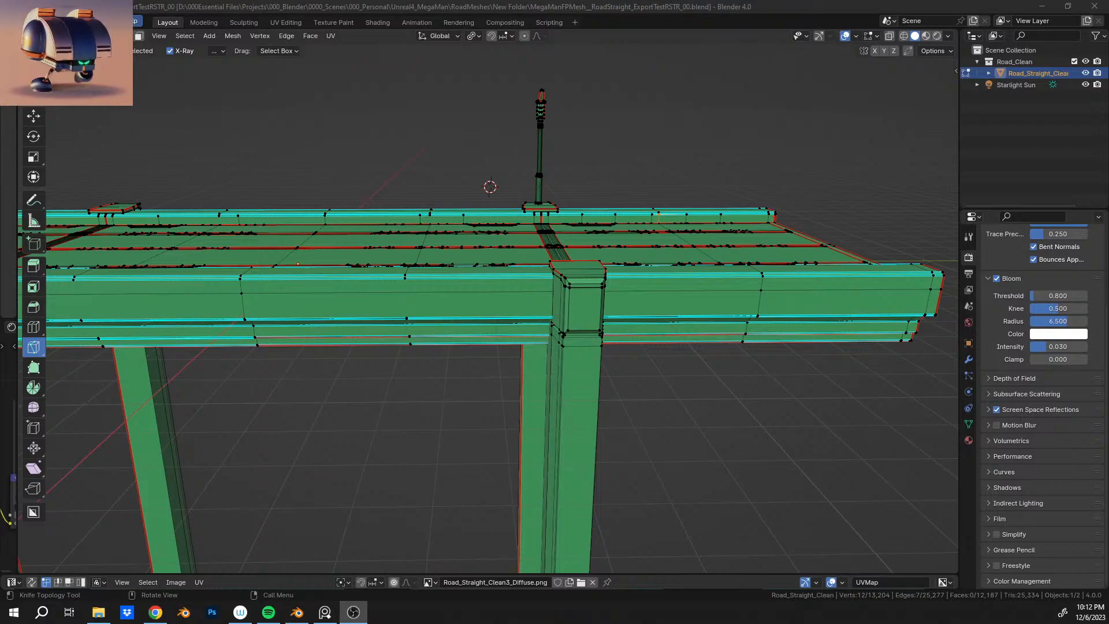
key("alt+Tab")
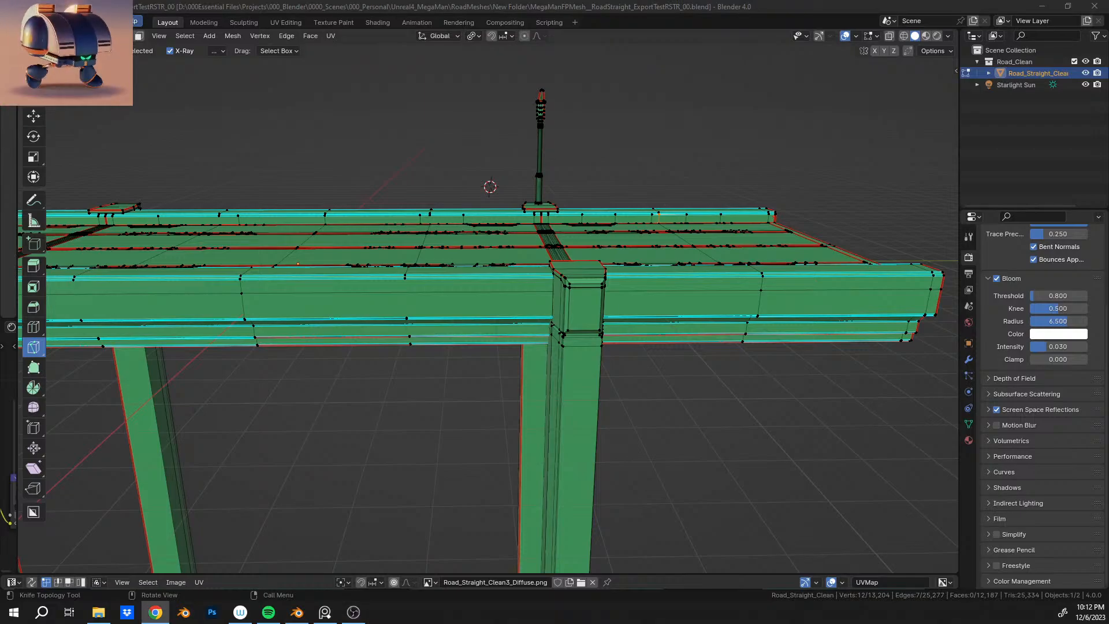
key("alt+Tab")
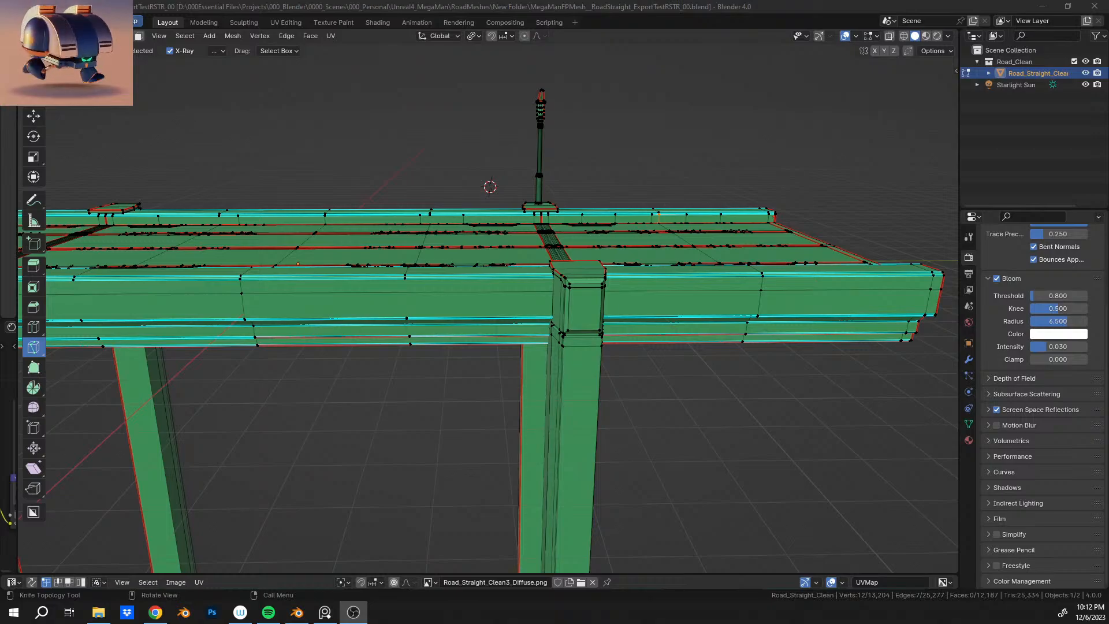
key("alt+Tab")
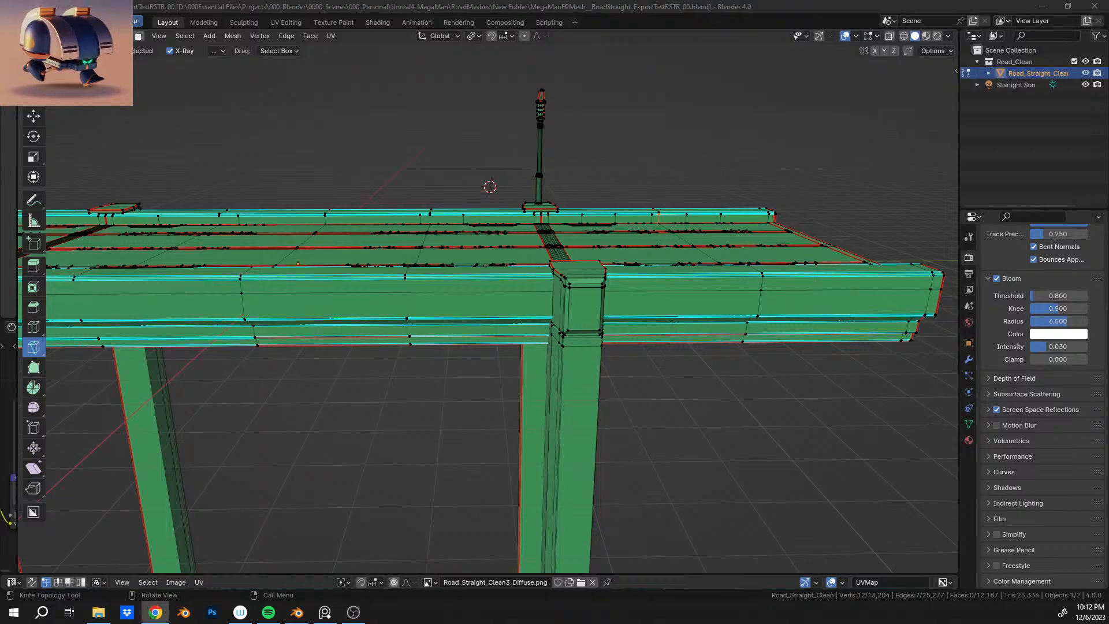
key("alt+Tab")
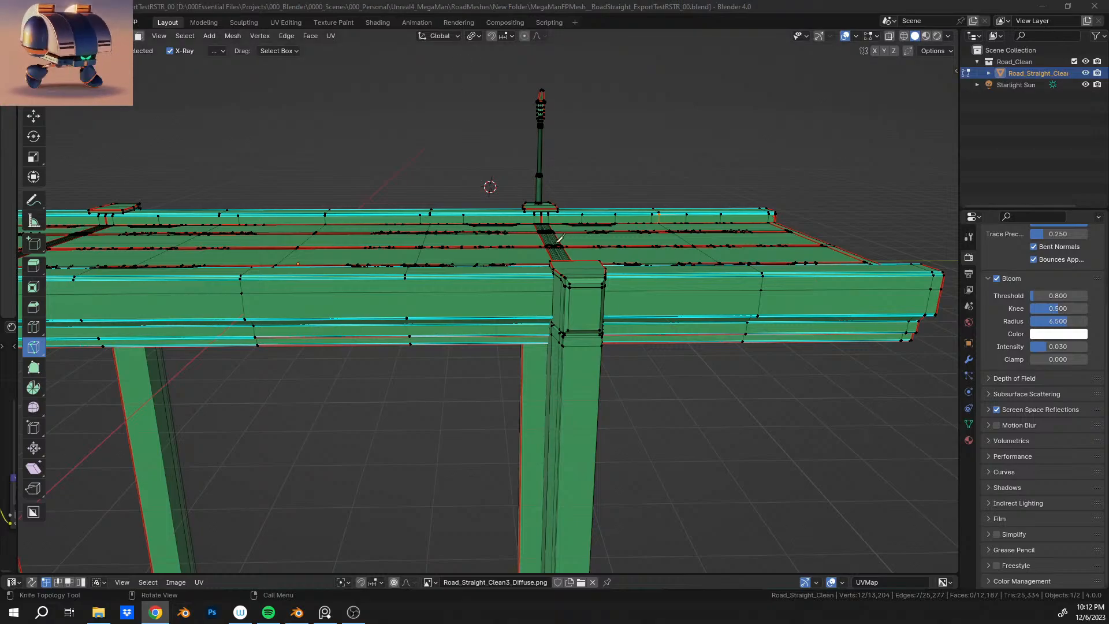
key("Escape")
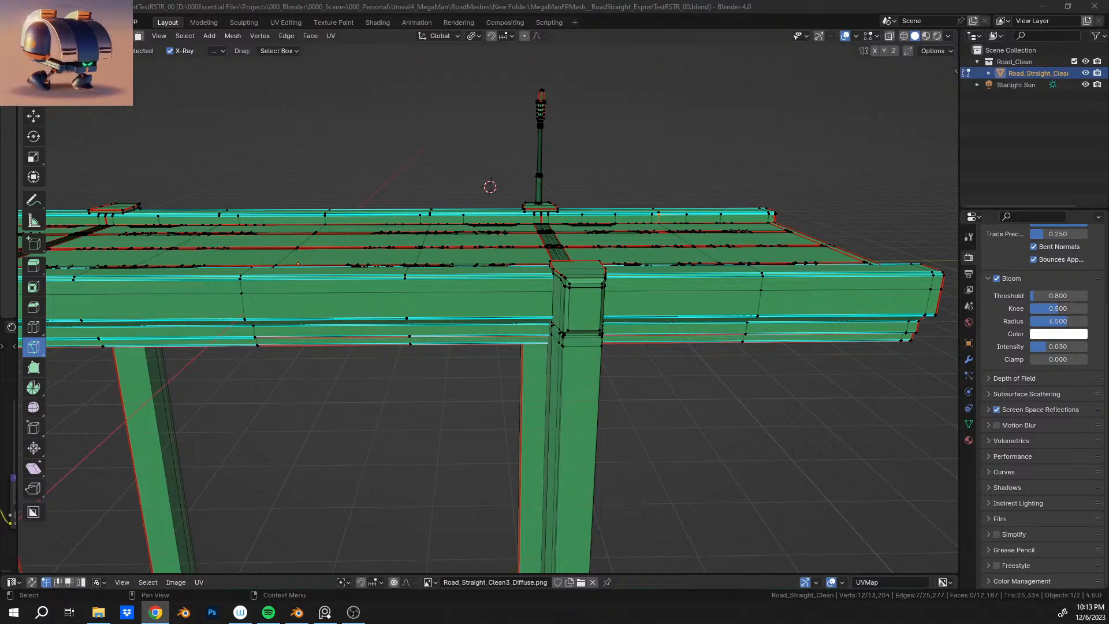
Knife-cut the road beam's tall side face vertically between the existing vertices on its upper and lower edge strips, and save the file.
middle_click_drag(404, 290, 501, 269)
middle_click_drag(502, 269, 498, 327, "ctrl")
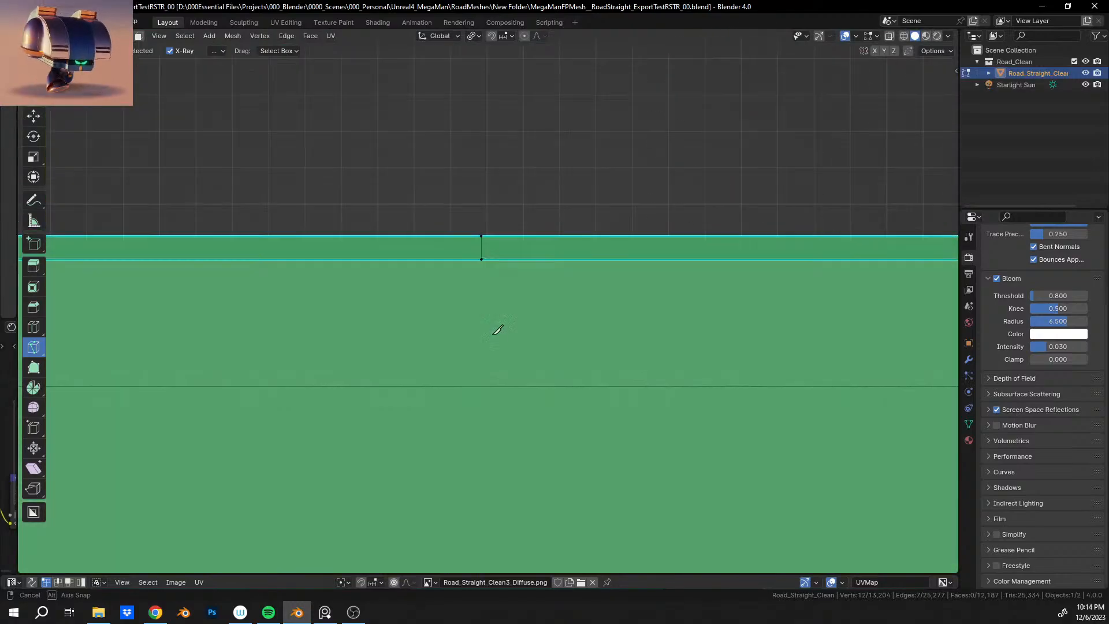
left_click(481, 260)
scroll(521, 413, "down", 9)
middle_click_drag(522, 427, 526, 279, "shift")
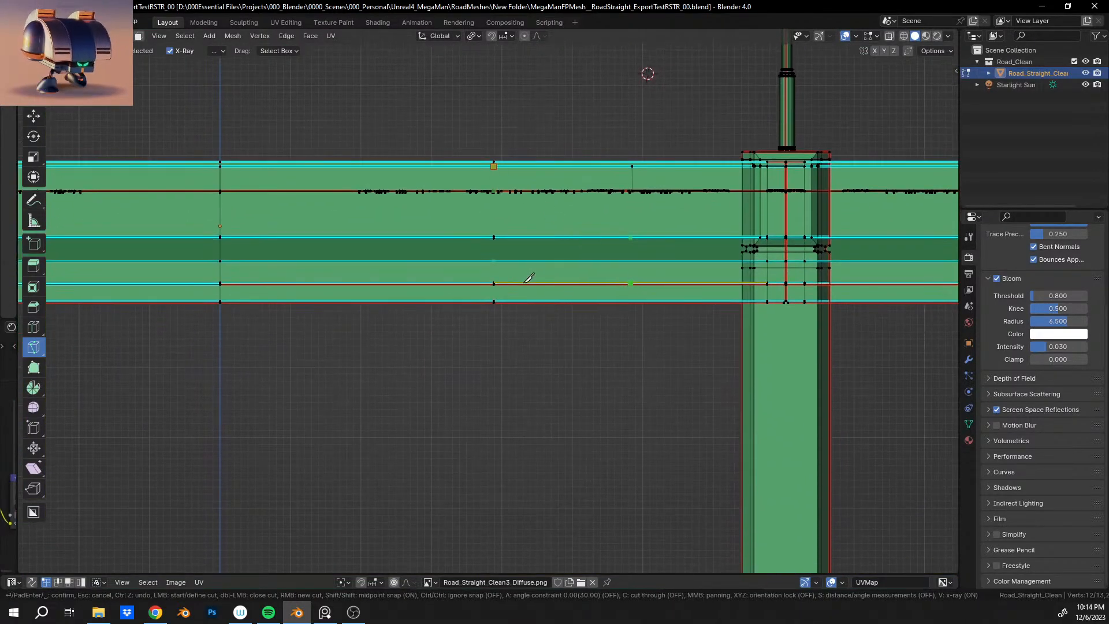
scroll(526, 277, "up", 8)
middle_click_drag(519, 209, 494, 258, "shift")
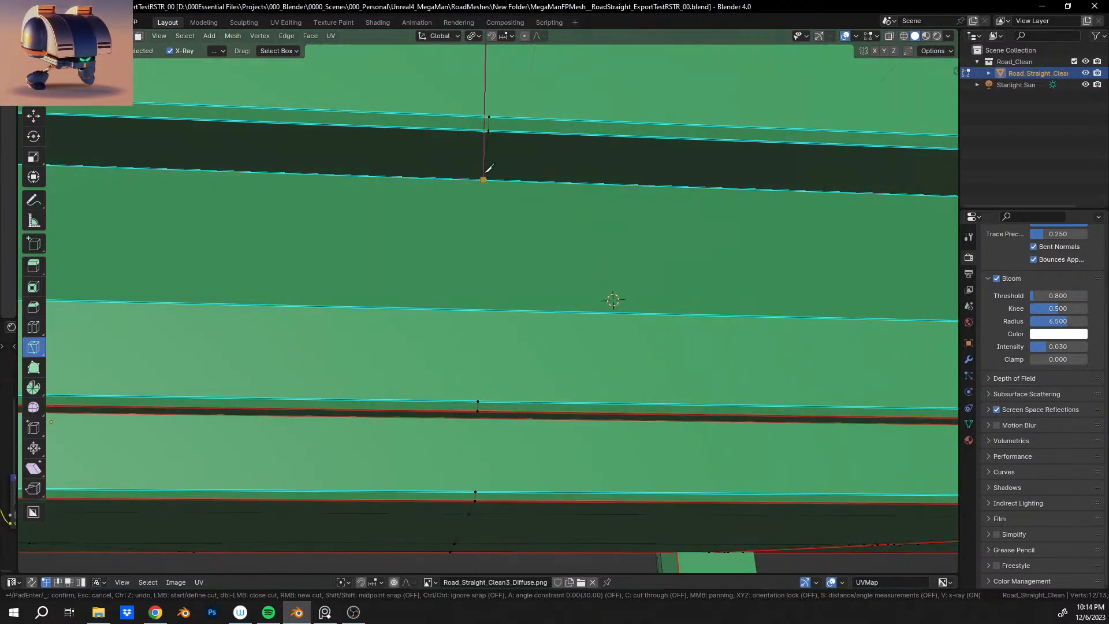
left_click(491, 114)
key("Return")
middle_click_drag(553, 158, 522, 190)
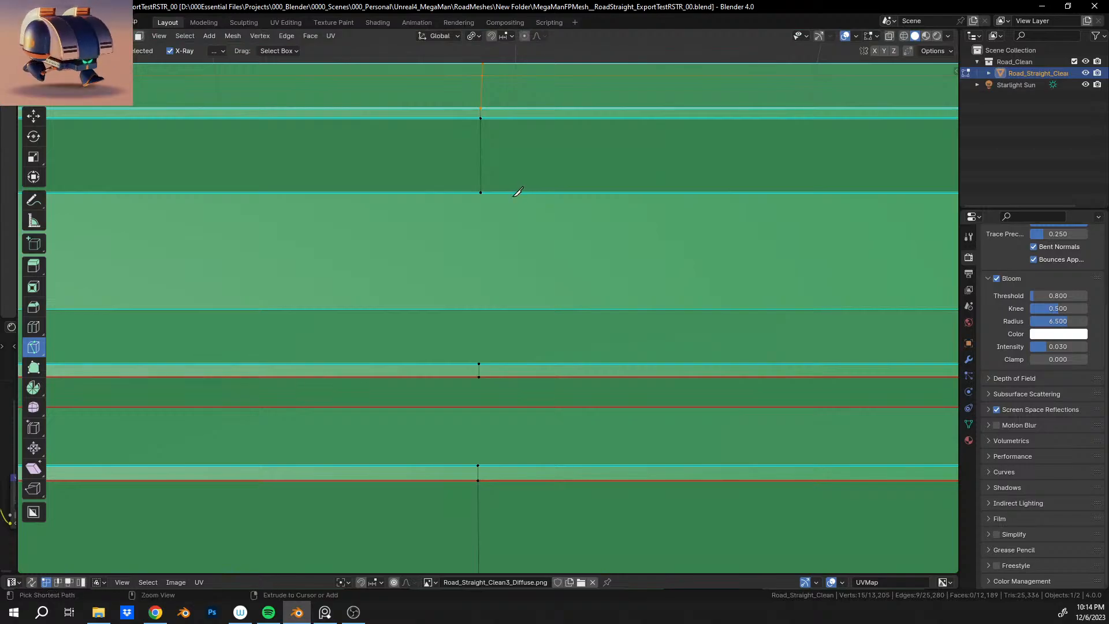
key("ctrl+s")
Knife-cut the two undivided bands below the tall side face, joining the existing strip vertices into one continuous vertical edge line.
left_click(480, 193)
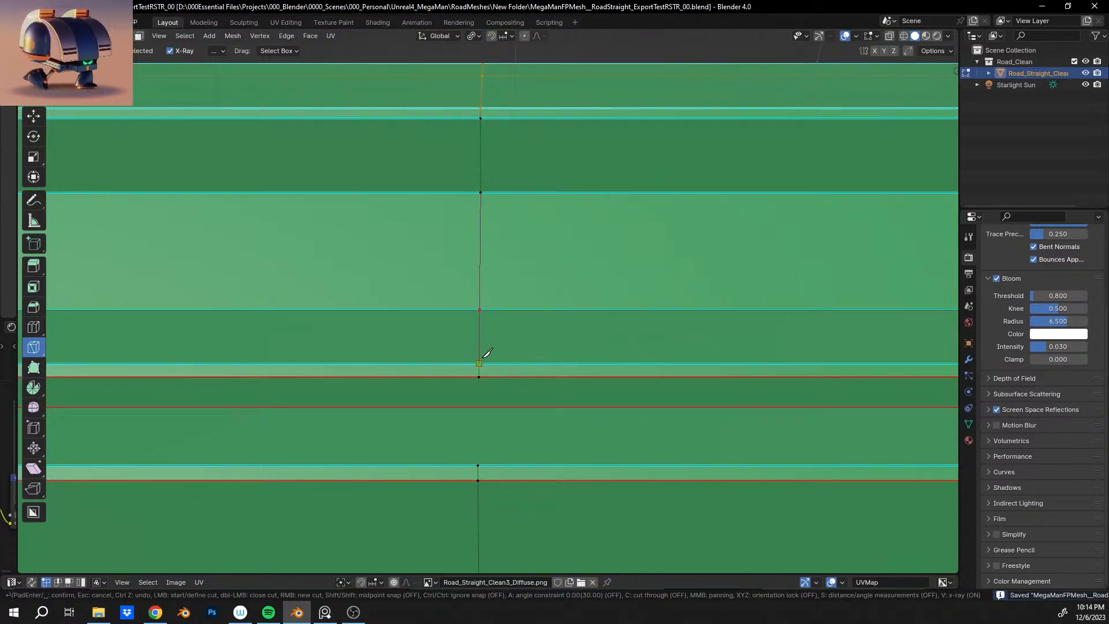
key("Return")
middle_click_drag(495, 391, 528, 196, "shift")
scroll(523, 191, "down", 1)
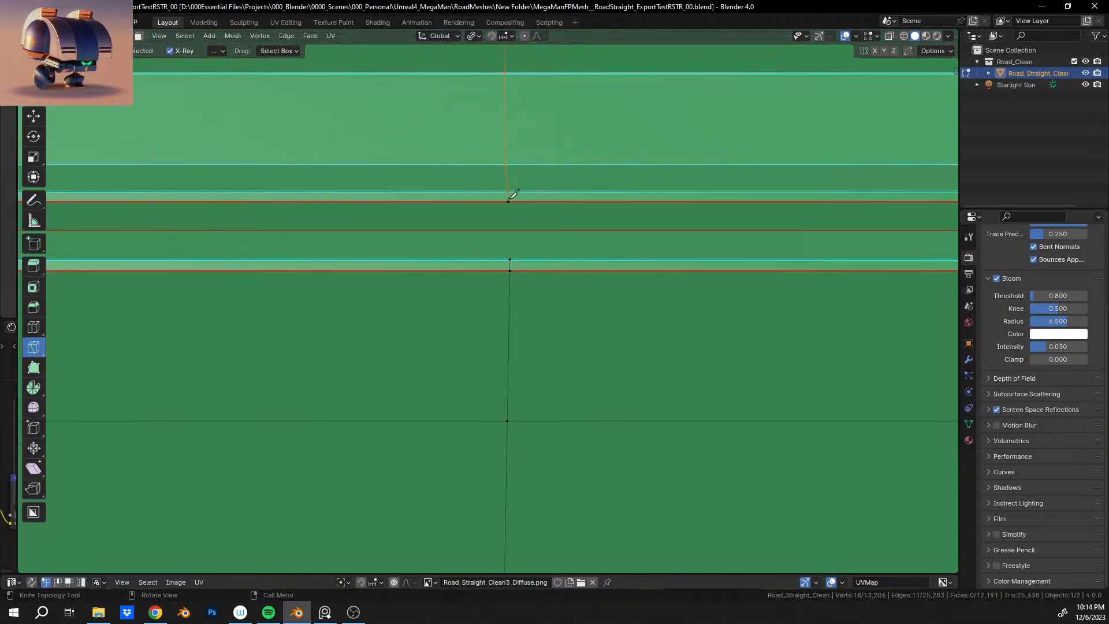
left_click(508, 201)
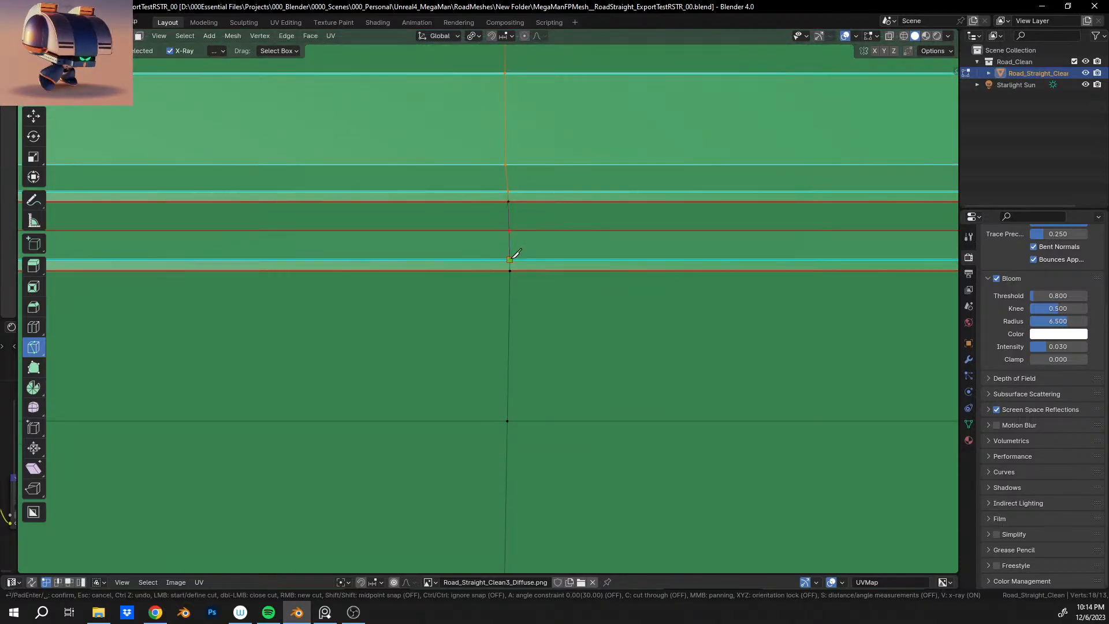
left_click(510, 259)
key("Return")
Knife-cut the two remaining gaps in the edge line across the stepped bands on the beam's other side, vertex to vertex.
middle_click_drag(546, 411, 542, 156, "shift")
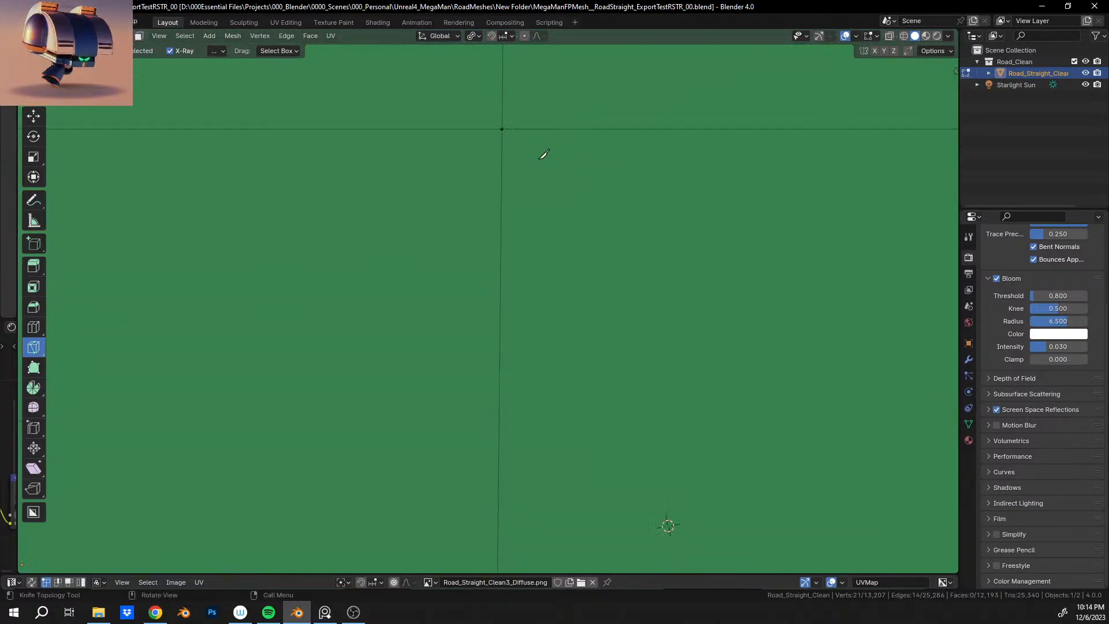
scroll(531, 196, "down", 2)
middle_click_drag(524, 230, 521, 273)
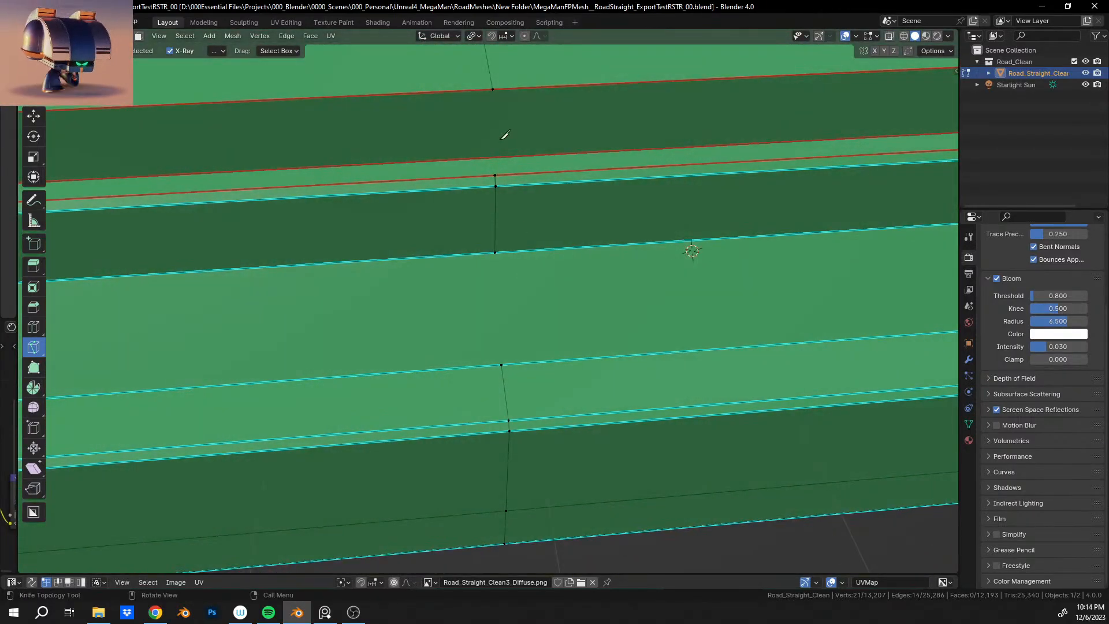
left_click(494, 90)
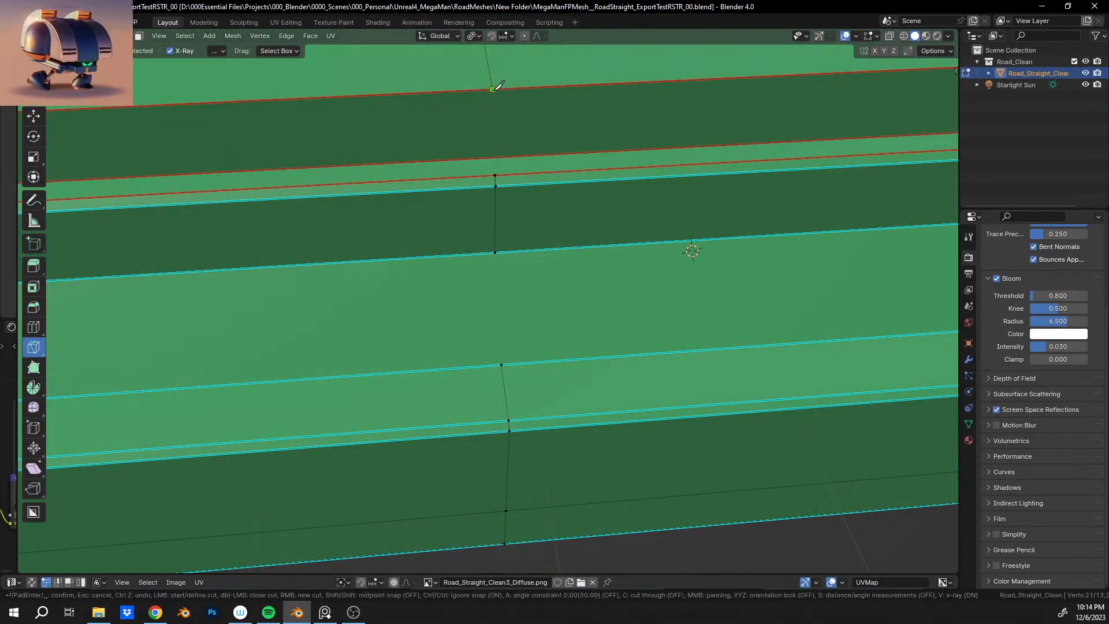
left_click(494, 157)
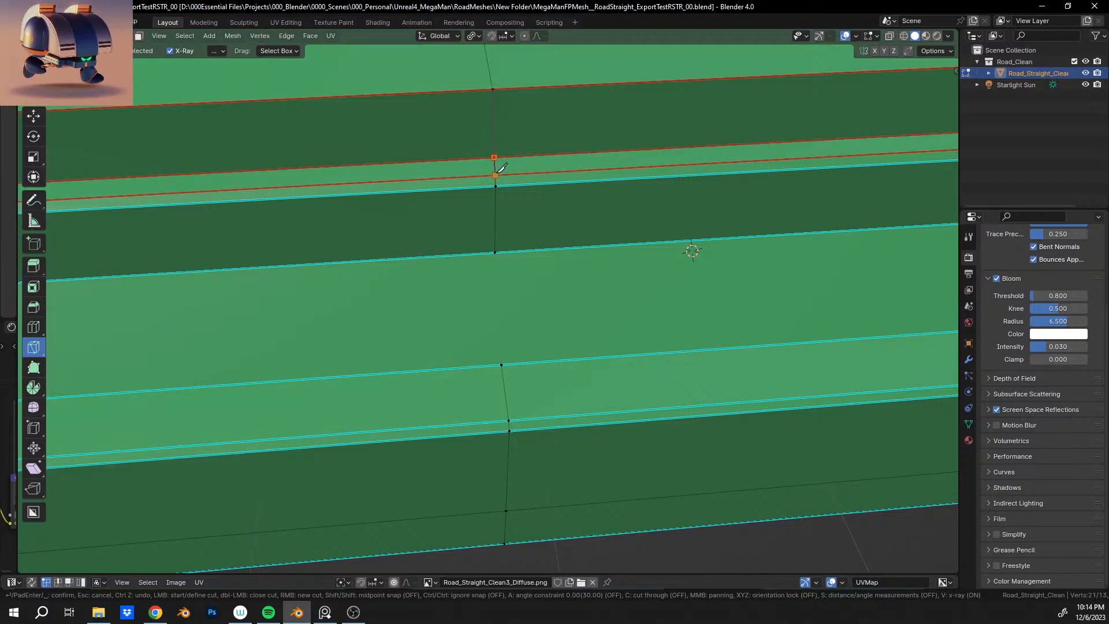
key("Return")
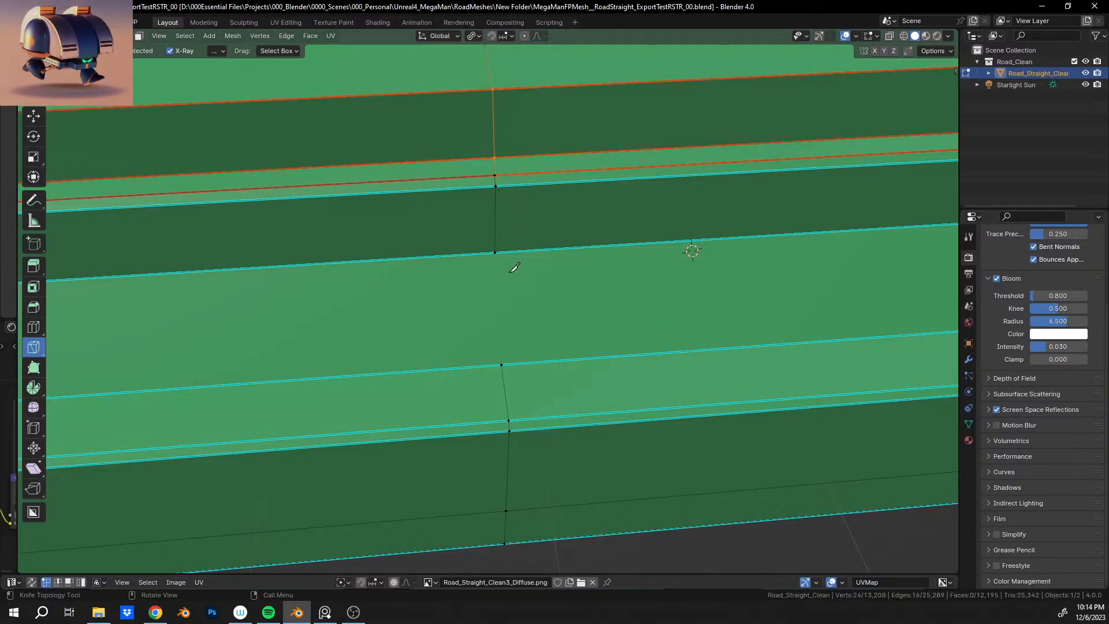
left_click(495, 252)
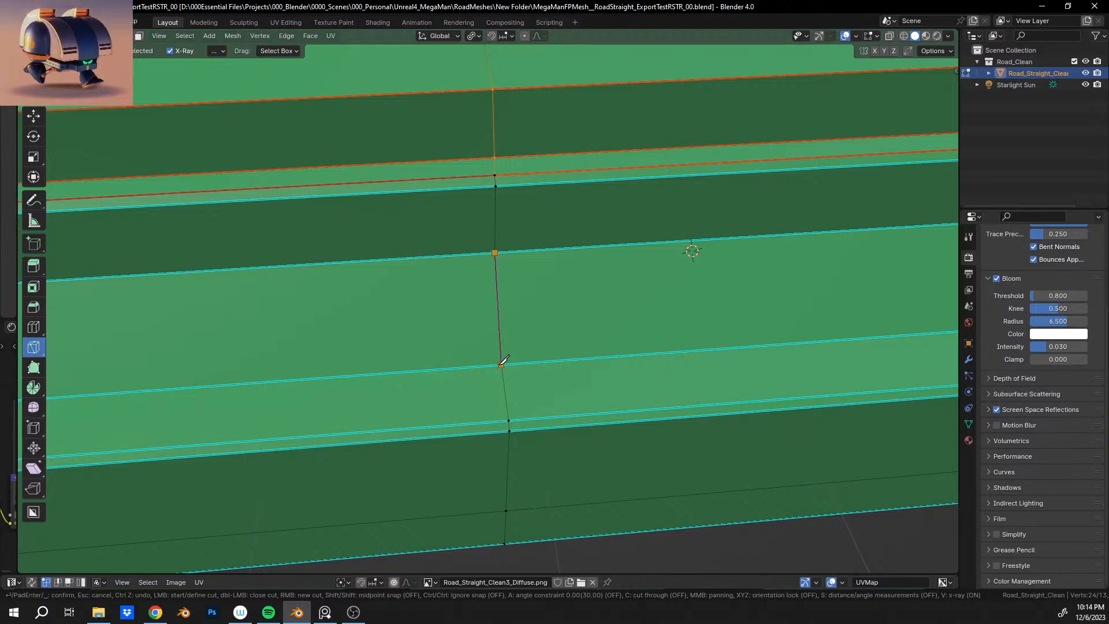
left_click(501, 364)
key("Return")
Knife-cut the tall side face at another column of strip vertices, from the upper strip across the lengthwise middle edge to the lower strip.
scroll(503, 364, "down", 2)
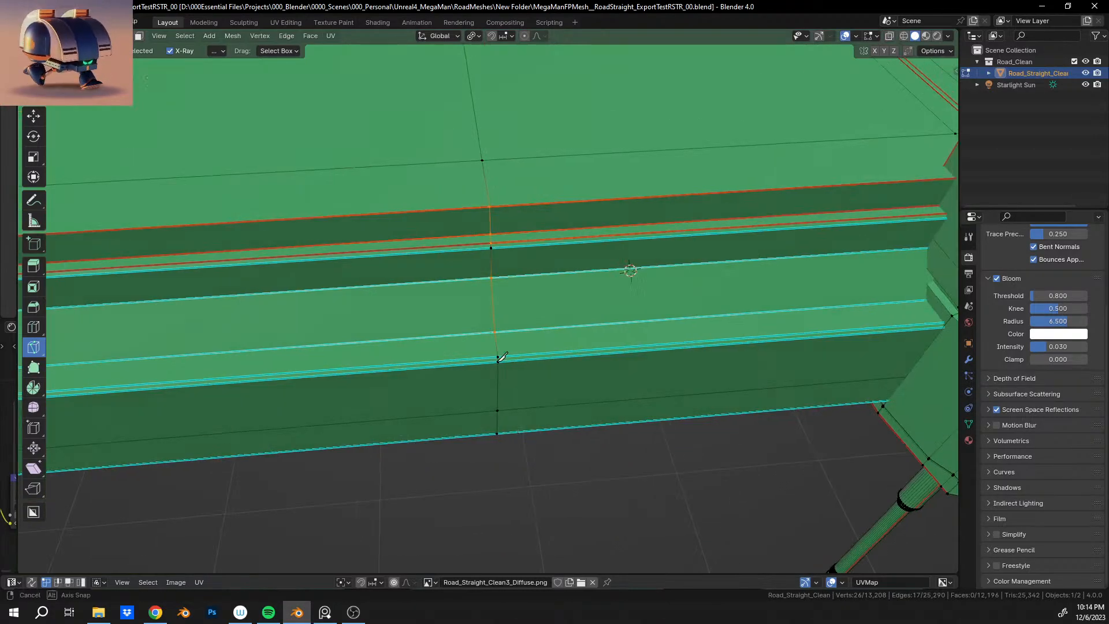
middle_click_drag(502, 365, 508, 301)
middle_click_drag(518, 491, 522, 294, "shift")
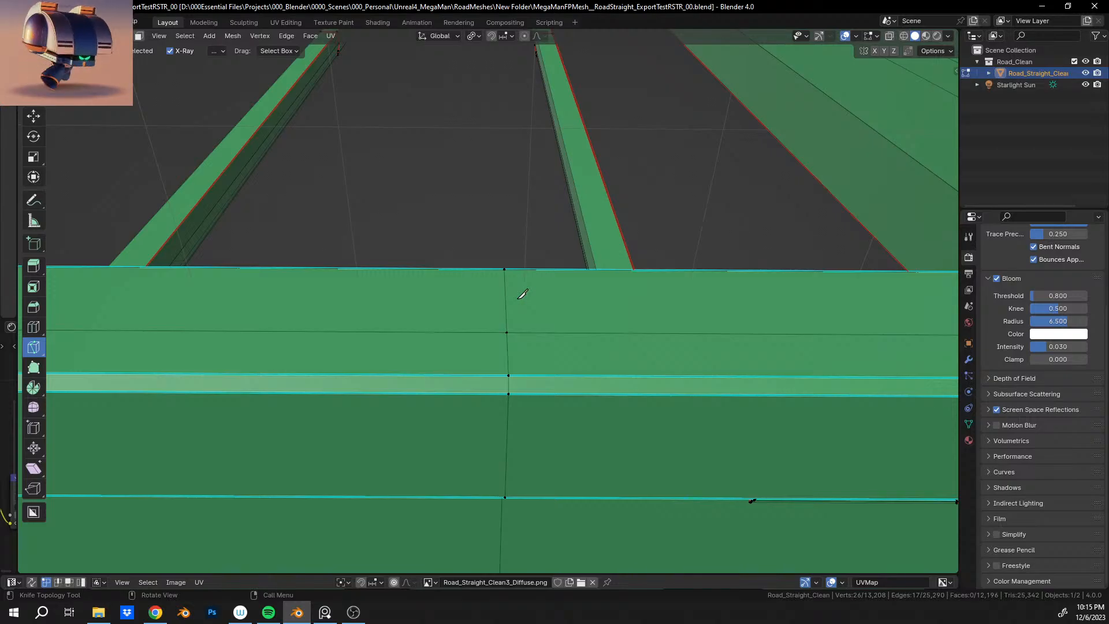
middle_click_drag(547, 423, 512, 153)
scroll(511, 259, "up", 4)
mouse_move(512, 259)
middle_mouse_down()
mouse_move(514, 317)
mouse_move(478, 279)
mouse_move(495, 217)
mouse_move(490, 265)
mouse_move(467, 240)
middle_mouse_up()
left_click(516, 178)
scroll(483, 270, "up", 3)
scroll(465, 271, "up", 2)
middle_click_drag(456, 318, 545, 297)
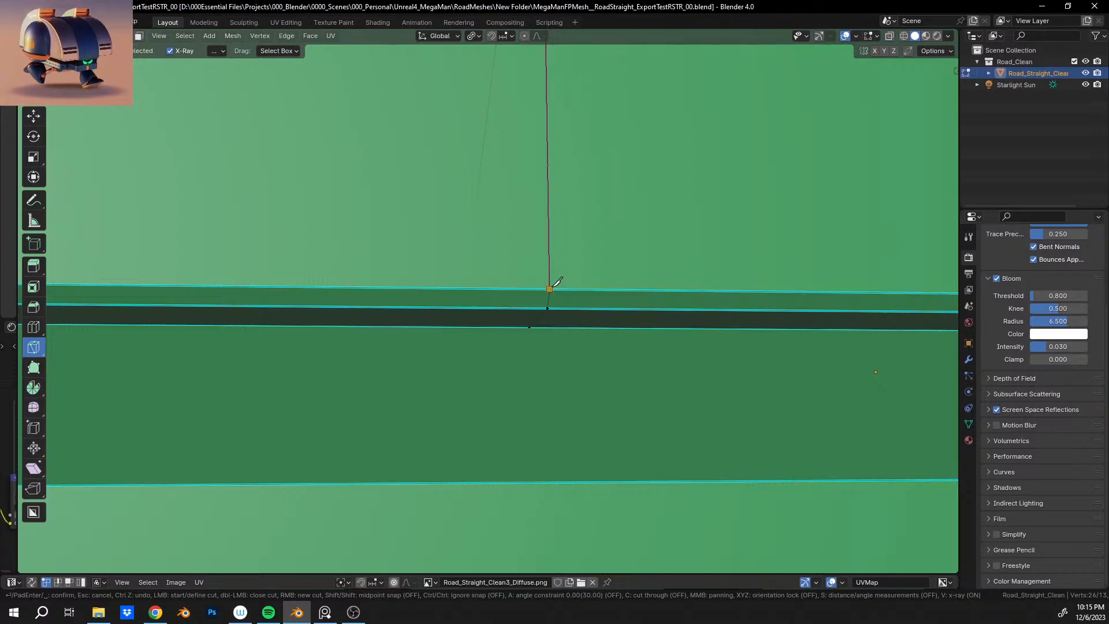
left_click(553, 284)
key("Return")
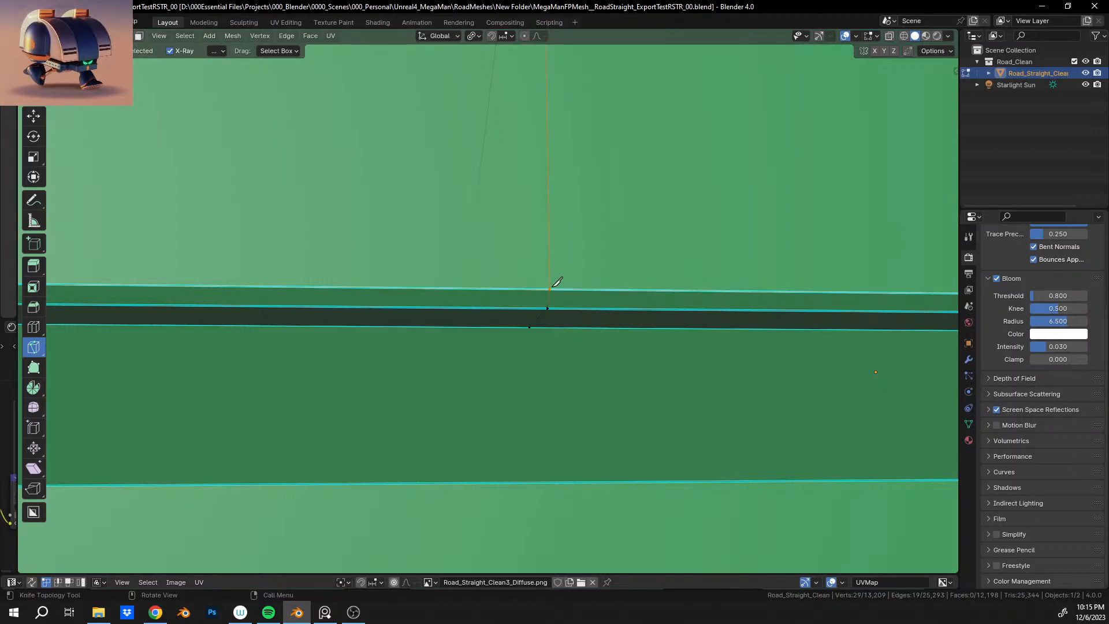
Continue this column's cut downward with the Knife across the sloped bands and the red-seam band, snapping to the existing strip vertices.
middle_click_drag(557, 282, 470, 154)
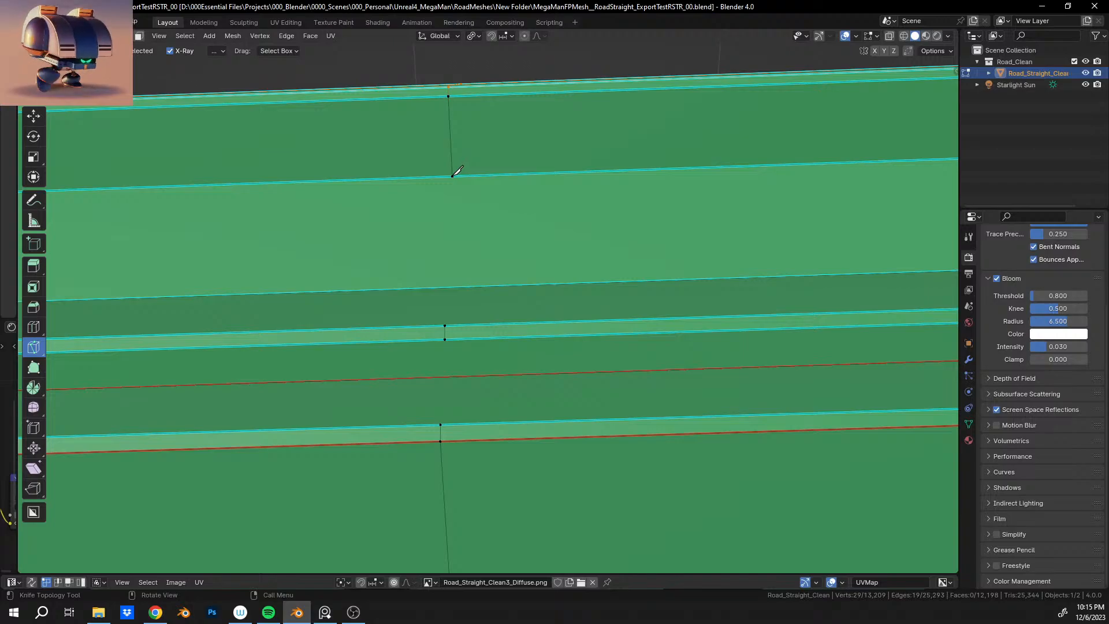
left_click(453, 176)
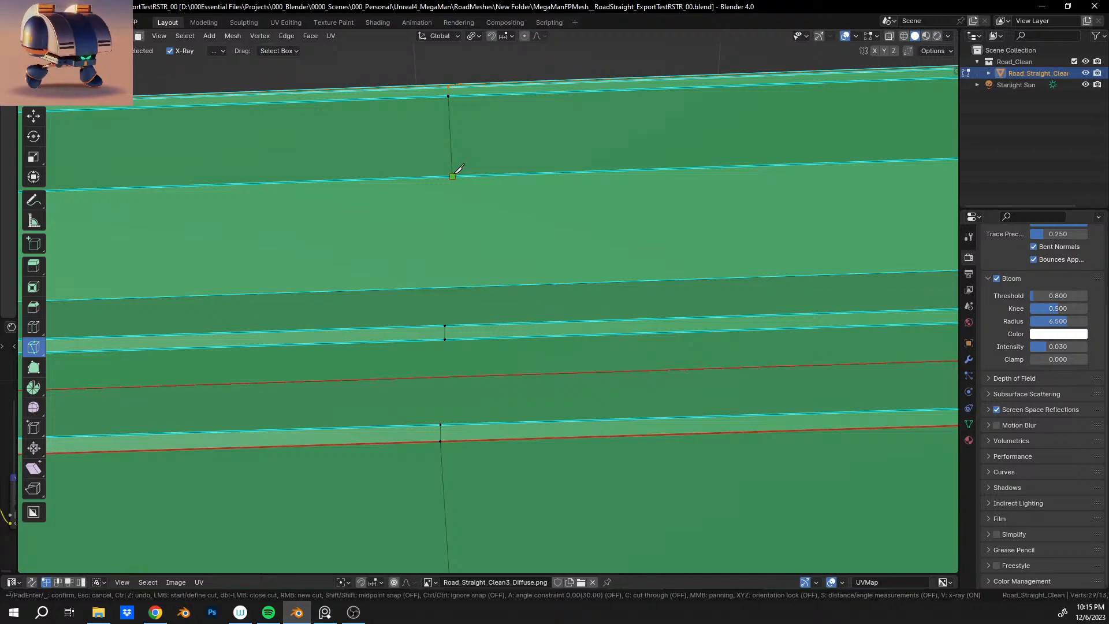
left_click(449, 320)
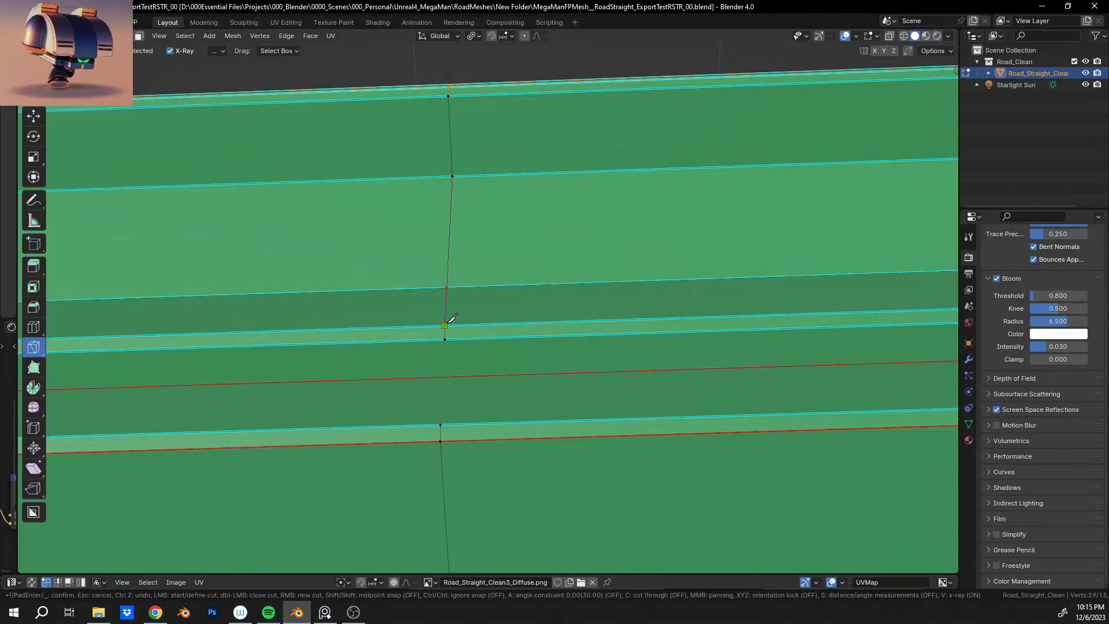
key("Return")
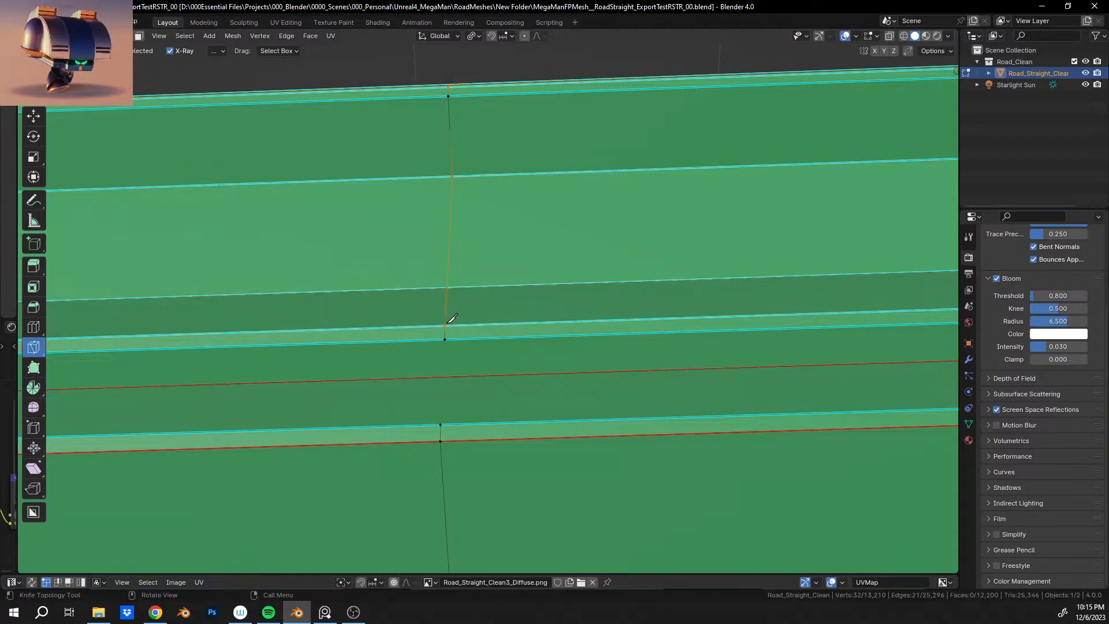
left_click(445, 340)
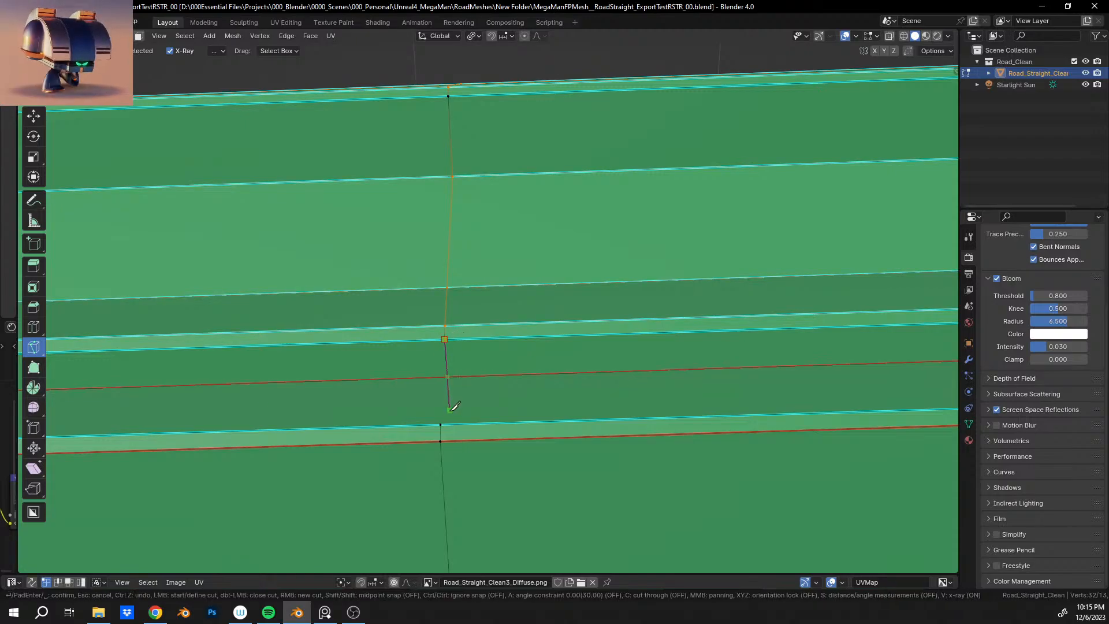
middle_click_drag(454, 405, 527, 280, "shift")
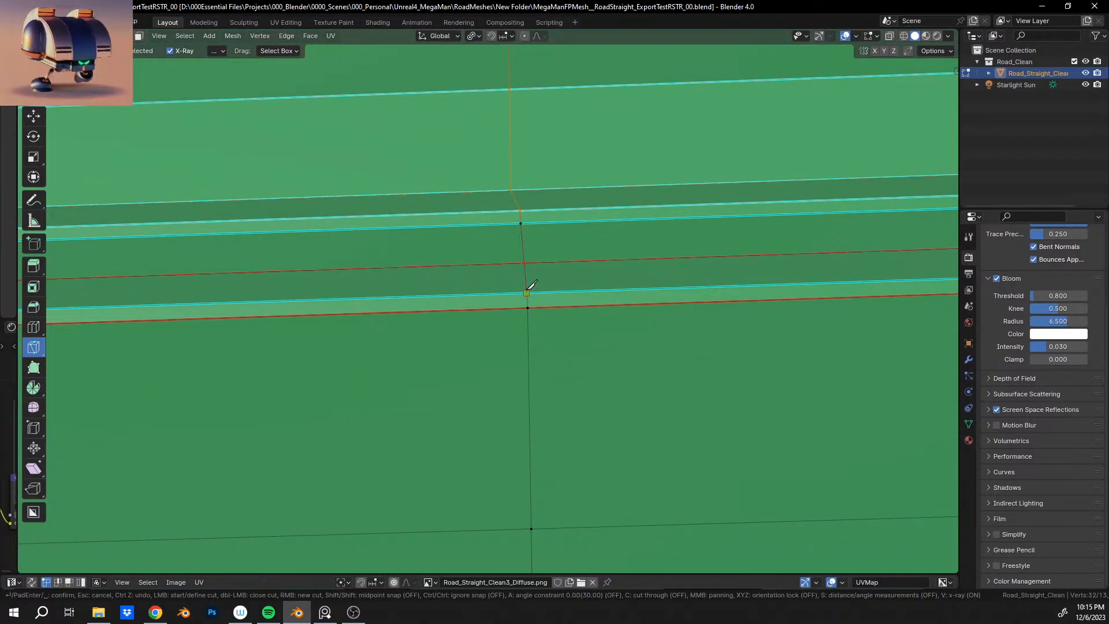
left_click(527, 292)
key("Return")
At the next unconnected vertex column along the beam, knife-cut across the red-seam band between the vertices of its two bordering strips.
middle_click_drag(249, 315, 465, 222, "ctrl")
scroll(495, 370, "down", 5)
middle_click_drag(495, 370, 593, 334)
middle_click_drag(271, 260, 443, 246, "shift")
scroll(441, 245, "up", 5)
scroll(435, 237, "up", 6)
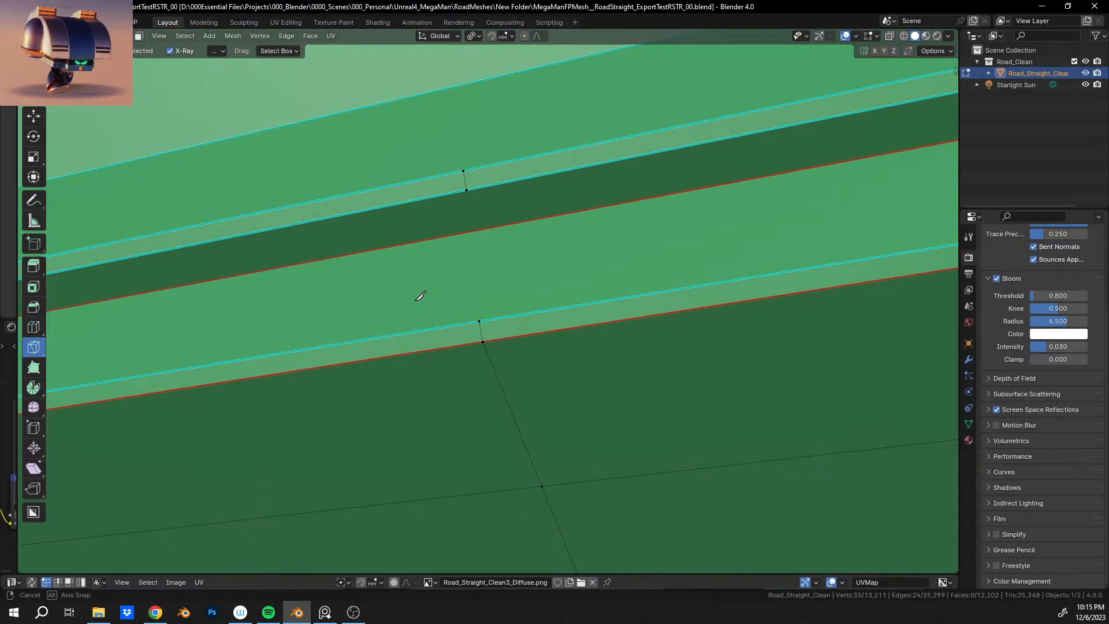
middle_click_drag(420, 296, 489, 293)
left_click(479, 326)
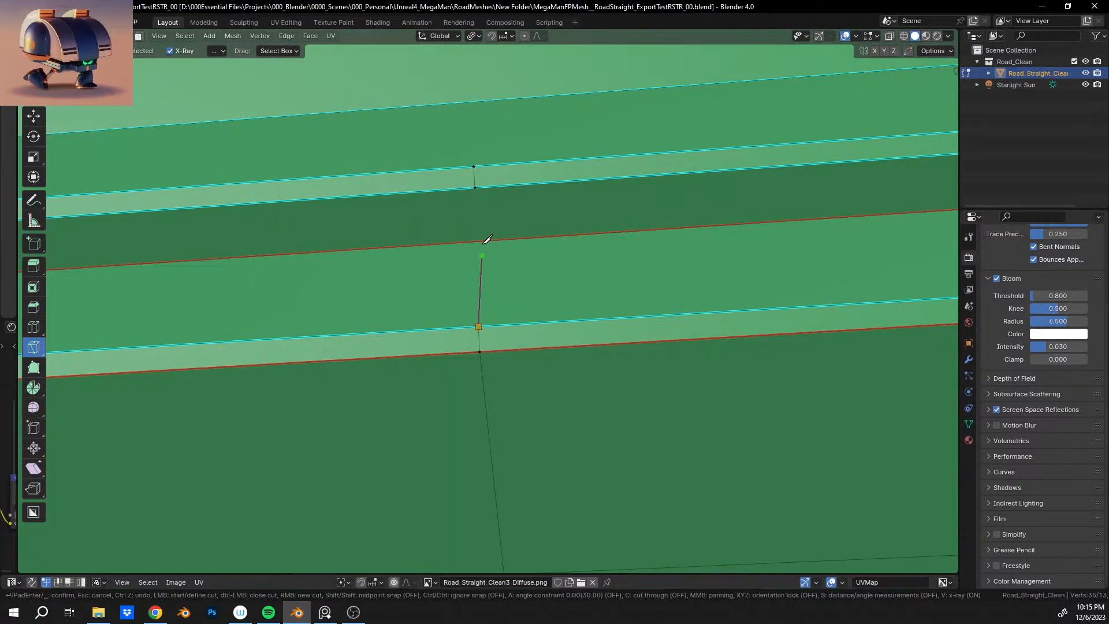
left_click(475, 187)
key("Return")
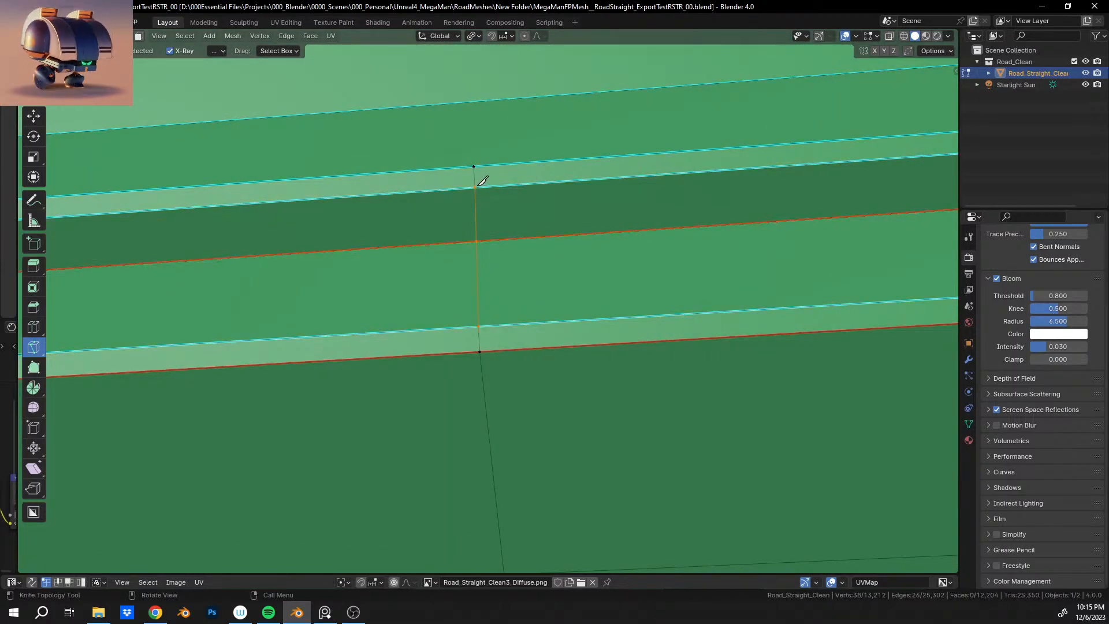
Extend the same column's cut upward with the Knife across the sloped bands to the existing vertex at the upper recess edge.
middle_click_drag(482, 181, 543, 331)
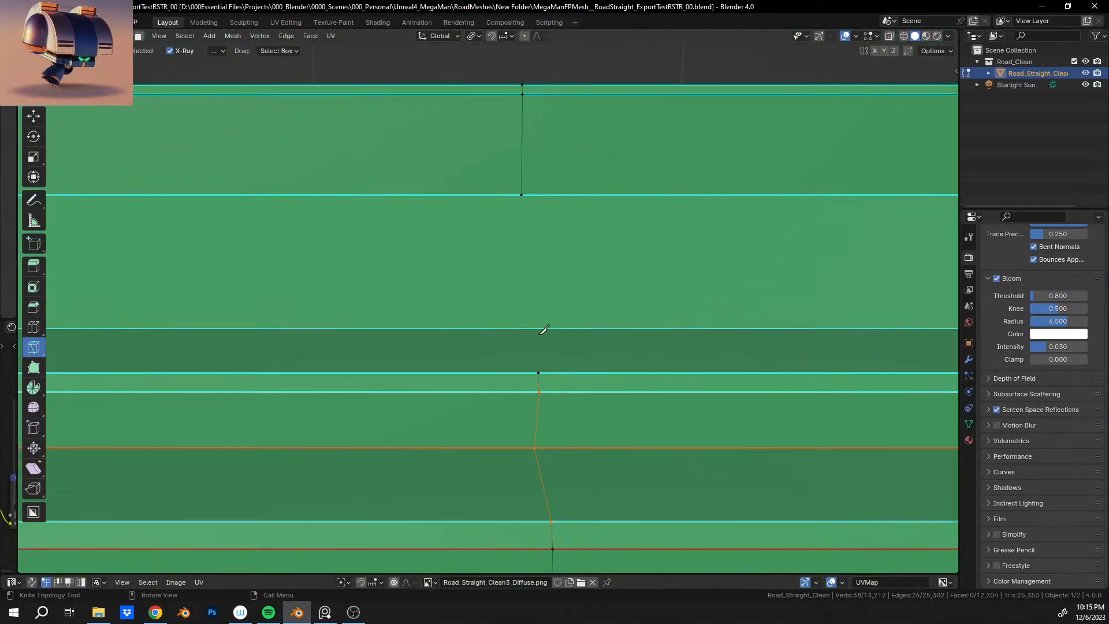
left_click(539, 373)
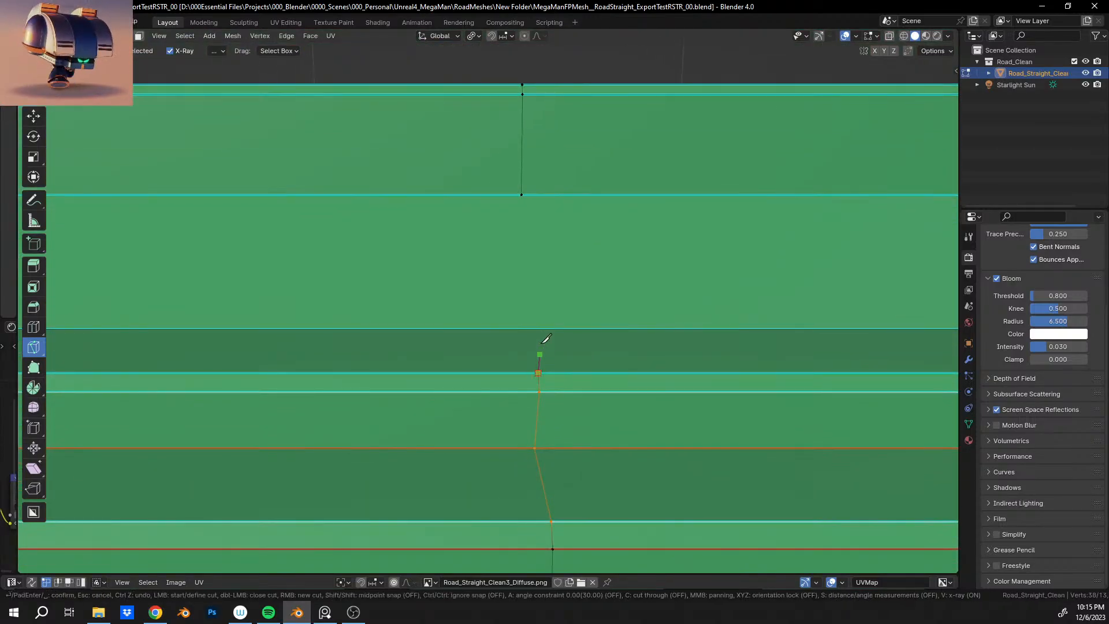
left_click(523, 195)
key("Return")
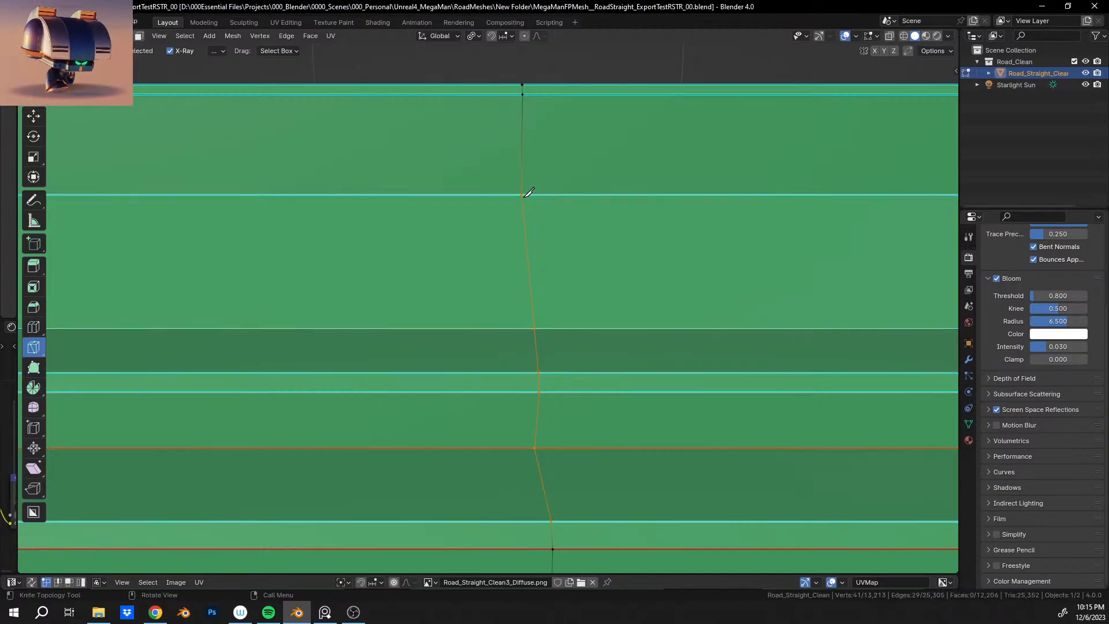
middle_click_drag(529, 193, 459, 362)
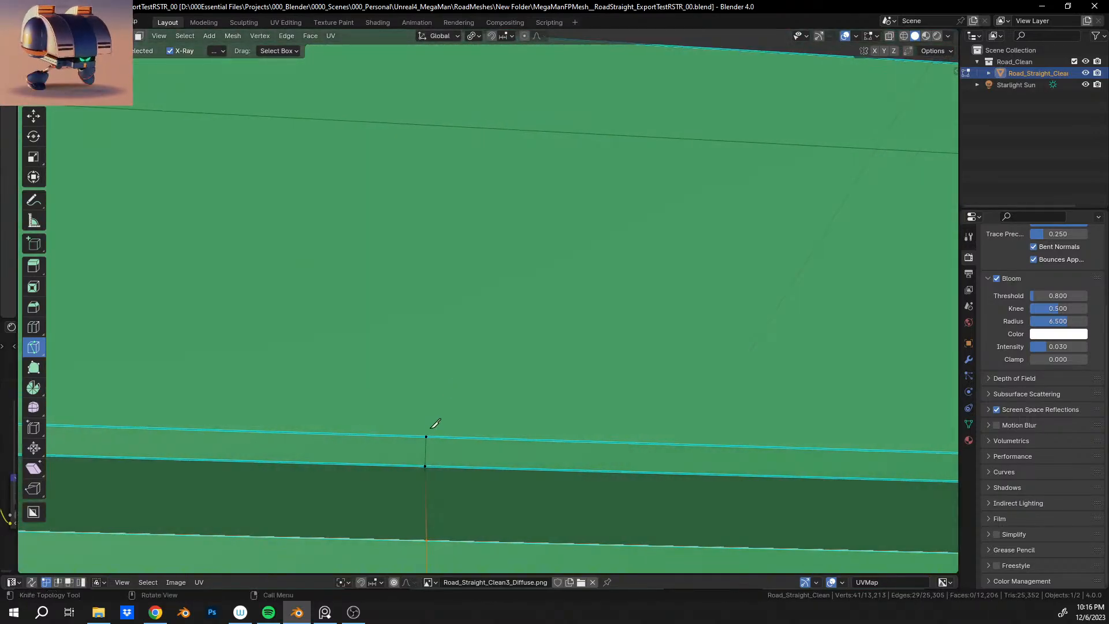
Knife-cut the tall side face along the same column, from the upper recess edge vertex across the lengthwise middle edge to the upper strip.
left_click(428, 436)
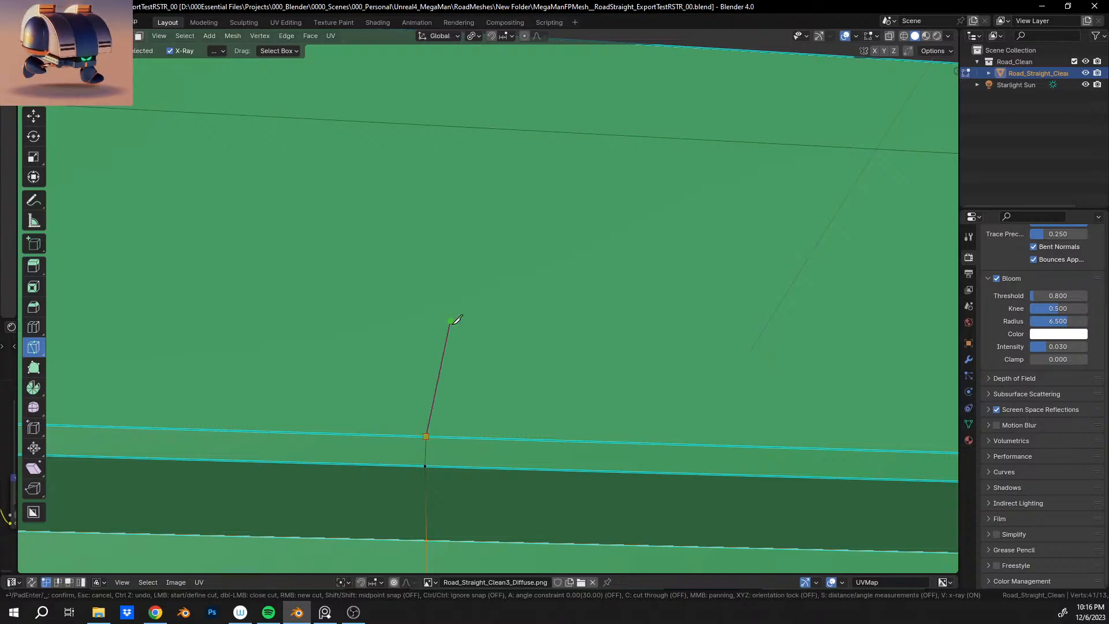
middle_click_drag(451, 323, 492, 289)
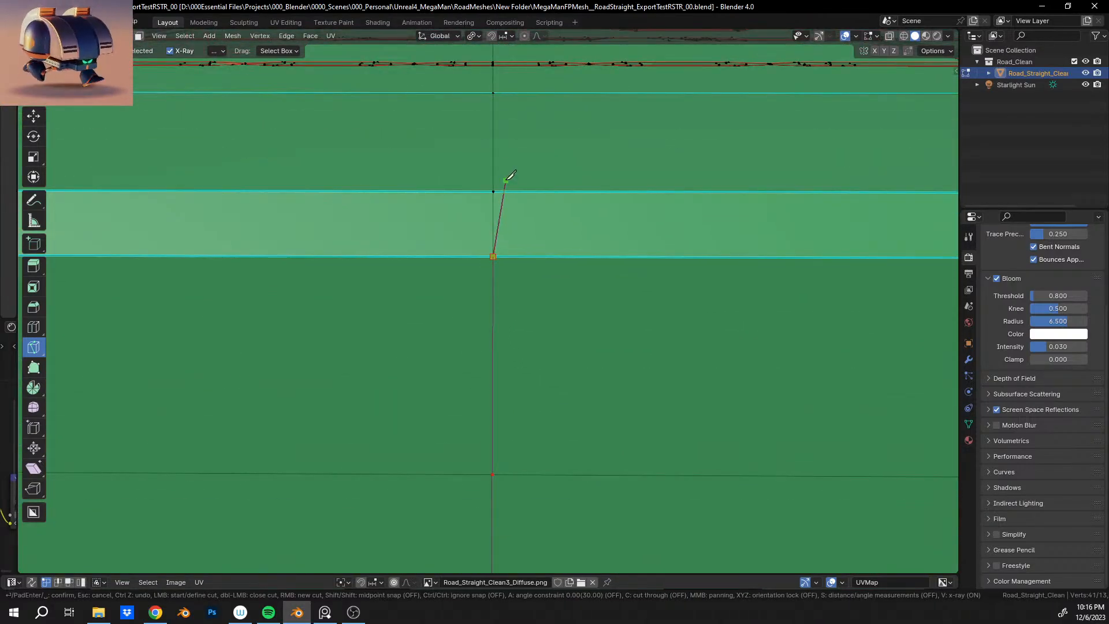
key("Return")
scroll(474, 168, "down", 10)
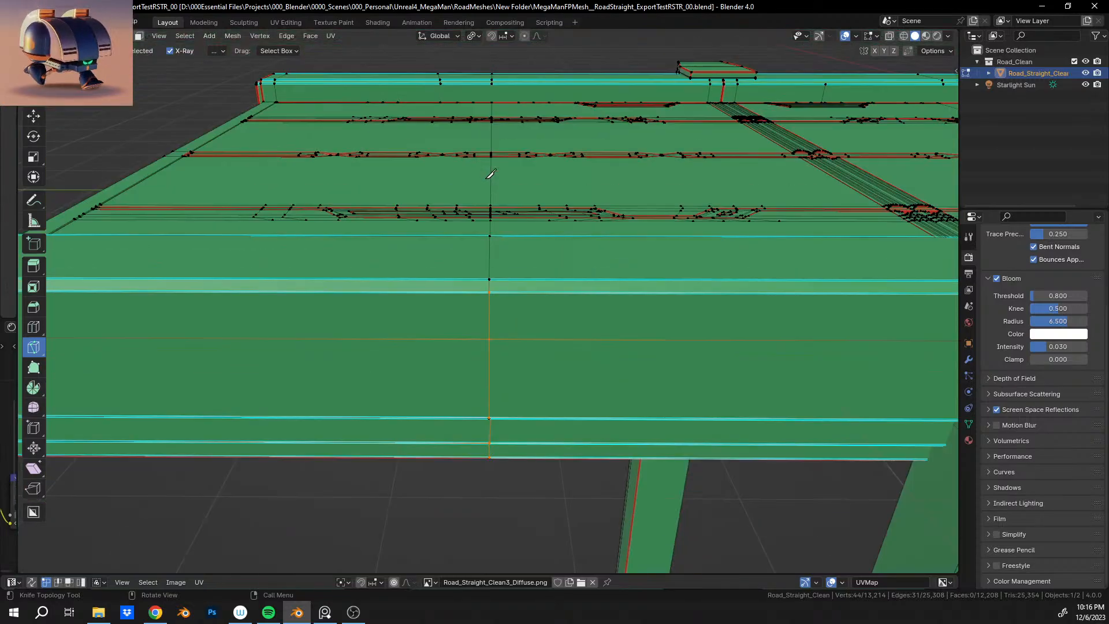
At the beam's next column of doubled strip vertices, knife-cut across the red-seam bands between the two narrow strips.
middle_click_drag(474, 169, 705, 196)
scroll(709, 192, "up", 4)
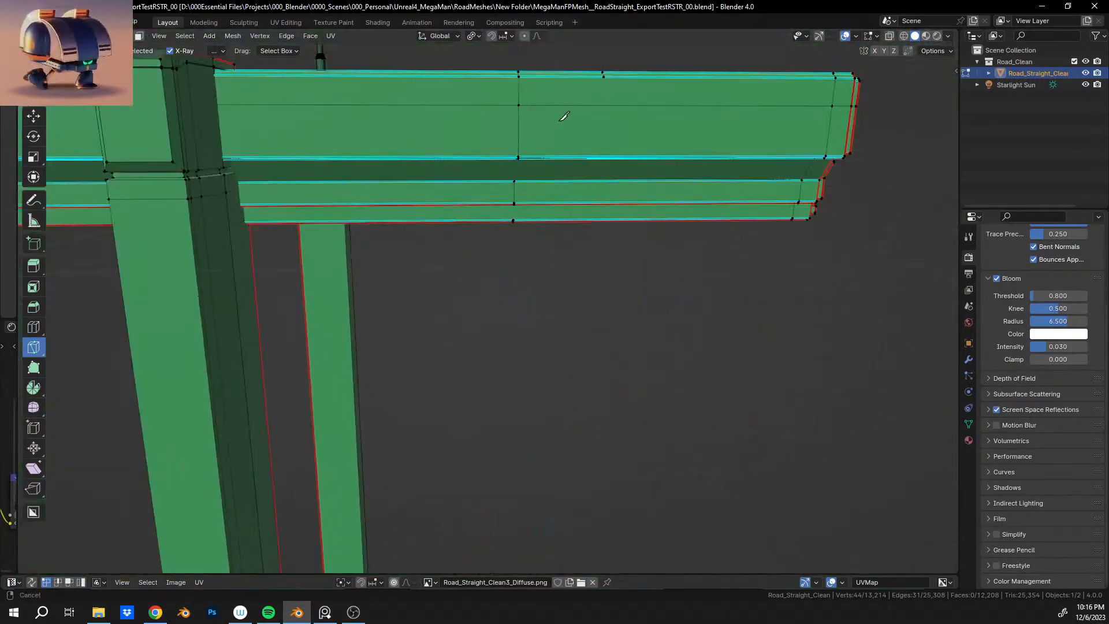
middle_click_drag(562, 114, 508, 293, "shift")
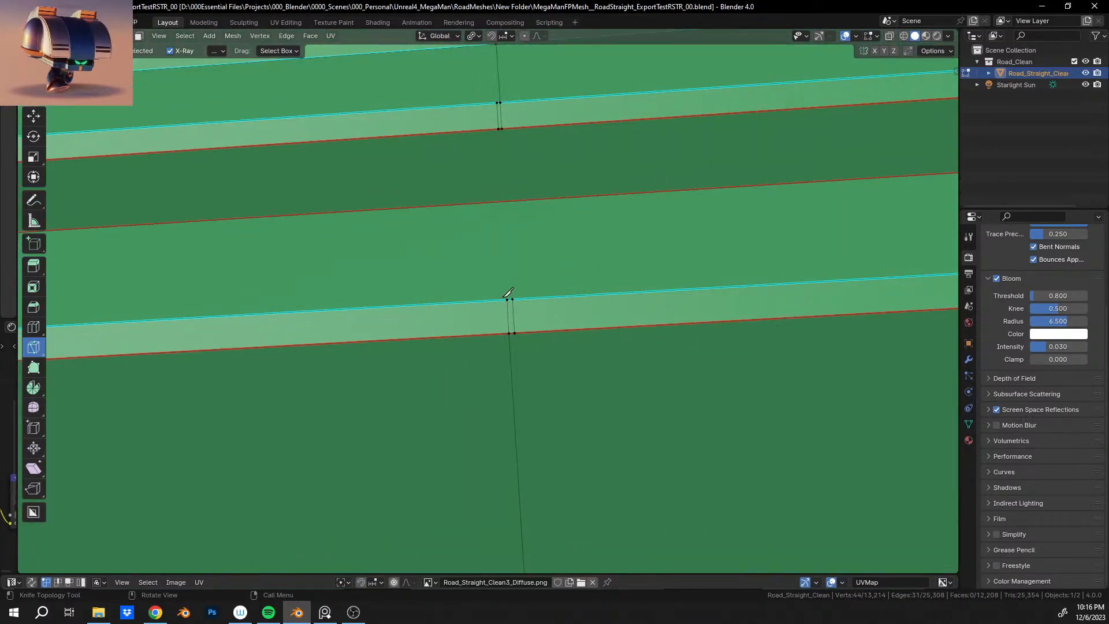
left_click(506, 299)
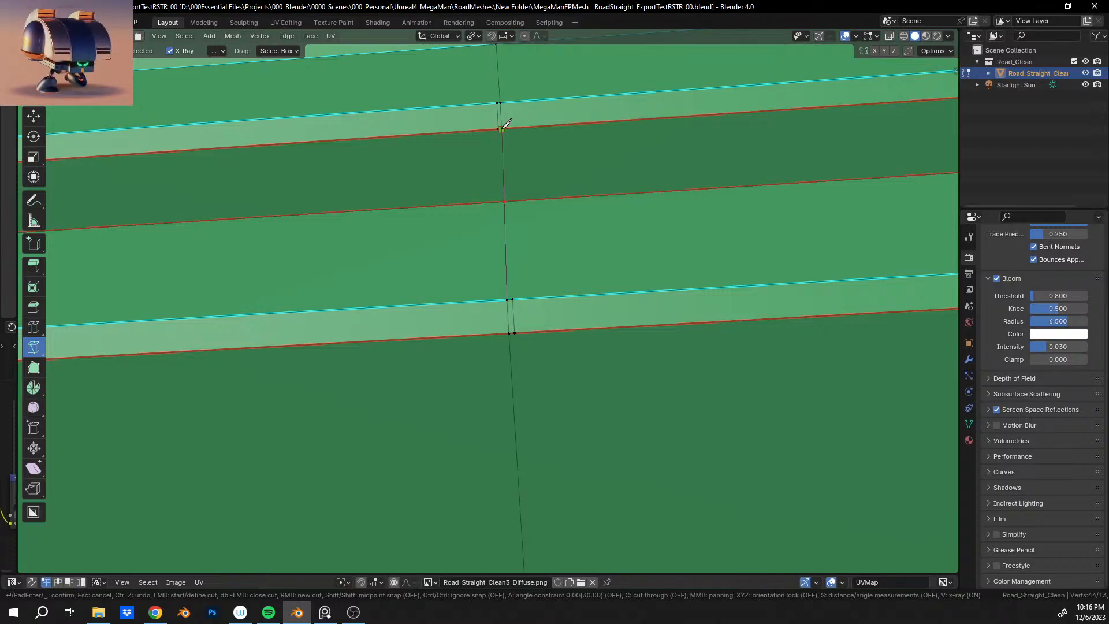
key("Return")
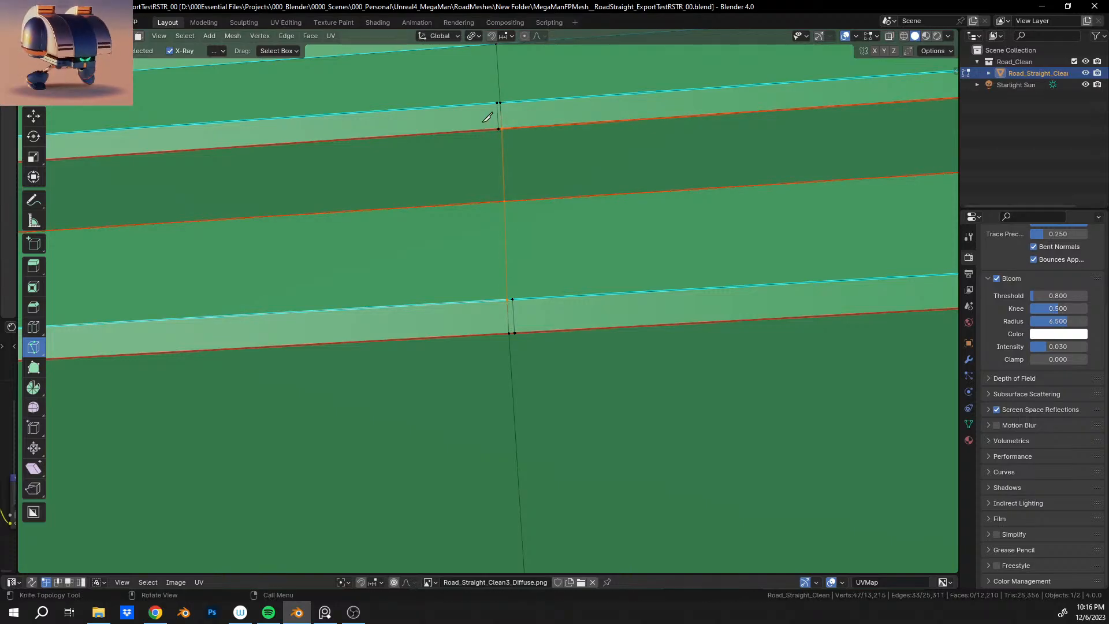
key("Tab")
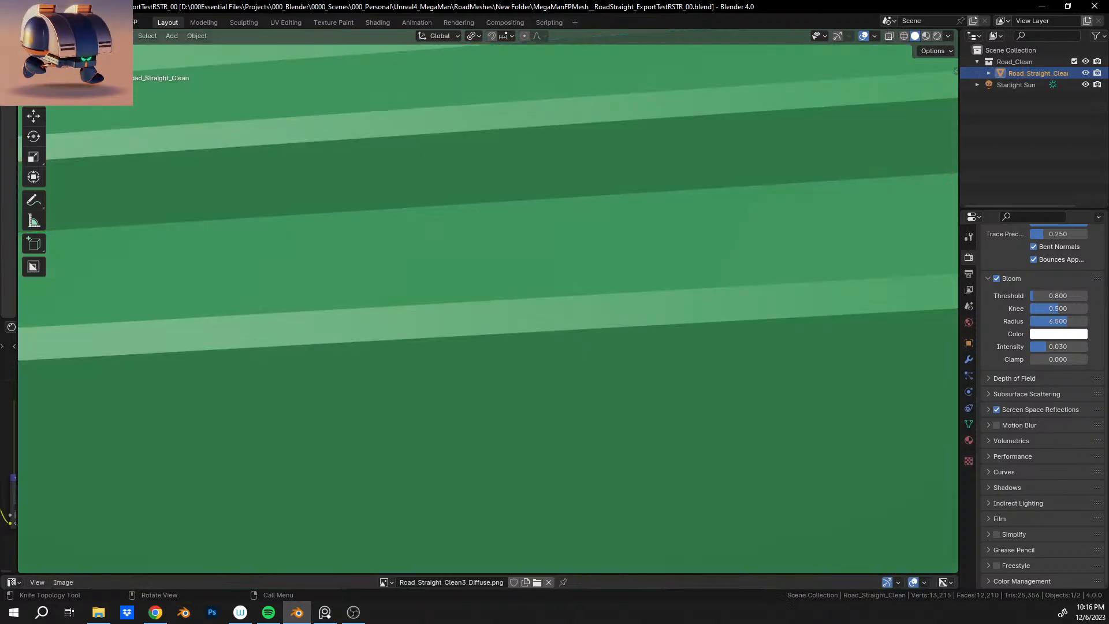
key("Tab")
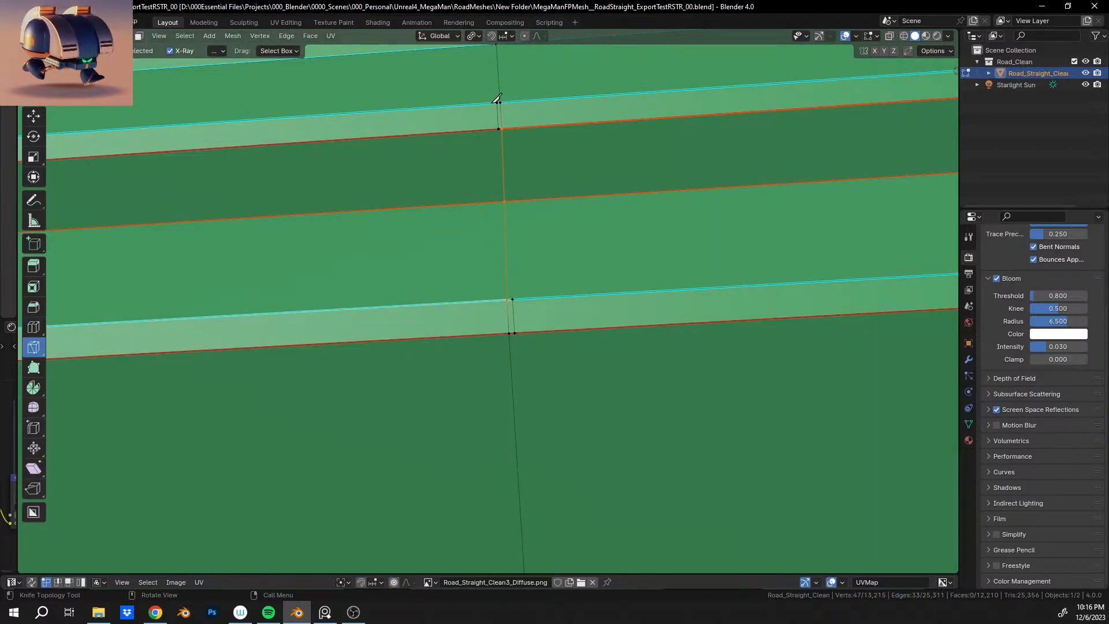
Merge each pair of doubled vertices on the upper narrow strip into one vertex using At Last.
left_click(34, 73)
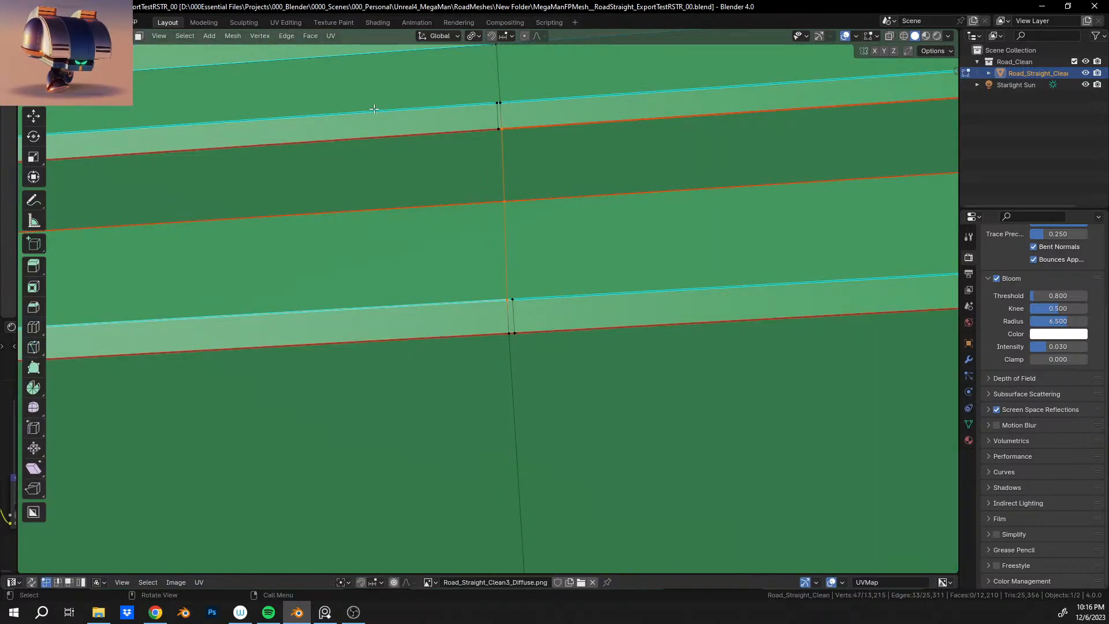
left_click(498, 109)
key("m")
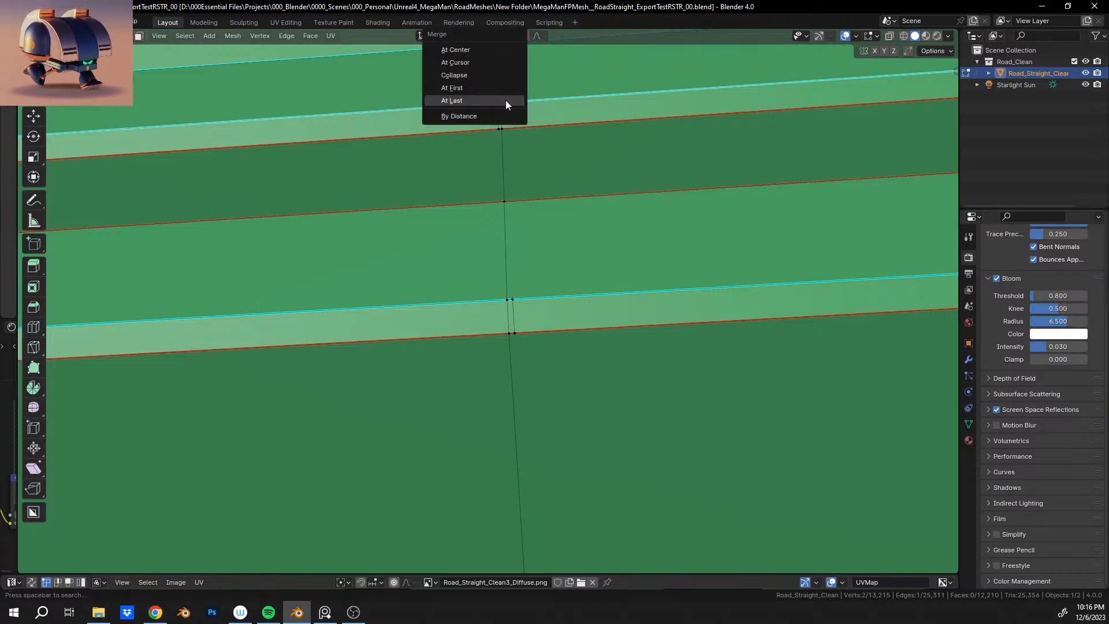
left_click(505, 99)
left_click(502, 128)
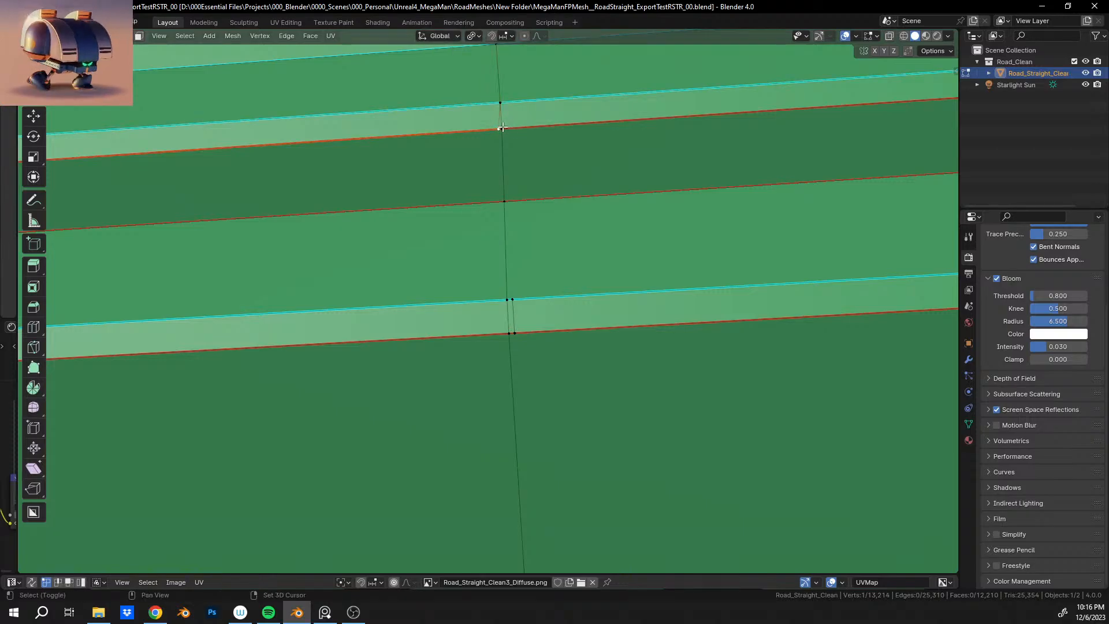
key("m")
left_click(504, 128)
Merge both doubled vertex pairs on the lower narrow strip, again using At Last.
left_click(513, 295)
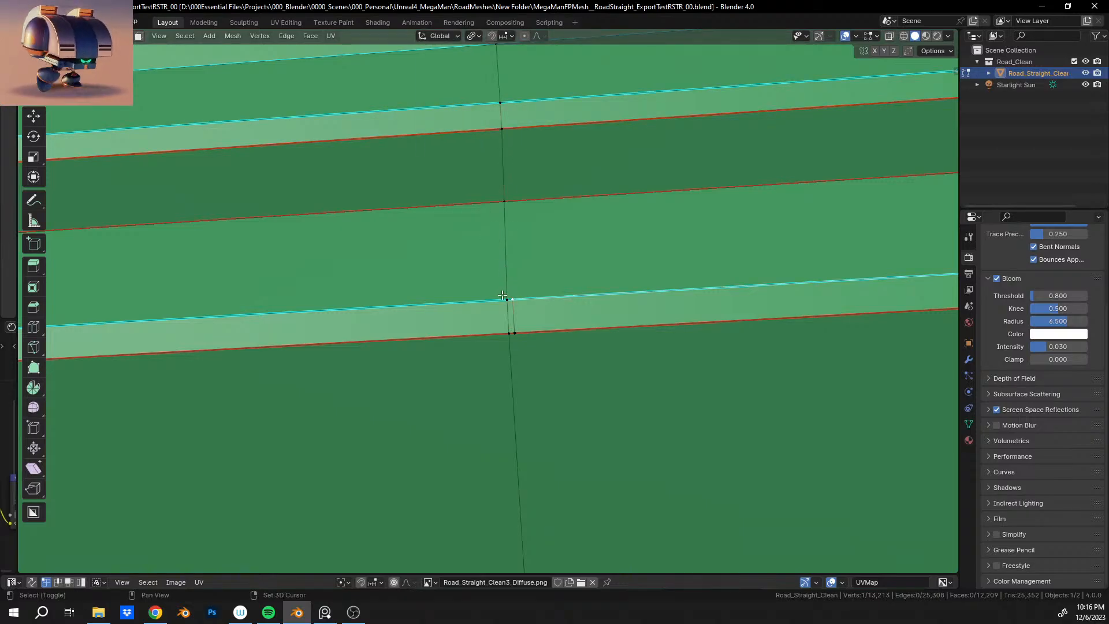
left_click(507, 298, "shift")
key("m")
left_click(502, 295)
left_click(515, 330)
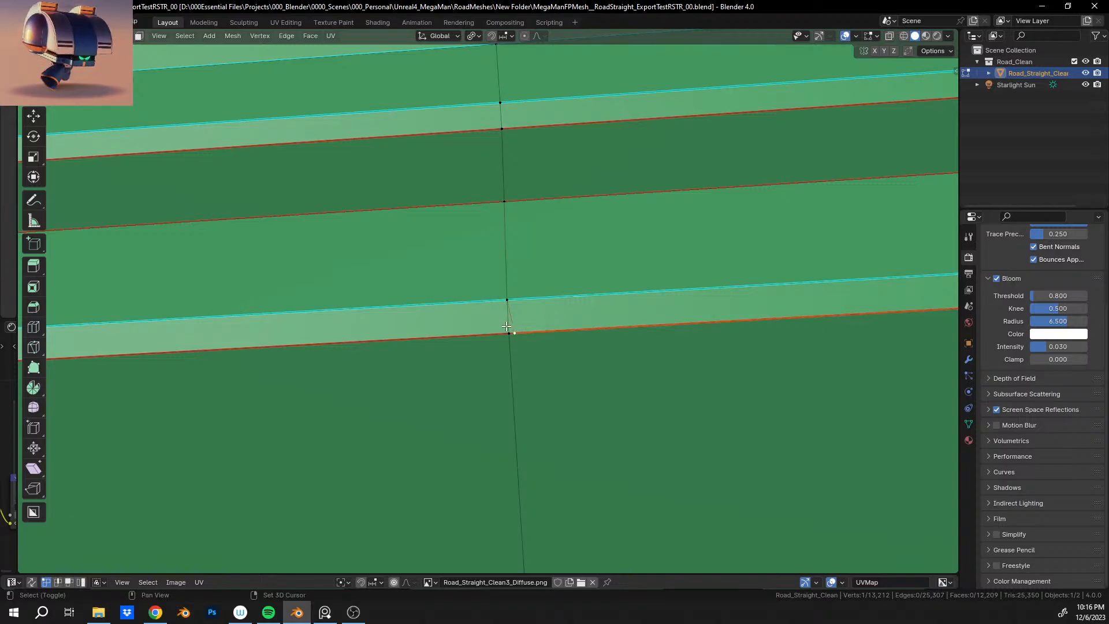
left_click(509, 331, "shift")
key("m")
left_click(507, 327)
Knife-cut across the wide sloped band of this column, joining the vertices on its lower and upper edges.
middle_click_drag(511, 278, 490, 319)
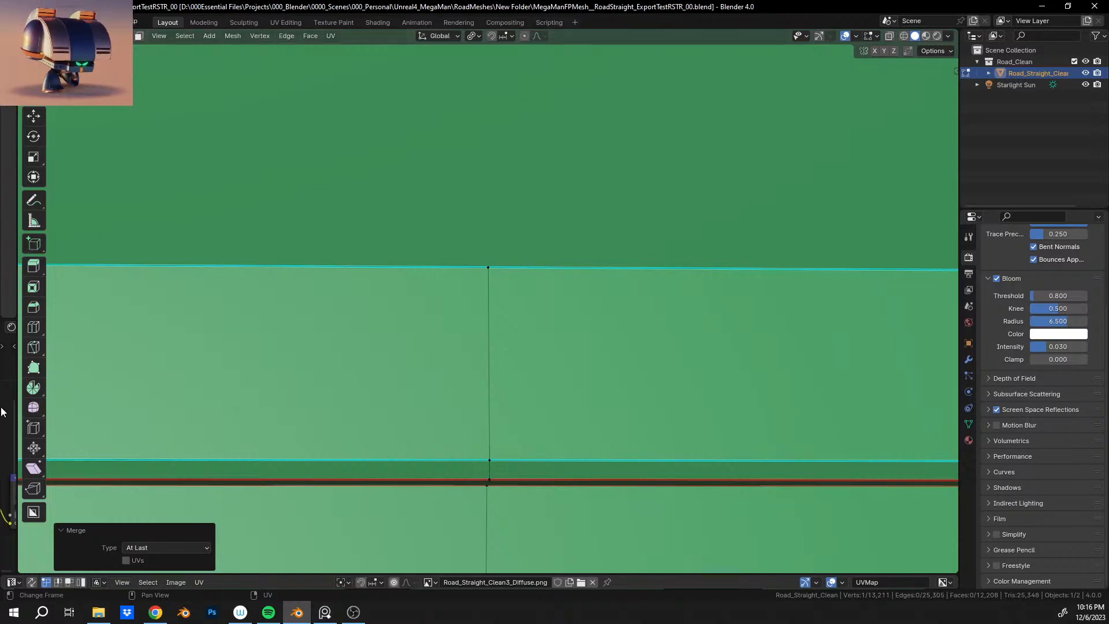
left_click(33, 347)
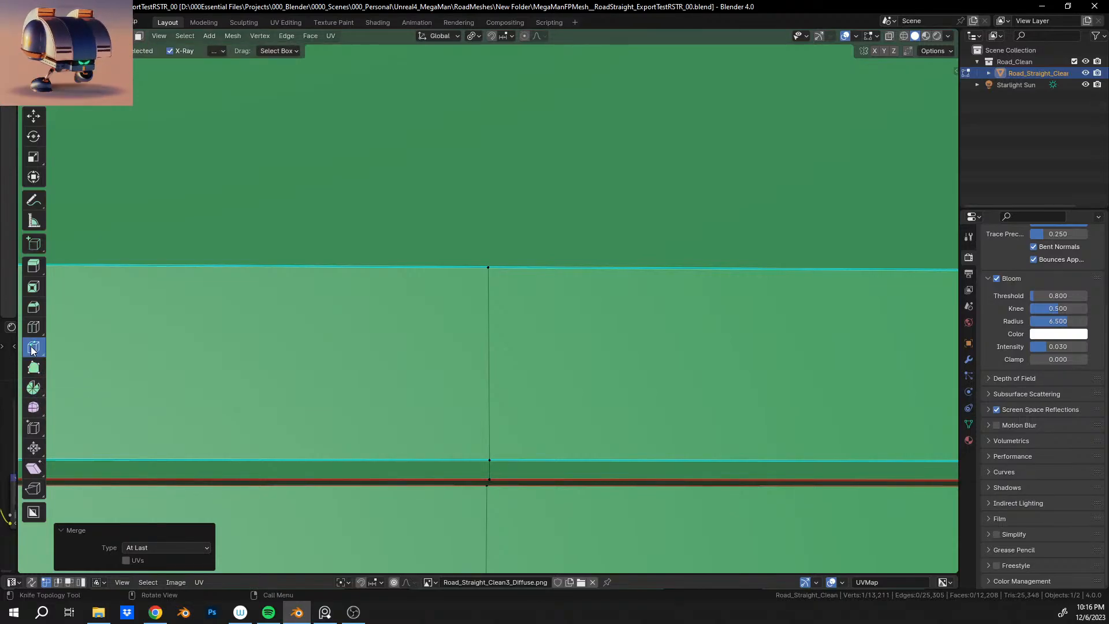
left_click(489, 267)
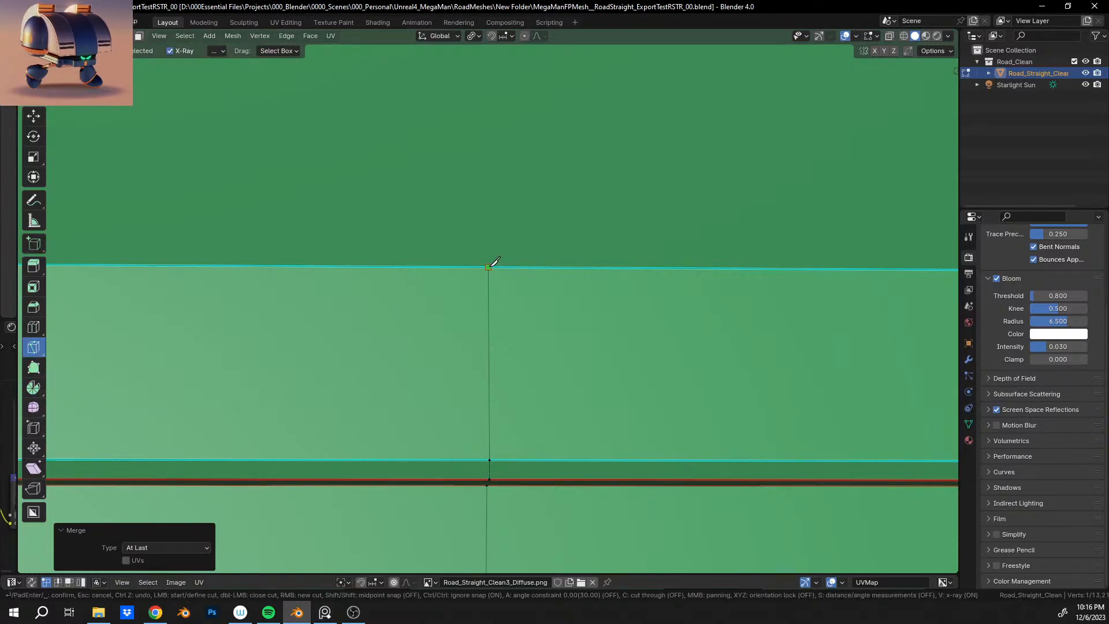
middle_click_drag(500, 221, 518, 429, "shift")
middle_click_drag(512, 349, 514, 283)
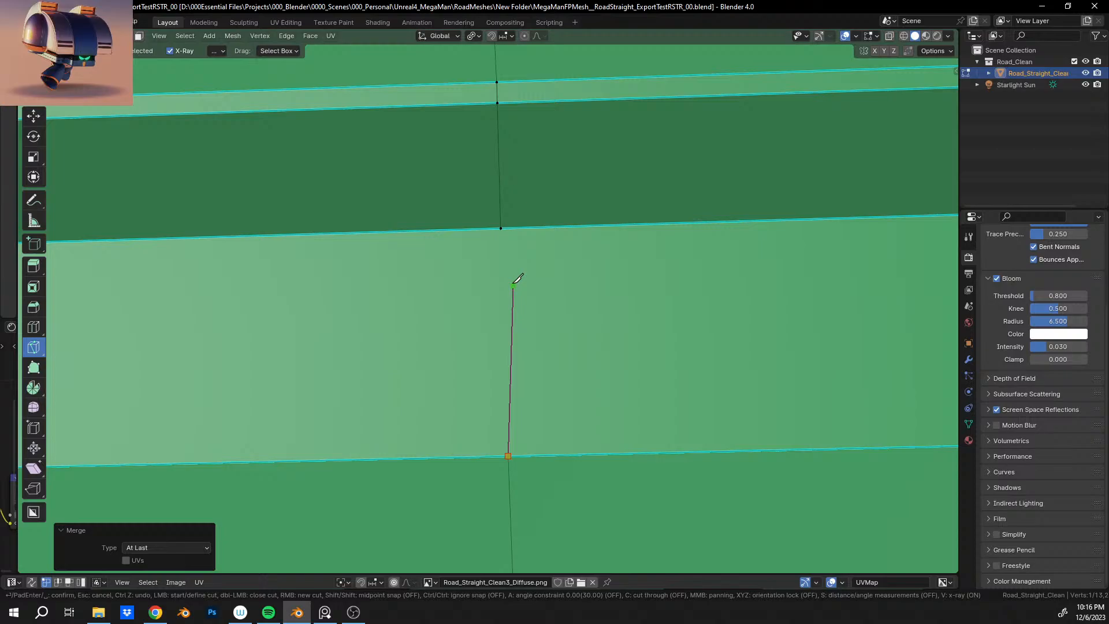
left_click(501, 229)
key("Return")
Select the short stray edge loop crossing the beam's top face and adjoining narrow strip, and dissolve its edges.
scroll(504, 256, "down", 13)
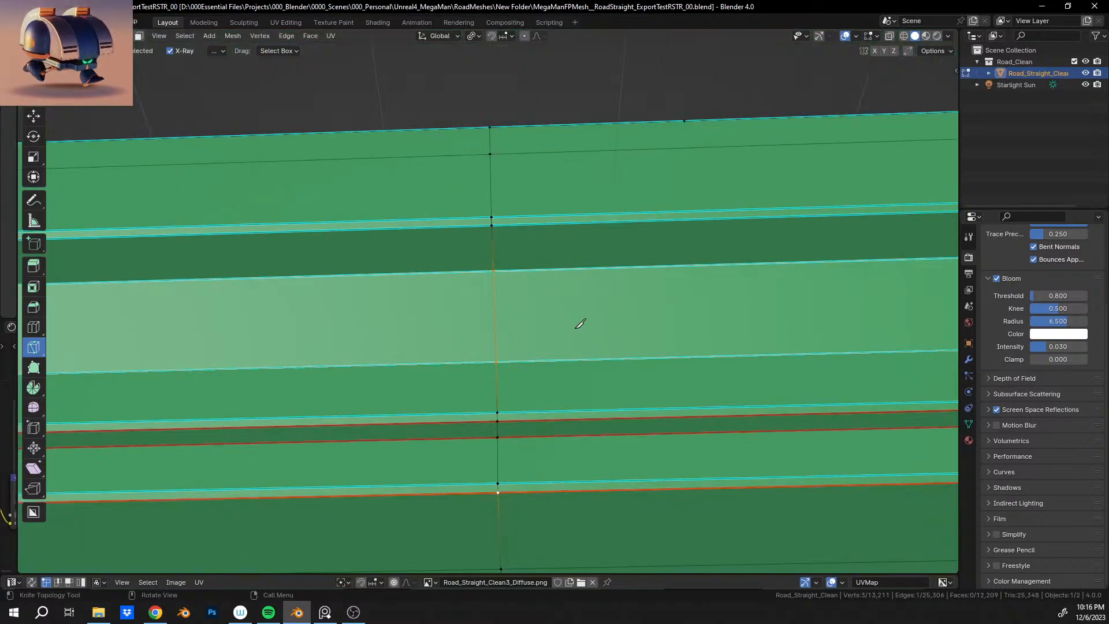
middle_click_drag(511, 301, 260, 394)
middle_click_drag(451, 242, 503, 309, "shift")
scroll(511, 312, "up", 8)
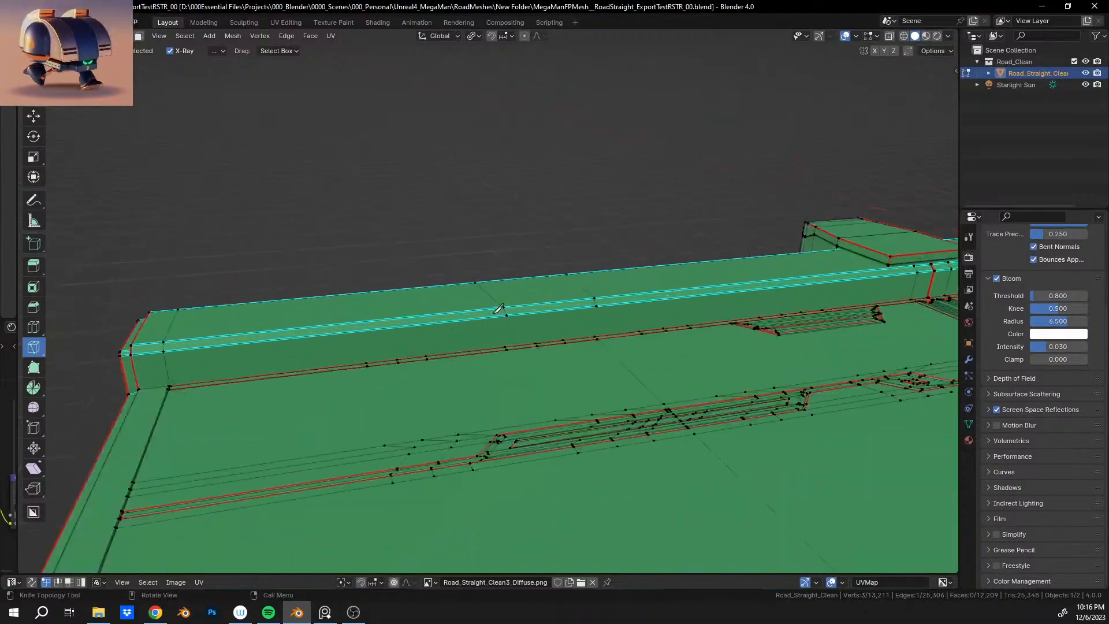
key("2")
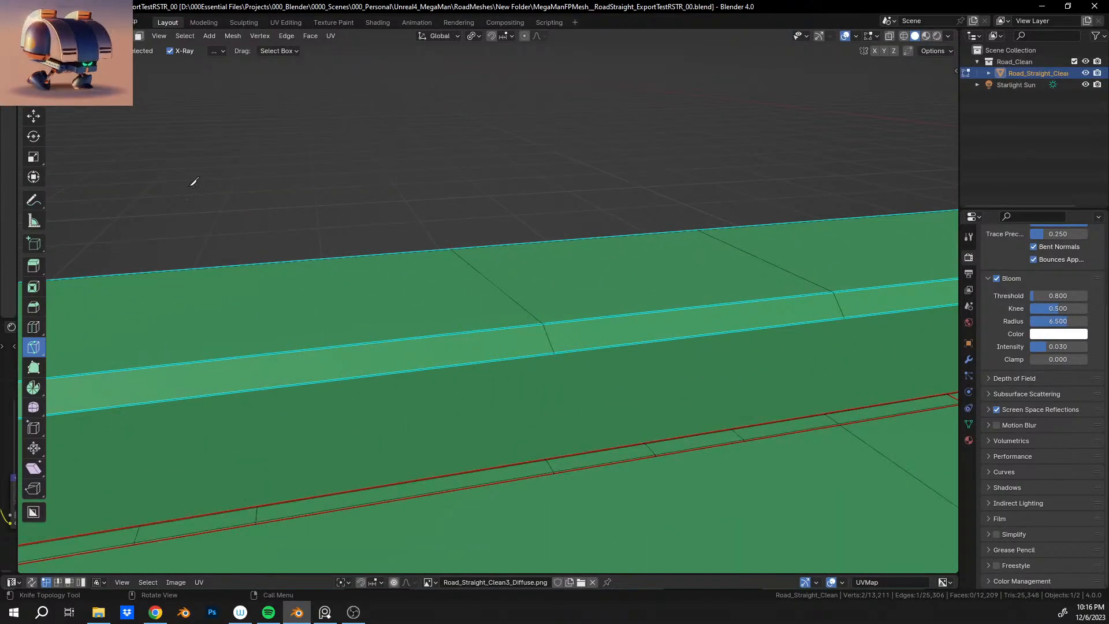
key("w")
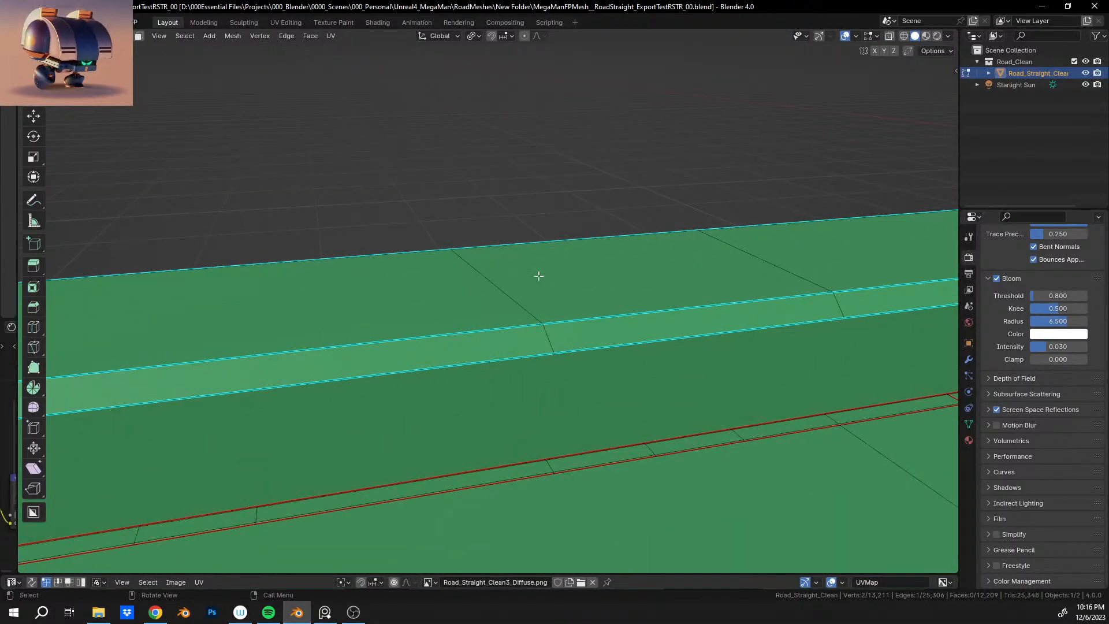
left_click(532, 307, "alt")
middle_click_drag(532, 306, 588, 276)
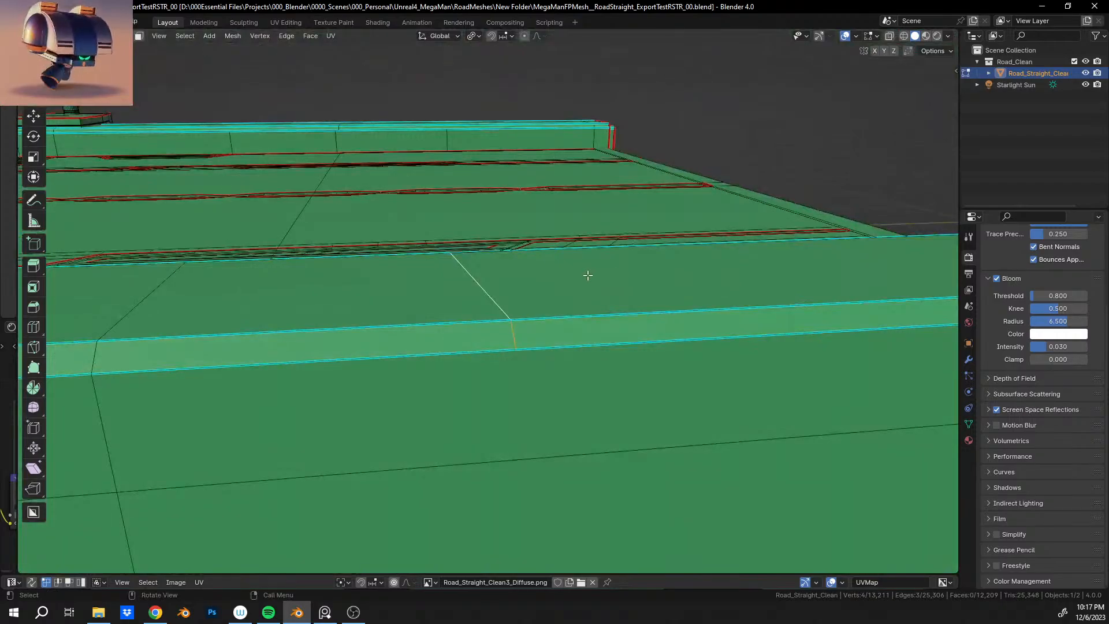
key("x")
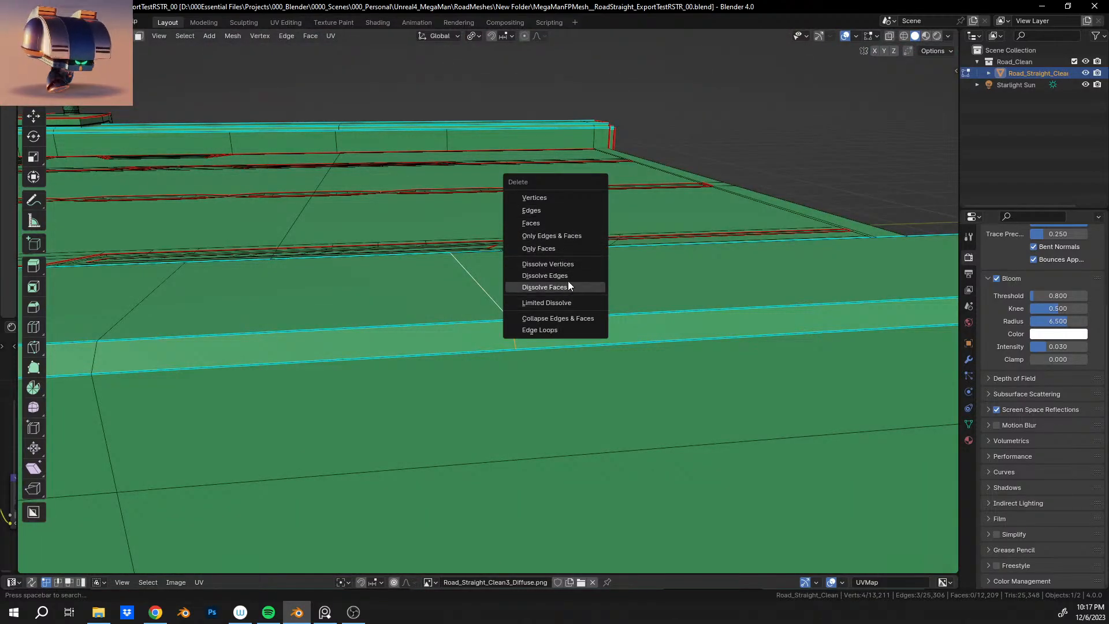
left_click(568, 276)
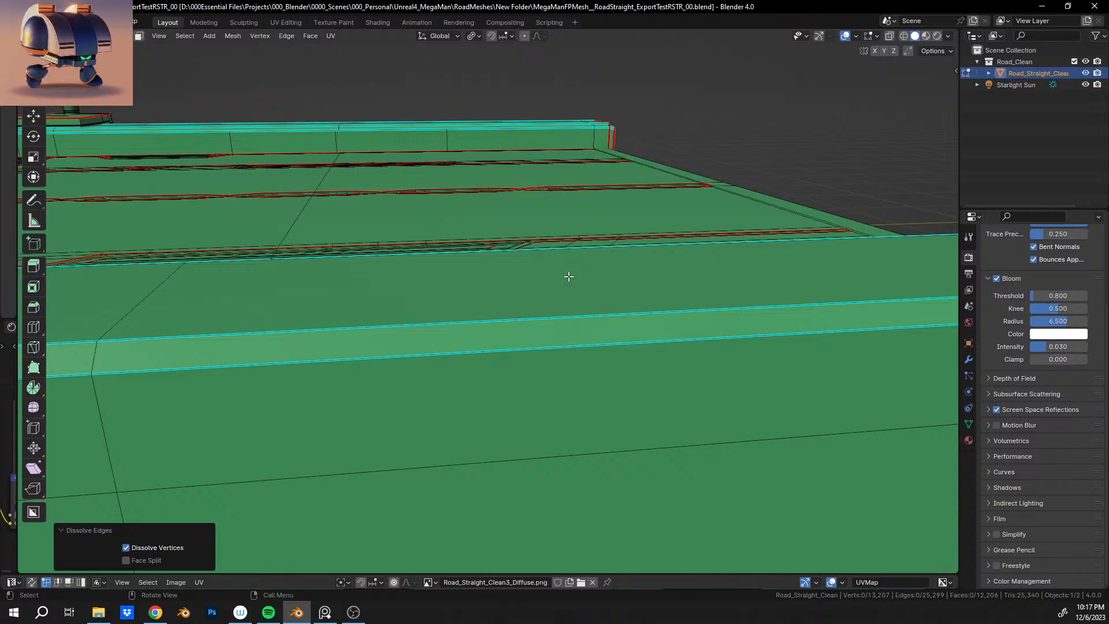
At the next unconnected column near the support pillar, knife-cut from the underside edge vertex across the red-seam bands to the narrow strip.
middle_click_drag(568, 276, 642, 289)
key("1")
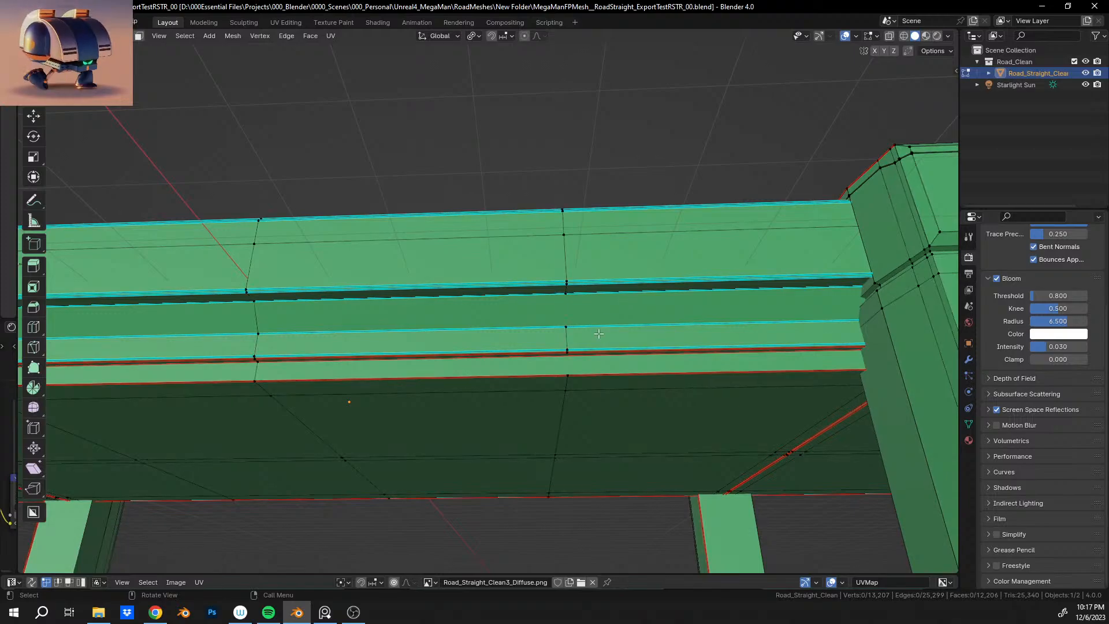
middle_click_drag(599, 334, 511, 324)
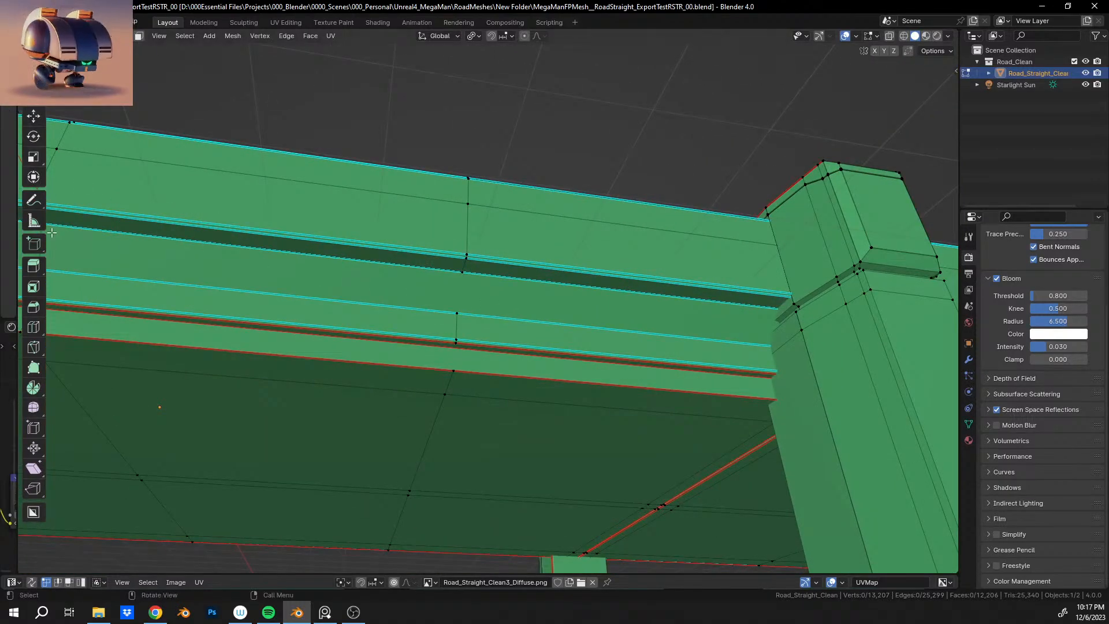
left_click(29, 356)
scroll(550, 380, "up", 3)
middle_click_drag(551, 380, 538, 326)
scroll(532, 340, "up", 2)
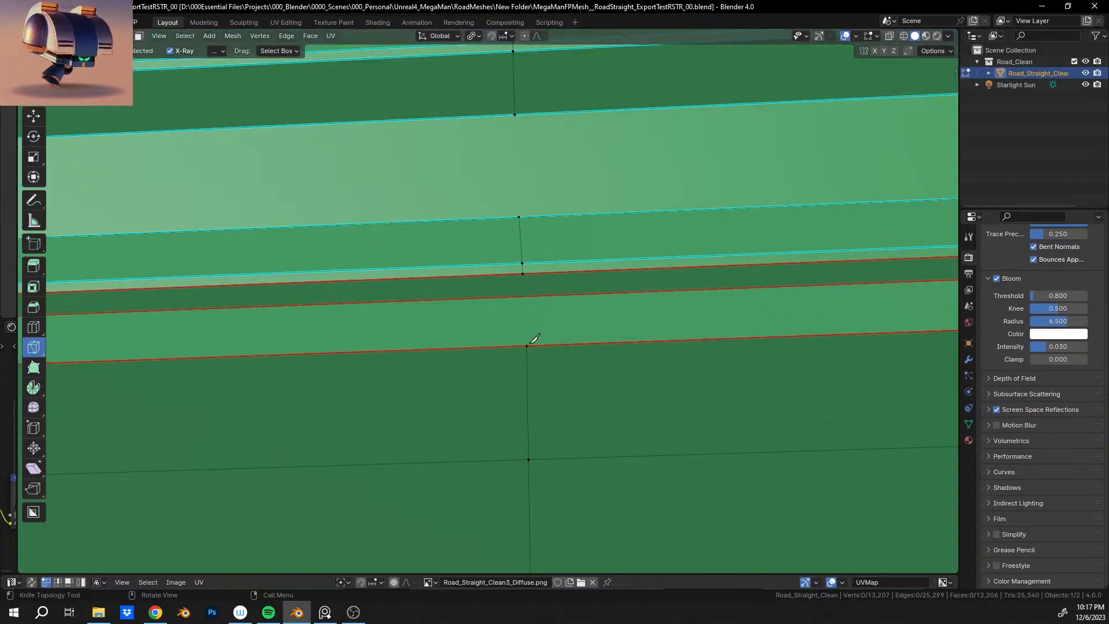
left_click(526, 345)
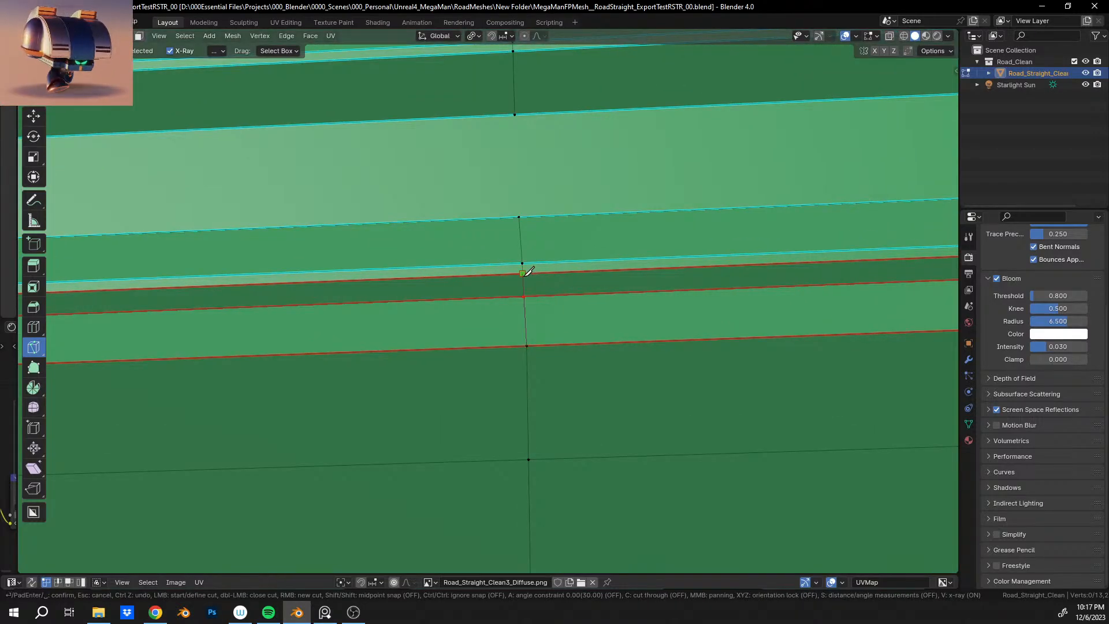
left_click(523, 273)
key("Return")
Extend this column's cut with the Knife across the wide sloped band to the existing vertex at the recess's lower edge.
middle_click_drag(551, 201, 557, 277)
left_click(511, 273)
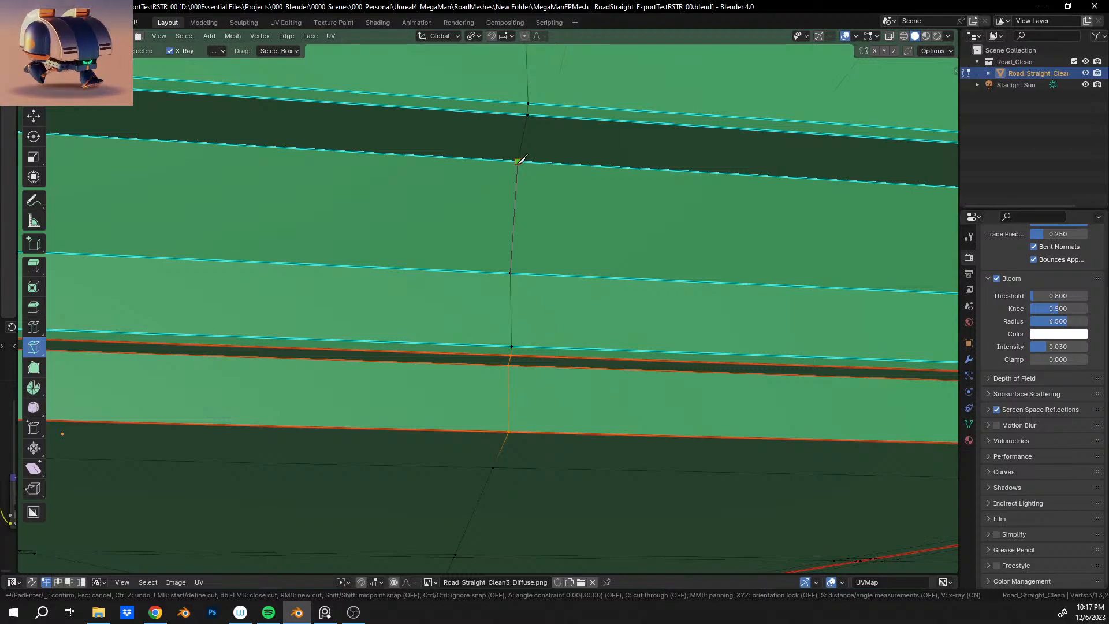
key("Return")
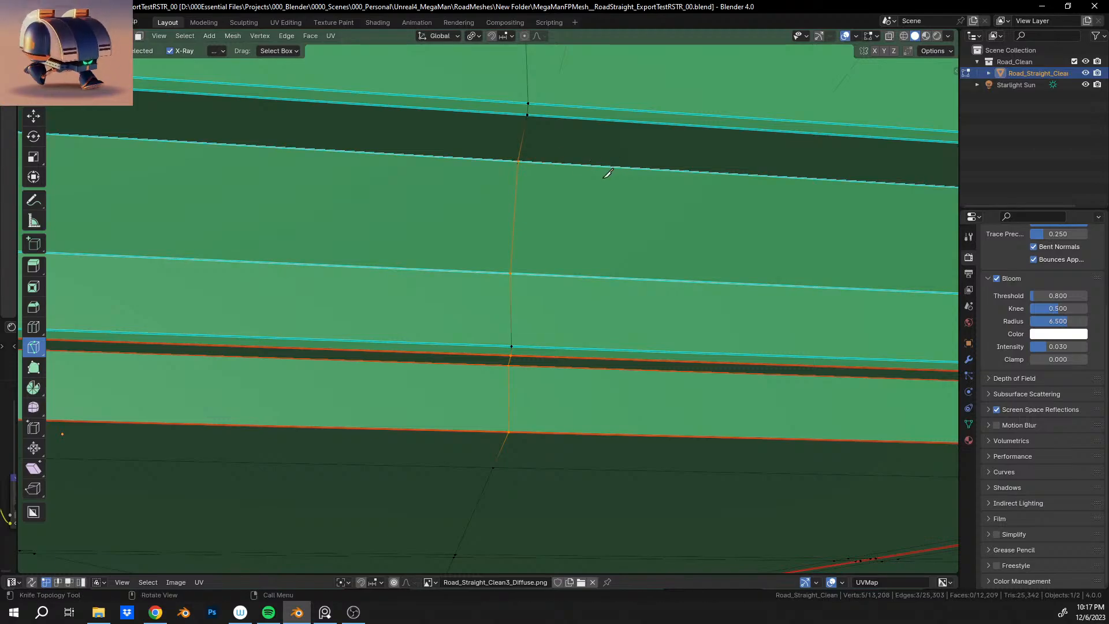
Knife-cut the beam's inner side face on the same column, from the narrow strip vertex to the vertex on the road's red-seam edge.
middle_click_drag(555, 161, 502, 293)
scroll(502, 293, "up", 1)
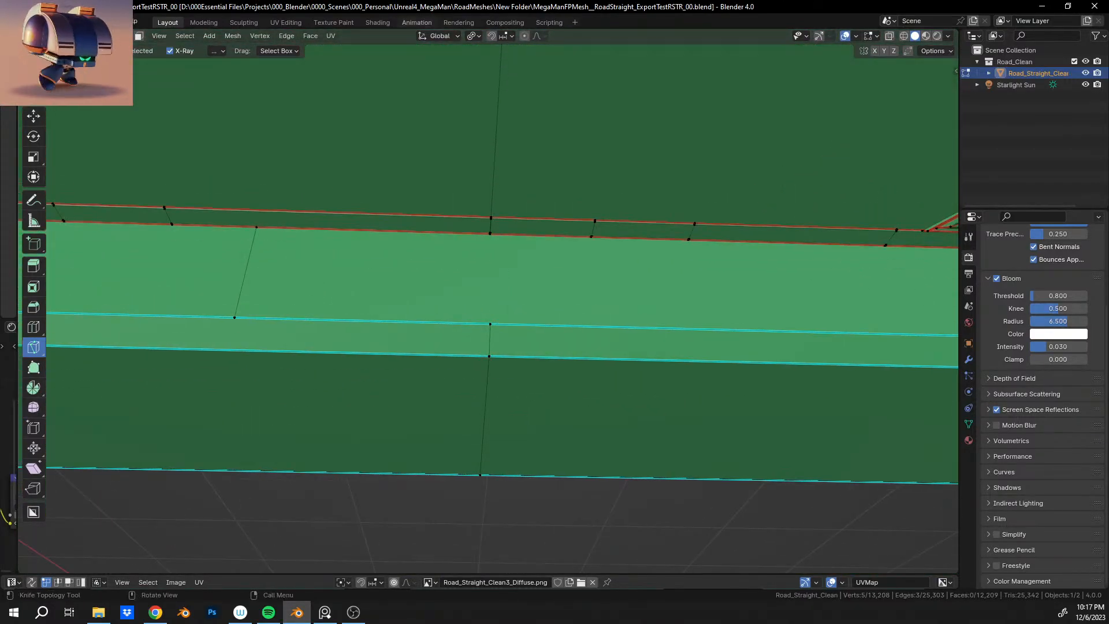
left_click(491, 324)
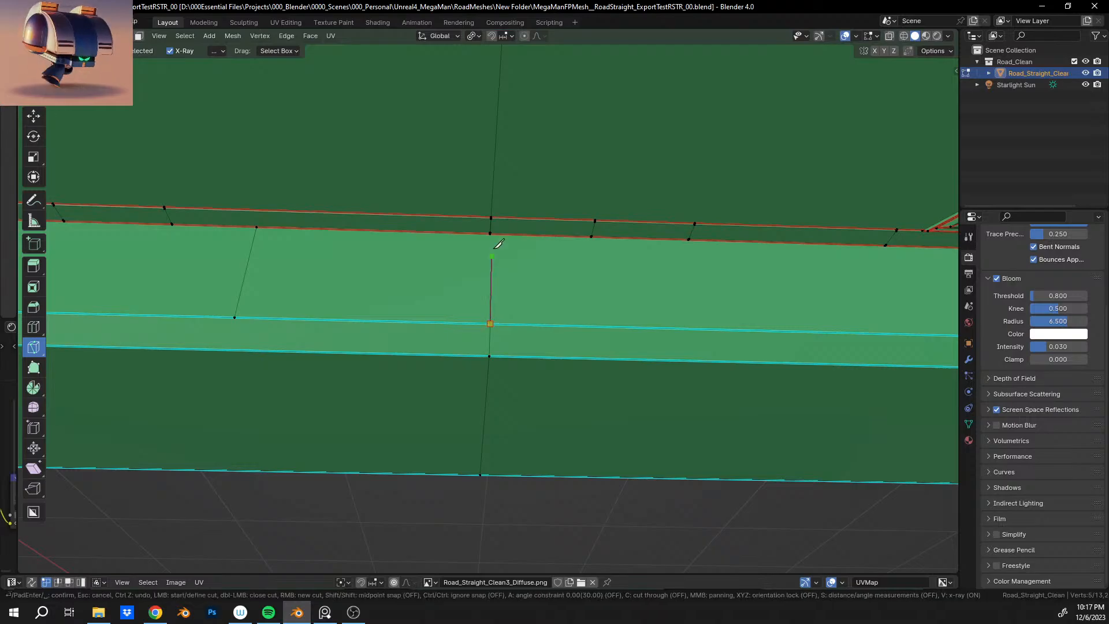
key("Return")
scroll(491, 242, "down", 4)
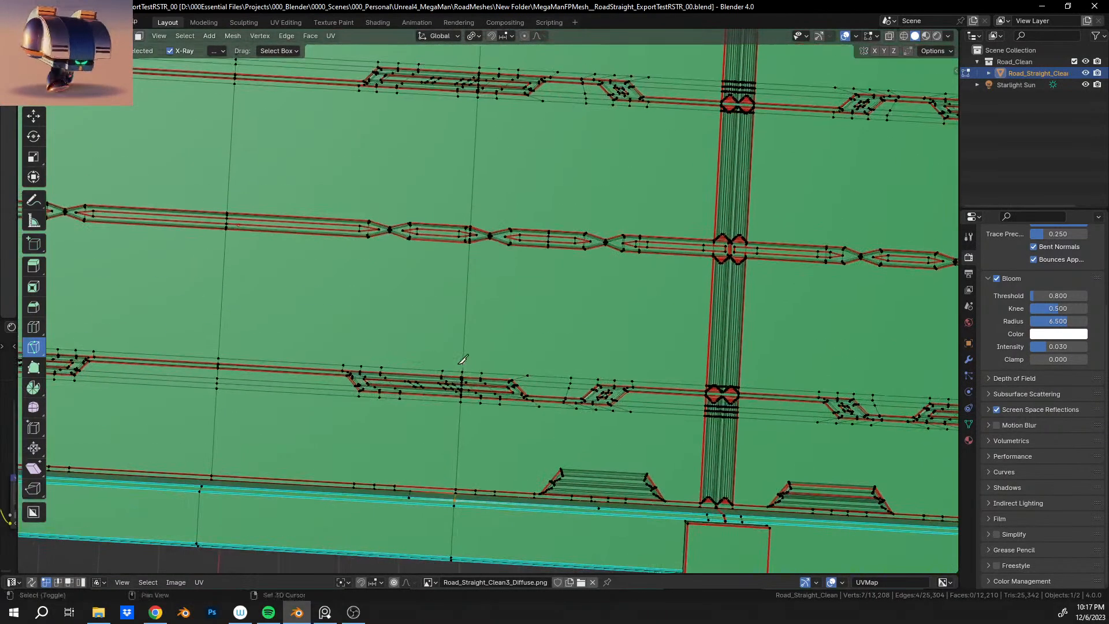
middle_click_drag(485, 120, 436, 386, "shift")
scroll(453, 267, "up", 4)
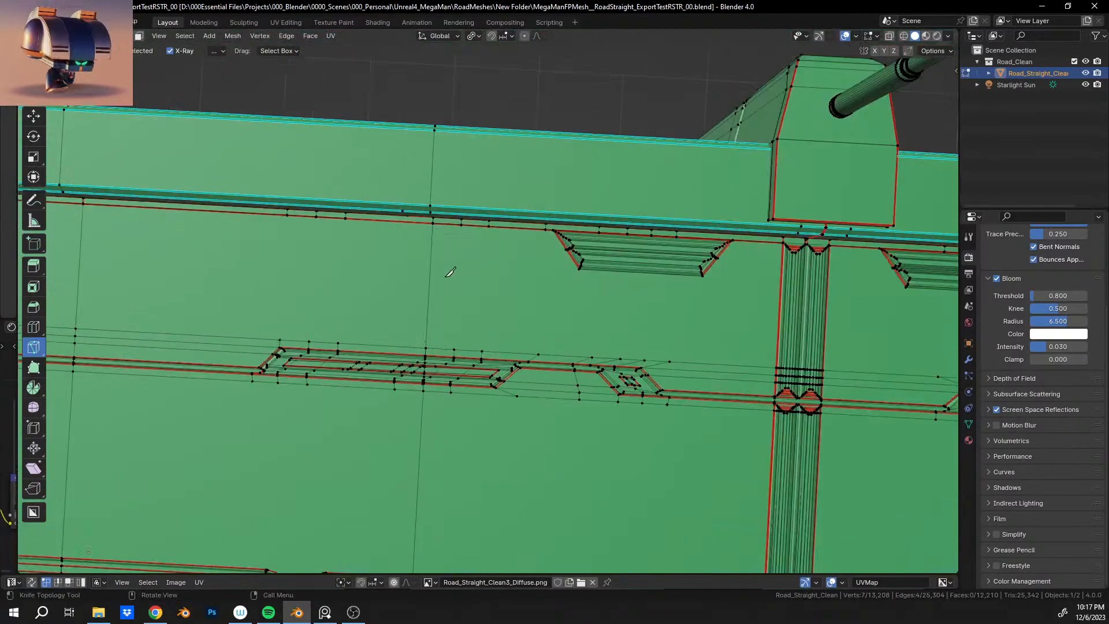
On the beam beside the antenna support, knife-cut the dark inner side face, connecting the road's red-seam vertex to the narrow strip vertex.
scroll(457, 290, "up", 5)
middle_click_drag(420, 217, 501, 226, "shift")
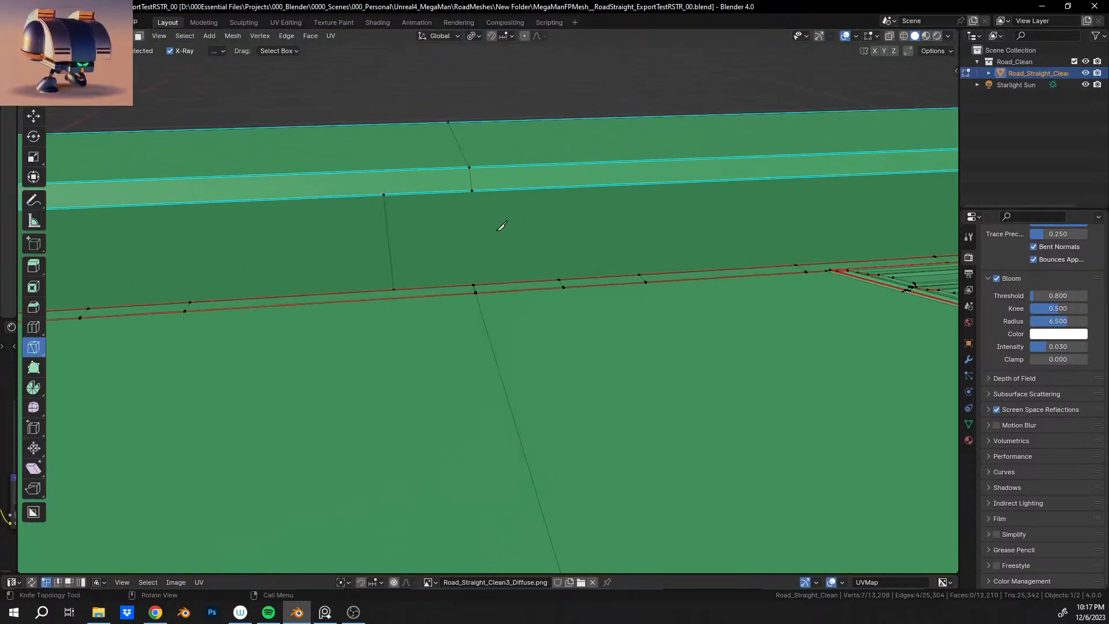
scroll(490, 228, "up", 4)
middle_click_drag(469, 173, 540, 248)
middle_click_drag(416, 469, 496, 273)
left_click(585, 181)
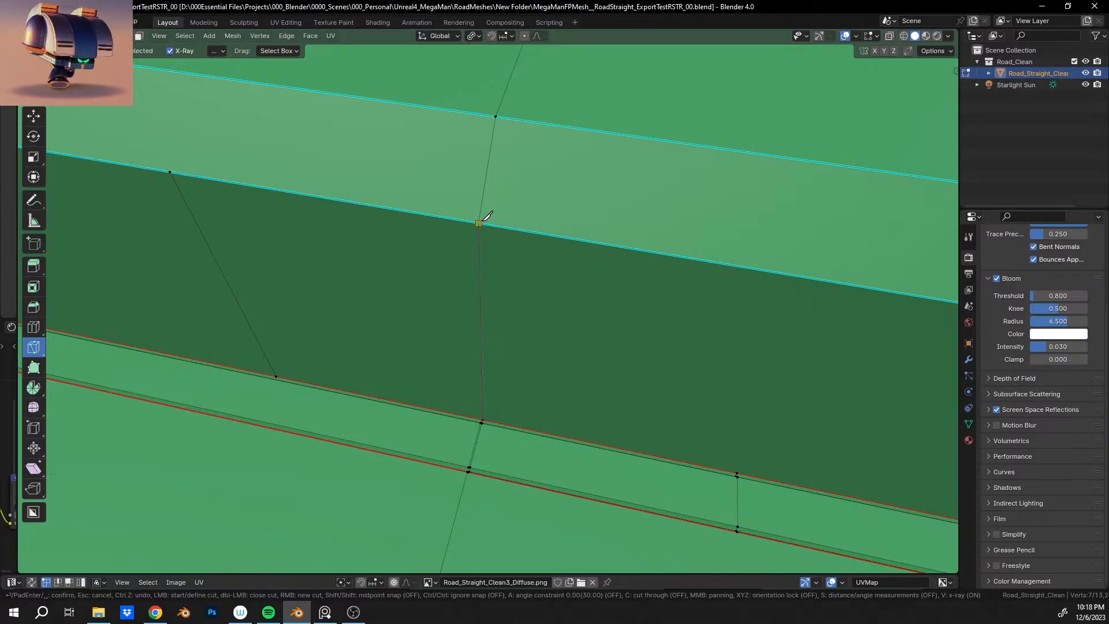
left_click(484, 220)
key("Return")
Select the short stray edge beside the new cut on the beam's inner side face and dissolve it.
middle_click_drag(466, 314, 497, 312)
scroll(588, 302, "down", 10)
scroll(580, 300, "down", 5)
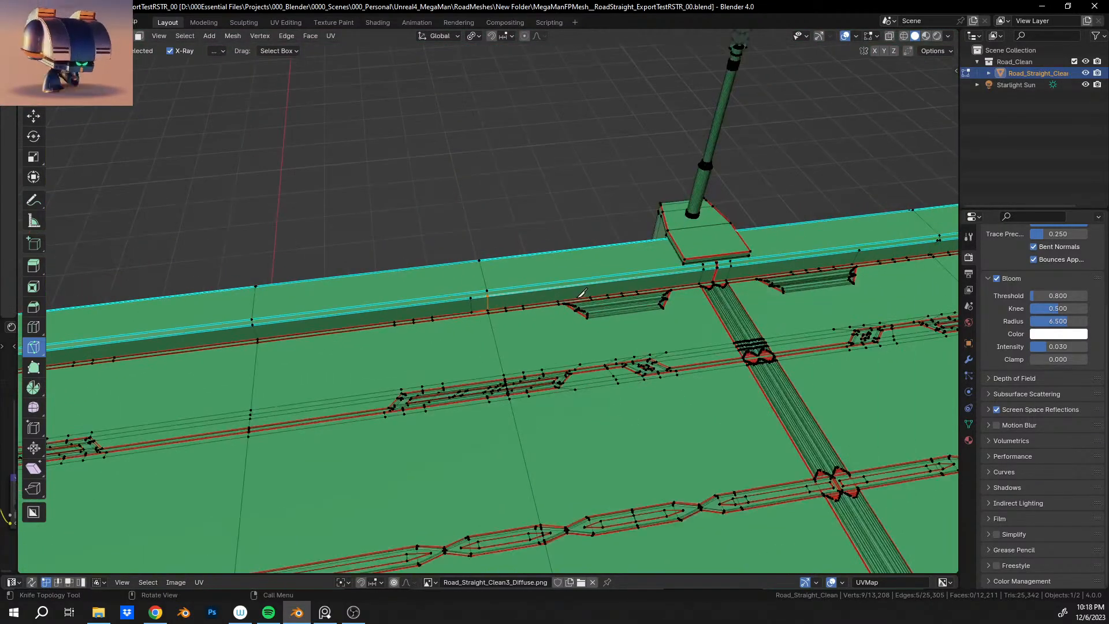
middle_click_drag(582, 292, 503, 314)
scroll(535, 275, "up", 7)
scroll(513, 268, "up", 3)
scroll(505, 313, "up", 3)
middle_click_drag(584, 284, 520, 329, "shift")
scroll(519, 330, "up", 1)
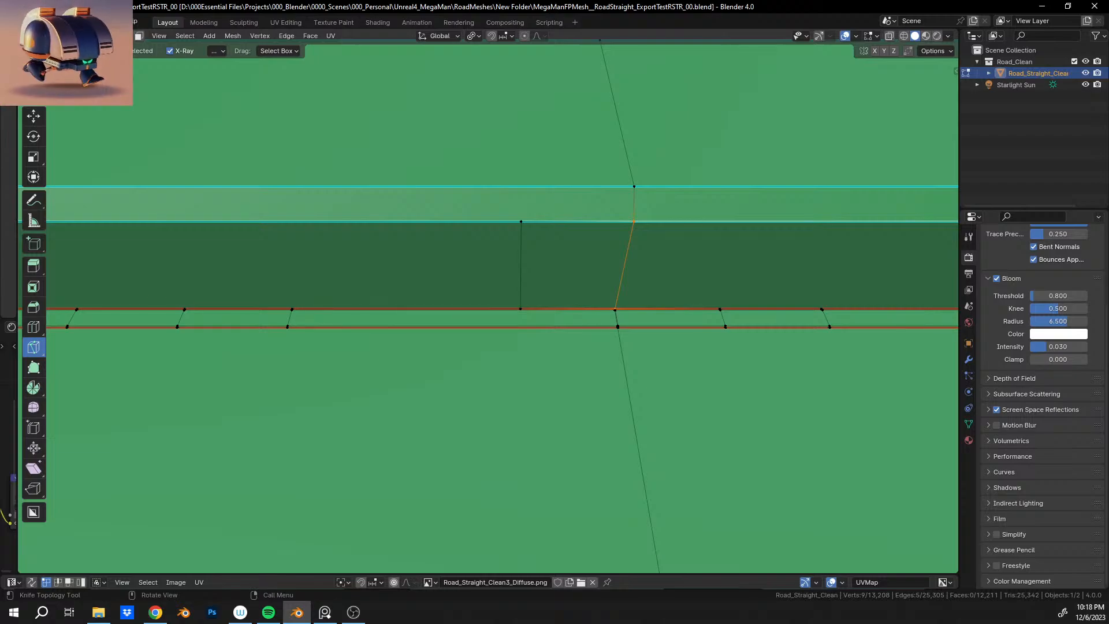
left_click(127, 36)
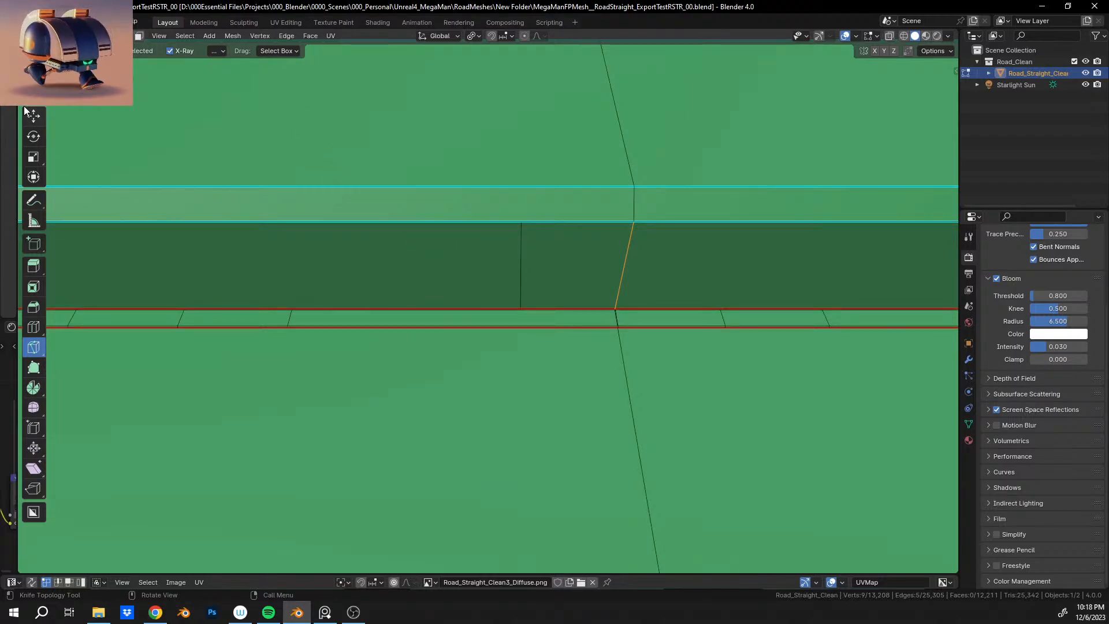
left_click(34, 73)
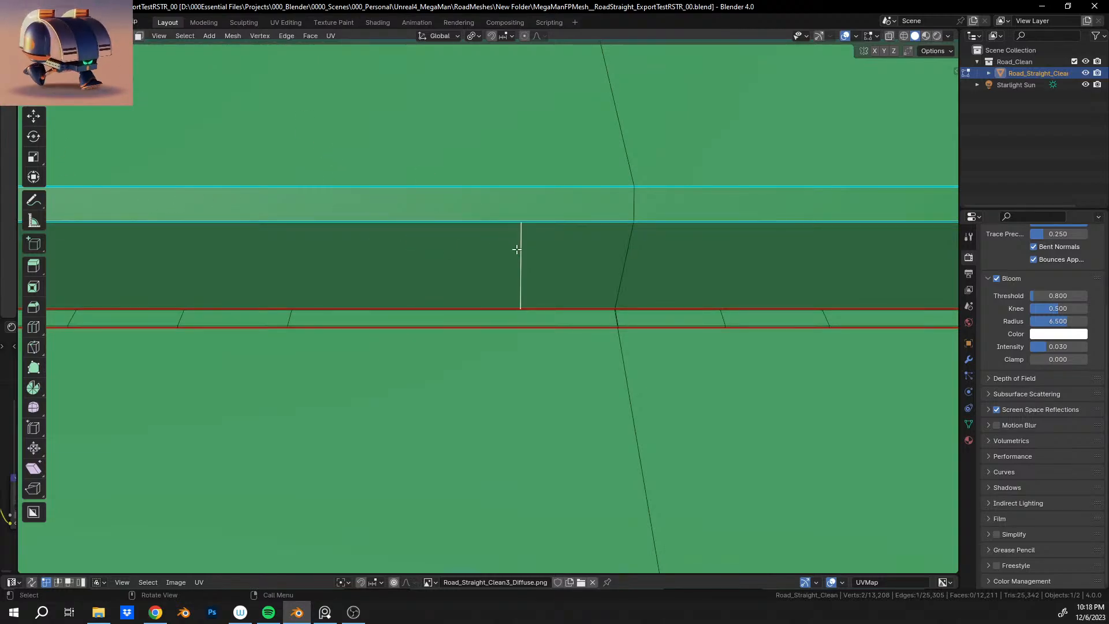
key("c")
key("Escape")
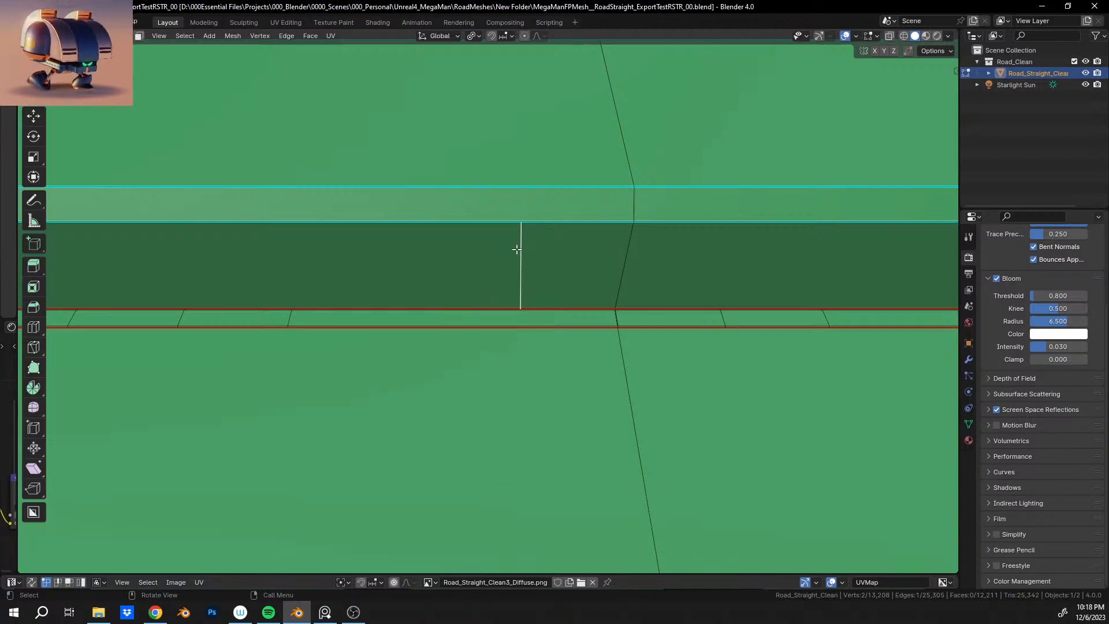
key("x")
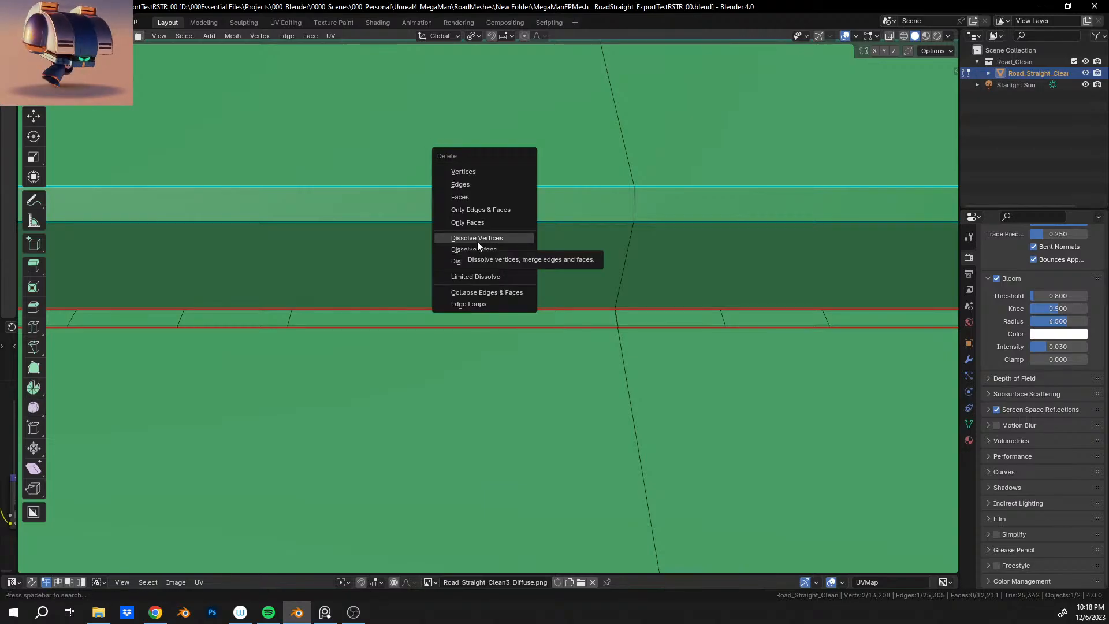
left_click(475, 250)
scroll(518, 279, "down", 2)
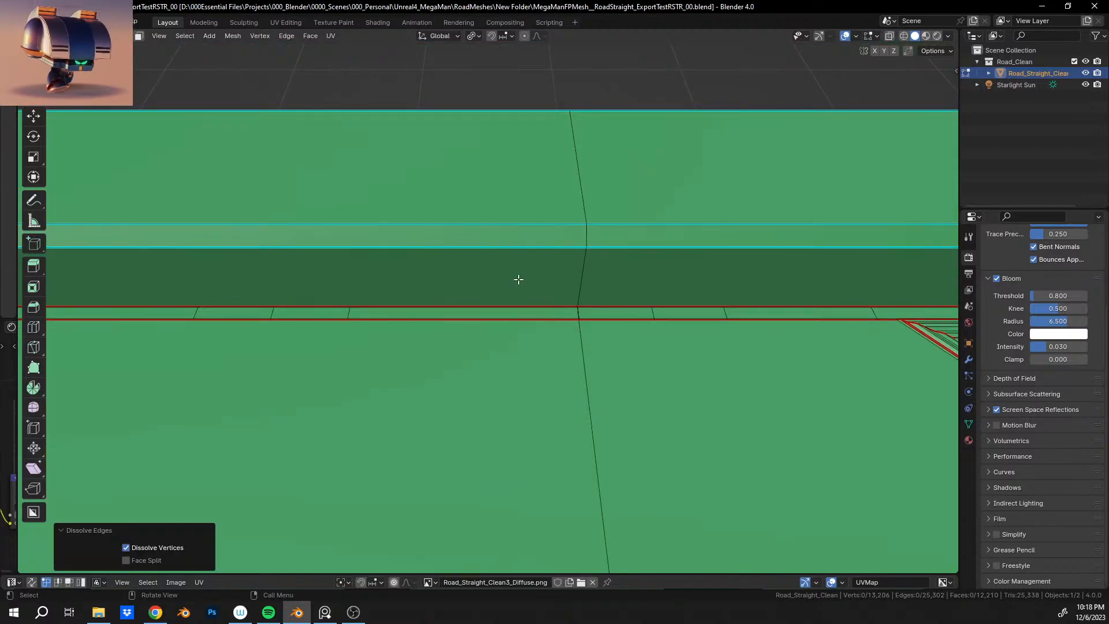
Examine the beams' inner and outer sides, the road's underside, ends and top surface for remaining unconnected or stray edges.
middle_click_drag(518, 280, 467, 331)
scroll(536, 291, "up", 5)
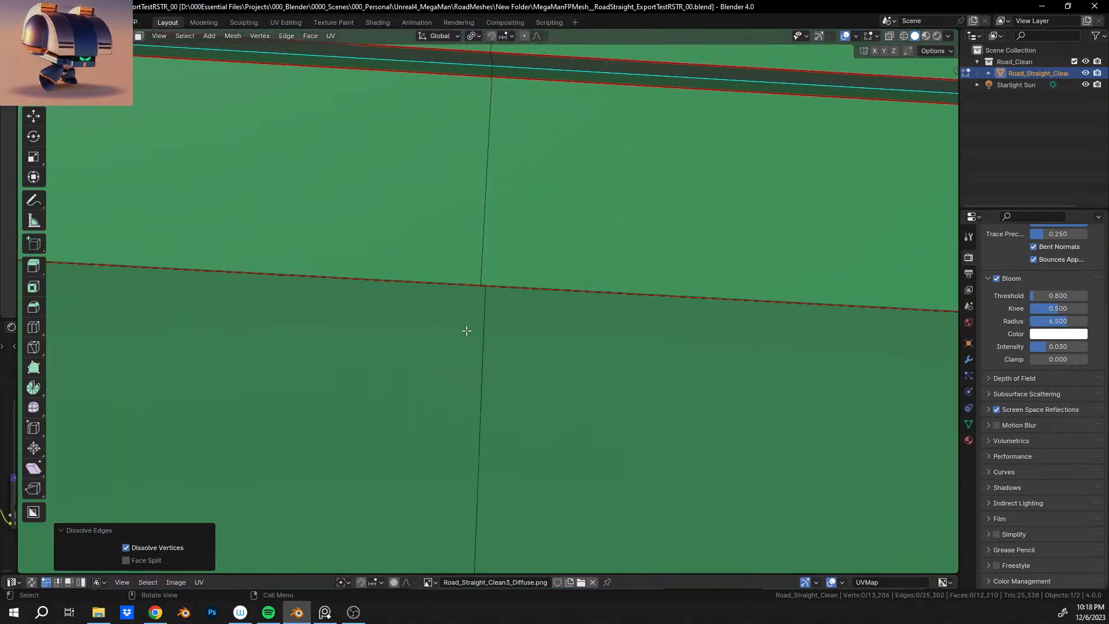
scroll(467, 331, "down", 6)
middle_click_drag(497, 279, 440, 256)
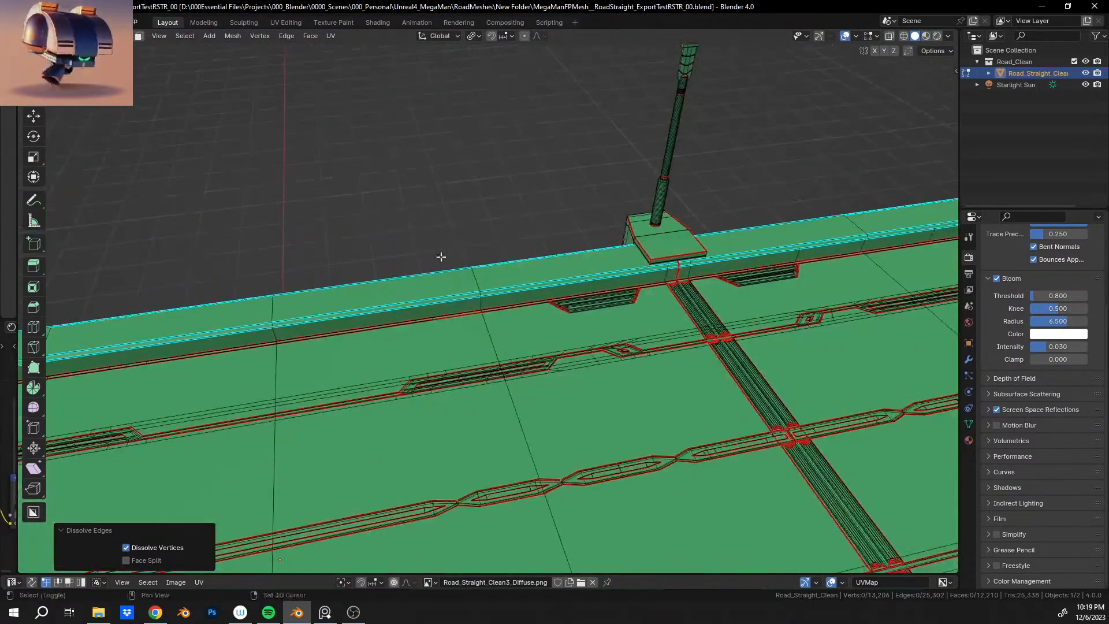
middle_click_drag(521, 331, 592, 201)
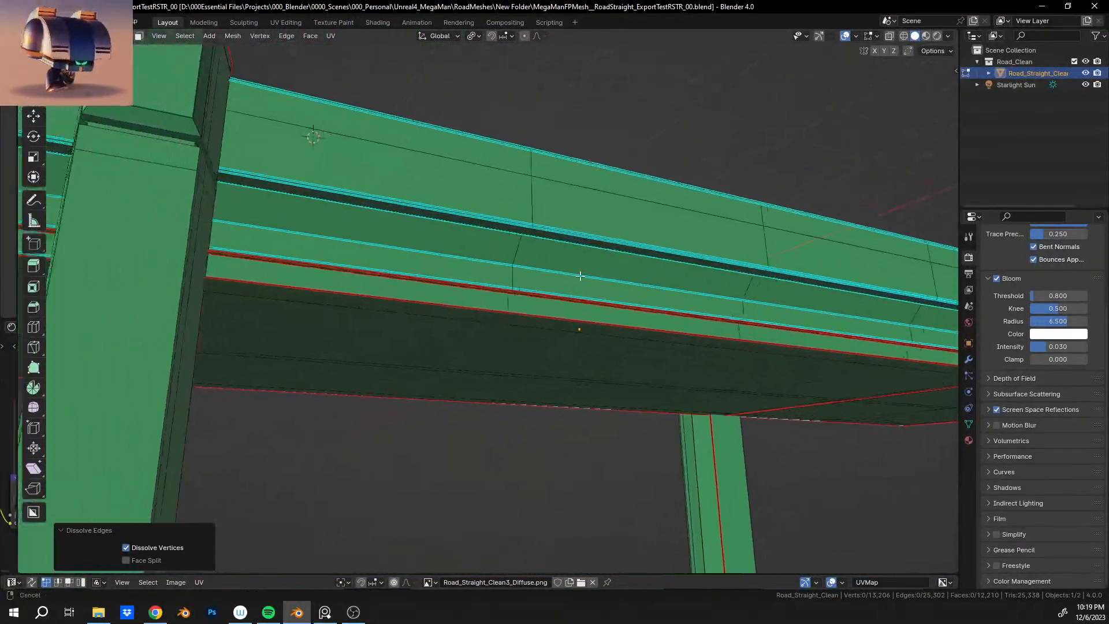
middle_click_drag(580, 276, 669, 246)
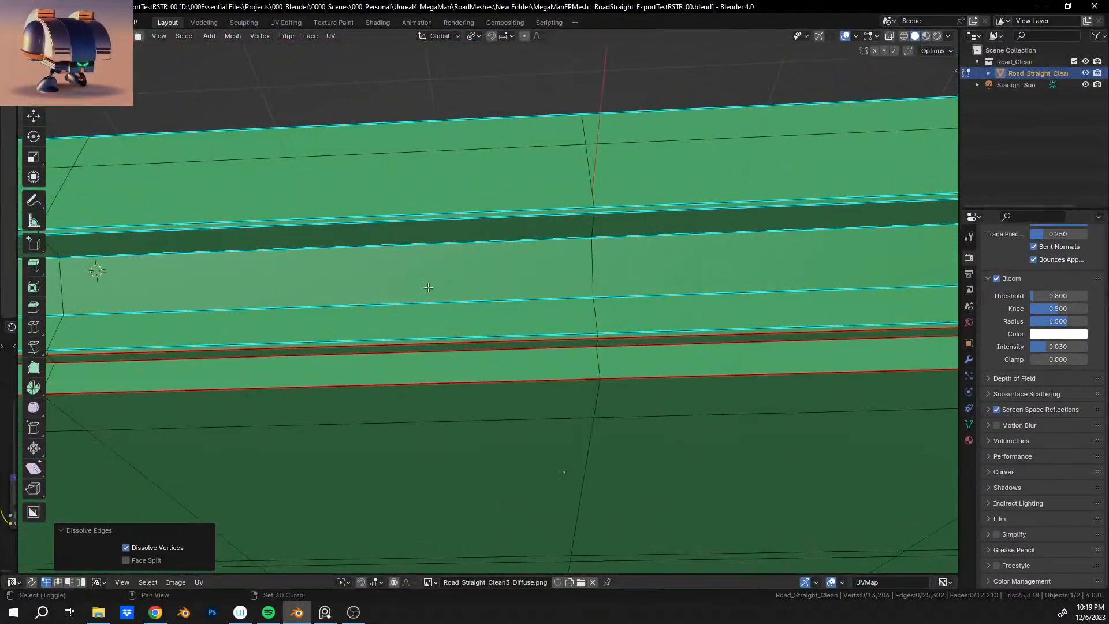
middle_click_drag(403, 257, 415, 311)
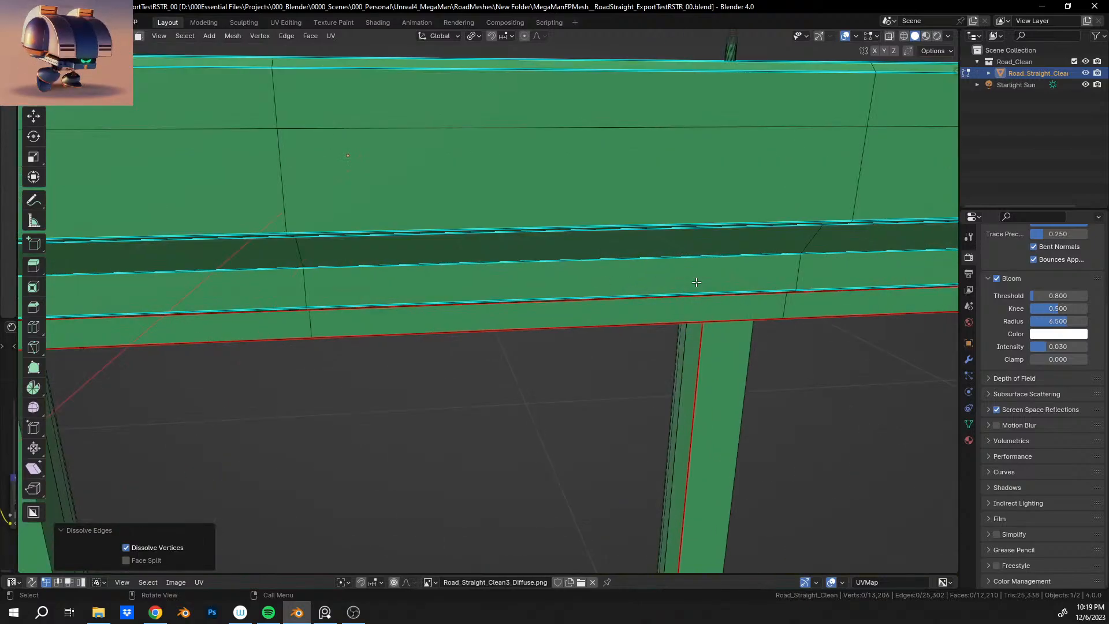
middle_click_drag(697, 281, 713, 179)
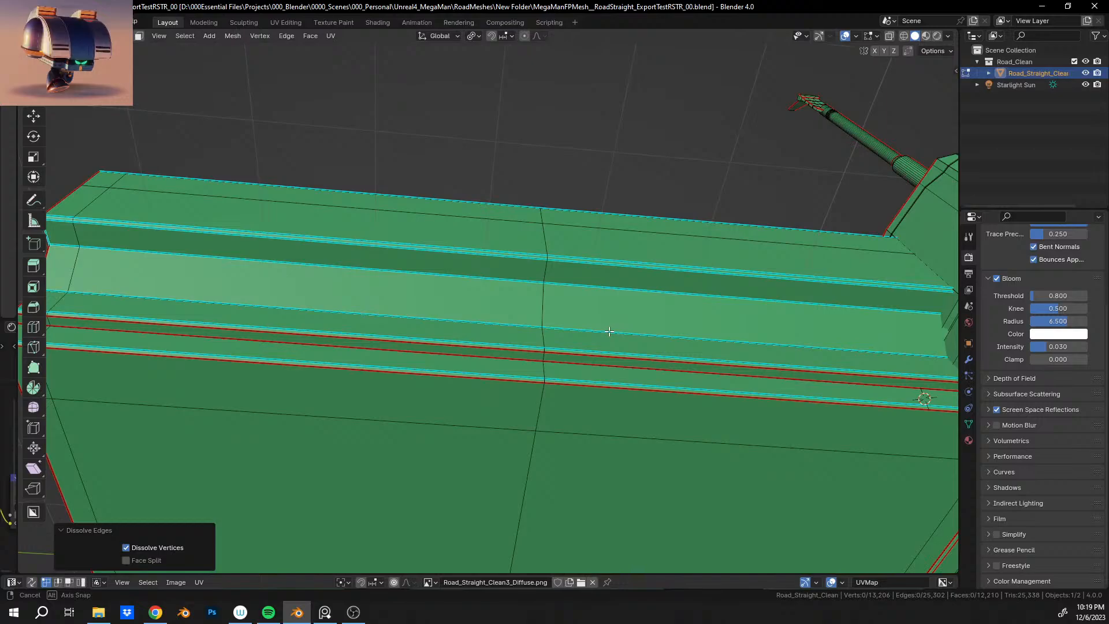
middle_click_drag(608, 331, 680, 398)
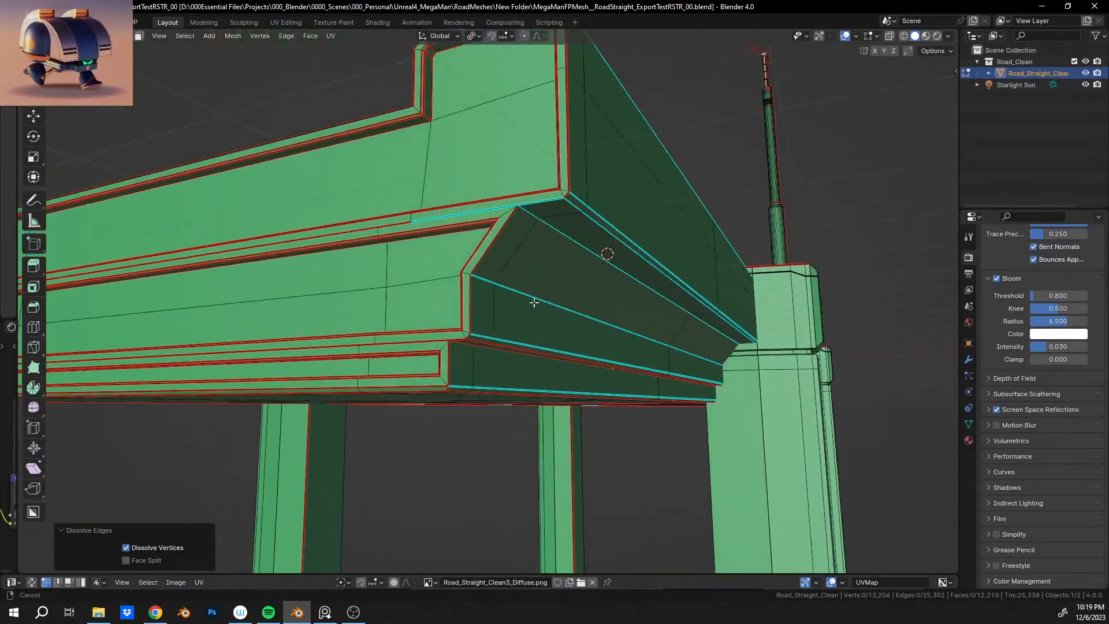
middle_click_drag(521, 298, 539, 346)
middle_click_drag(617, 351, 507, 337)
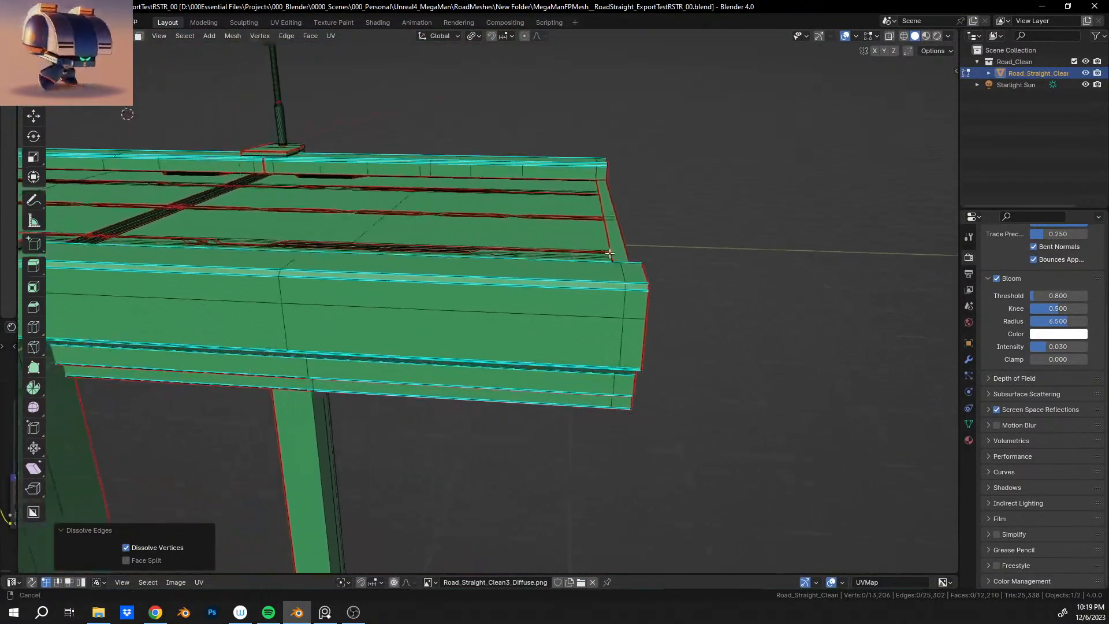
middle_click_drag(610, 253, 596, 272)
scroll(581, 302, "up", 4)
scroll(578, 257, "down", 4)
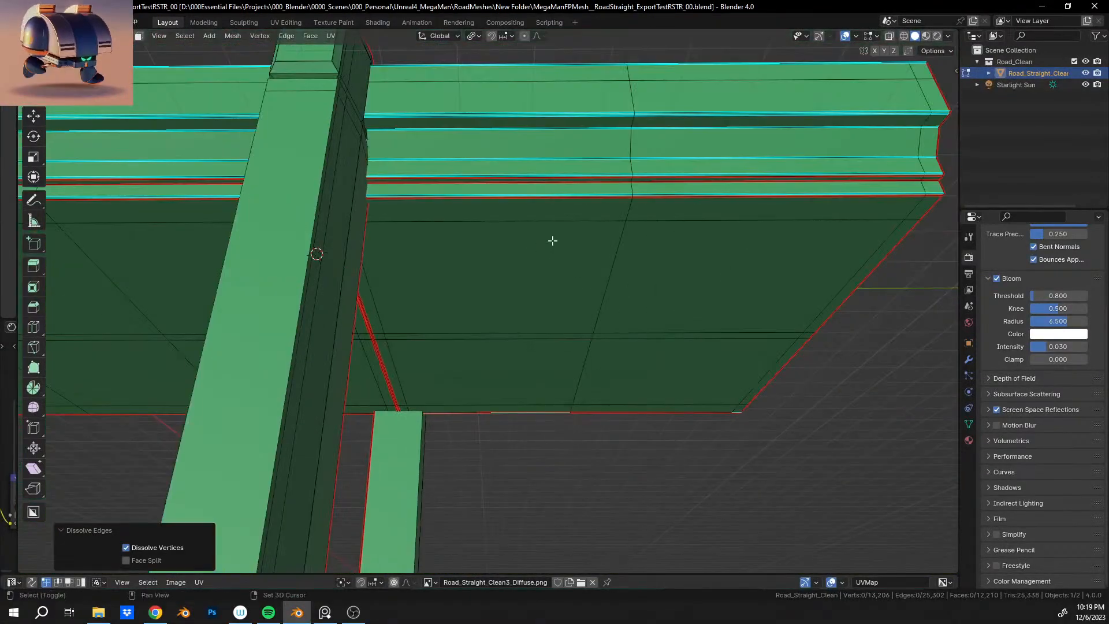
middle_click_drag(552, 241, 2, 338)
middle_click_drag(210, 254, 629, 245)
scroll(629, 245, "down", 5)
middle_click_drag(525, 218, 699, 248, "shift")
middle_click_drag(336, 156, 485, 378, "shift")
middle_click_drag(460, 302, 446, 342)
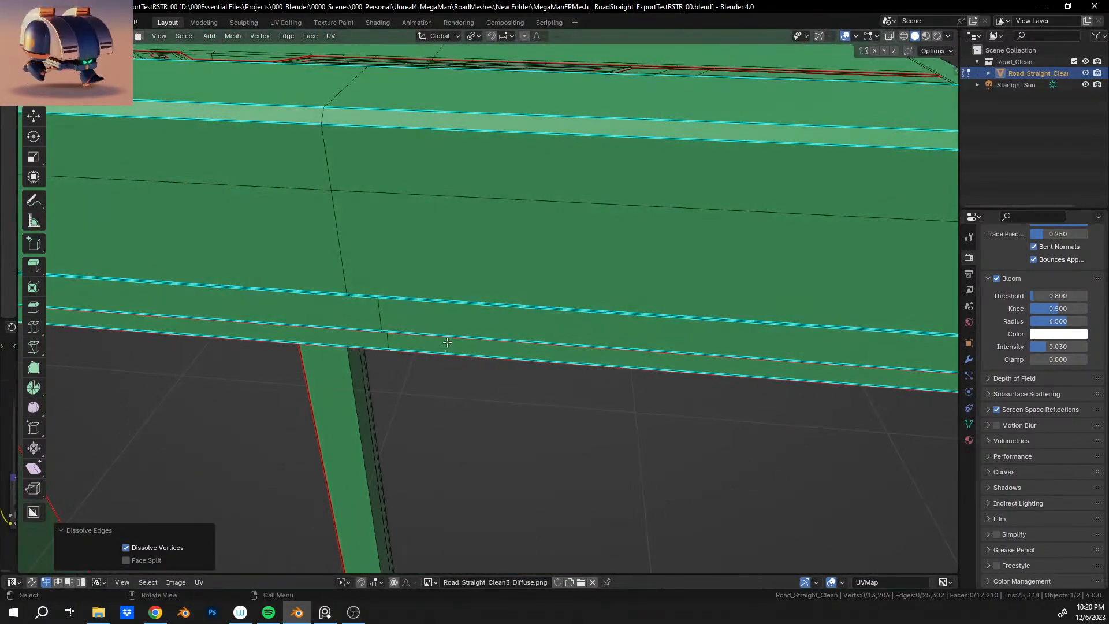
scroll(451, 312, "down", 5)
middle_click_drag(486, 299, 473, 285)
scroll(497, 249, "up", 1)
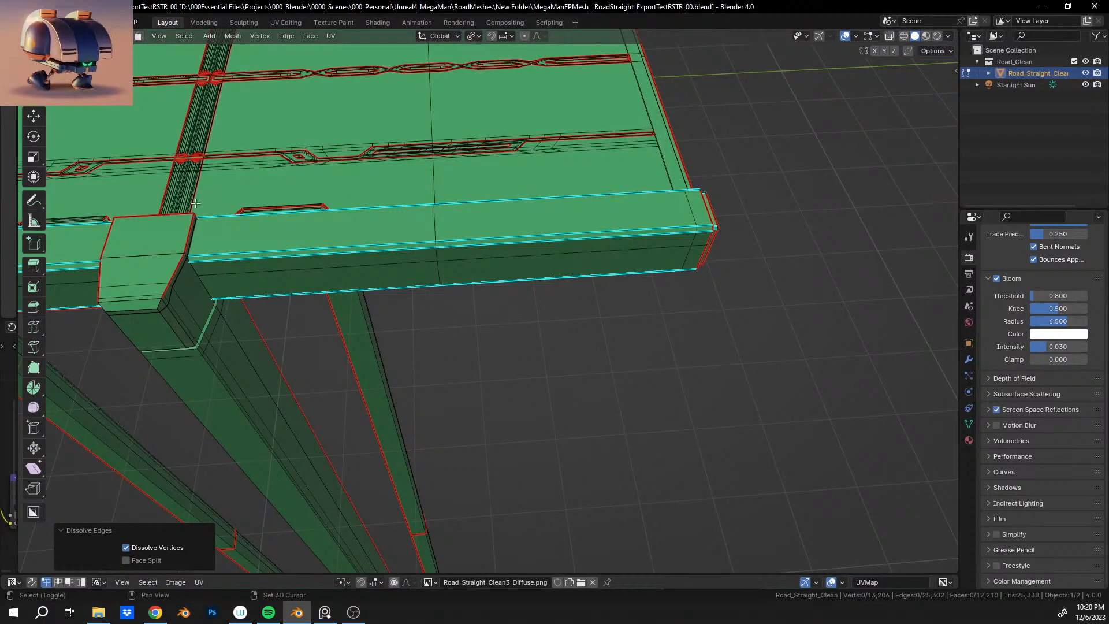
middle_click_drag(196, 203, 543, 330, "shift")
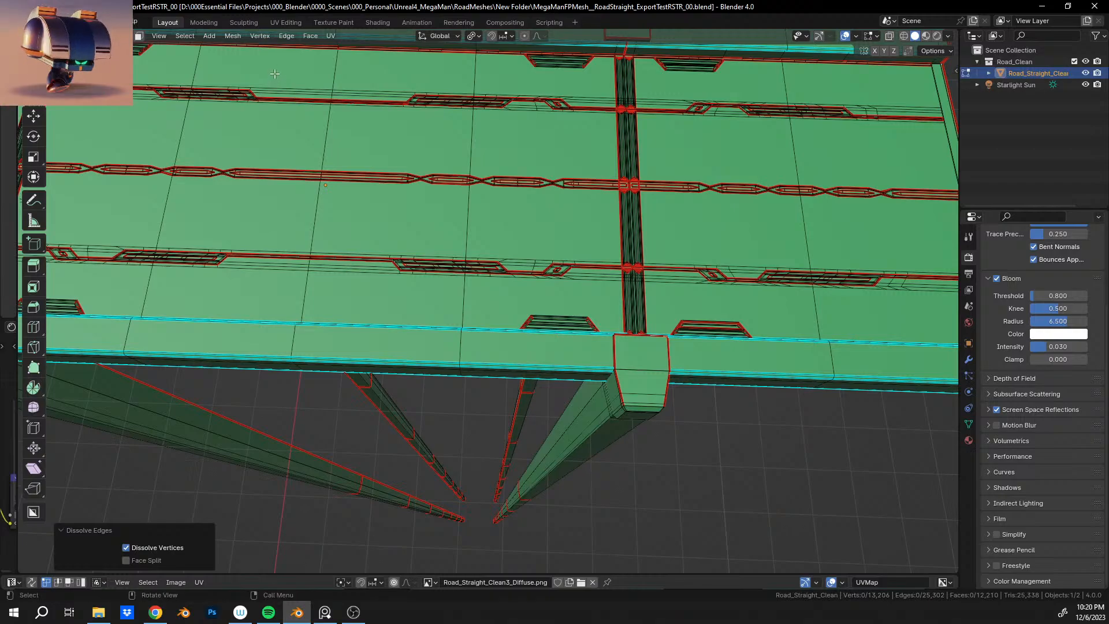
middle_click_drag(357, 314, 413, 348)
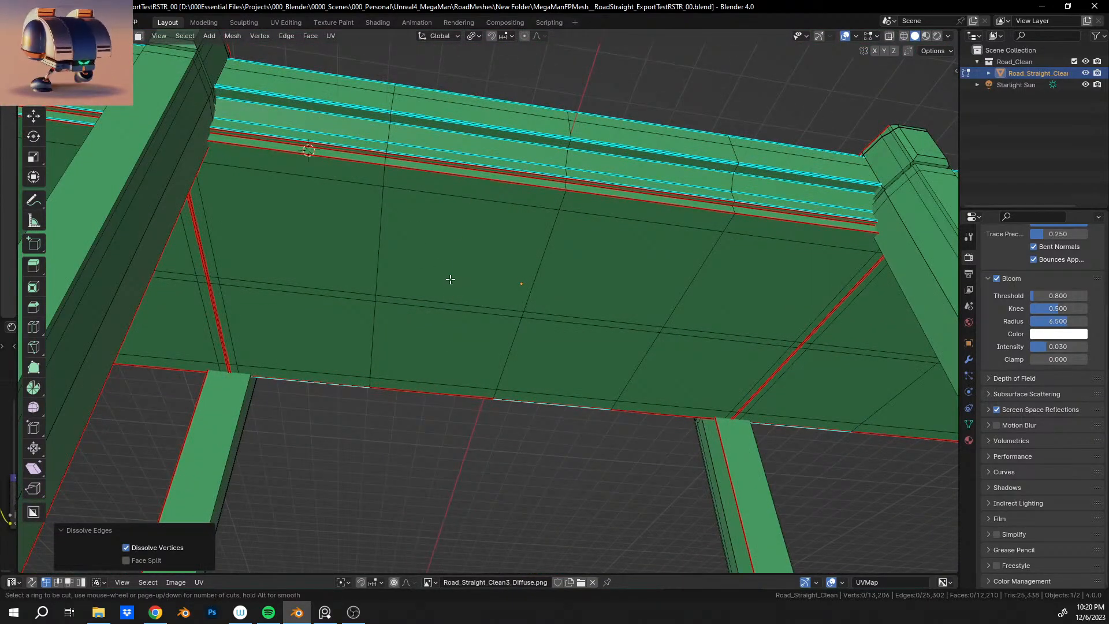
middle_click_drag(461, 249, 578, 370, "ctrl")
middle_click_drag(540, 284, 320, 287)
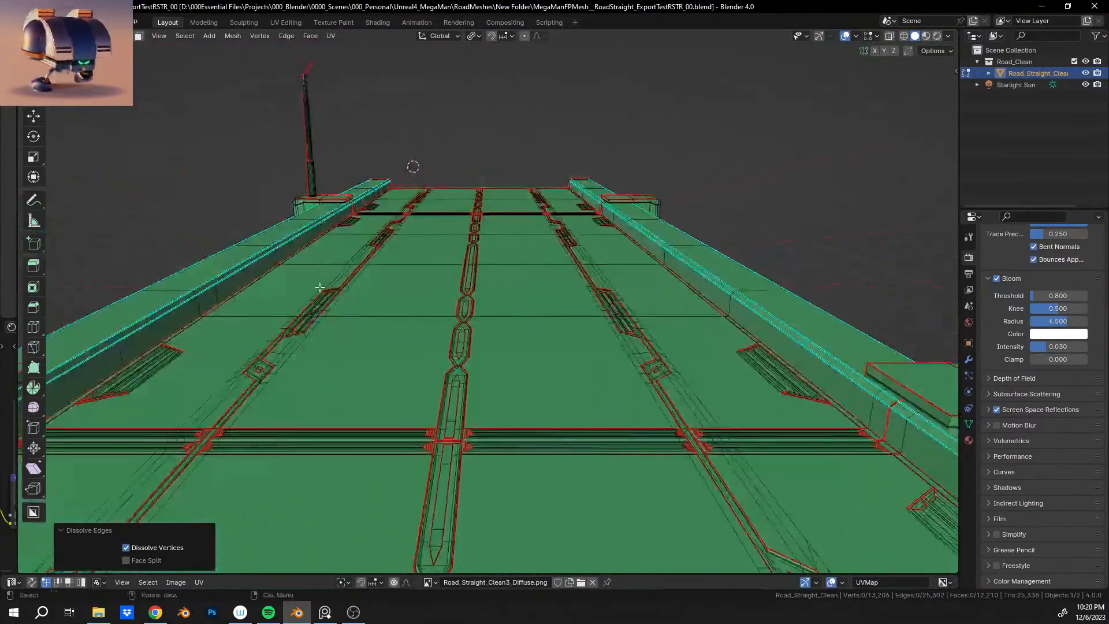
Switch to rendered shading, leave Edit Mode, and examine the textured road surface, the beam seams and the whole road.
left_click(937, 36)
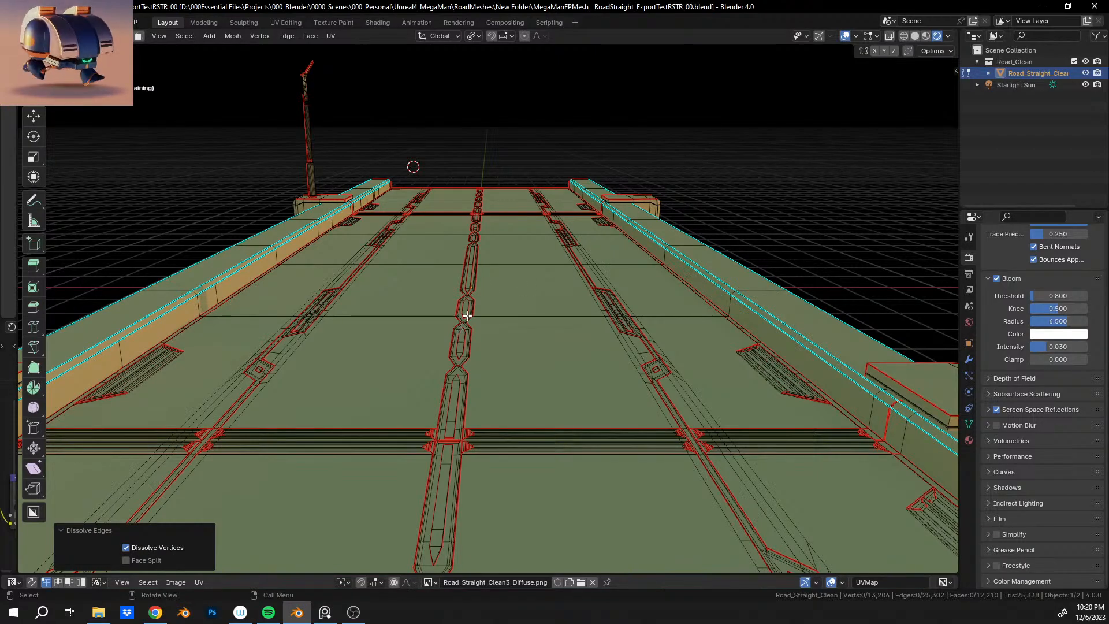
middle_click_drag(479, 308, 534, 262, "shift")
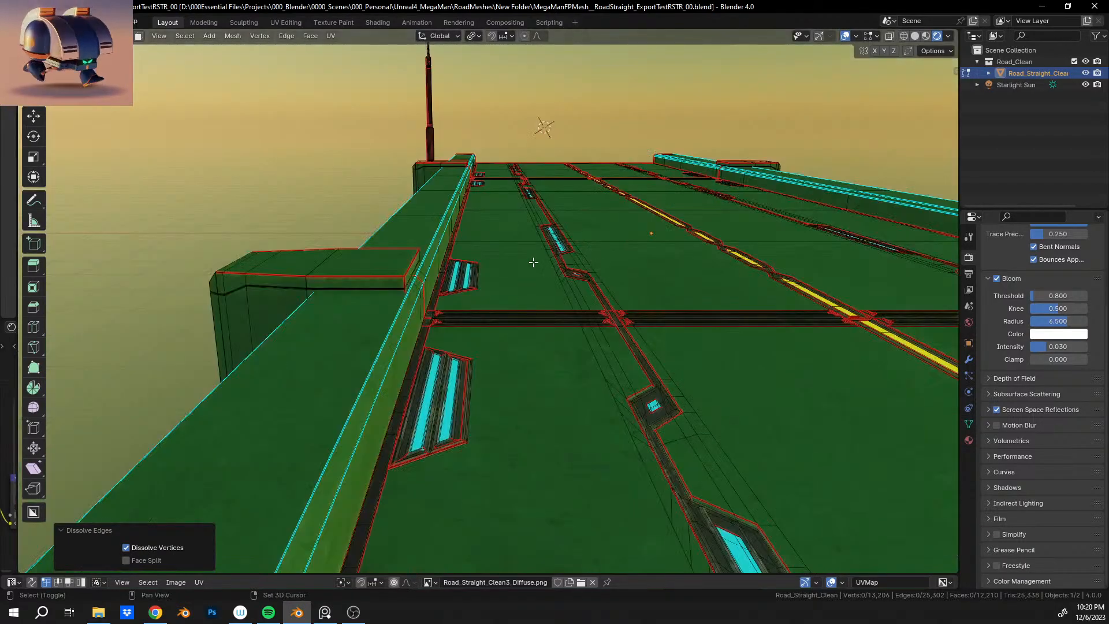
middle_click_drag(662, 190, 528, 277)
key("Tab")
scroll(528, 278, "up", 6)
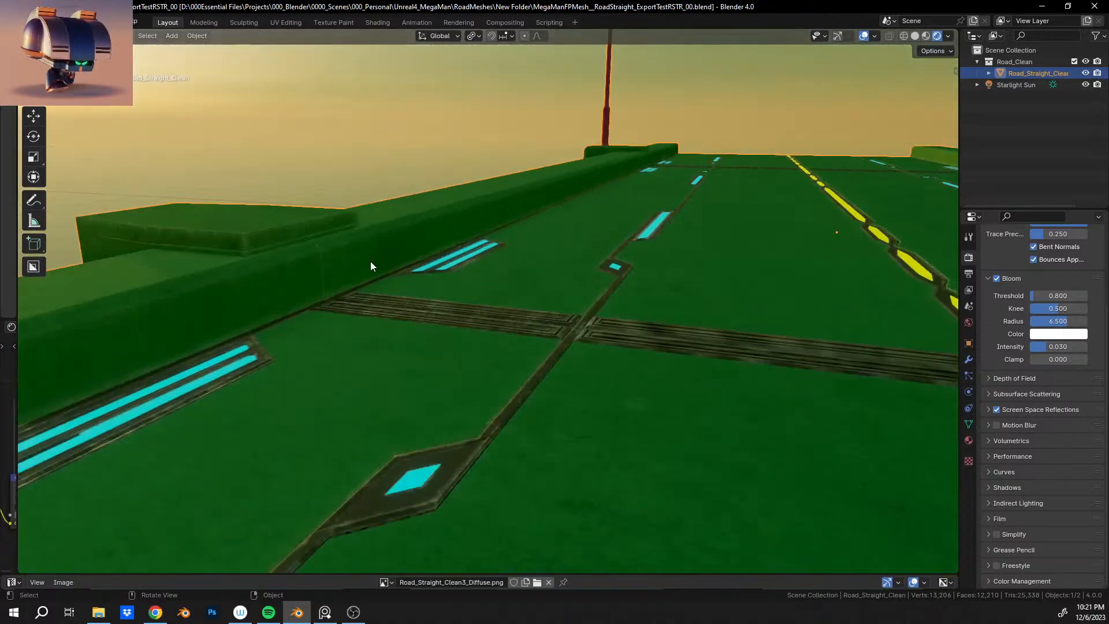
middle_click_drag(370, 264, 598, 55, "shift")
scroll(520, 267, "down", 8)
scroll(540, 231, "up", 10)
middle_click_drag(508, 279, 521, 214)
scroll(507, 272, "up", 3)
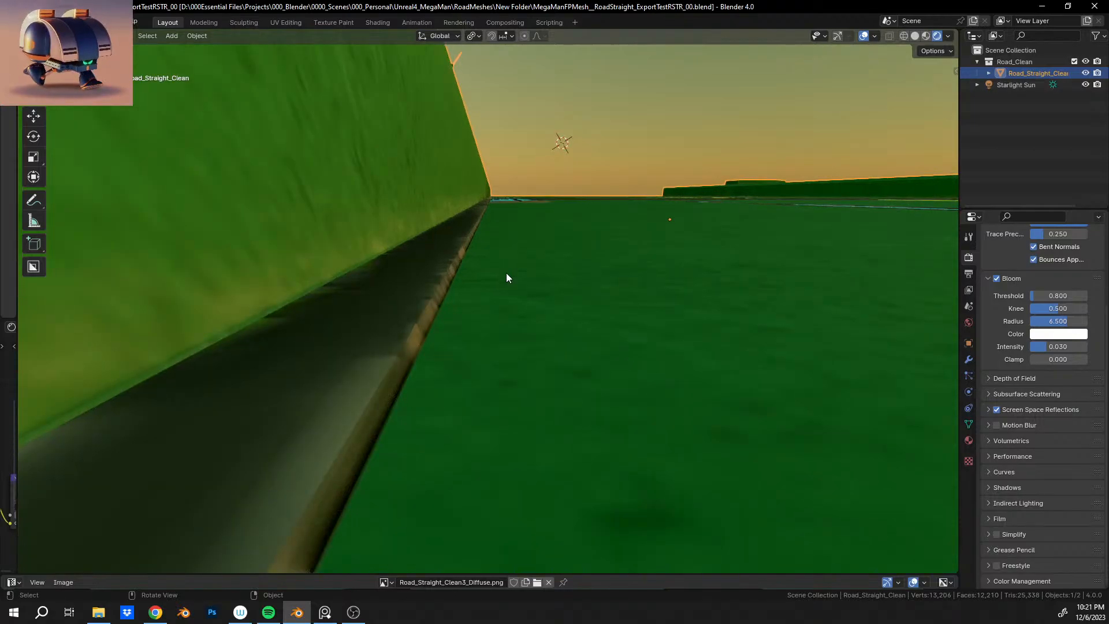
middle_click_drag(462, 298, 806, 117)
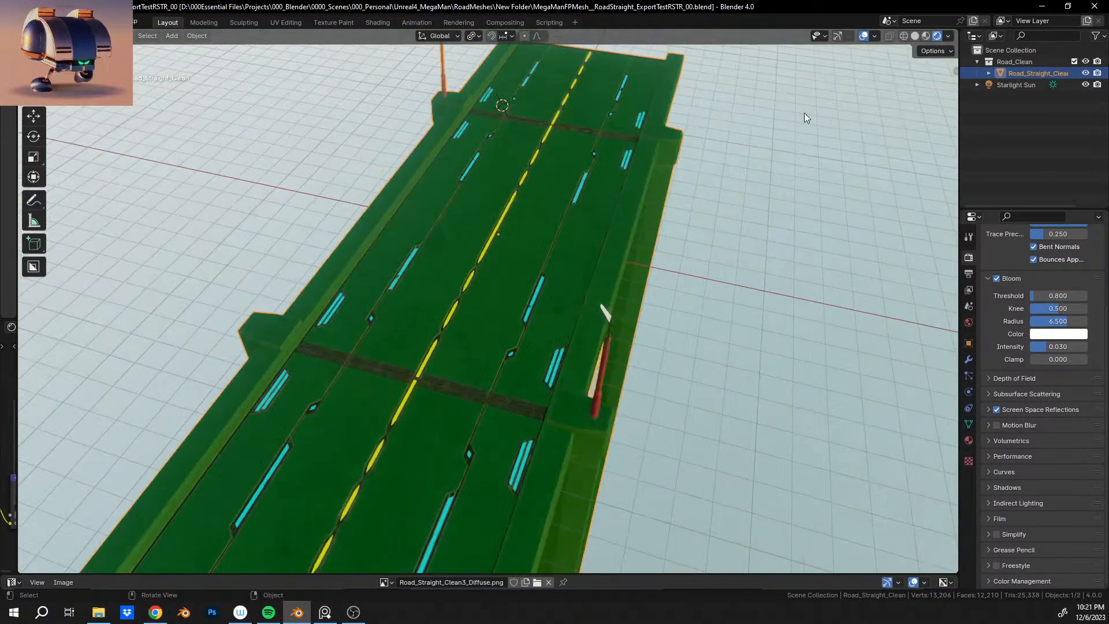
Return the viewport to solid shading and open the road object's modifier properties.
left_click(915, 36)
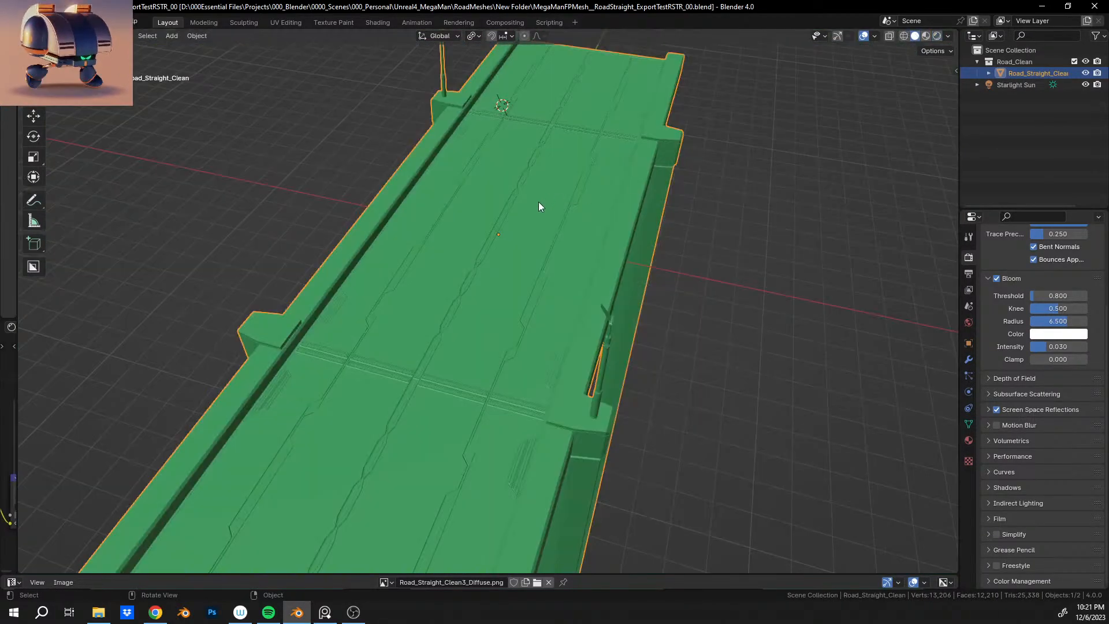
mouse_move(538, 202)
middle_mouse_down()
mouse_move(378, 226)
mouse_move(553, 245)
mouse_move(536, 175)
mouse_move(525, 223)
mouse_move(469, 272)
mouse_move(484, 277)
mouse_move(464, 258)
middle_mouse_up()
scroll(465, 242, "down", 2)
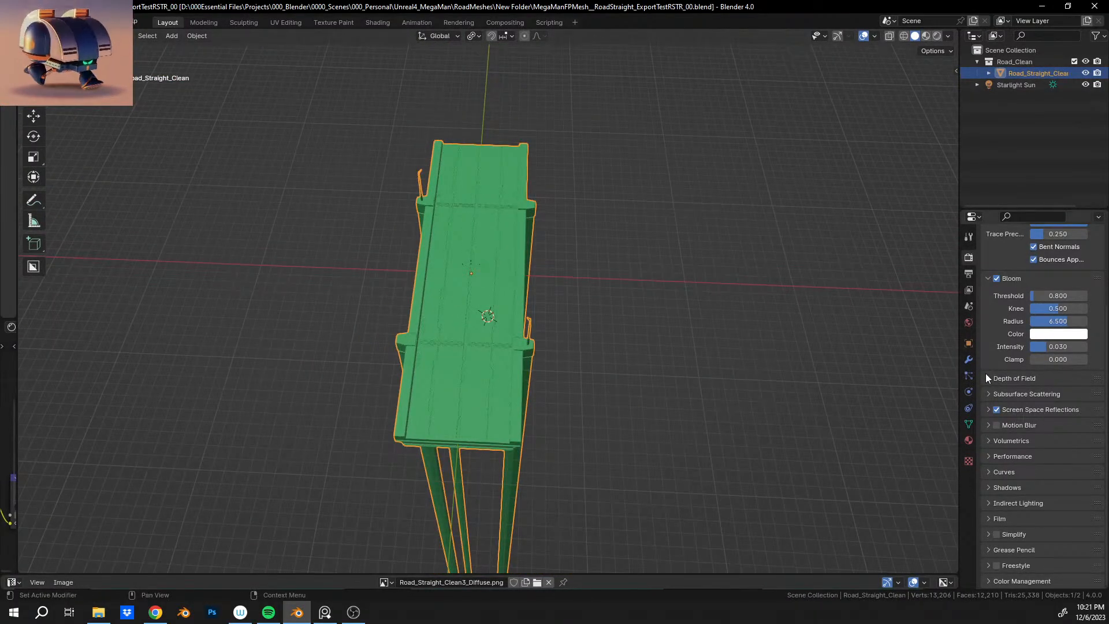
left_click(968, 360)
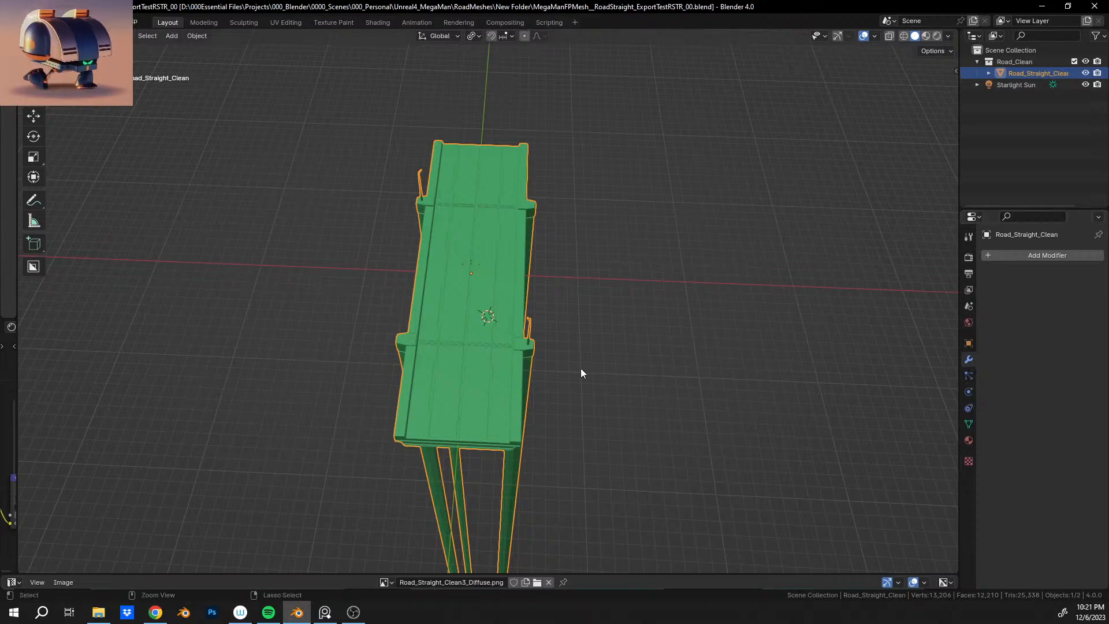
Save the file and save an incremental copy of it.
key("ctrl+s")
left_click(26, 21)
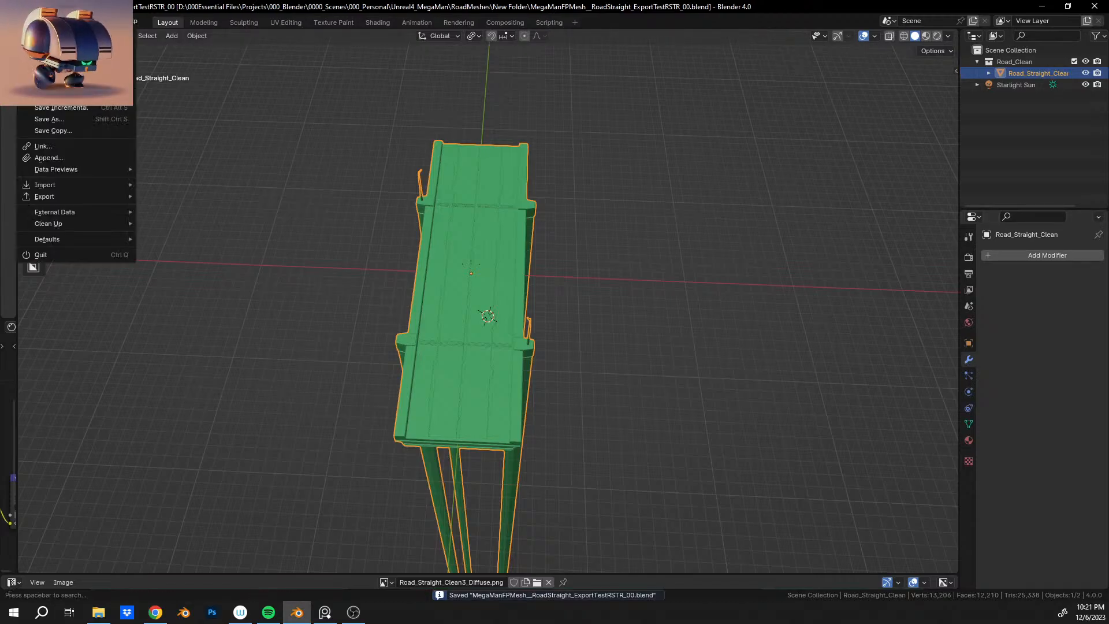
left_click(62, 107)
Add an Array modifier to the straight road object and bring both road copies into view.
middle_click_drag(439, 292, 637, 299)
scroll(616, 260, "up", 3)
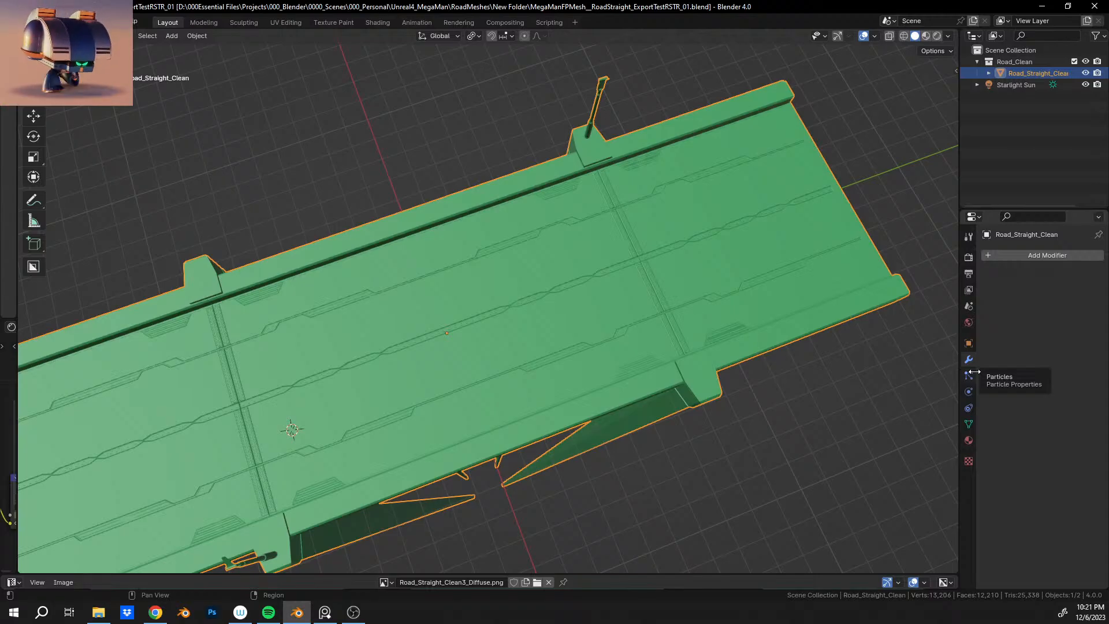
left_click(1015, 259)
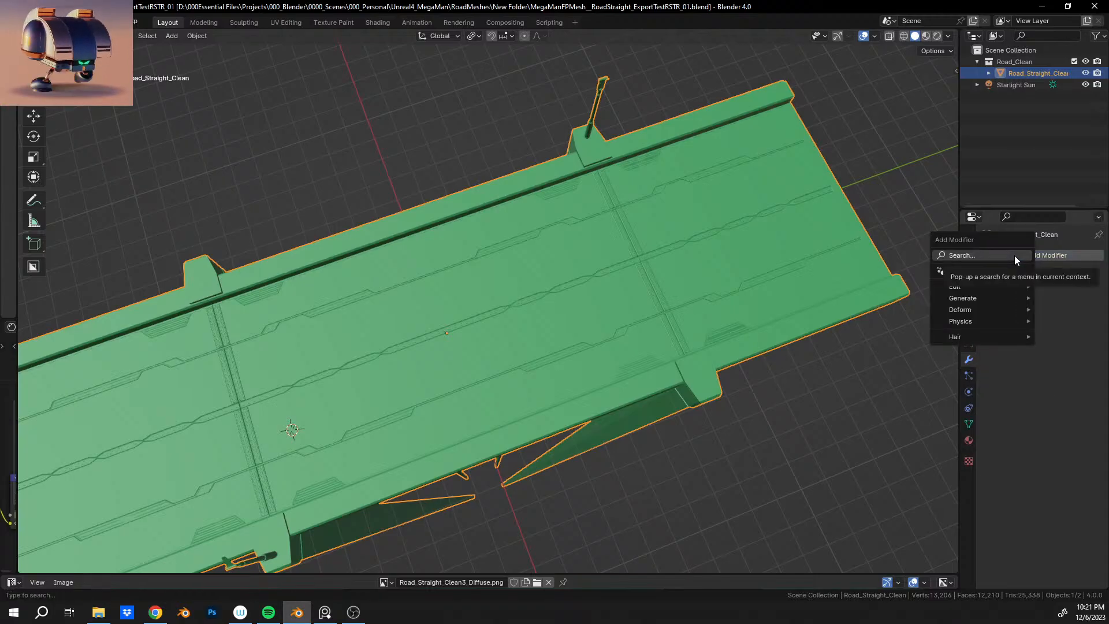
left_click(1015, 256)
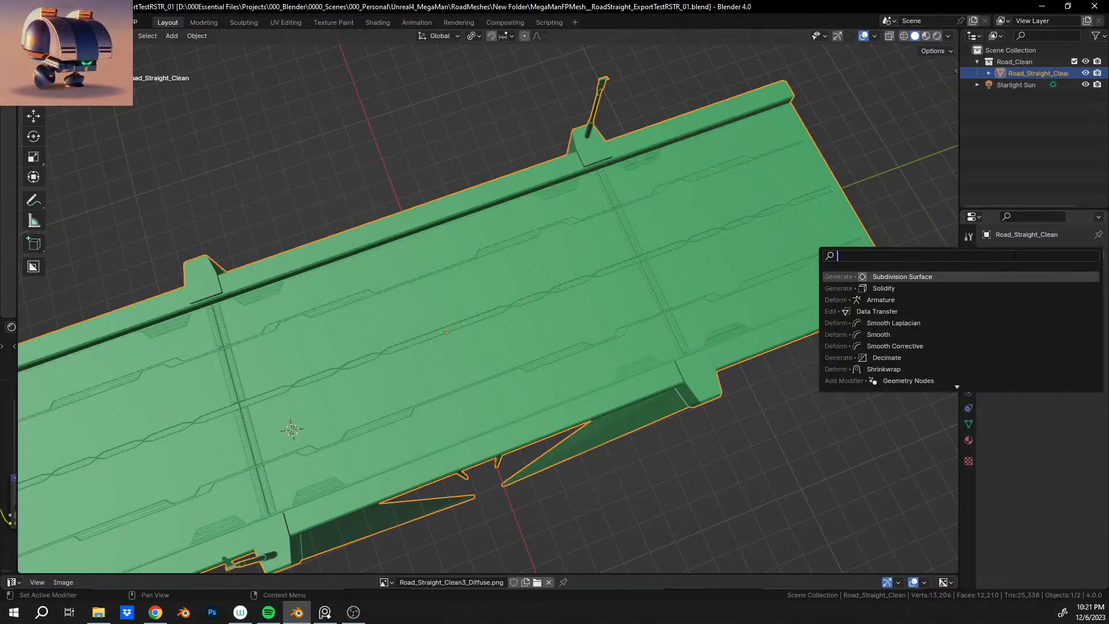
left_click(995, 279)
scroll(758, 428, "down", 4)
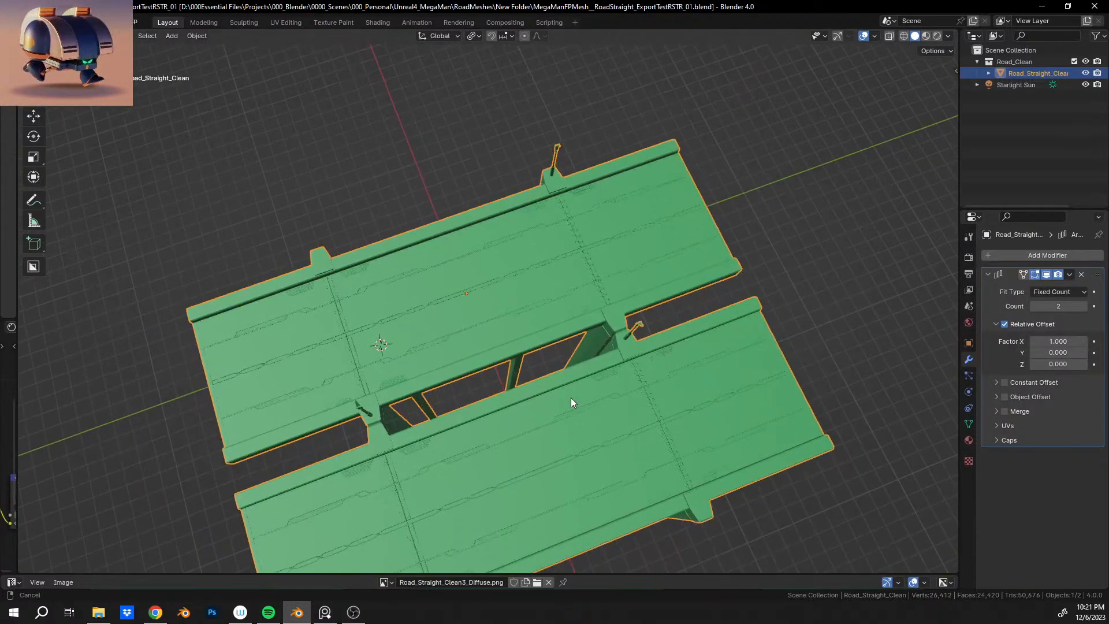
middle_click_drag(571, 398, 603, 304, "shift")
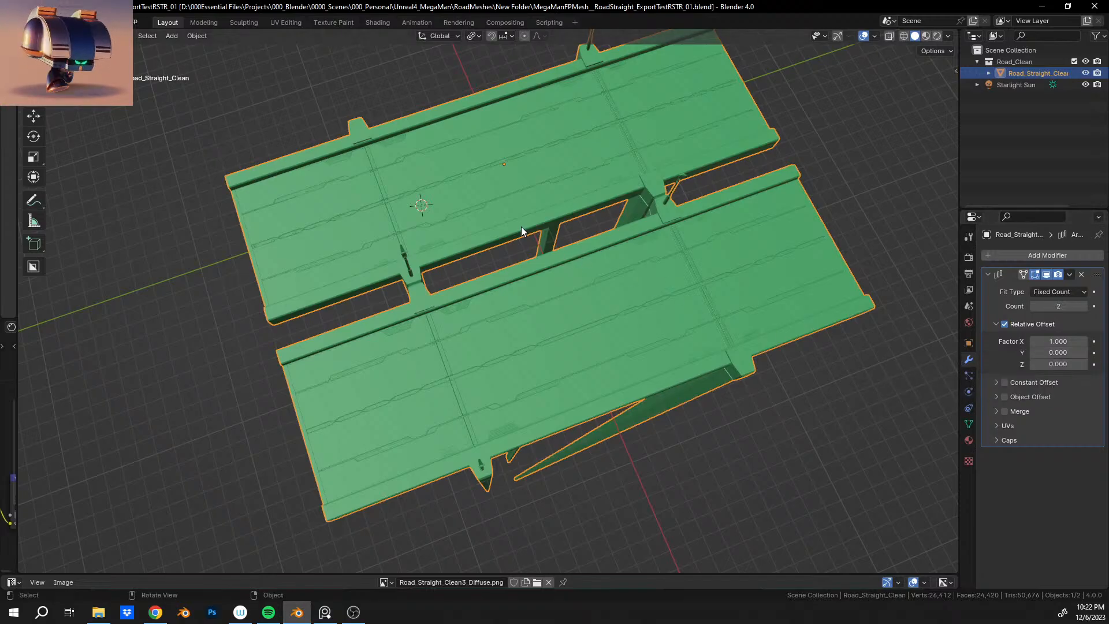
Set the array's relative offset factors to 0 in X and 1 in Y.
left_click(1057, 352)
type("1")
key("Return")
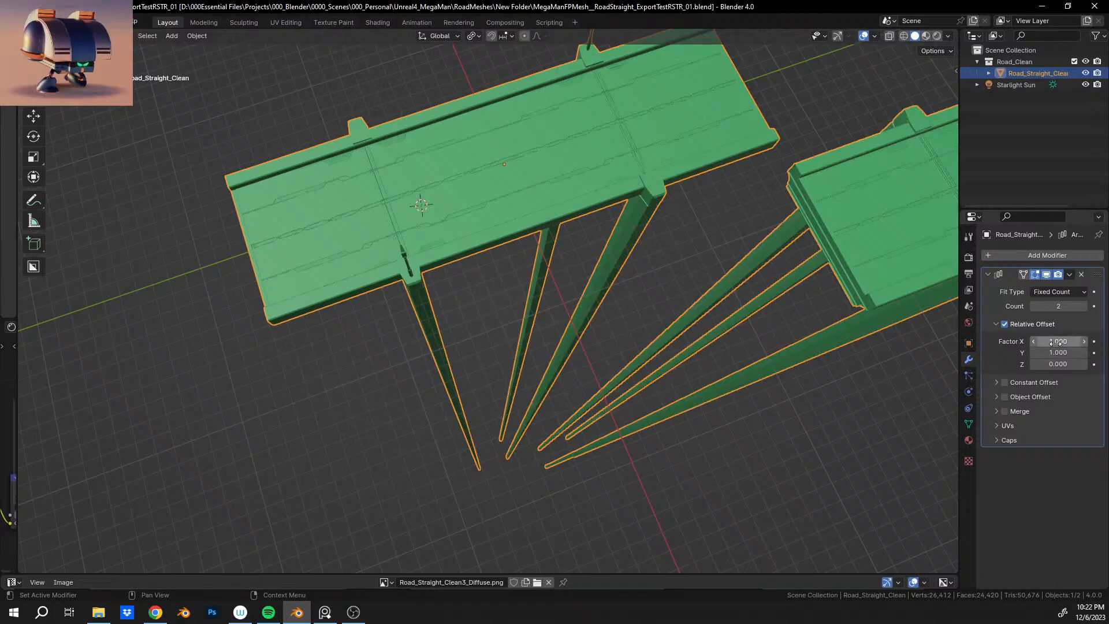
key("Return")
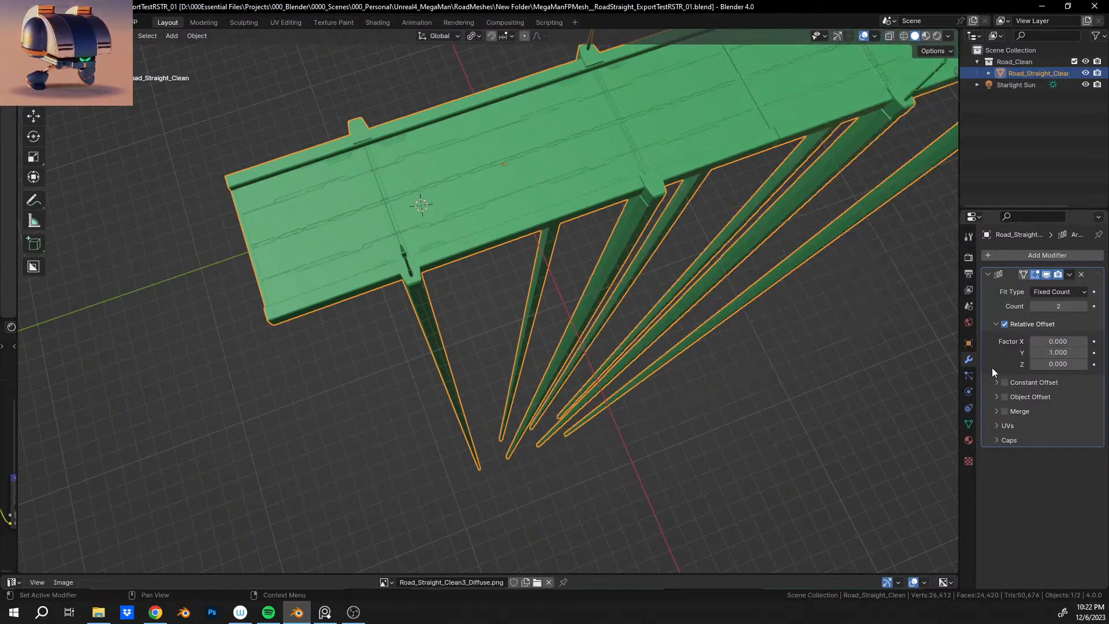
Try a relative Y offset of 0 on the array at the seam between the road copies, and undo it.
middle_click_drag(838, 289, 491, 261)
middle_click_drag(550, 257, 484, 349)
scroll(478, 312, "up", 5)
middle_click_drag(476, 297, 640, 362)
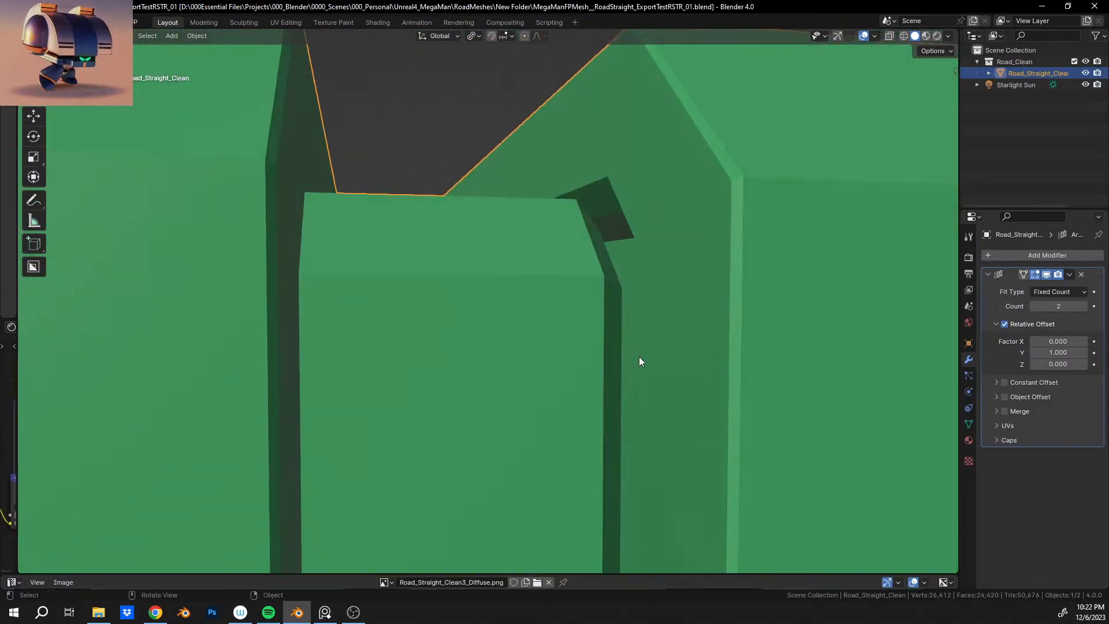
mouse_move(1058, 352)
left_mouse_down()
mouse_move(1032, 355)
mouse_move(1074, 354)
left_mouse_up()
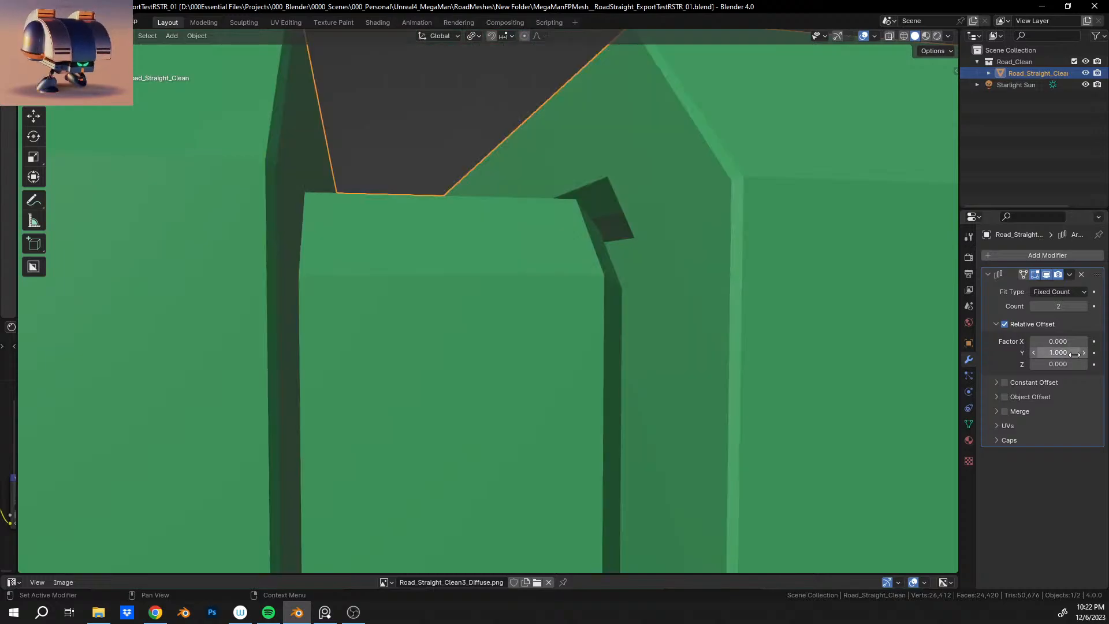
left_click(1066, 354)
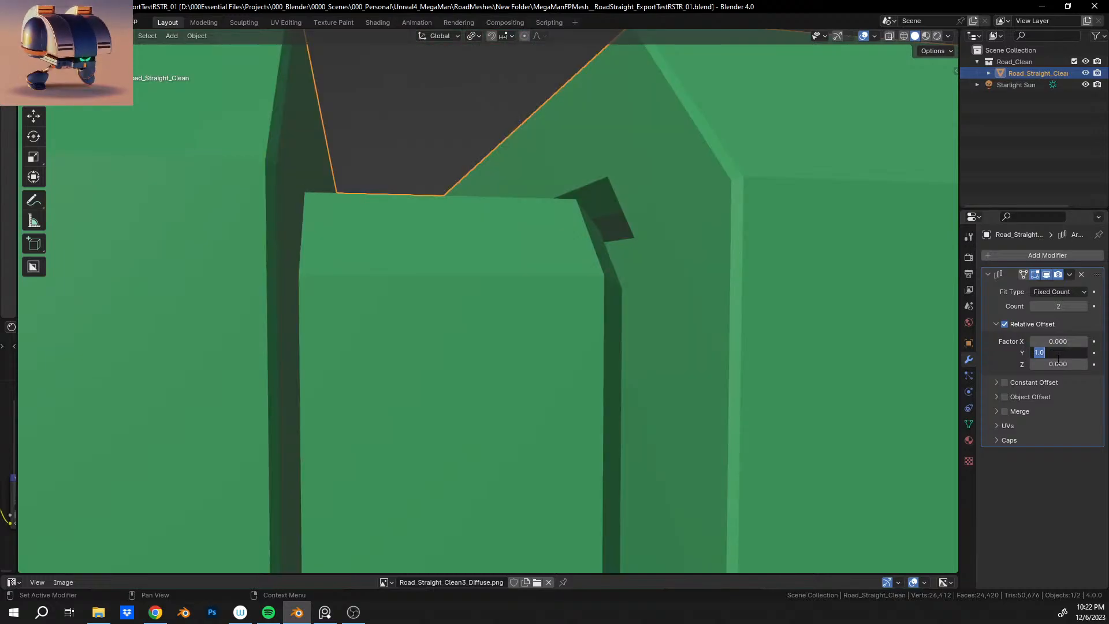
key("BackSpace")
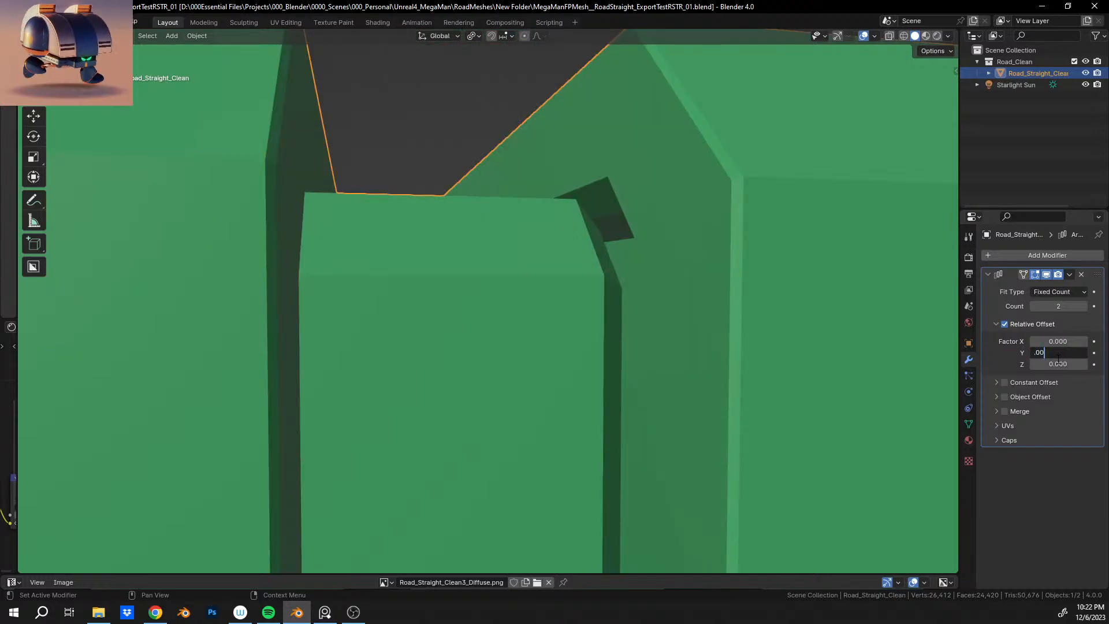
type(".00")
key("Return")
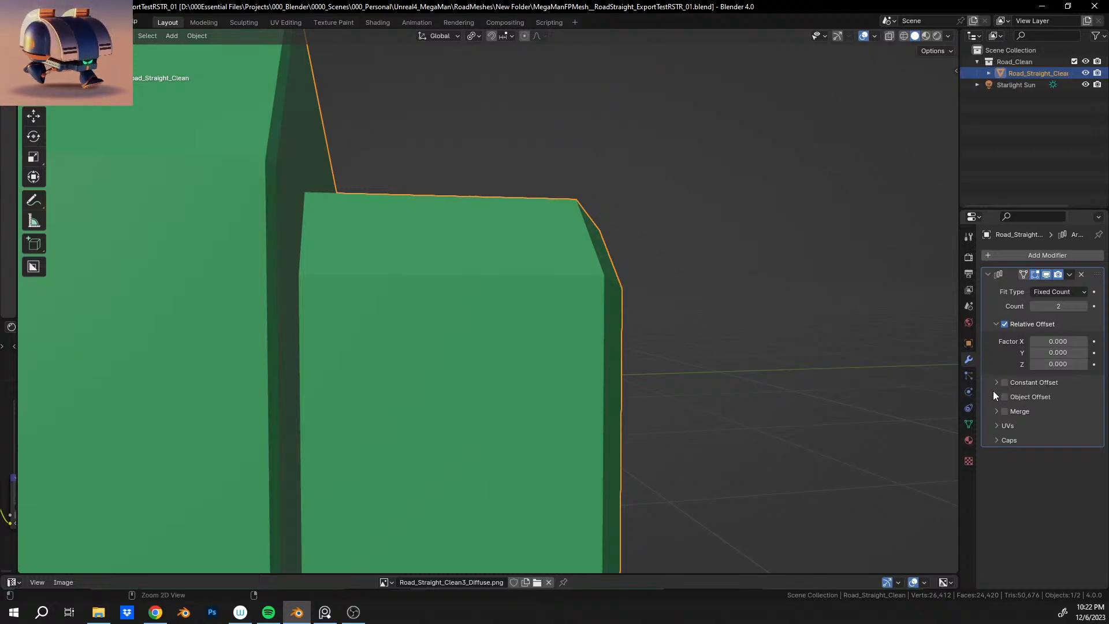
key("ctrl+z")
Try a relative Y offset of 0.99 on the array, check the seam, and undo it.
left_click(1061, 353)
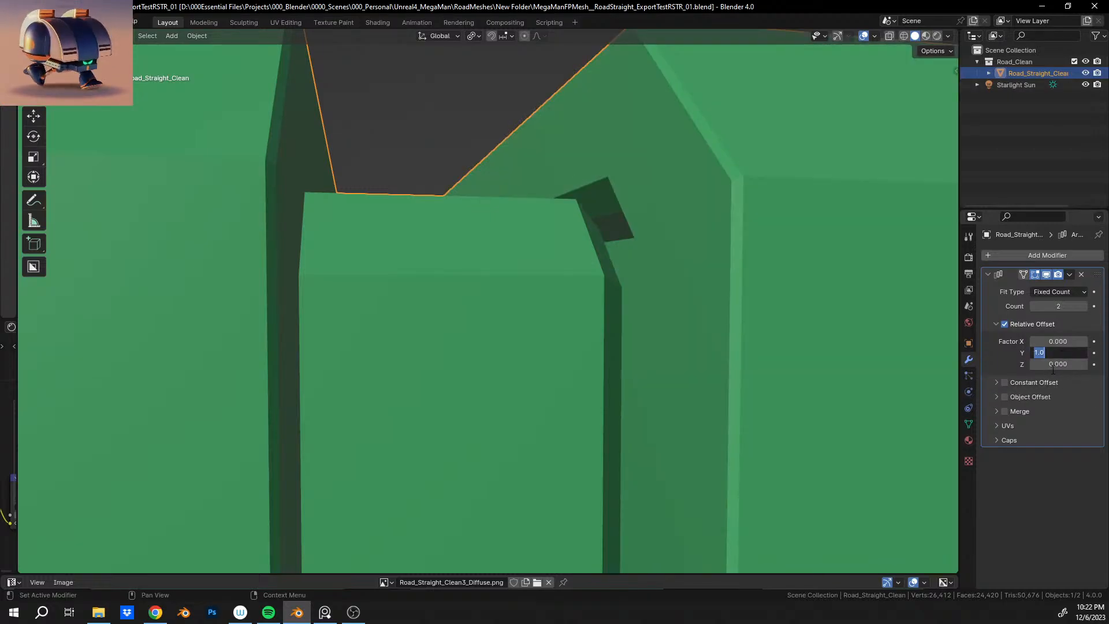
key("BackSpace")
key("Return")
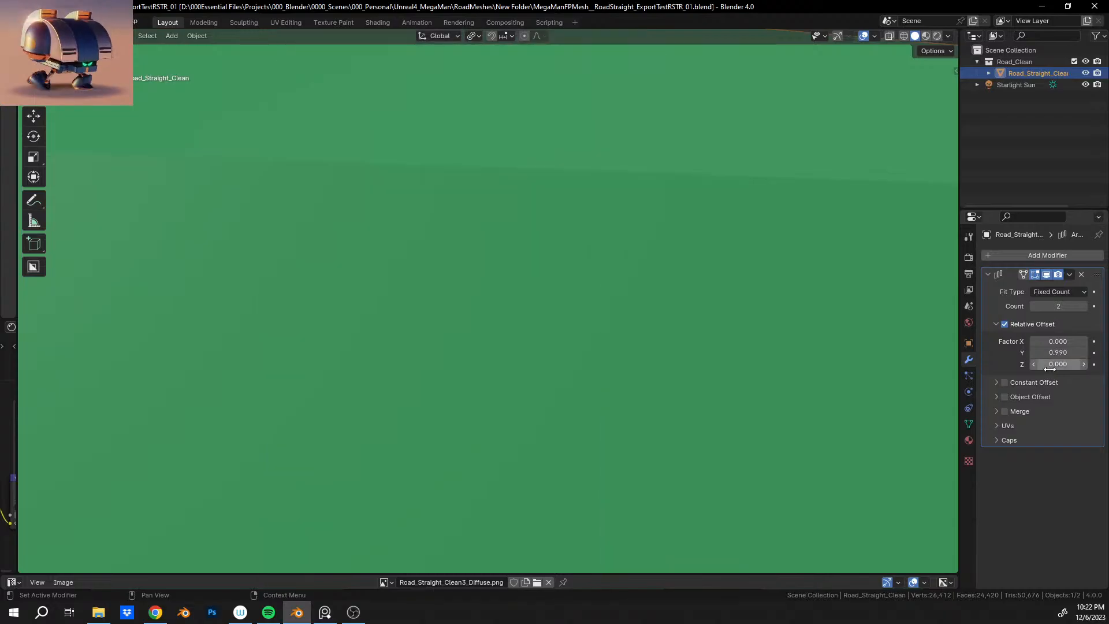
scroll(715, 348, "down", 6)
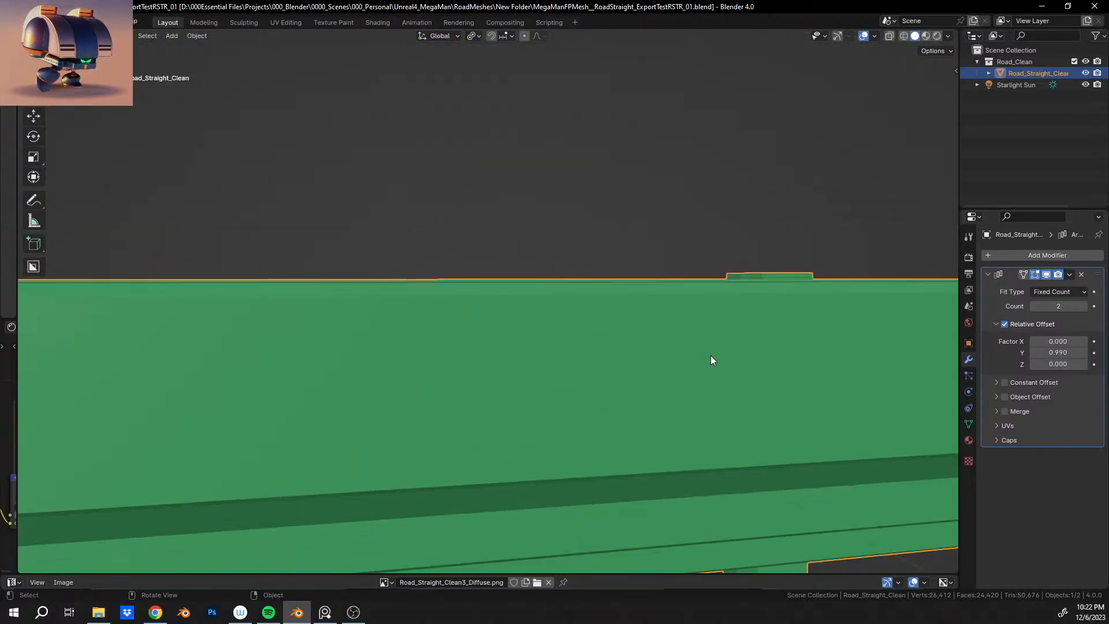
middle_click_drag(687, 363, 391, 134)
key("ctrl+z")
Inspect the seam between the road copies up close and try the array's constant offset, switching it off again.
scroll(591, 377, "up", 8)
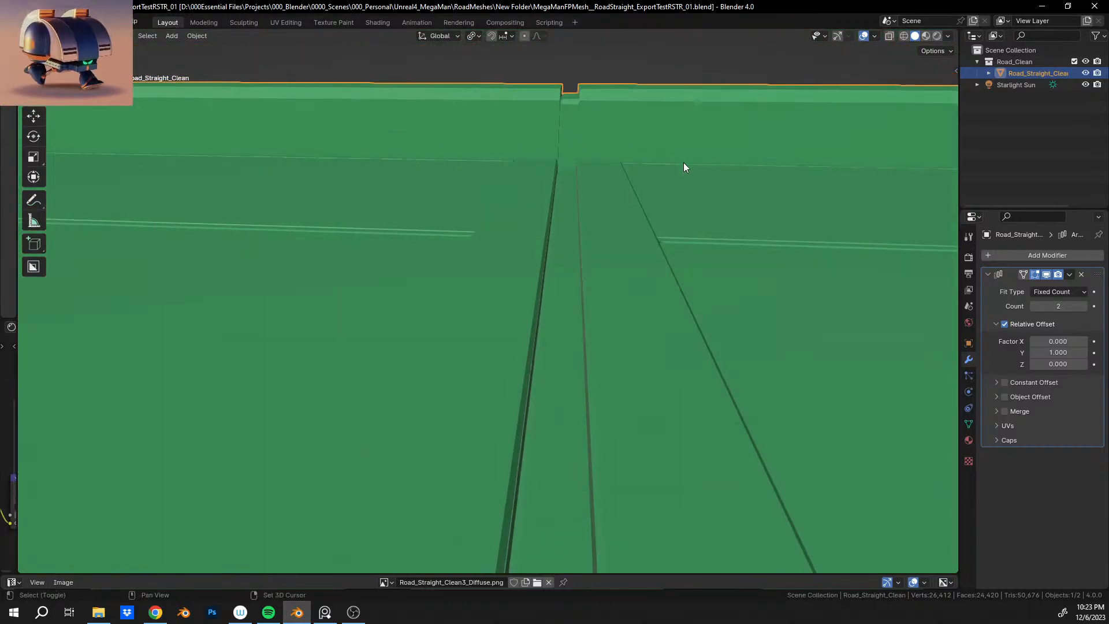
middle_click_drag(683, 168, 515, 409)
scroll(607, 336, "up", 10)
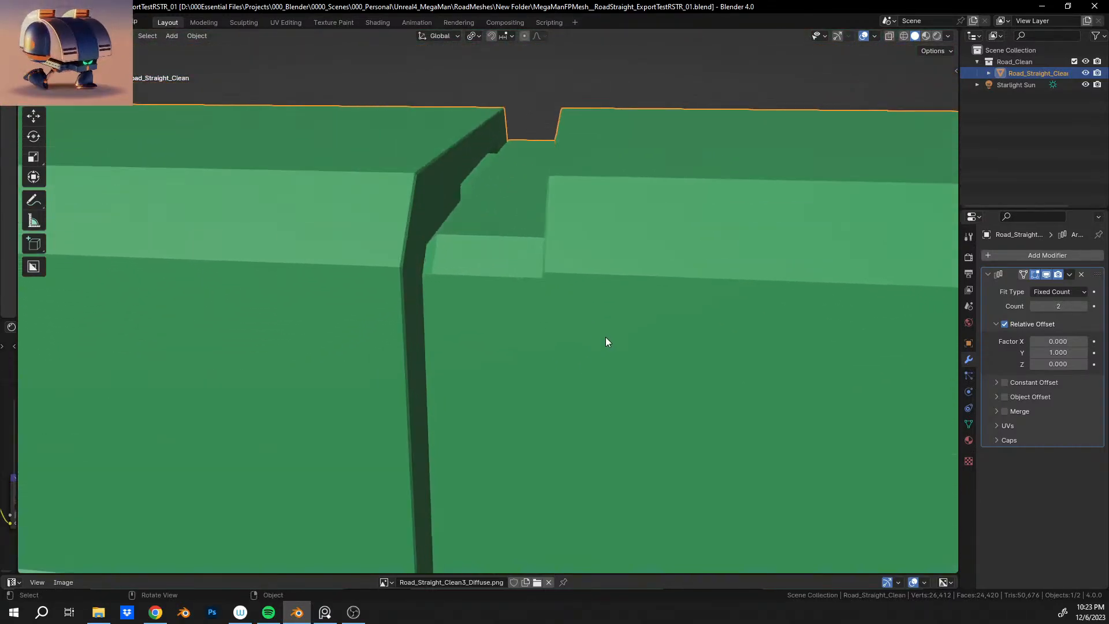
scroll(599, 334, "up", 2)
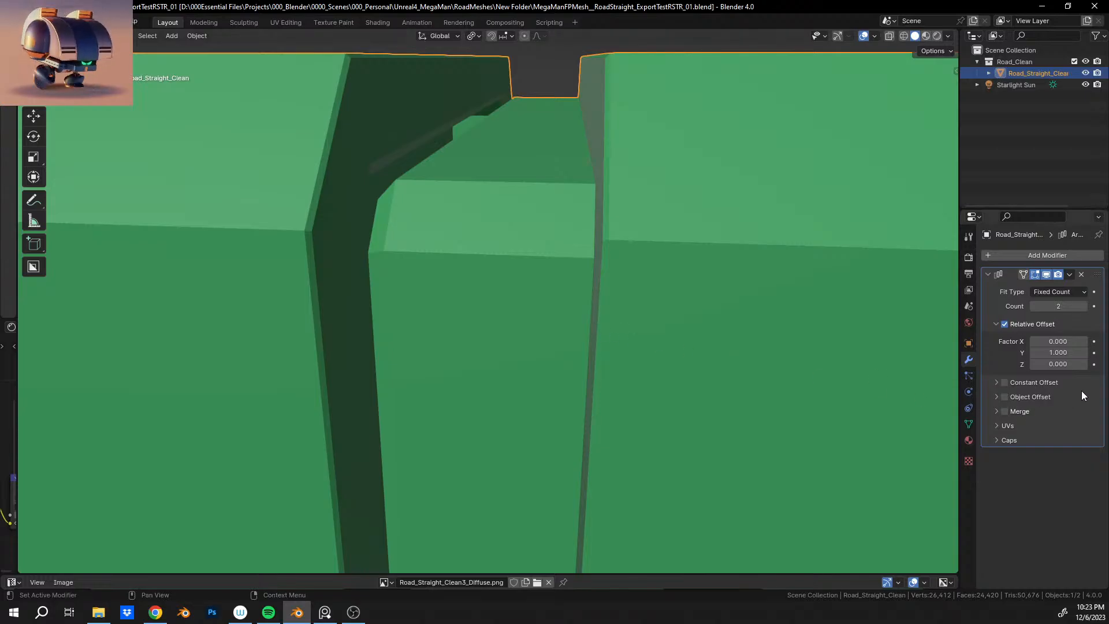
left_click(1061, 384)
left_click(1062, 383)
left_click(1062, 383)
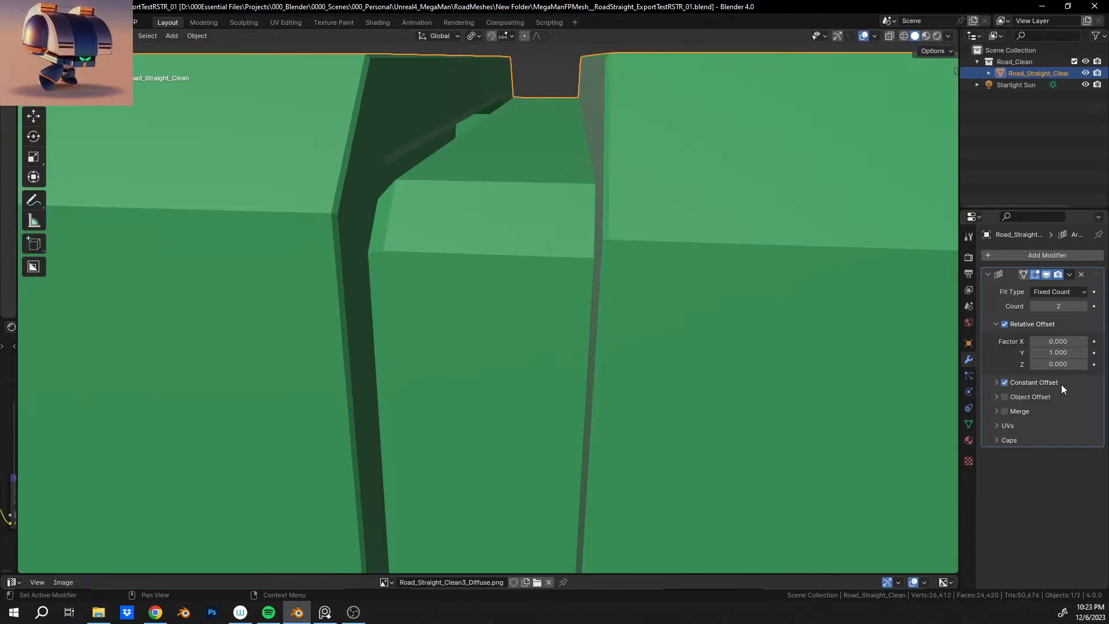
left_click(1062, 384)
Try a relative Y offset of 1.1 on the array and undo it.
middle_click_drag(590, 265, 616, 270)
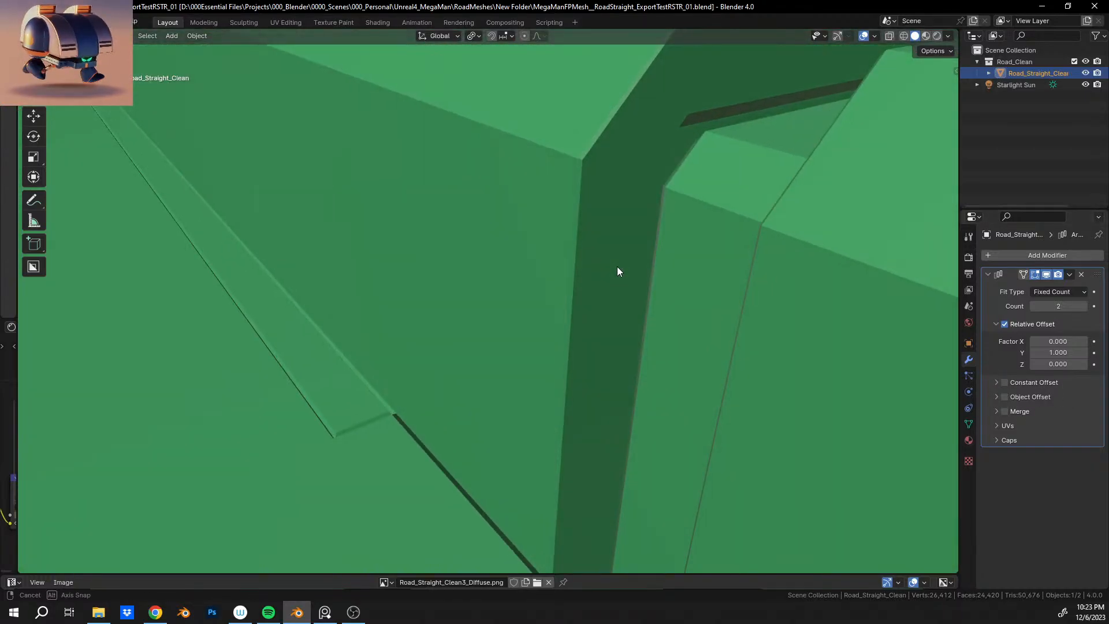
left_click(1070, 353)
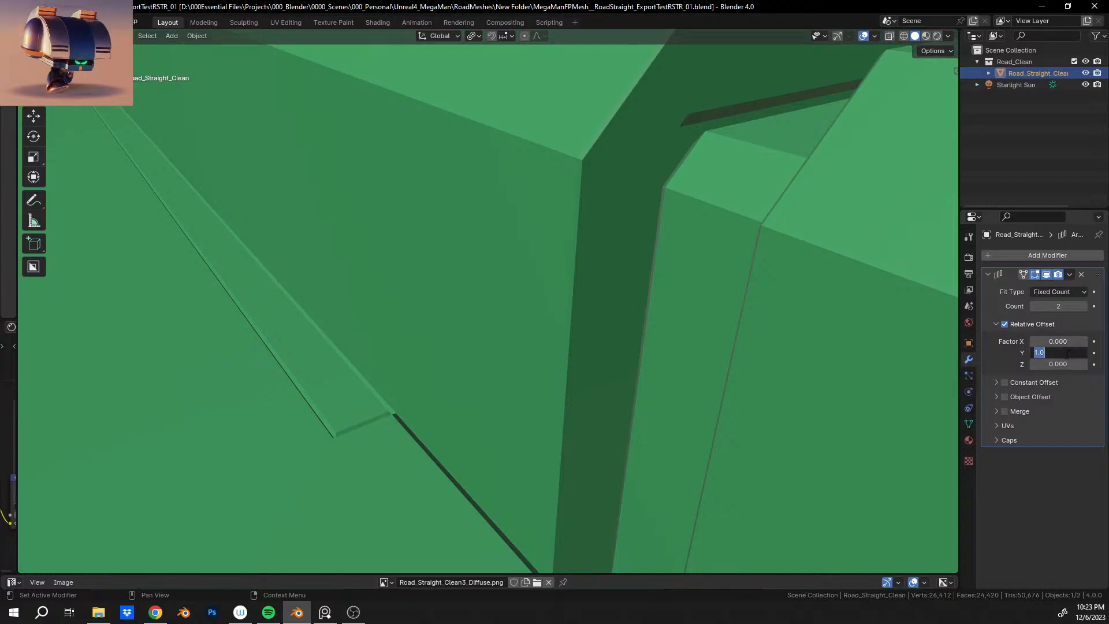
double_click(1044, 353)
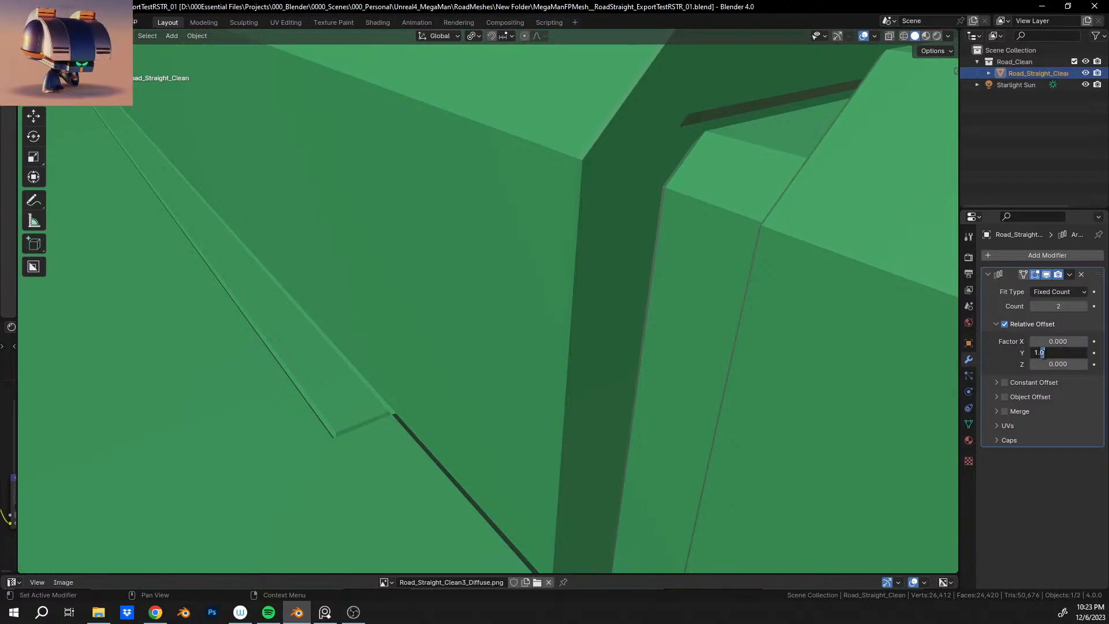
type("1")
key("Return")
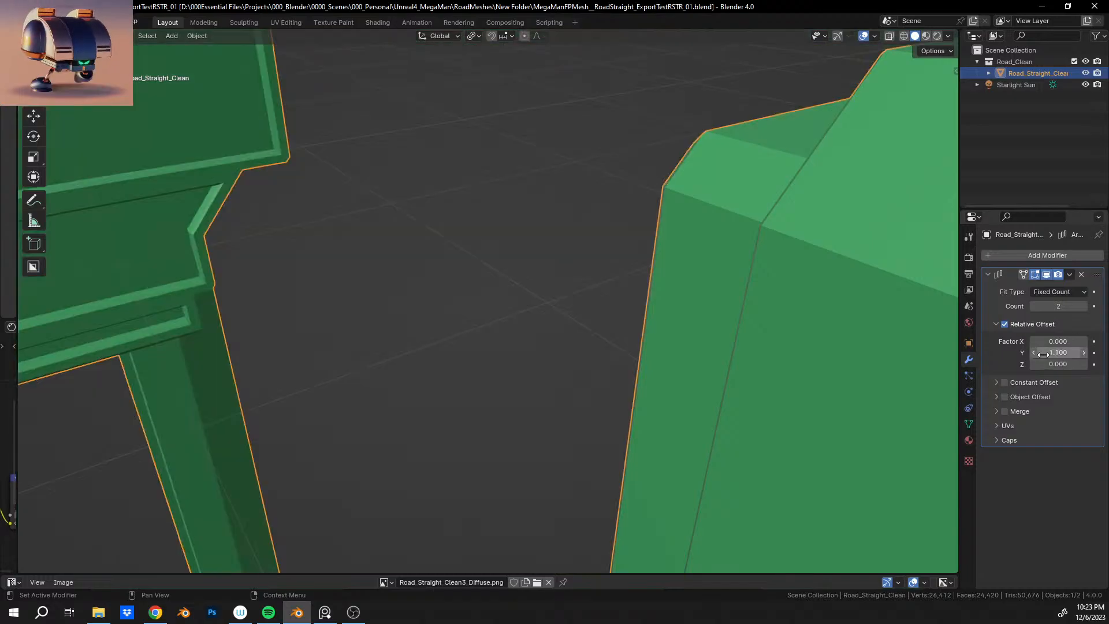
middle_click_drag(682, 305, 715, 382)
key("ctrl+z")
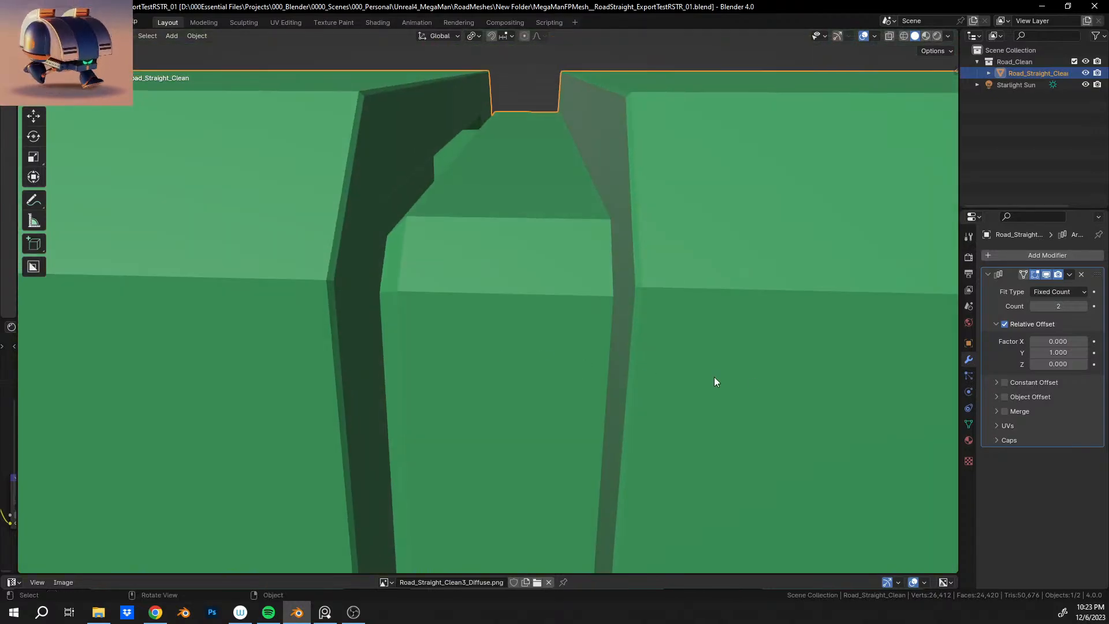
Try the relative Y offset of 0.99 again, check how the road copies join, and undo it.
left_click(1070, 354)
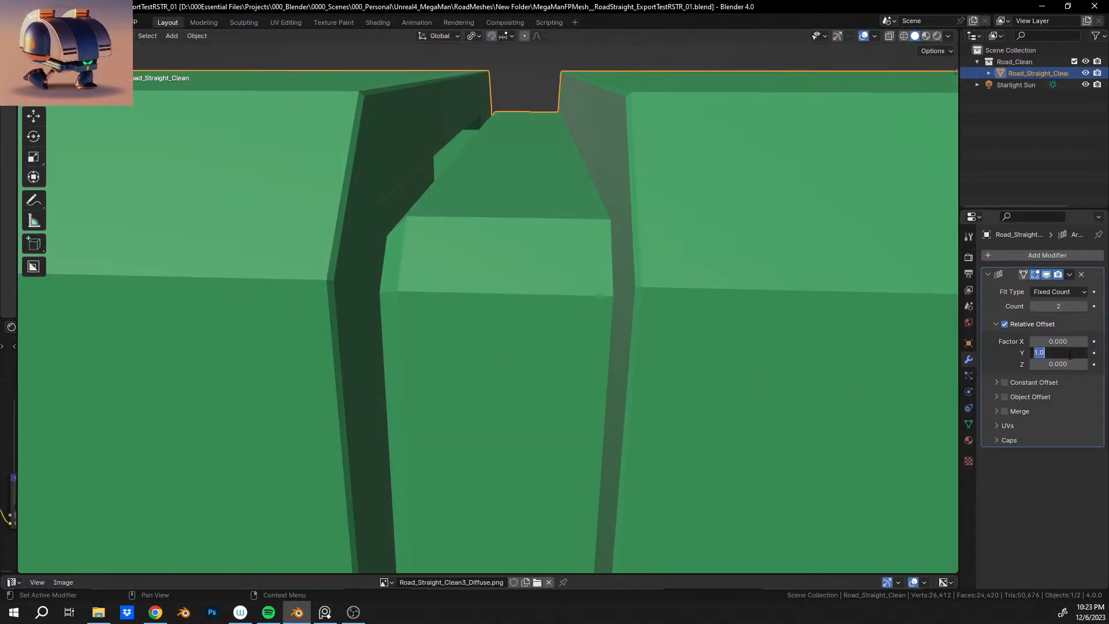
type(".9")
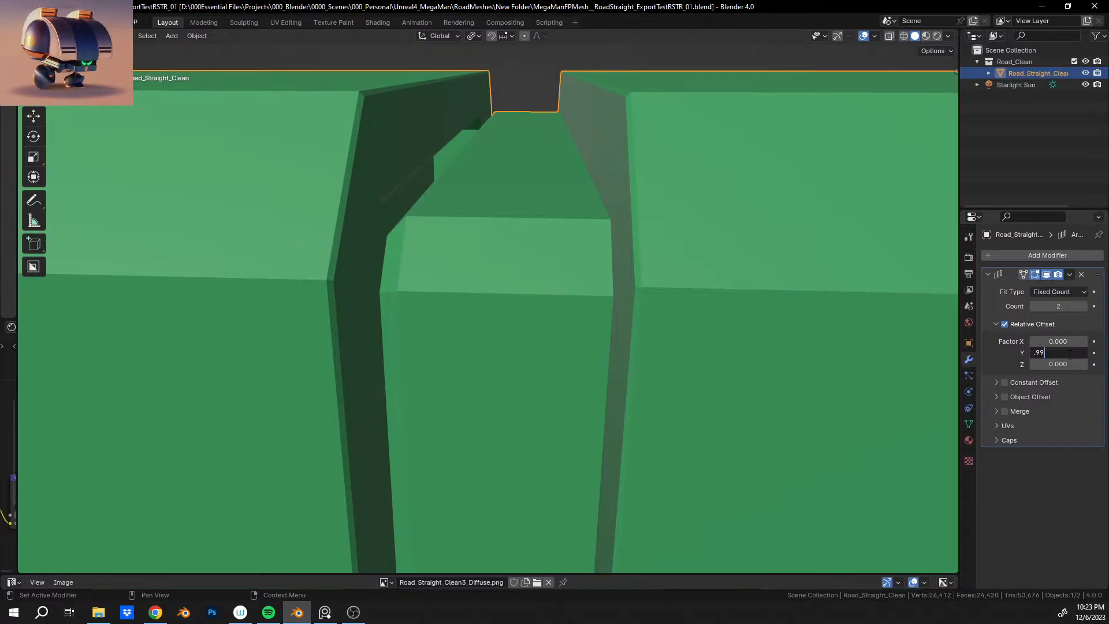
type("9")
key("Return")
middle_click_drag(924, 312, 500, 322)
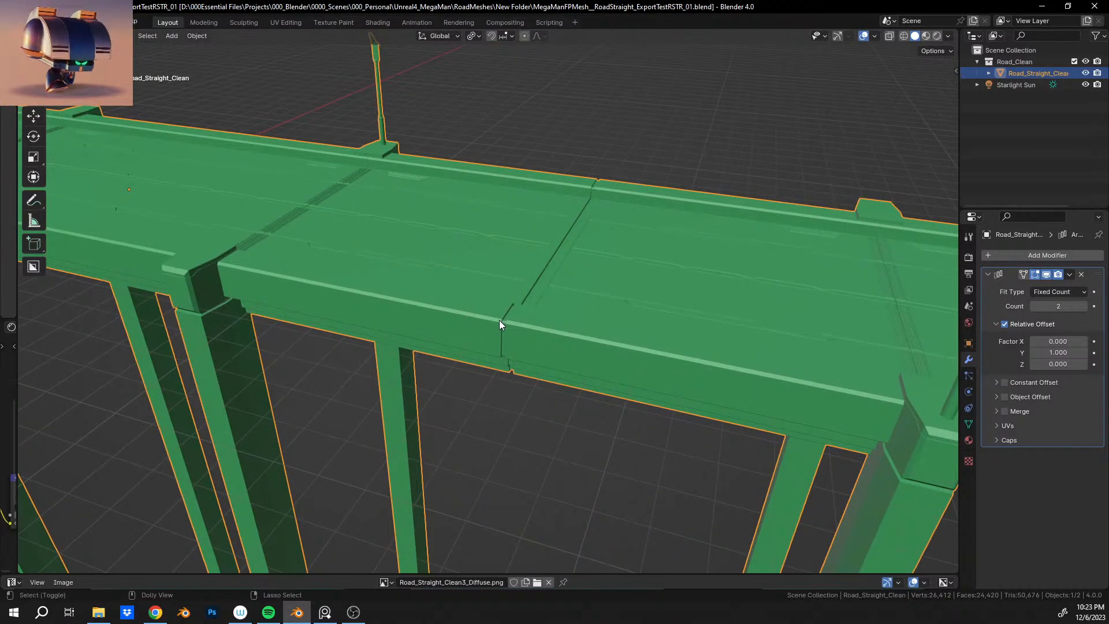
key("ctrl+z")
Compare the seam between the road copies at relative Y offsets of 0.99 and 1 by repeatedly redoing and undoing the change.
scroll(508, 329, "up", 5)
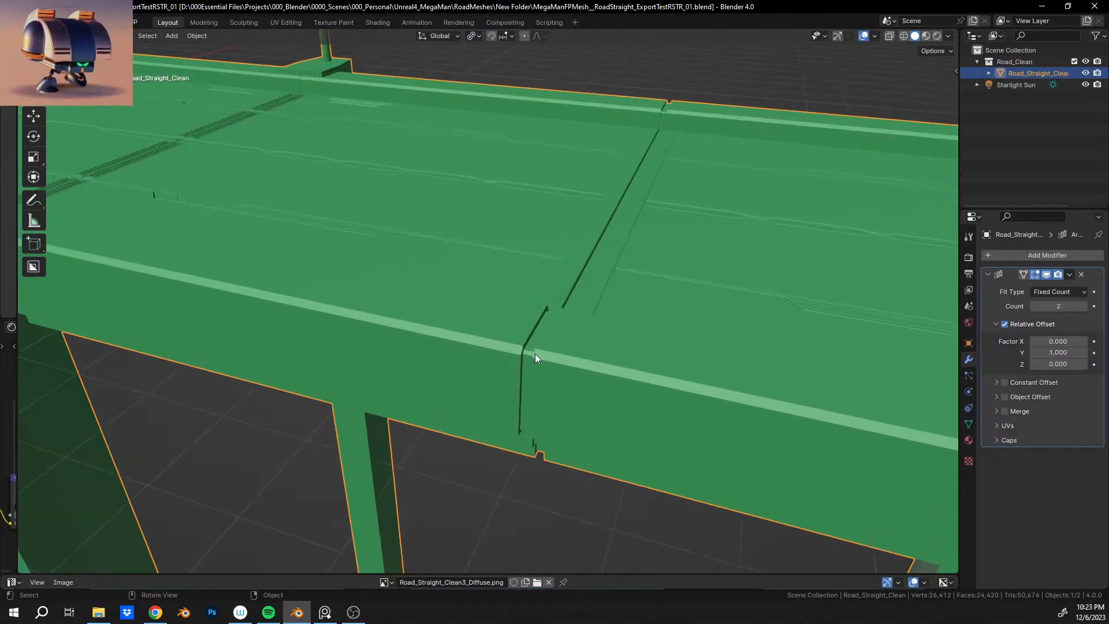
middle_click_drag(535, 353, 569, 365)
key("ctrl+shift+z")
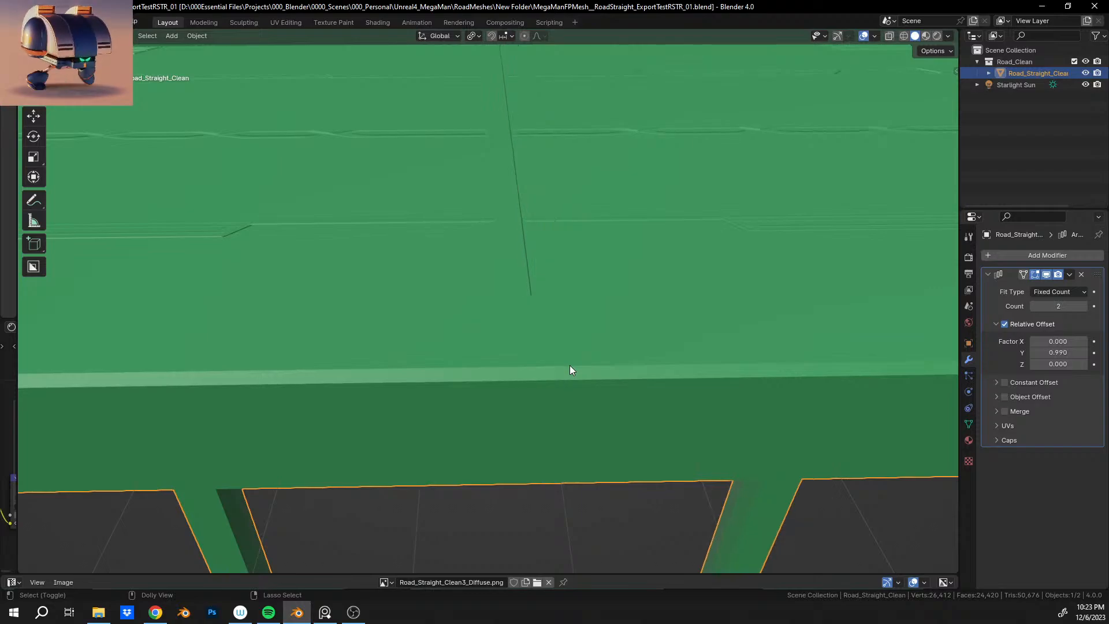
key("ctrl+z")
middle_click_drag(566, 341, 495, 282)
key("ctrl+shift+z")
key("ctrl+z")
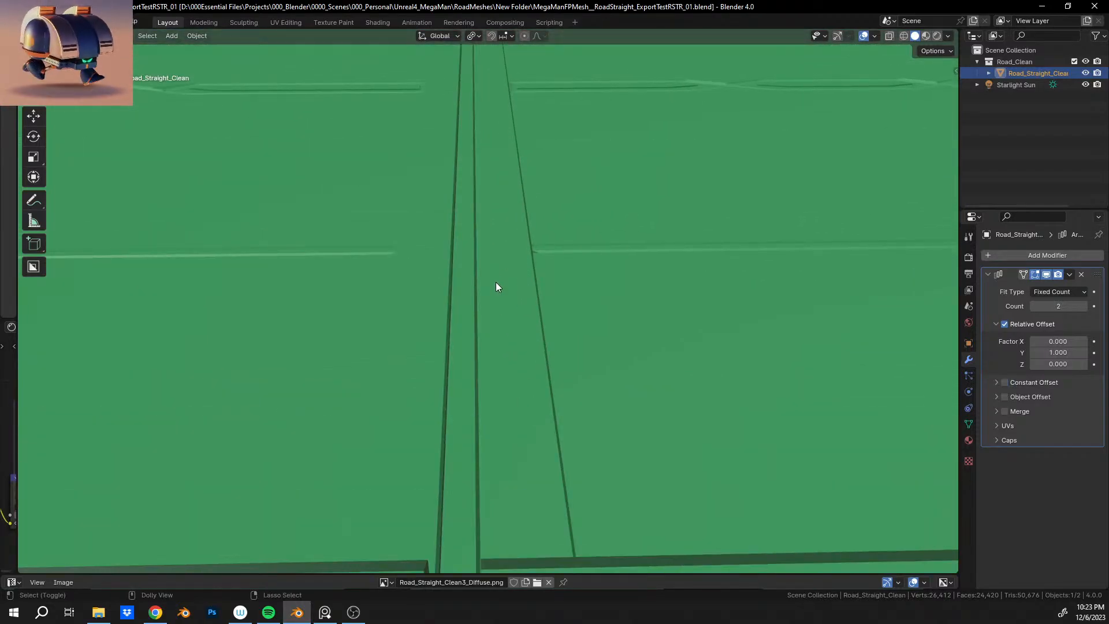
key("ctrl+shift+z")
key("ctrl+z")
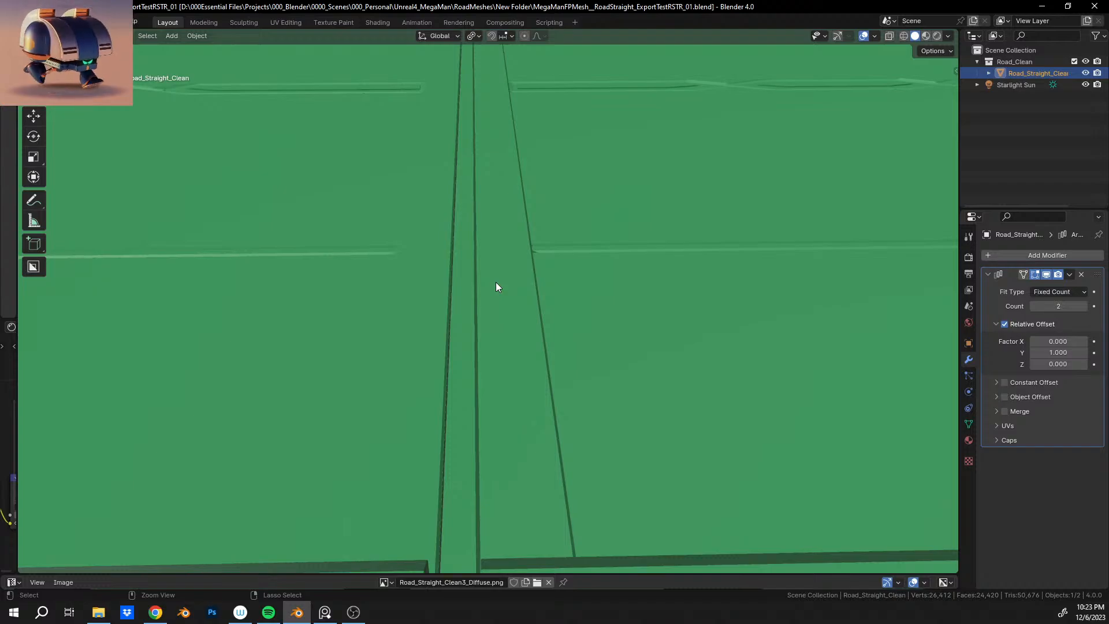
key("ctrl+shift+z")
key("ctrl+z")
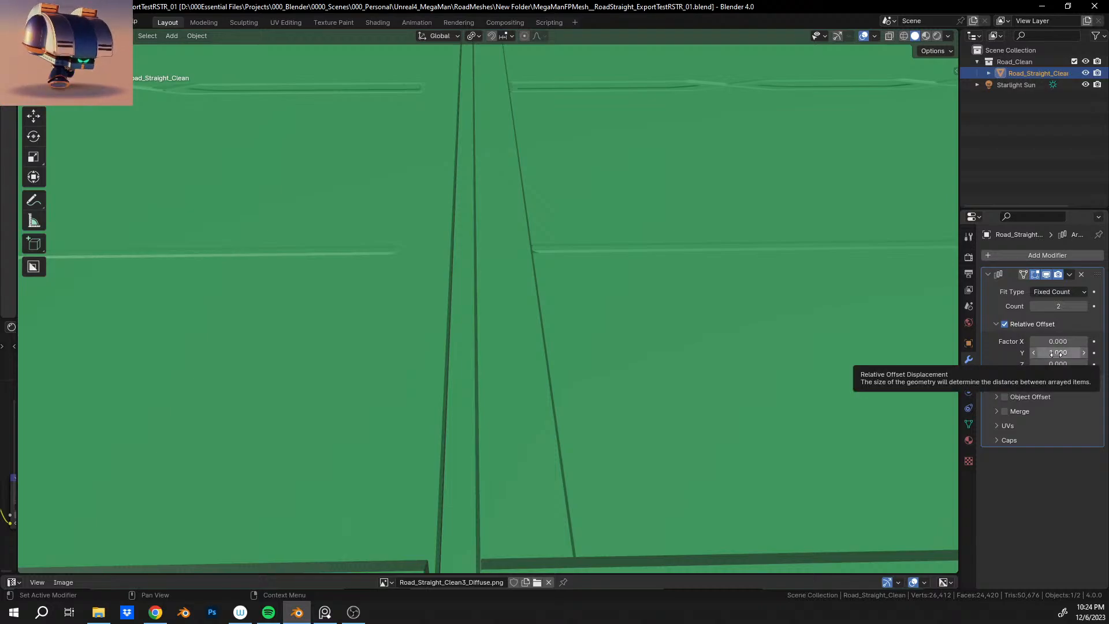
Turn off the array's relative offset and bring the whole road back into view.
left_click(1005, 325)
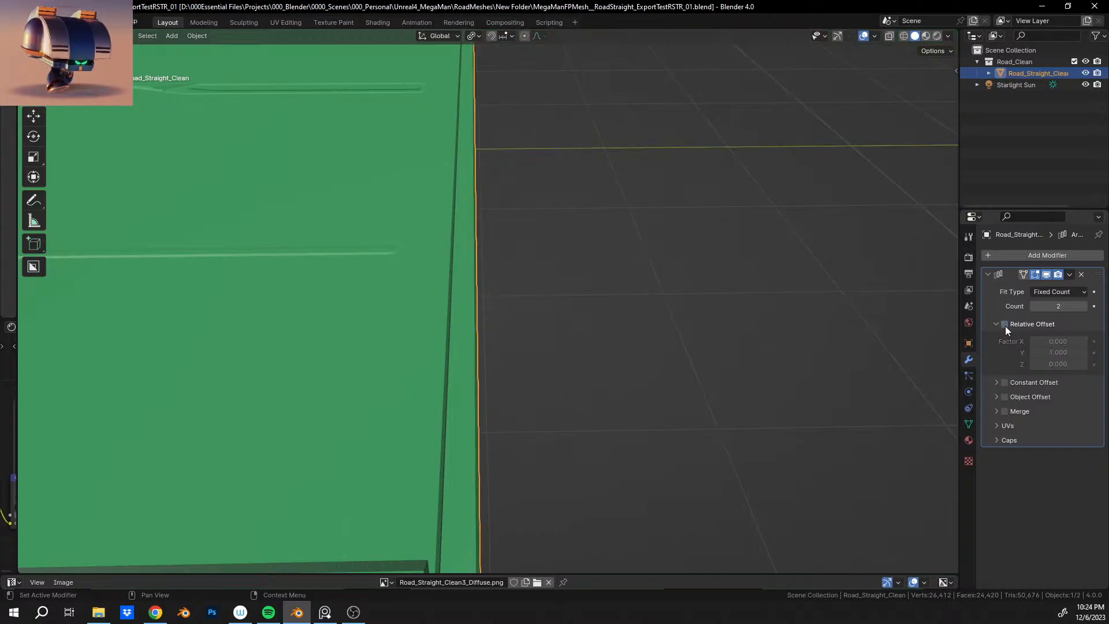
scroll(387, 347, "down", 6)
scroll(456, 334, "down", 4)
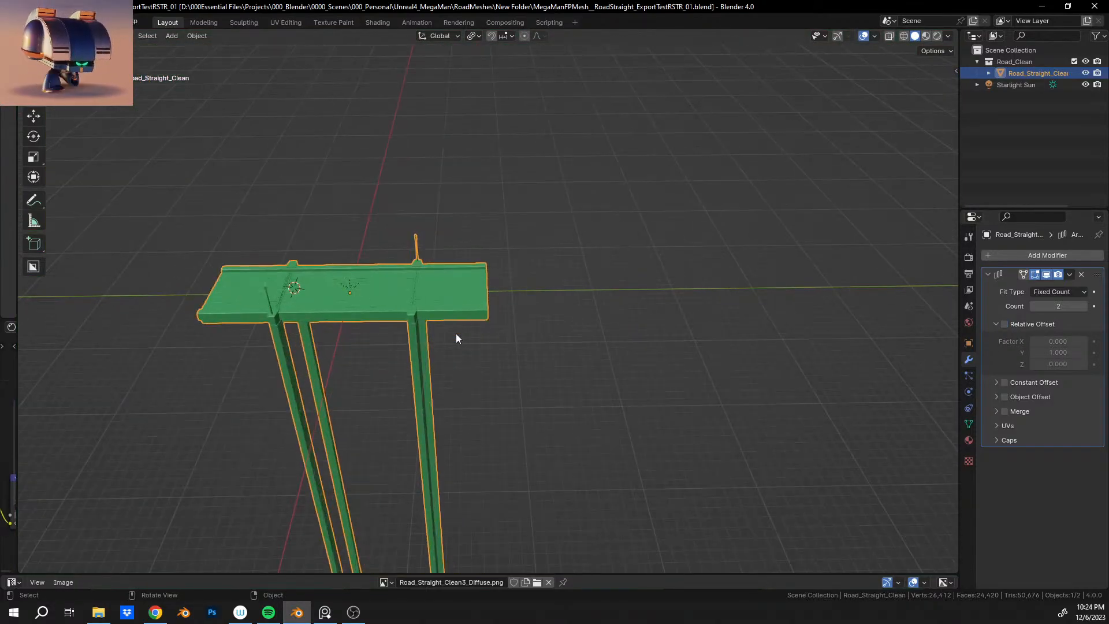
middle_click_drag(456, 334, 497, 318)
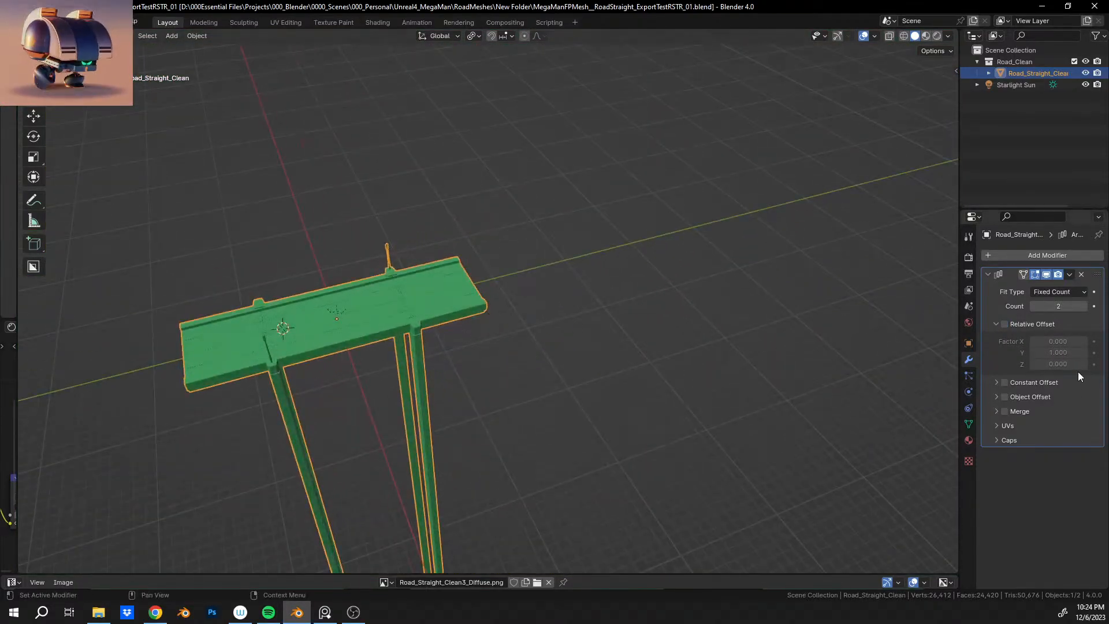
Turn the array's relative offset back on and keep the fit type at Fixed Count.
left_click(1005, 324)
left_click(1069, 294)
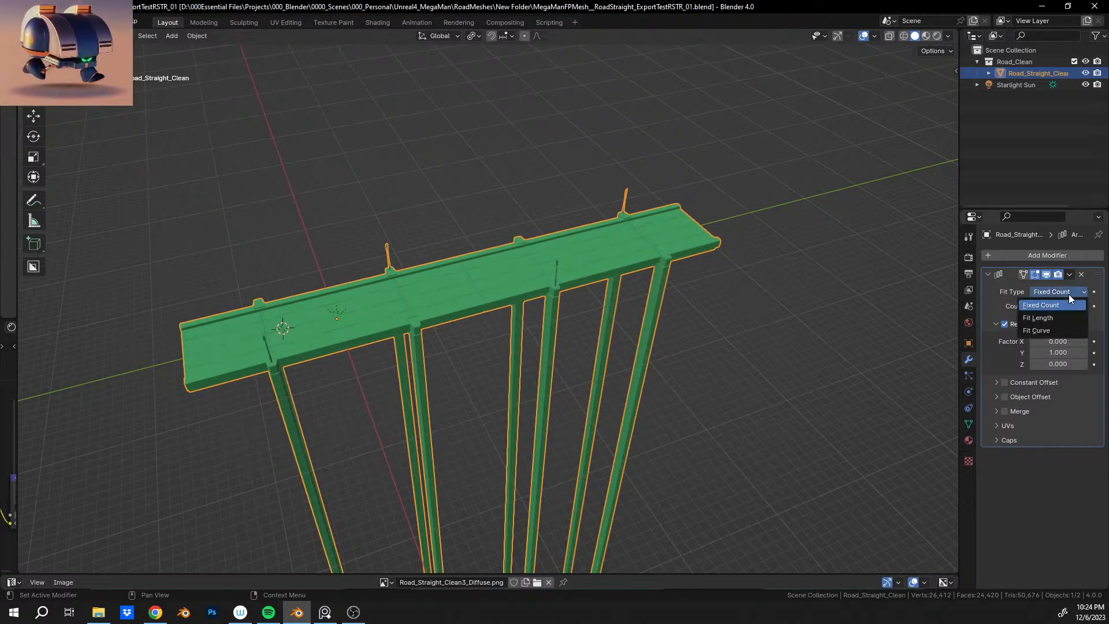
left_click(1069, 295)
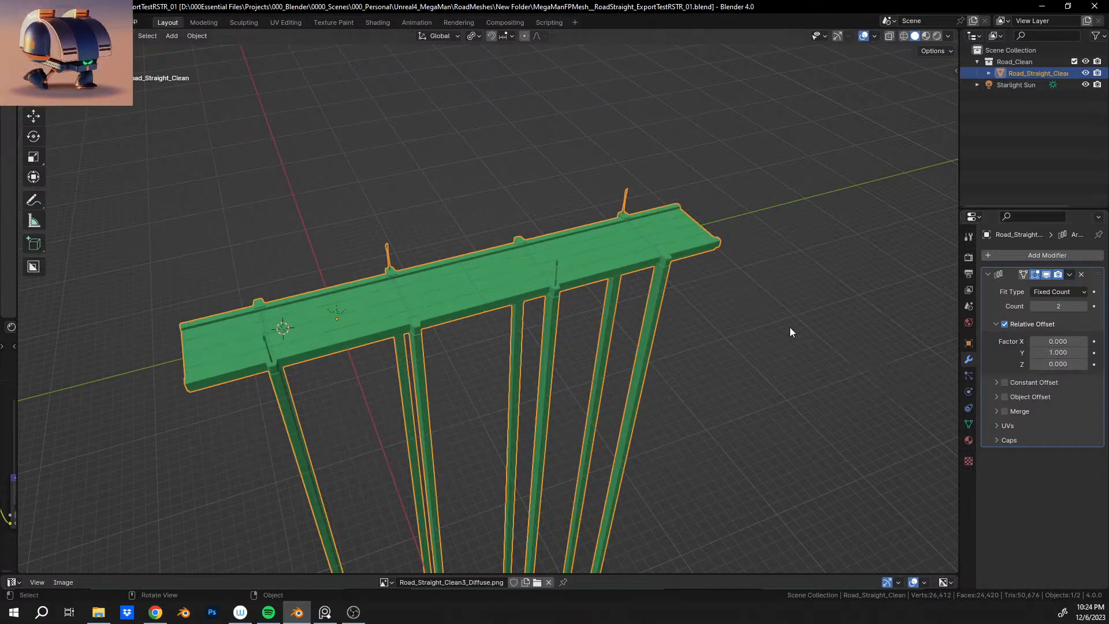
Try the array's Merge option, turn it off again and inspect the seam between the two road copies.
scroll(735, 308, "up", 1)
scroll(734, 305, "up", 3)
scroll(729, 307, "up", 5)
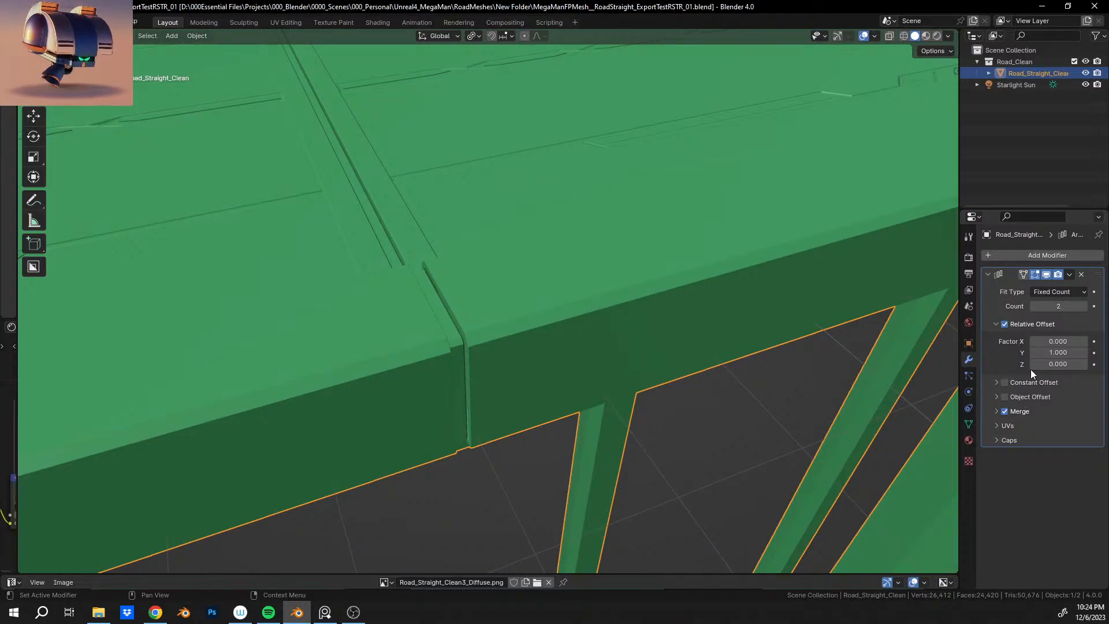
left_click(1034, 353)
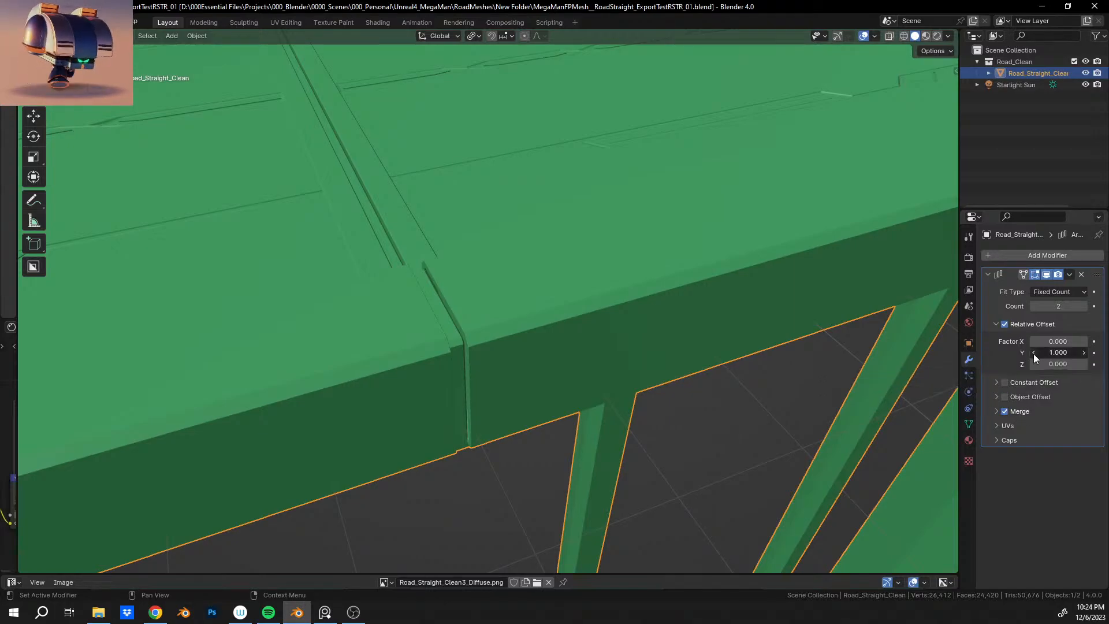
left_click(1085, 353)
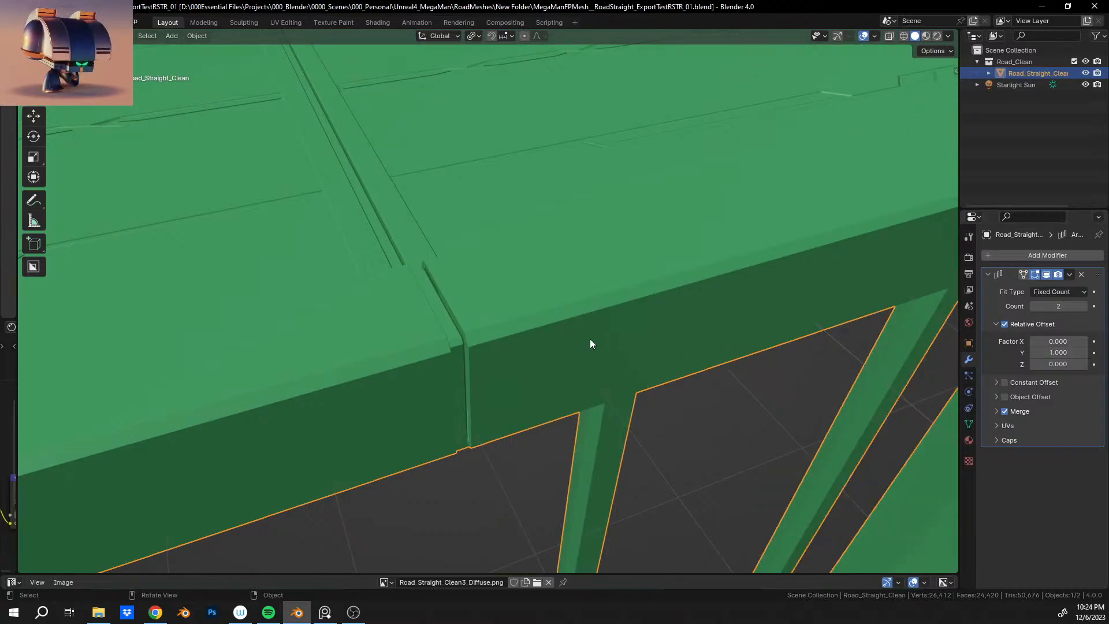
middle_click_drag(590, 338, 713, 388)
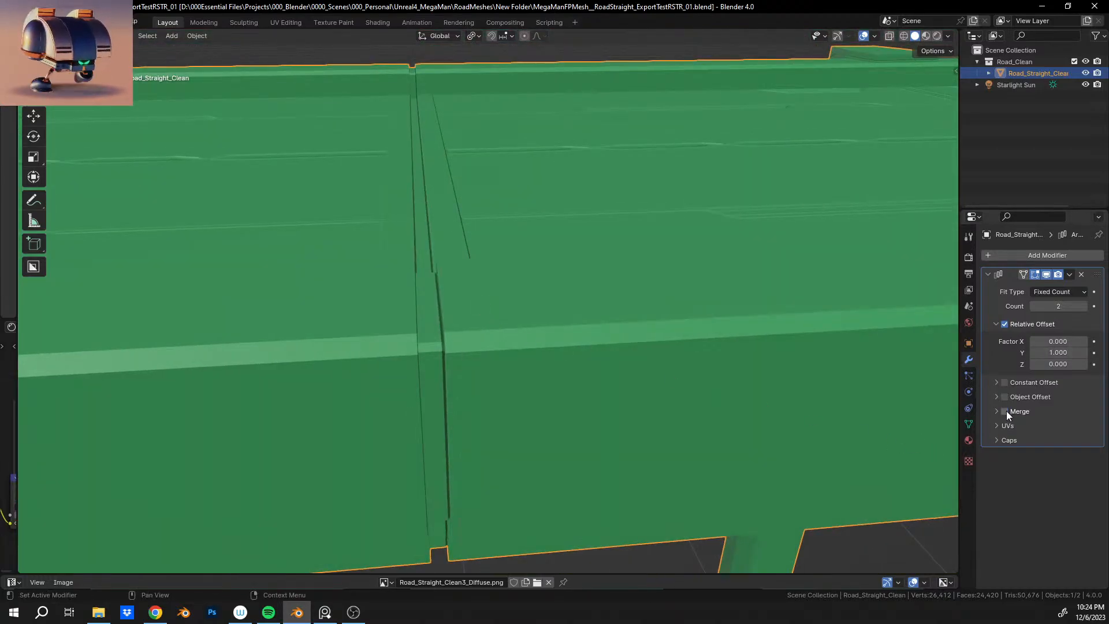
middle_click_drag(573, 303, 693, 420)
Try a relative Y offset of .999999 on the array.
left_click(1061, 354)
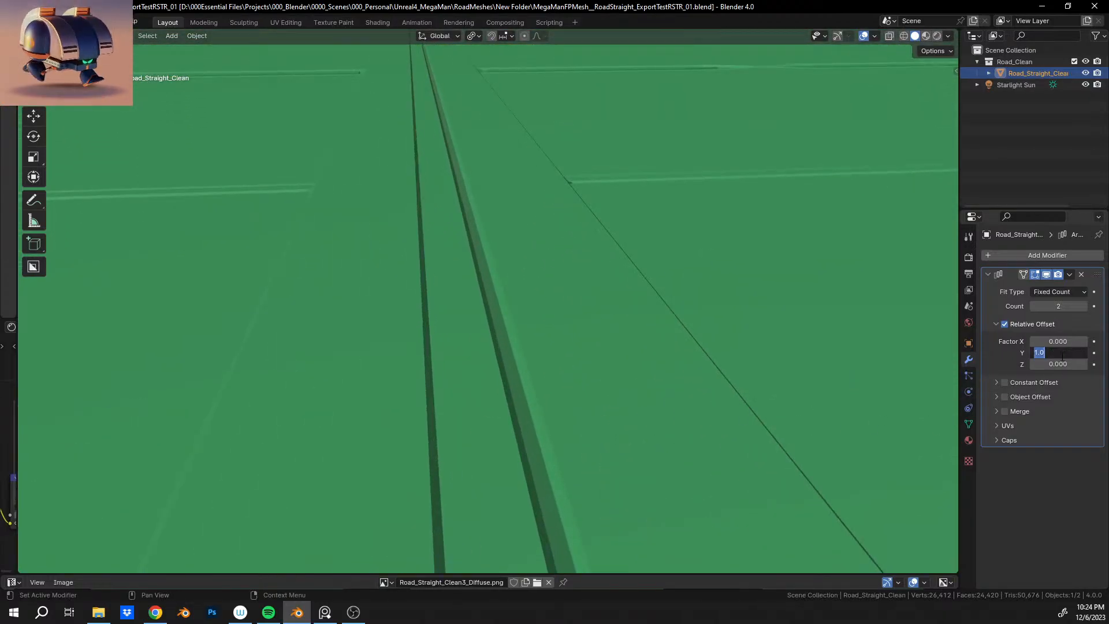
key("BackSpace")
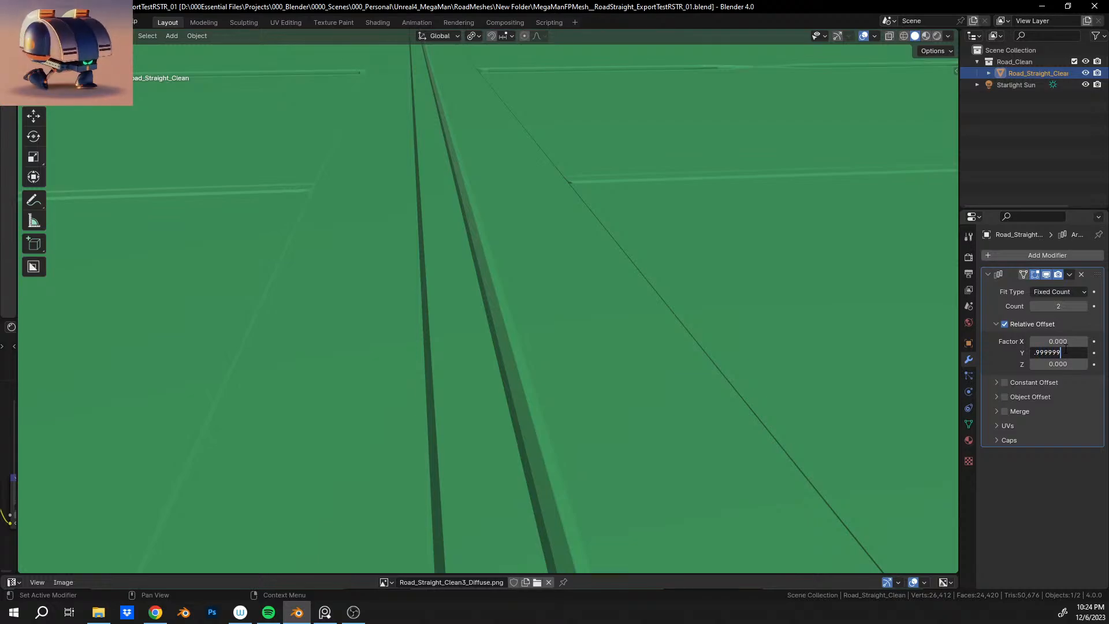
key("Return")
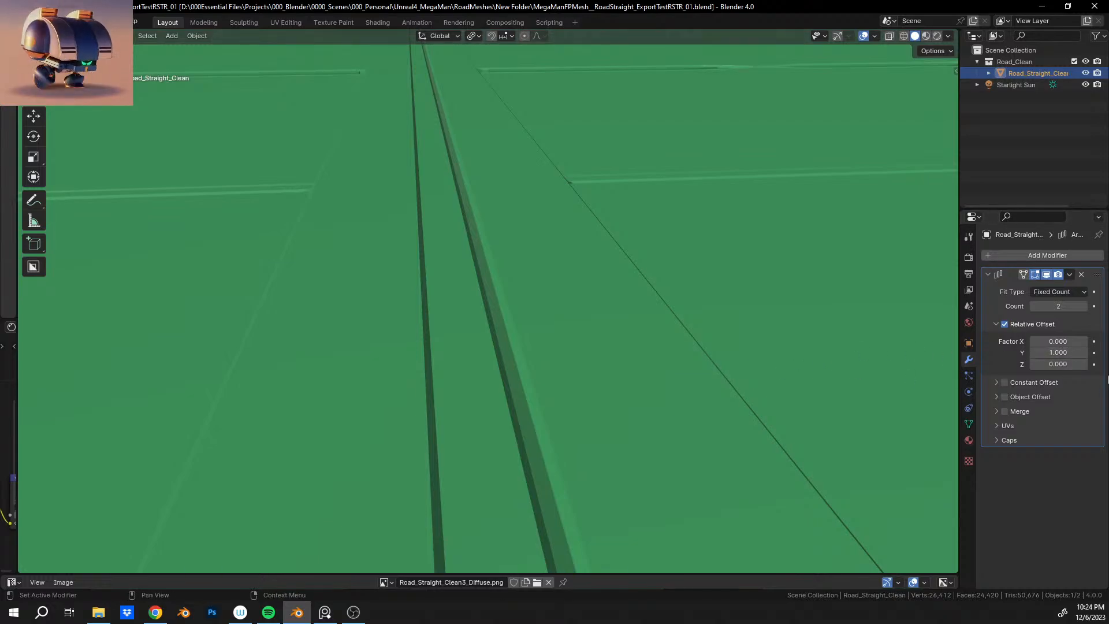
Try a relative Y offset of 0.999 and examine the seam between the road copies up close.
left_click(1058, 352)
key("BackSpace")
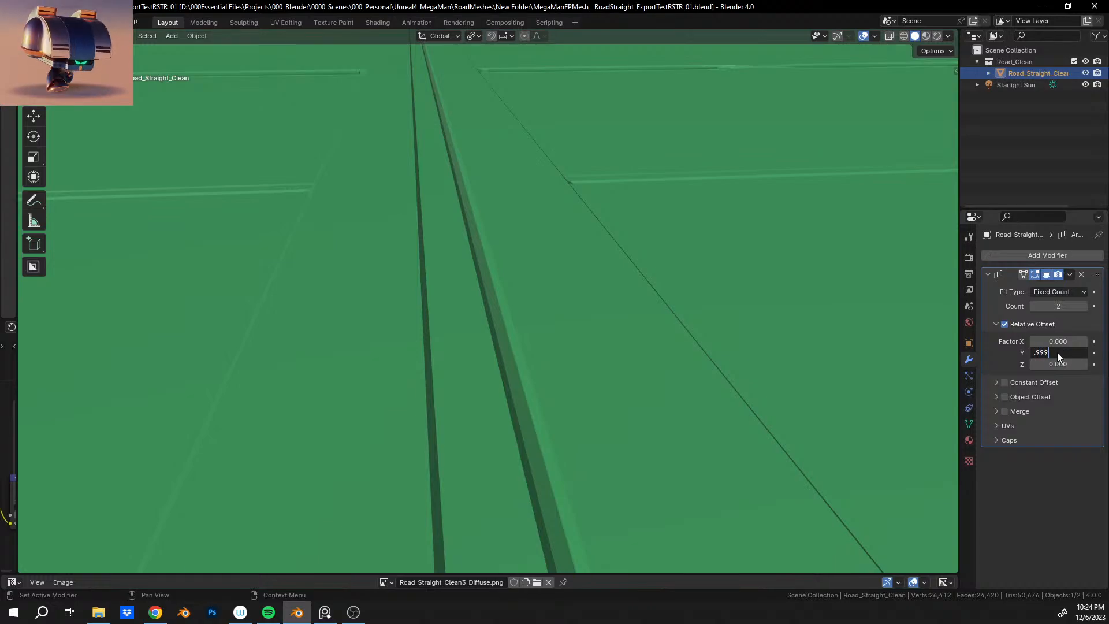
type(".999")
key("Return")
middle_click_drag(679, 359, 516, 304)
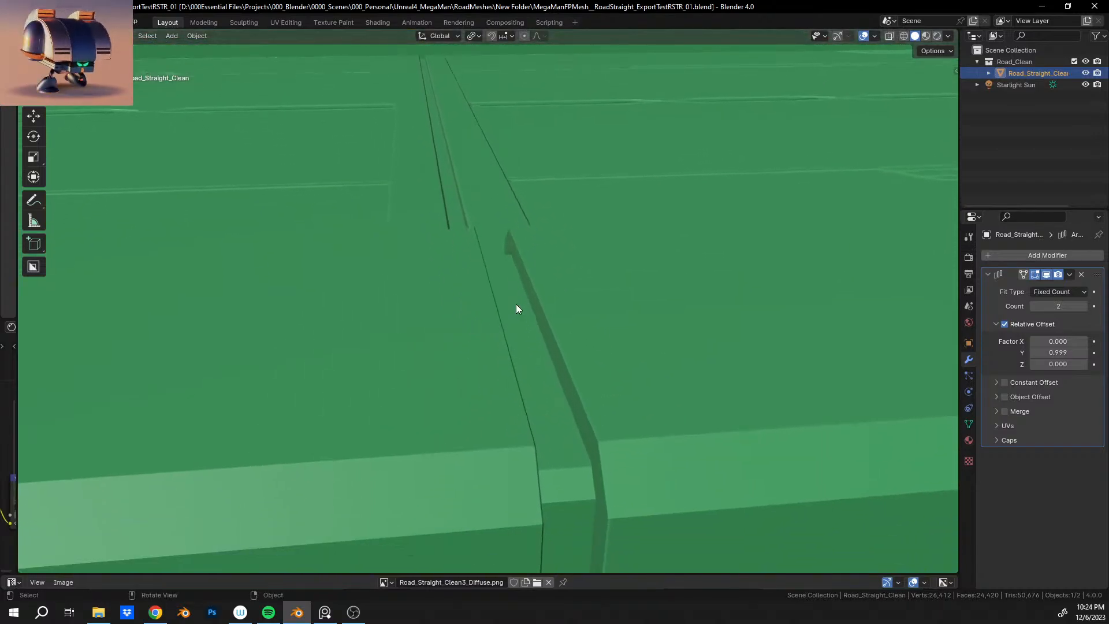
scroll(515, 304, "up", 2)
Set the array's relative Y offset to 0.997 and check the joined road copies, keeping the fit type at Fixed Count.
left_click(1057, 355)
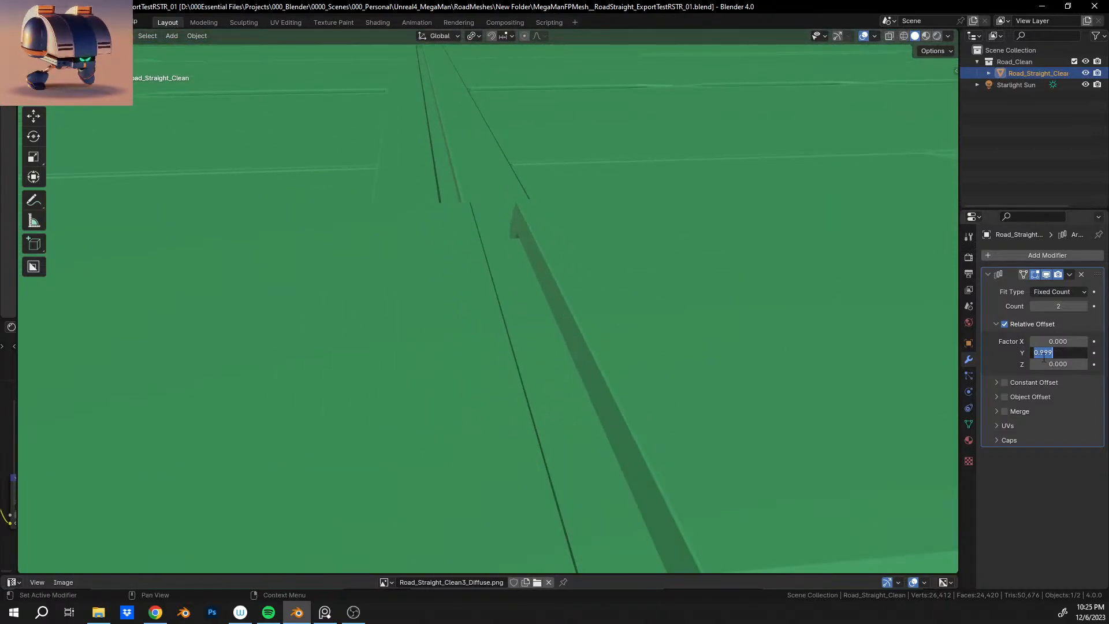
left_click(1050, 353)
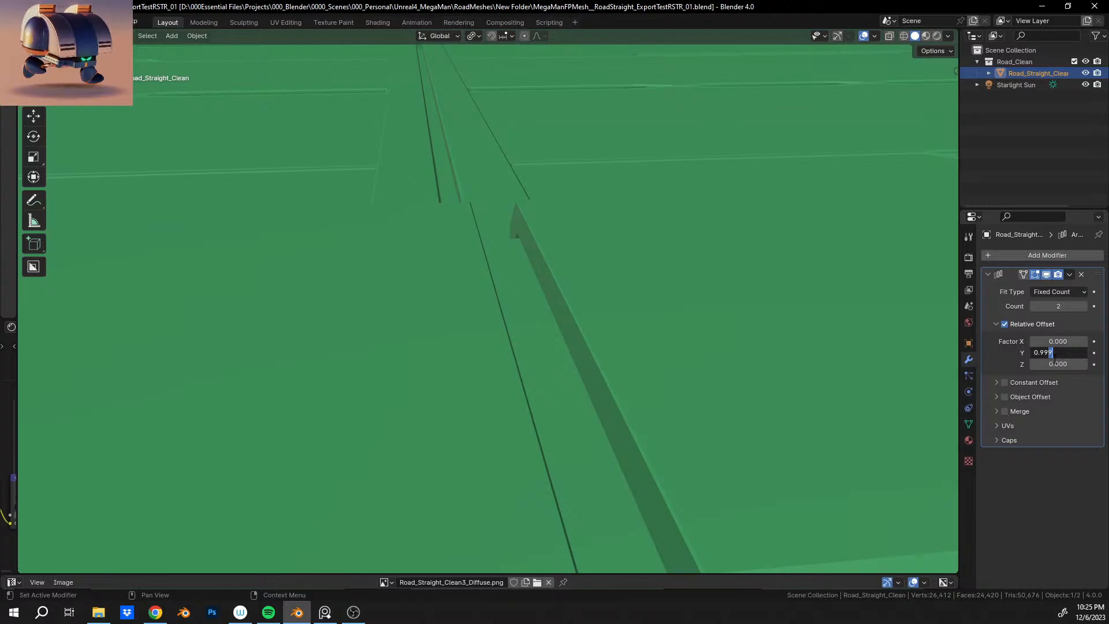
key("Return")
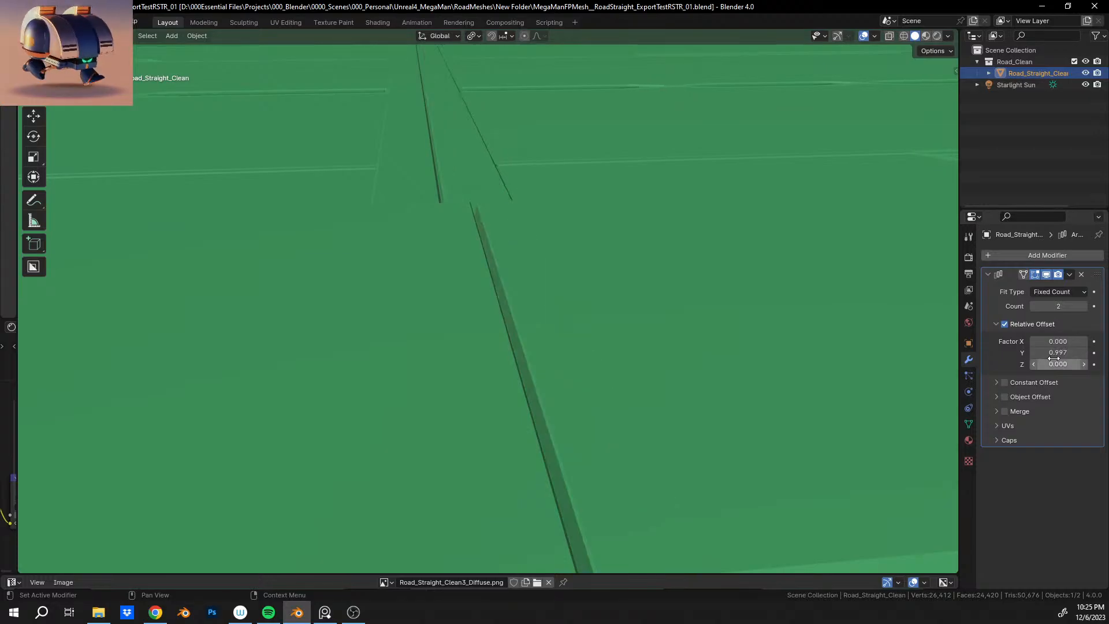
middle_click_drag(671, 367, 473, 366)
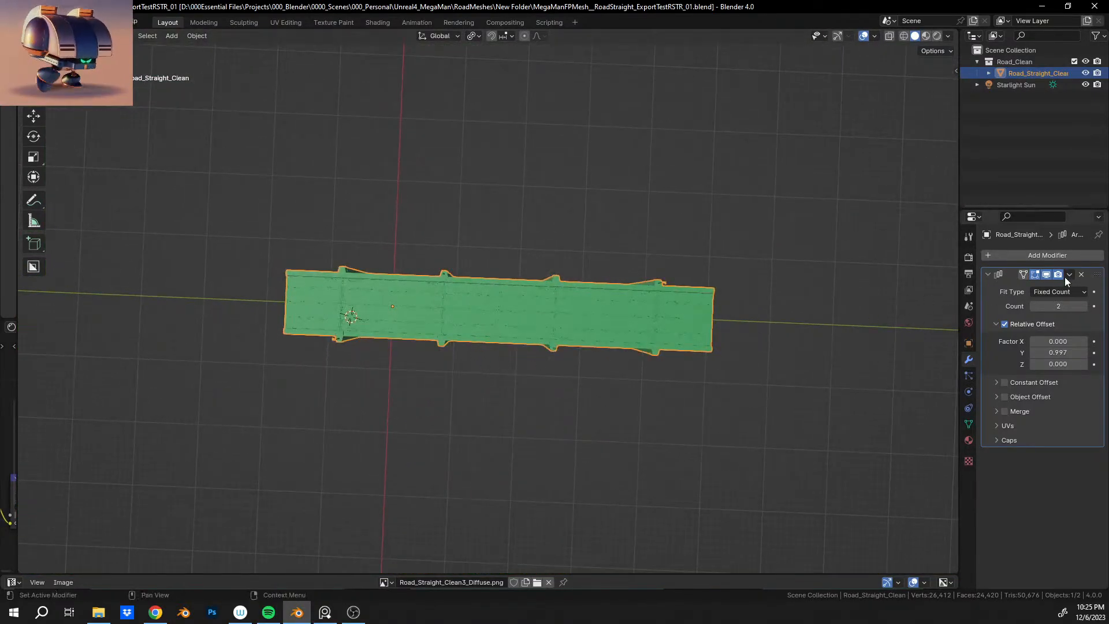
left_click(1051, 292)
left_click(1052, 293)
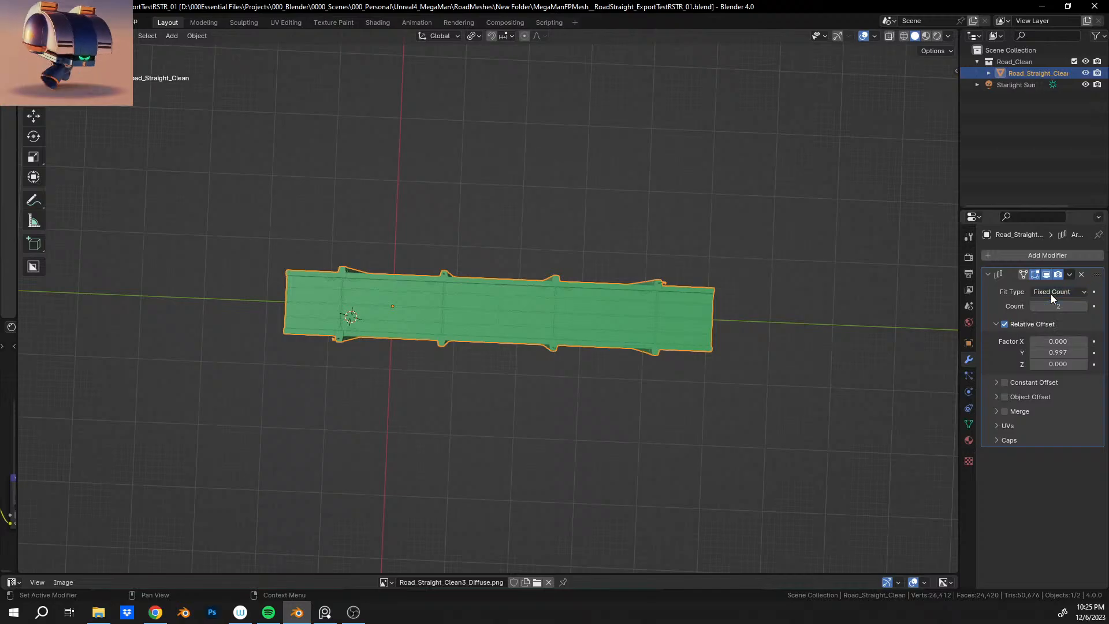
From the top view, place the 3D cursor beside the road on the X axis and add a Bezier curve there.
middle_click_drag(505, 311, 495, 445)
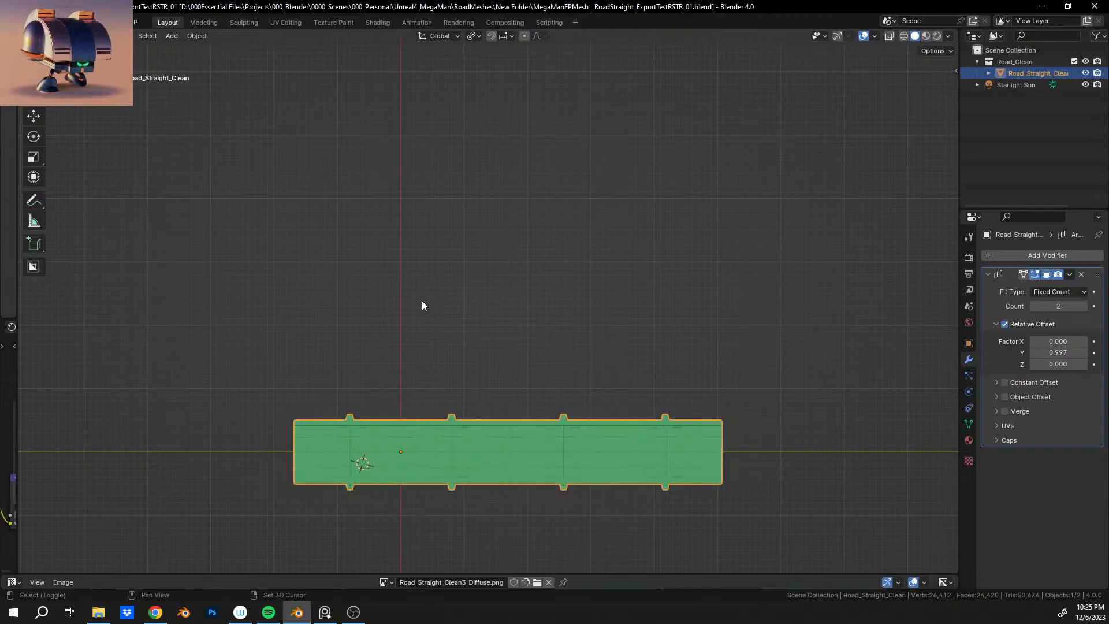
right_click(400, 324, "shift")
key("shift+a")
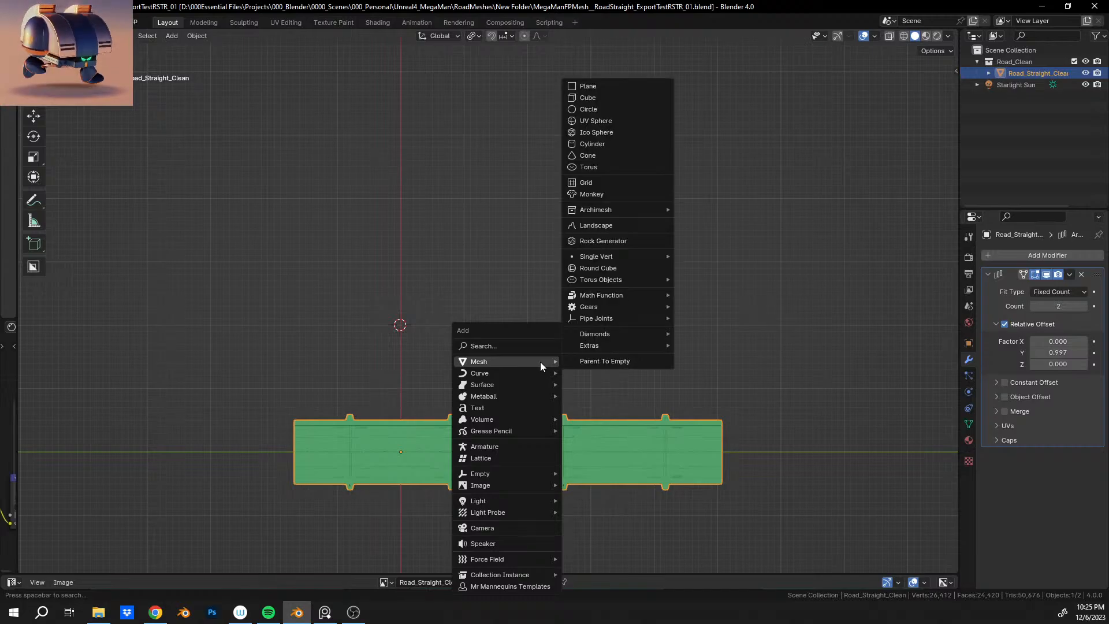
mouse_move(534, 371)
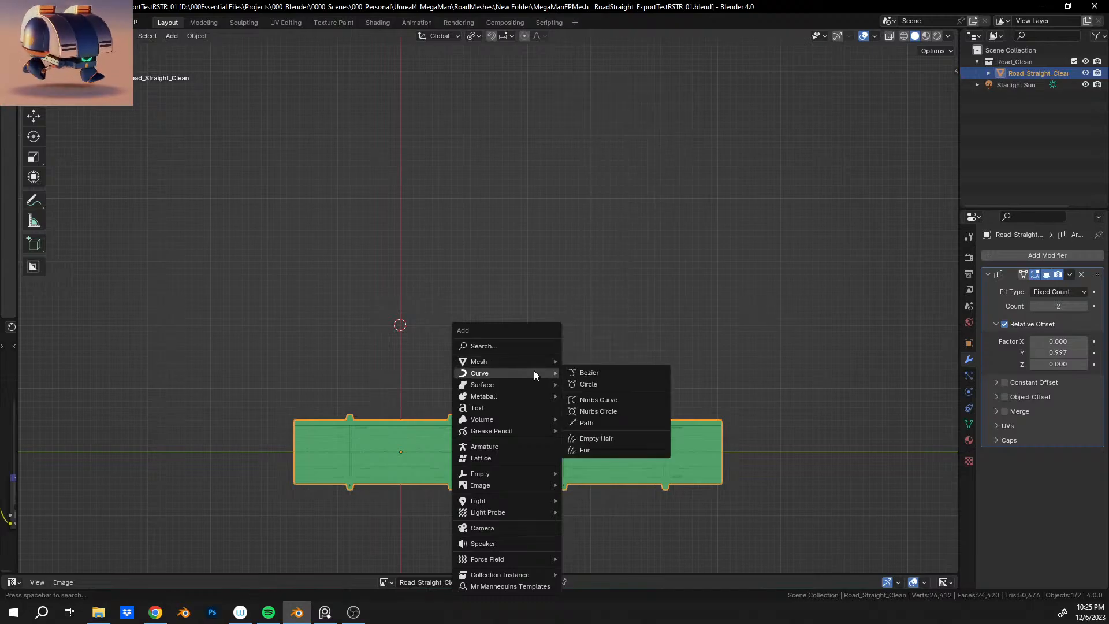
left_click(622, 373)
Rotate the new Bezier curve by 90 degrees in the top view so it runs parallel to the road.
middle_click_drag(533, 357, 488, 296, "shift")
scroll(535, 285, "up", 5)
scroll(534, 231, "up", 1)
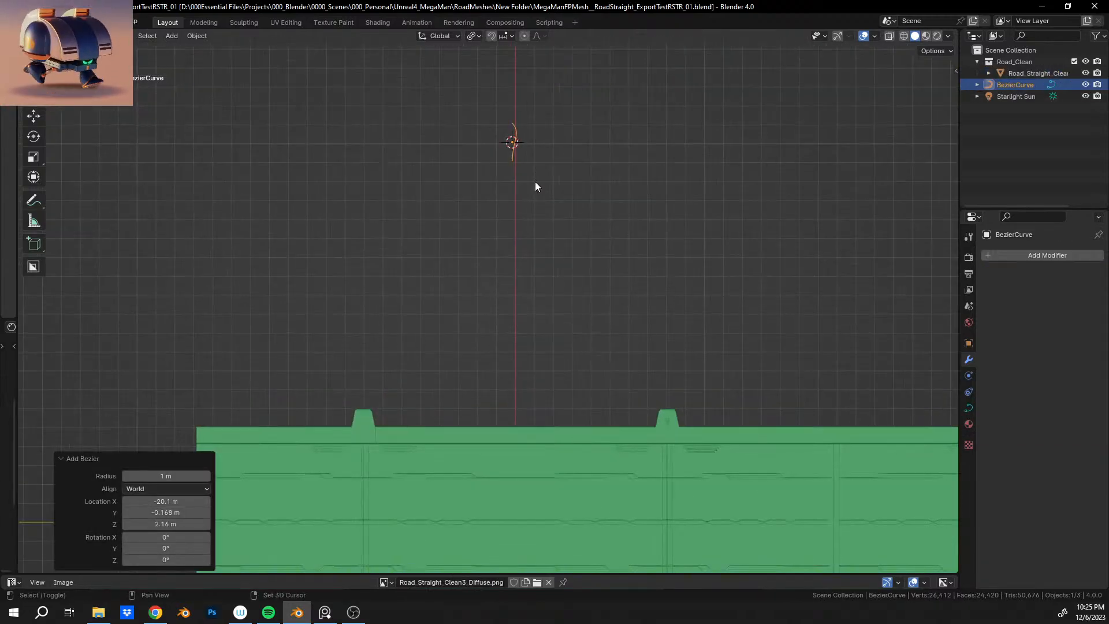
middle_click_drag(535, 182, 493, 347, "shift")
scroll(494, 345, "up", 2)
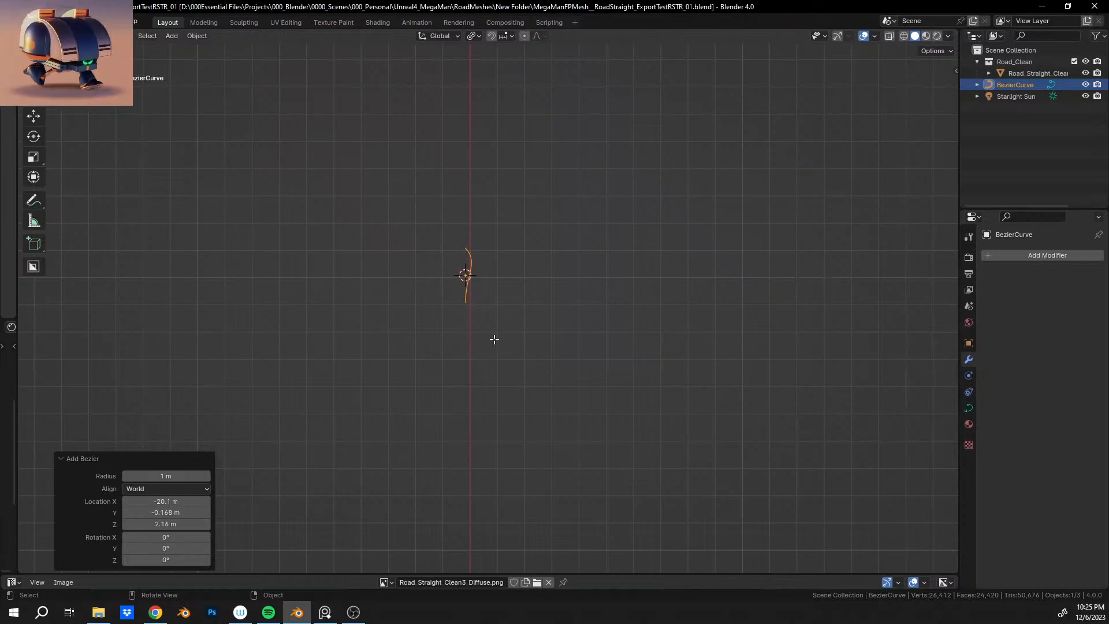
key("Tab")
scroll(484, 300, "up", 6)
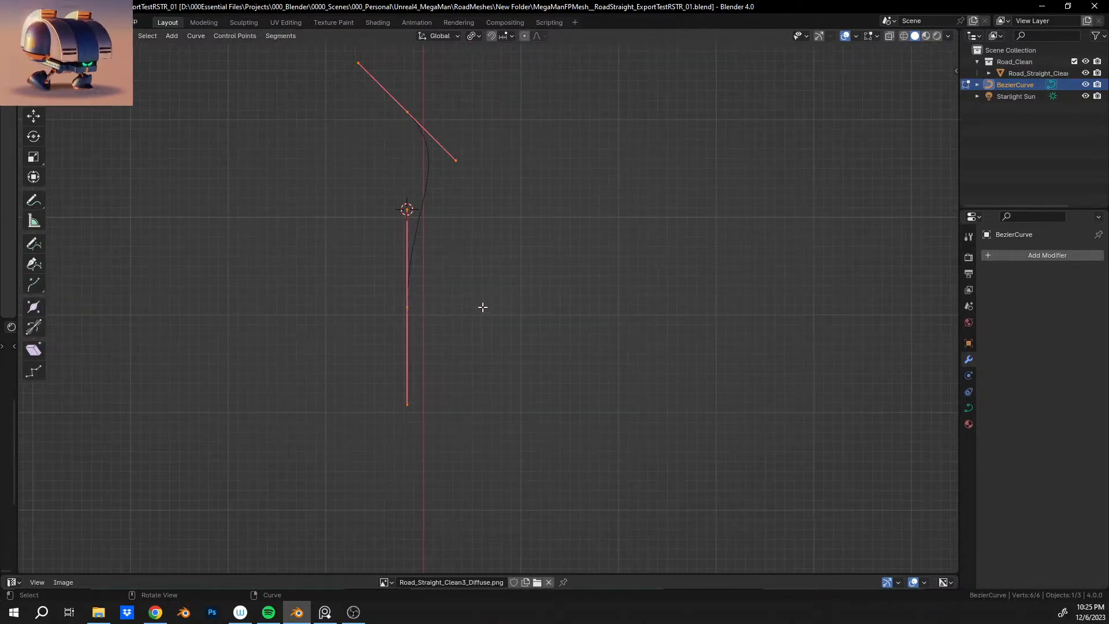
key("Tab")
type("s")
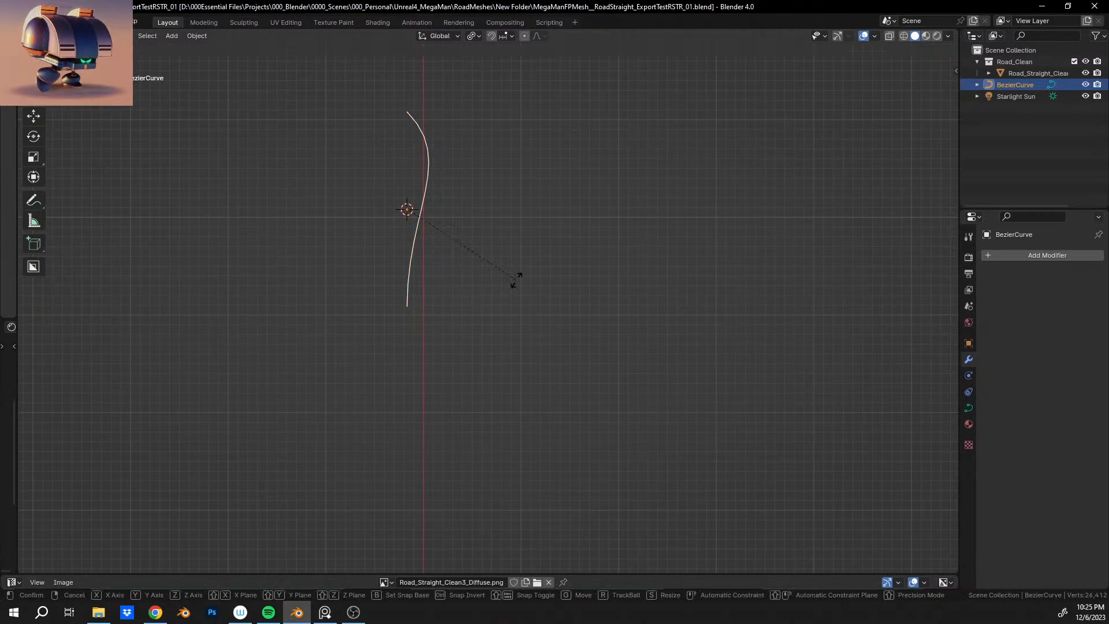
type("r90")
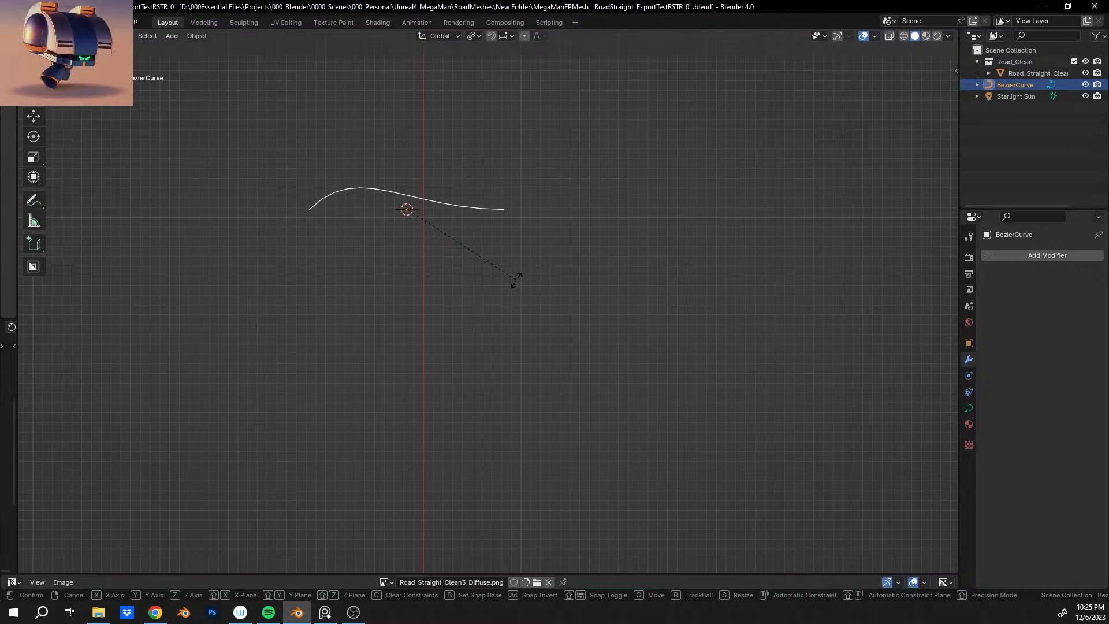
key("Return")
Delete all of the curve's control points in Edit Mode and add a fresh Bezier curve inside the same object.
key("Tab")
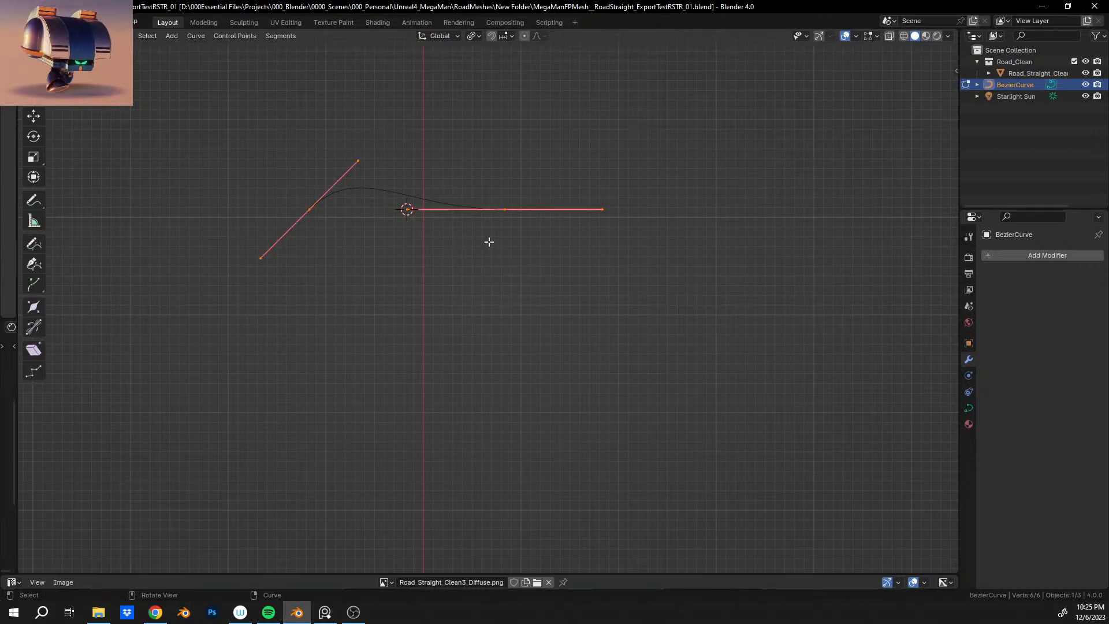
key("x")
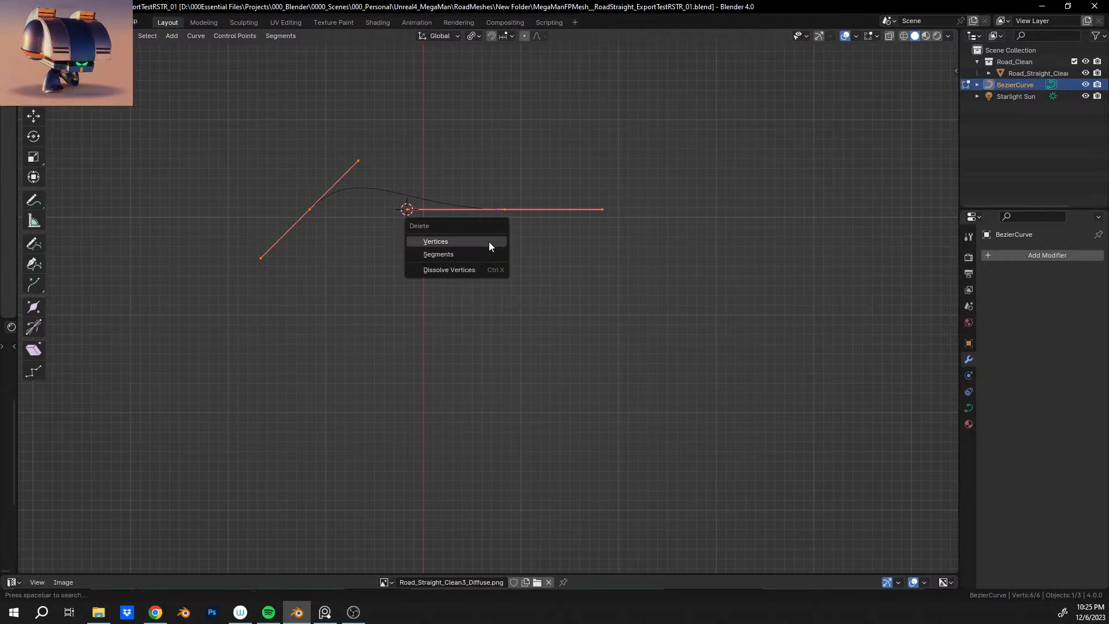
left_click(488, 242)
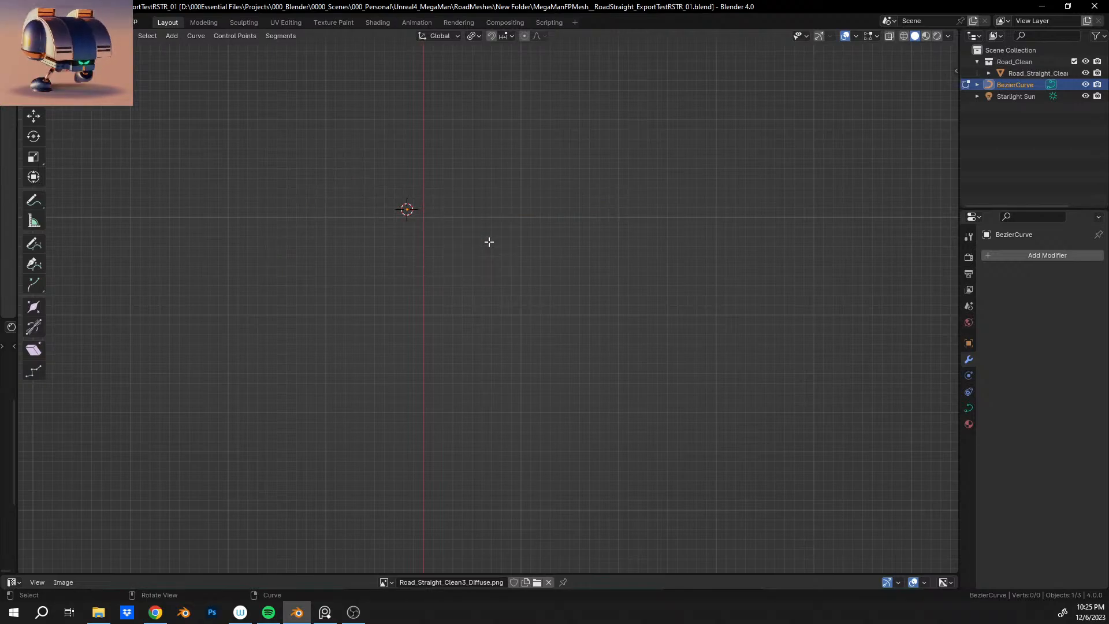
key("shift+a")
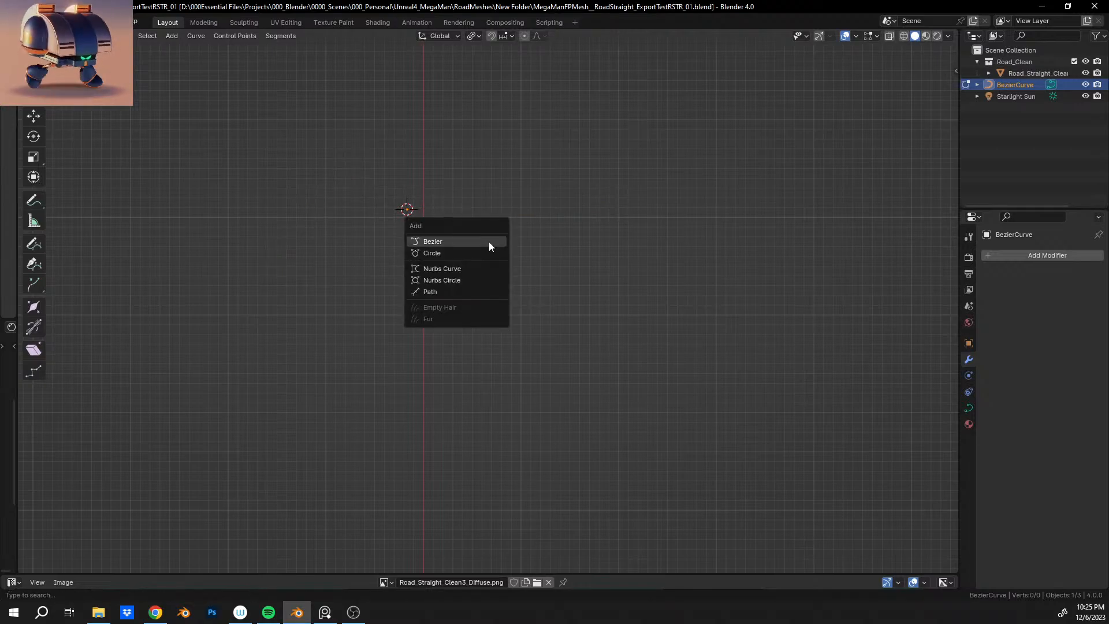
left_click(489, 241)
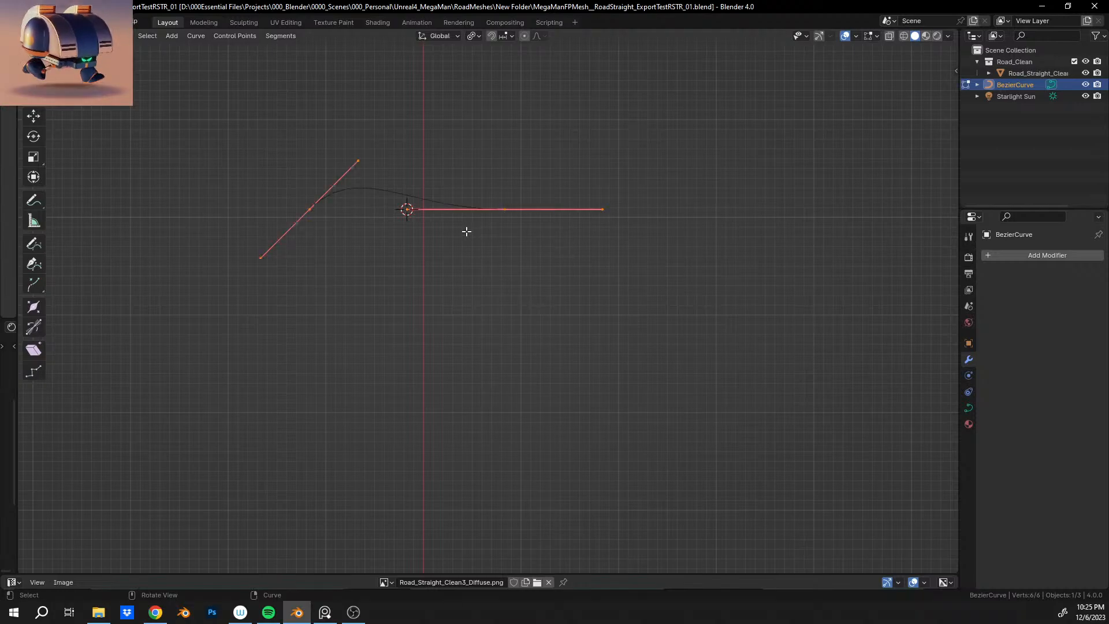
Delete the Bezier curve's end control point with the slanted handles, keeping only the one with horizontal handles.
middle_click_drag(445, 223, 476, 280, "shift")
scroll(476, 280, "up", 2)
left_click_drag(232, 198, 312, 317)
left_click_drag(179, 126, 383, 425)
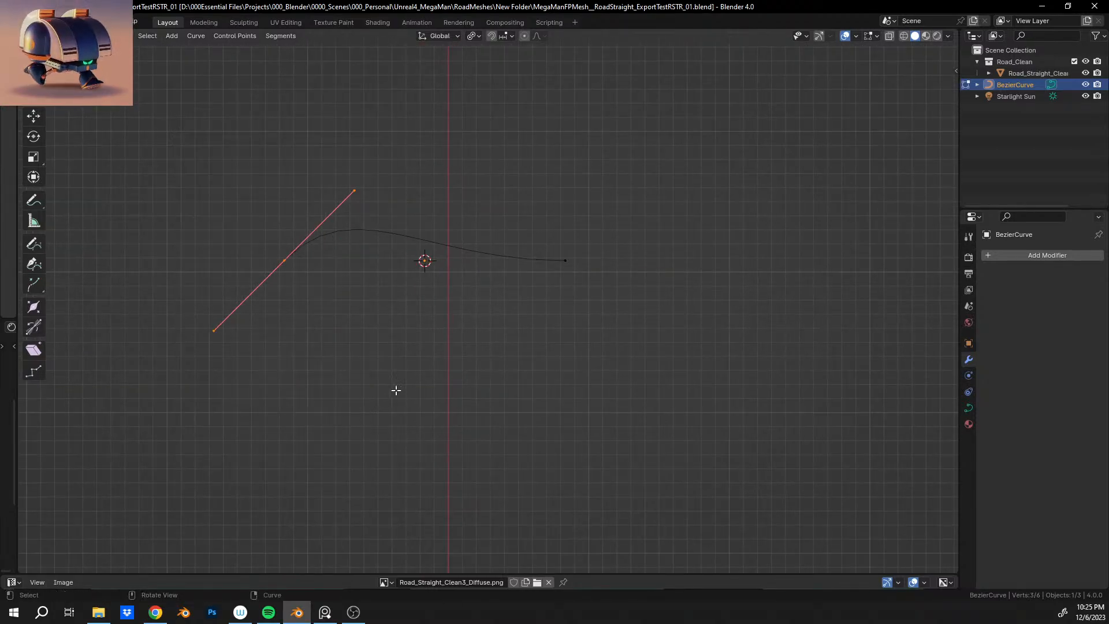
key("x")
key("Escape")
key("x")
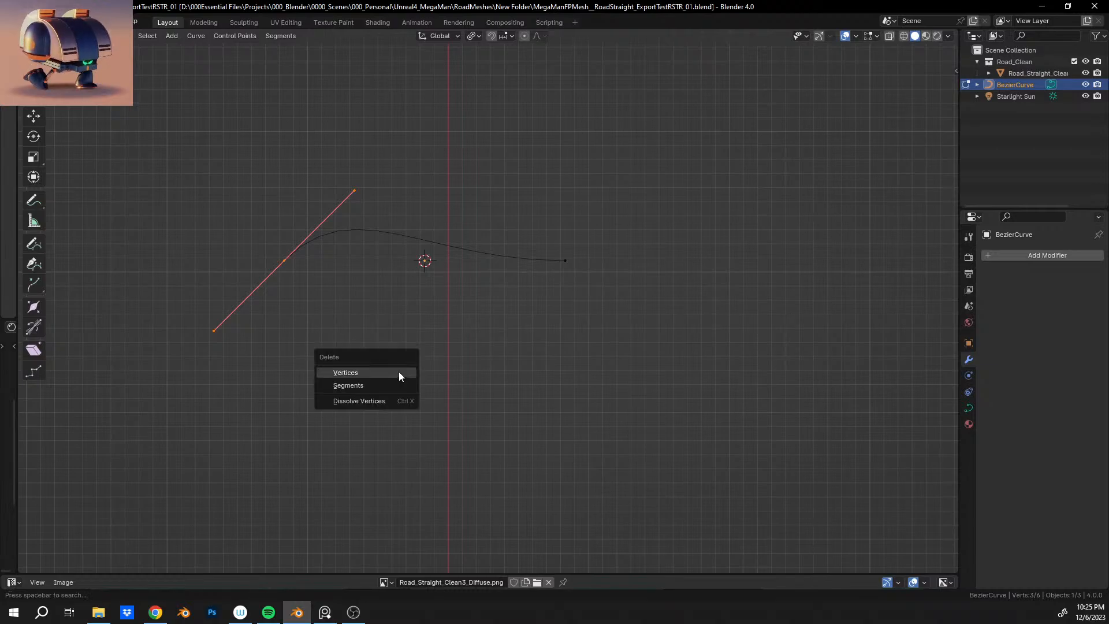
left_click(399, 372)
Try extruding the remaining control point about 1.96 m along its handle direction, and undo the extrusion.
left_click(571, 264)
key("KP_Decimal")
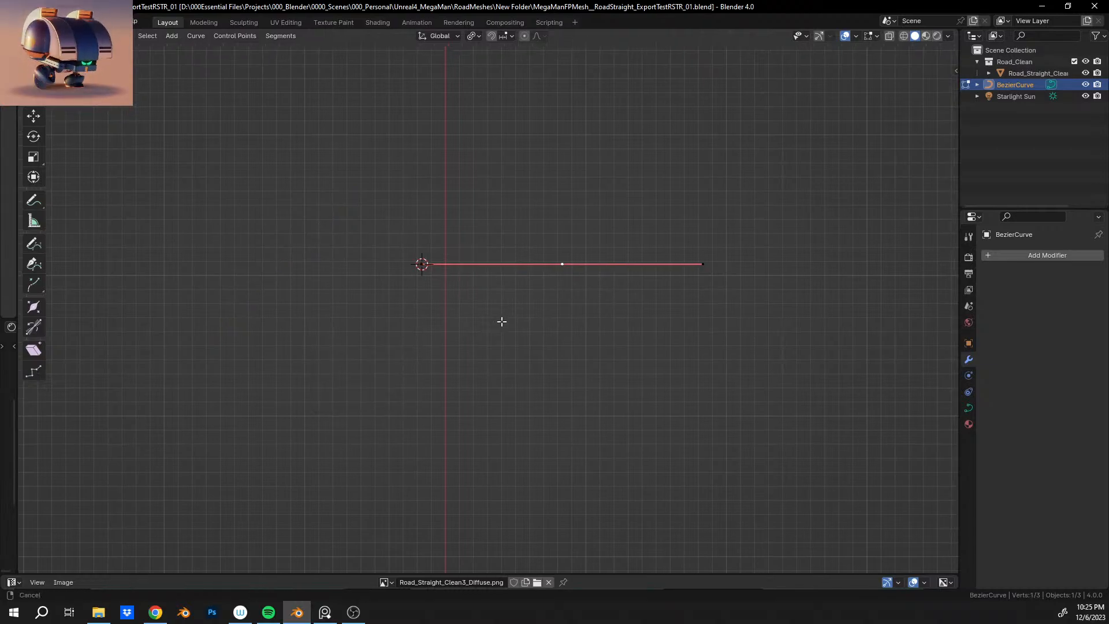
scroll(509, 345, "down", 2)
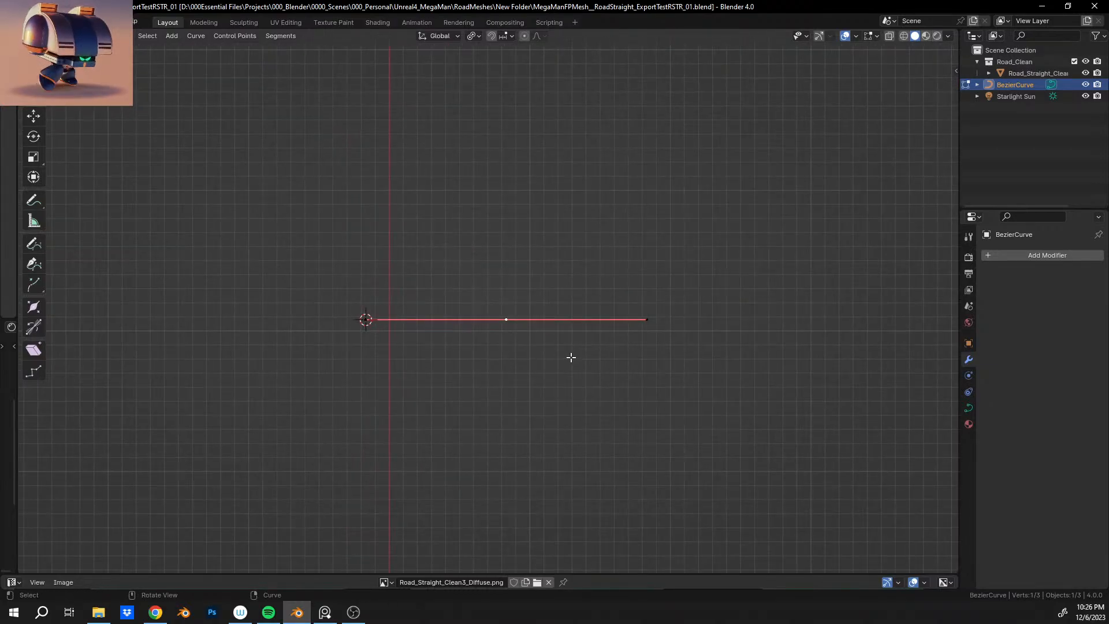
key("e")
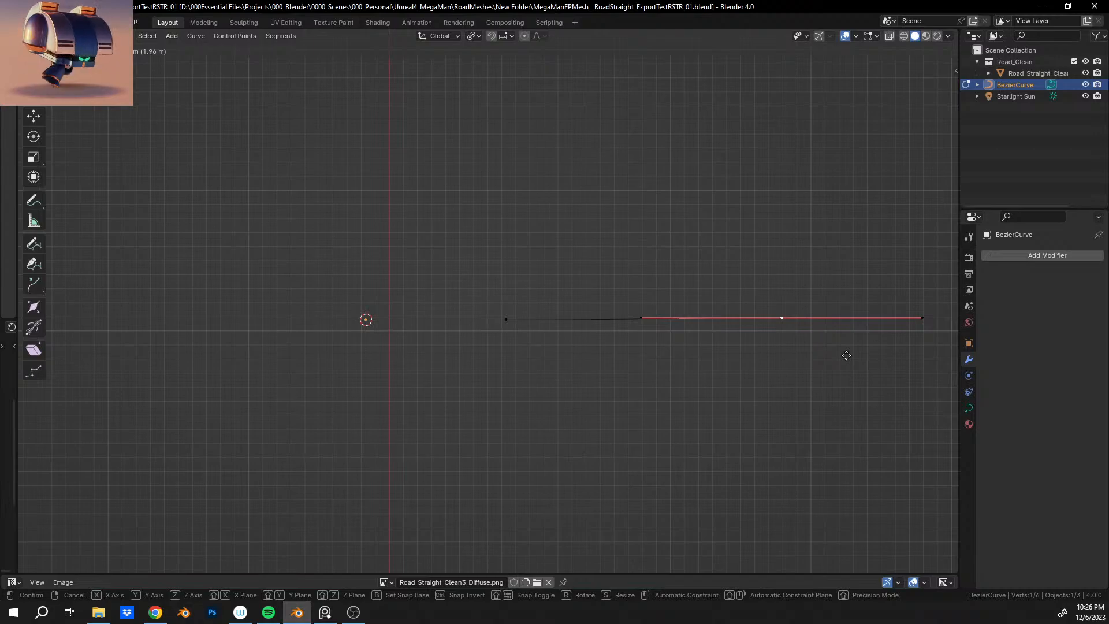
left_click(846, 356)
key("ctrl+z")
scroll(771, 349, "down", 16)
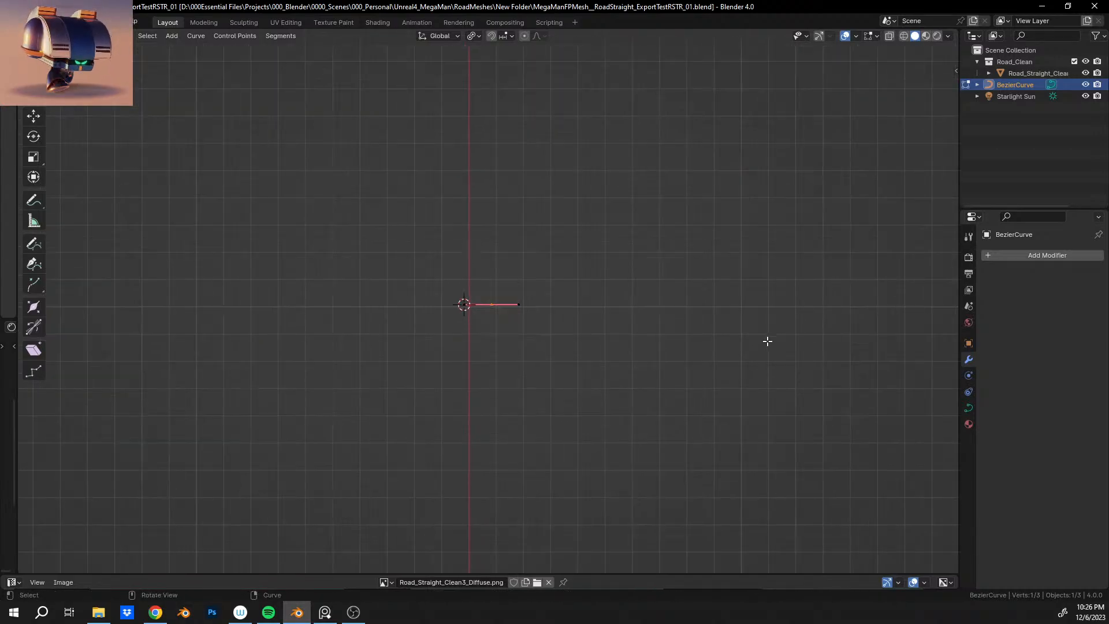
Stretch the control point's forward handle along the Y axis, well past the far end of the road mesh.
middle_click_drag(693, 382, 520, 358, "shift")
scroll(520, 358, "up", 1)
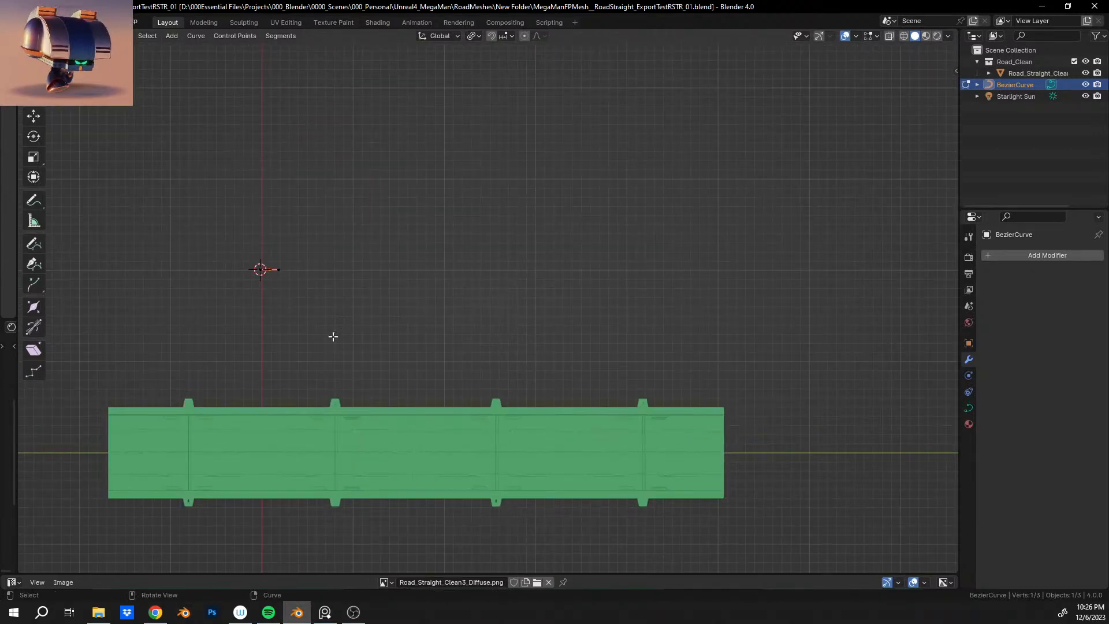
middle_click_drag(331, 335, 354, 359, "shift")
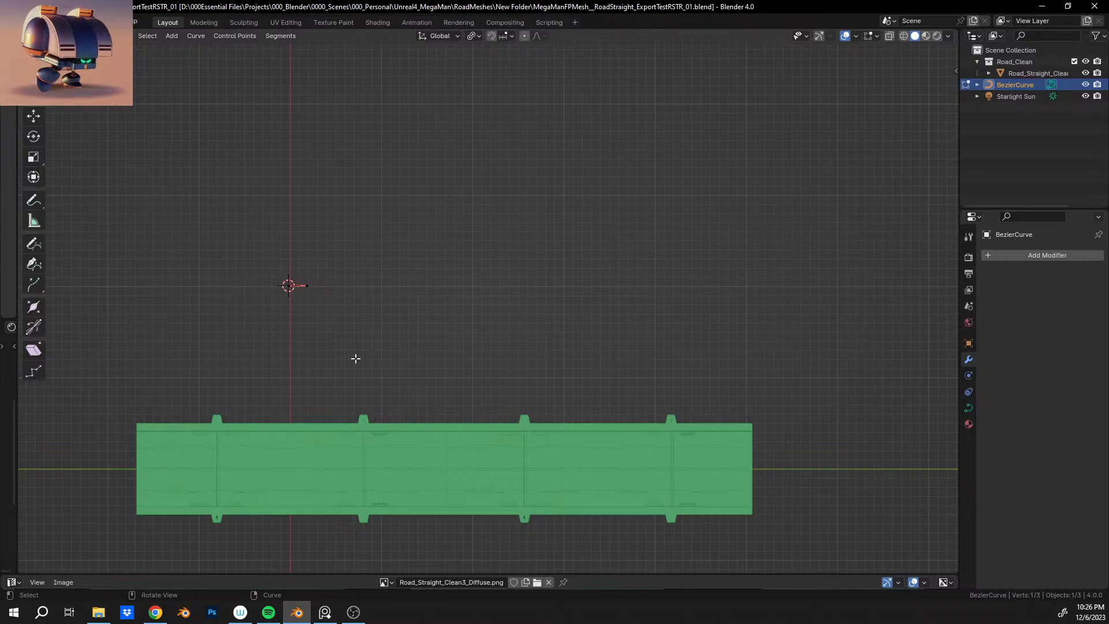
middle_click_drag(455, 463, 598, 425, "shift")
scroll(483, 296, "up", 6)
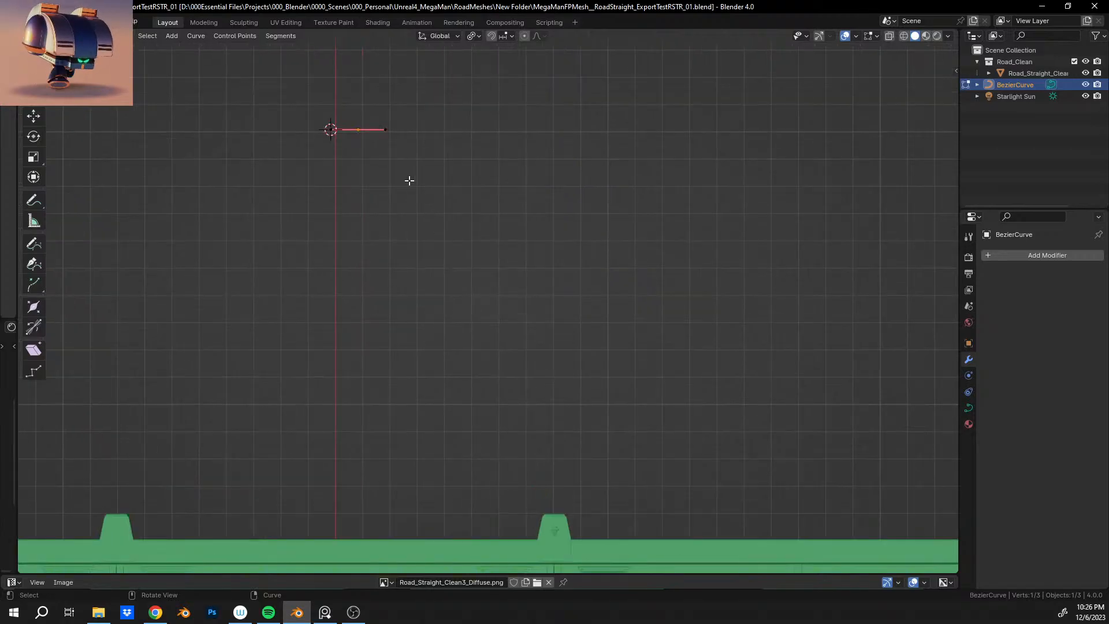
scroll(435, 248, "down", 7)
middle_click_drag(503, 287, 552, 355, "shift")
scroll(545, 366, "up", 13)
middle_click_drag(566, 401, 379, 258, "shift")
scroll(507, 340, "up", 6)
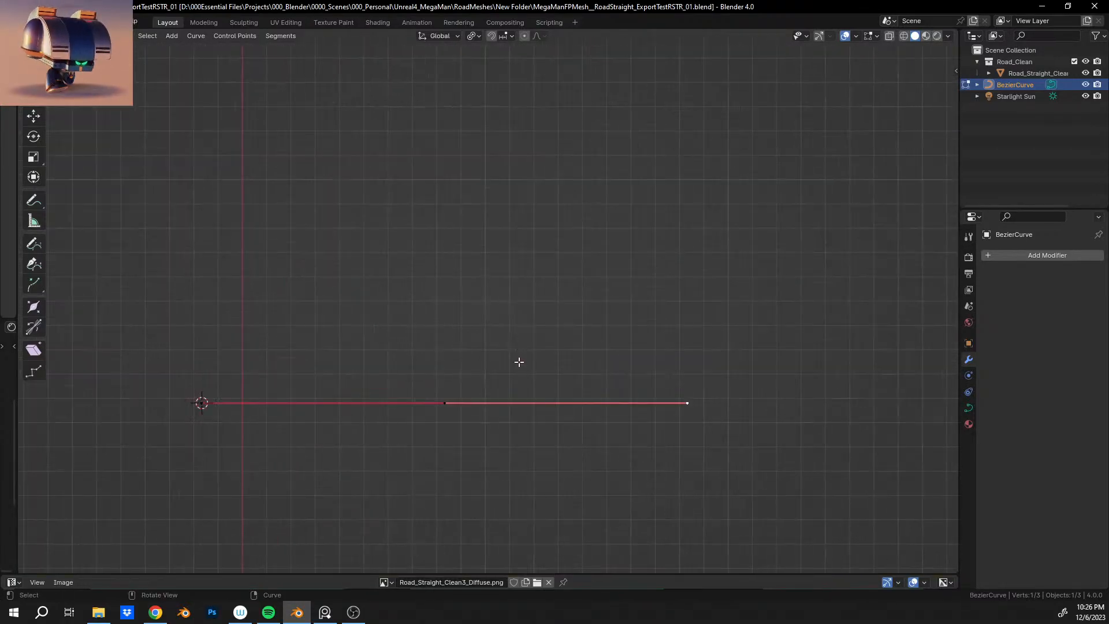
scroll(518, 362, "down", 16)
scroll(518, 362, "down", 3)
middle_click_drag(479, 321, 389, 312, "shift")
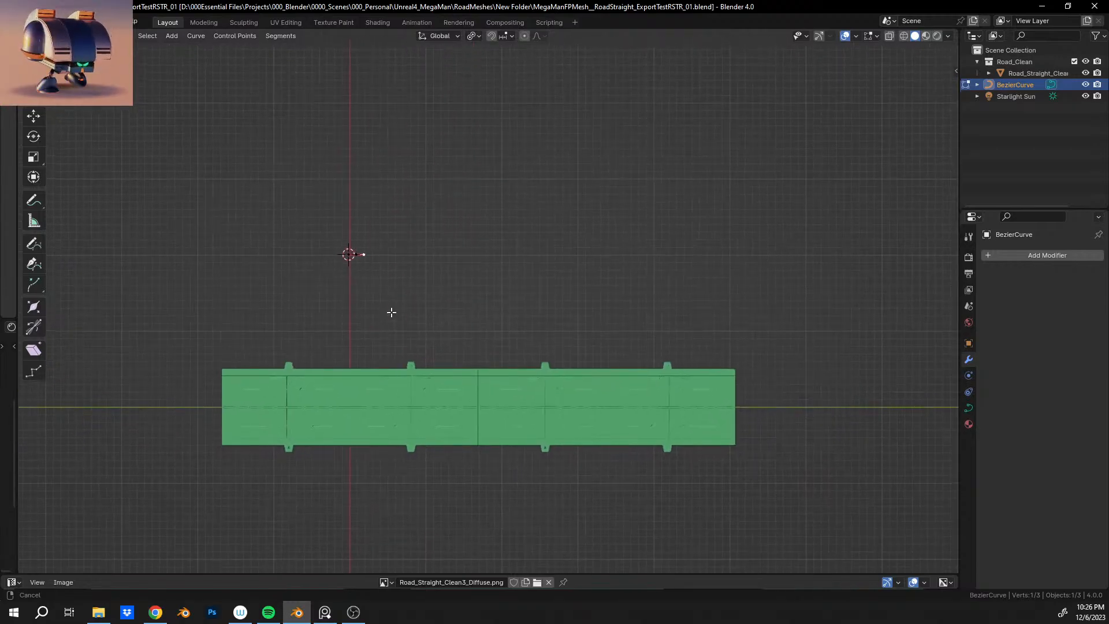
key("g")
key("x")
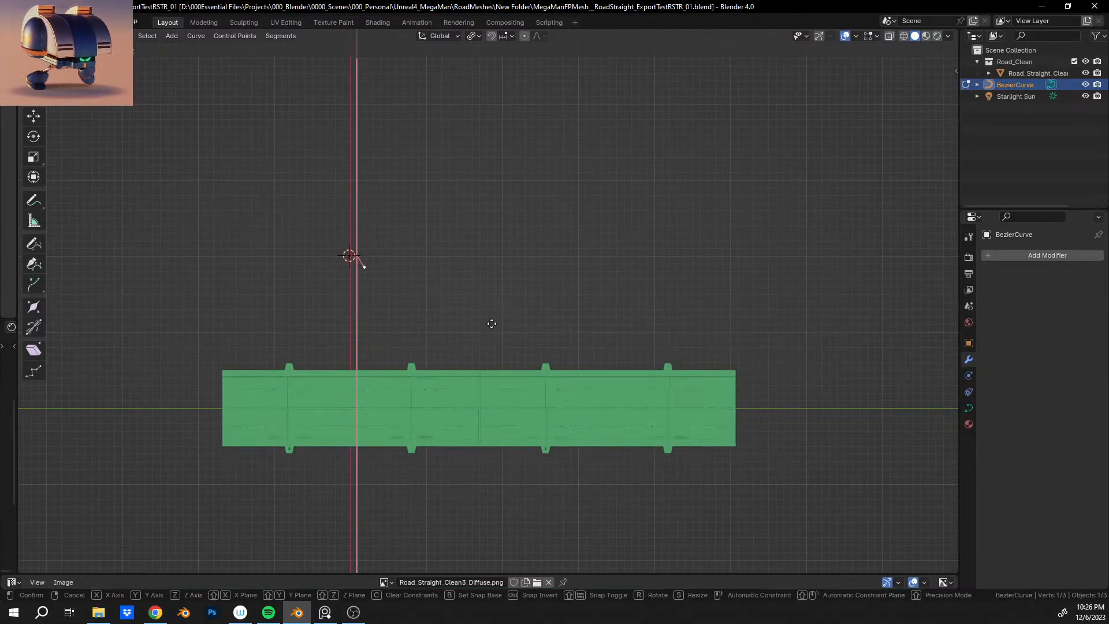
key("y")
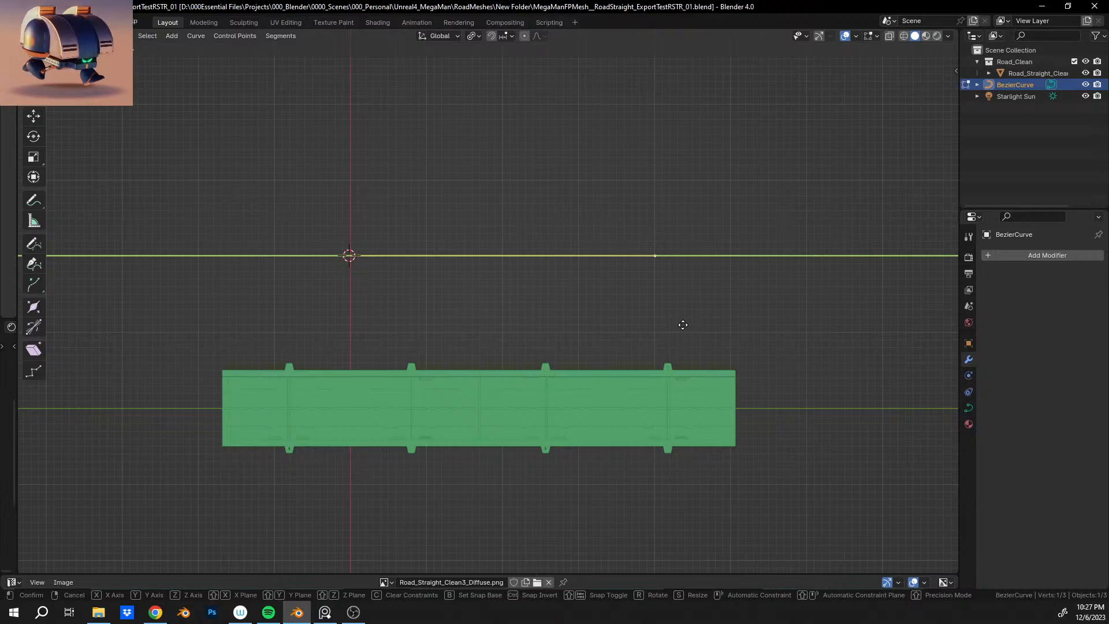
left_click(872, 327)
Move the control point and its short rear handle -16.486 m along Y to line up with the road's start.
left_click(339, 248, "shift")
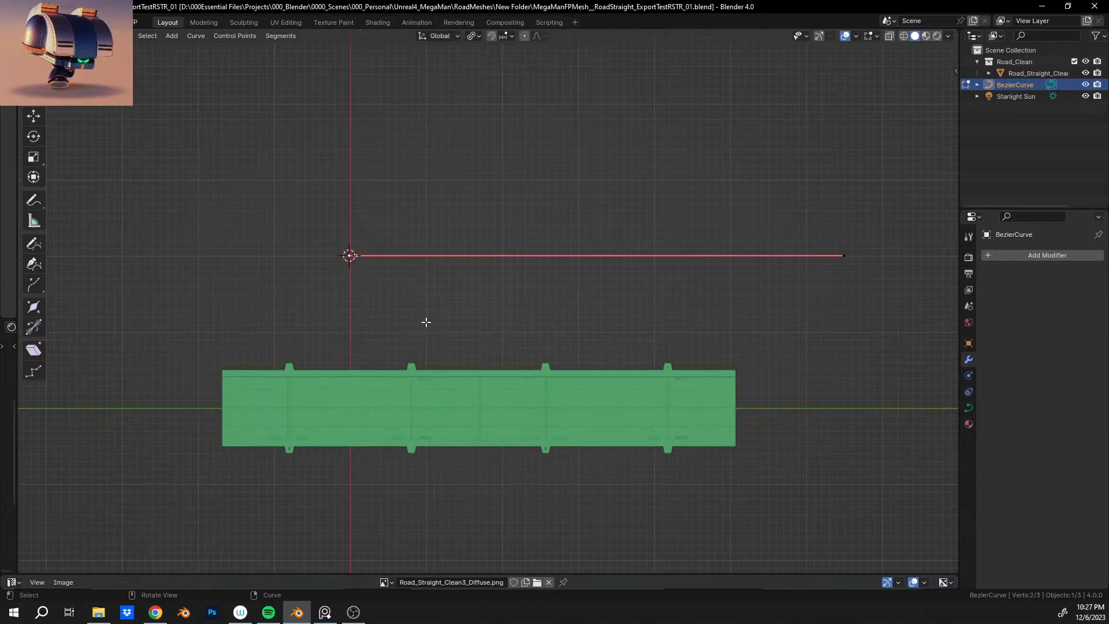
key("g")
key("y")
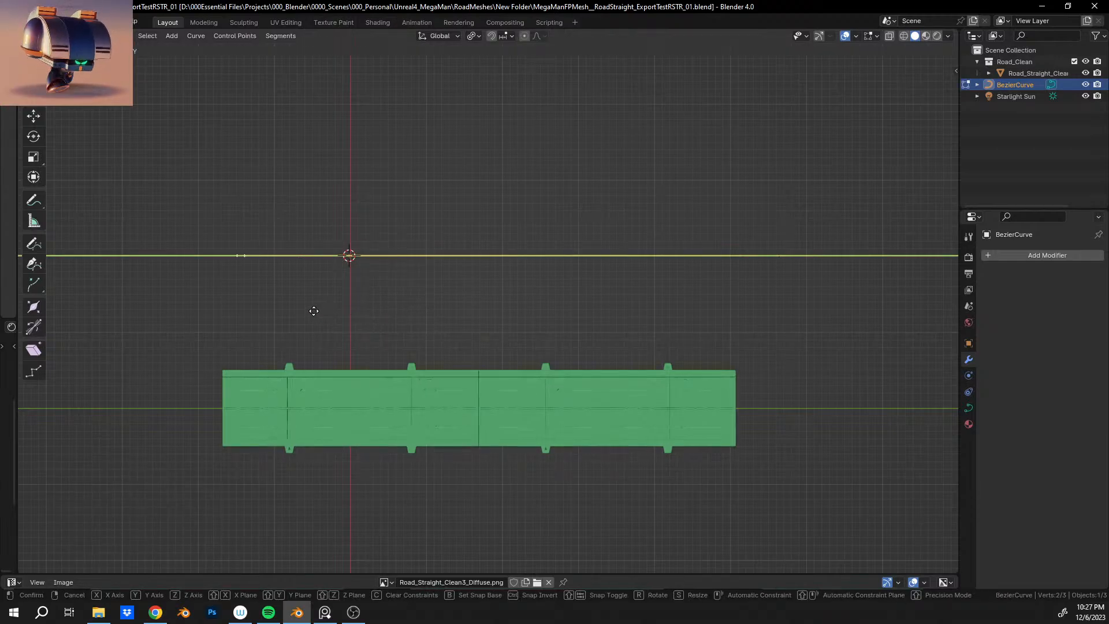
left_click(304, 311)
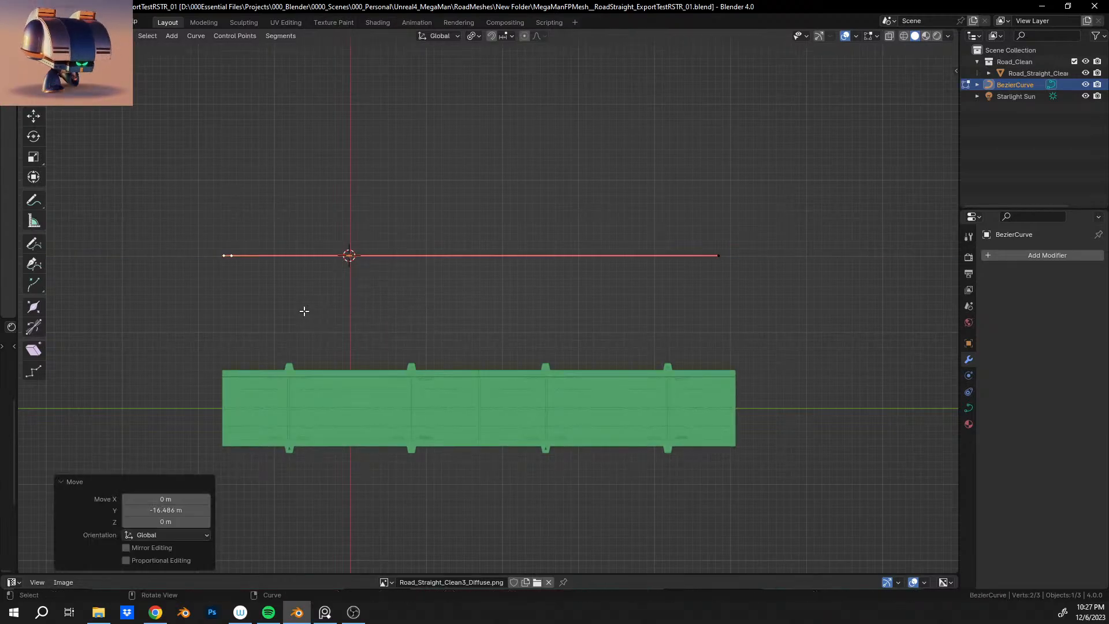
Move the end of the long forward handle 1.5954 m along Y toward the road's far end.
middle_click_drag(591, 341, 391, 361, "shift")
left_click_drag(447, 251, 587, 305)
key("g")
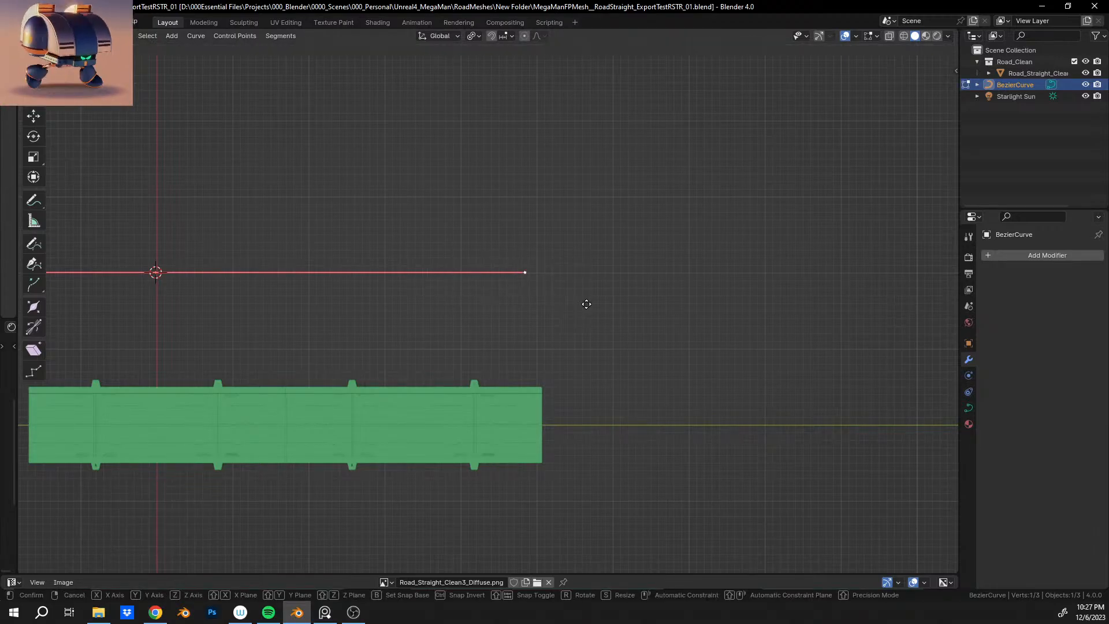
key("x")
key("x")
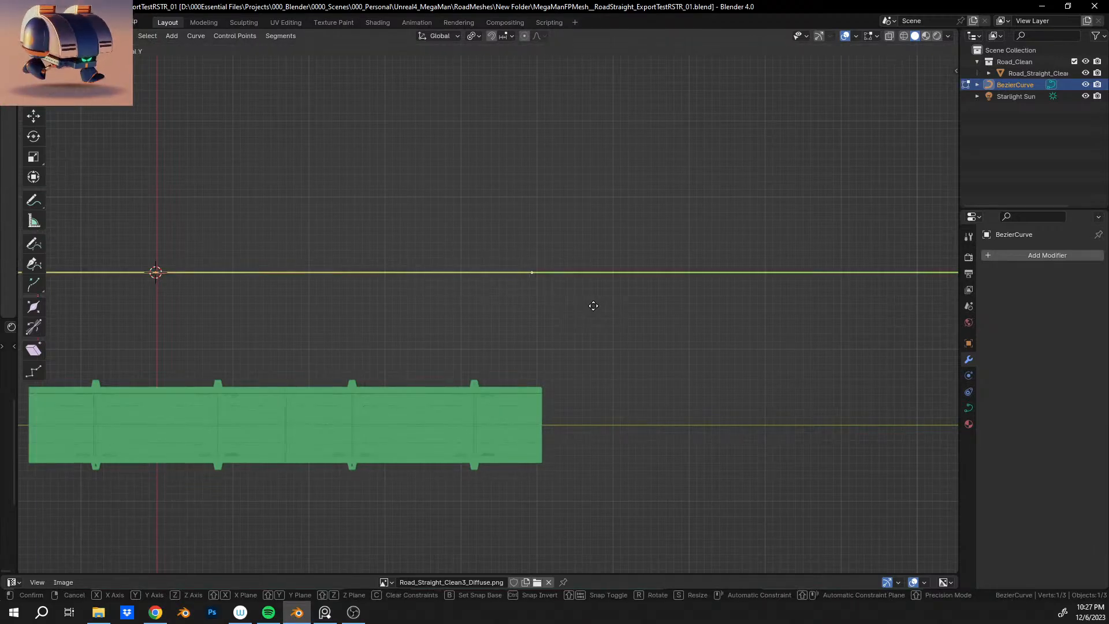
left_click(599, 309)
Try extruding a new curve point from the long handle's end, undo it, and undo the selection change.
scroll(513, 361, "down", 3)
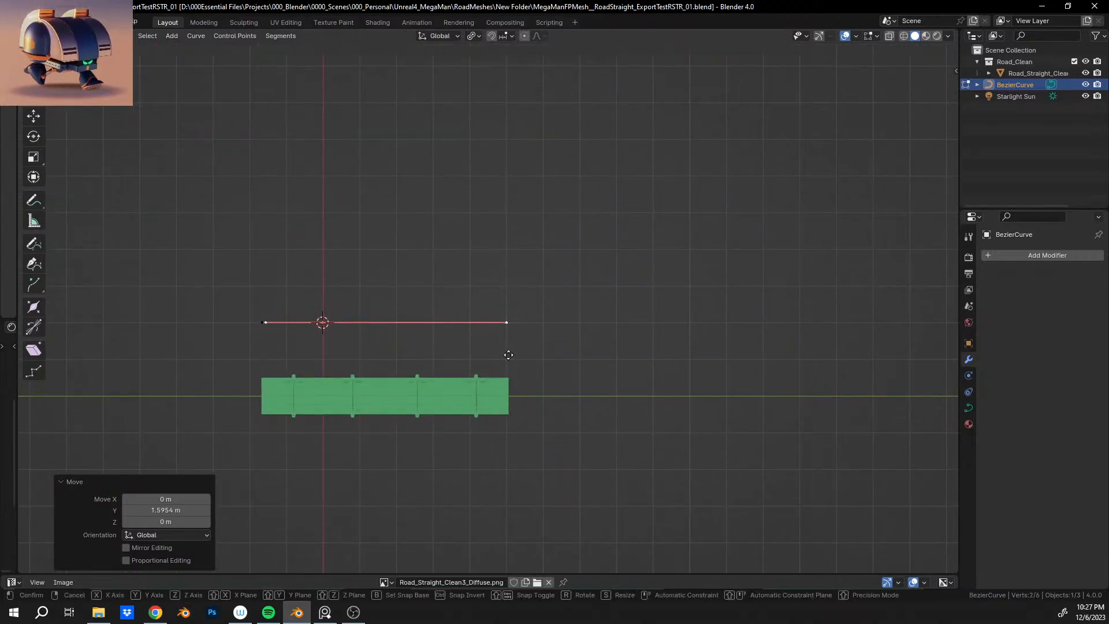
key("g")
left_click(624, 351)
key("ctrl+z")
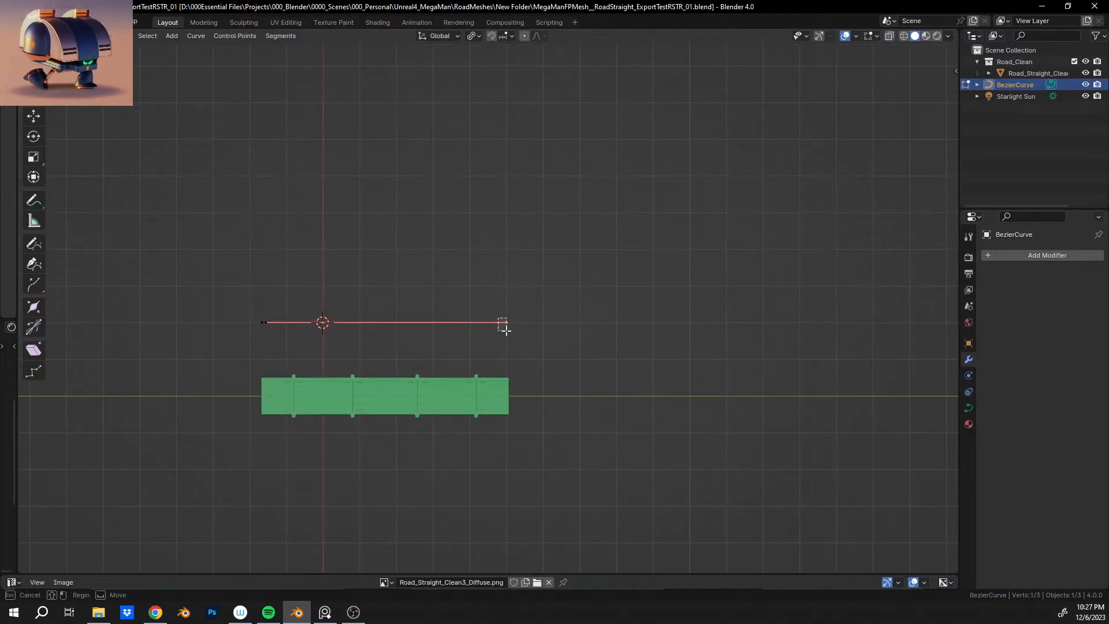
left_click(516, 329)
left_click_drag(480, 297, 559, 346)
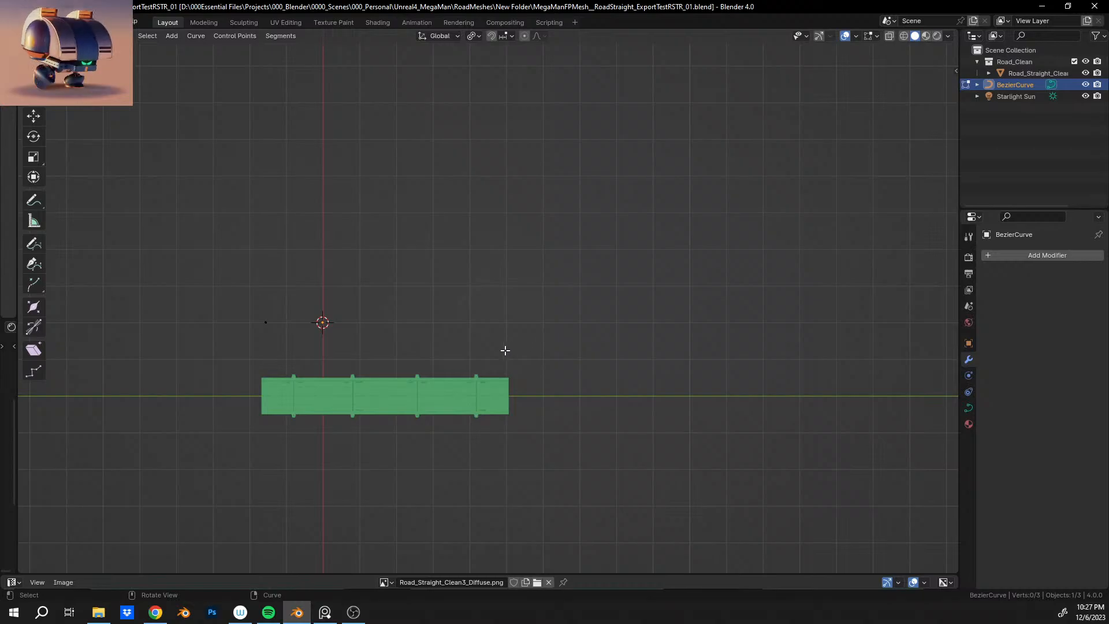
scroll(505, 349, "up", 4)
middle_click_drag(490, 366, 500, 343, "shift")
key("ctrl+z")
Extrude the curve 65.843 m along Y to add a second control point beside the road's far end.
scroll(500, 343, "up", 10)
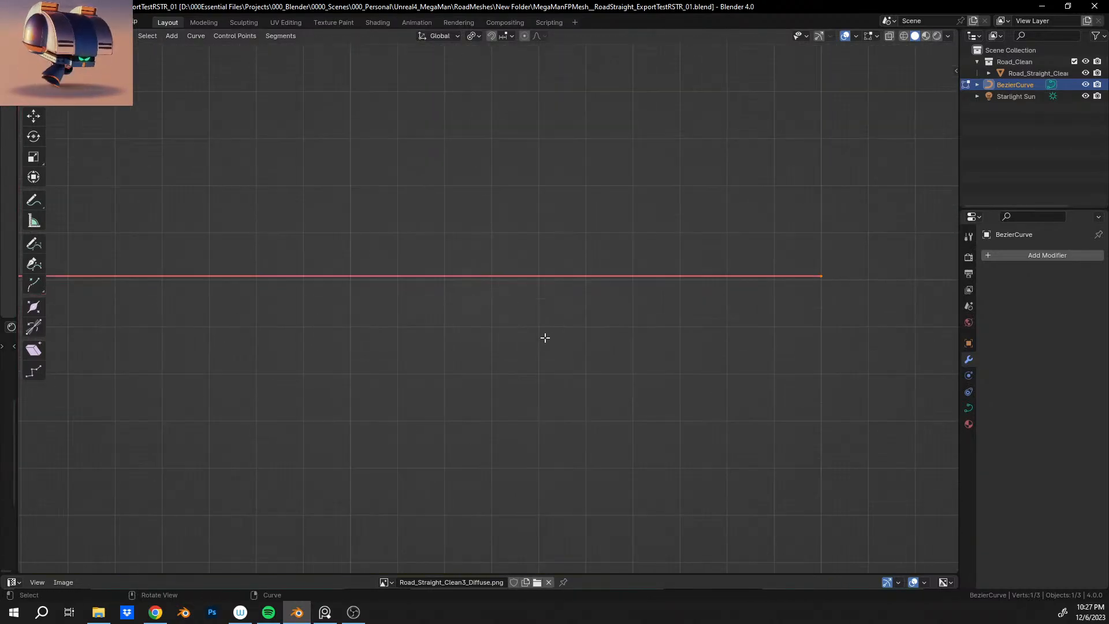
left_click_drag(745, 259, 912, 361)
scroll(829, 343, "down", 5)
scroll(816, 347, "up", 4)
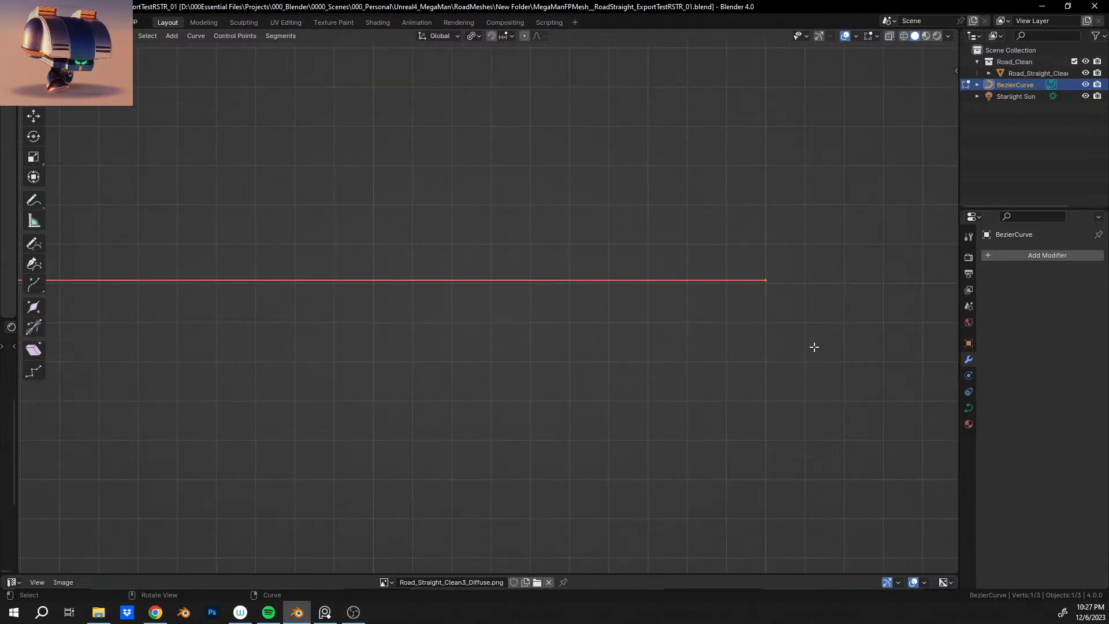
scroll(800, 350, "down", 7)
scroll(745, 362, "down", 4)
scroll(746, 361, "up", 3)
key("e")
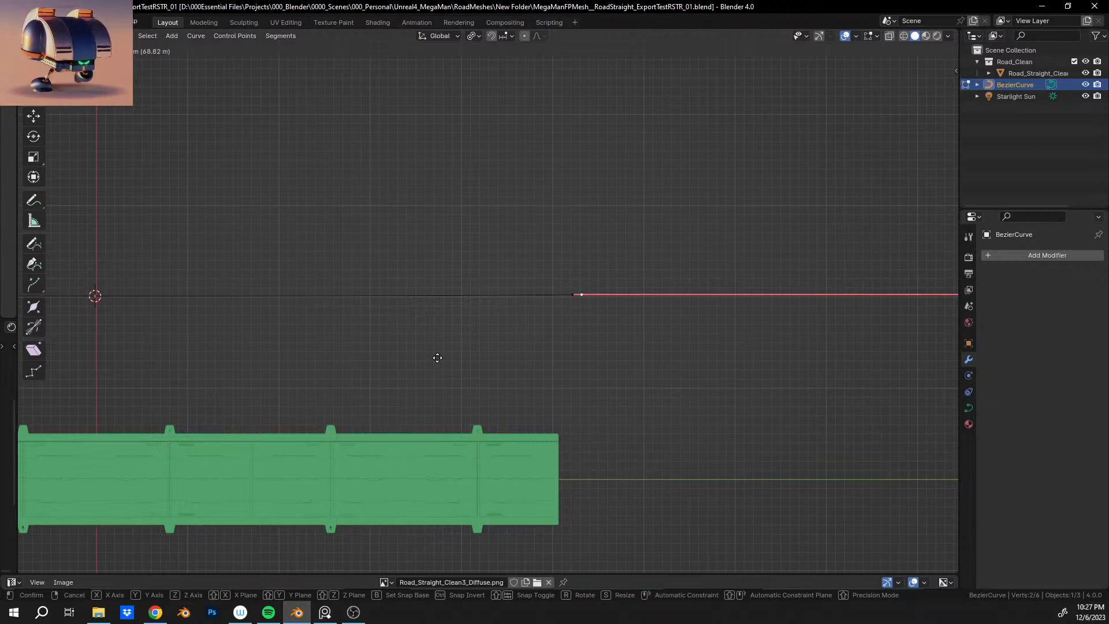
key("y")
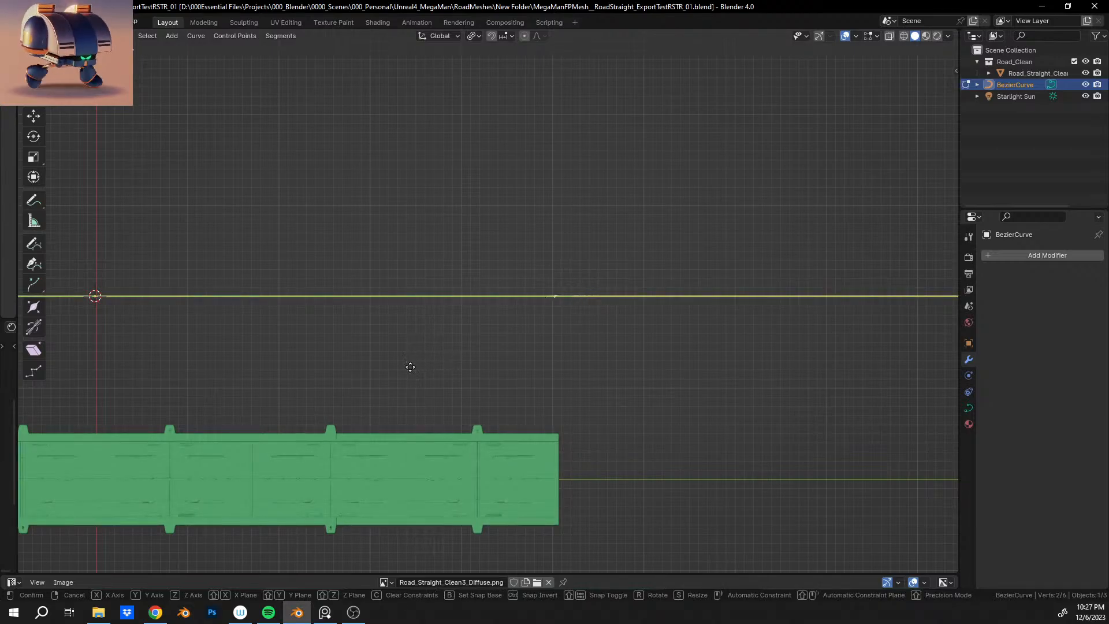
left_click(410, 366)
Try rotating the extruded point's handle, undo back past the extrusion, and redo the extrusion.
middle_click_drag(586, 319, 293, 317, "shift")
key("r")
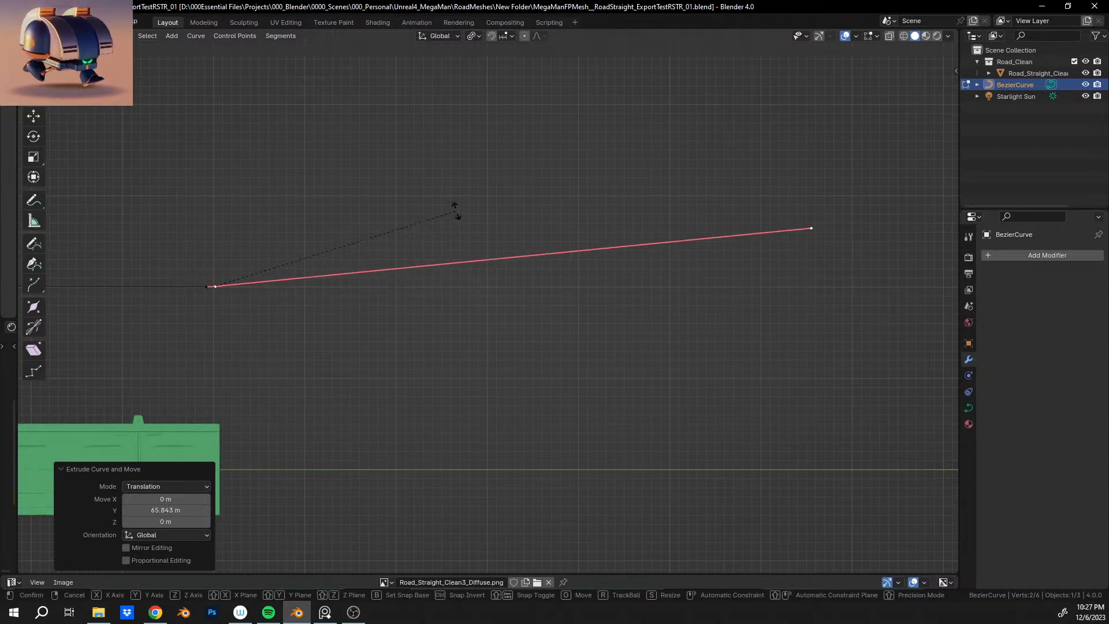
left_click(396, 166)
key("ctrl+z")
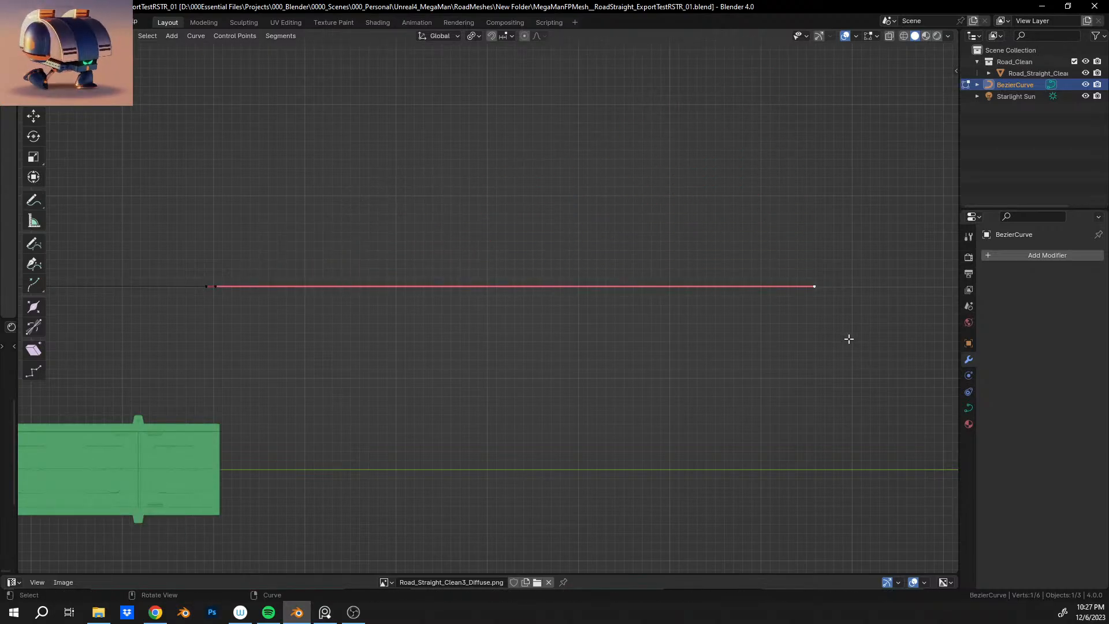
scroll(381, 305, "up", 3)
scroll(381, 305, "up", 4)
key("ctrl+z")
key("ctrl+z")
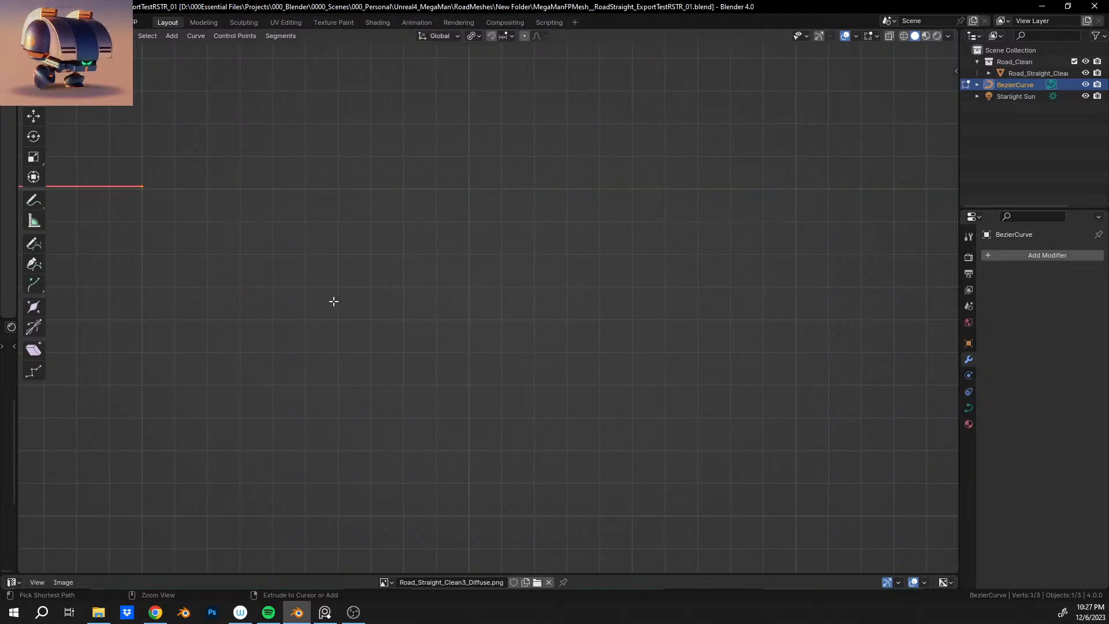
scroll(254, 269, "down", 1)
middle_click_drag(239, 275, 788, 376, "shift")
scroll(769, 369, "down", 6)
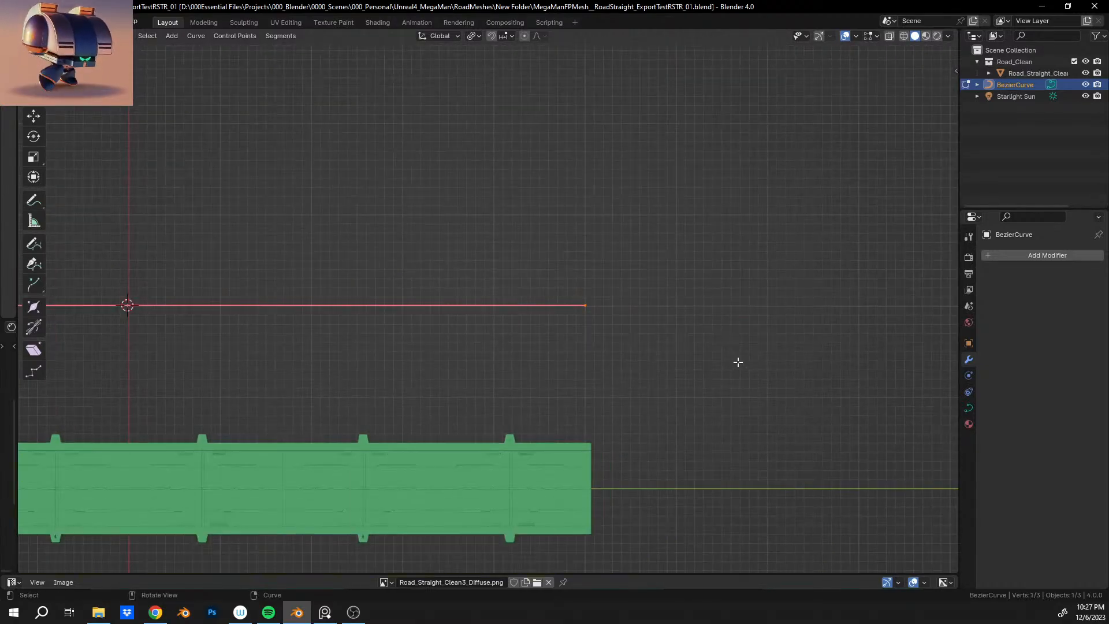
key("ctrl+shift+z")
middle_click_drag(642, 377, 355, 384, "shift")
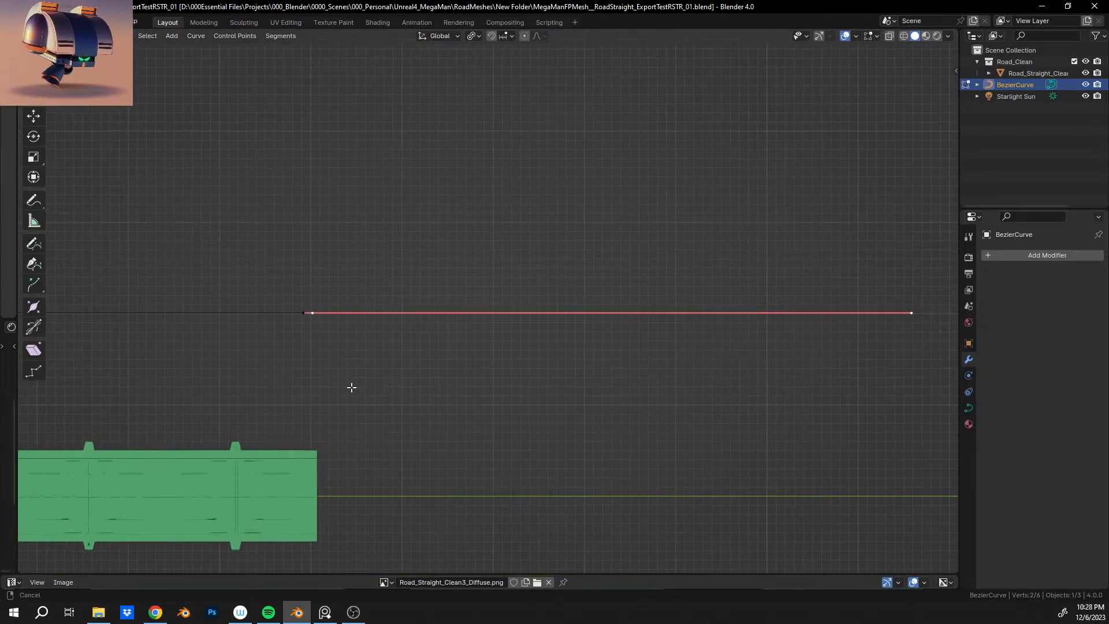
scroll(289, 370, "up", 3)
left_click(185, 321)
scroll(346, 356, "down", 4)
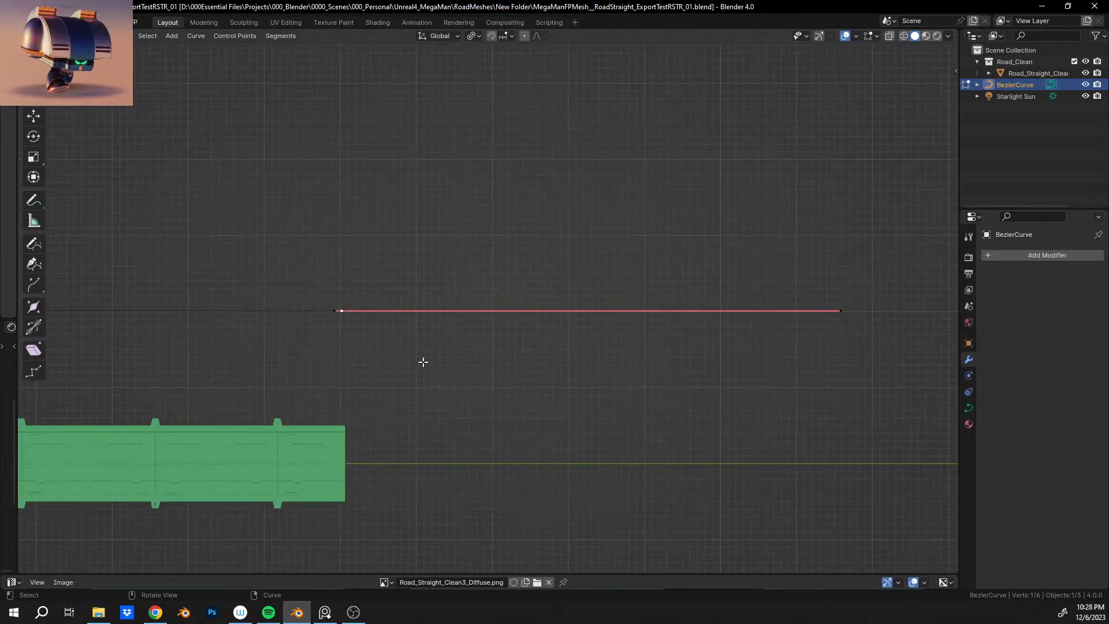
scroll(434, 361, "up", 1)
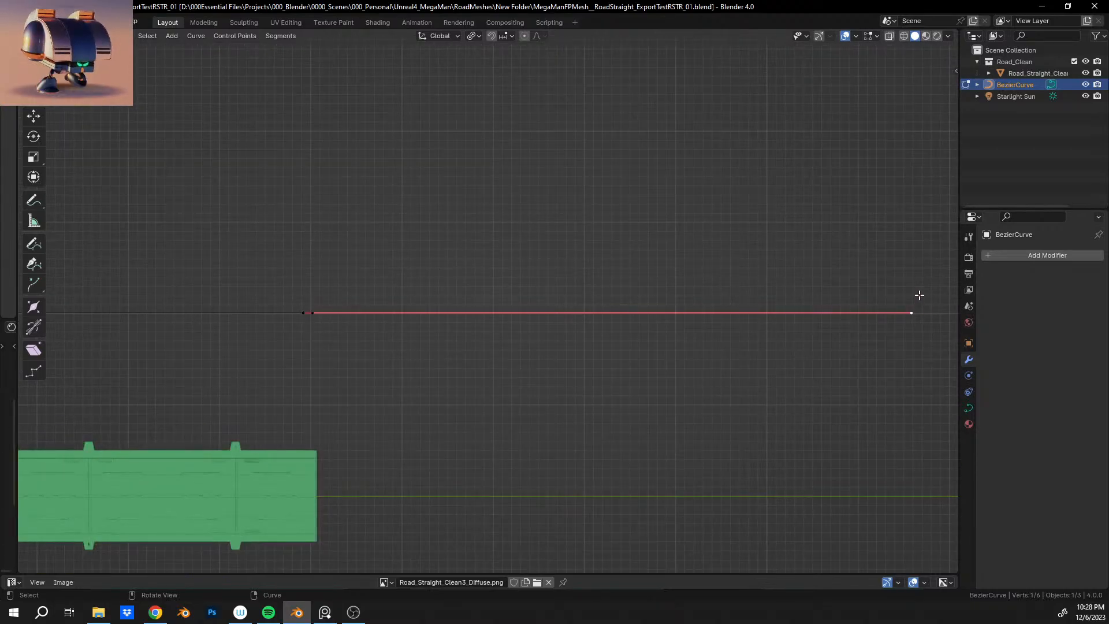
key("g")
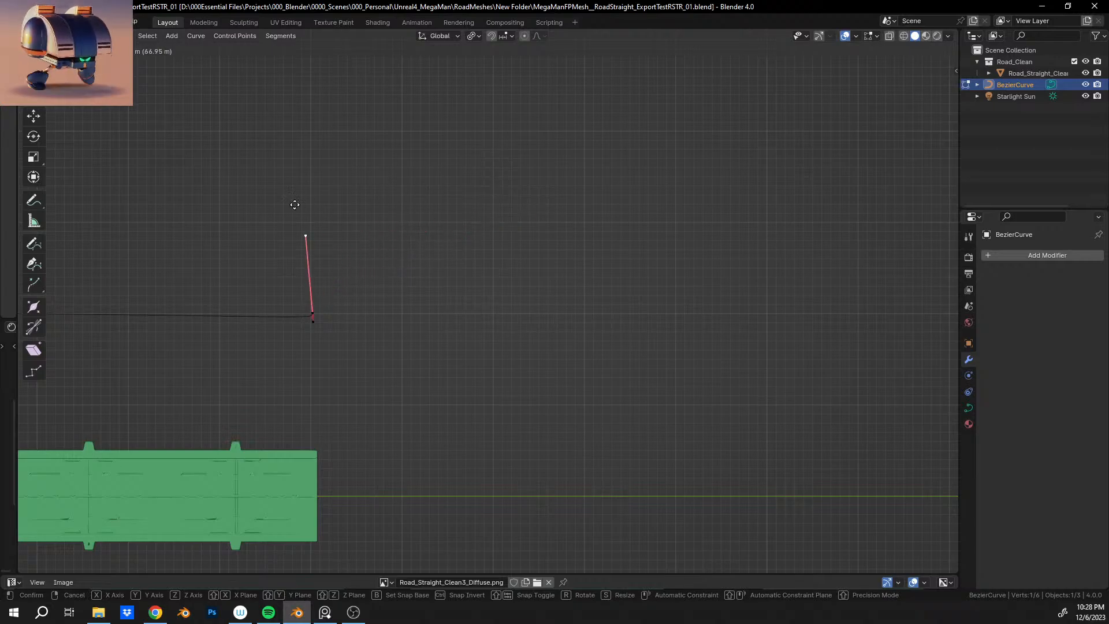
right_click(549, 248)
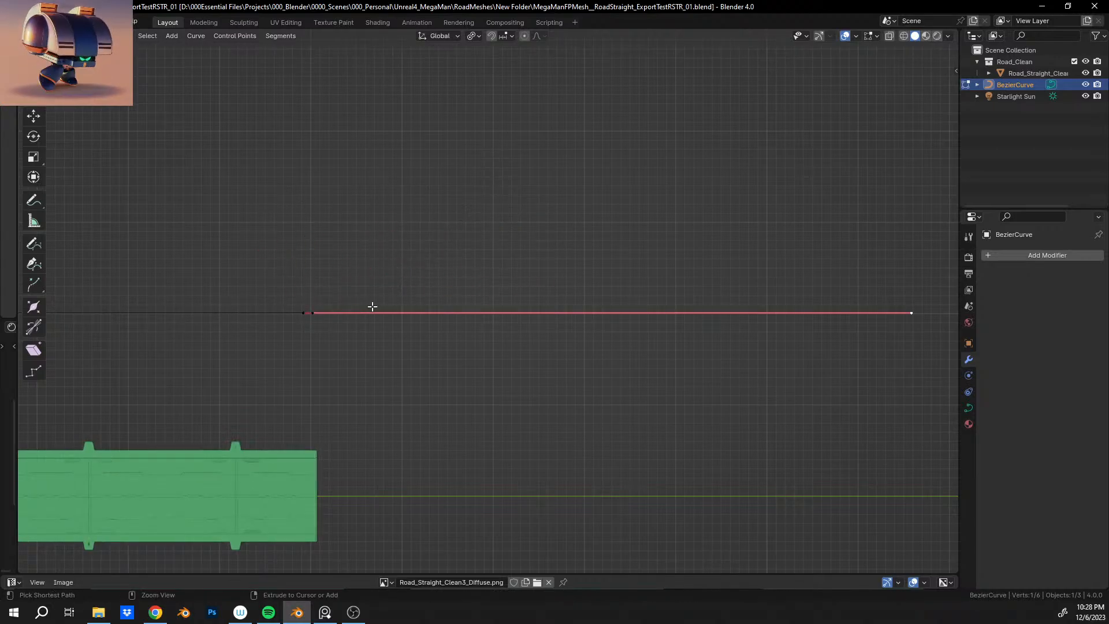
Reposition the rear handle of the extruded control point toward the road so its handle line slopes away from the road.
left_click(306, 311)
key("g")
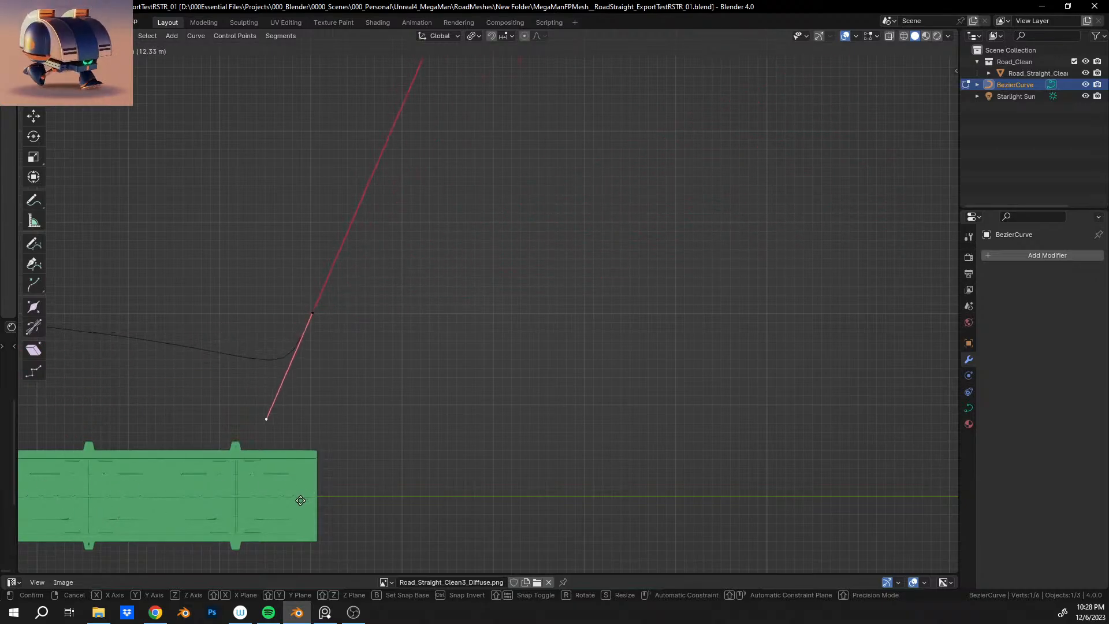
left_click(276, 395)
Move the extruded control point with its handles 63.373 m along Y, beyond the road's far end.
left_click(313, 313)
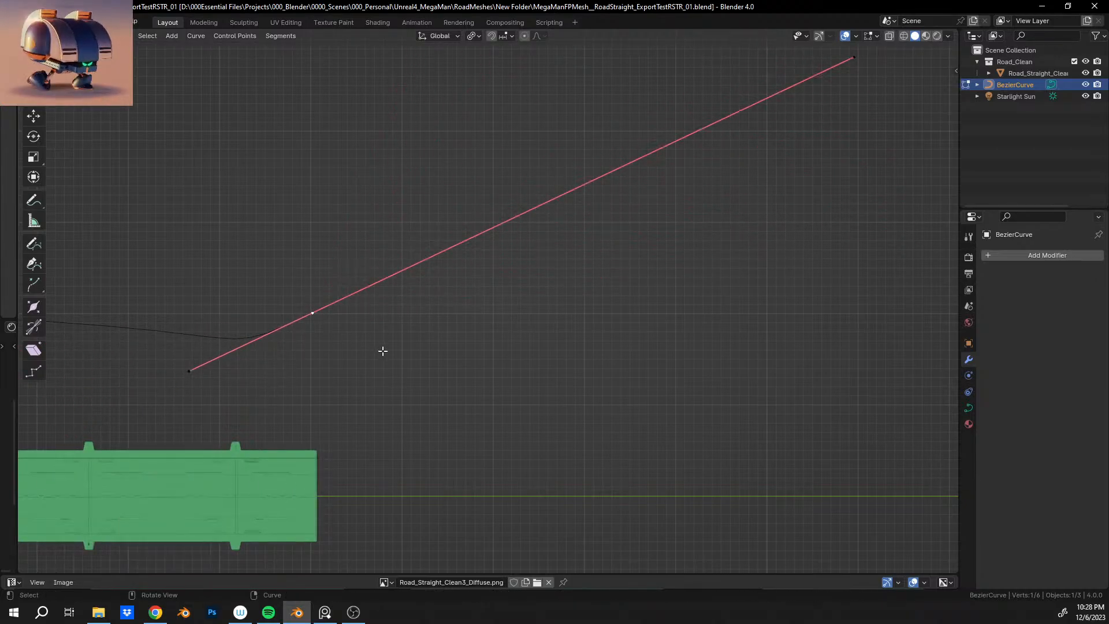
key("g")
key("y")
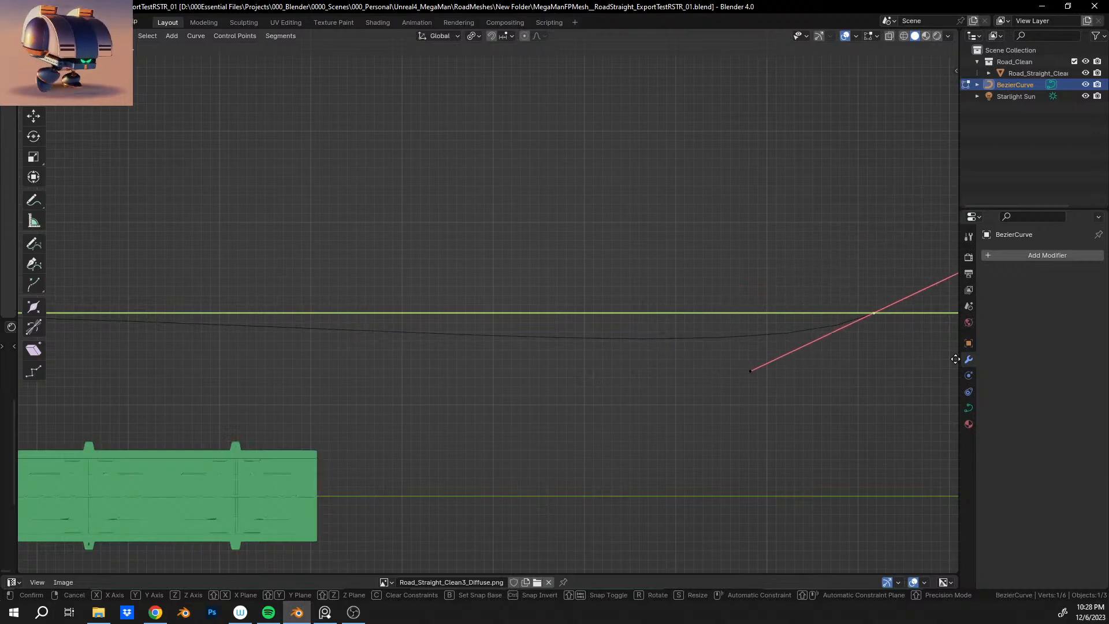
left_click(12, 356)
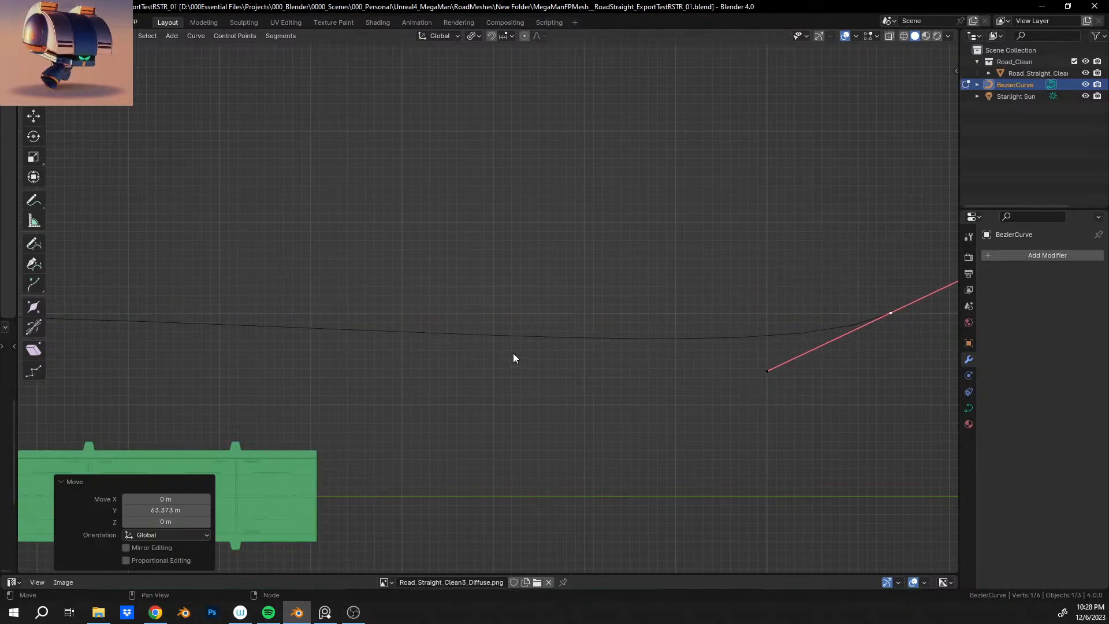
Move the curve's far control point with its handles along X, slightly away from the road's side.
middle_click_drag(519, 379, 503, 337, "shift")
scroll(512, 314, "down", 7)
scroll(503, 337, "up", 3)
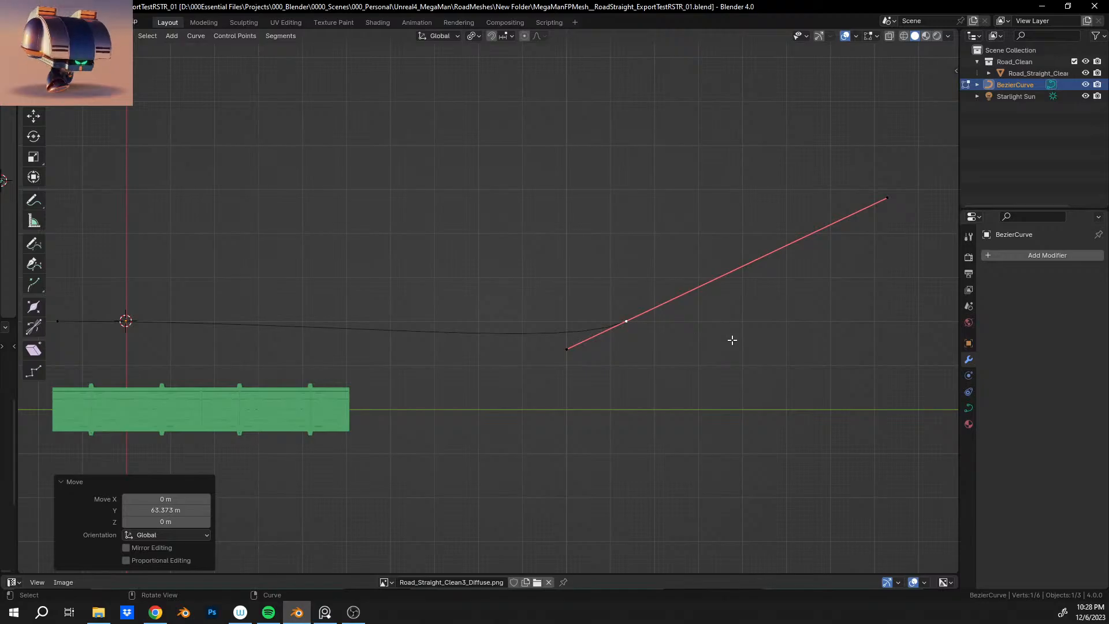
key("g")
key("y")
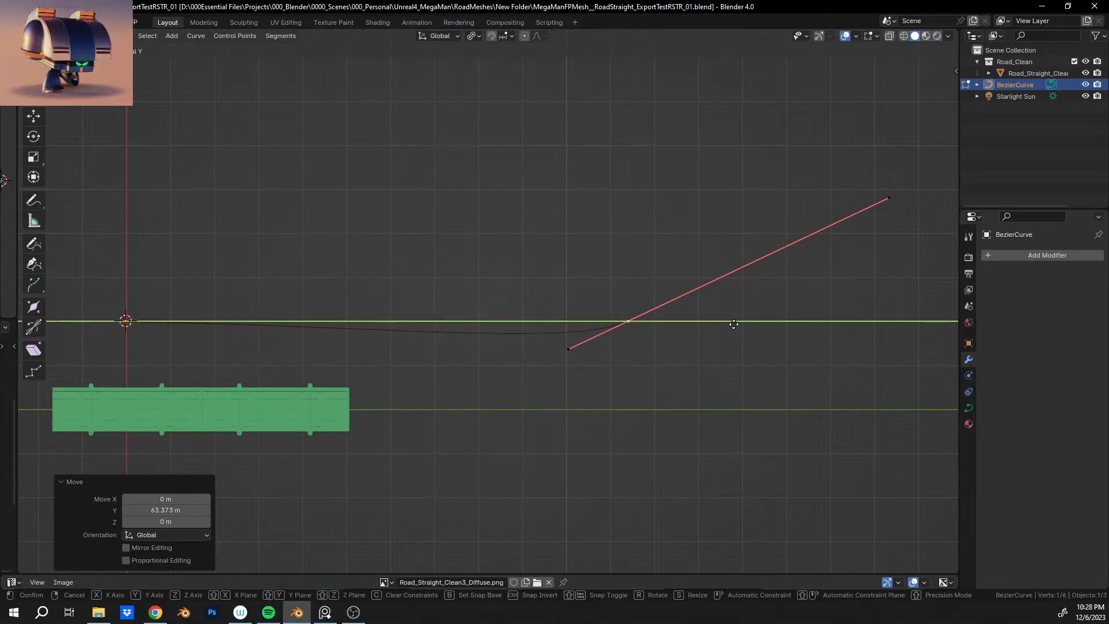
key("x")
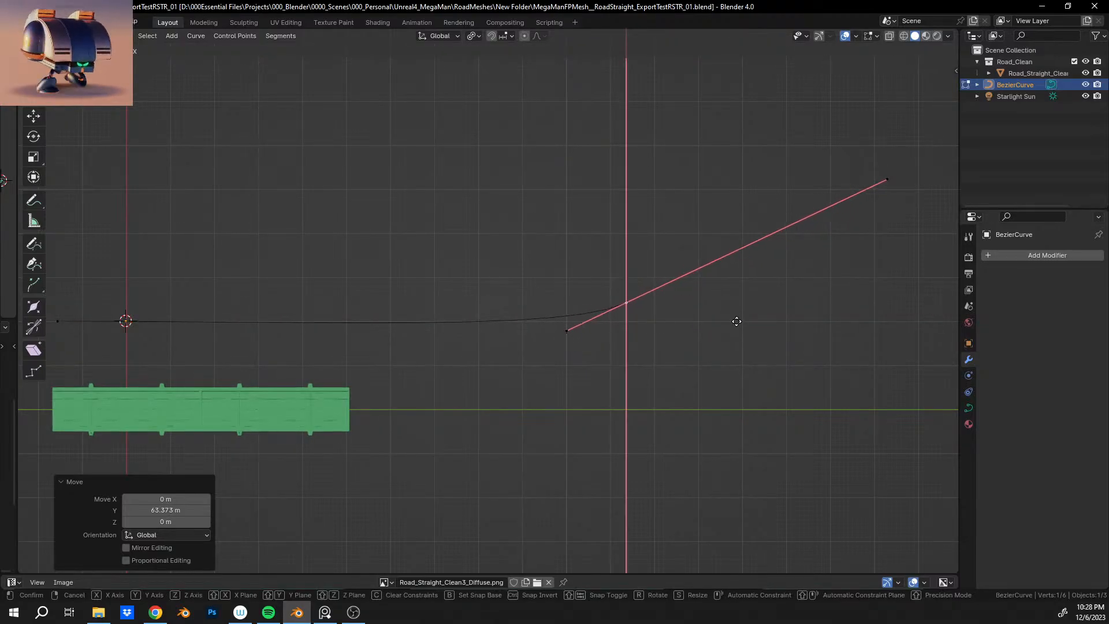
key("Escape")
Move the far control point's rear handle 39.515 m in X and -36.102 m in Y to steepen the bend.
left_click(570, 331)
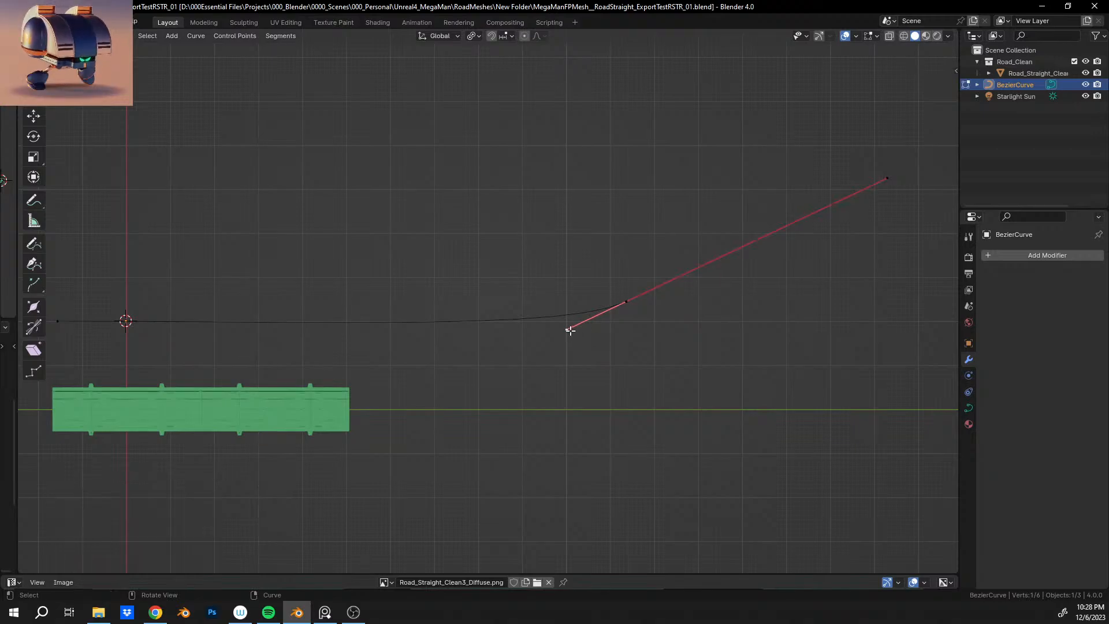
key("g")
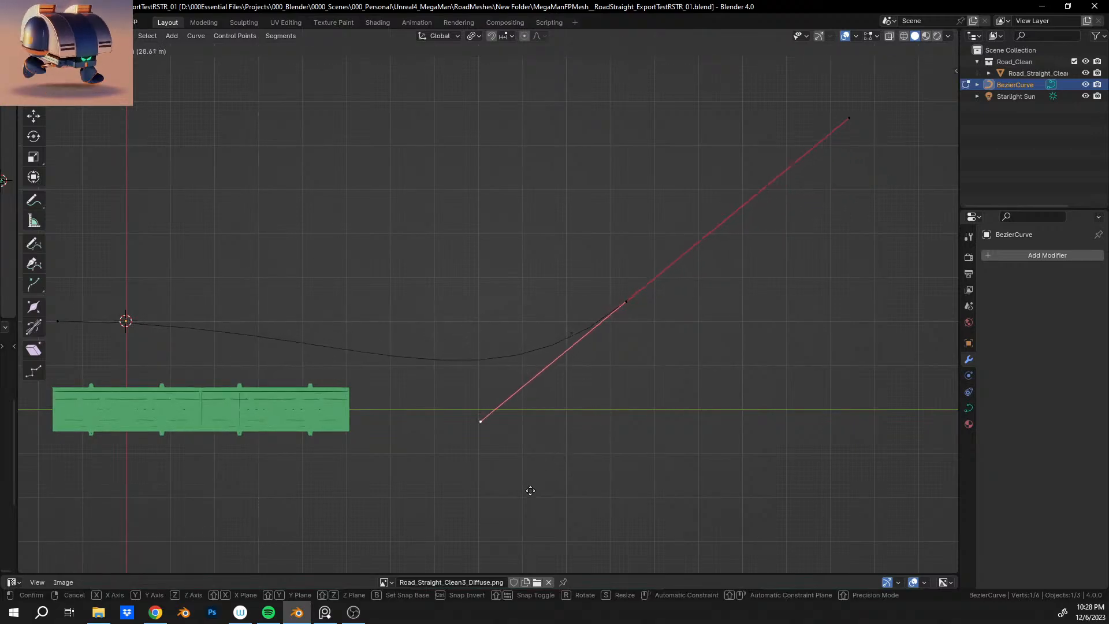
left_click(461, 570)
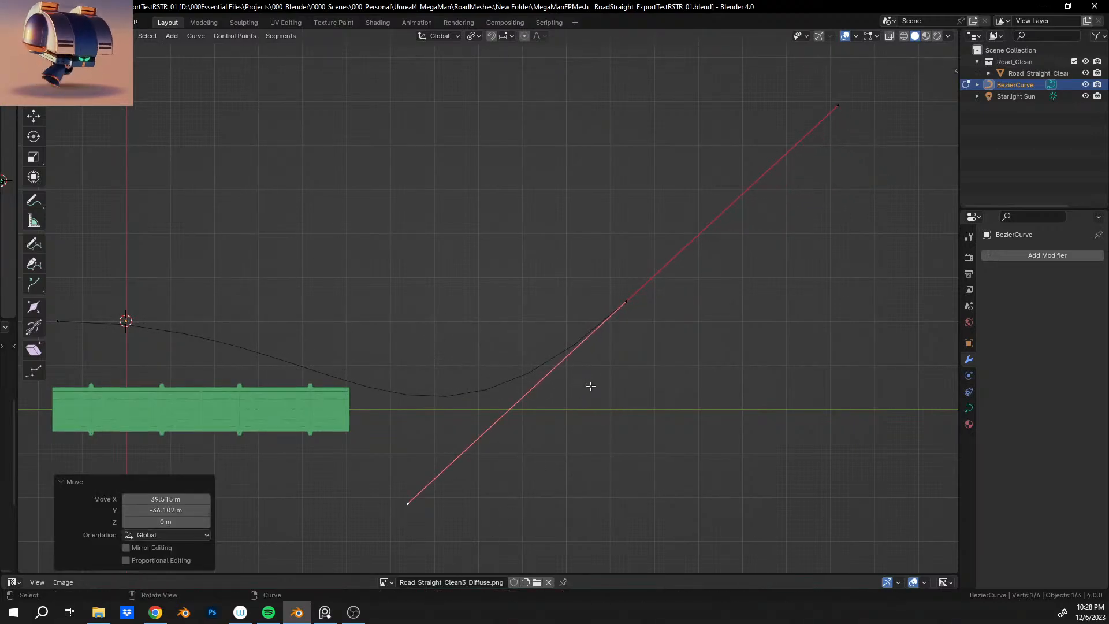
Move the far control point with its handles -35.446 m in X and 91.896 m in Y, well beyond the road's end.
left_click(635, 307)
key("g")
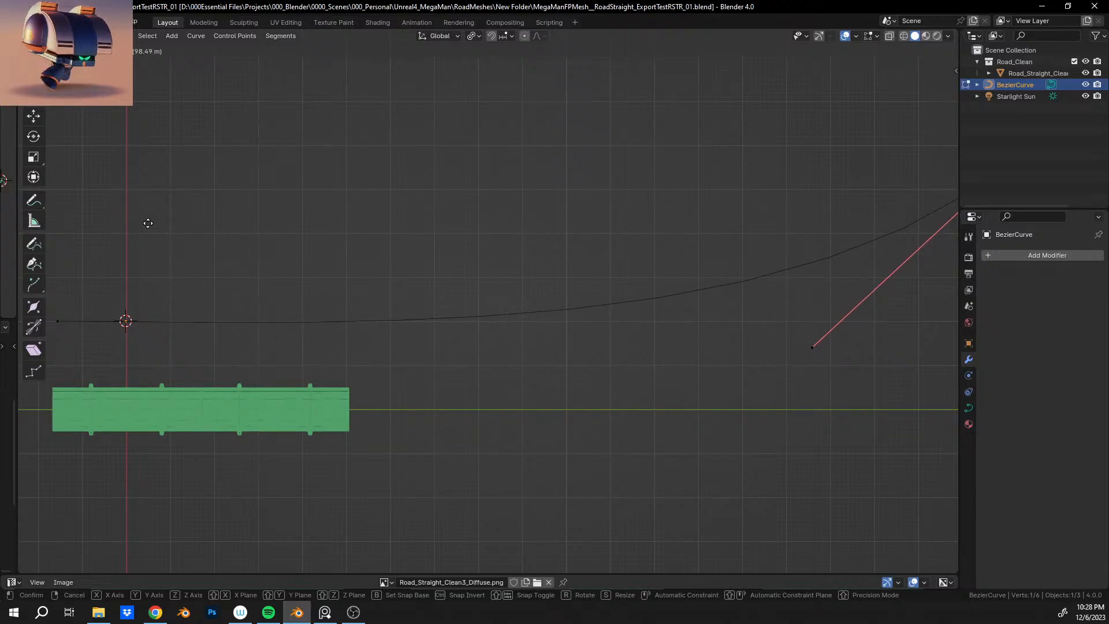
left_click(147, 223)
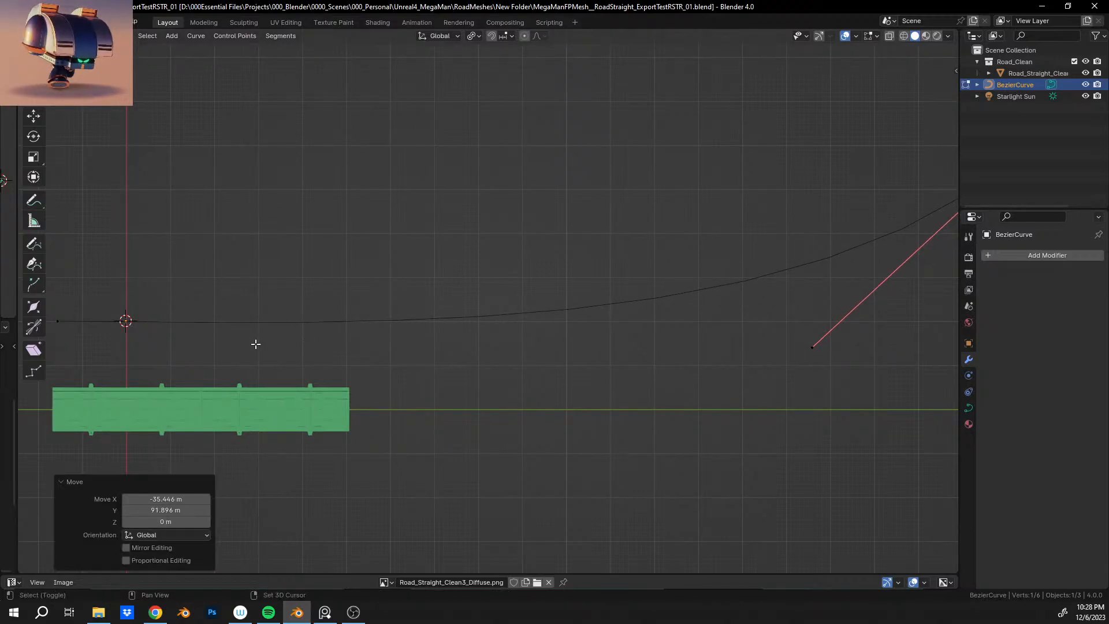
Examine how straight the curve runs alongside the road, particularly near the road's far end.
middle_click_drag(255, 344, 484, 328, "shift")
scroll(475, 341, "up", 6)
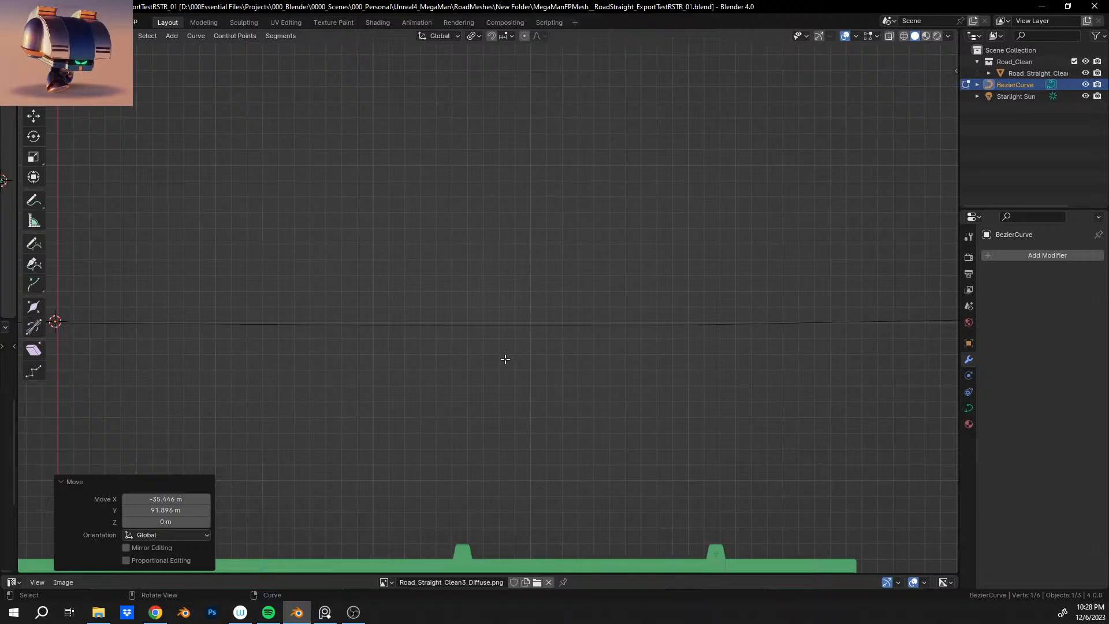
scroll(346, 309, "up", 5)
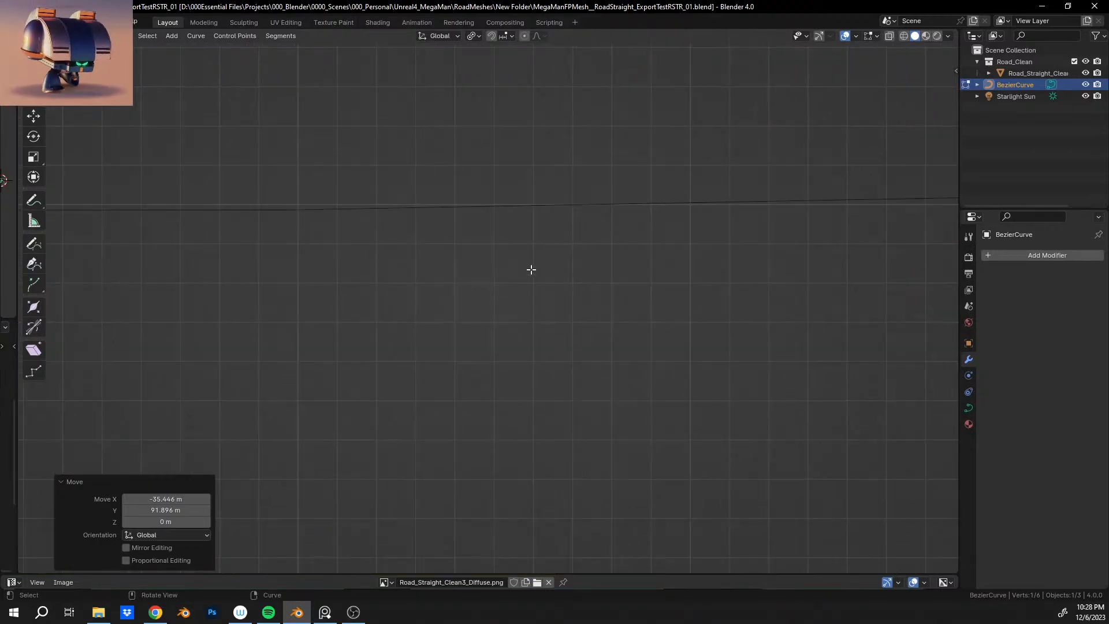
middle_click_drag(531, 270, 445, 347, "shift")
scroll(447, 346, "up", 7)
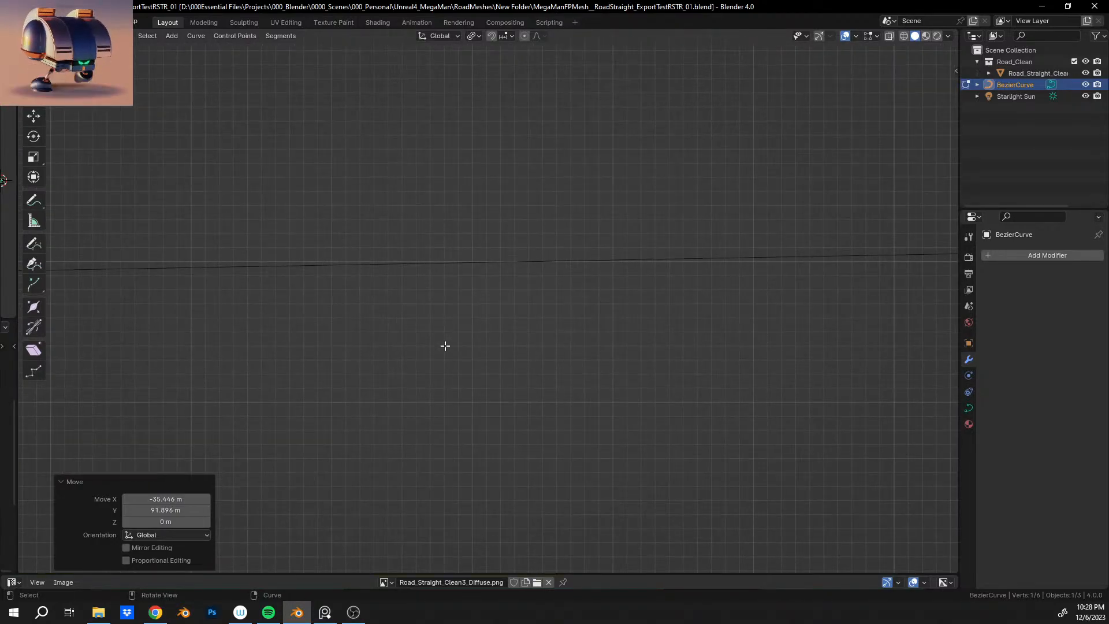
scroll(445, 345, "down", 4)
scroll(537, 361, "up", 3)
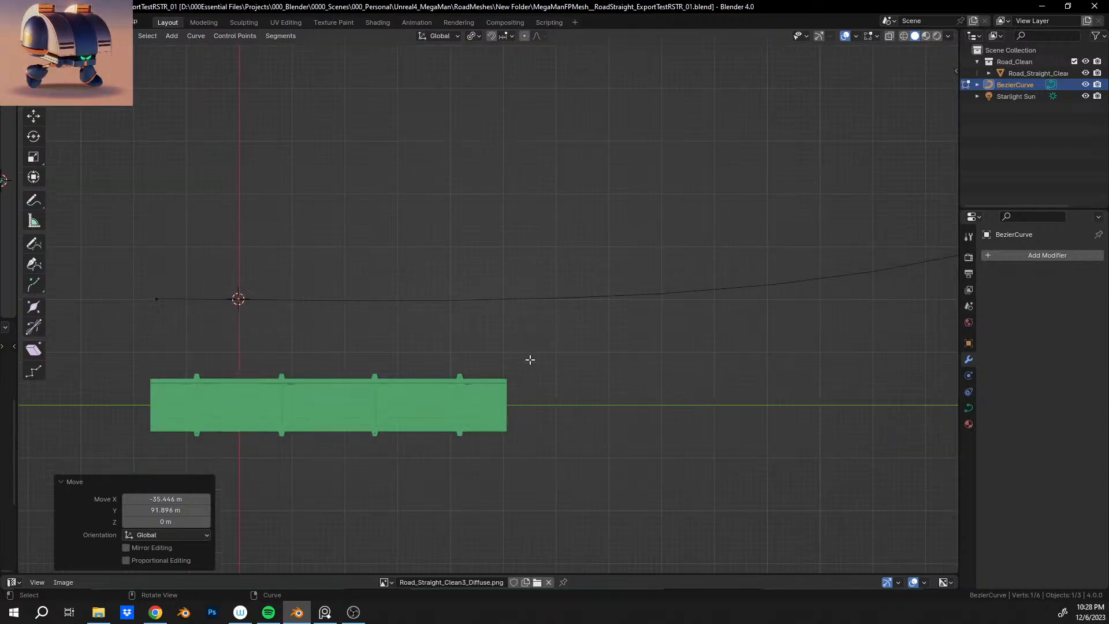
scroll(530, 359, "down", 4)
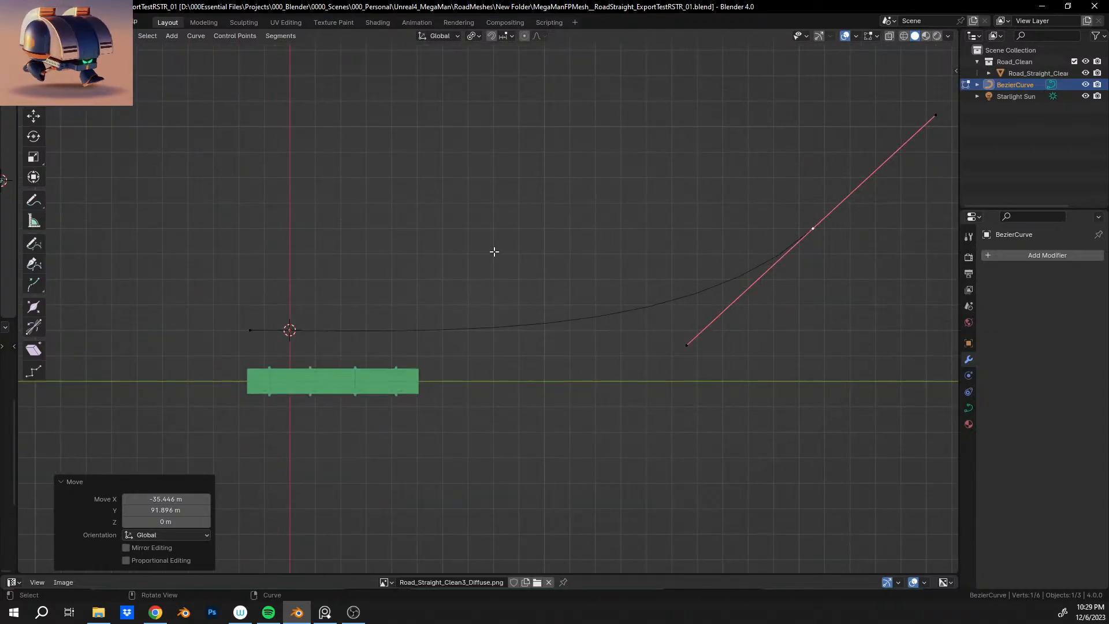
Scale the far control point's handles to 0.441 and move the point 22.458 m in X and -53.537 m in Y.
key("s")
left_click(671, 245)
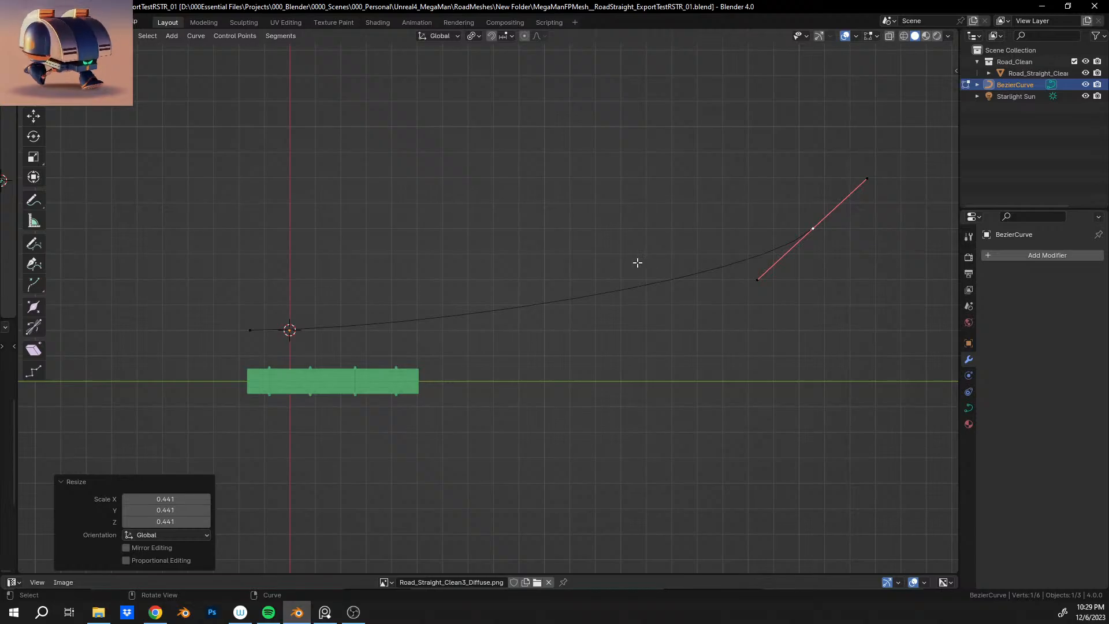
key("g")
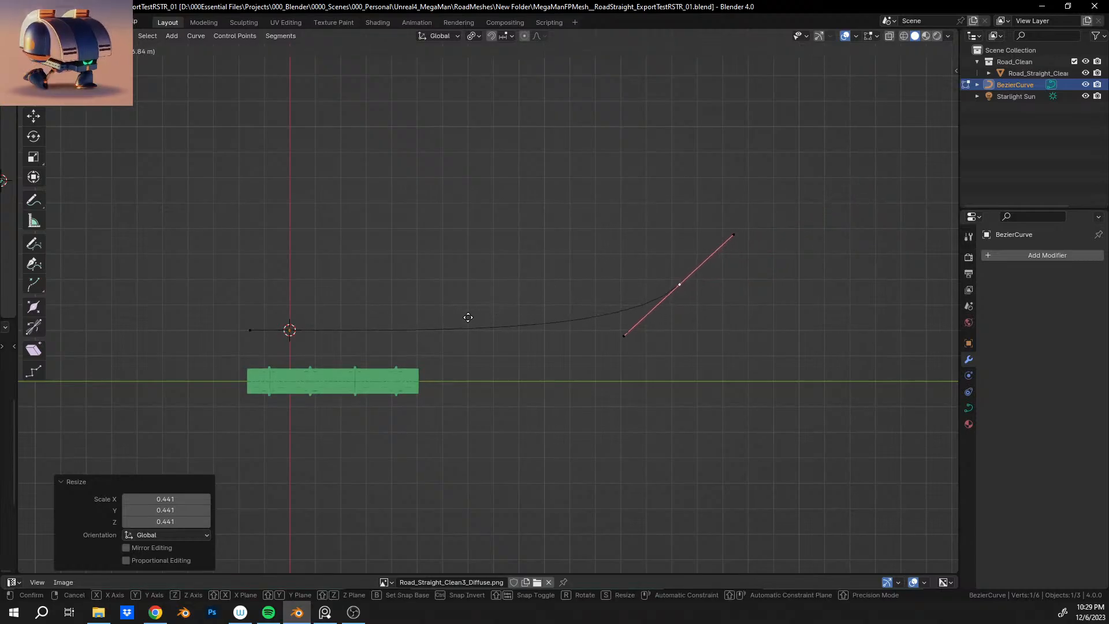
left_click(465, 319)
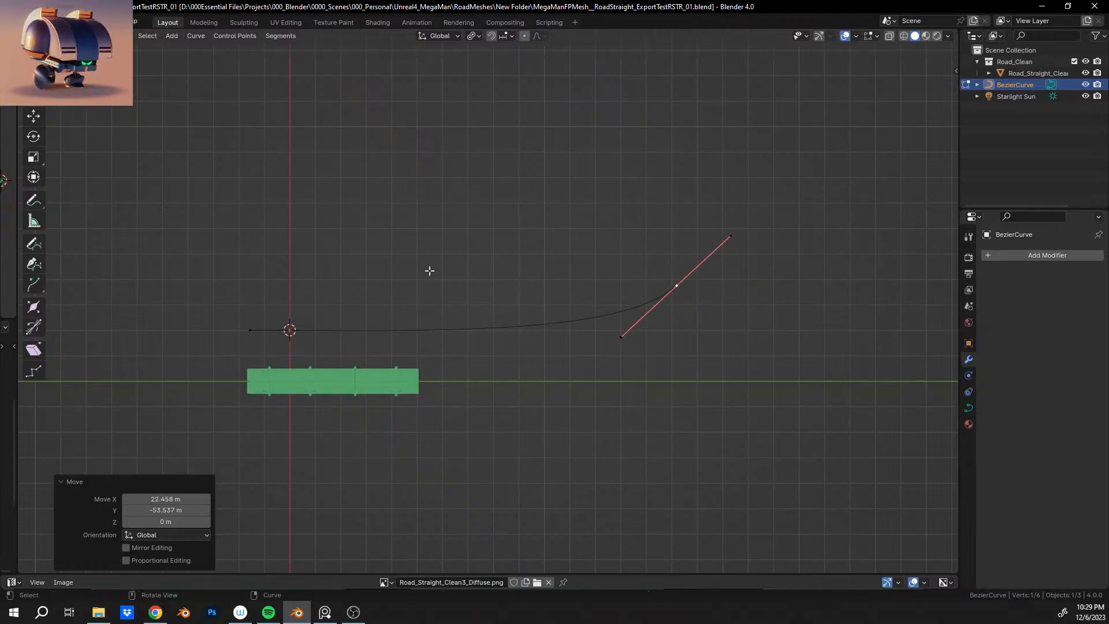
Rotate the far control point's handles -47.1° to stand perpendicular to the road and scale them by 1.665.
key("r")
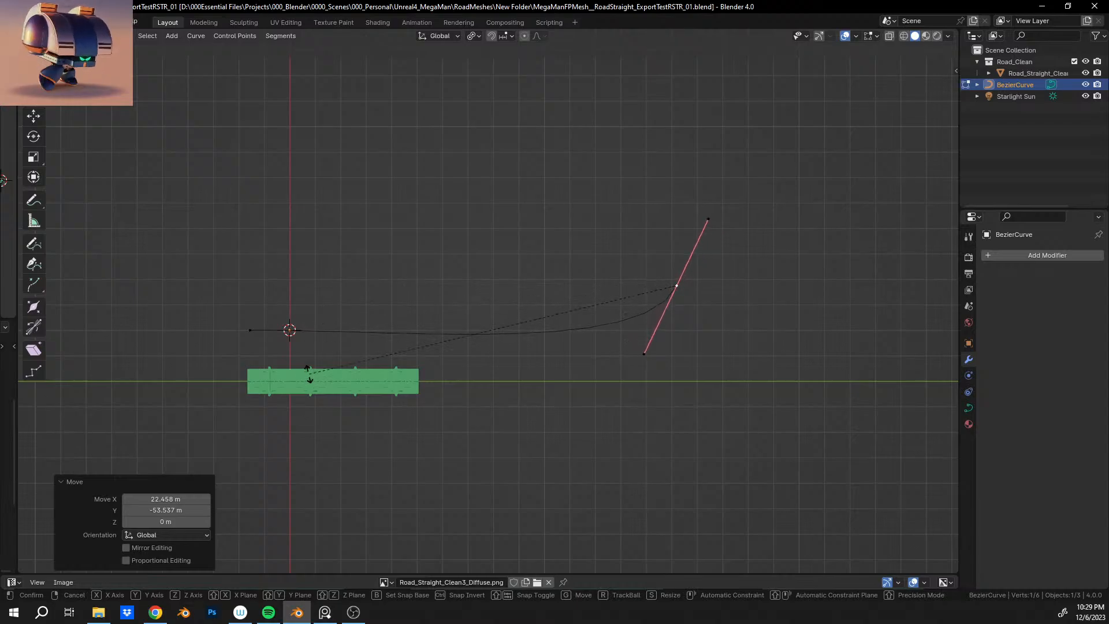
left_click(398, 511)
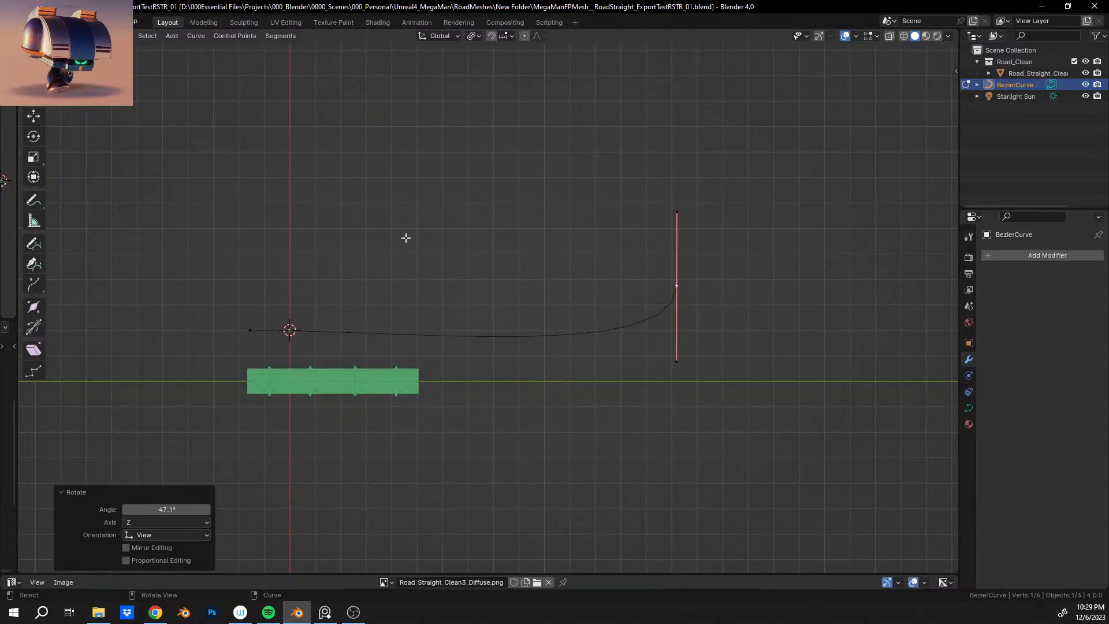
key("s")
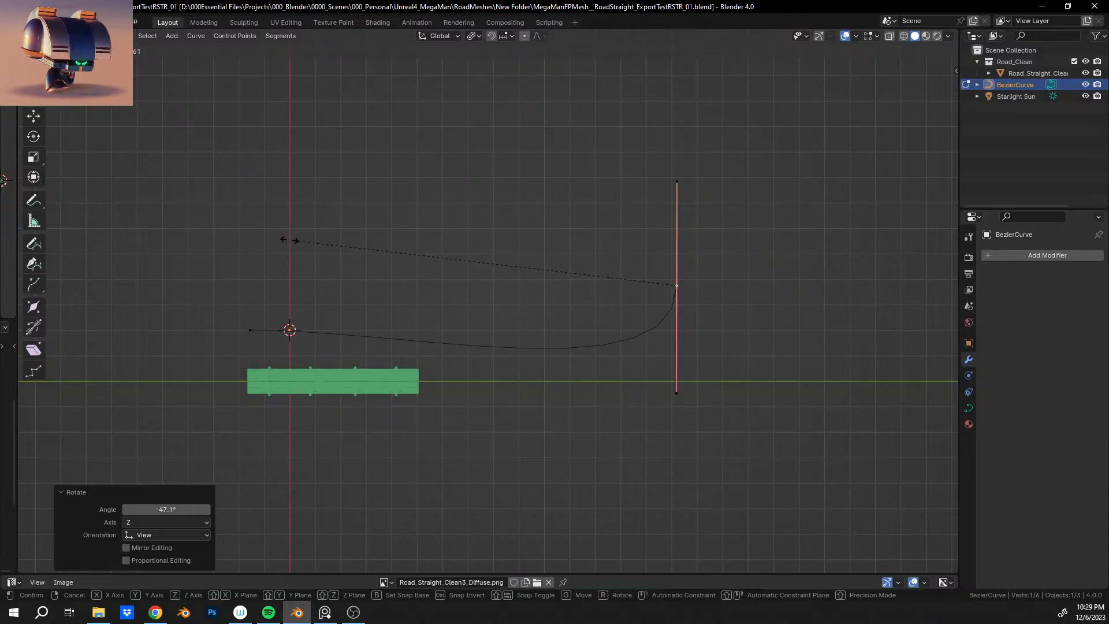
left_click(222, 239)
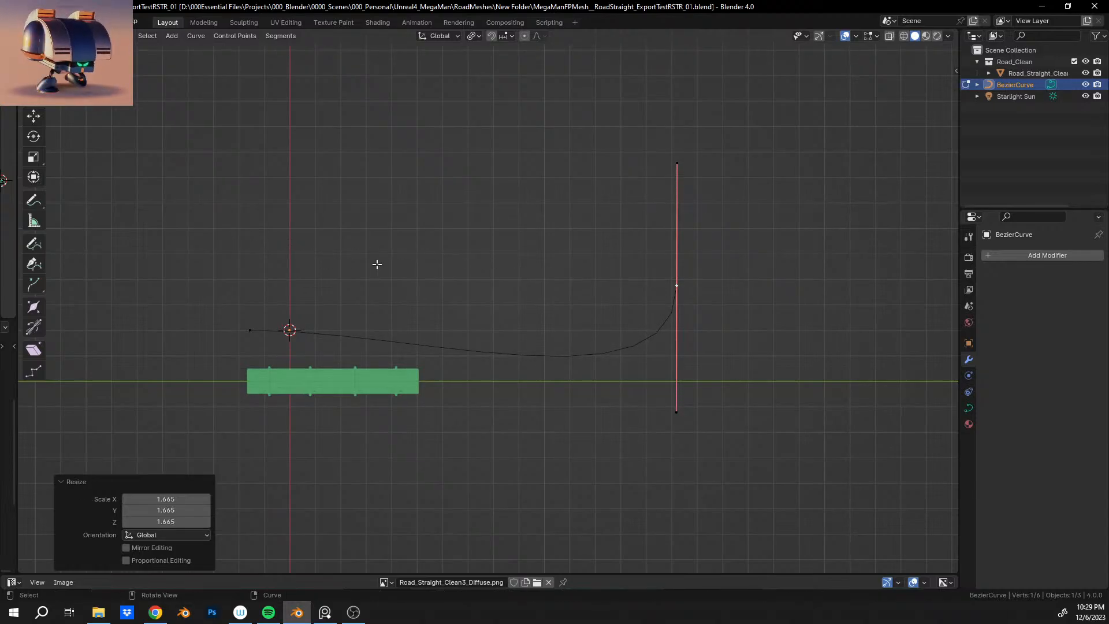
Move the far control point -24.5 m along X and -20.48 m along Y to tighten the bend.
key("g")
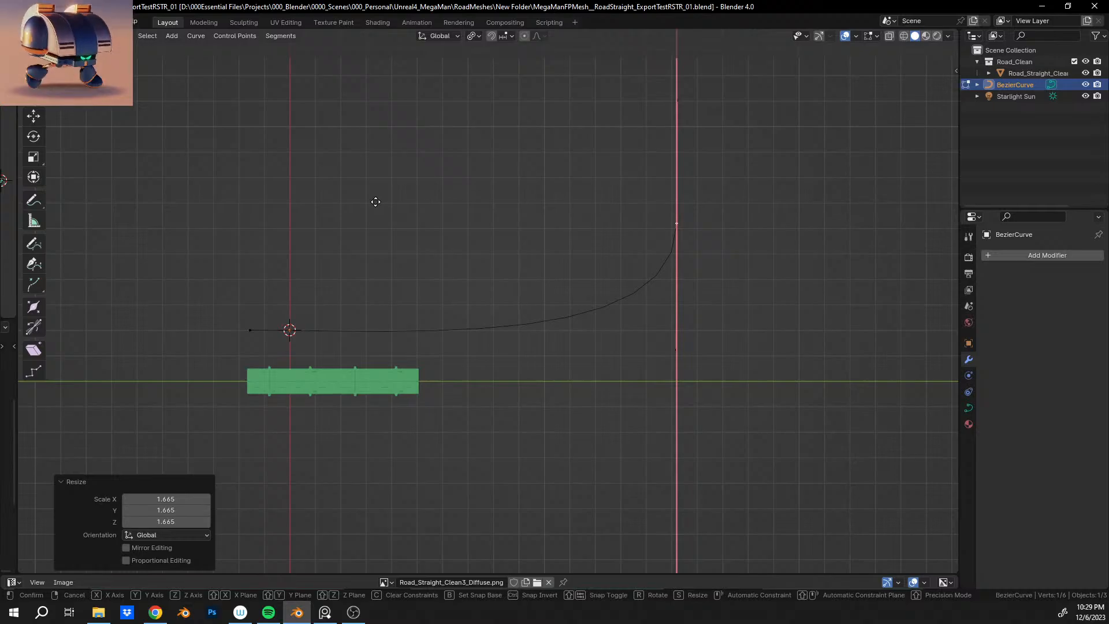
left_click(376, 201)
middle_click_drag(569, 228, 726, 242, "shift")
scroll(497, 216, "up", 2)
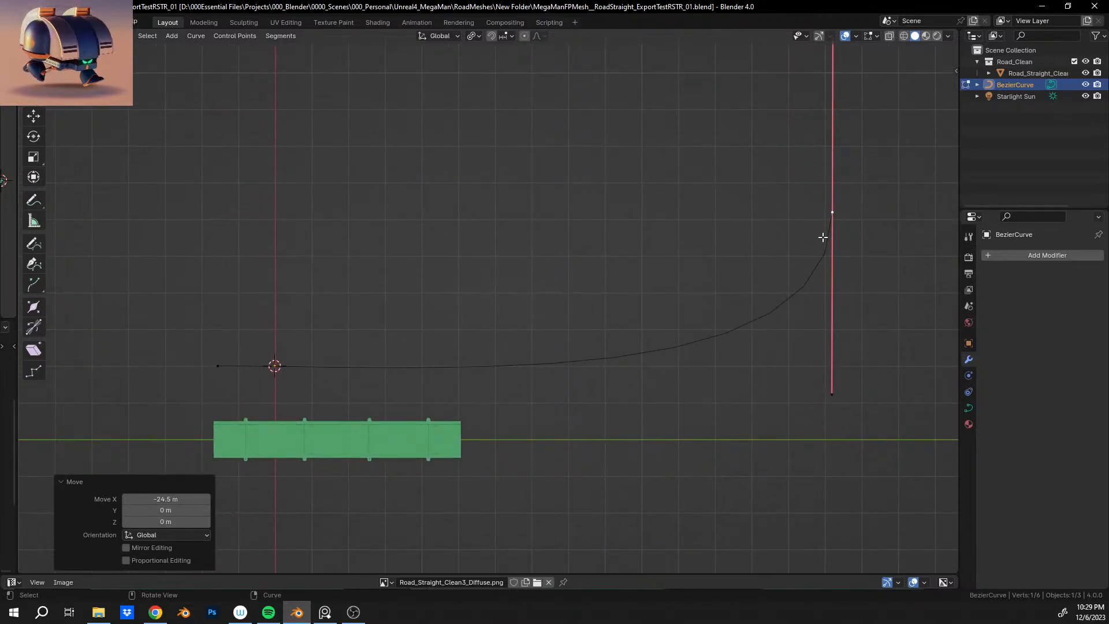
key("g")
key("y")
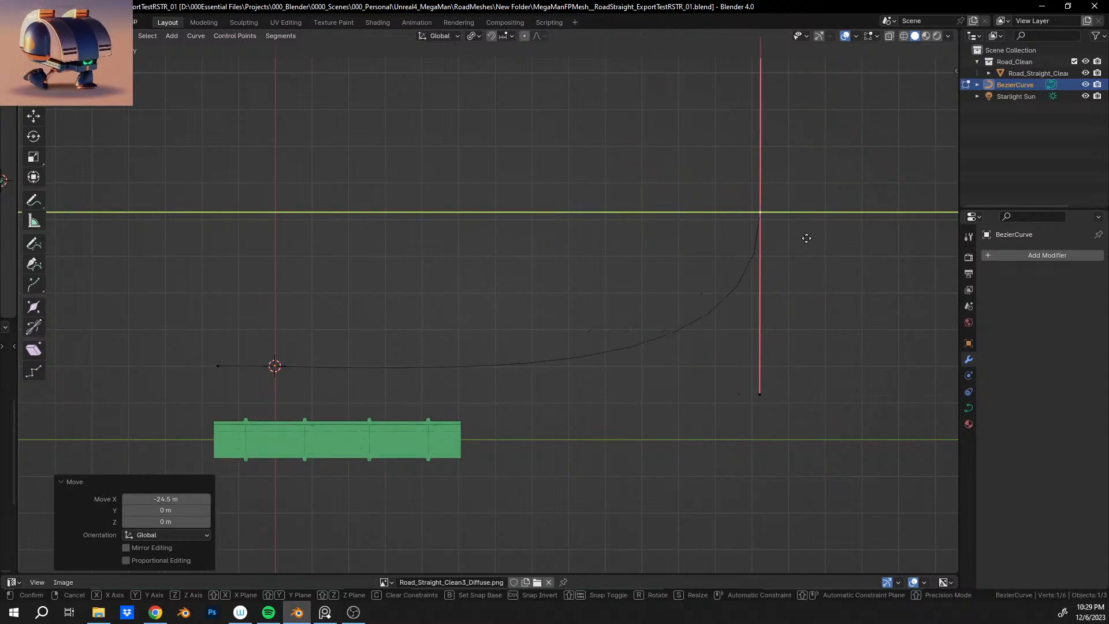
left_click(799, 238)
Examine the reshaped curve from its straight stretch beside the road through to the end of the bend.
middle_click_drag(436, 368, 562, 280, "shift")
scroll(560, 282, "up", 5)
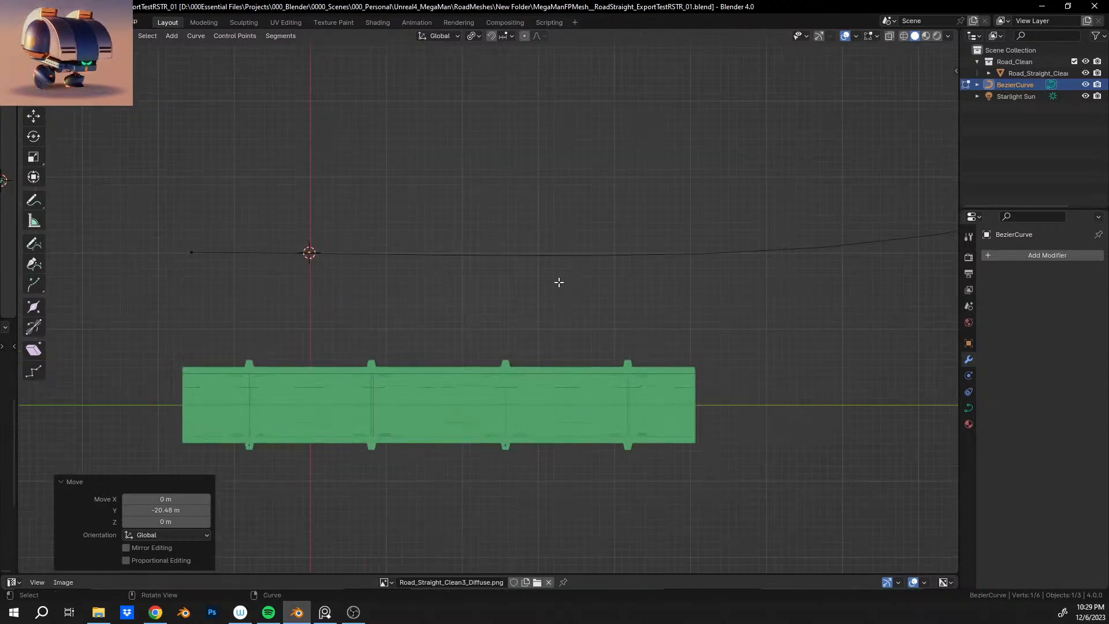
middle_click_drag(482, 296, 463, 359, "shift")
scroll(493, 334, "up", 2)
scroll(605, 339, "up", 2)
scroll(617, 354, "down", 3)
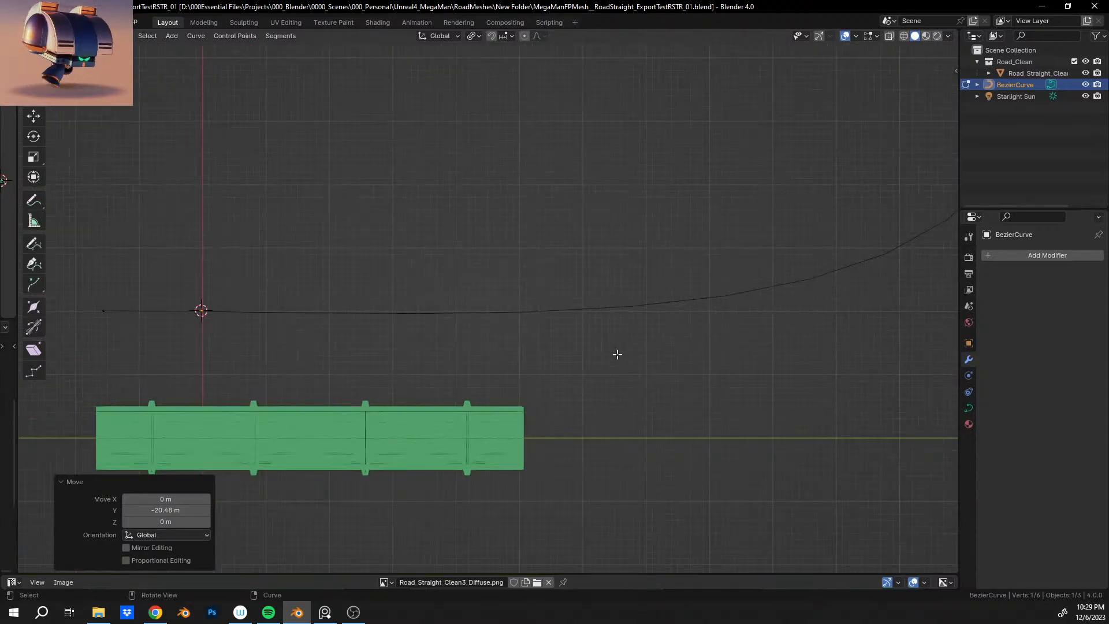
left_click_drag(436, 269, 613, 398)
left_click_drag(213, 267, 767, 404)
left_click_drag(191, 275, 611, 370)
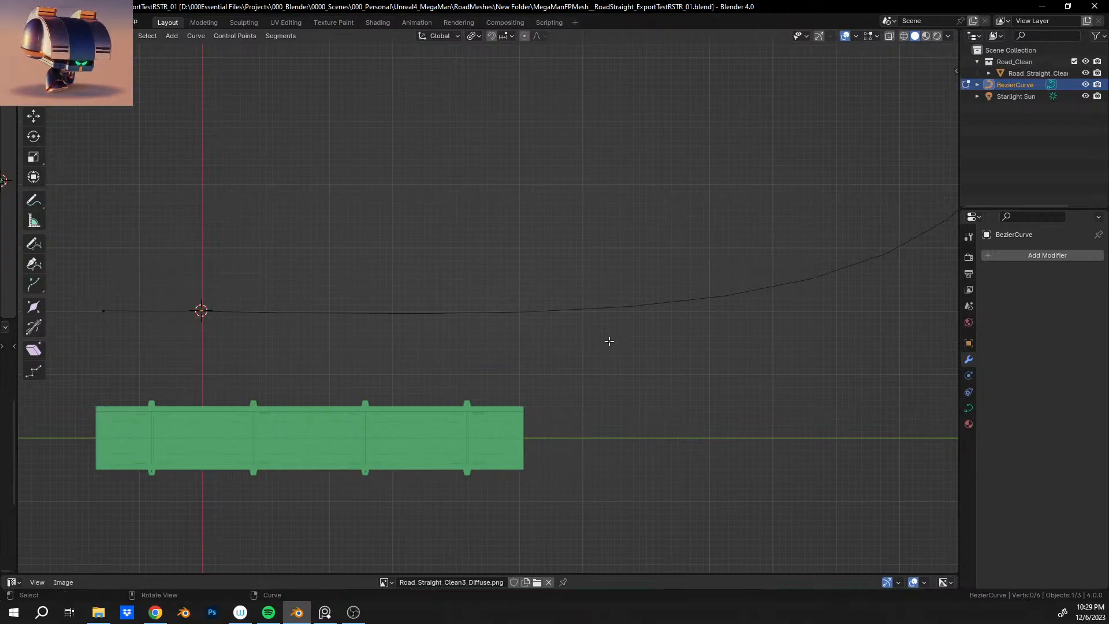
middle_click_drag(743, 339, 430, 349, "shift")
scroll(427, 341, "down", 4)
scroll(520, 307, "up", 3)
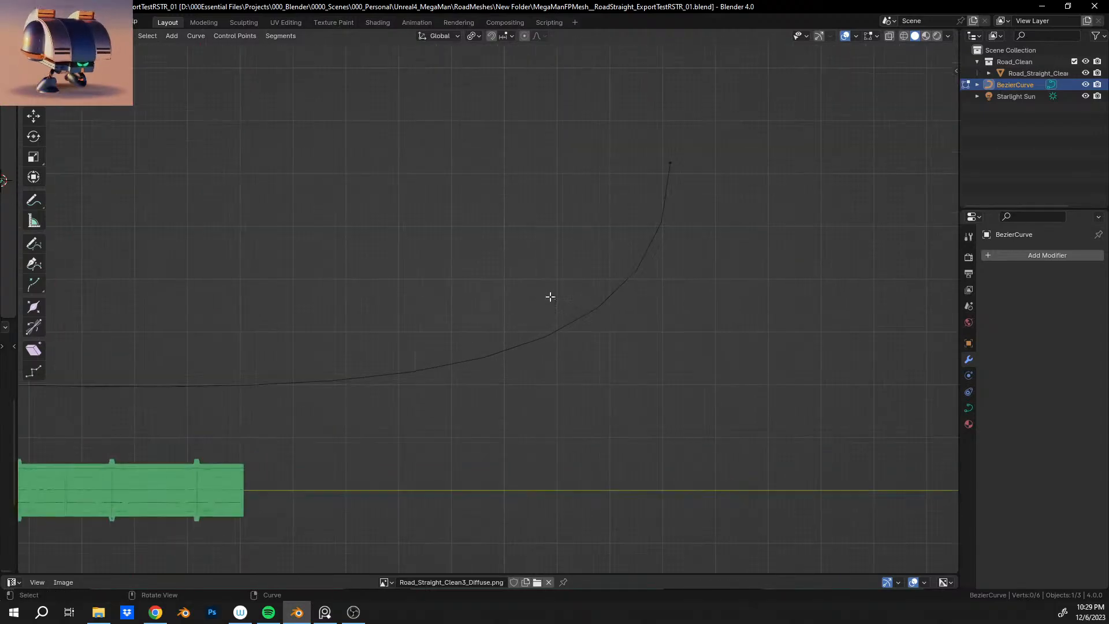
Inspect up close where the curve departs from a straight line near the road's far end, and compare it with the overall bend.
left_click(669, 164)
middle_click_drag(455, 331, 827, 248, "shift")
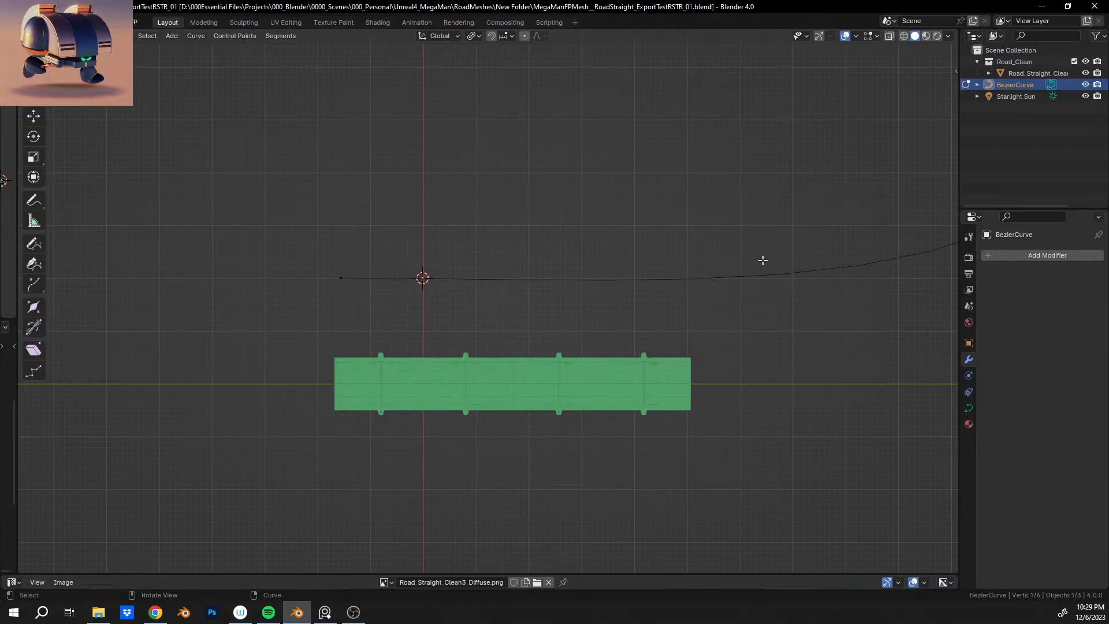
scroll(396, 216, "up", 10)
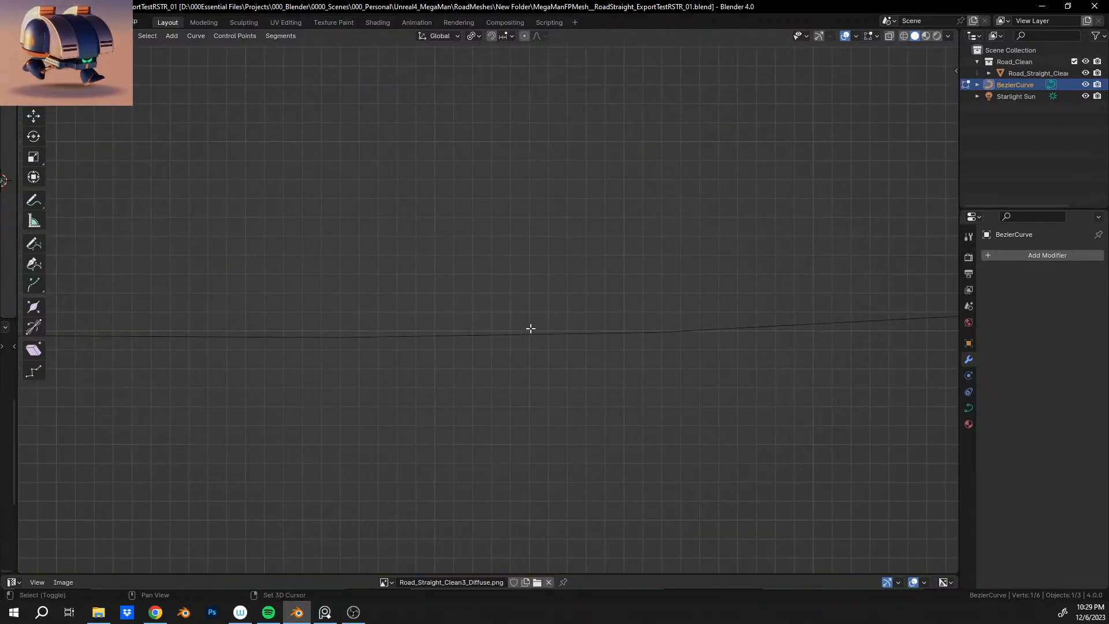
scroll(567, 333, "up", 4)
middle_click_drag(565, 333, 332, 306, "shift")
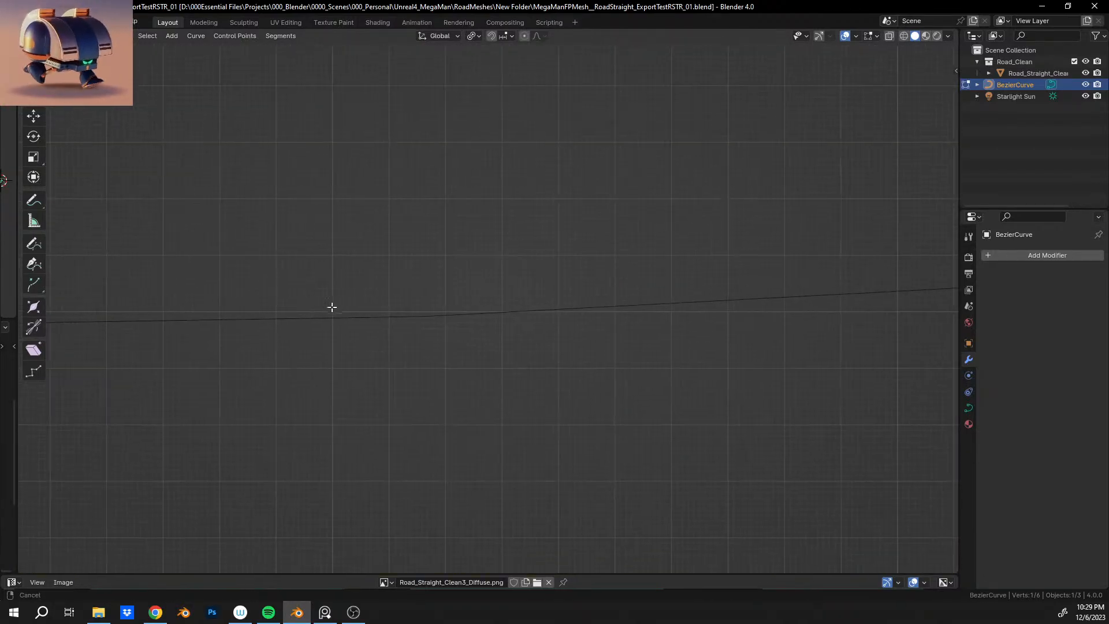
scroll(462, 312, "up", 5)
left_click_drag(477, 263, 683, 434)
scroll(623, 392, "down", 17)
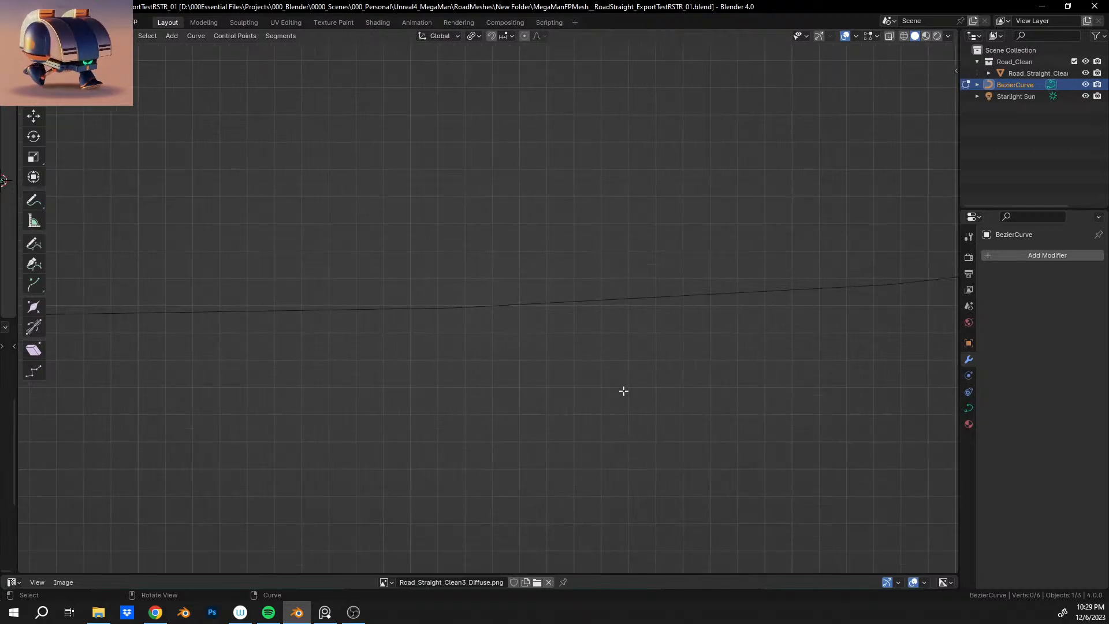
scroll(621, 375, "down", 3)
left_click_drag(645, 224, 753, 324)
left_click_drag(734, 190, 850, 238)
left_click_drag(401, 275, 601, 342)
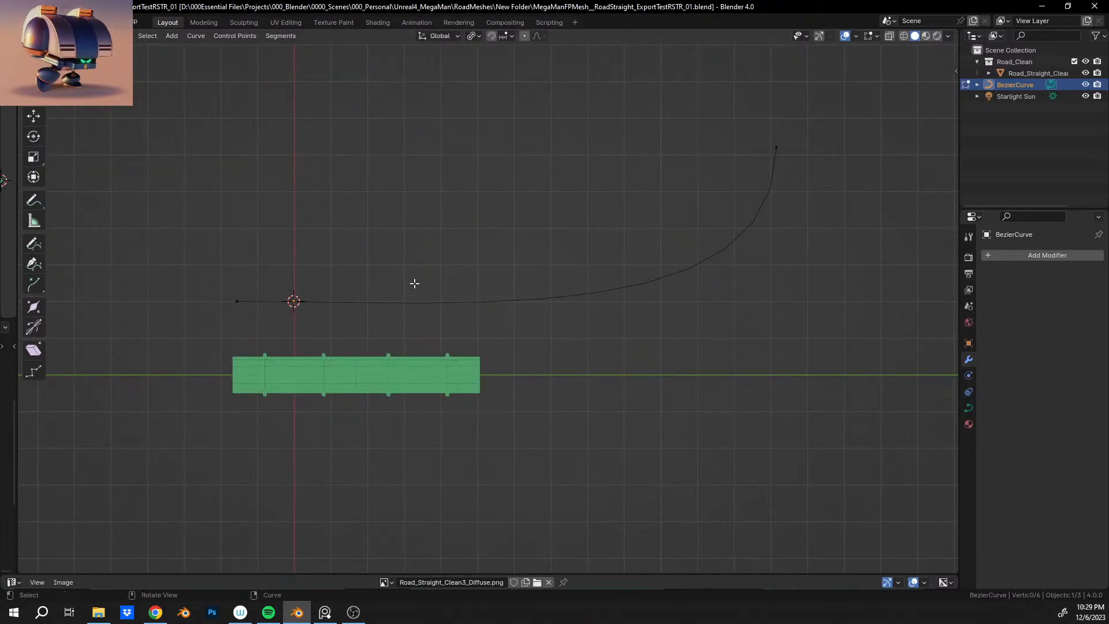
left_click_drag(259, 276, 368, 309)
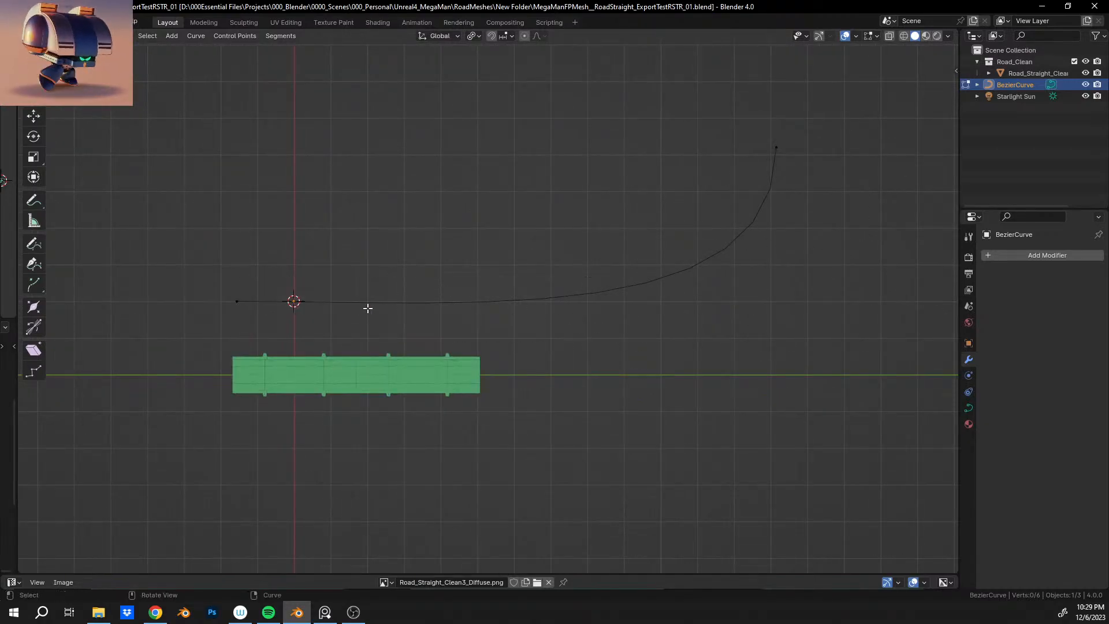
Shorten the start control point's forward handle by moving its end along Y back towards the start of the road.
left_click(237, 300)
scroll(665, 311, "up", 5)
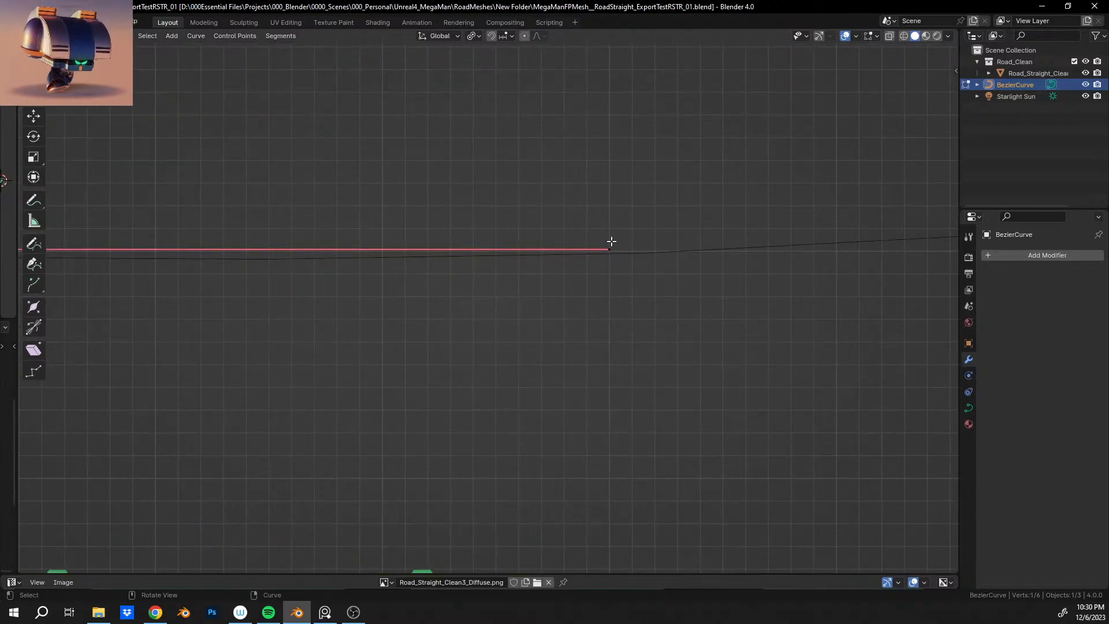
scroll(591, 359, "down", 4)
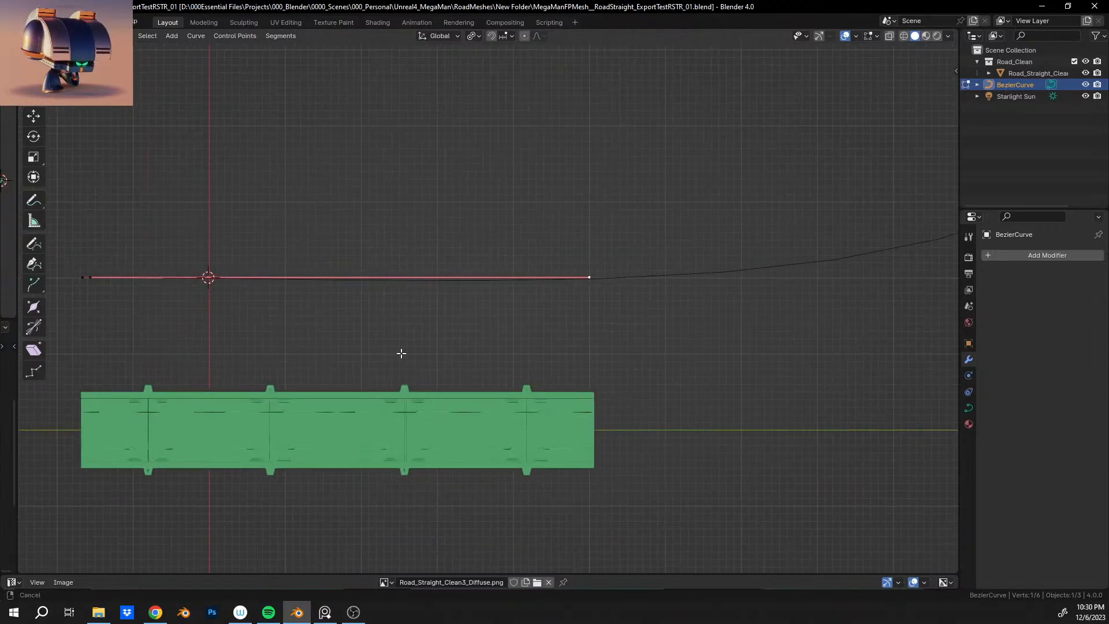
scroll(580, 344, "up", 6)
middle_click_drag(507, 285, 547, 401, "shift")
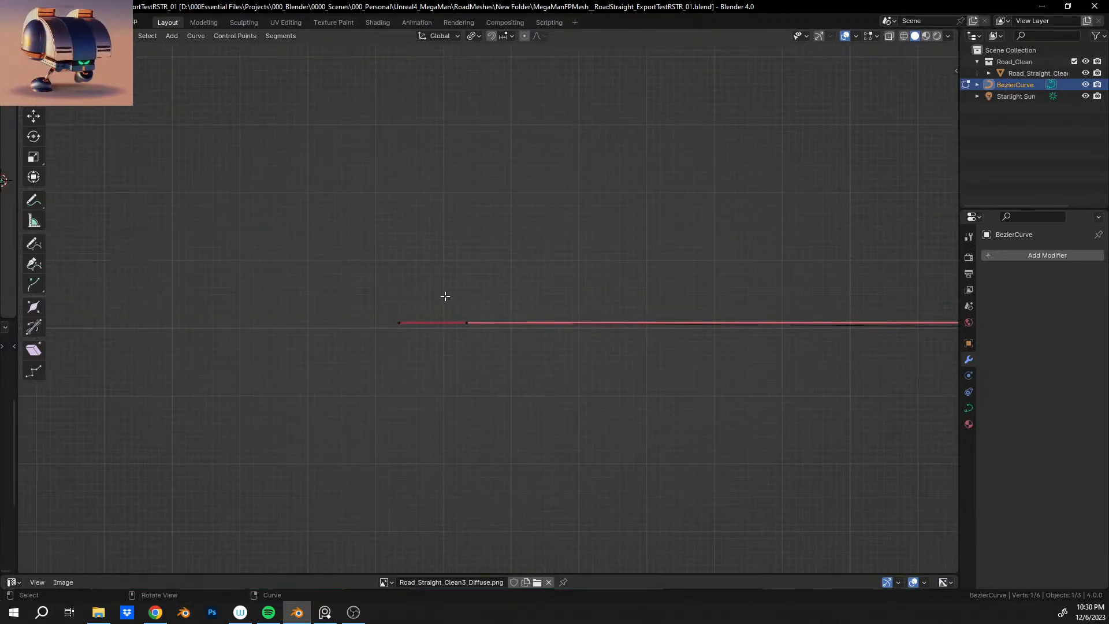
left_click(400, 320)
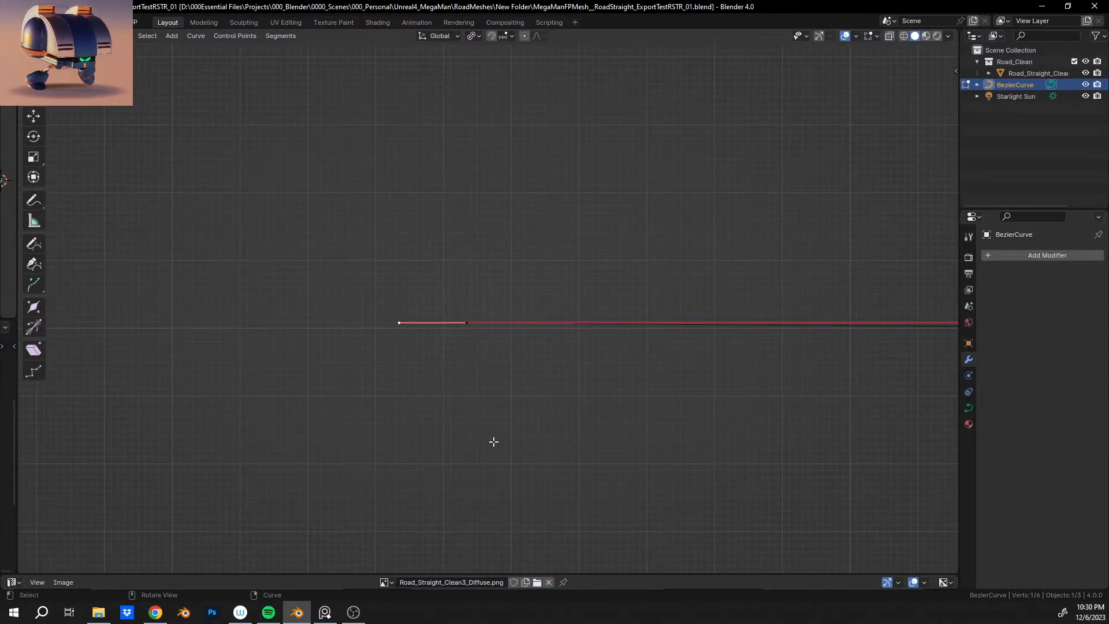
scroll(562, 396, "down", 15)
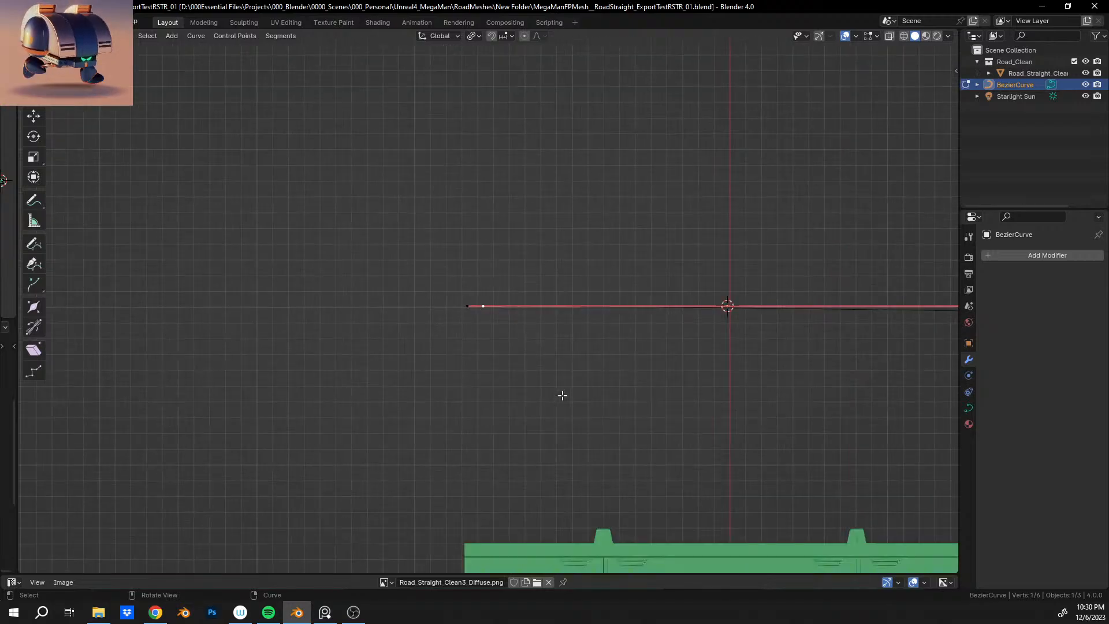
scroll(699, 334, "up", 1)
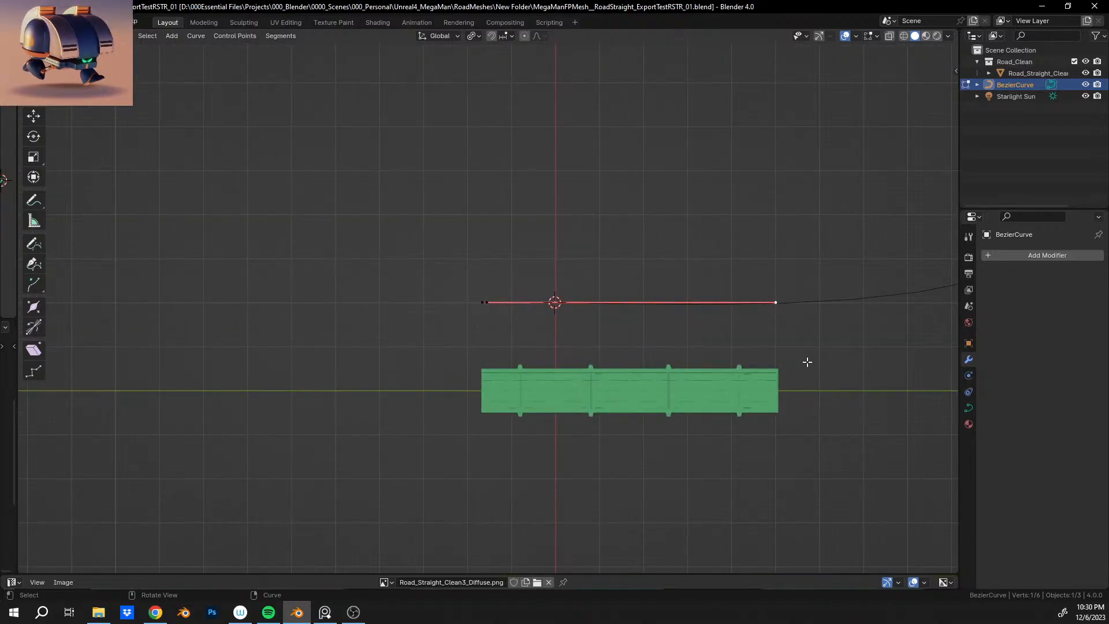
key("g")
key("y")
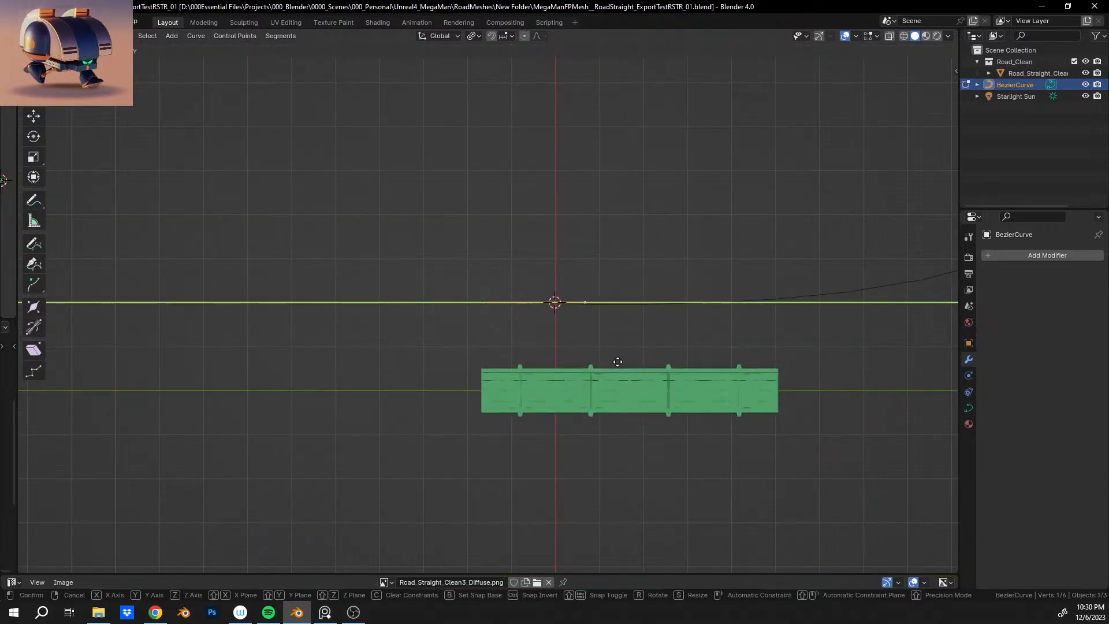
left_click(597, 360)
Move the curve's far control point 41.484 m along X and -77.98 m along Y, near the road's far end and level with the start point.
middle_click_drag(731, 329, 425, 357, "shift")
left_click(827, 146)
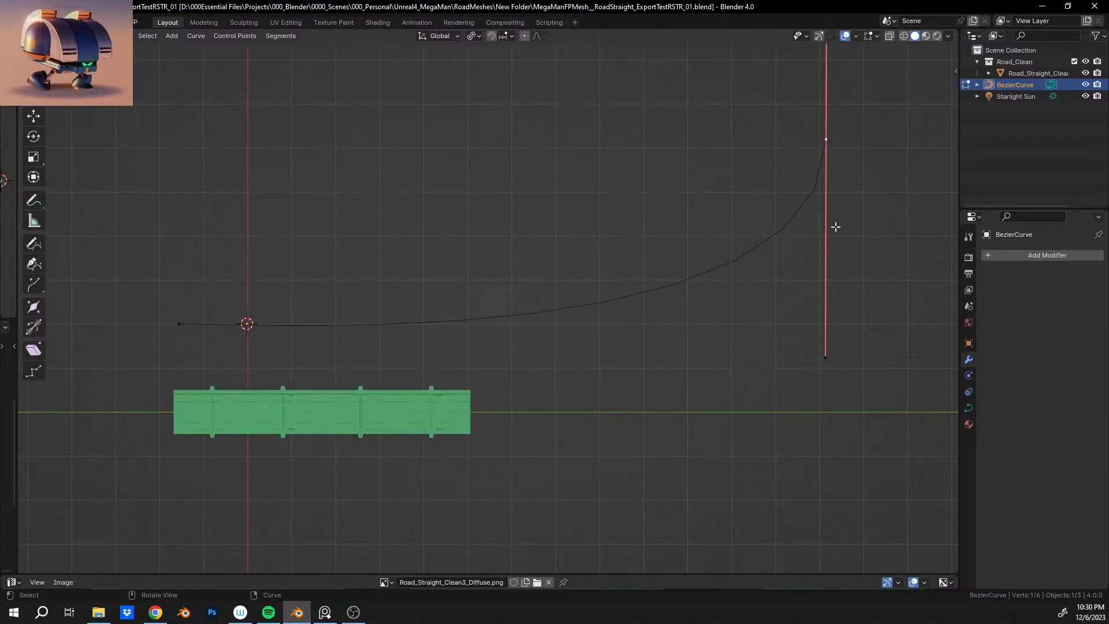
key("g")
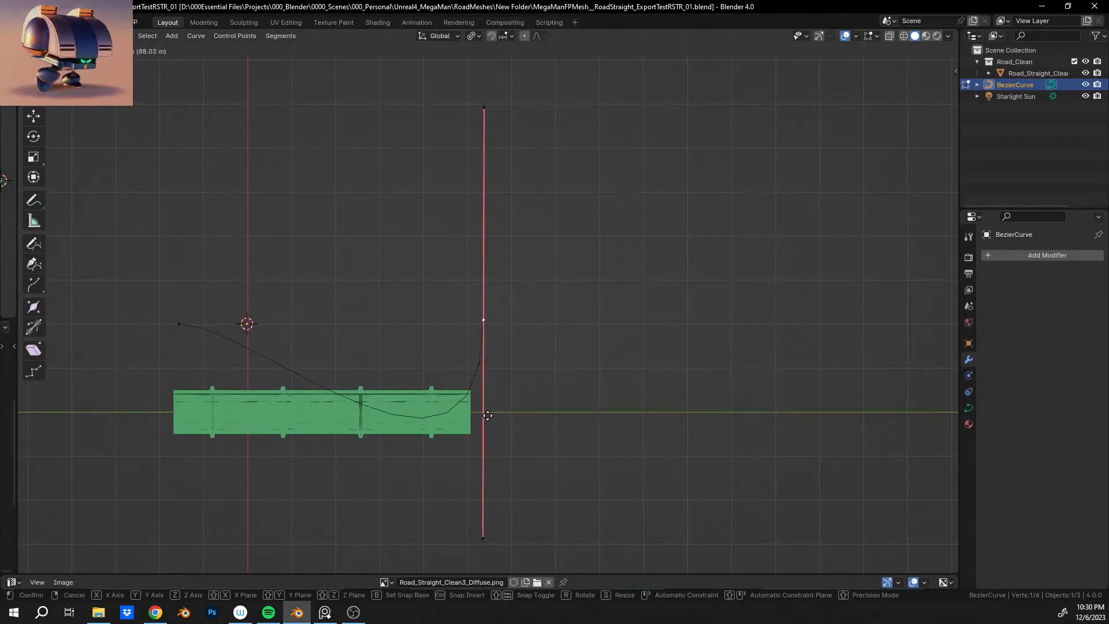
left_click(492, 414)
Scale the moved control point's handles by 0.270 and rotate them 90° to run parallel to the road.
key("s")
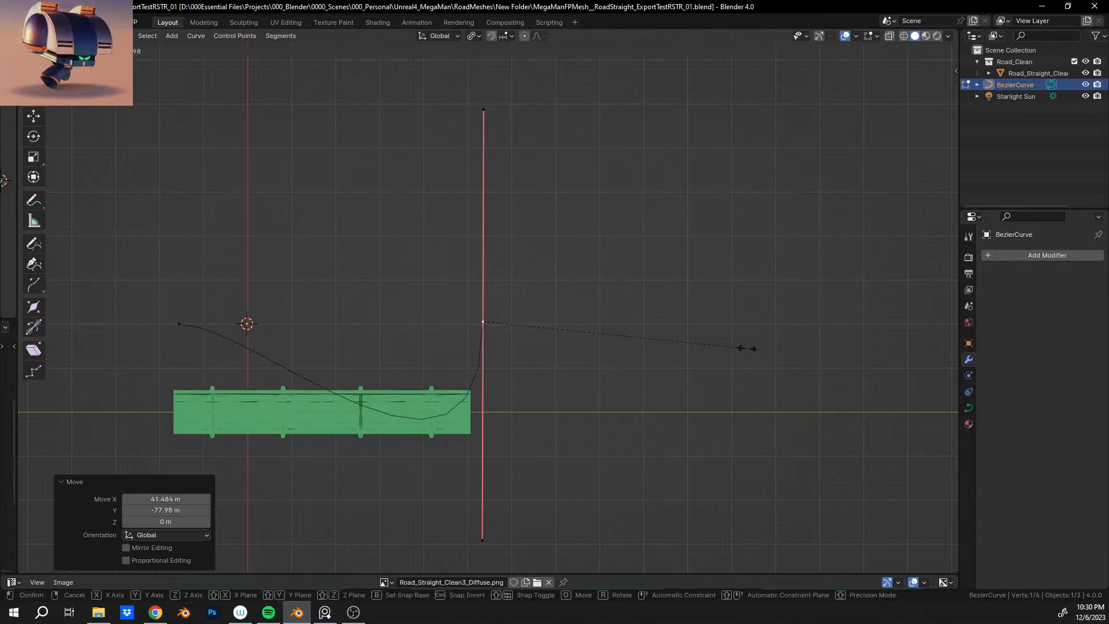
left_click(566, 327)
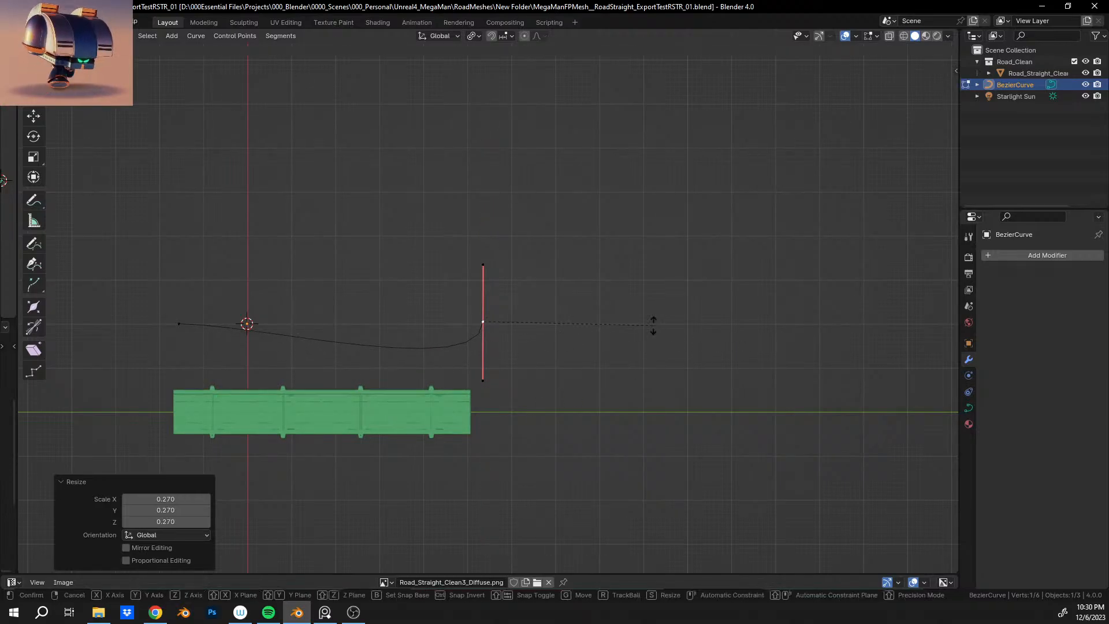
type("r90")
key("Return")
Shift that control point 0.56979 m along X and -3.4188 m along Y to line it up with the road's far end.
middle_click_drag(541, 351, 548, 308, "shift")
scroll(546, 312, "up", 4)
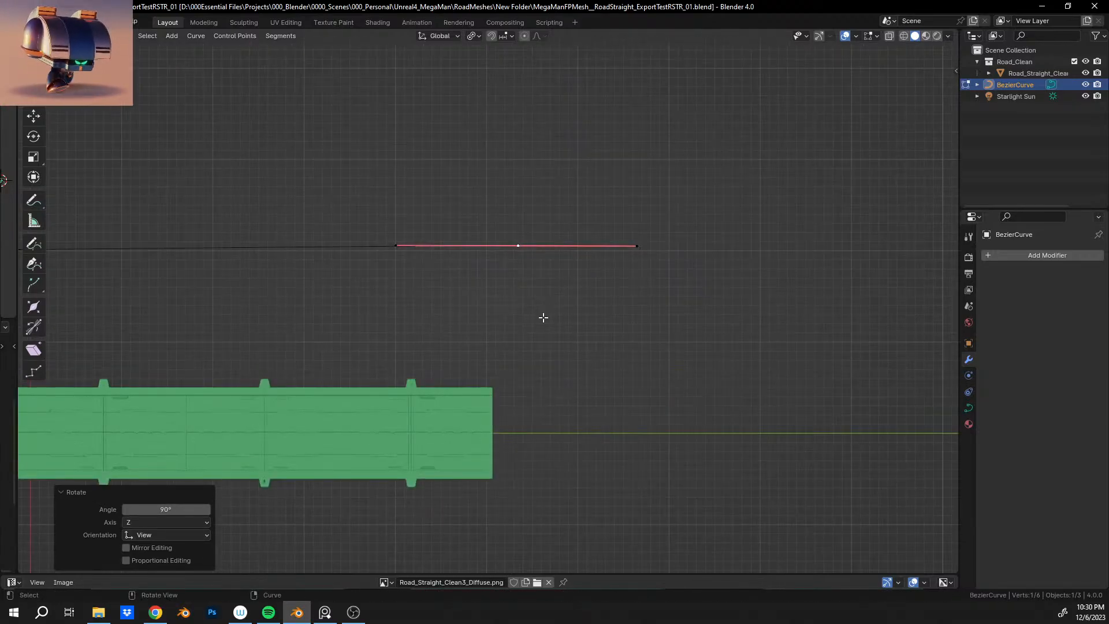
key("g")
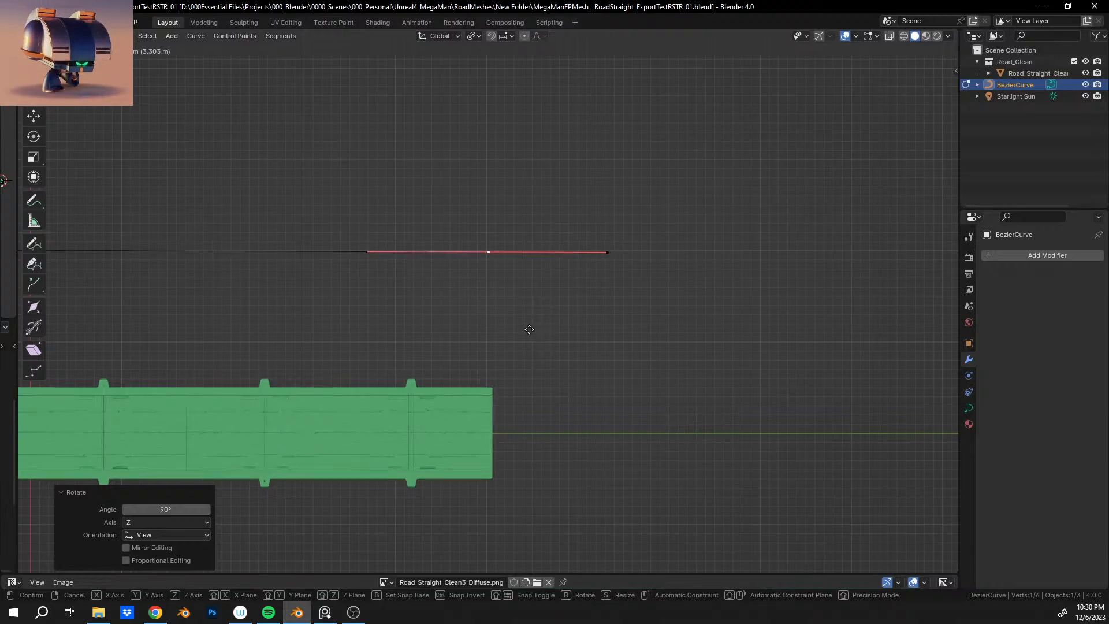
left_click(527, 329)
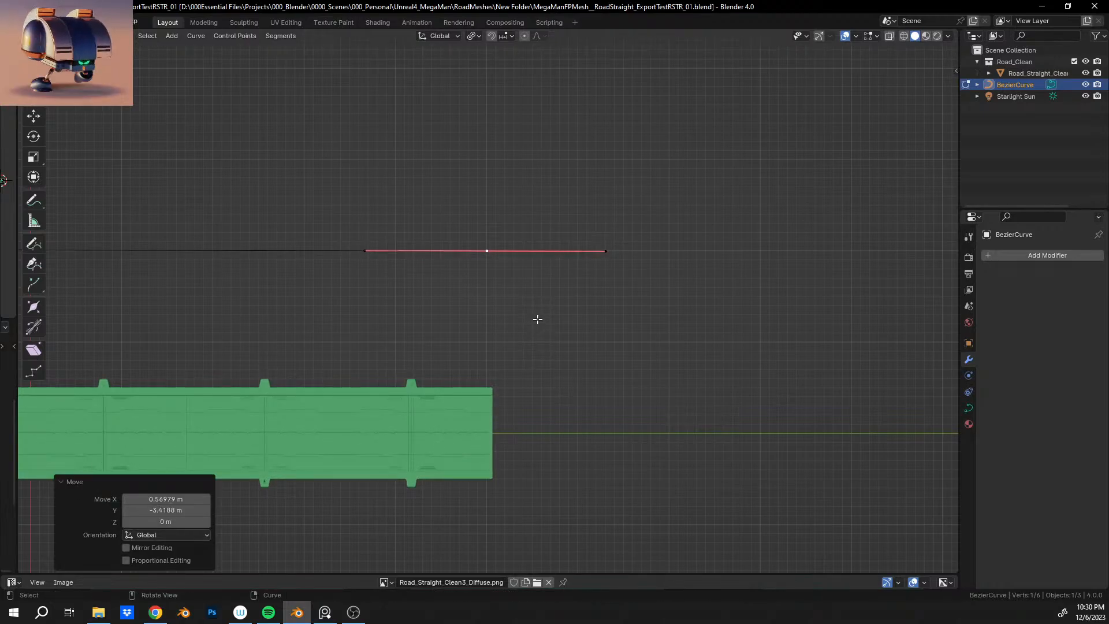
Extrude a new control point from the straight section's end, offset -7.9771 m along X and 22.285 m along Y.
key("e")
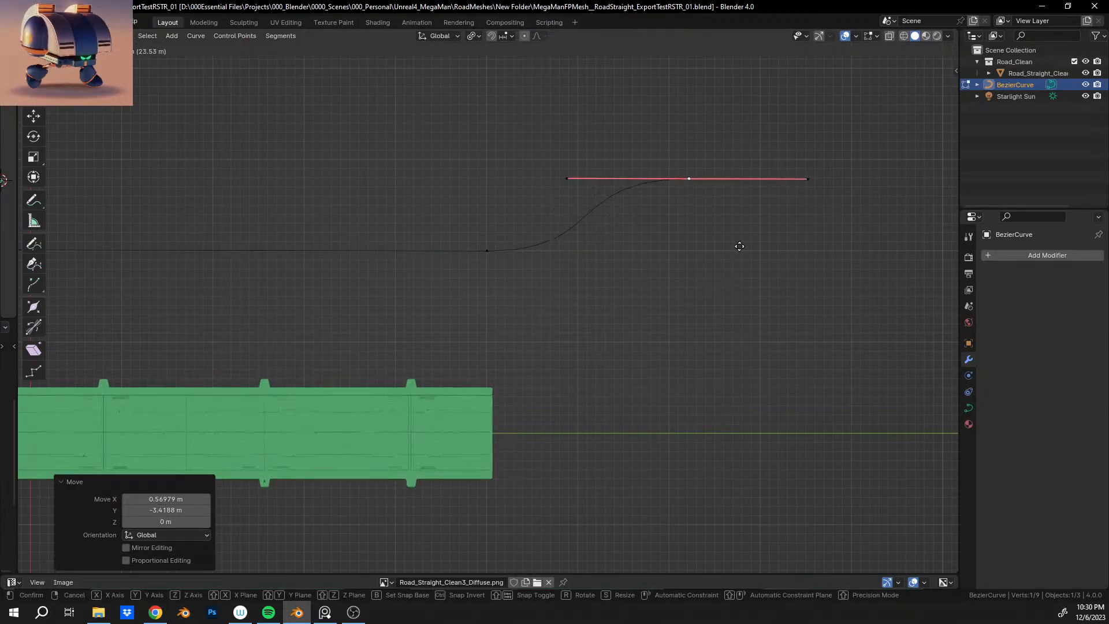
left_click(738, 245)
middle_click_drag(594, 196, 601, 319, "shift")
scroll(659, 265, "up", 4)
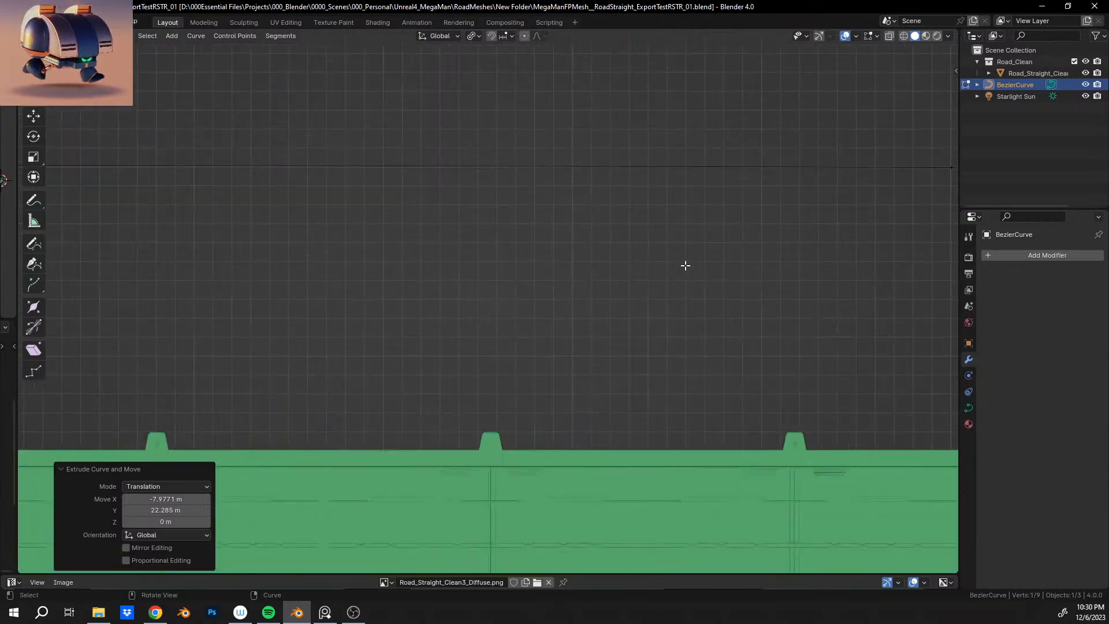
scroll(702, 256, "down", 6)
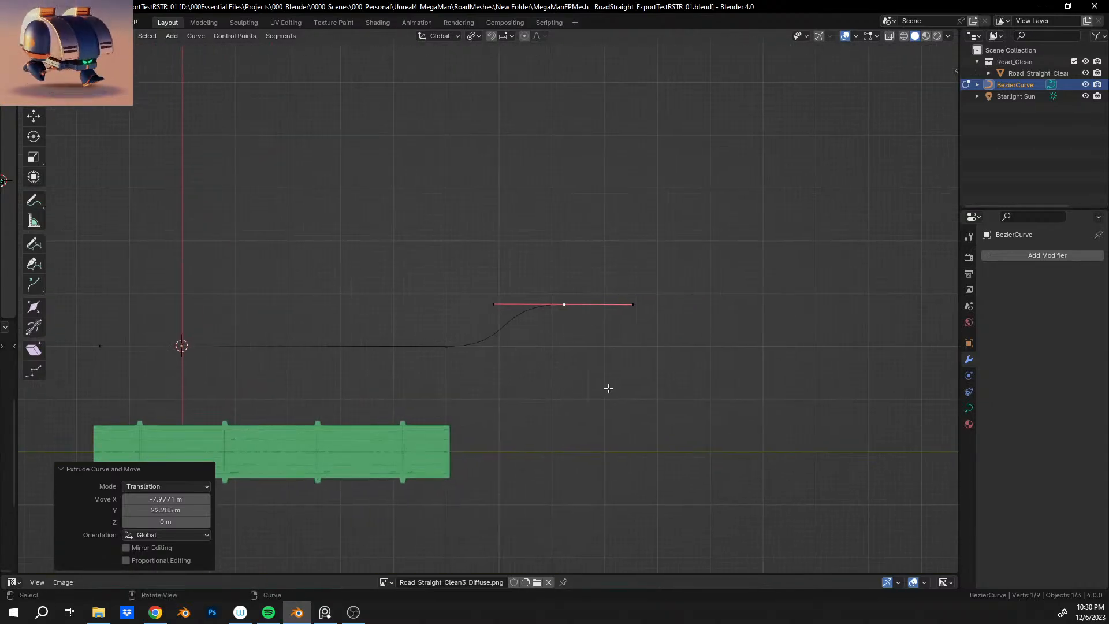
Rotate the new end control point's handles -90° to stand perpendicular to the road.
type("r90")
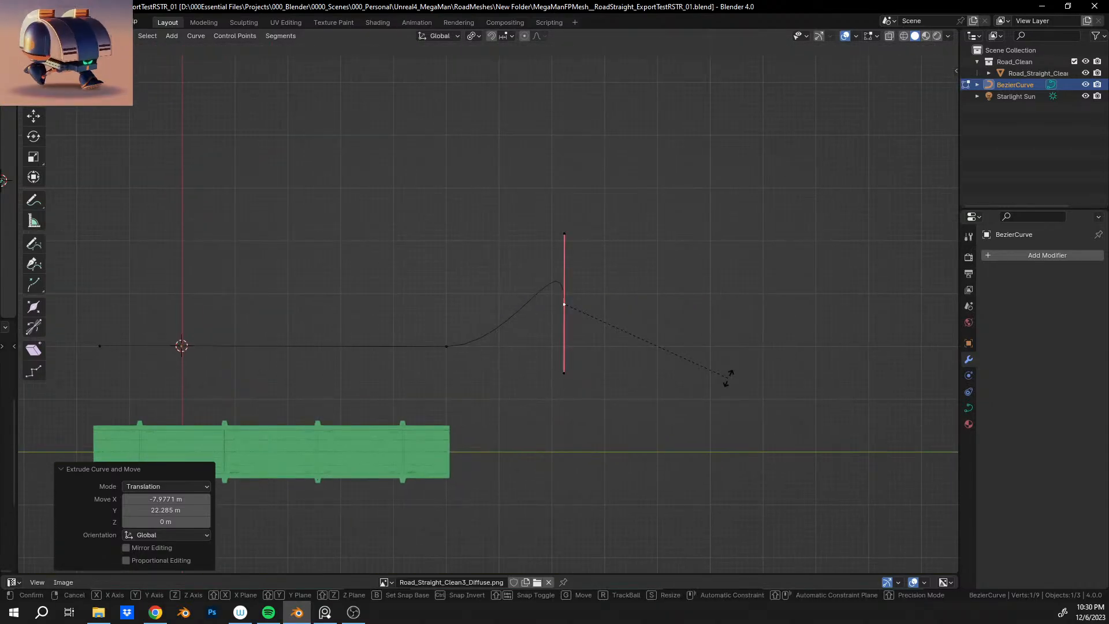
key("BackSpace")
key("BackSpace")
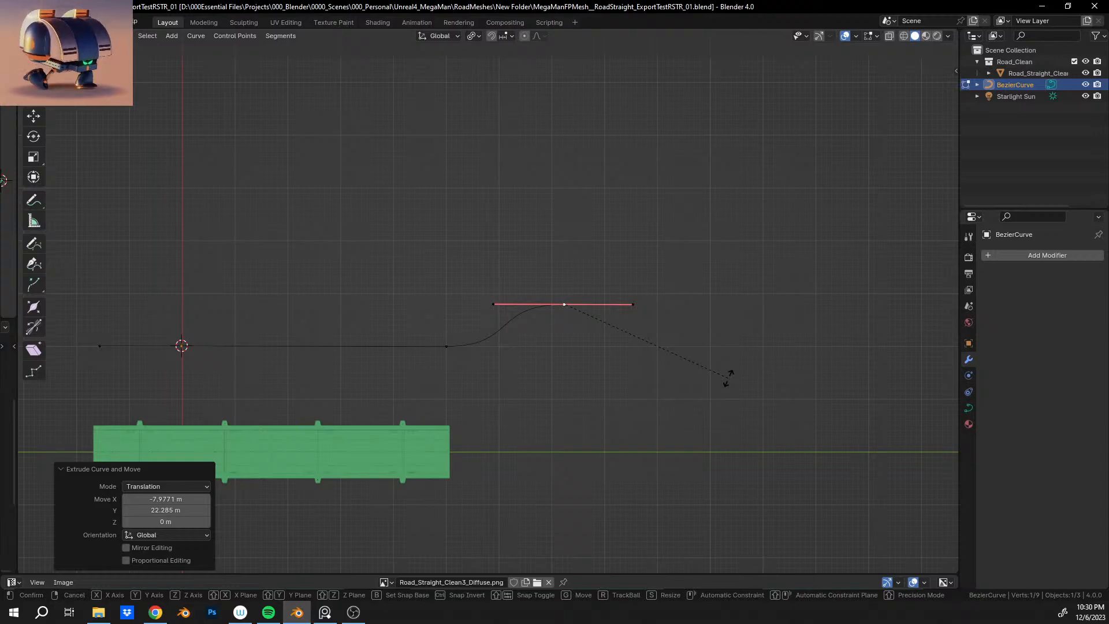
type("-90")
key("Return")
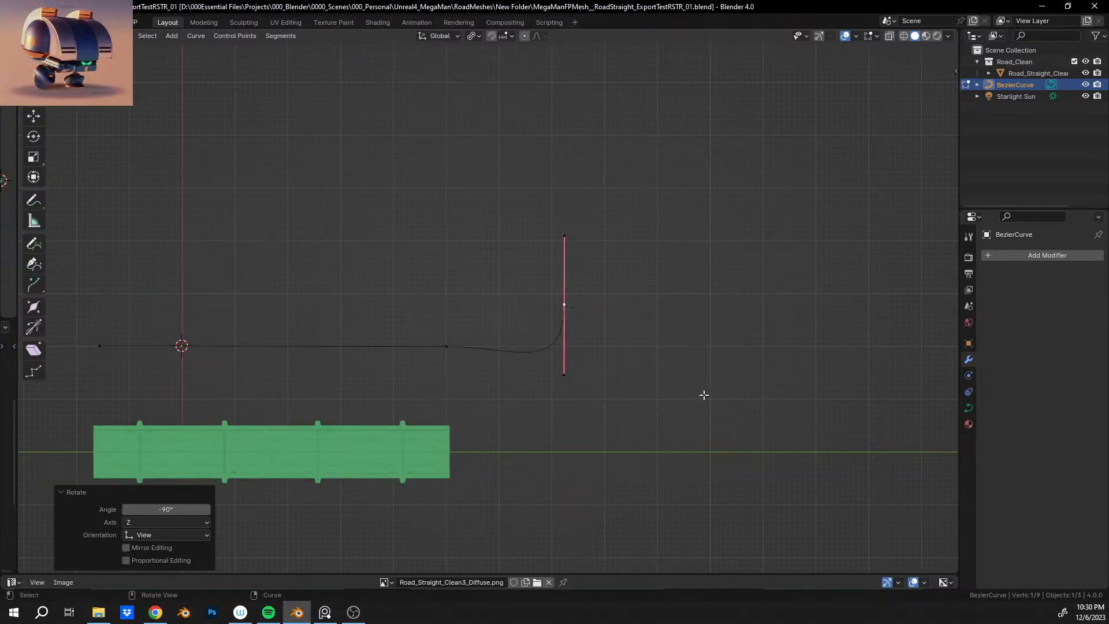
Move the end control point -5.6888 m along X and 15.863 m along Y, and scale its handles by 2.237.
key("g")
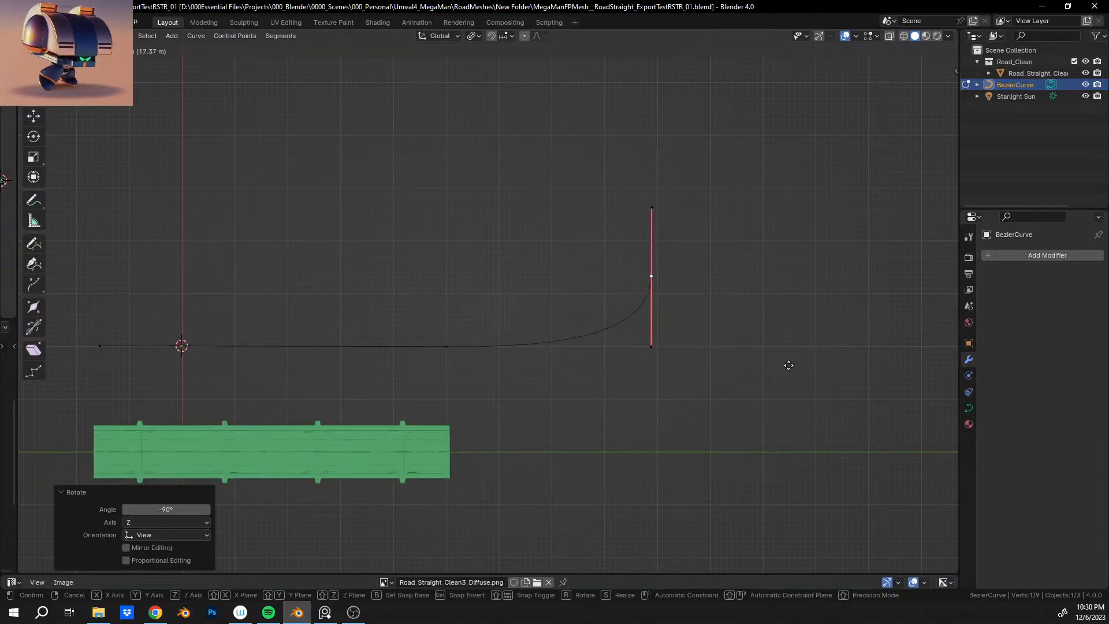
left_click(788, 366)
middle_click_drag(476, 416, 465, 428, "shift")
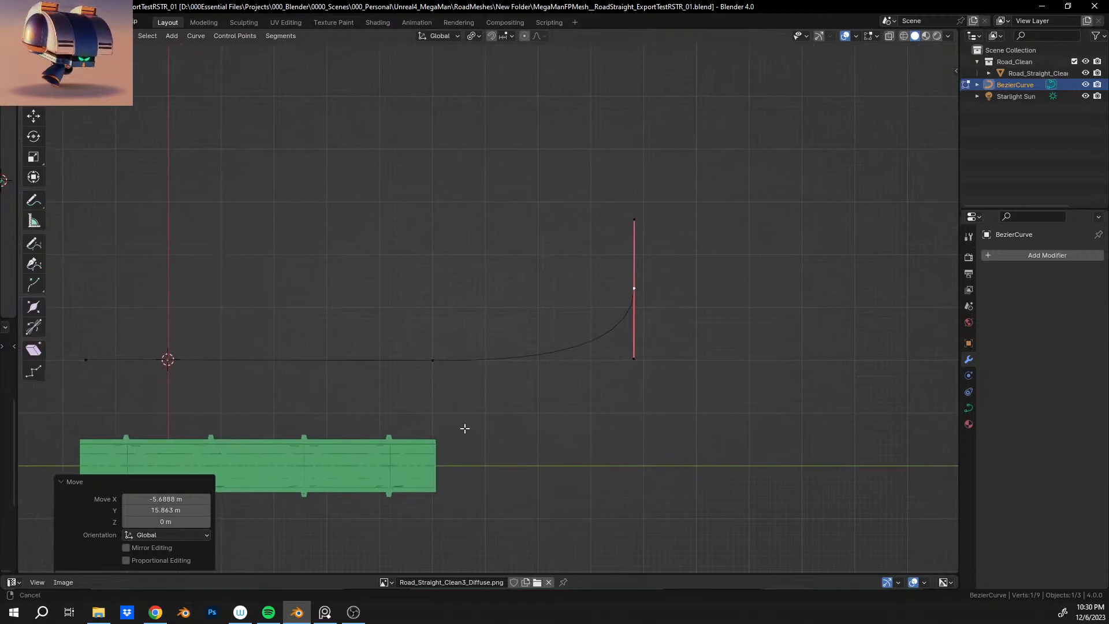
key("s")
left_click(854, 222)
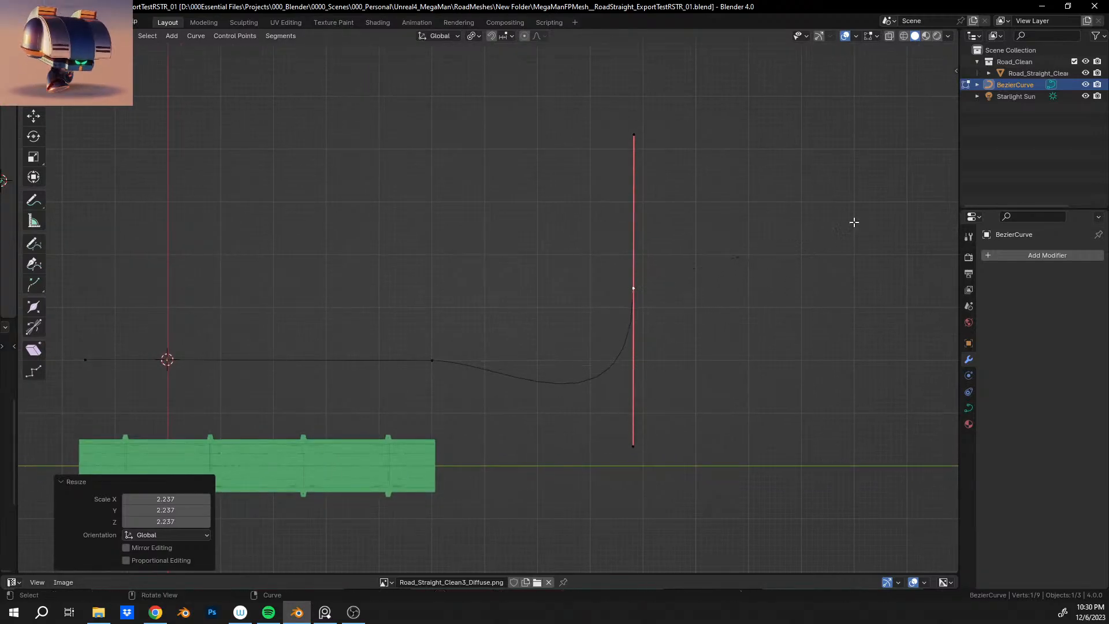
Try to move the end control point along X towards the road's axis, and undo the move.
key("g")
key("y")
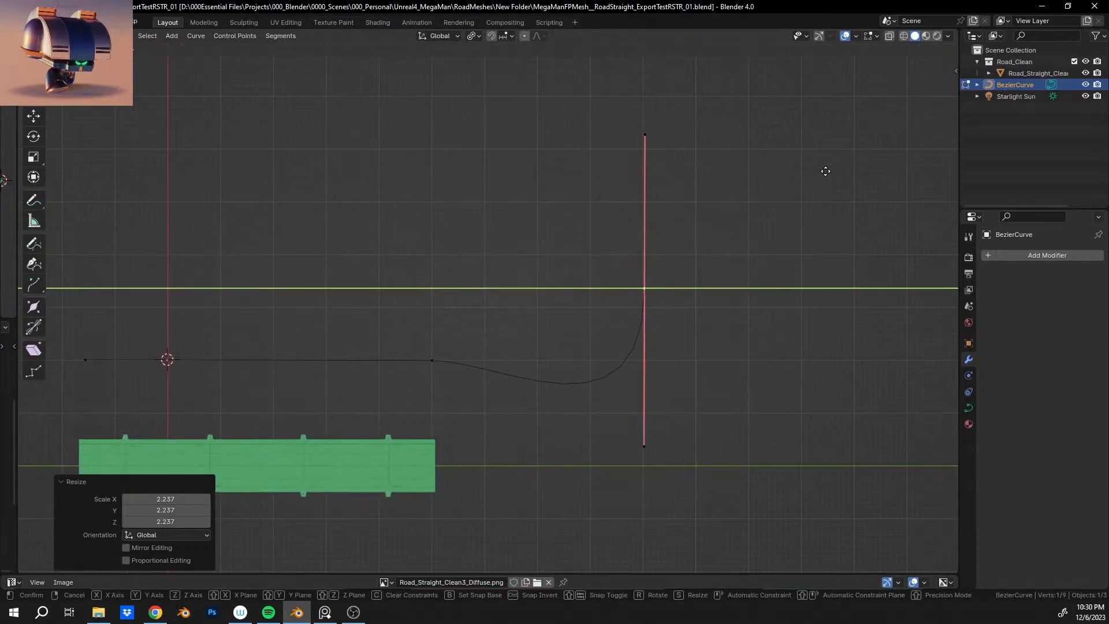
key("x")
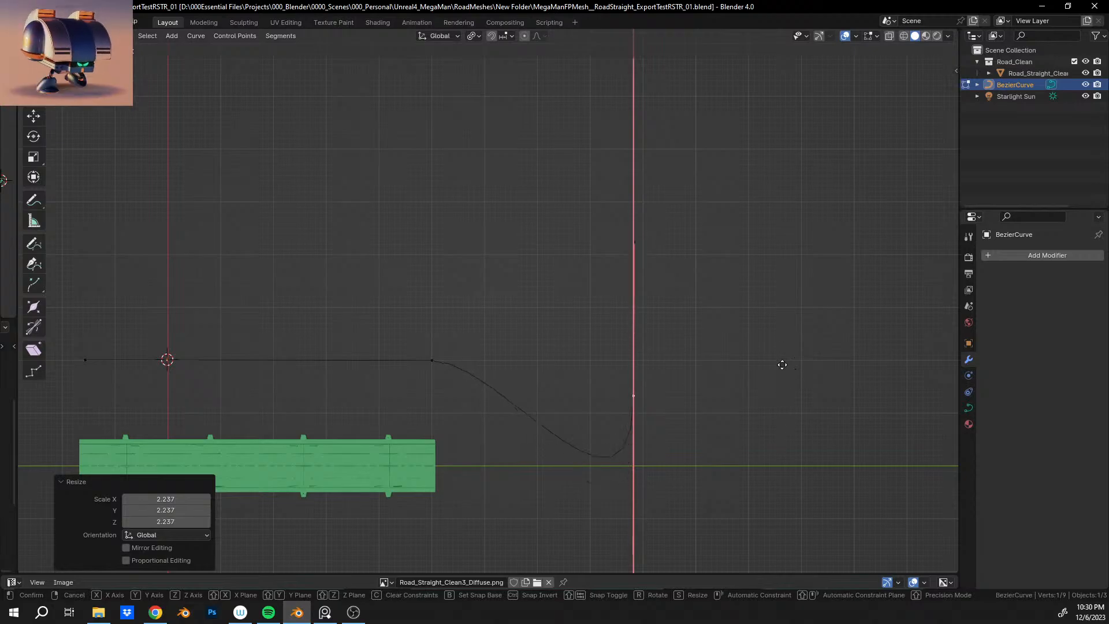
left_click(780, 355)
key("ctrl+z")
Move the end control point -12.8 m along X and 11.815 m along Y to widen the bend.
key("g")
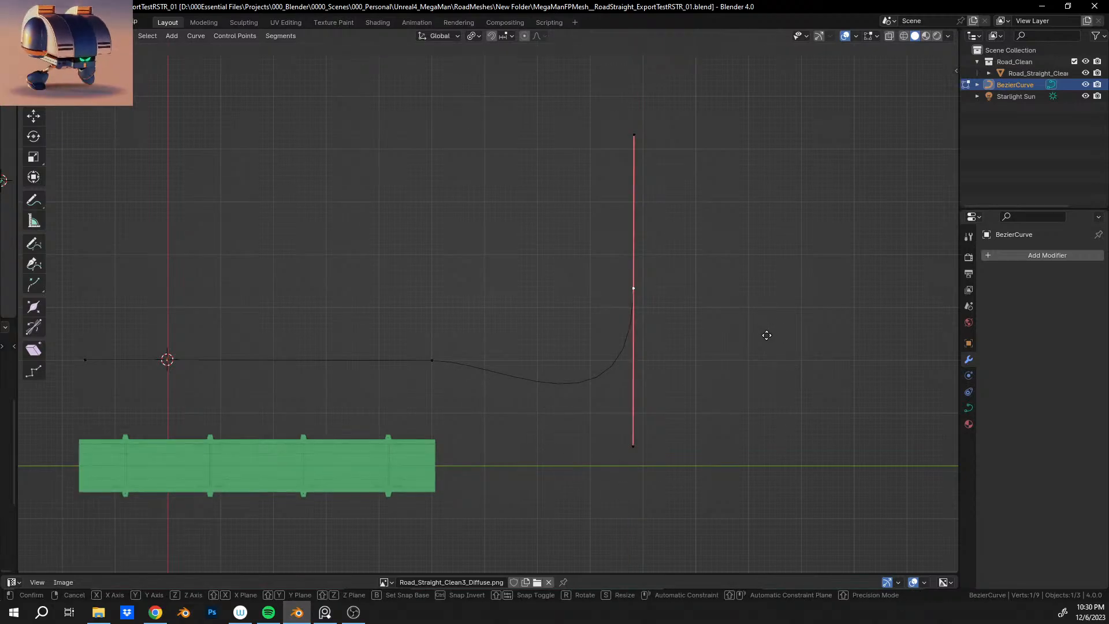
key("x")
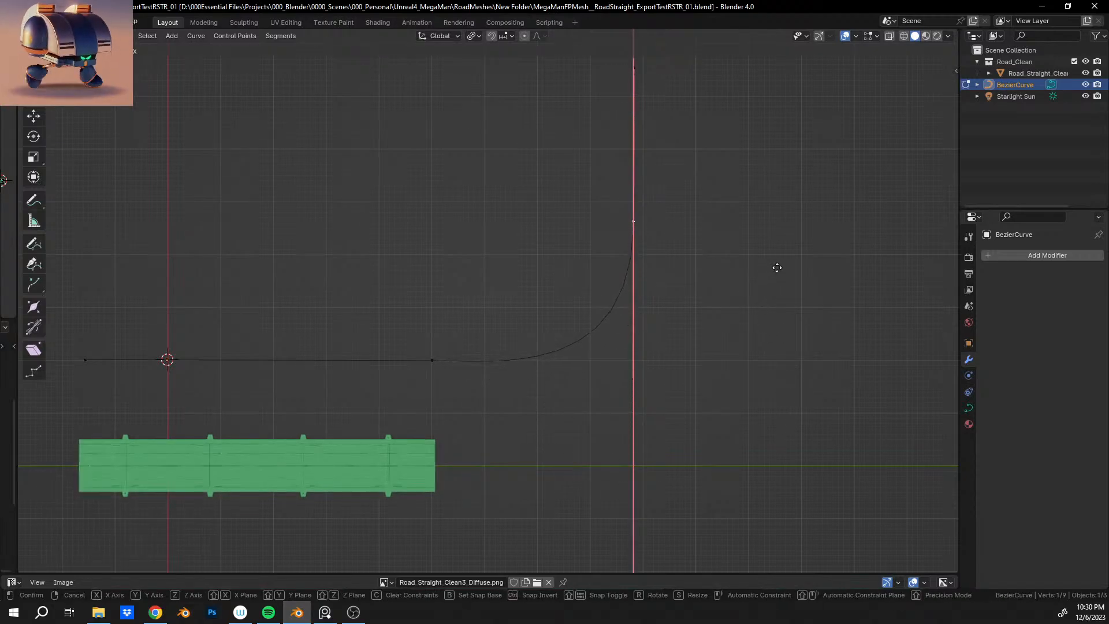
left_click(777, 267)
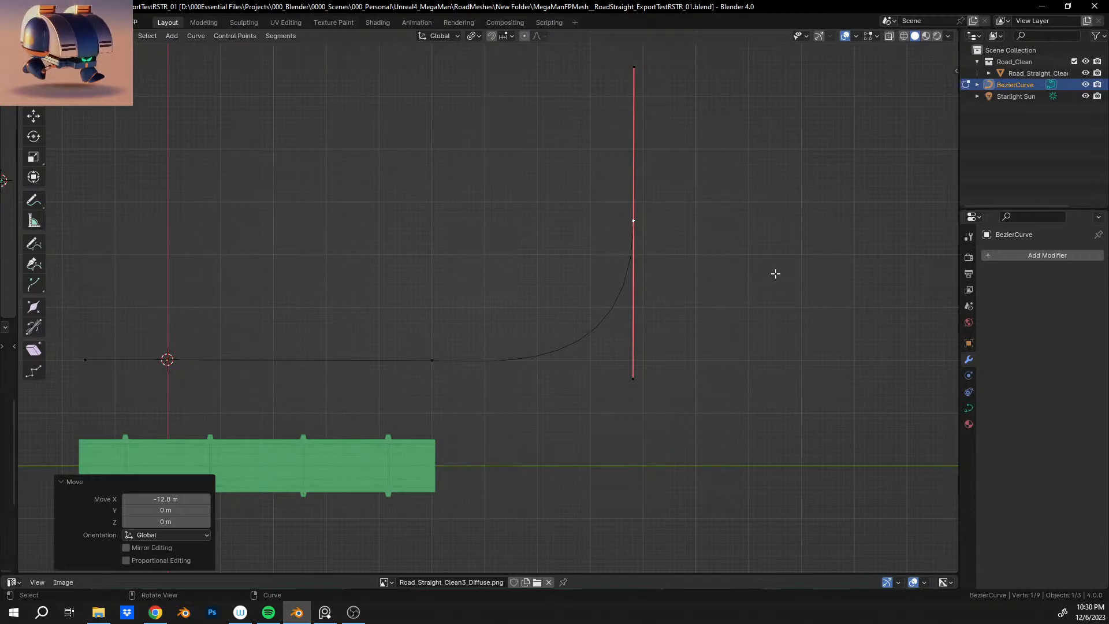
key("g")
key("y")
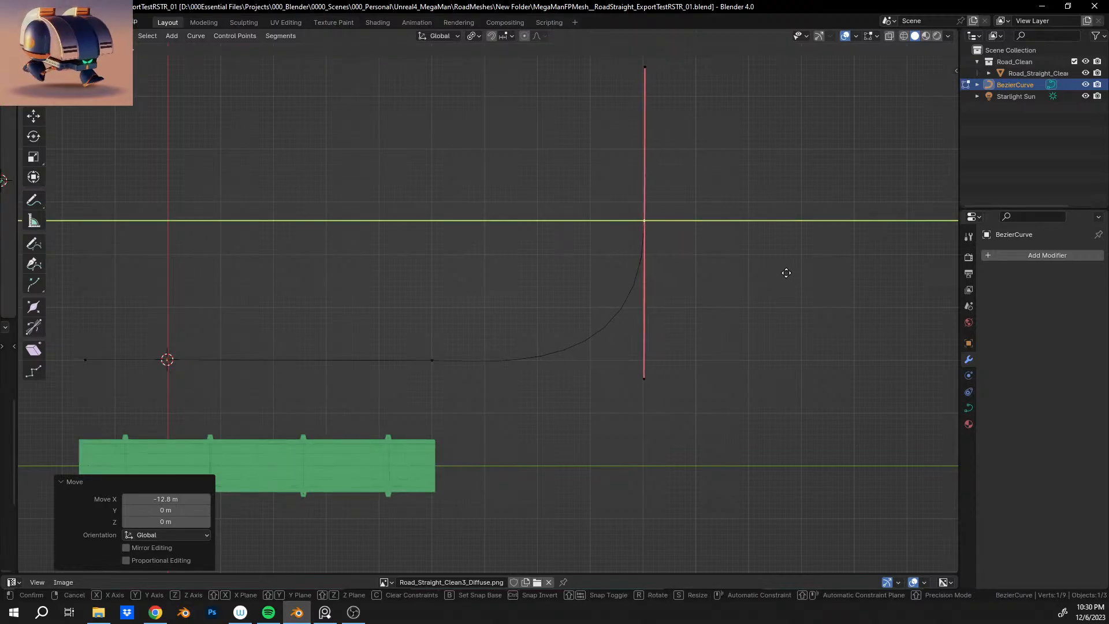
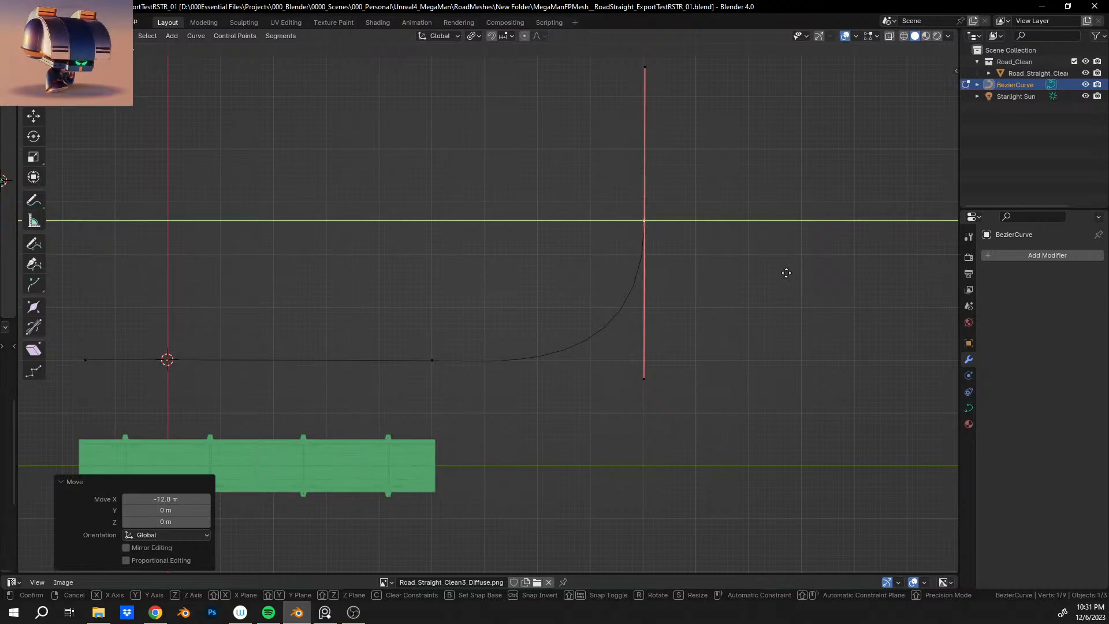
left_click(839, 271)
Scale the end control point's handles by 0.942 and move the point another 4.7261 m along Y.
key("s")
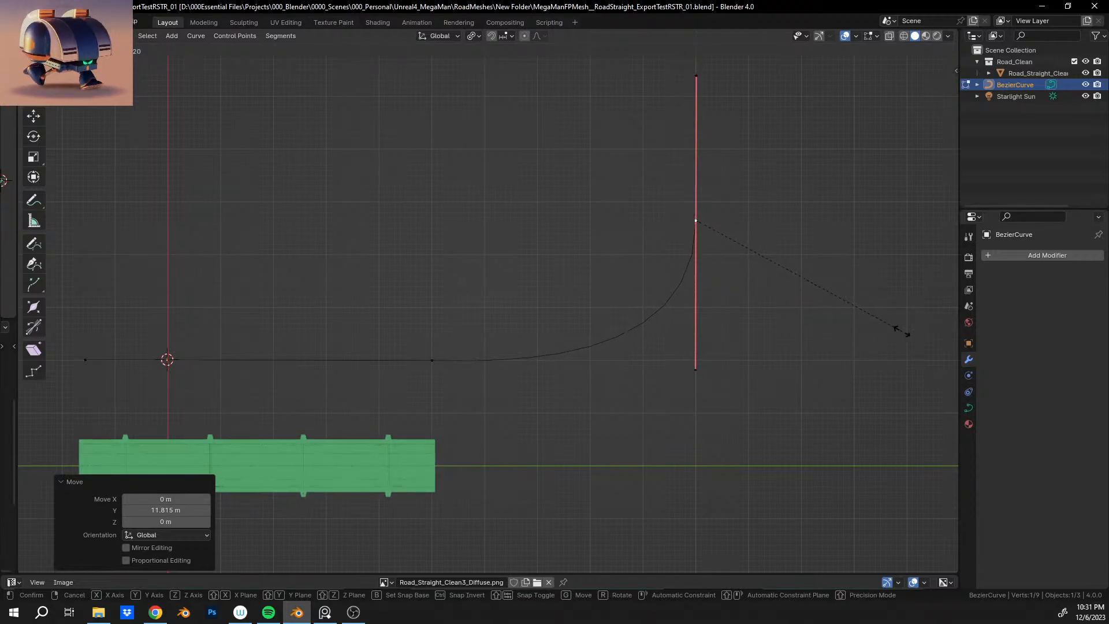
left_click(901, 331)
scroll(765, 324, "down", 2)
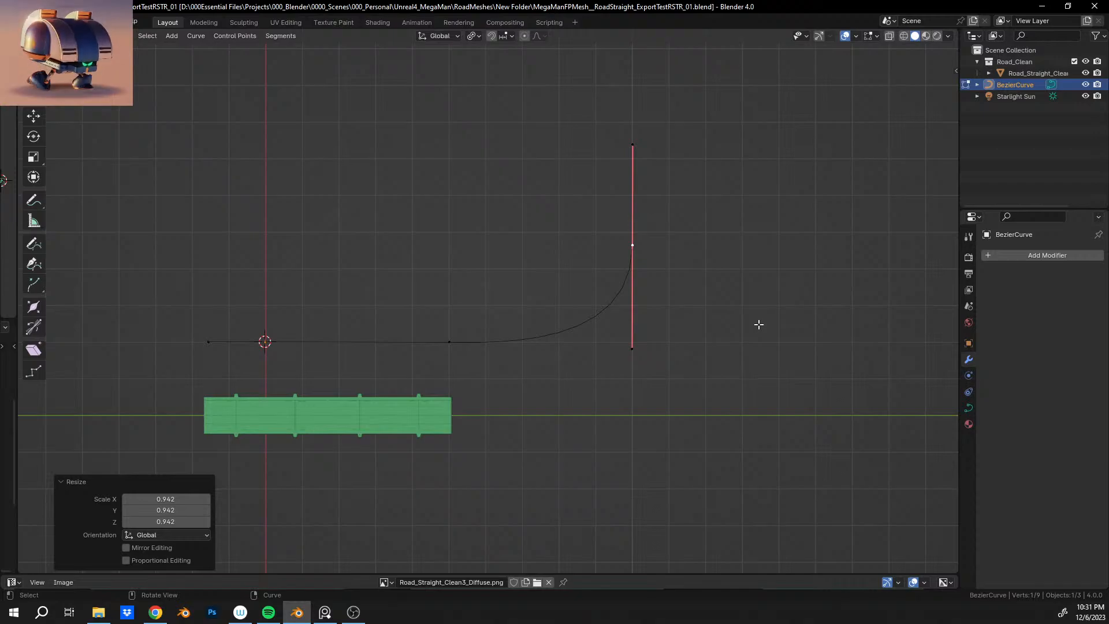
key("g")
key("y")
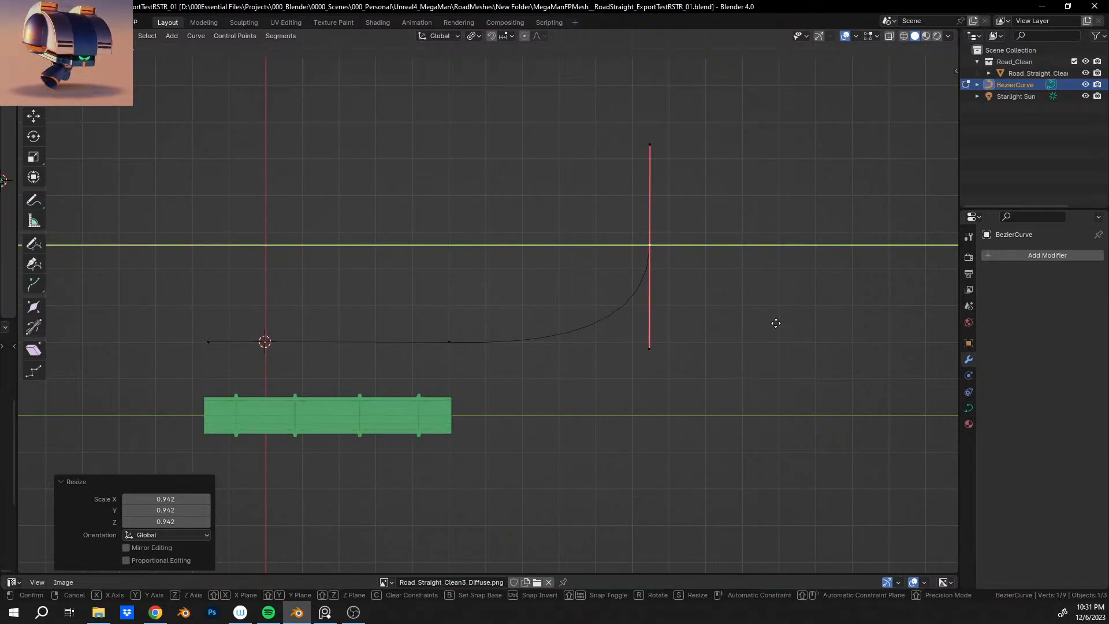
left_click(776, 323)
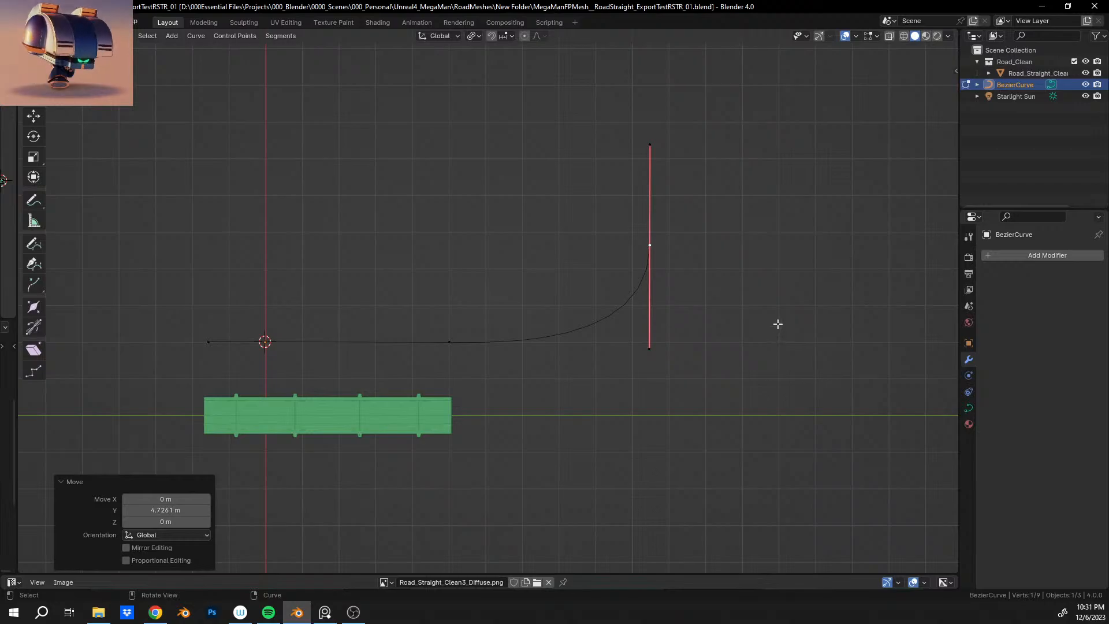
key("r")
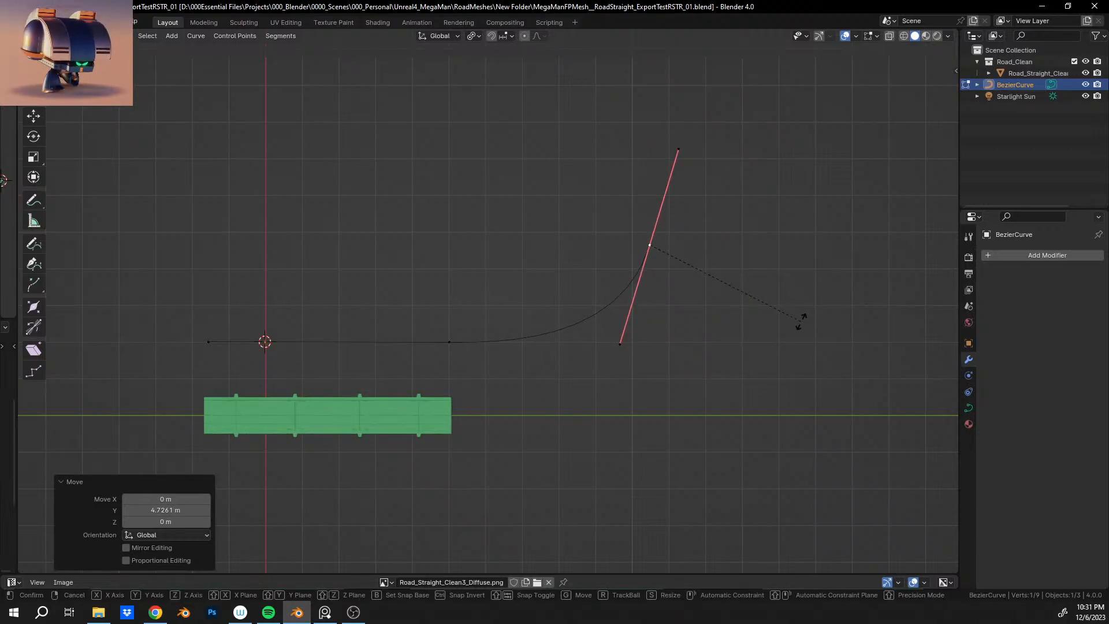
left_click(801, 322)
key("ctrl+z")
key("r")
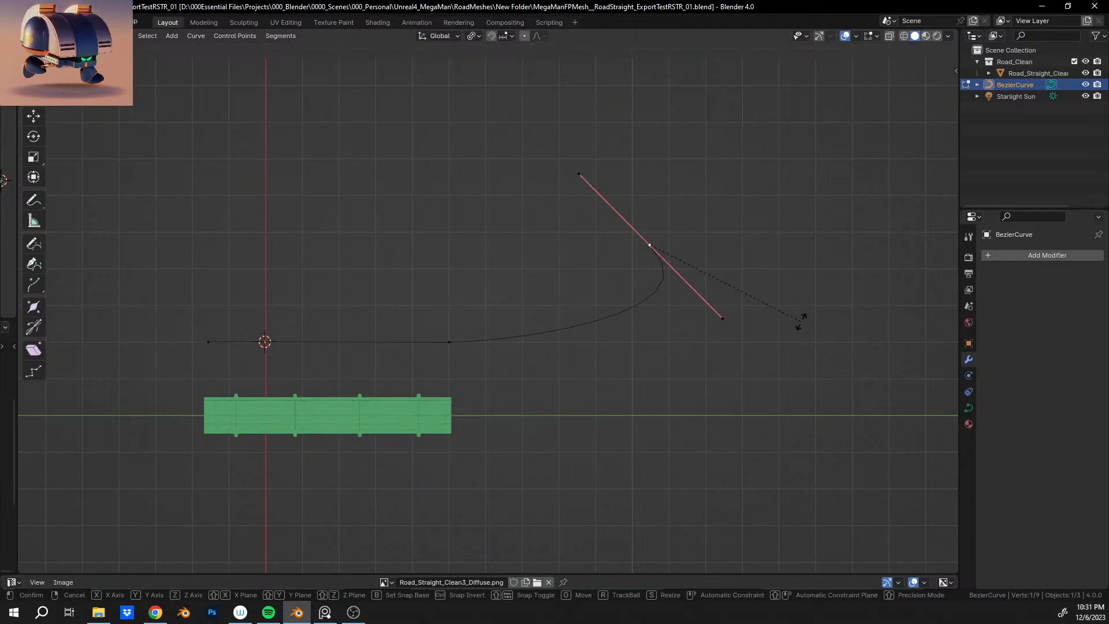
key("BackSpace")
key("BackSpace")
left_click(801, 322)
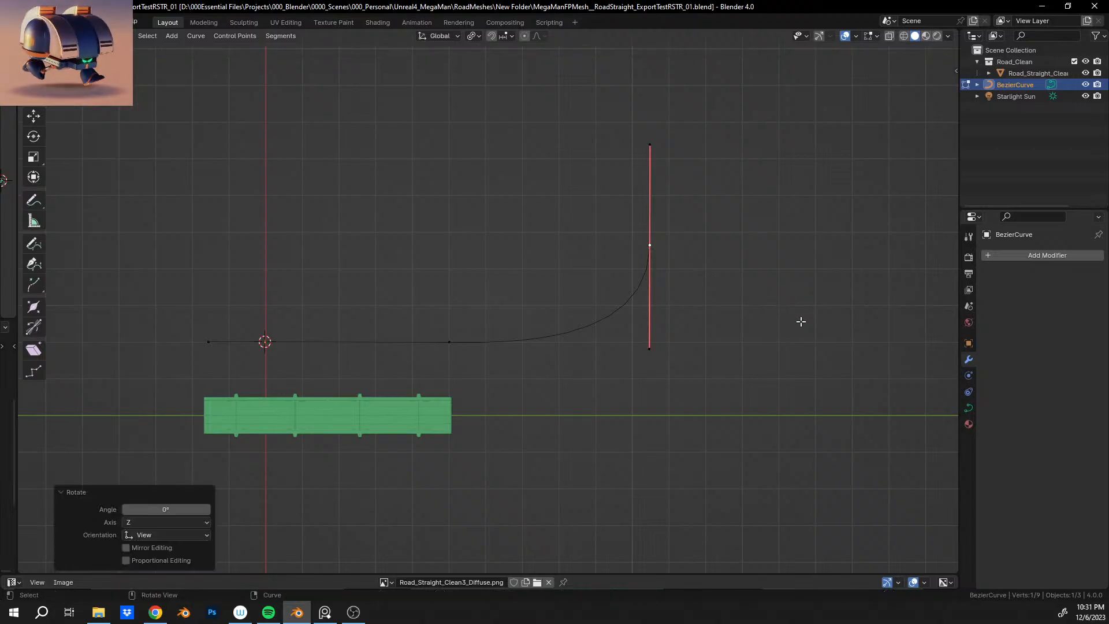
Rotate the end control point's handles by 45° and move the point 7.0891 m along Y.
type("r45")
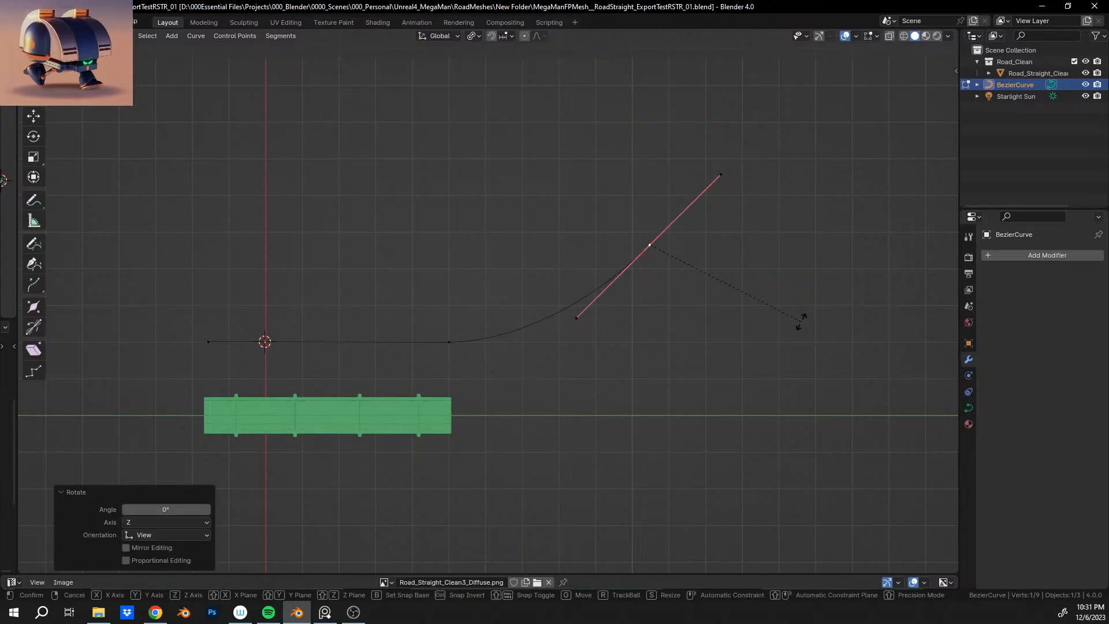
left_click(801, 322)
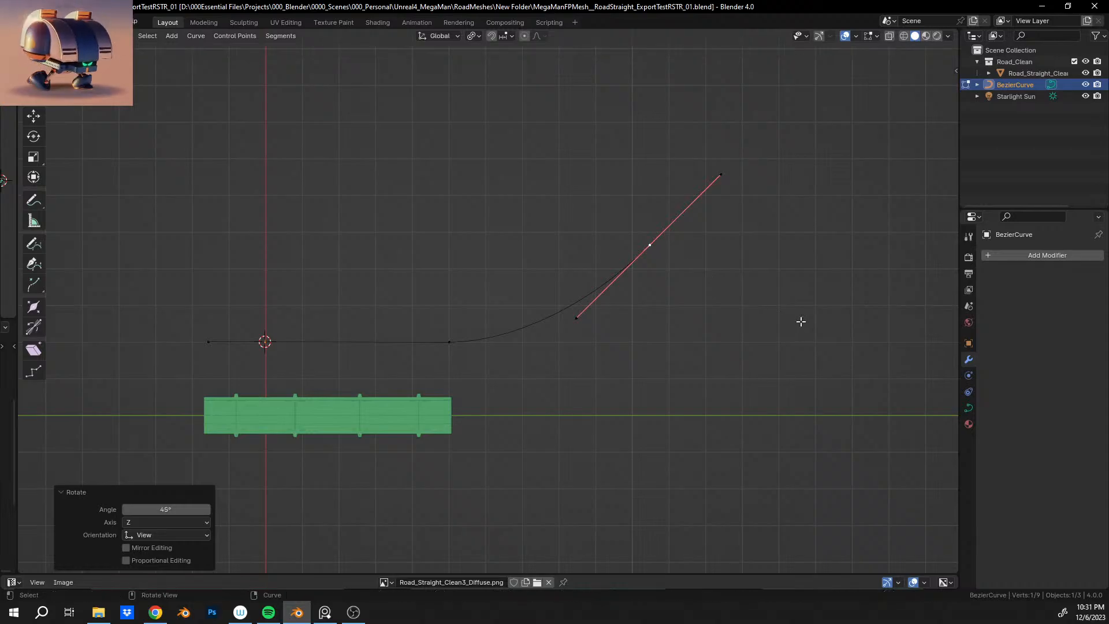
key("g")
key("y")
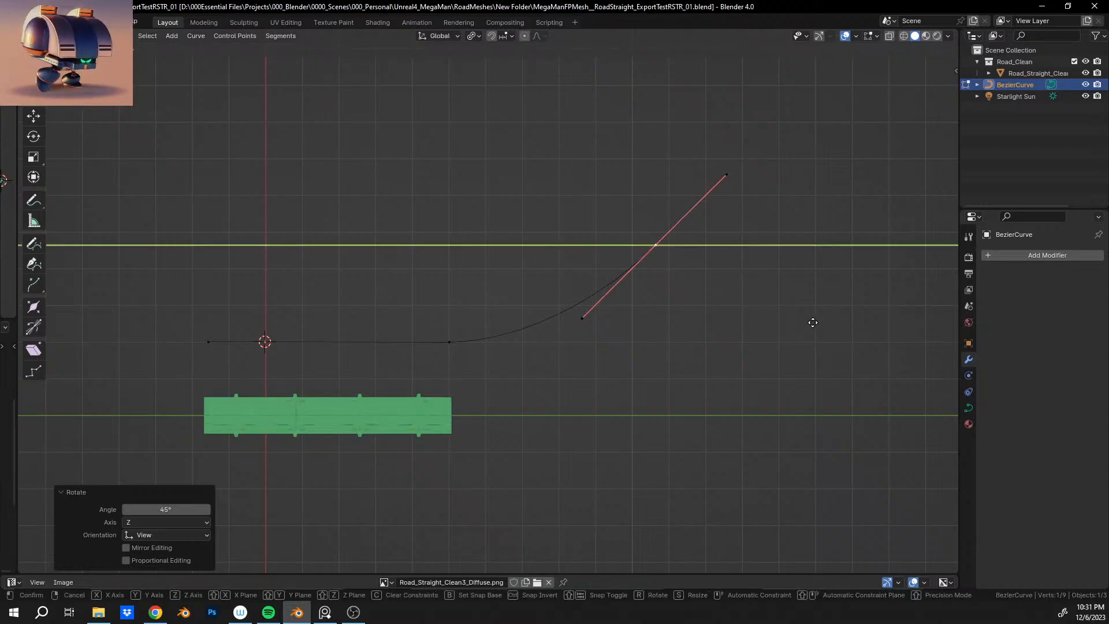
left_click(829, 328)
Scale the end control point's handles by 1.413 and fine-tune them with a further scale of 0.965.
key("s")
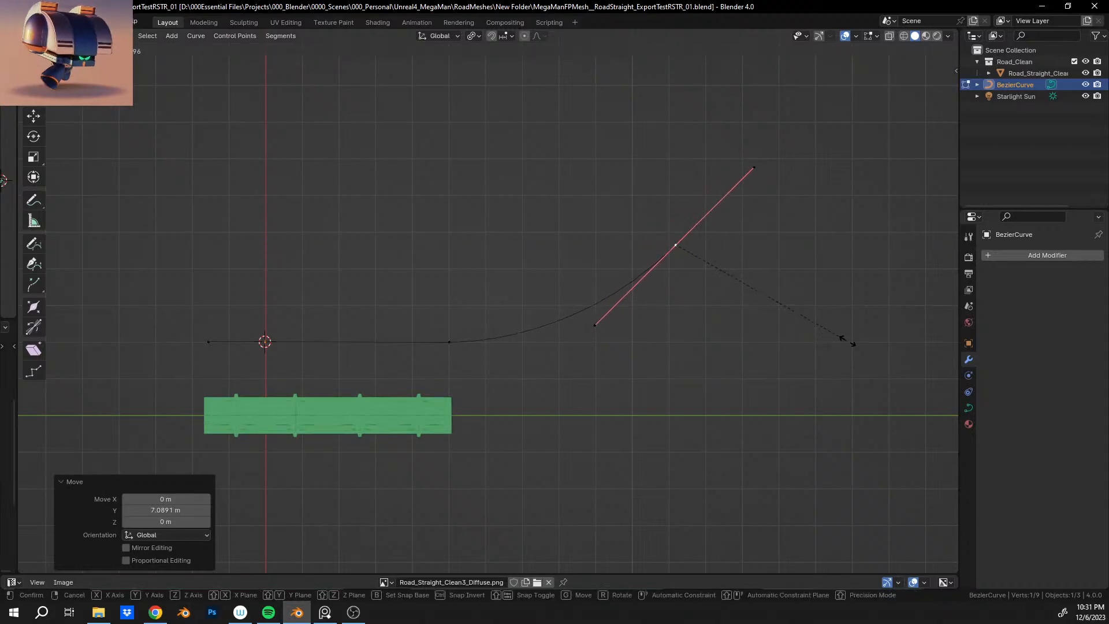
left_click(916, 318)
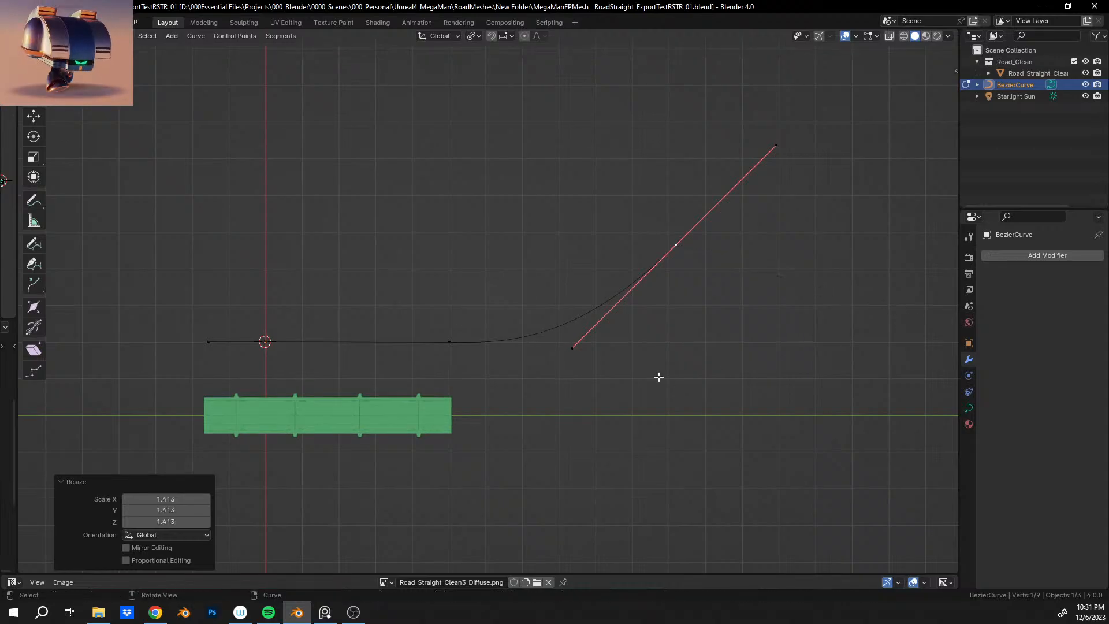
scroll(660, 377, "up", 5)
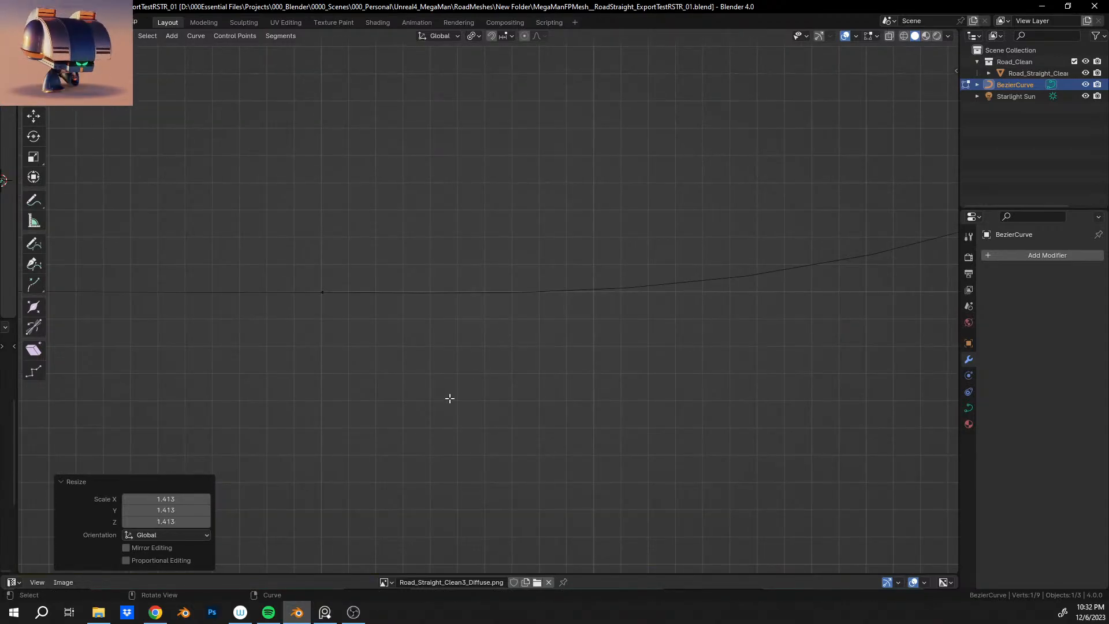
key("s")
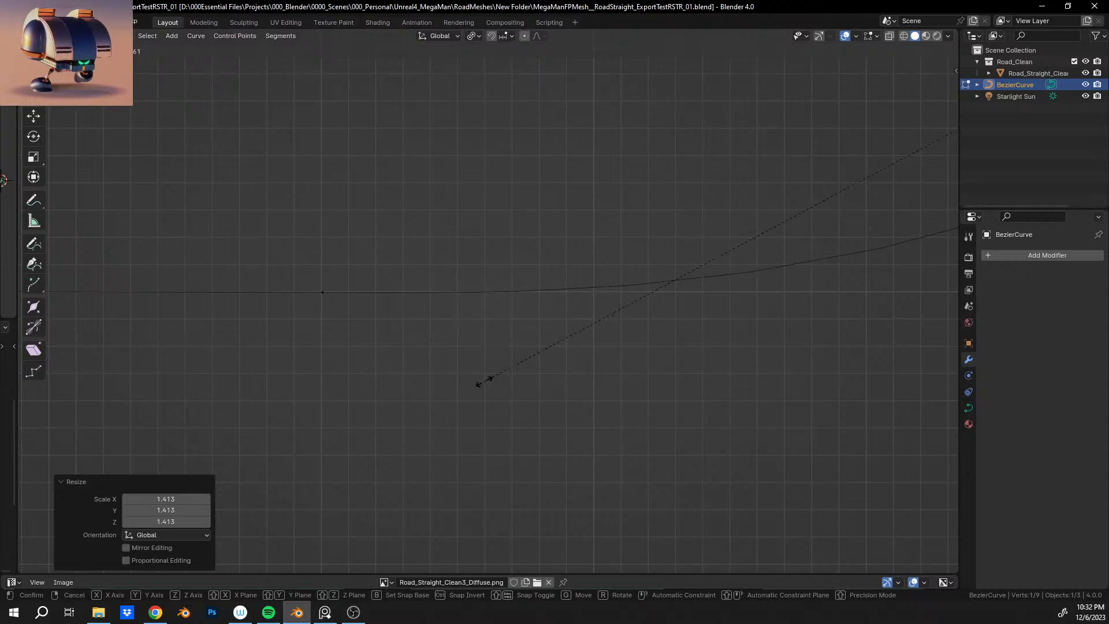
left_click(514, 358)
Move the end control point -17.832 m along Y and scale its handles by 0.765, then by 1.207.
scroll(560, 270, "down", 3)
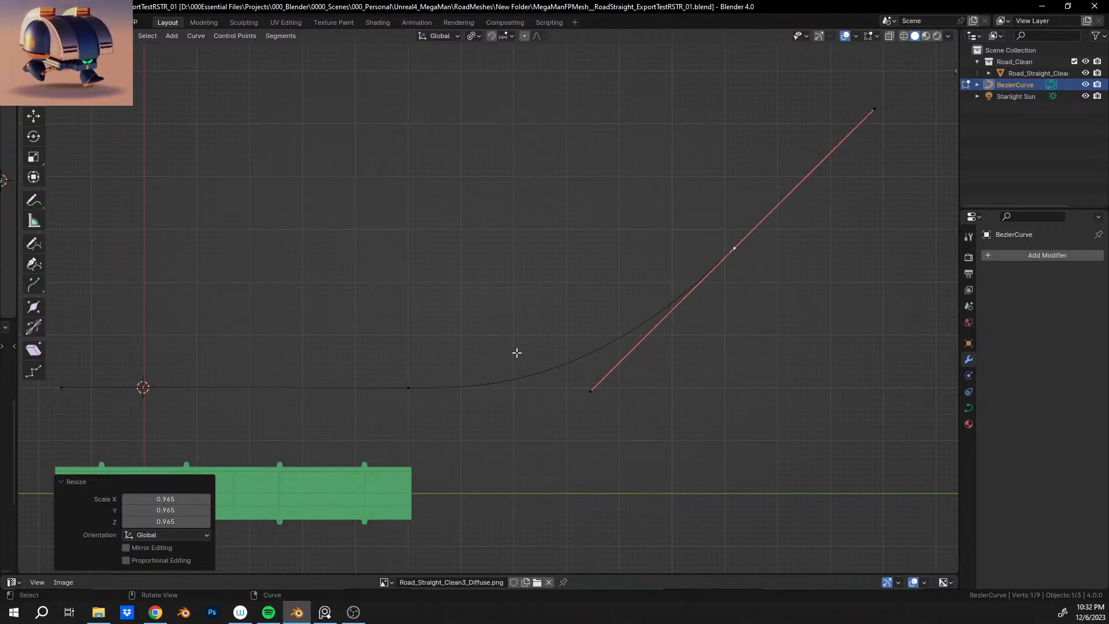
key("g")
key("y")
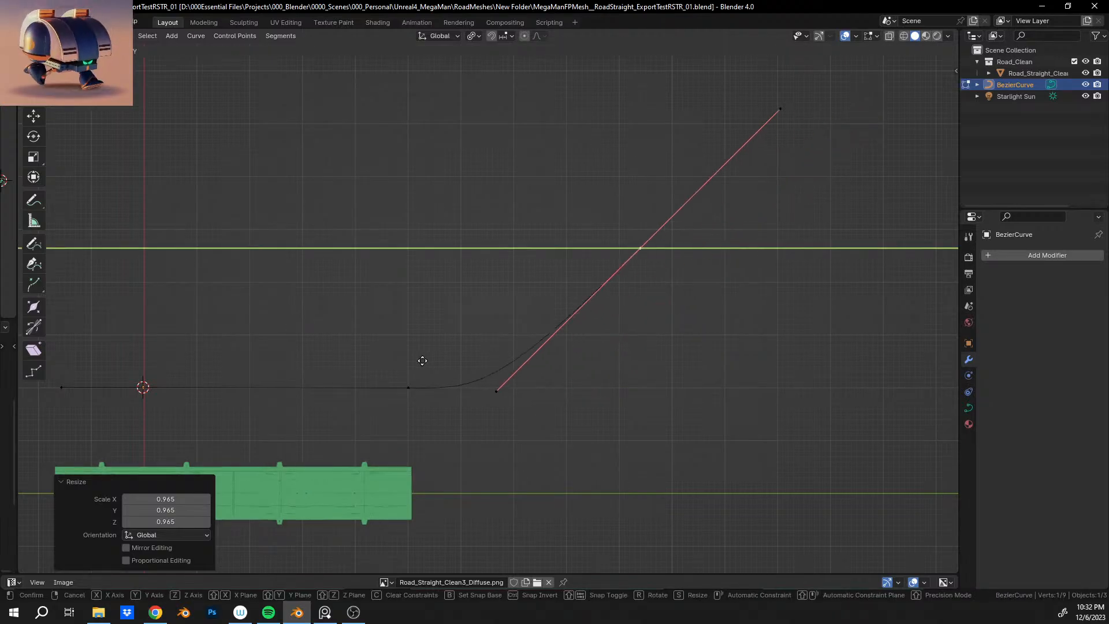
key("s")
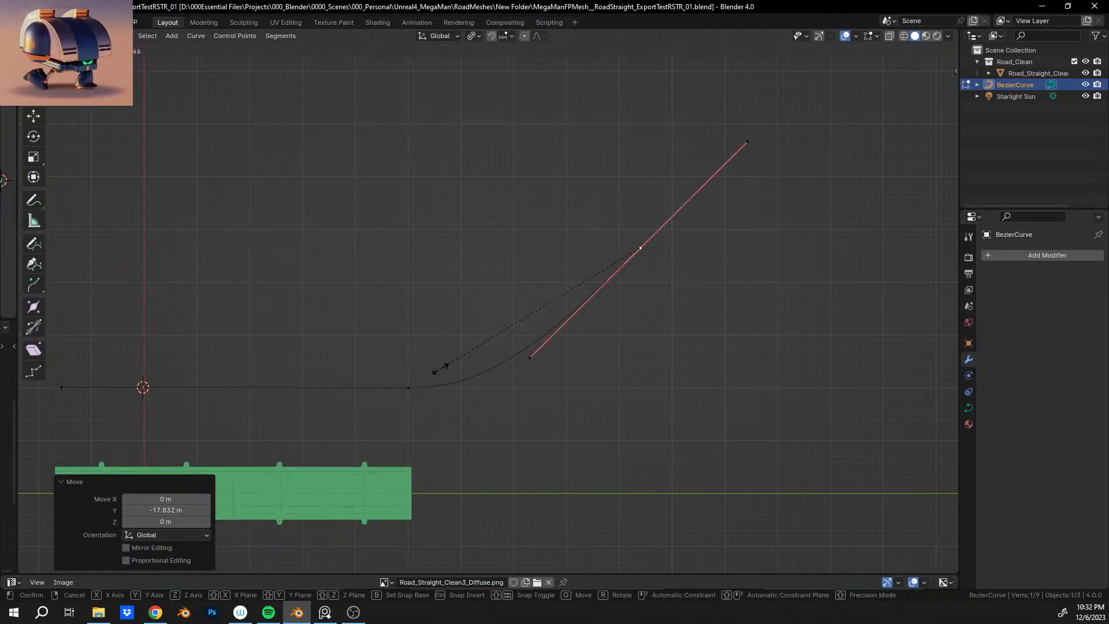
left_click(441, 368)
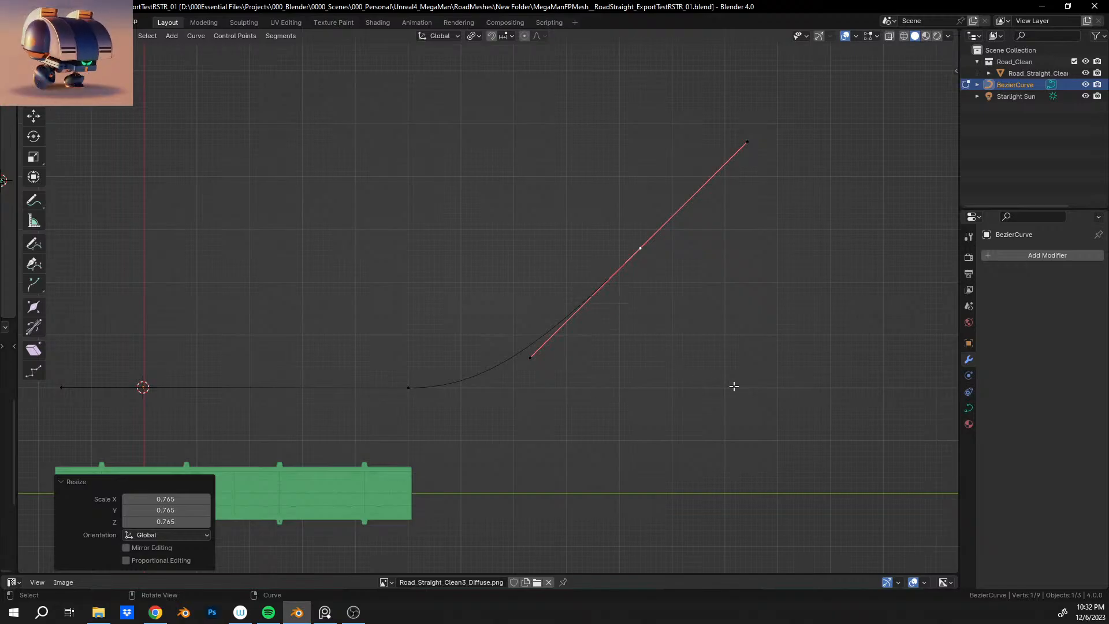
key("s")
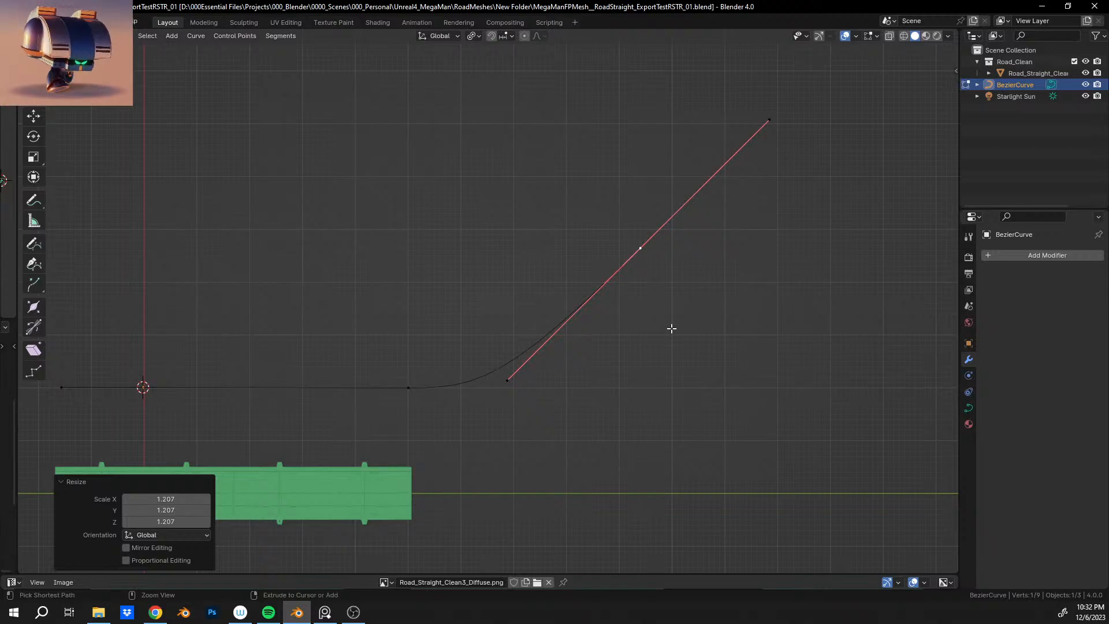
Undo the end control point's recent scalings, moves and 45° rotation, back to the wide bend with handles parallel to X.
key("ctrl+z")
key("ctrl+z")
key("ctrl+z")
key("ctrl+z")
key("ctrl+z")
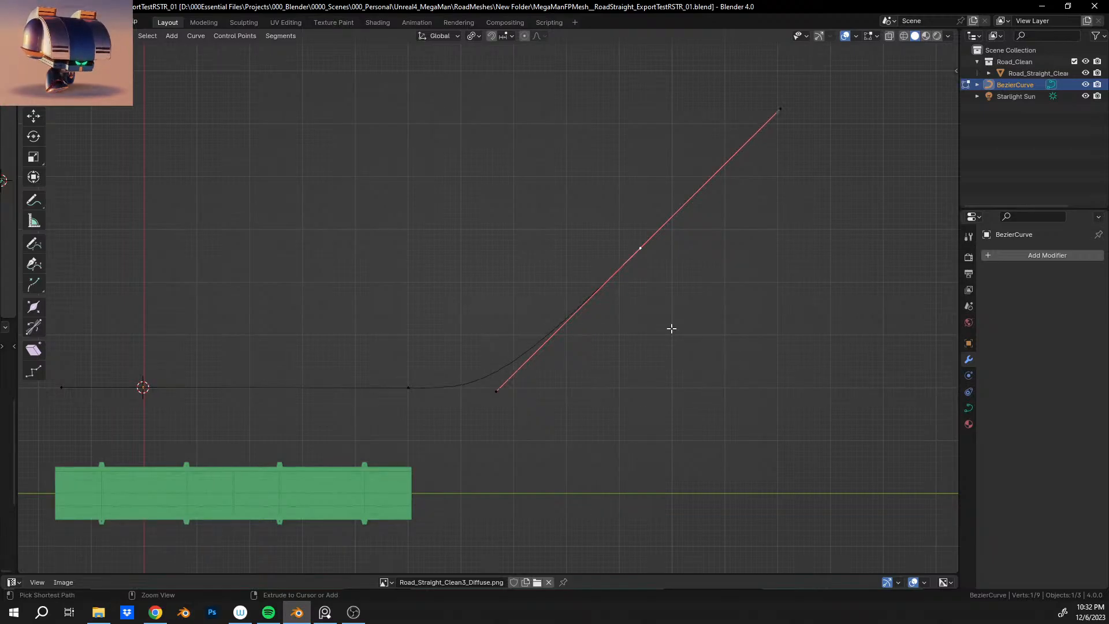
key("ctrl+z")
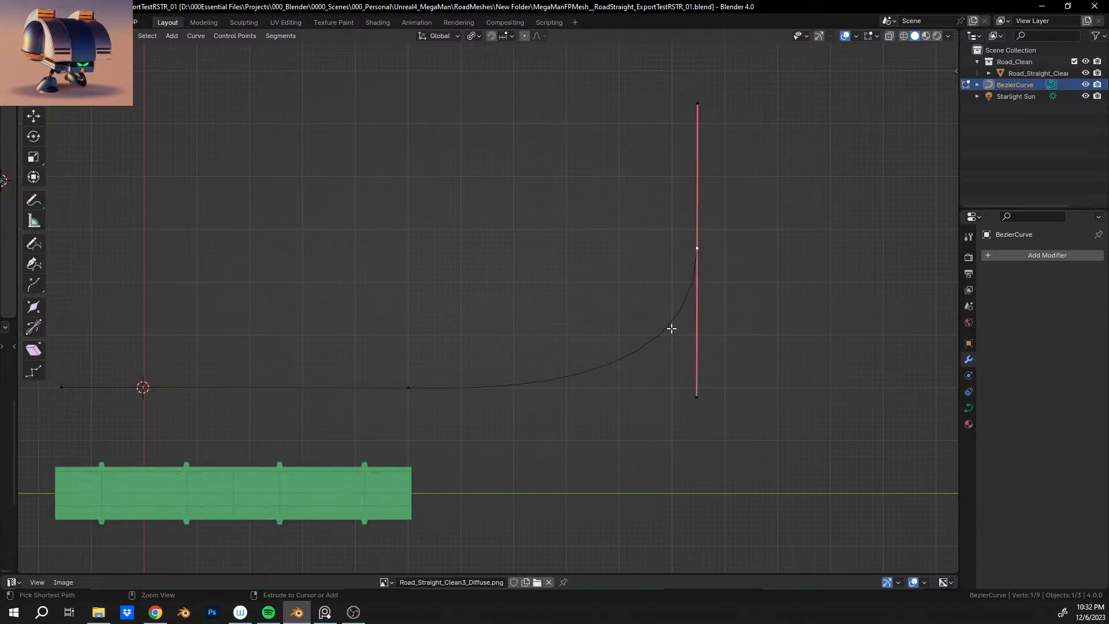
key("ctrl+z")
key("ctrl+shift+z")
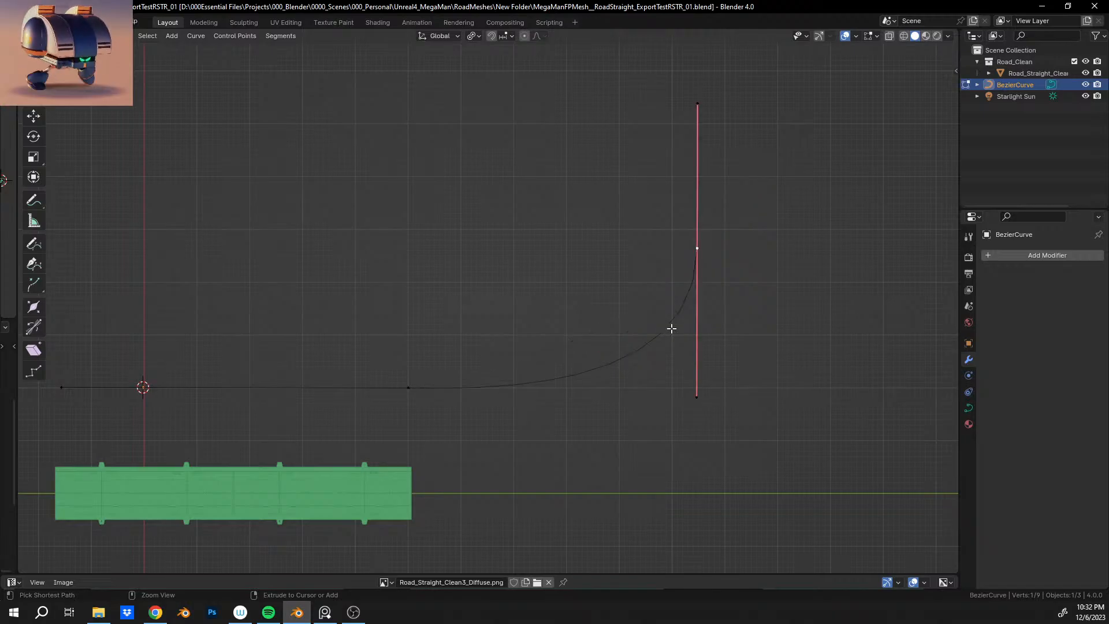
Extrude the end control point -39.321 m along X to continue the curve straight past the bend.
scroll(671, 328, "down", 3)
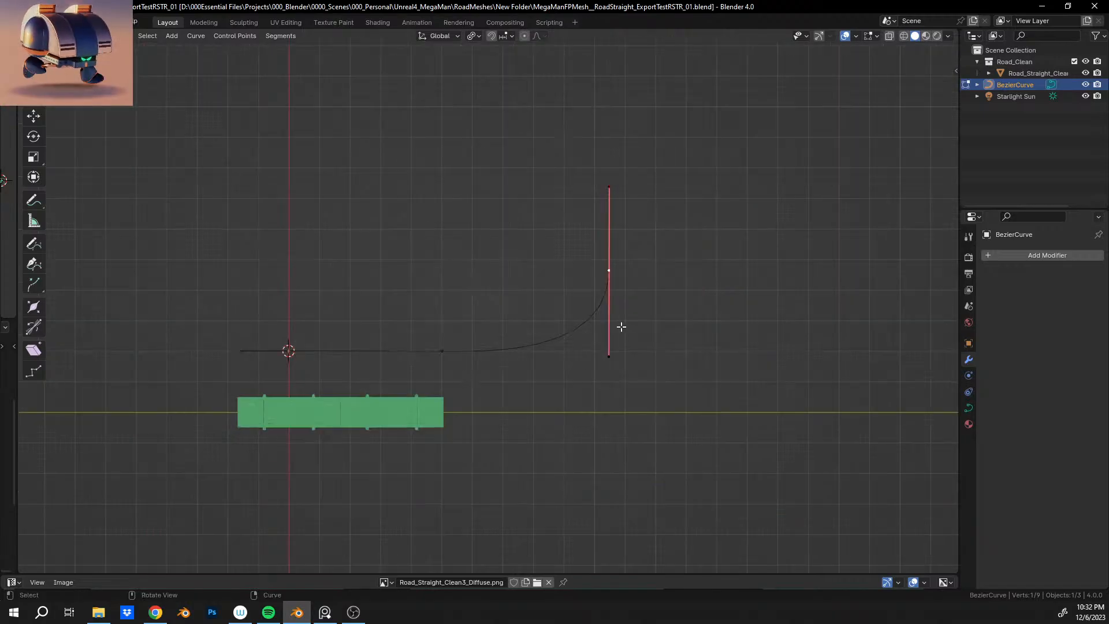
middle_click_drag(621, 324, 577, 381, "shift")
key("g")
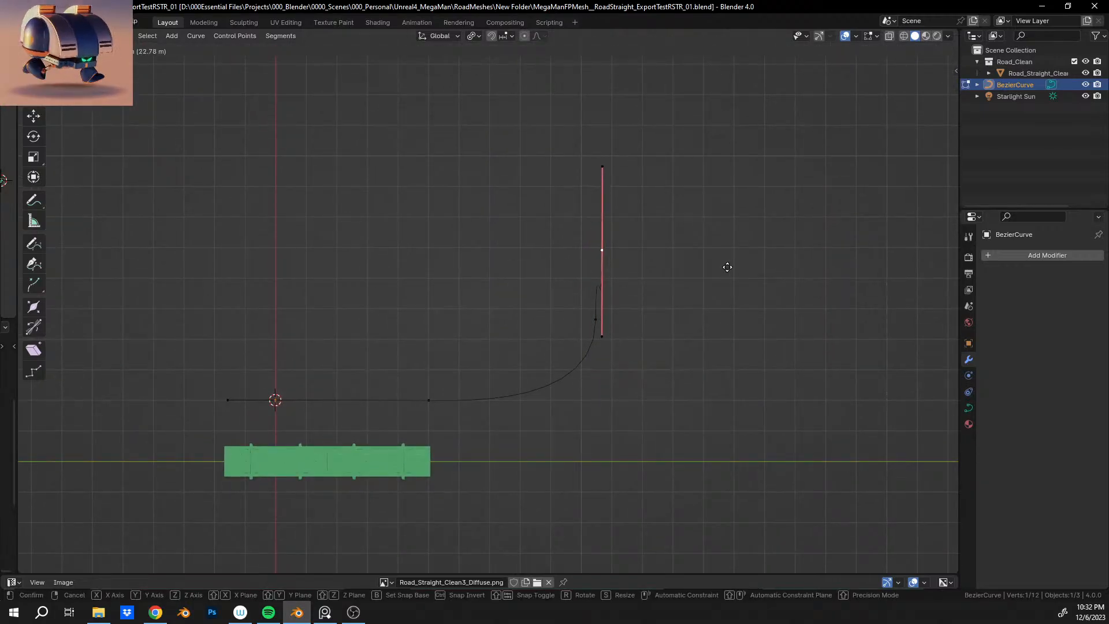
key("y")
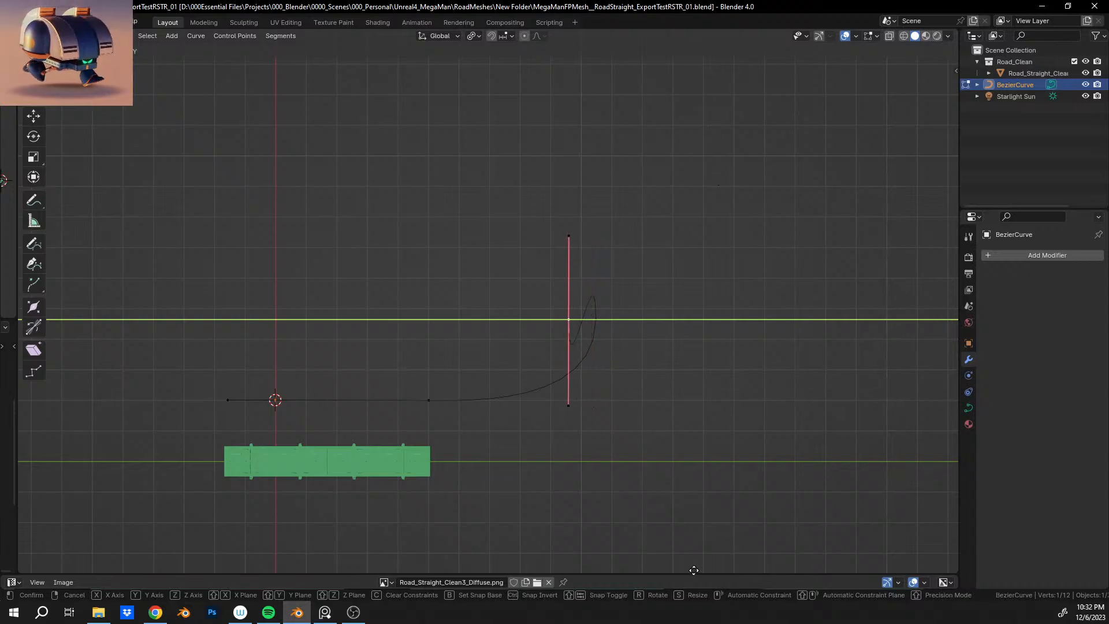
key("x")
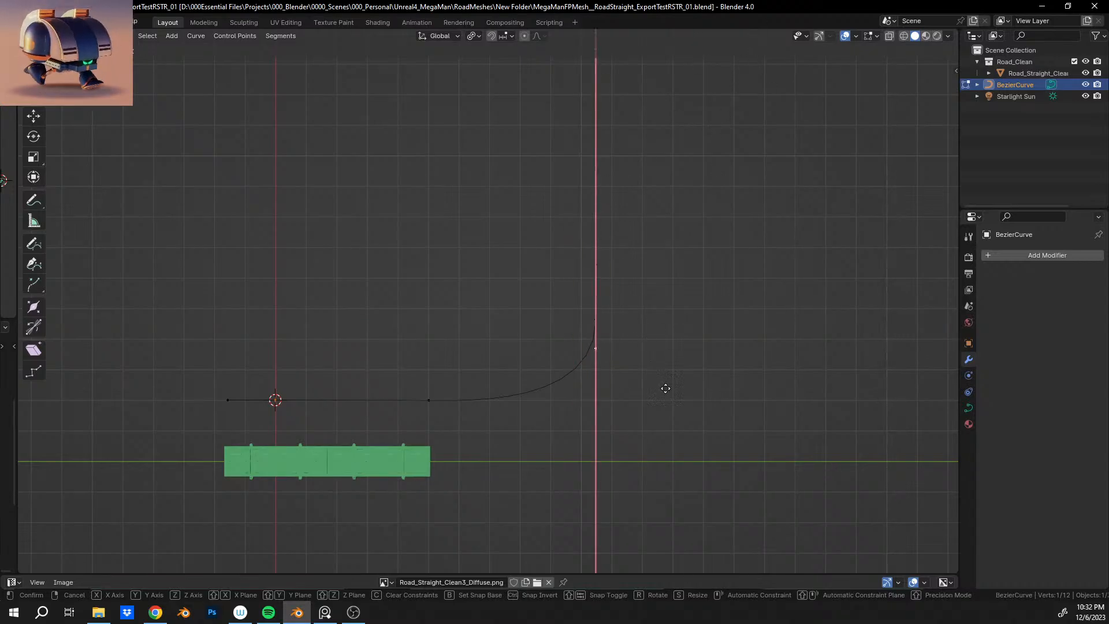
left_click(682, 216)
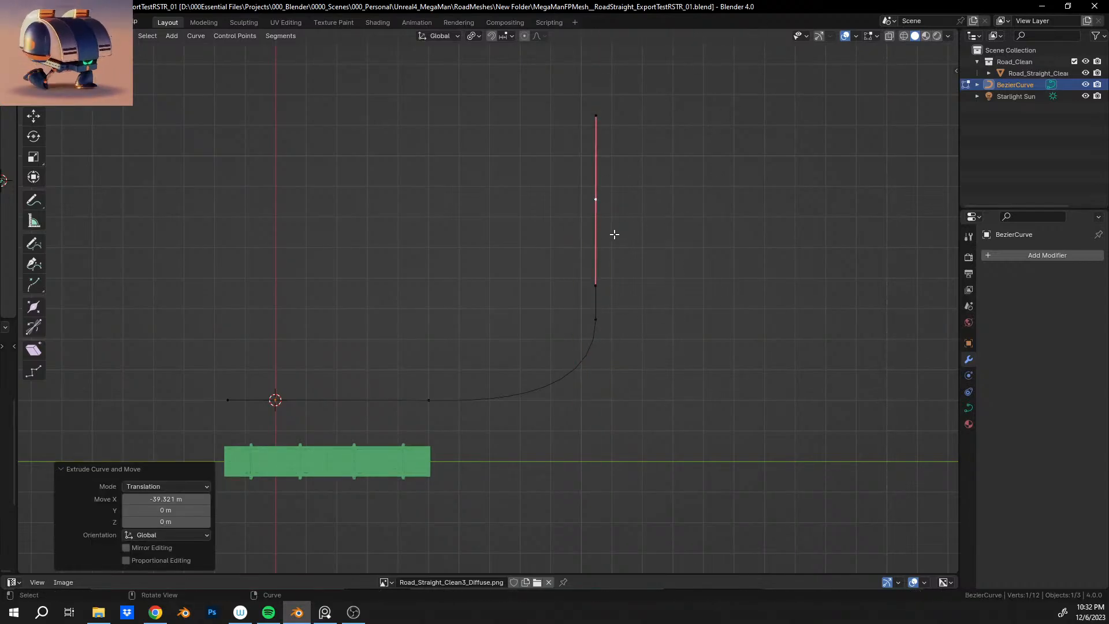
Select the control point at the end of the bend and move it 21.661 m along X and -18.117 m along Y.
scroll(629, 254, "up", 2)
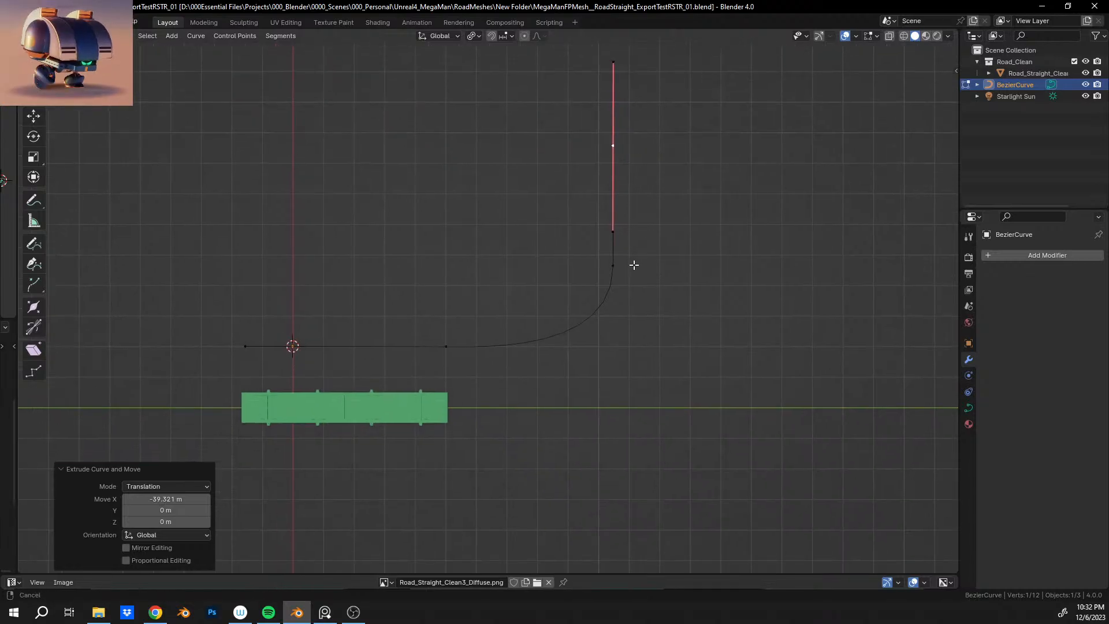
left_click(668, 283)
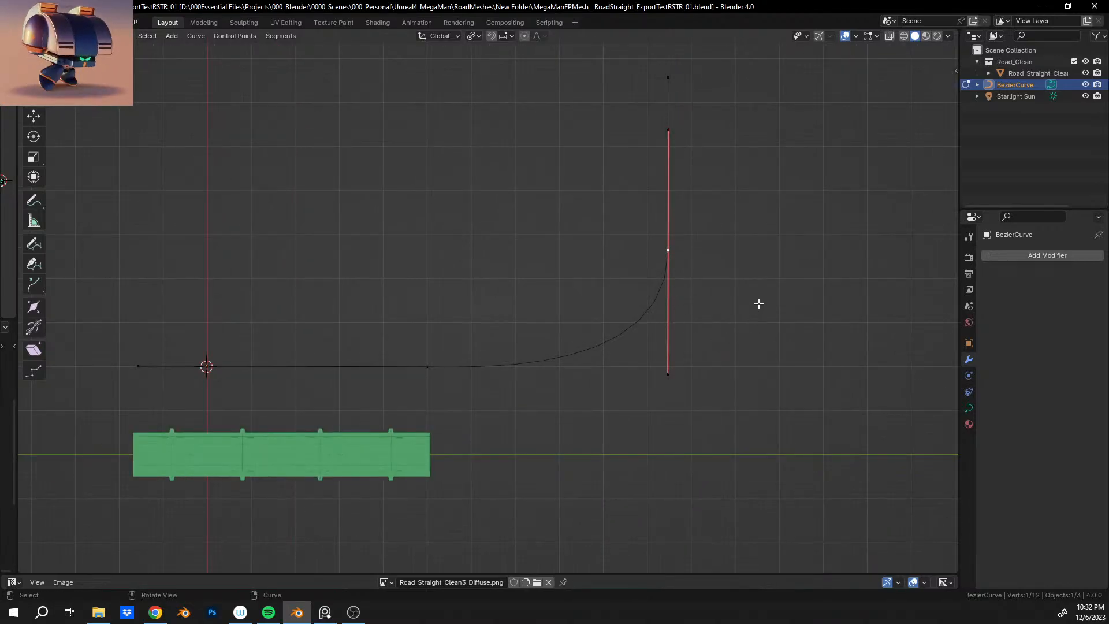
key("r")
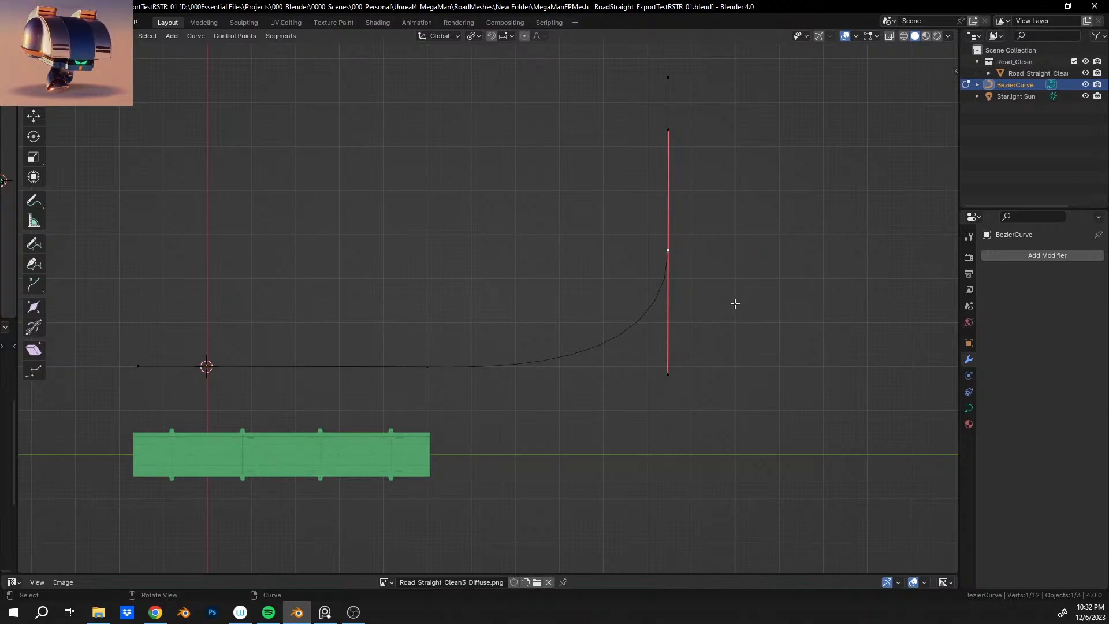
key("g")
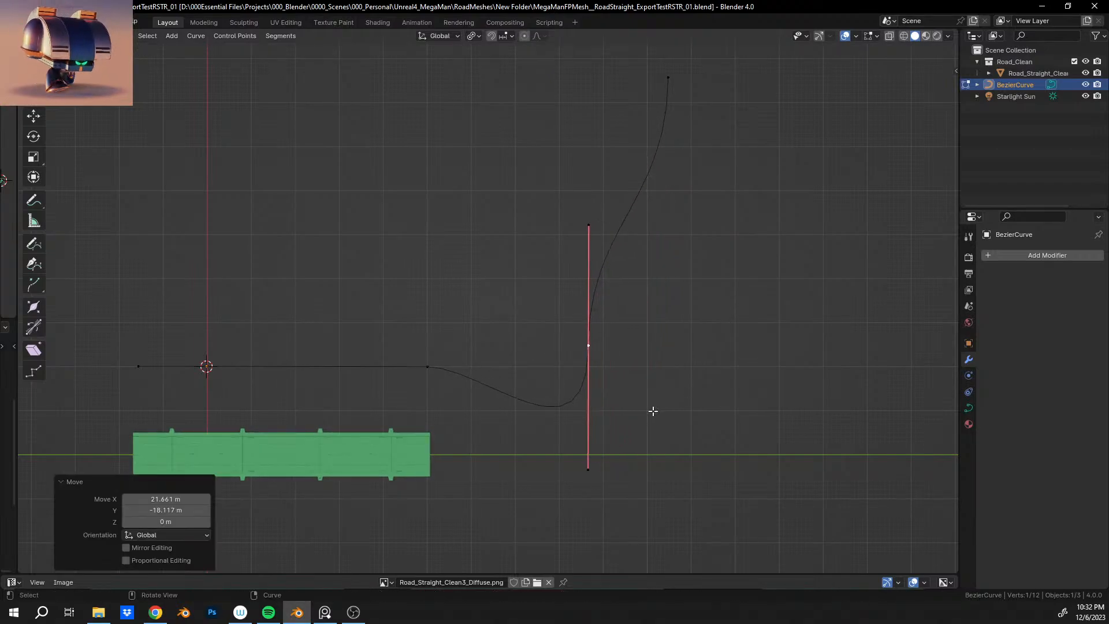
left_click(652, 407)
Rotate the bend control point's handles by 55.5° and scale them by 0.390.
key("r")
left_click(725, 353)
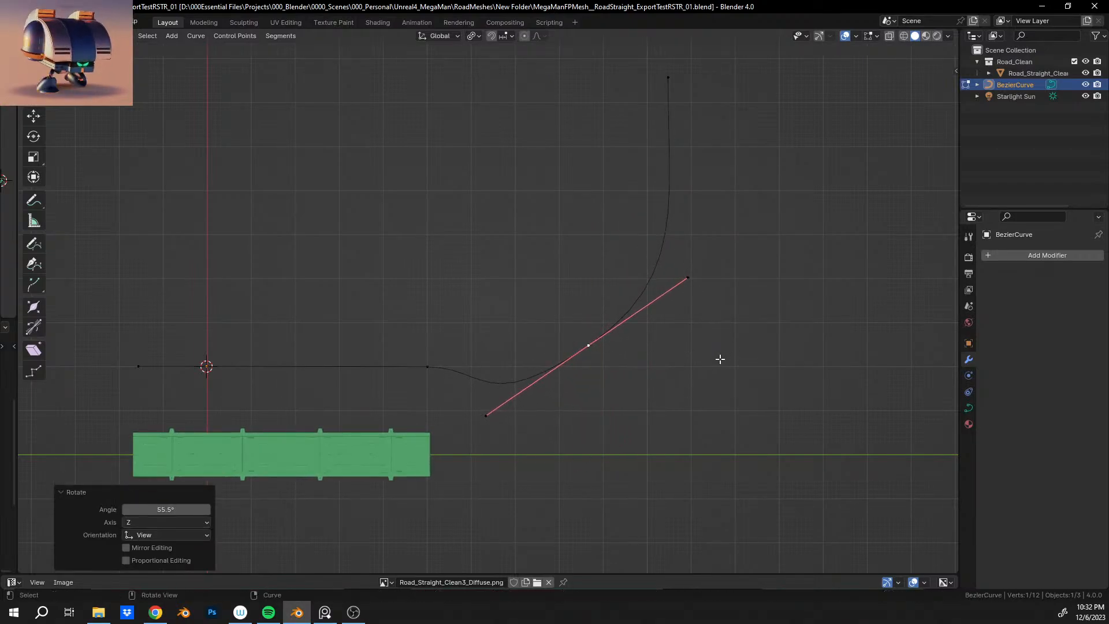
key("s")
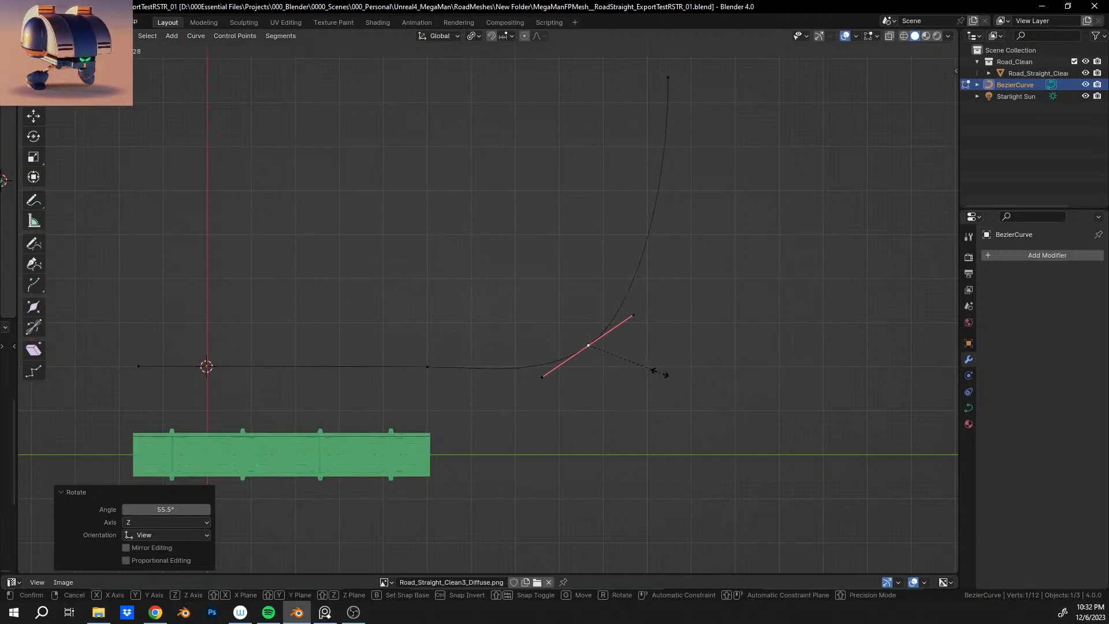
left_click(647, 374)
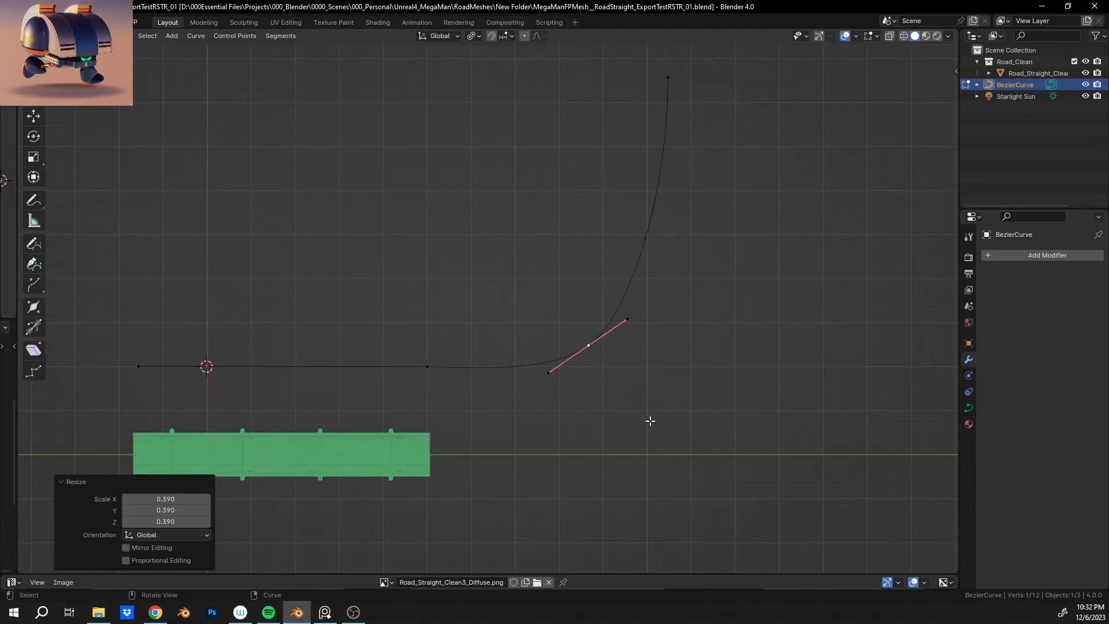
Move the bend control point -0.78768 m along X and 12.078 m along Y, and rotate its handles by -9.5°.
key("g")
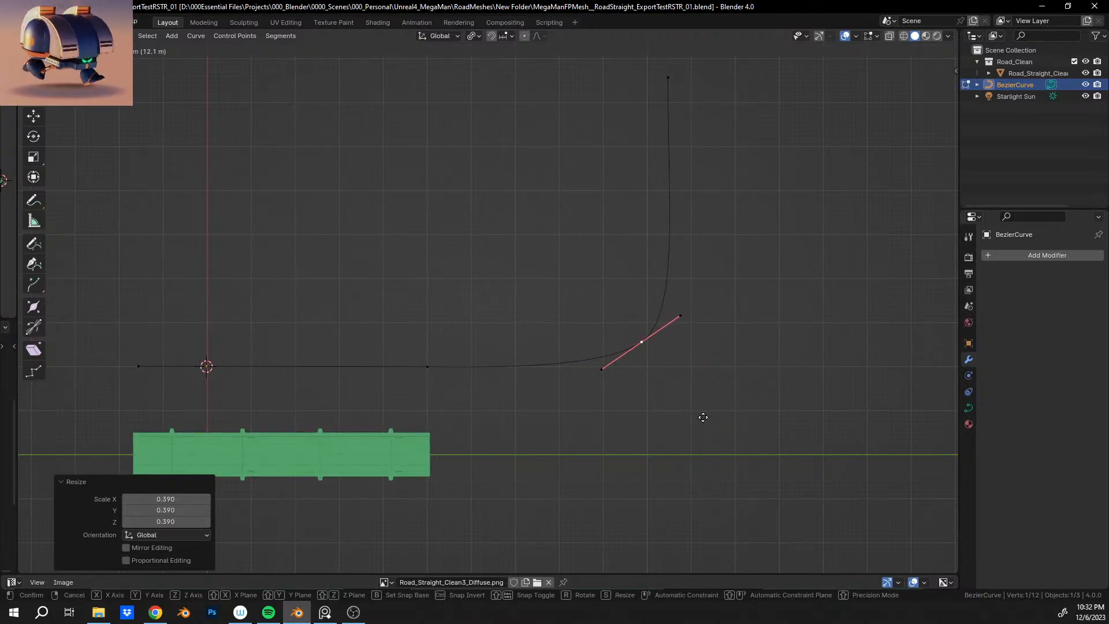
left_click(703, 418)
middle_click_drag(591, 257, 575, 341, "shift")
scroll(575, 341, "down", 2)
scroll(599, 314, "up", 2)
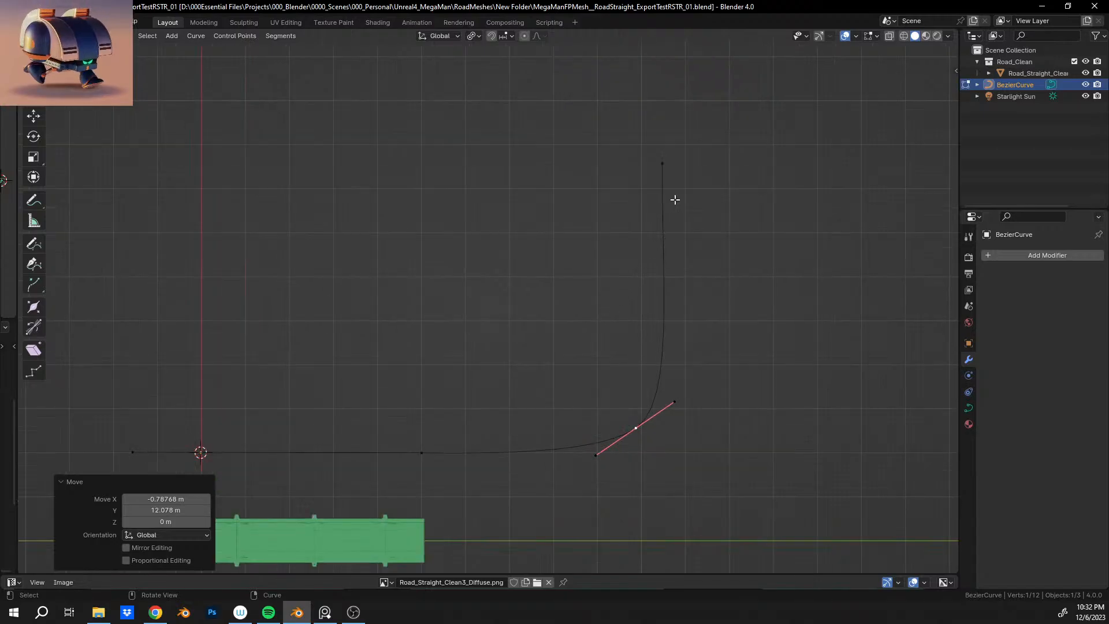
key("r")
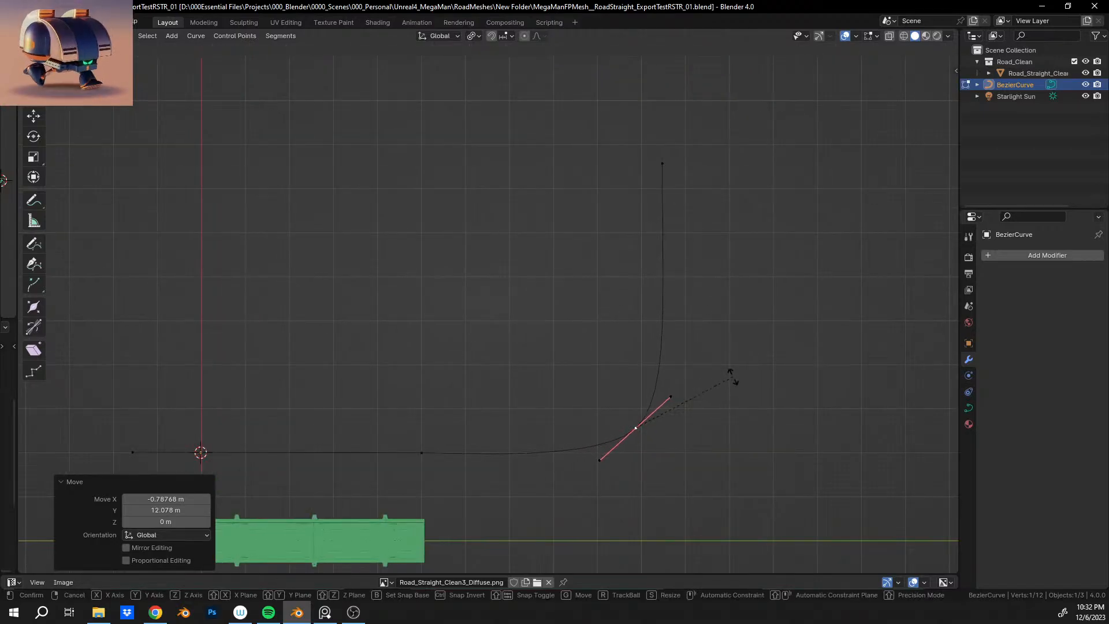
left_click(731, 374)
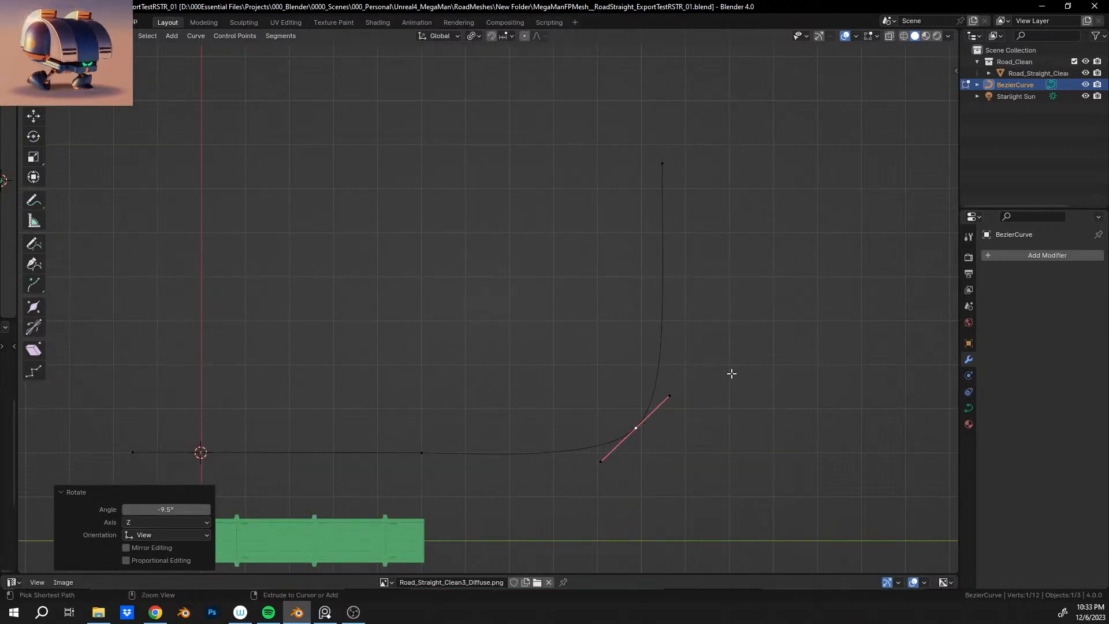
Undo the bend control point's two handle rotations, the scaling and the last move.
key("ctrl+z")
key("ctrl+z")
key("ctrl+z")
key("ctrl+z")
Rotate the bend control point's handles by 45° and move the point -13.128 m along X and 15.754 m along Y.
type("r")
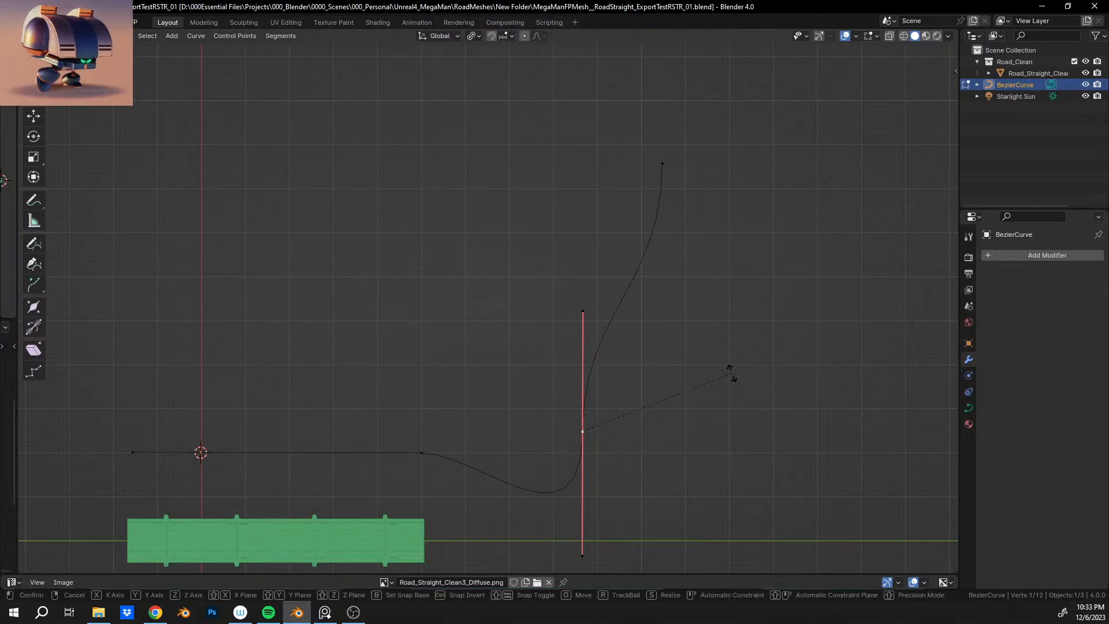
type("45")
key("Return")
key("g")
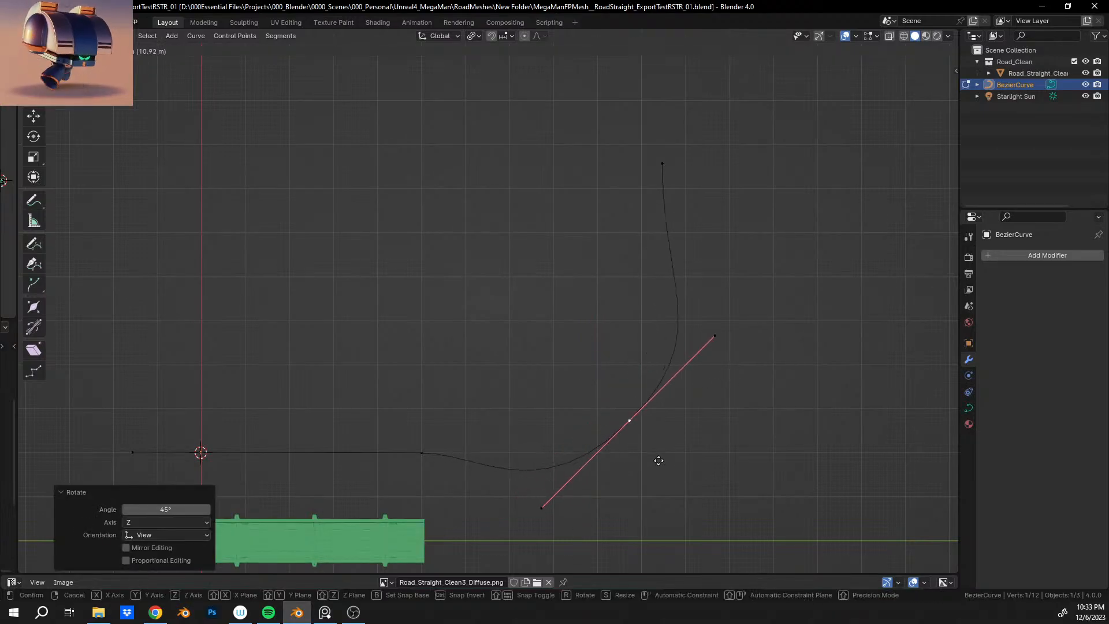
left_click(675, 414)
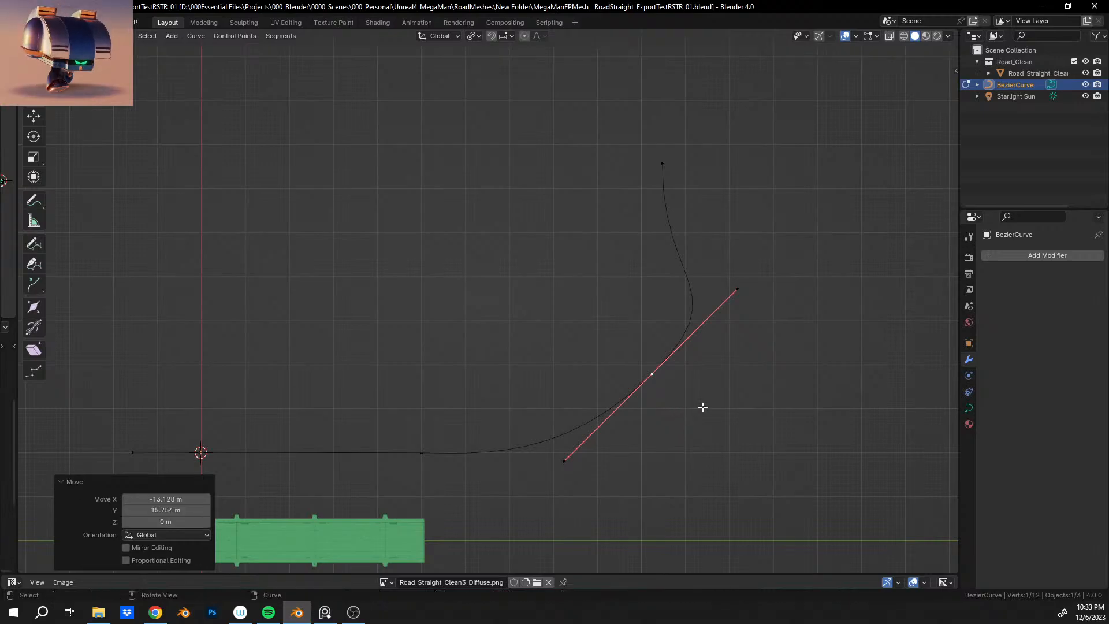
Scale the bend control point's handles by 0.531 and move the point 6.3014 m along X and -8.4019 m along Y.
key("s")
left_click(736, 361)
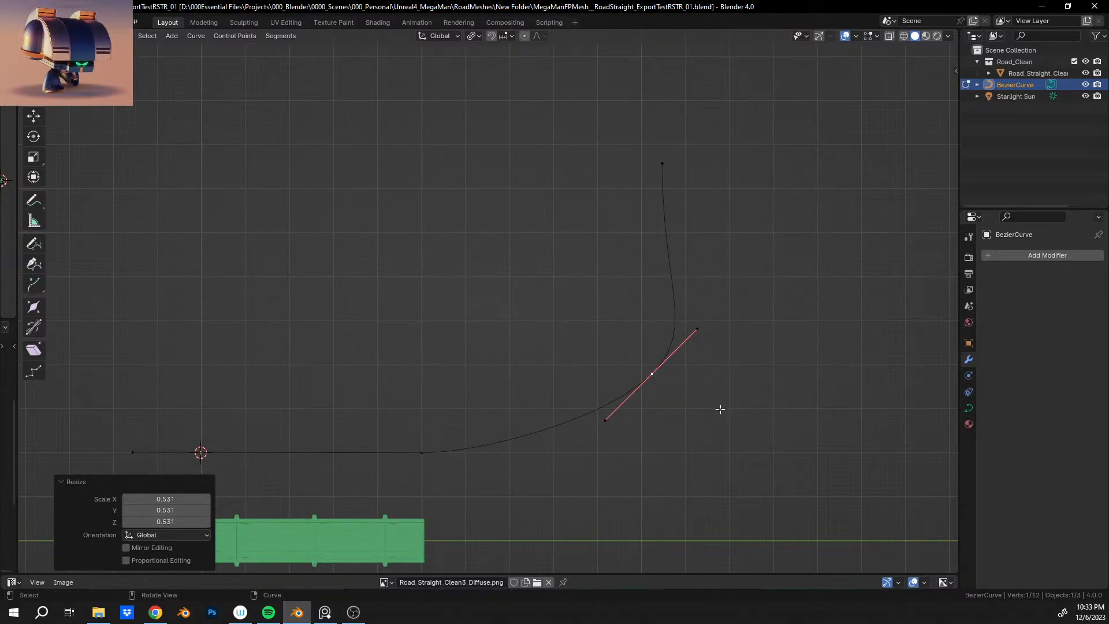
key("g")
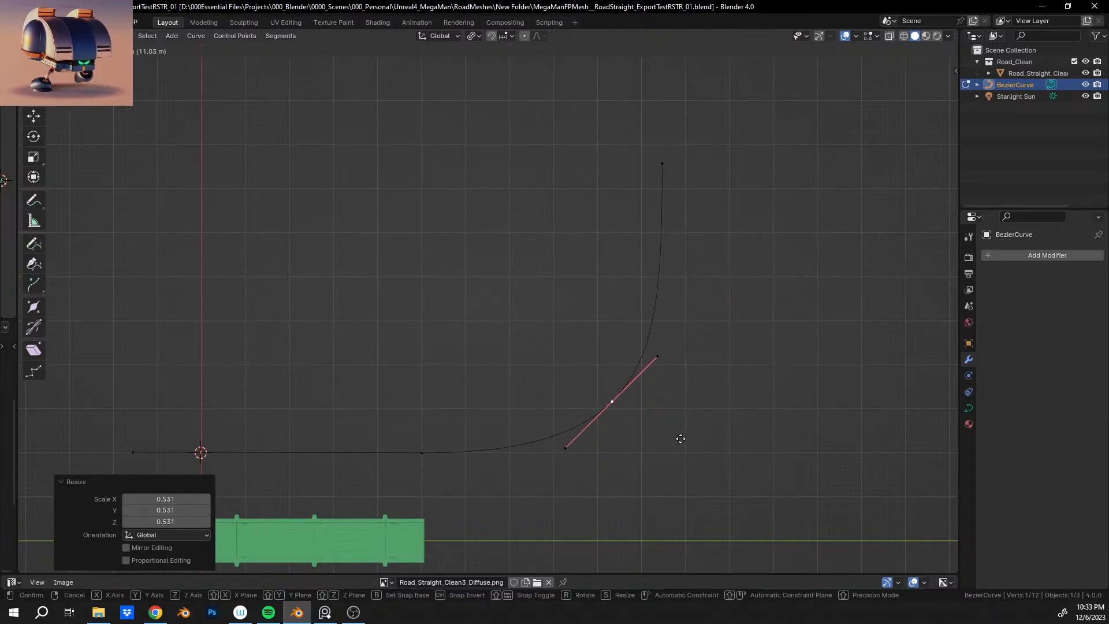
left_click(683, 439)
Scale the bend control point's handles by 1.368 and move the point -1.4441 m along X and 0.13128 m along Y.
key("s")
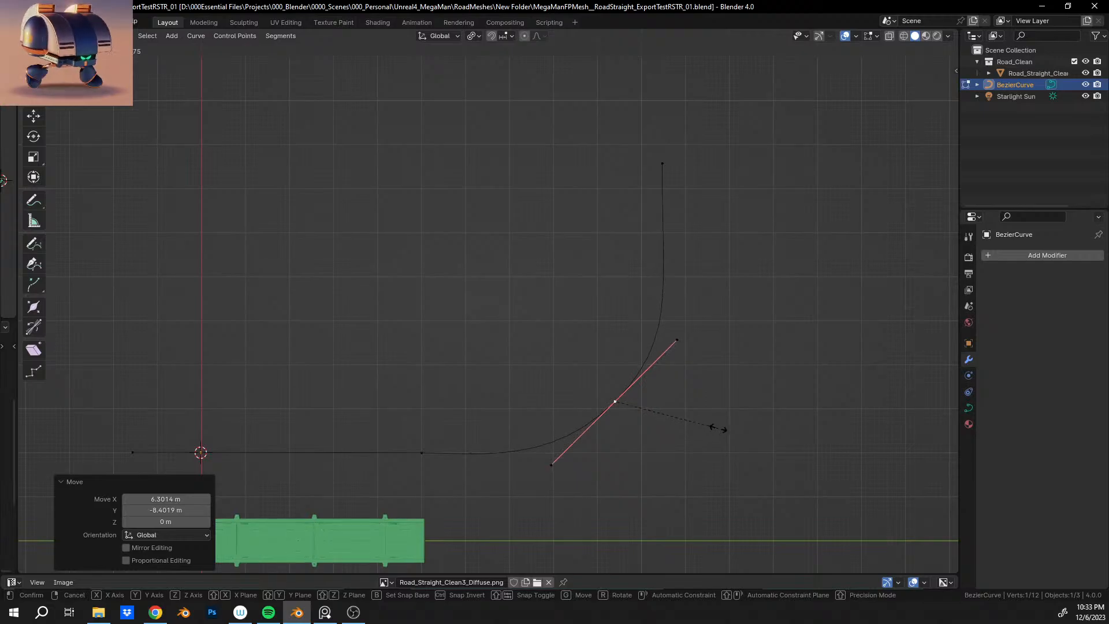
left_click(718, 427)
key("g")
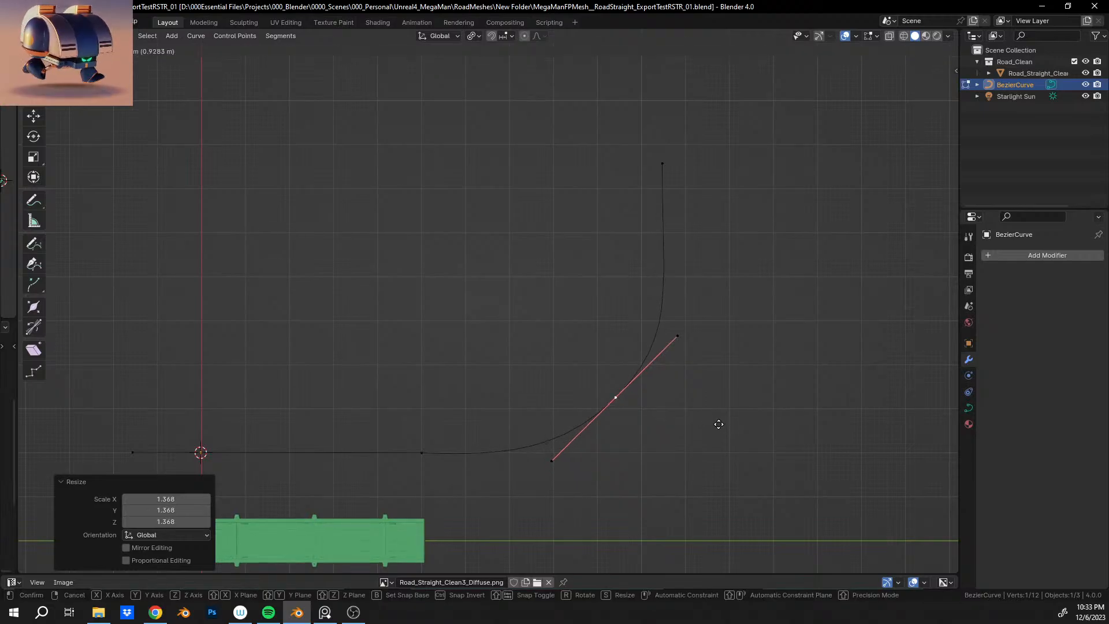
left_click(719, 423)
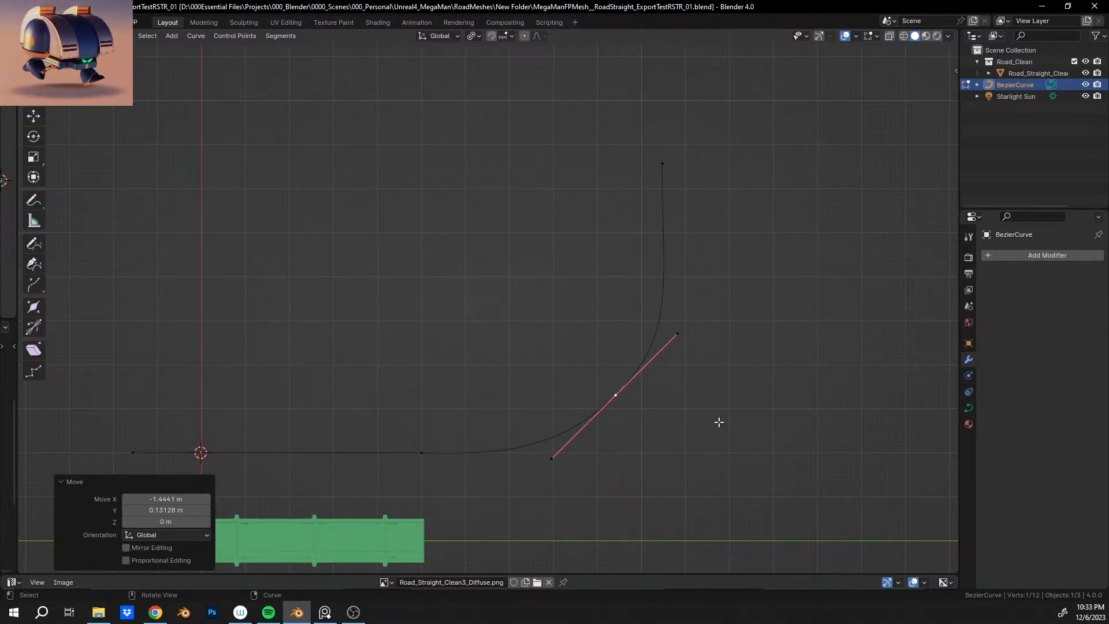
Examine the curve's bend and both adjoining sections up close for smoothness and straightness.
mouse_move(649, 433)
middle_mouse_down("shift")
mouse_move(643, 364)
mouse_move(651, 414)
middle_mouse_up("shift")
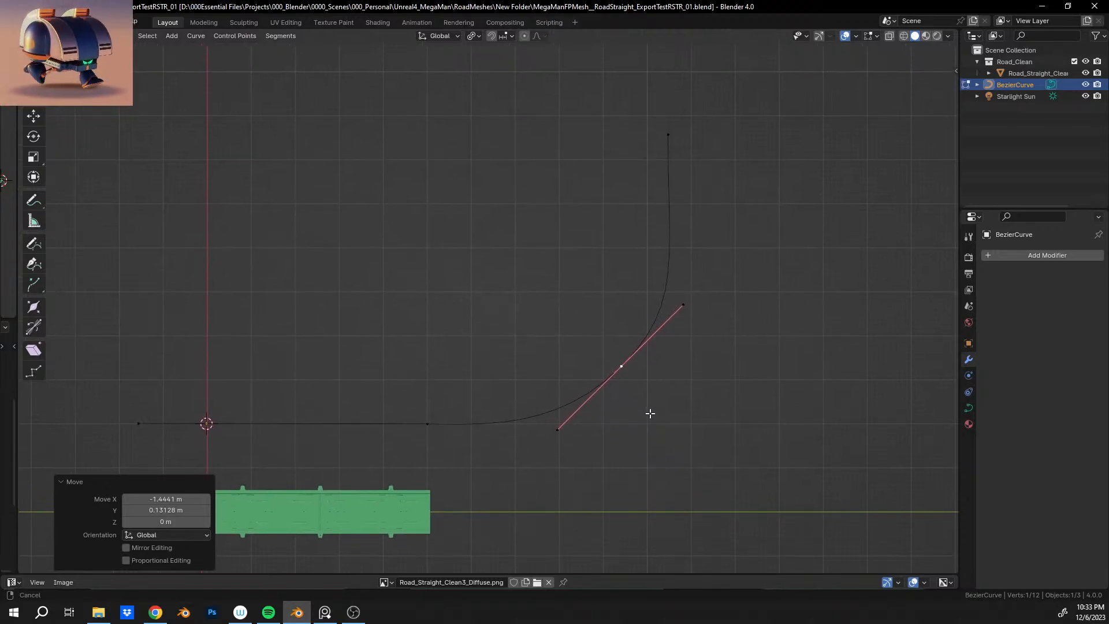
middle_click_drag(600, 353, 653, 365, "shift")
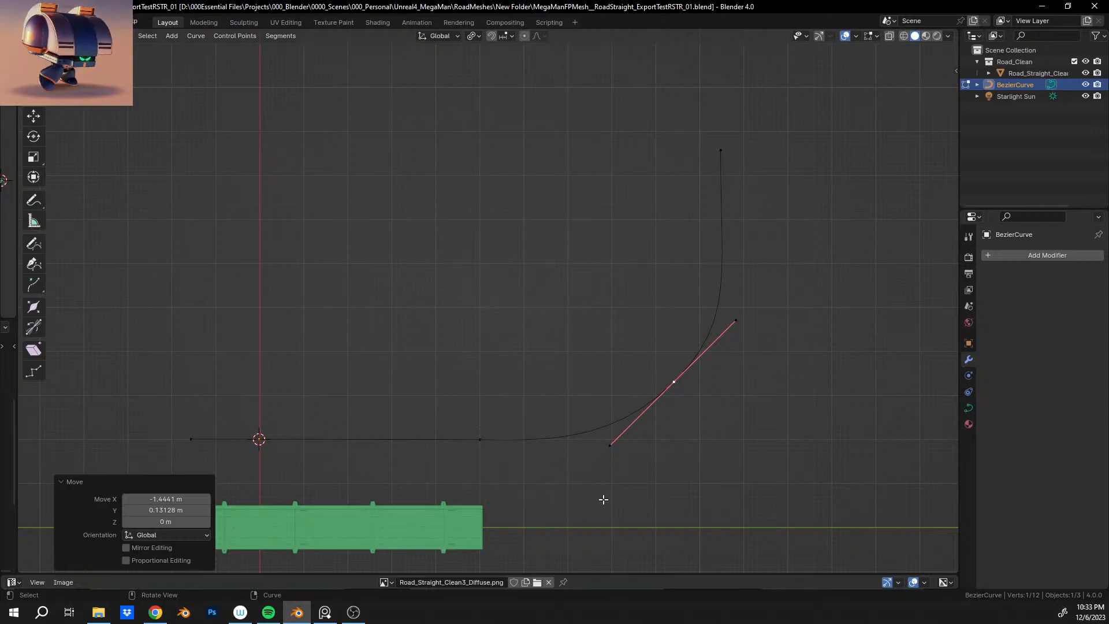
middle_click_drag(601, 500, 584, 437, "shift")
scroll(584, 437, "up", 6)
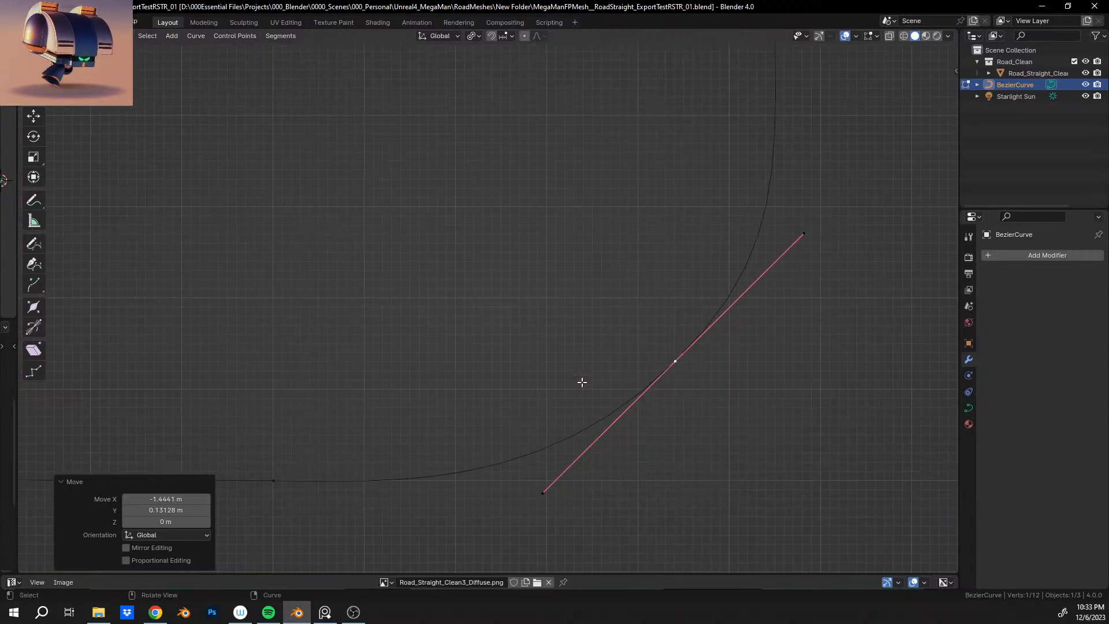
middle_click_drag(731, 352, 547, 428, "shift")
scroll(545, 421, "down", 7)
mouse_move(486, 286)
middle_mouse_down("shift")
mouse_move(490, 310)
mouse_move(503, 287)
middle_mouse_up("shift")
scroll(503, 286, "up", 2)
scroll(504, 287, "up", 1)
middle_click_drag(634, 107, 557, 297, "shift")
scroll(558, 295, "up", 1)
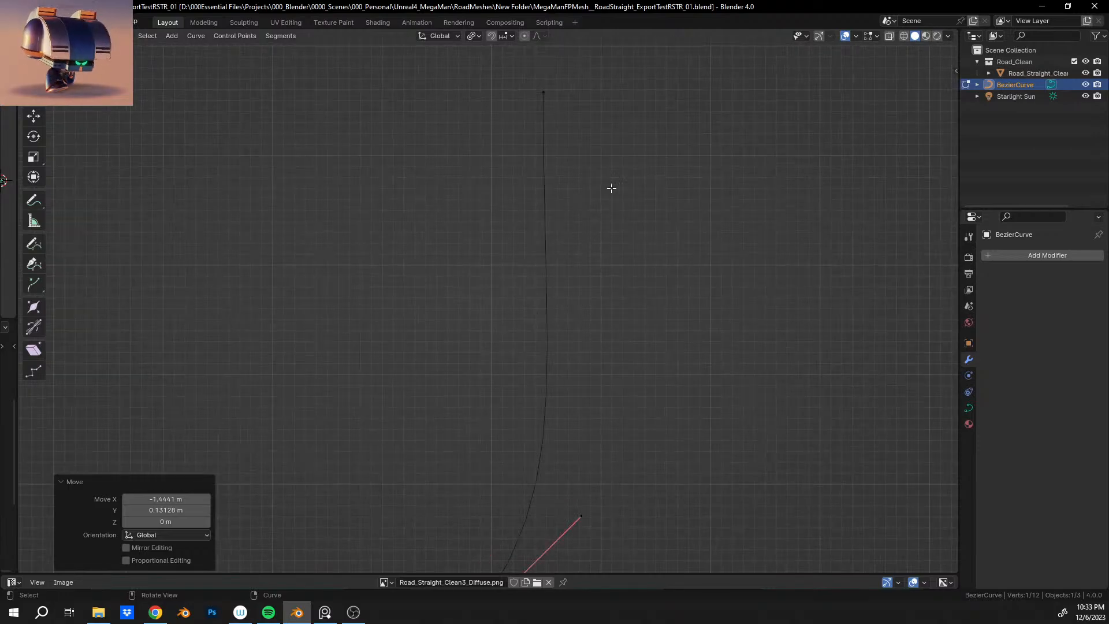
scroll(612, 189, "up", 2)
middle_click_drag(654, 266, 580, 166, "shift")
scroll(589, 310, "down", 3)
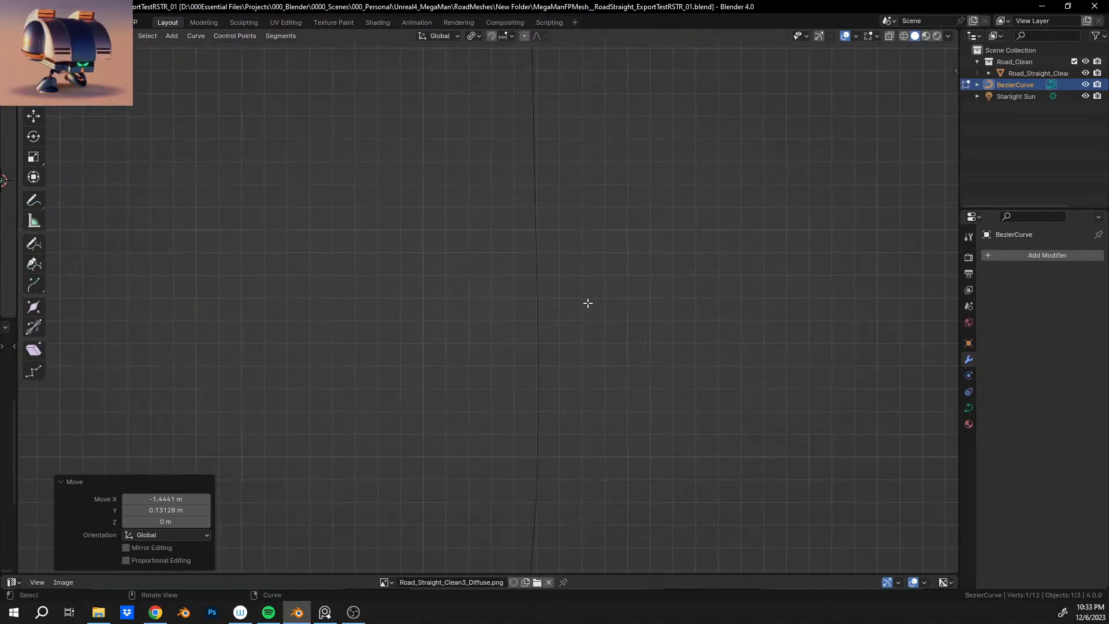
middle_click_drag(546, 453, 547, 392, "shift")
scroll(547, 398, "up", 1)
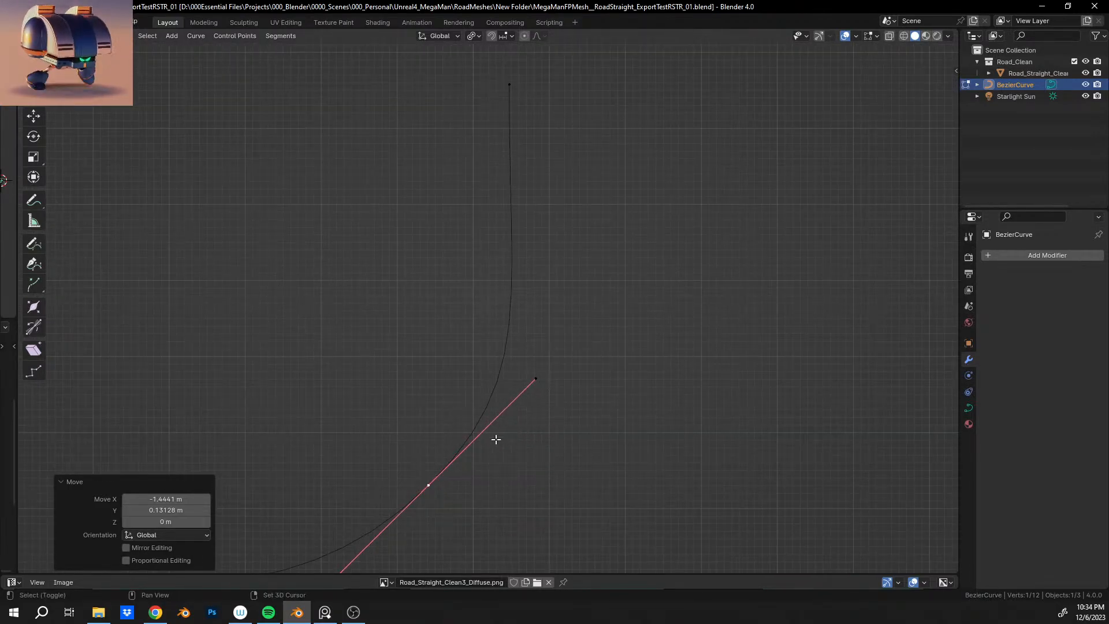
middle_click_drag(453, 448, 542, 292, "shift")
scroll(543, 292, "up", 1)
scroll(543, 292, "up", 1)
scroll(543, 292, "down", 2)
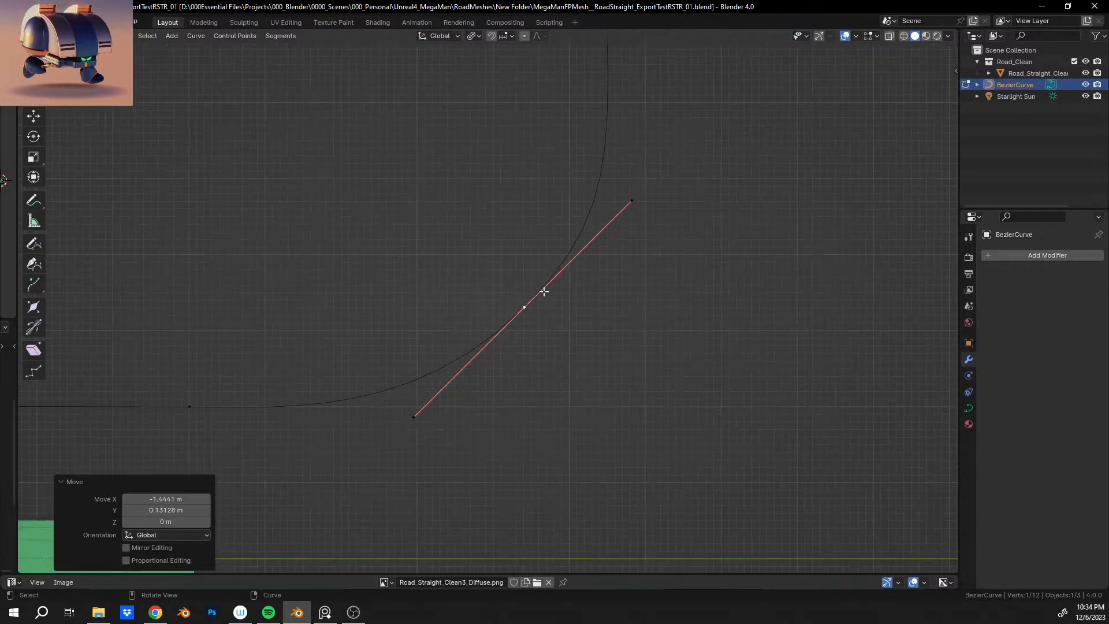
middle_click_drag(607, 303, 849, 379, "shift")
scroll(579, 334, "up", 2)
scroll(786, 396, "down", 2)
scroll(785, 392, "down", 1)
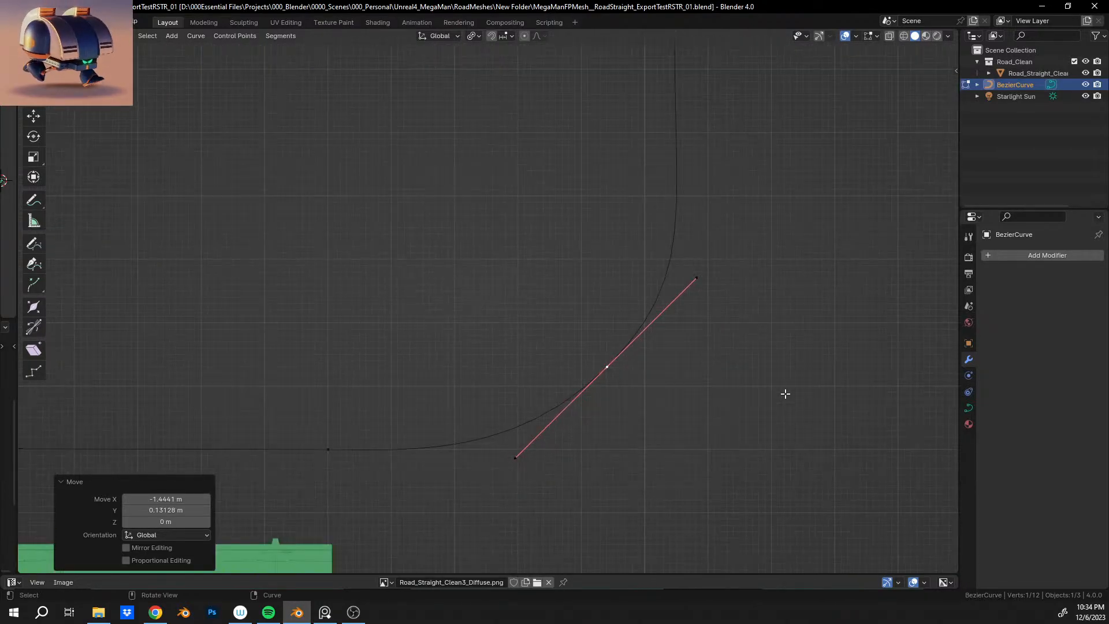
Scale the handles of the control point in the middle of the curve's bend to about 0.916.
scroll(781, 386, "up", 1)
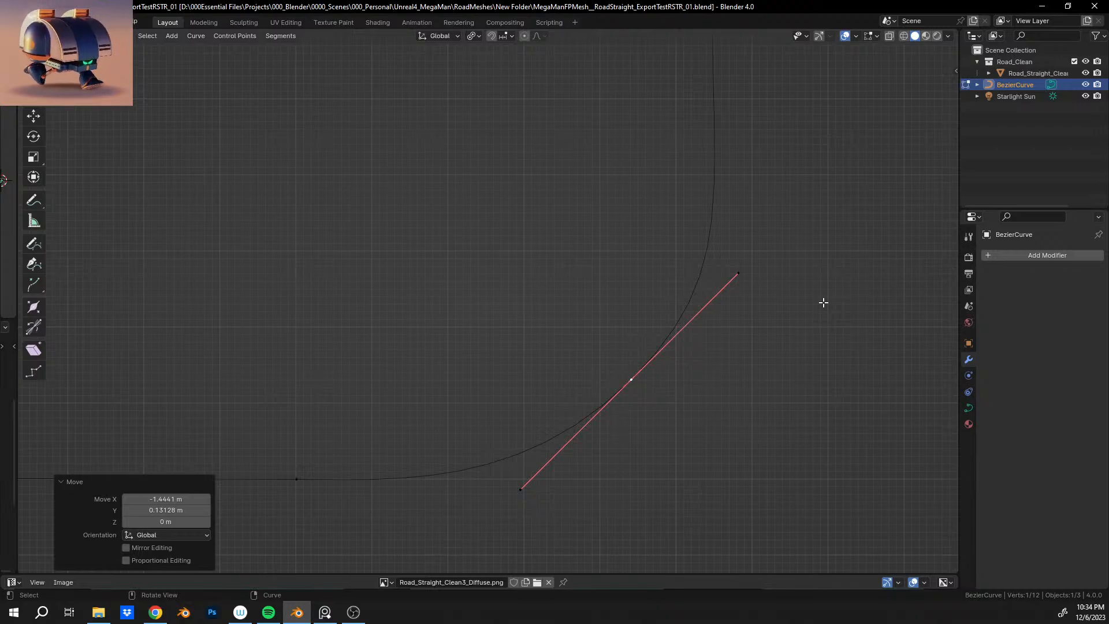
key("g")
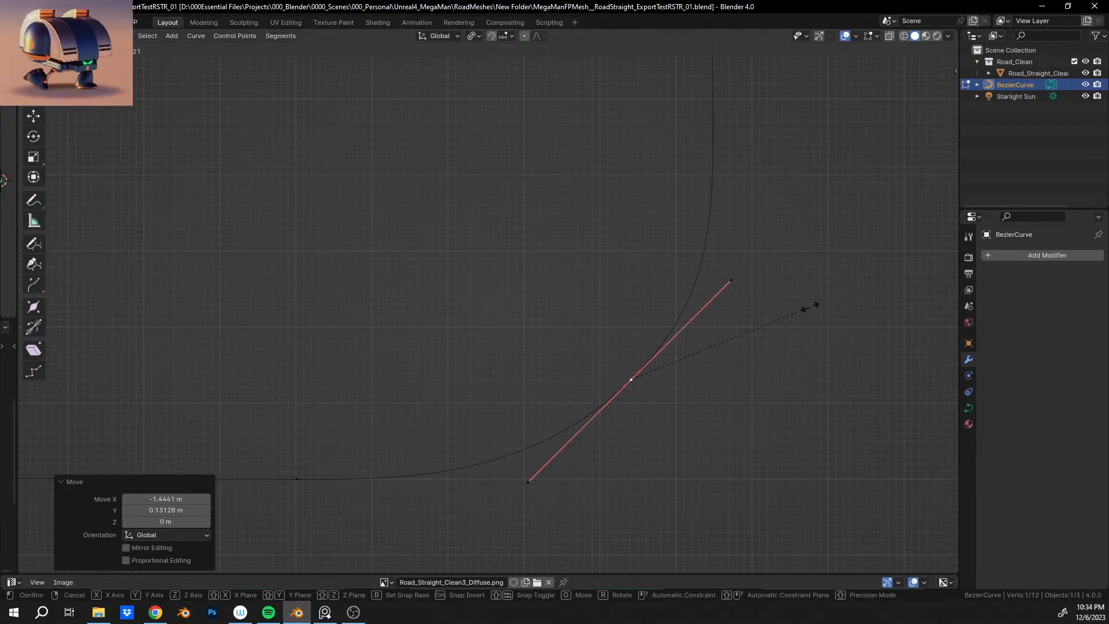
left_click(807, 307)
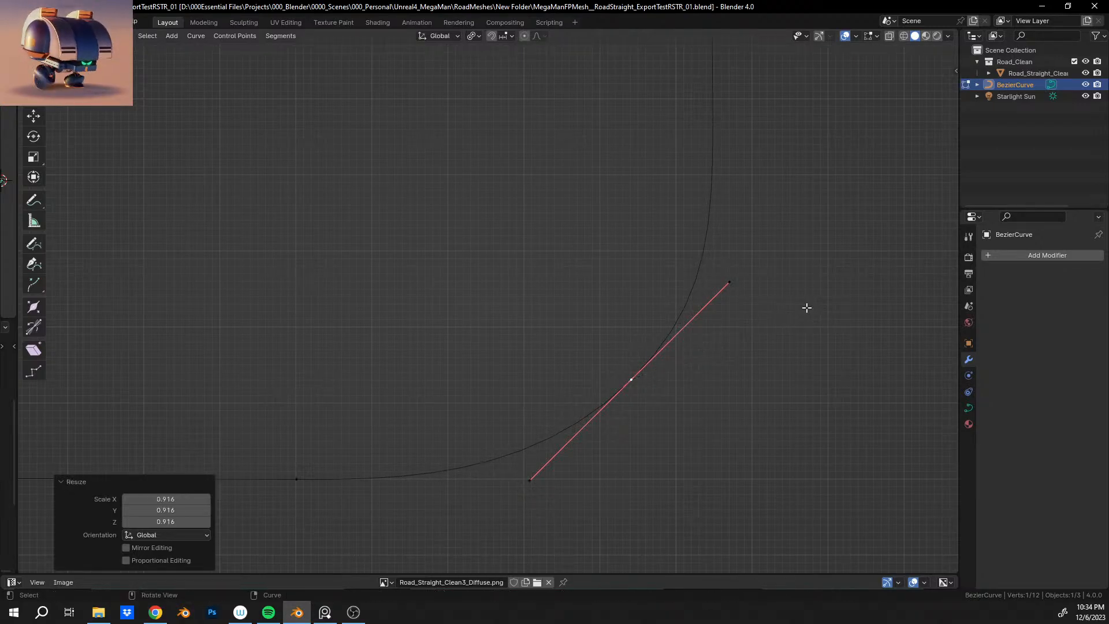
Examine how smoothly the curve runs from its first straight section through the bend and into the second straight.
middle_click_drag(626, 396, 748, 305, "shift")
middle_click_drag(661, 391, 669, 362, "shift")
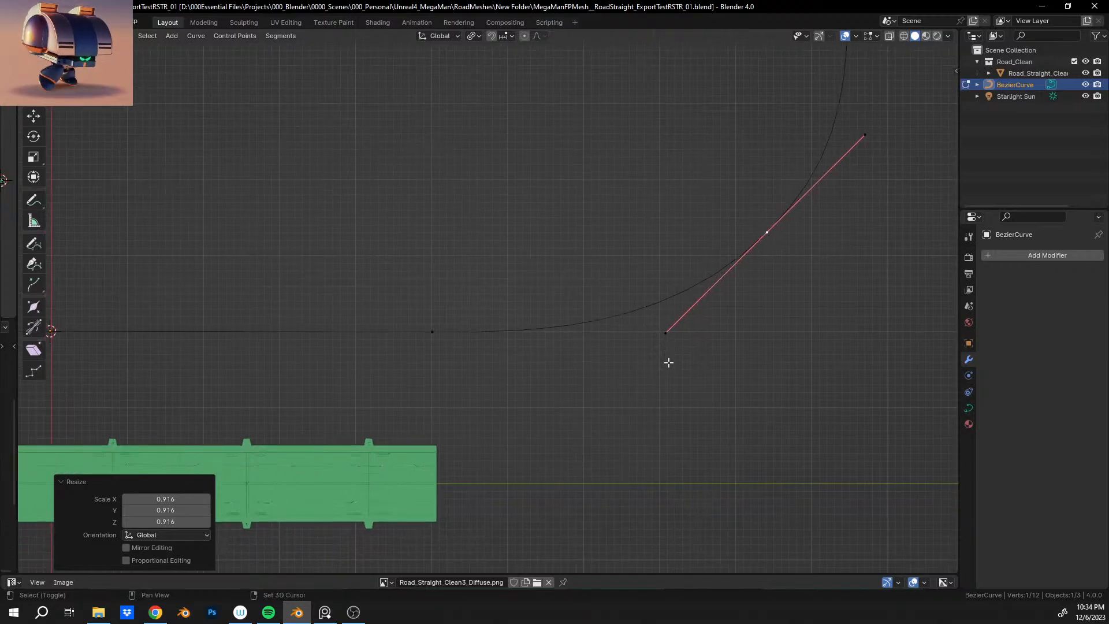
scroll(669, 362, "up", 5)
middle_click_drag(489, 366, 371, 357, "shift")
scroll(374, 359, "down", 2)
middle_click_drag(833, 271, 742, 296, "shift")
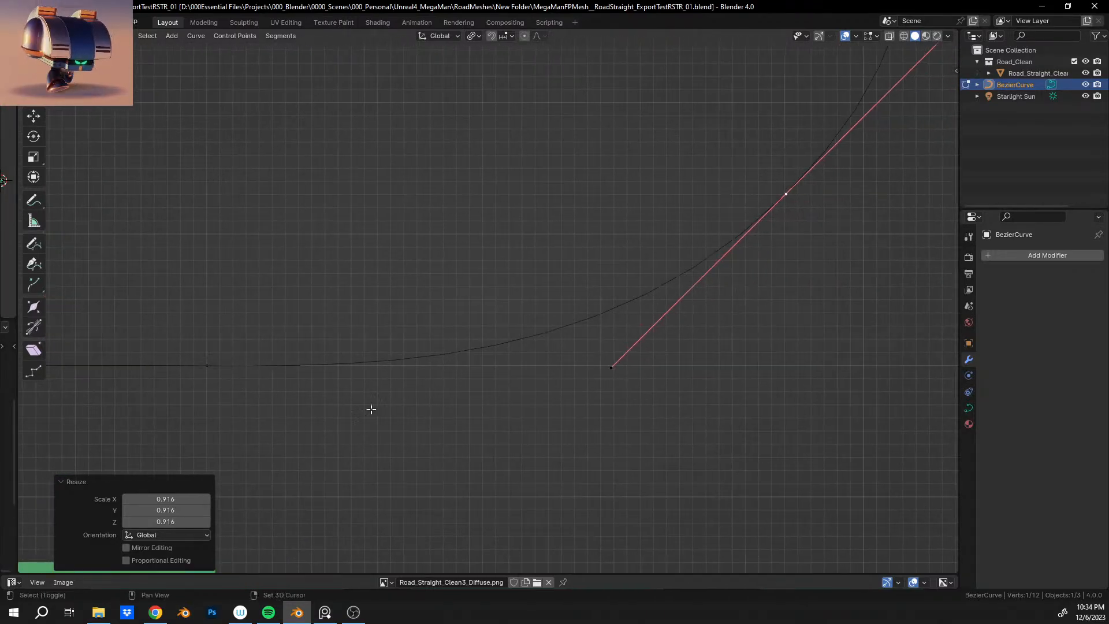
middle_click_drag(335, 424, 512, 377, "shift")
scroll(508, 370, "up", 4)
middle_click_drag(448, 389, 391, 391, "shift")
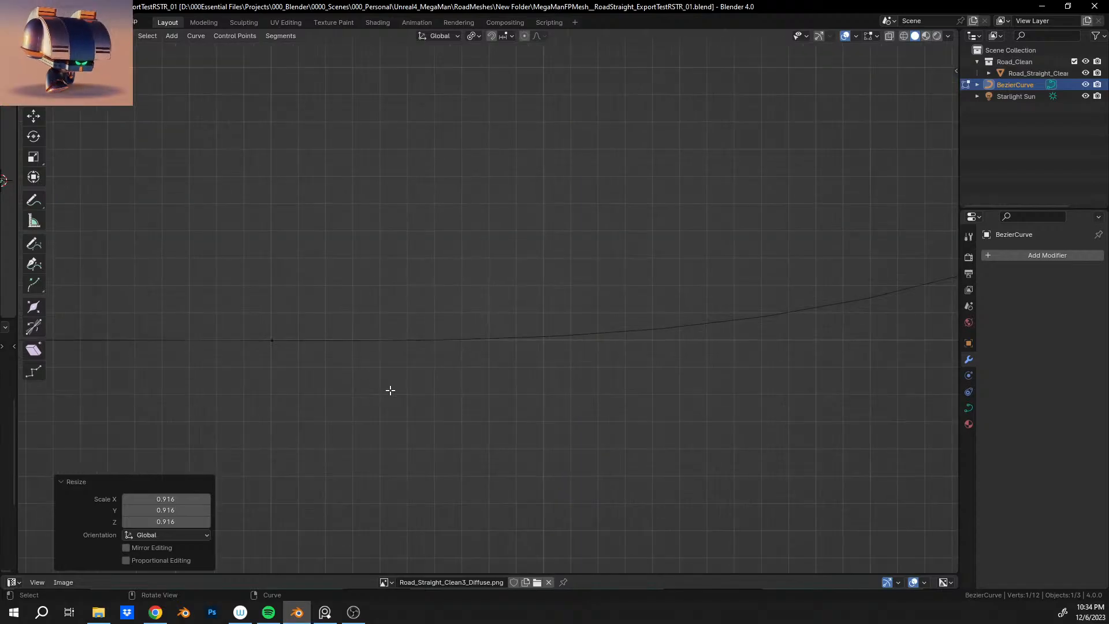
mouse_move(767, 340)
middle_mouse_down("shift")
mouse_move(556, 419)
mouse_move(512, 455)
middle_mouse_up("shift")
mouse_move(812, 323)
middle_mouse_down("shift")
mouse_move(569, 324)
mouse_move(534, 354)
middle_mouse_up("shift")
middle_click_drag(729, 309, 477, 403, "shift")
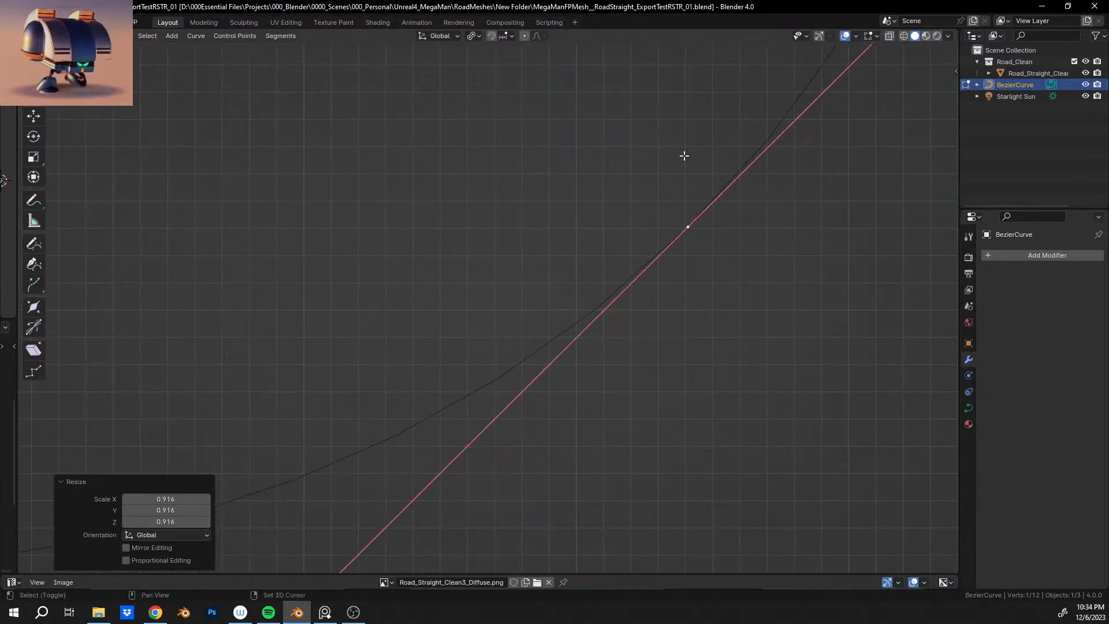
middle_click_drag(684, 156, 532, 371, "shift")
middle_click_drag(620, 169, 507, 455, "shift")
middle_click_drag(626, 235, 582, 367, "shift")
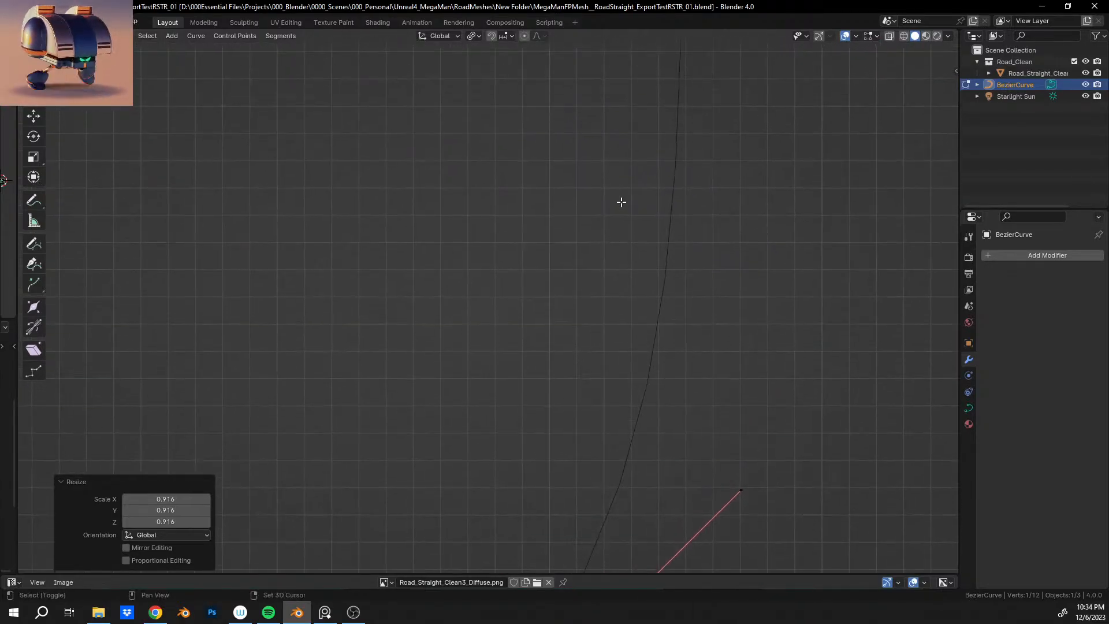
middle_click_drag(621, 202, 595, 272, "shift")
mouse_move(619, 168)
middle_mouse_down("shift")
mouse_move(596, 351)
mouse_move(609, 407)
middle_mouse_up("shift")
middle_click_drag(610, 503, 636, 289, "shift")
mouse_move(624, 520)
middle_mouse_down("shift")
mouse_move(637, 330)
mouse_move(626, 235)
mouse_move(614, 403)
middle_mouse_up("shift")
middle_click_drag(646, 157, 637, 288, "shift")
middle_click_drag(632, 371, 637, 272, "shift")
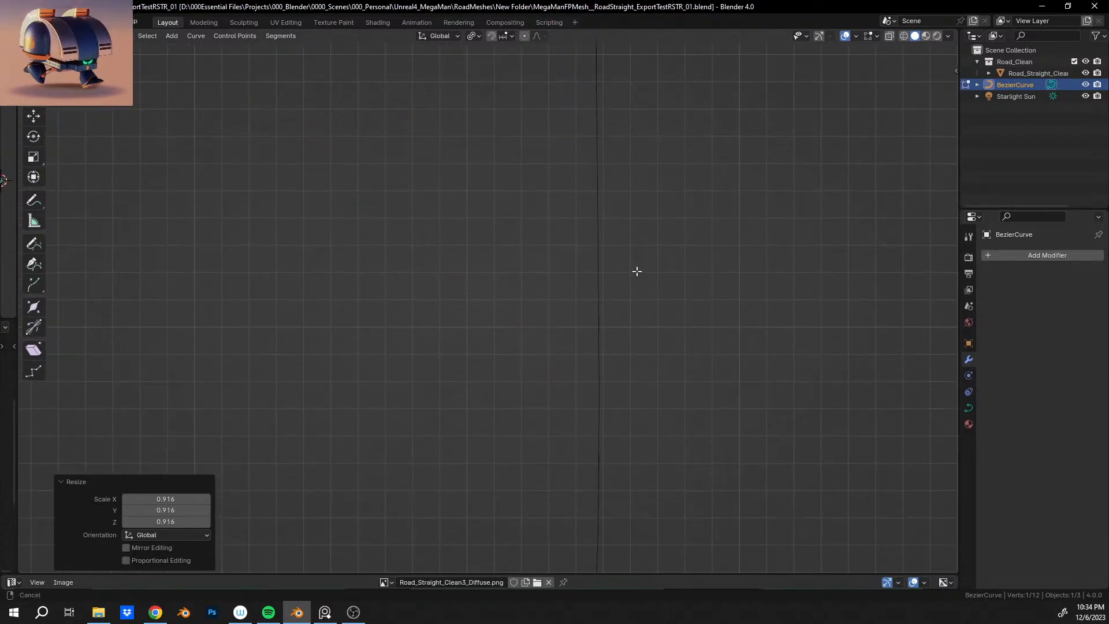
scroll(649, 243, "down", 6)
middle_click_drag(582, 468, 693, 160, "shift")
scroll(579, 307, "down", 2)
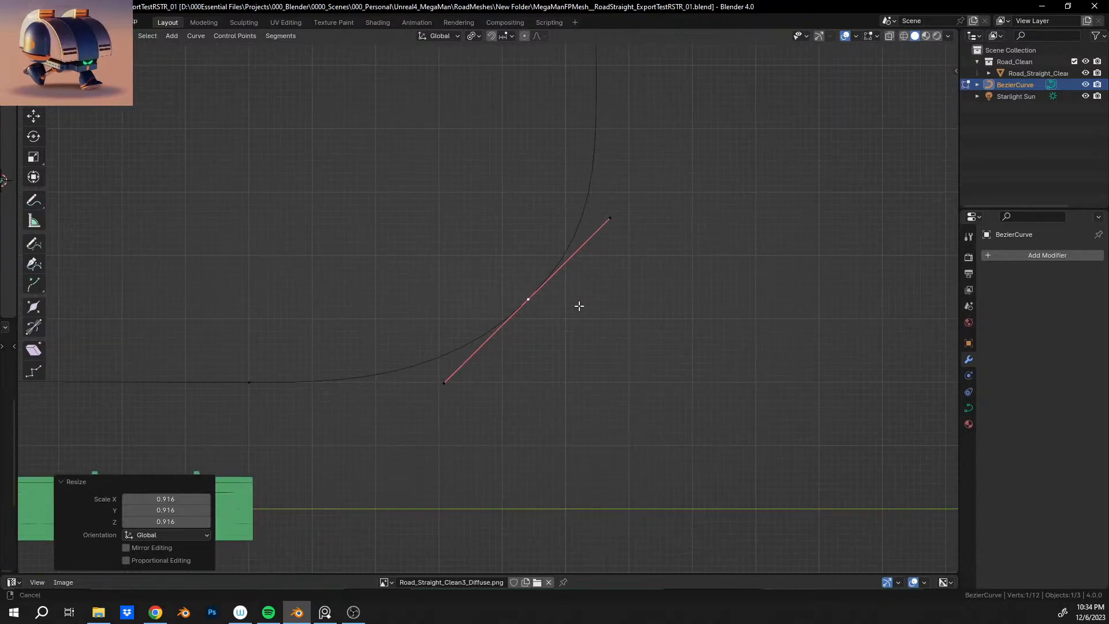
Move the bend's middle control point about -0.318 m along the Y axis only.
scroll(580, 306, "up", 5)
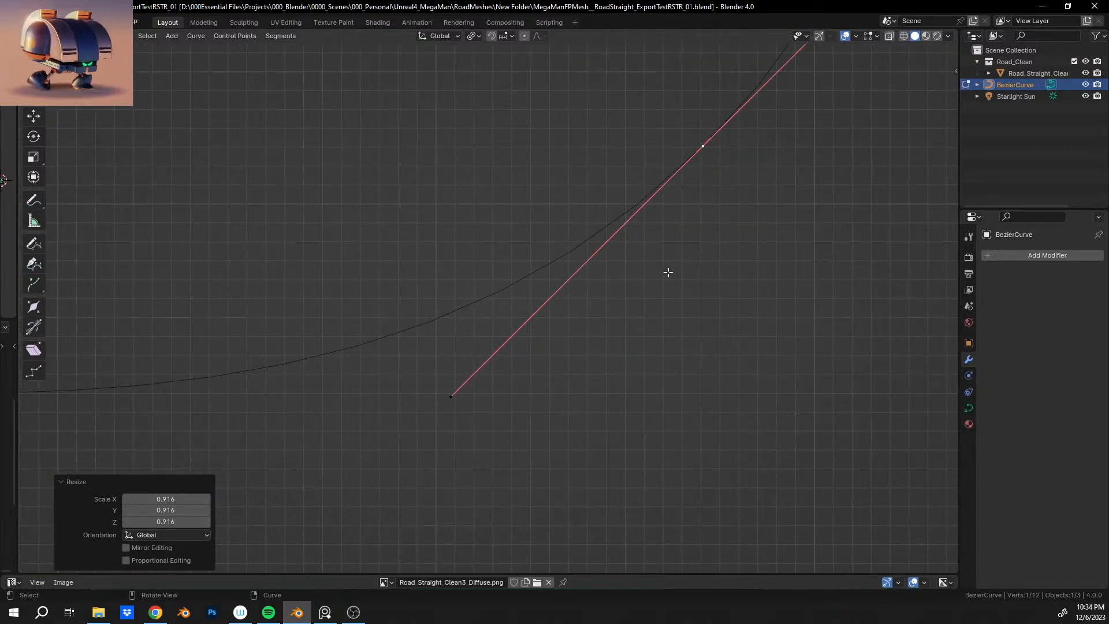
key("g")
key("x")
key("y")
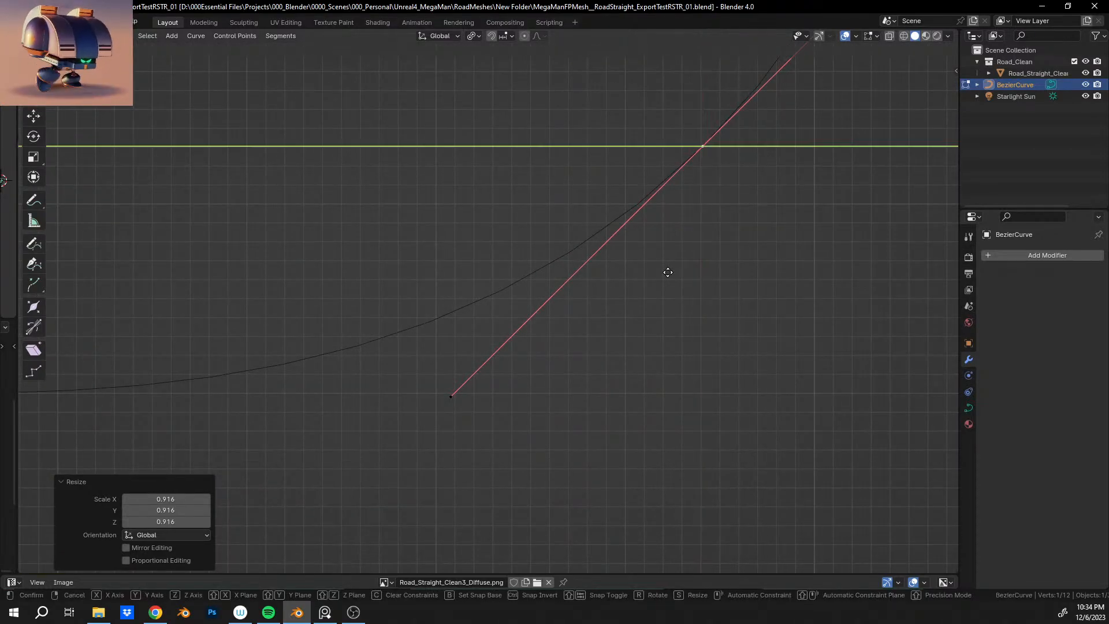
left_click(609, 275)
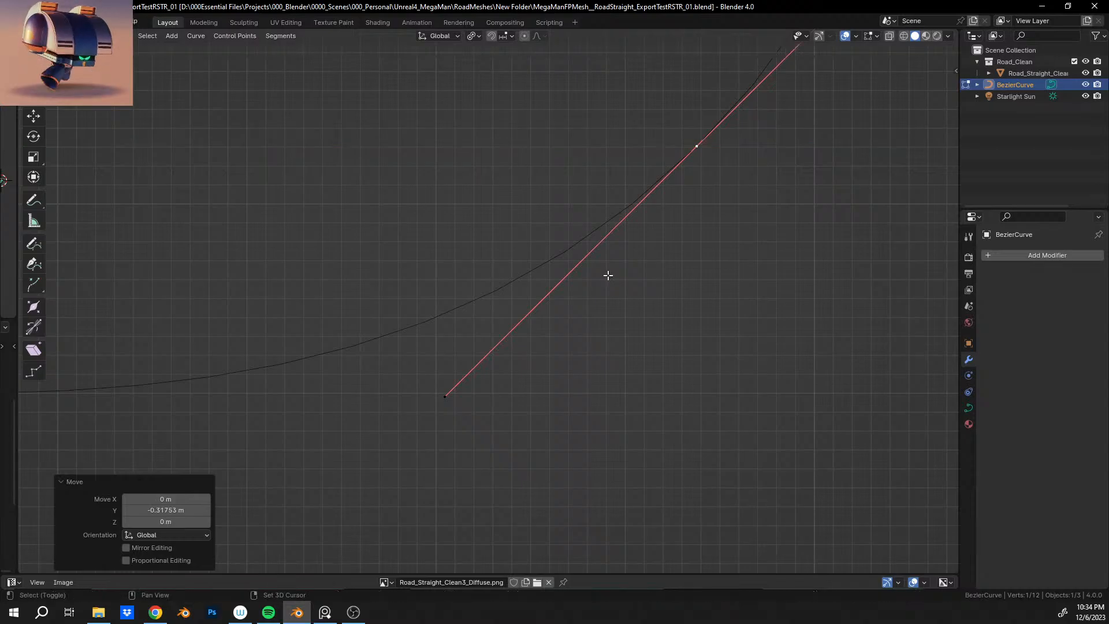
Check the curve beyond the bend and shift the bend's middle control point another -0.174 m or so along Y.
middle_click_drag(595, 166, 515, 464, "shift")
scroll(514, 464, "up", 3)
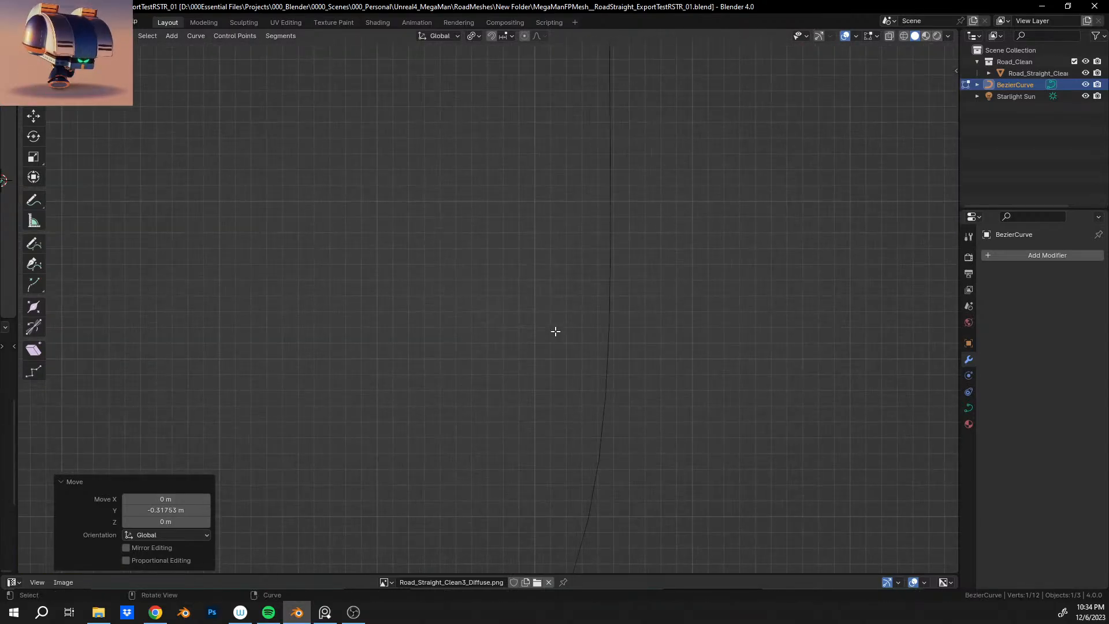
middle_click_drag(630, 204, 537, 384, "shift")
middle_click_drag(554, 445, 543, 240, "shift")
scroll(560, 362, "down", 5)
scroll(549, 341, "up", 4)
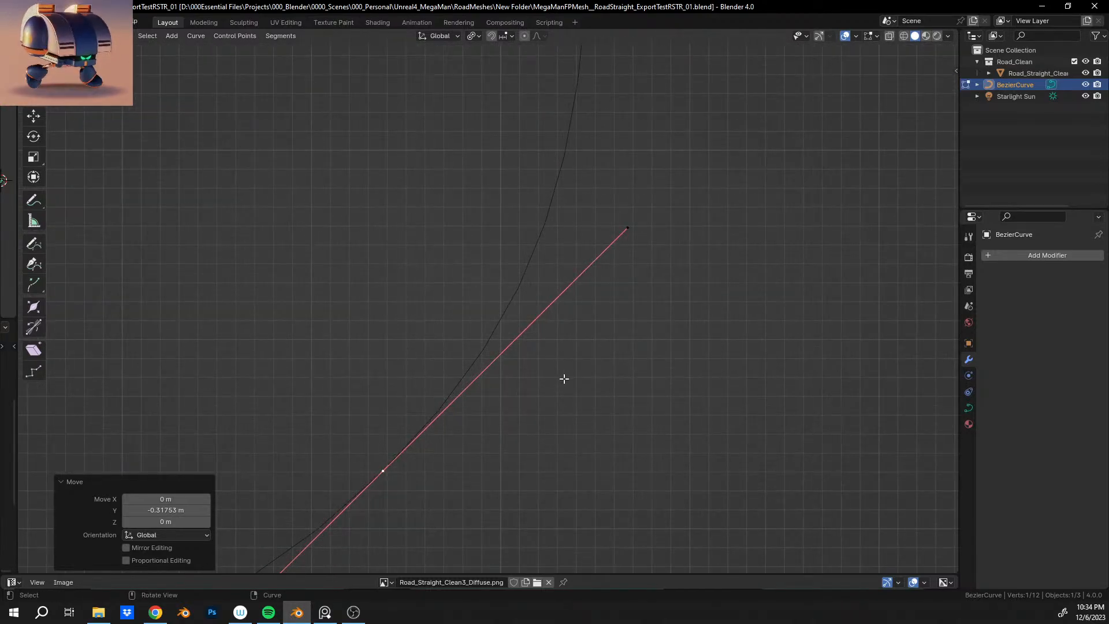
key("g")
key("y")
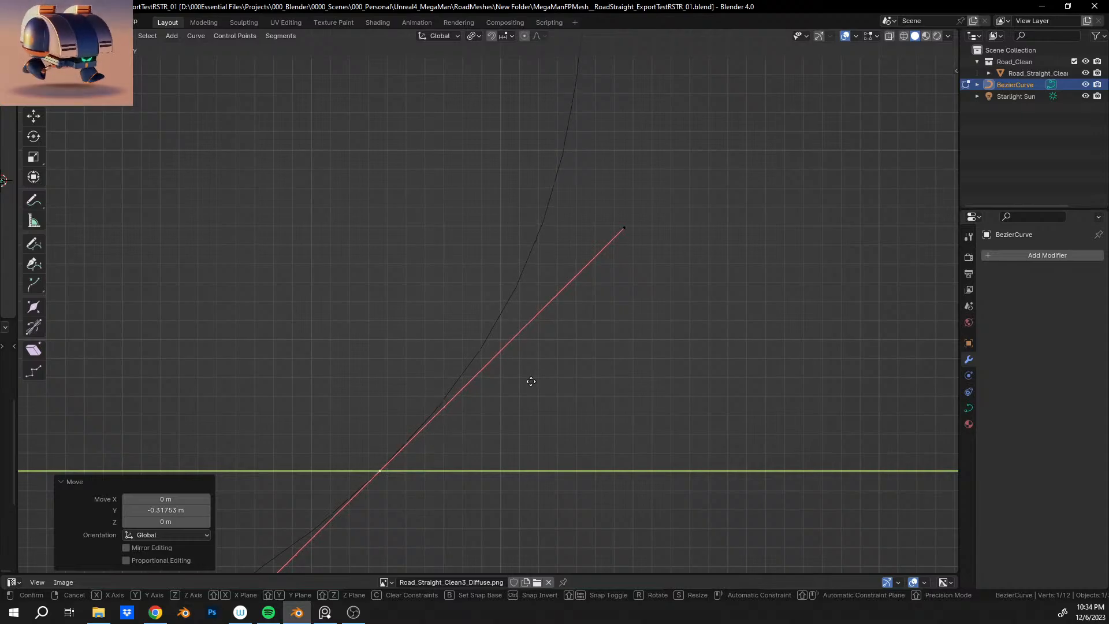
left_click(528, 381)
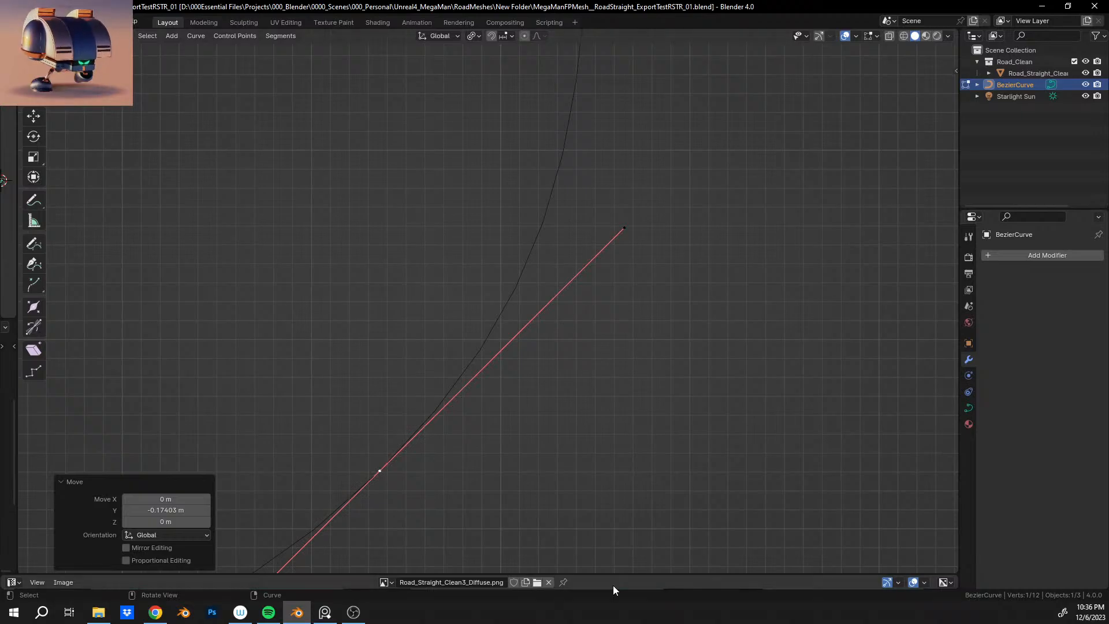
Shrink the handles of the bend's middle control point to about 0.907 scale.
middle_click_drag(555, 206, 499, 453, "shift")
scroll(513, 302, "down", 8)
middle_click_drag(498, 218, 480, 433, "shift")
scroll(485, 230, "up", 7)
middle_click_drag(494, 391, 488, 241, "shift")
scroll(483, 324, "down", 2)
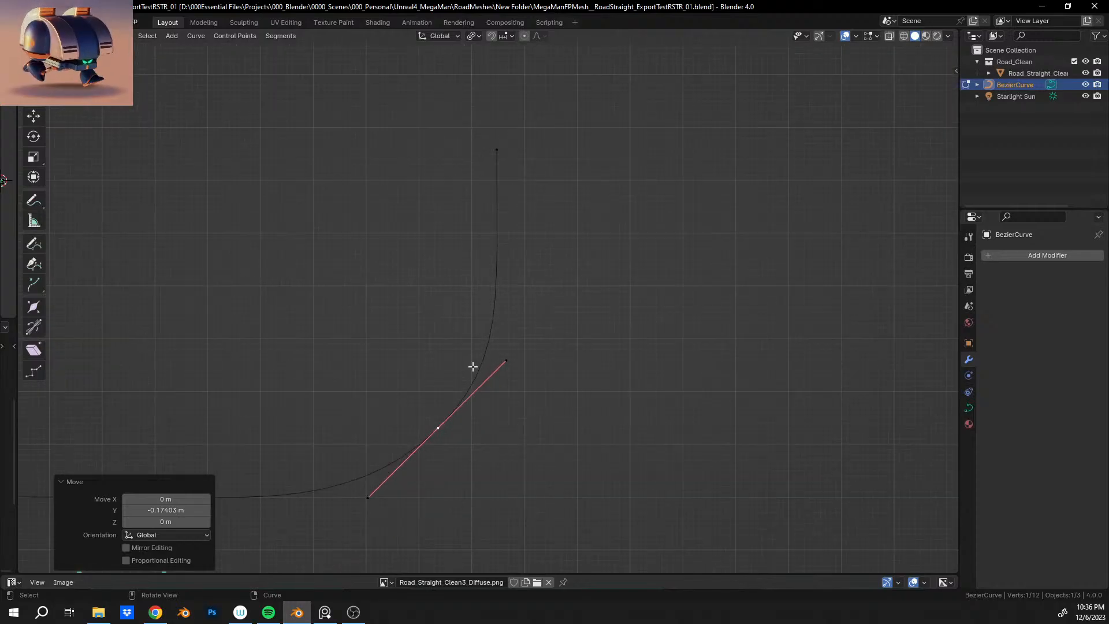
middle_click_drag(432, 395, 505, 317, "shift")
scroll(504, 317, "up", 5)
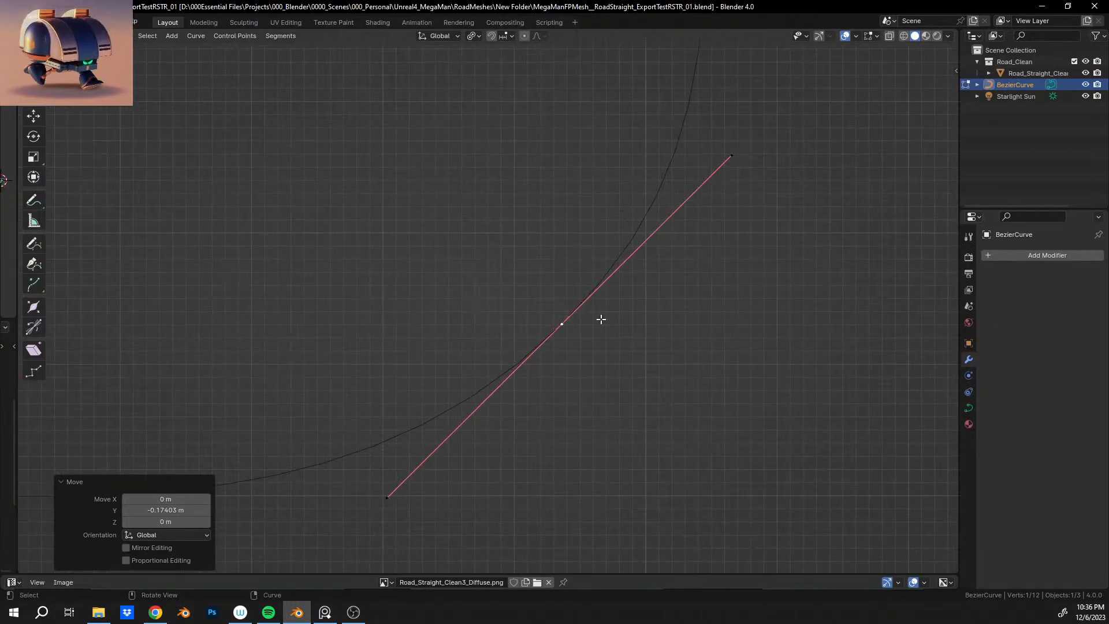
key("g")
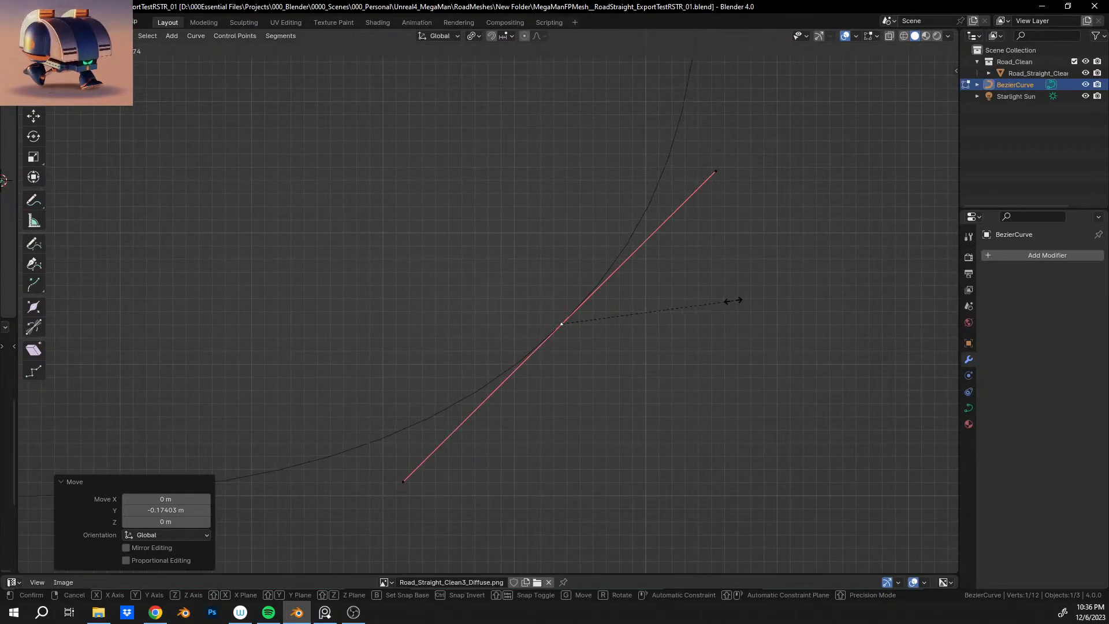
left_click(730, 299)
Enlarge the handles of the bend's middle control point slightly, to about 1.053 scale.
scroll(624, 292, "down", 5)
scroll(624, 293, "down", 1)
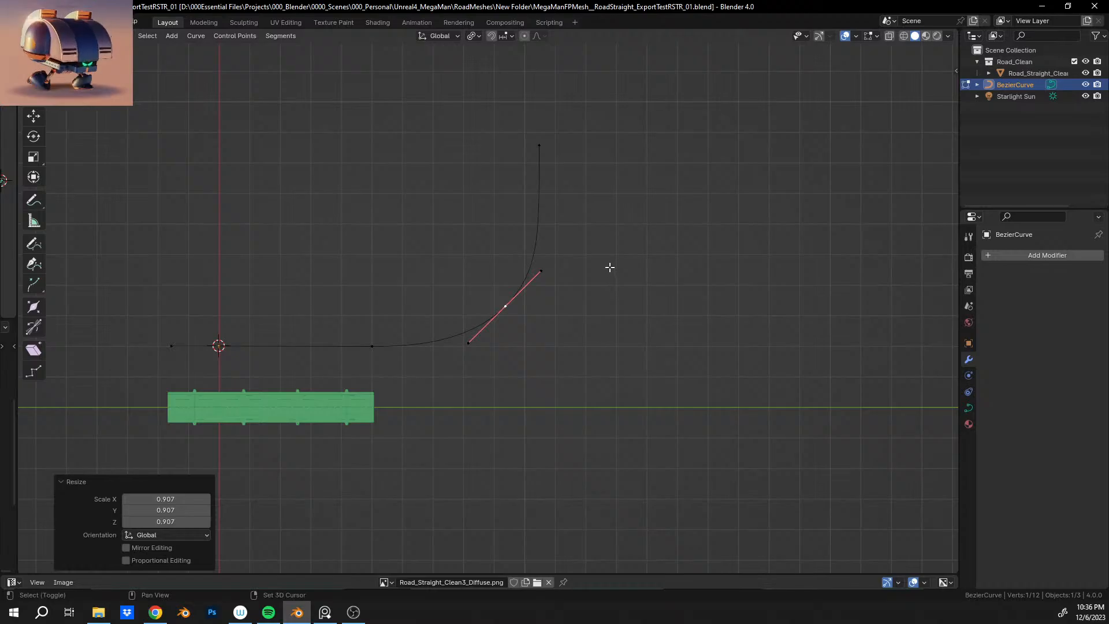
middle_click_drag(609, 266, 553, 327, "shift")
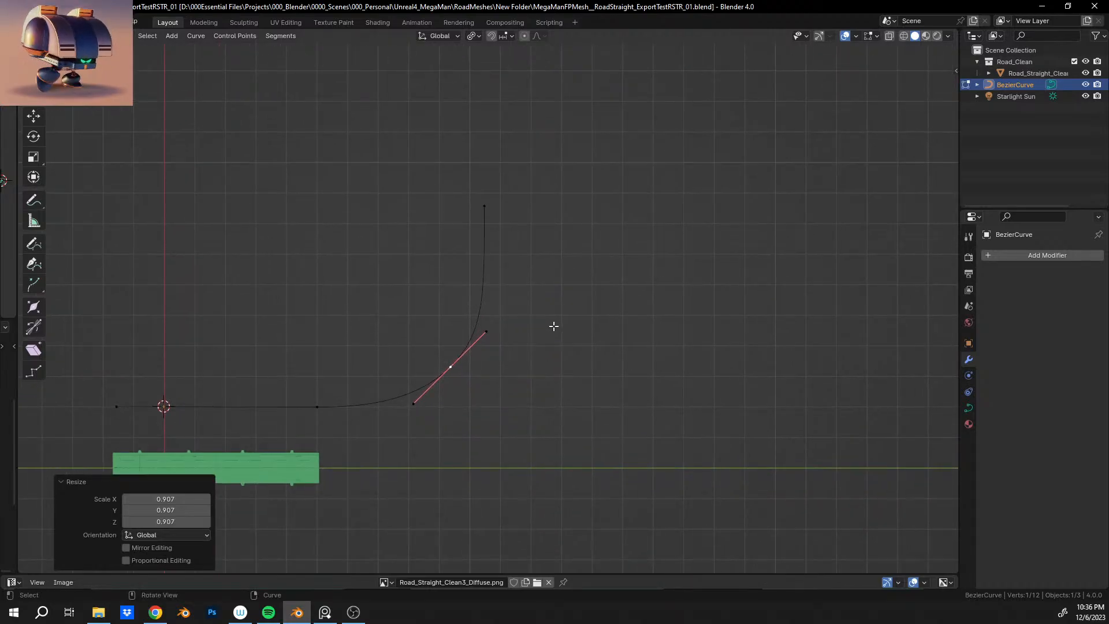
key("s")
left_click(560, 311)
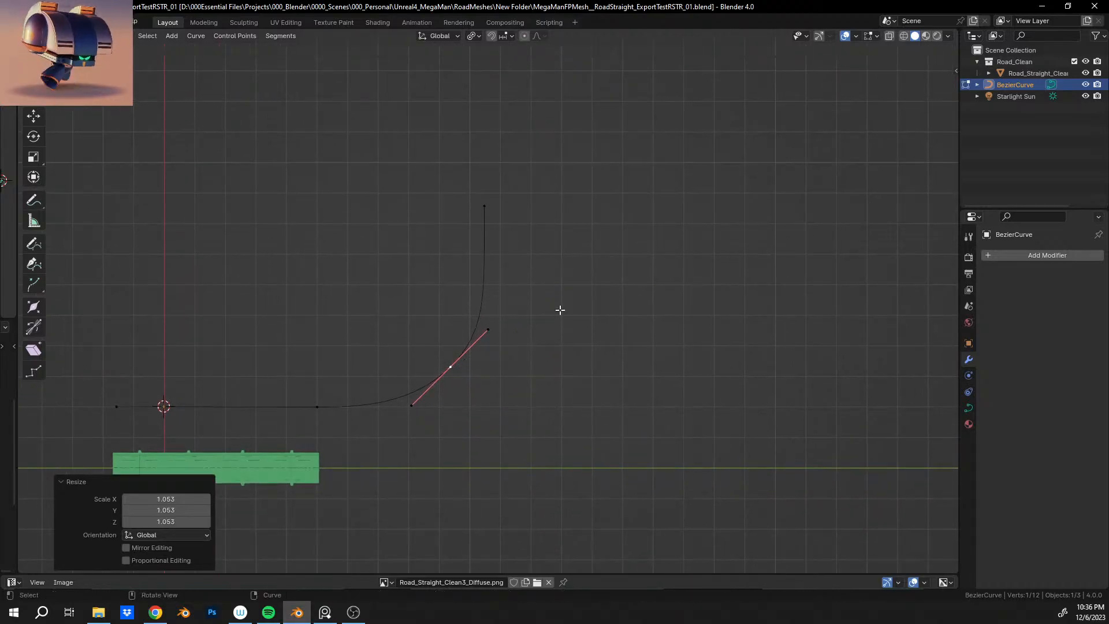
middle_click_drag(557, 300, 592, 245, "shift")
scroll(541, 329, "up", 4)
middle_click_drag(530, 359, 636, 236, "shift")
middle_click_drag(462, 371, 671, 255, "shift")
middle_click_drag(539, 254, 434, 376, "shift")
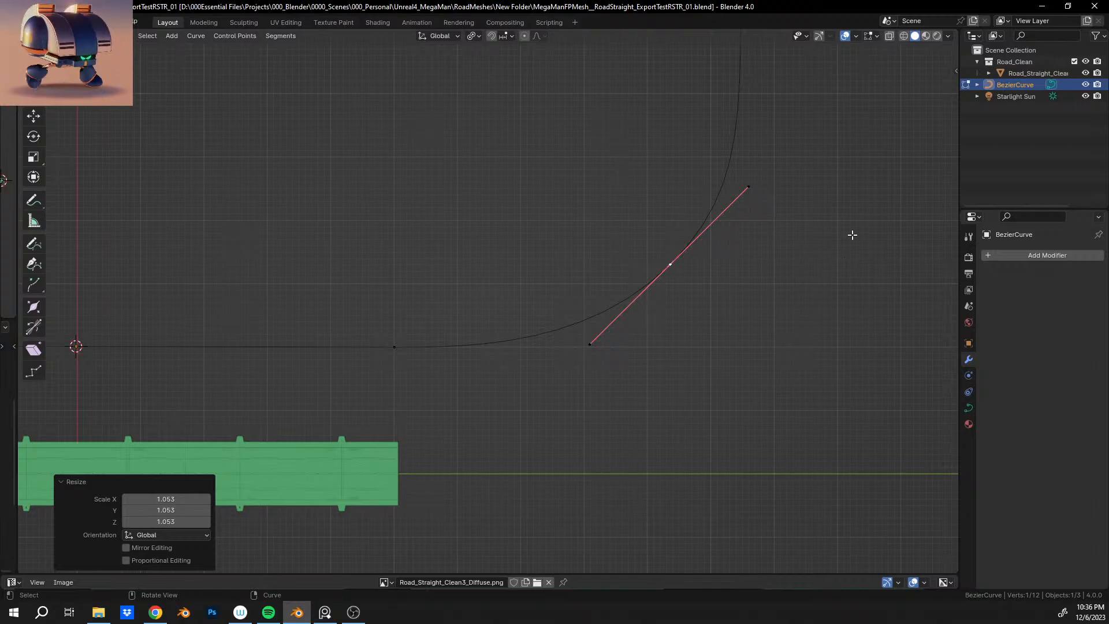
Move the curve's start point about -1.209 m along Y so it lines up with the end of the green road mesh.
scroll(578, 306, "down", 5)
middle_click_drag(383, 306, 530, 322, "shift")
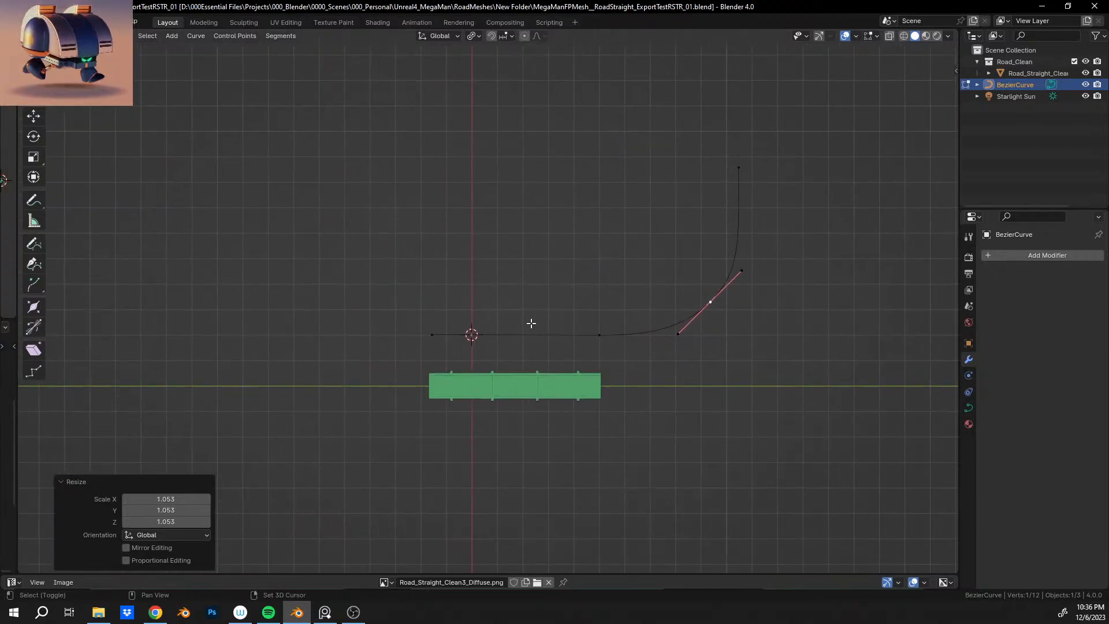
scroll(529, 323, "up", 7)
middle_click_drag(471, 401, 529, 241, "shift")
scroll(463, 271, "up", 4)
middle_click_drag(278, 251, 477, 220, "shift")
scroll(494, 259, "up", 4)
scroll(467, 254, "down", 3)
scroll(466, 255, "up", 2)
left_click(494, 125)
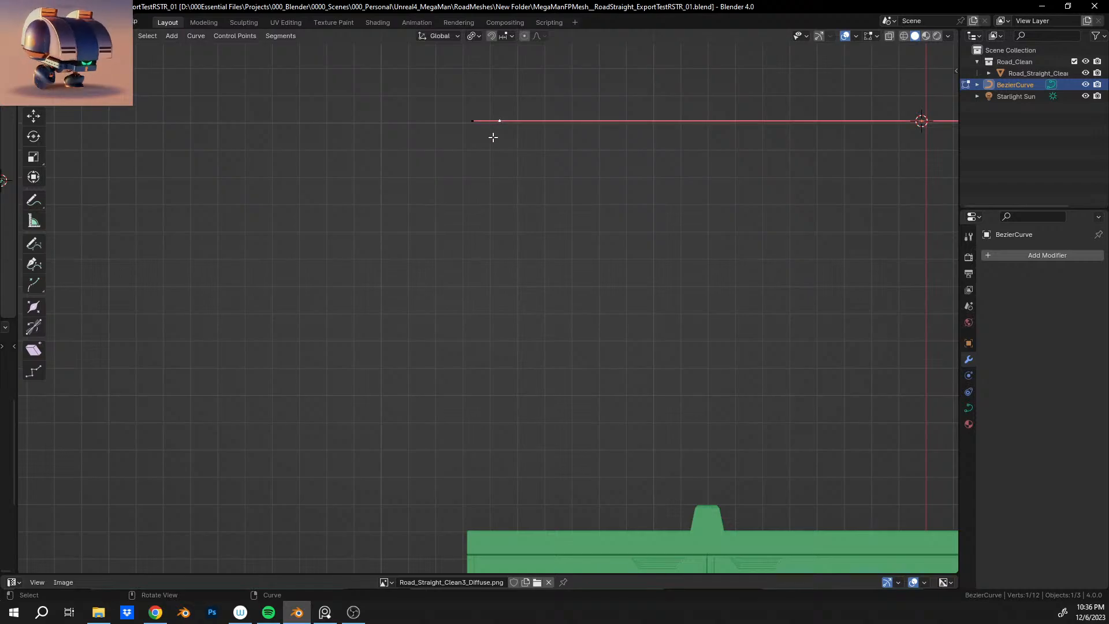
key("g")
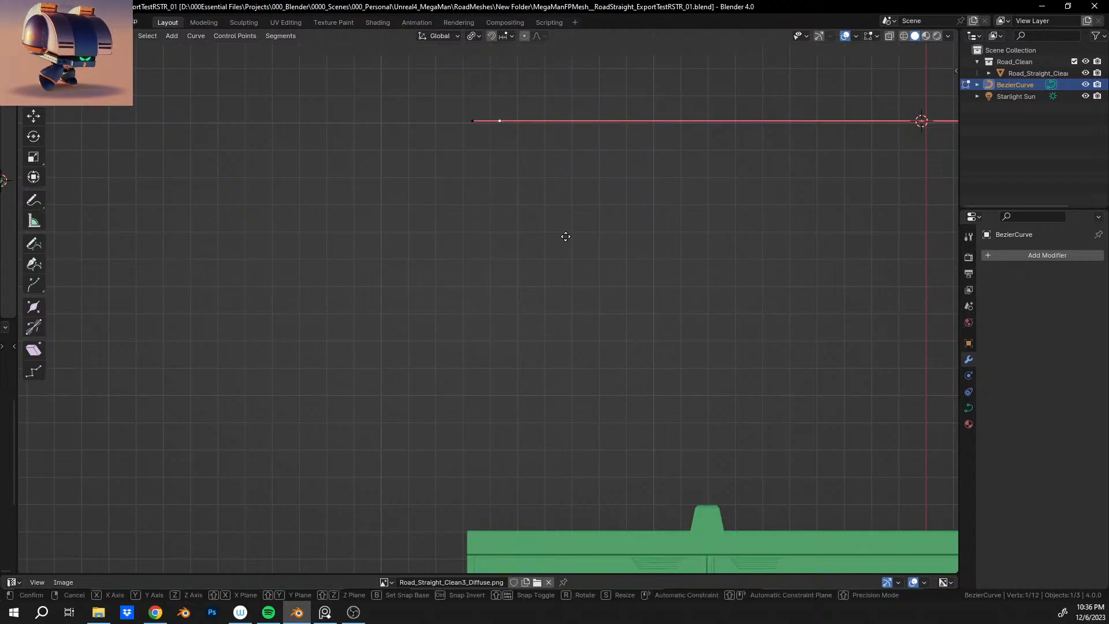
key("x")
key("y")
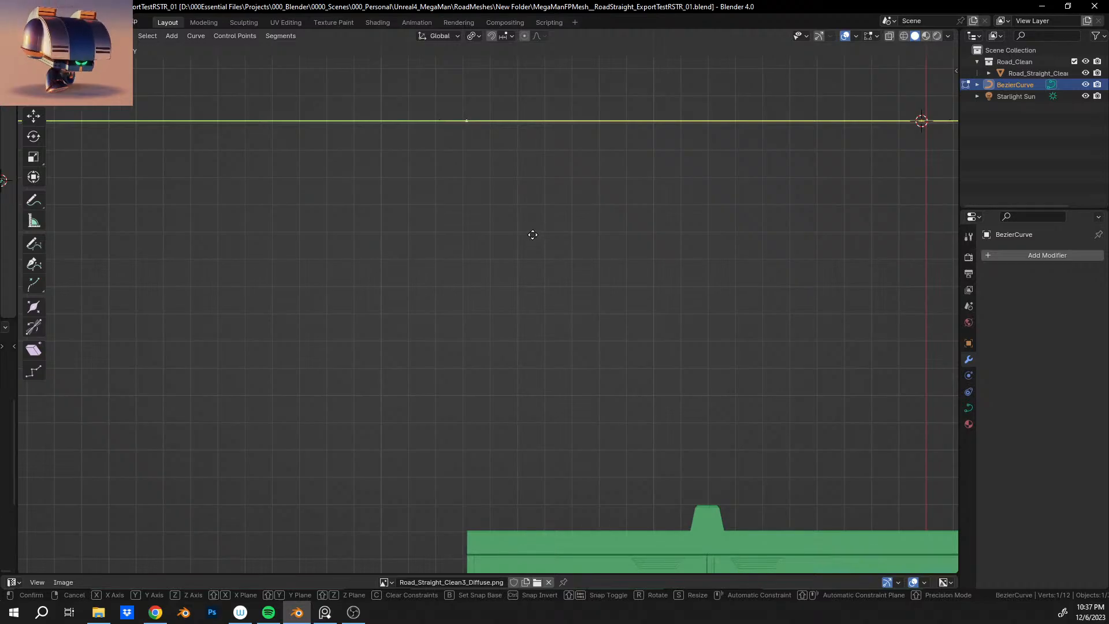
left_click(533, 235)
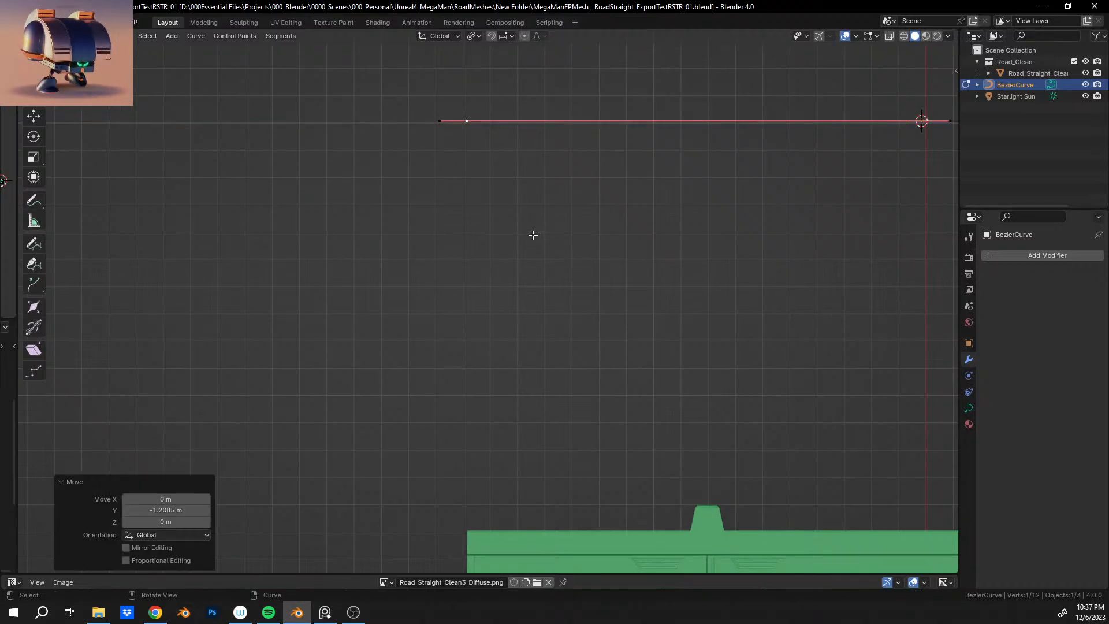
Examine the curve's far end point beyond the bend and its position against the grid.
scroll(517, 215, "down", 9)
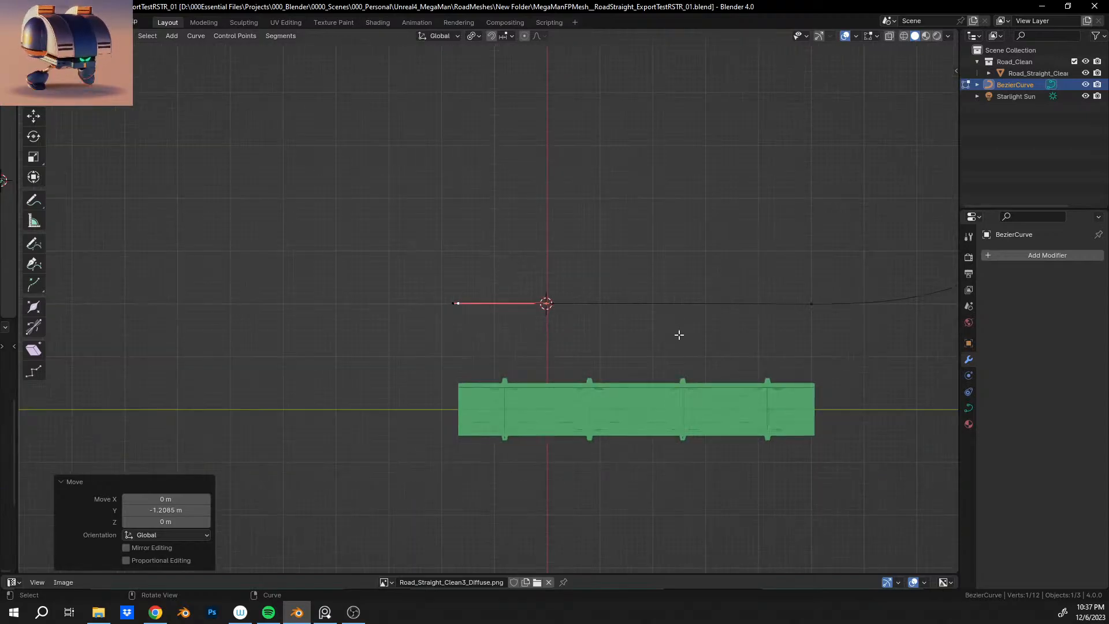
scroll(680, 335, "down", 1)
middle_click_drag(670, 336, 151, 341, "shift")
middle_click_drag(440, 287, 425, 516, "shift")
middle_click_drag(490, 318, 498, 330, "shift")
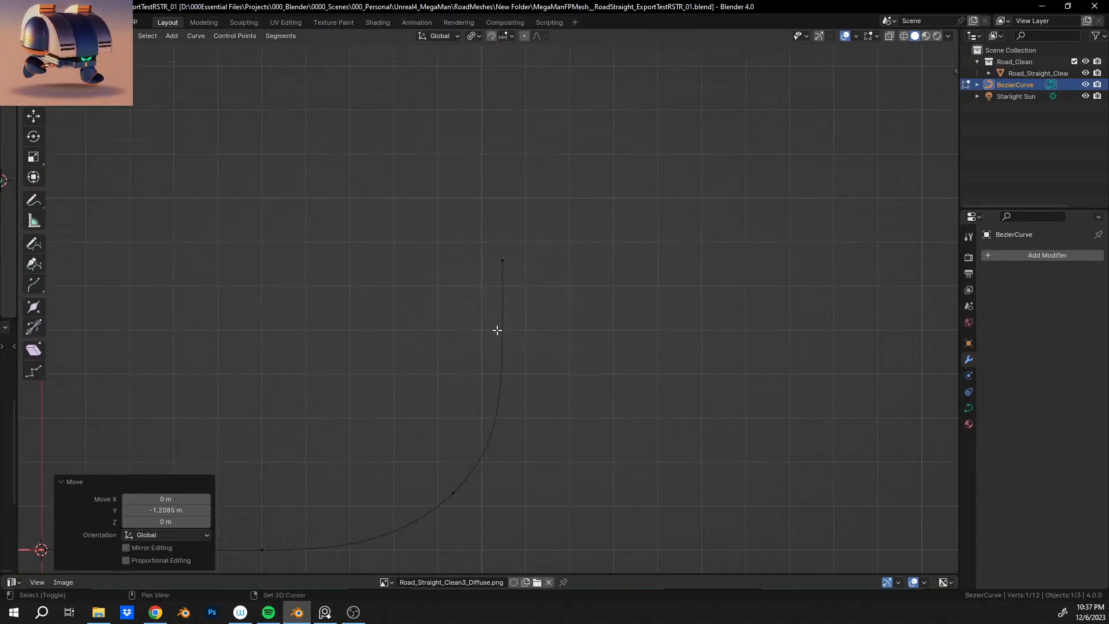
scroll(520, 257, "up", 5)
middle_click_drag(522, 255, 437, 313, "shift")
scroll(482, 362, "up", 5)
scroll(538, 335, "up", 8)
scroll(437, 314, "up", 7)
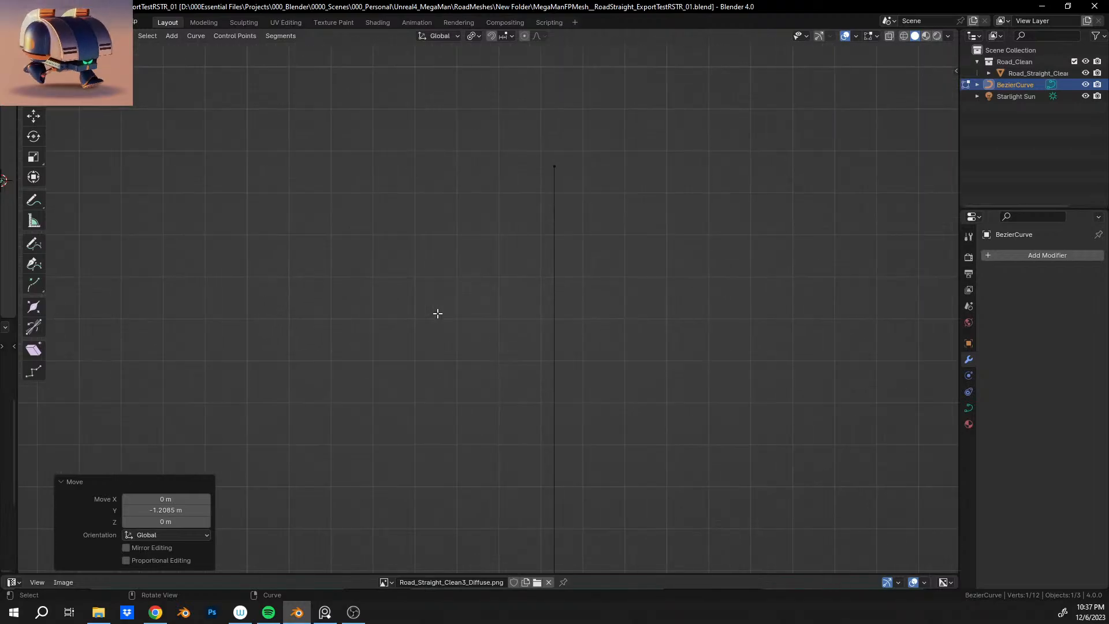
scroll(438, 314, "down", 1)
scroll(438, 313, "down", 3)
middle_click_drag(473, 247, 448, 295, "shift")
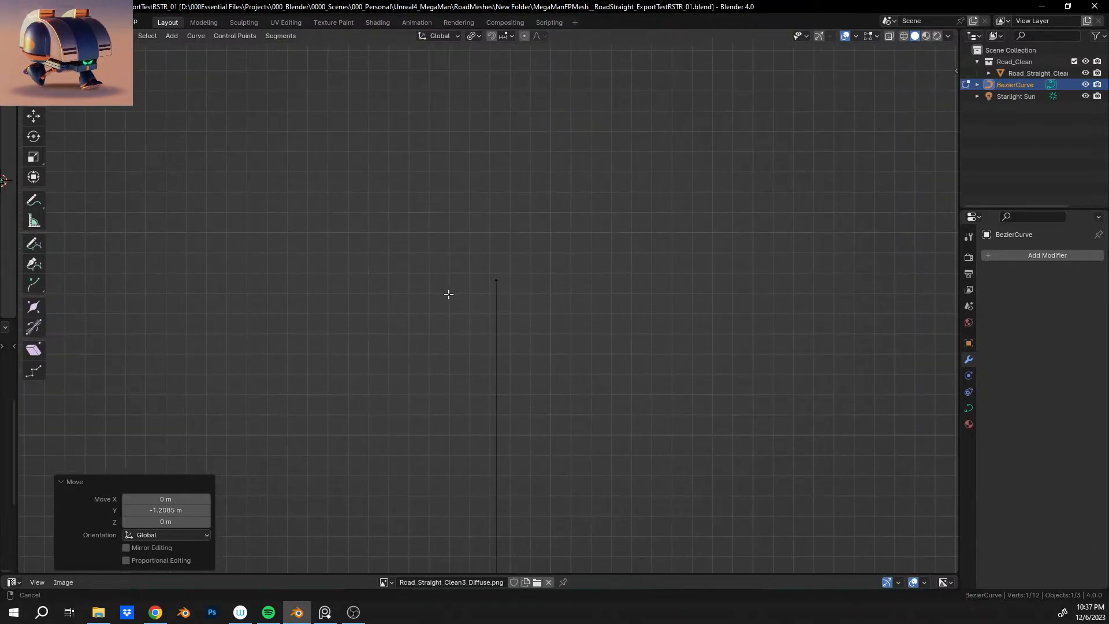
scroll(453, 281, "up", 4)
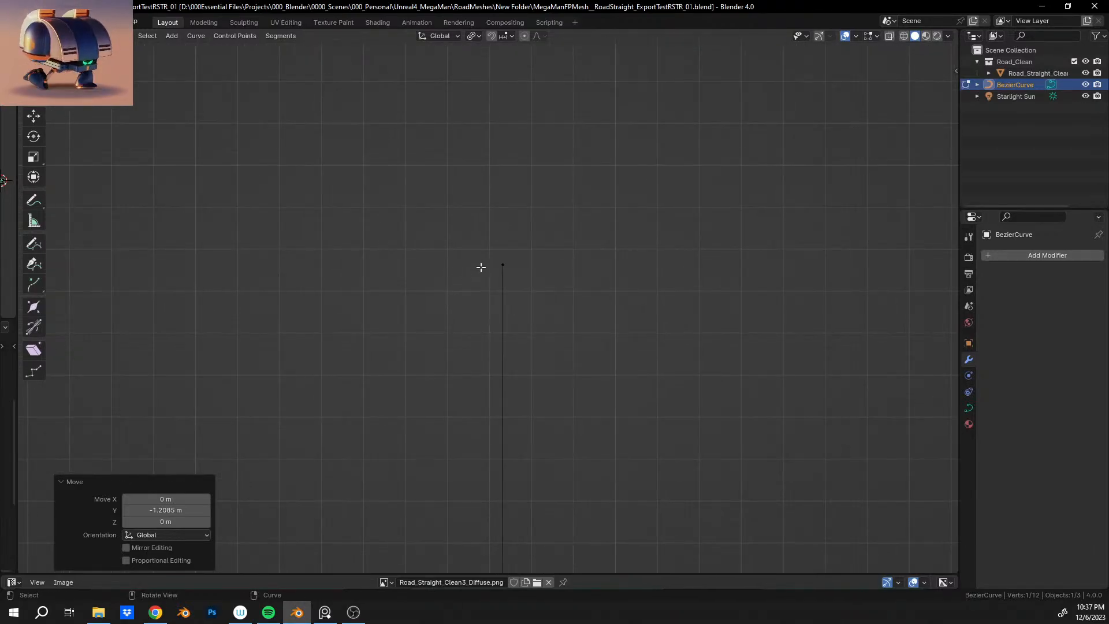
scroll(481, 271, "down", 6)
scroll(480, 280, "up", 6)
middle_click_drag(473, 331, 521, 221, "shift")
scroll(545, 230, "down", 4)
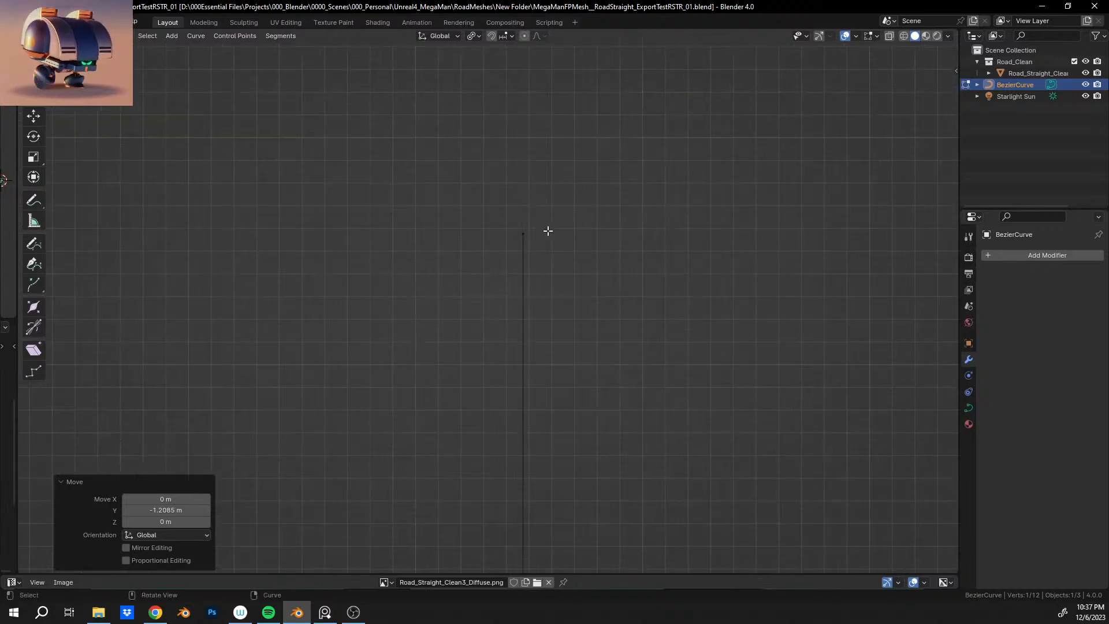
Save the scene file with the reshaped Bezier curve.
scroll(543, 280, "down", 5)
middle_click_drag(508, 377, 681, 236, "shift")
key("ctrl+s")
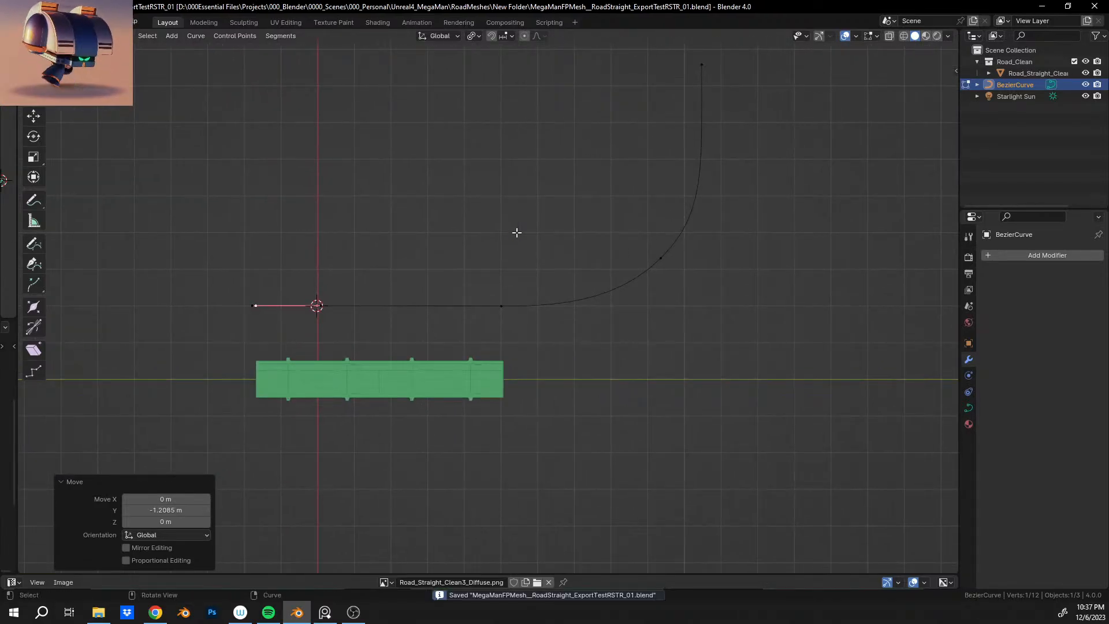
Examine how the Bezier curve's straight section and bend line up with the ends of the green road mesh.
middle_click_drag(426, 246, 445, 379, "shift")
scroll(491, 358, "up", 3)
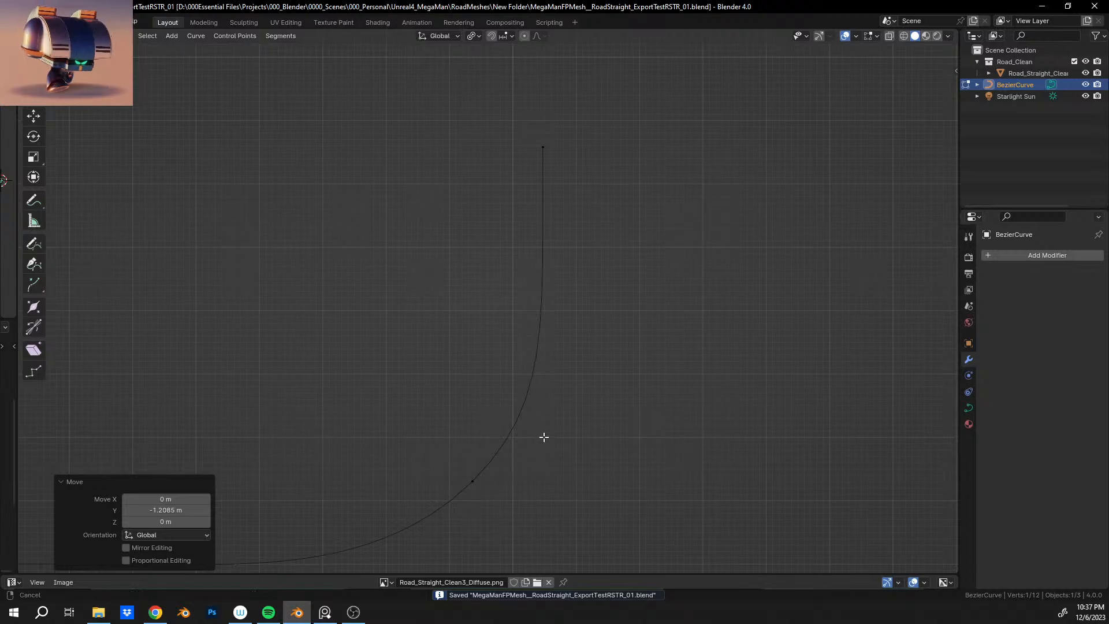
middle_click_drag(542, 438, 669, 276, "shift")
scroll(441, 364, "down", 4)
middle_click_drag(441, 364, 584, 330, "shift")
scroll(528, 324, "up", 5)
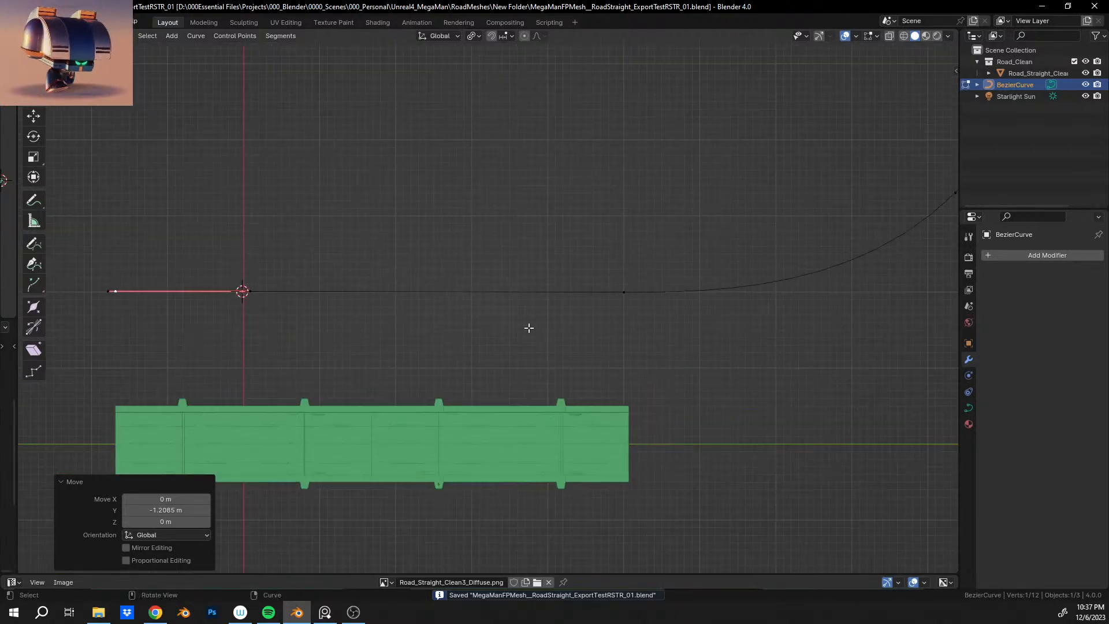
middle_click_drag(495, 418, 596, 358, "shift")
scroll(596, 357, "up", 1)
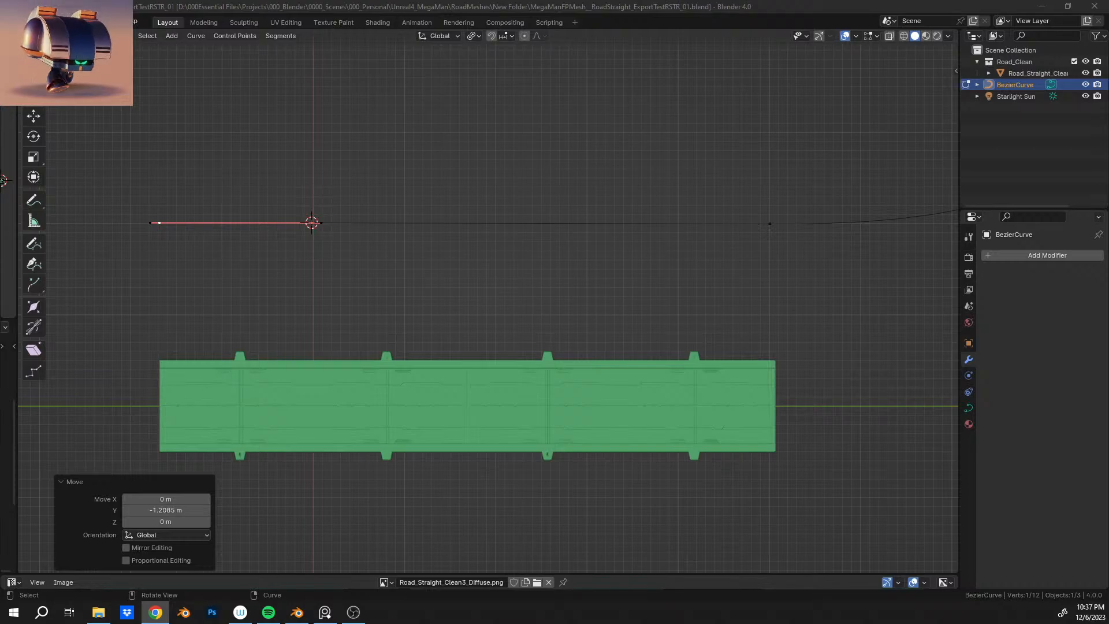
middle_click_drag(545, 372, 389, 391, "shift")
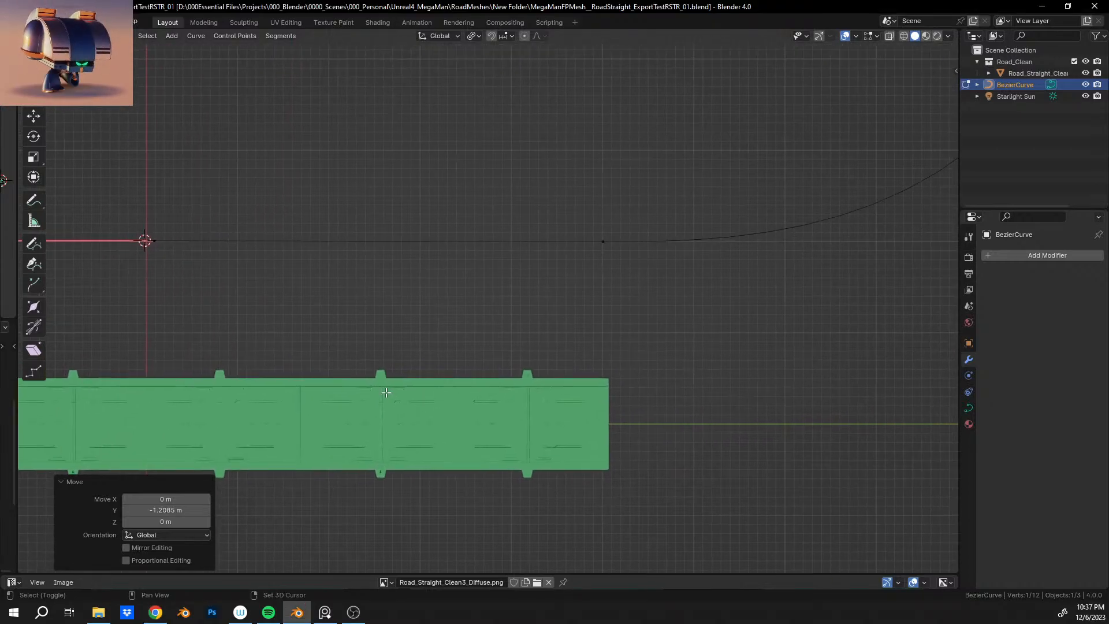
scroll(480, 364, "down", 3)
scroll(514, 368, "up", 3)
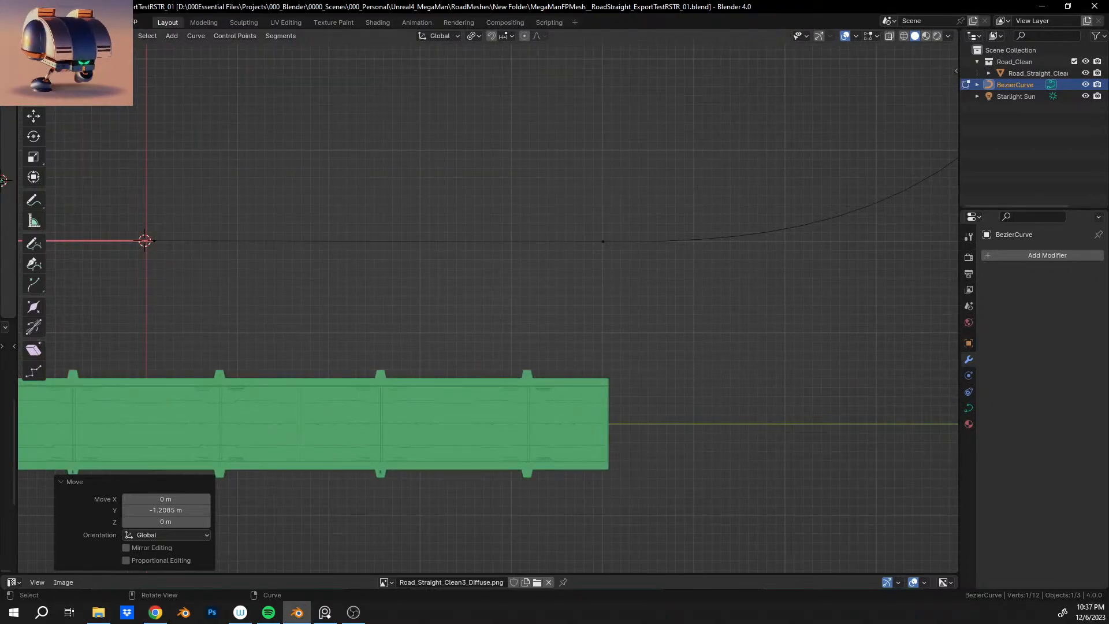
Leave Edit Mode on the Bezier curve and select the straight road mesh.
key("Tab")
scroll(445, 304, "down", 5)
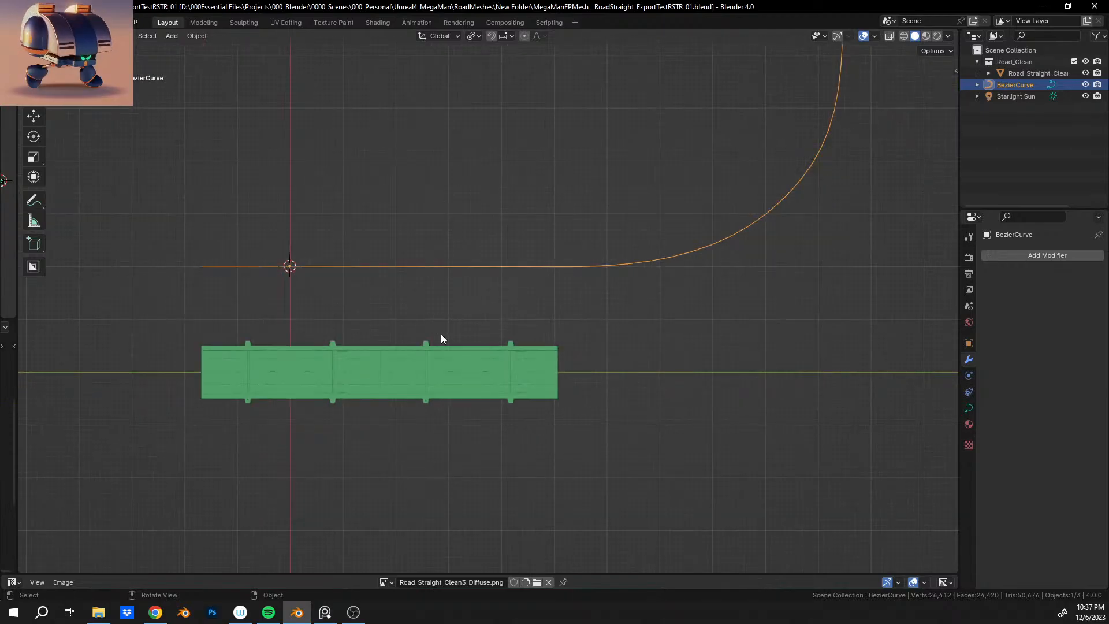
left_click(447, 352)
middle_click_drag(722, 372, 604, 416, "shift")
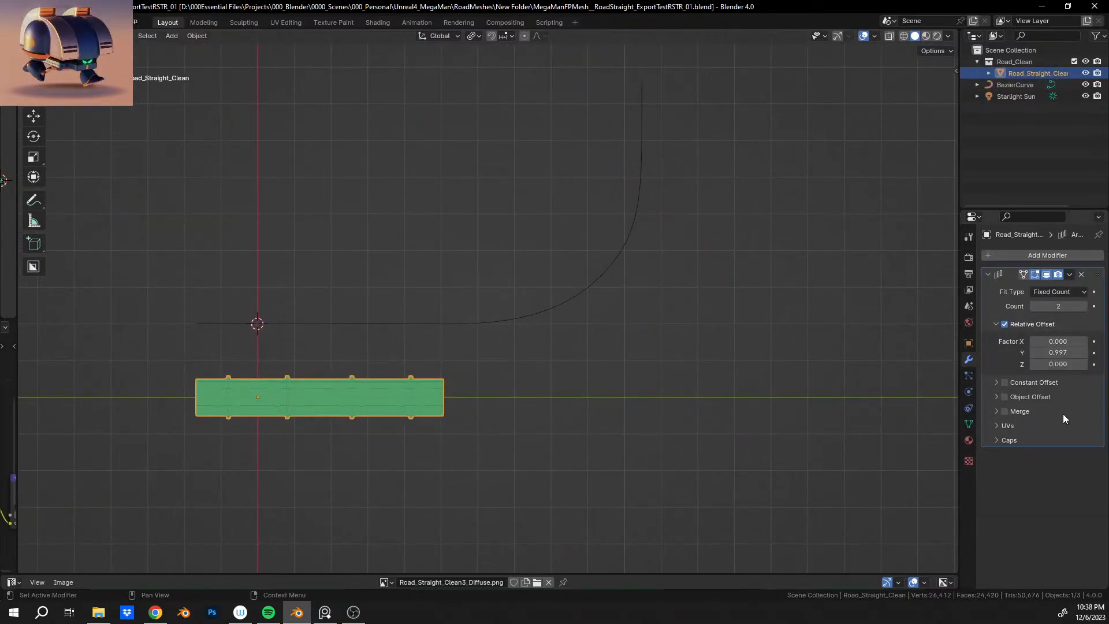
Try the Fit Curve type on the road's Array modifier and return it to Fixed Count.
left_click(1054, 291)
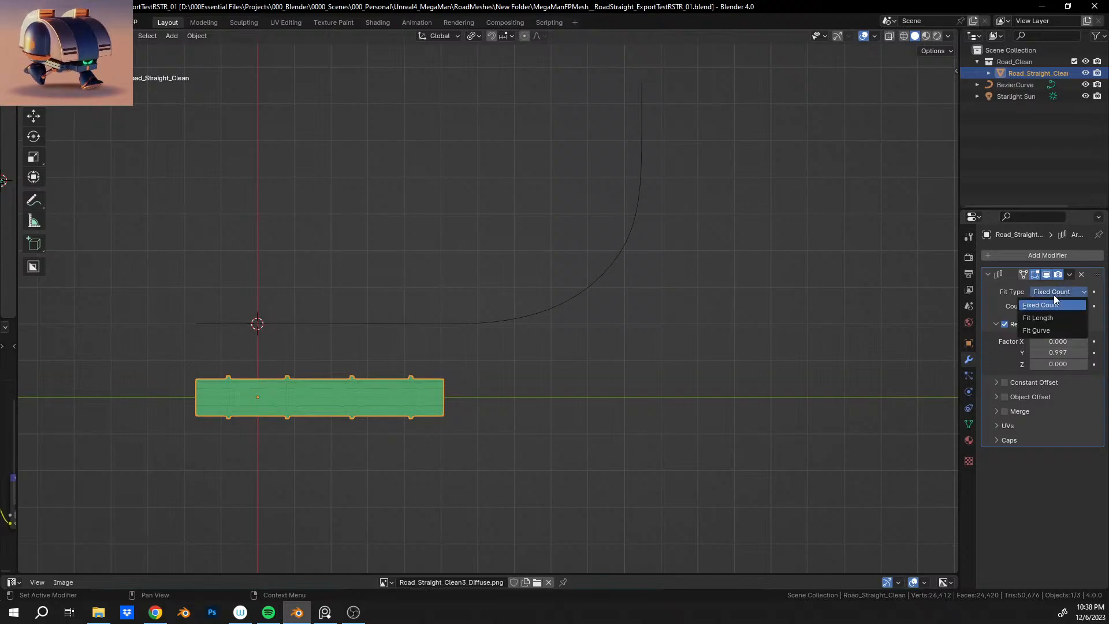
left_click(1052, 328)
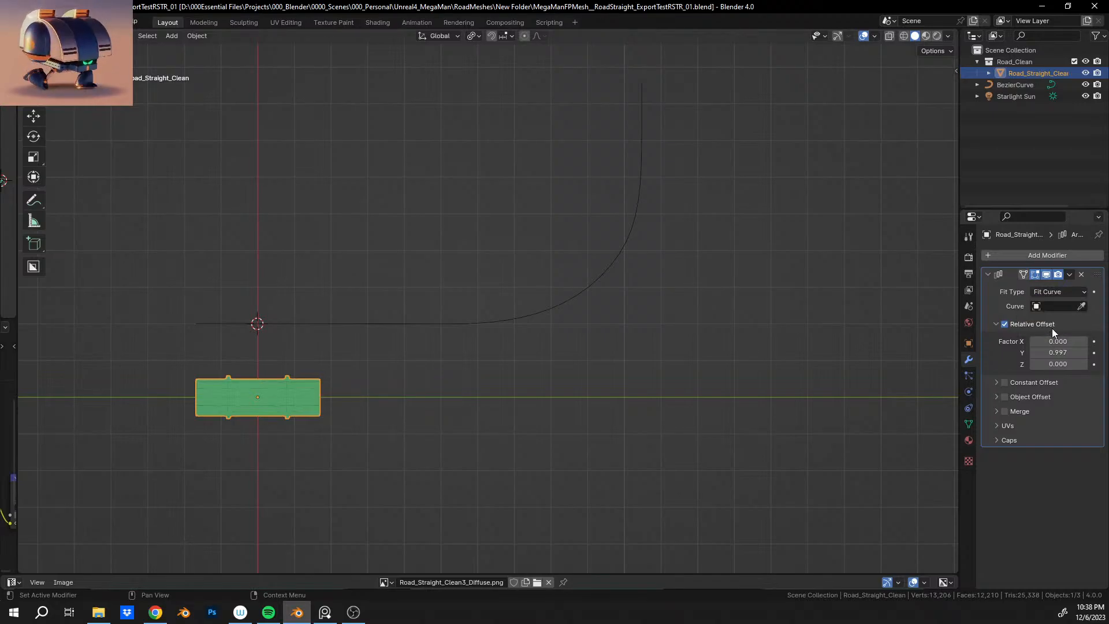
left_click(1054, 292)
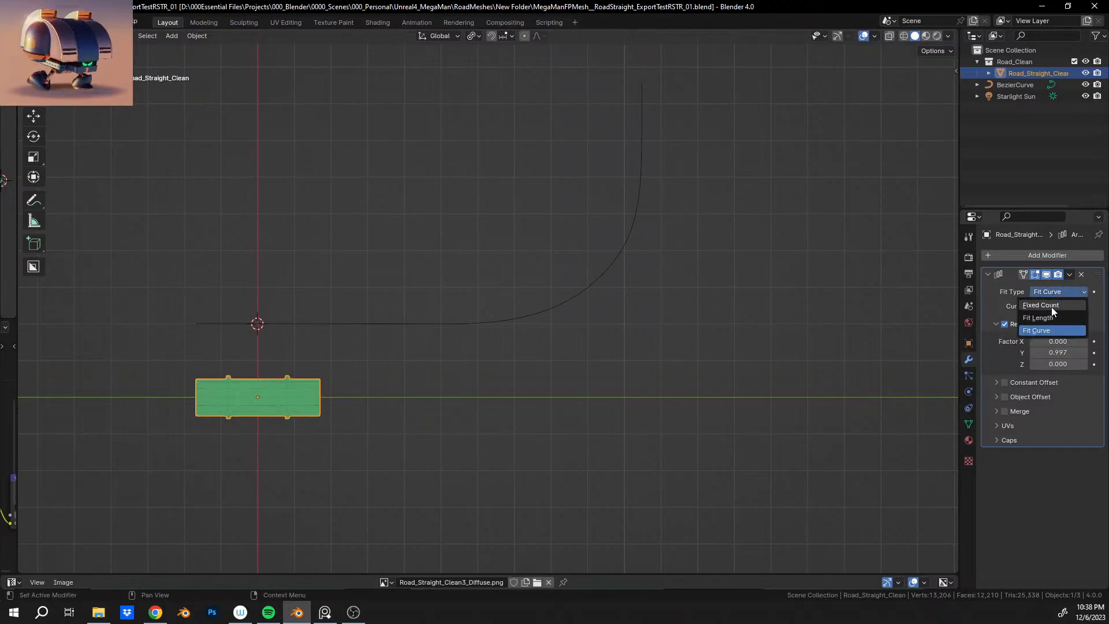
left_click(1051, 306)
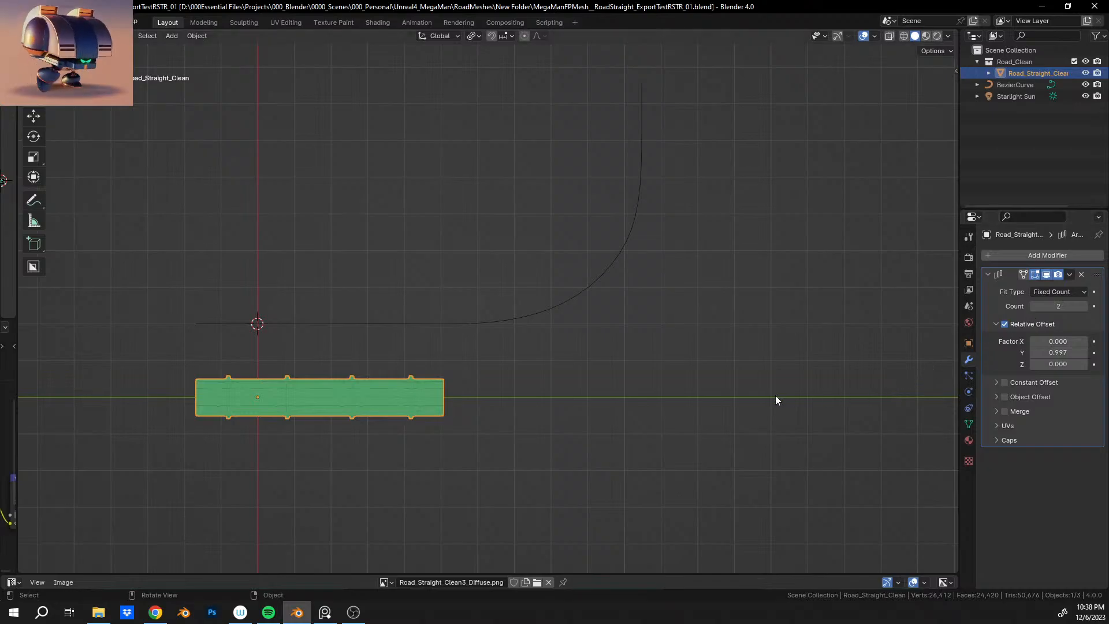
Add a Curve modifier to the straight road mesh with the Bezier curve as its curve object.
middle_click_drag(634, 364, 721, 341, "shift")
scroll(699, 348, "up", 3)
middle_click_drag(564, 379, 571, 404, "shift")
scroll(571, 400, "down", 1)
middle_click_drag(672, 322, 621, 335, "shift")
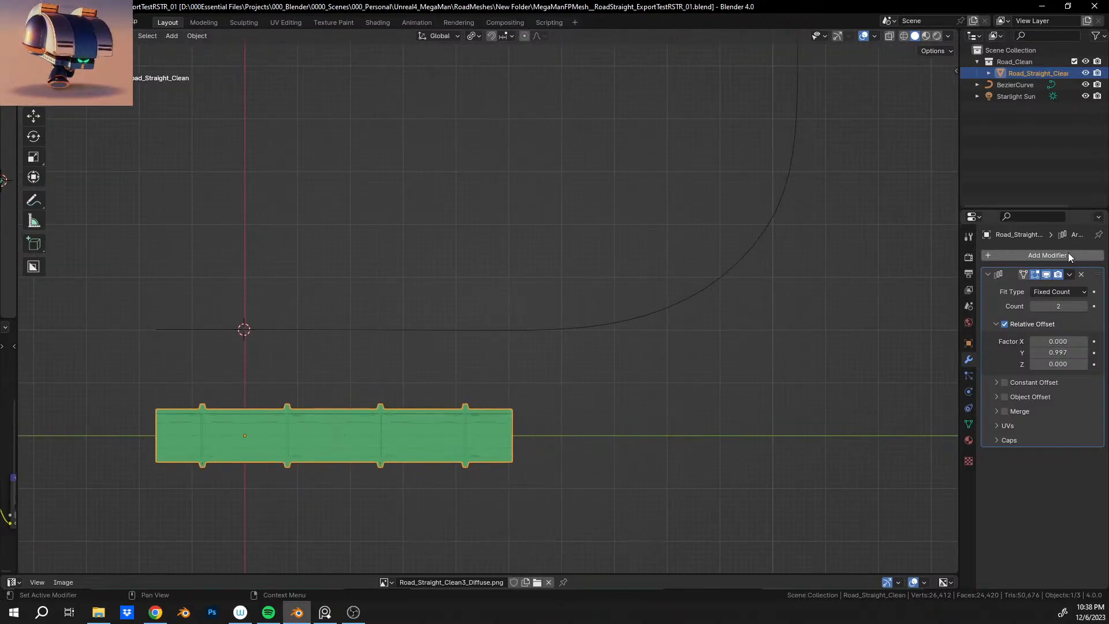
left_click(1069, 255)
left_click(1060, 257)
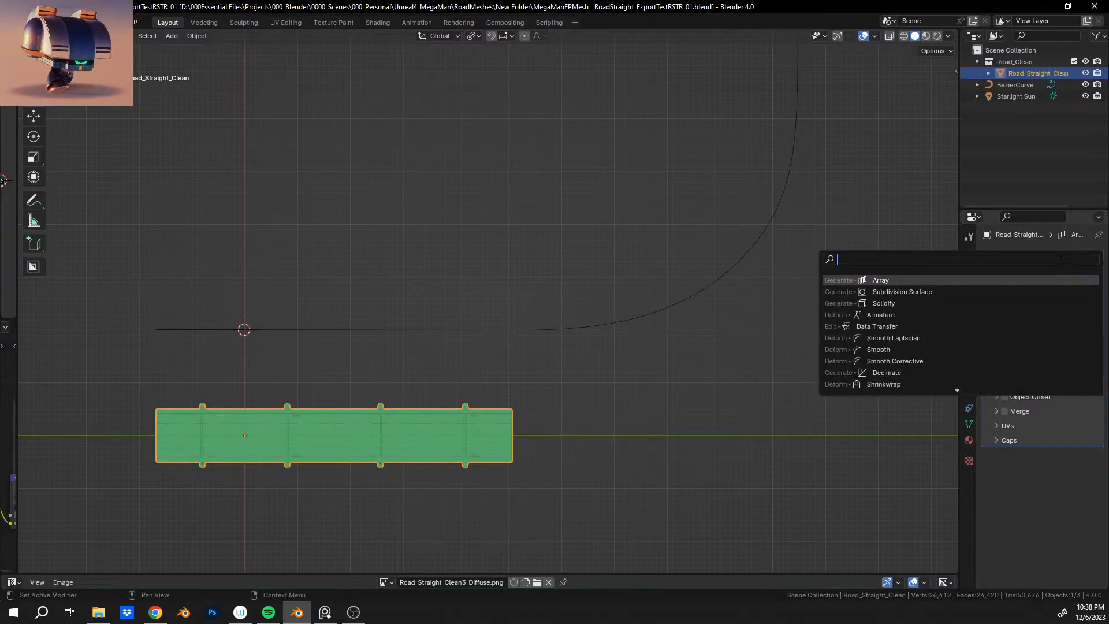
type("cur")
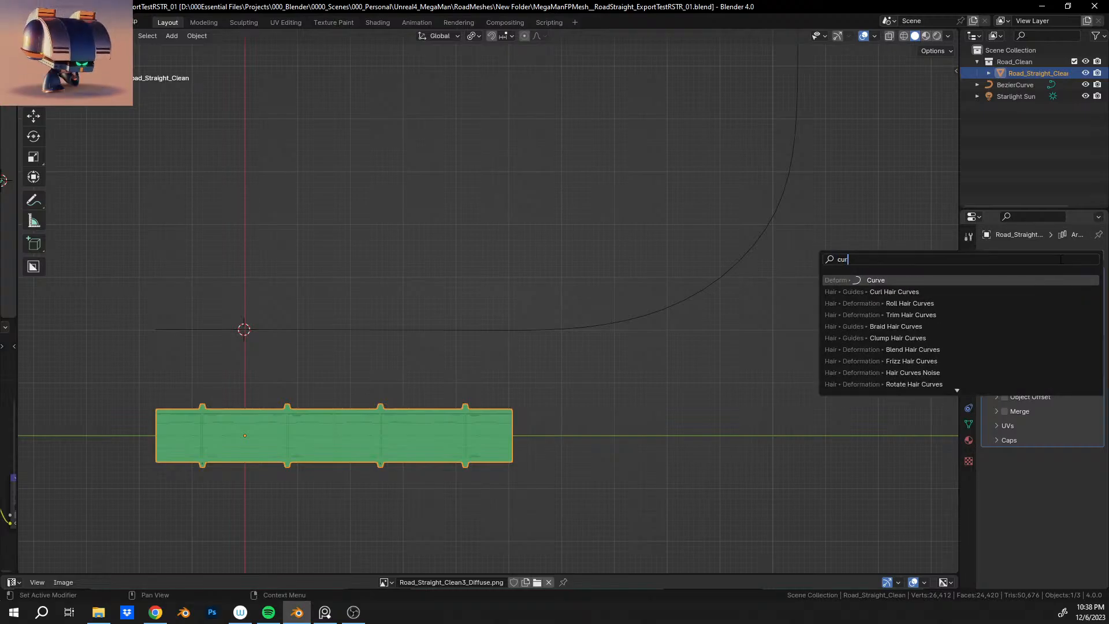
left_click(956, 280)
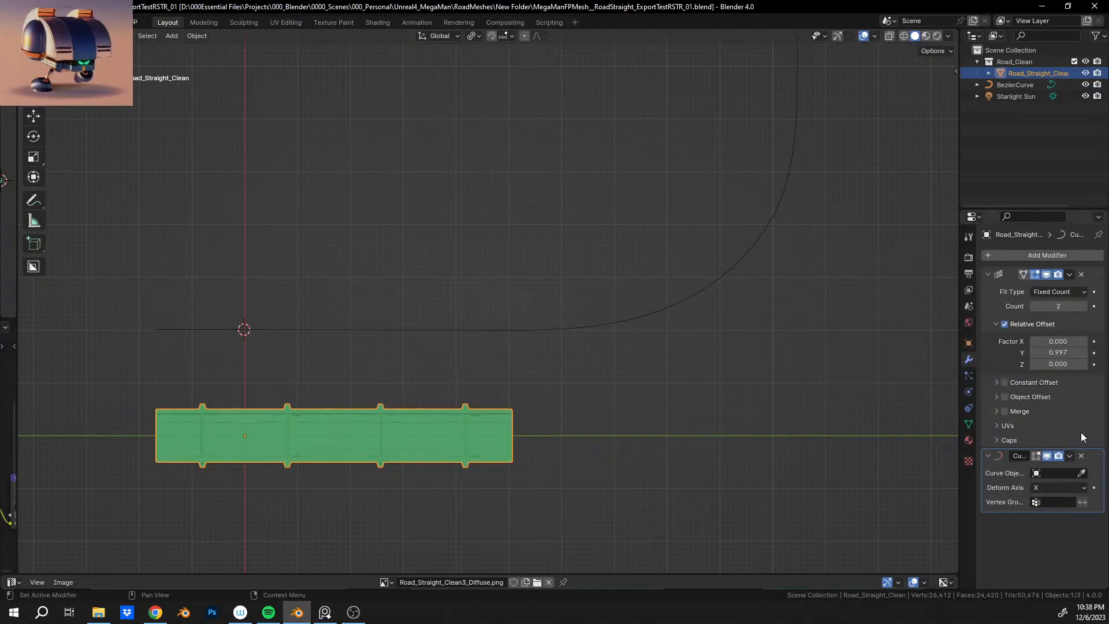
left_click(1081, 474)
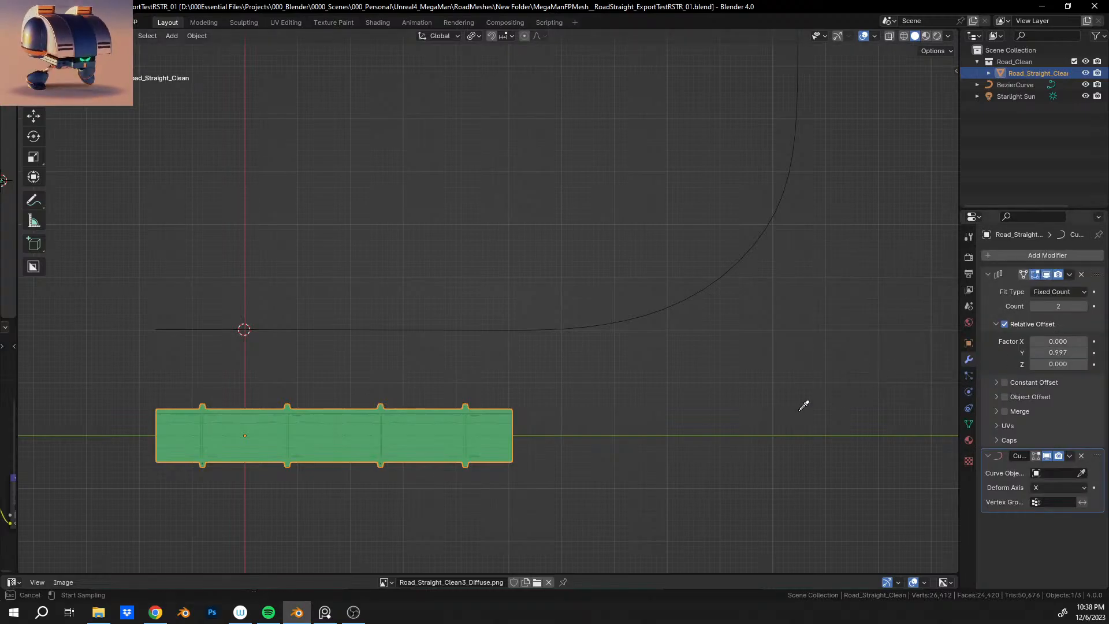
left_click(654, 315)
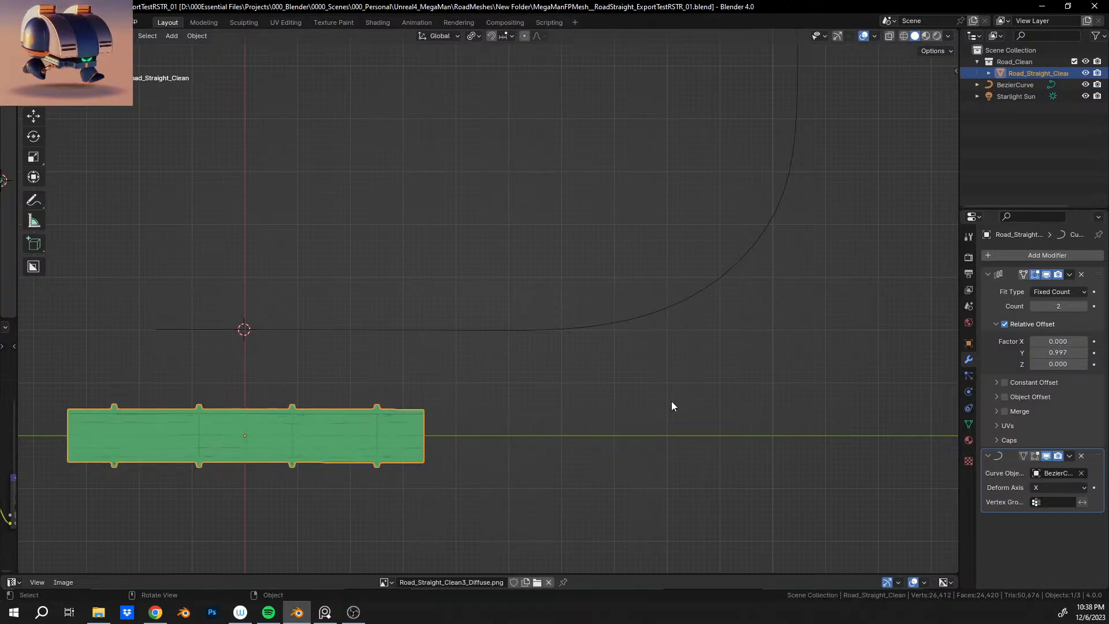
Try Y and Z as the Curve modifier's deform axis and return it to X.
left_click(1042, 488)
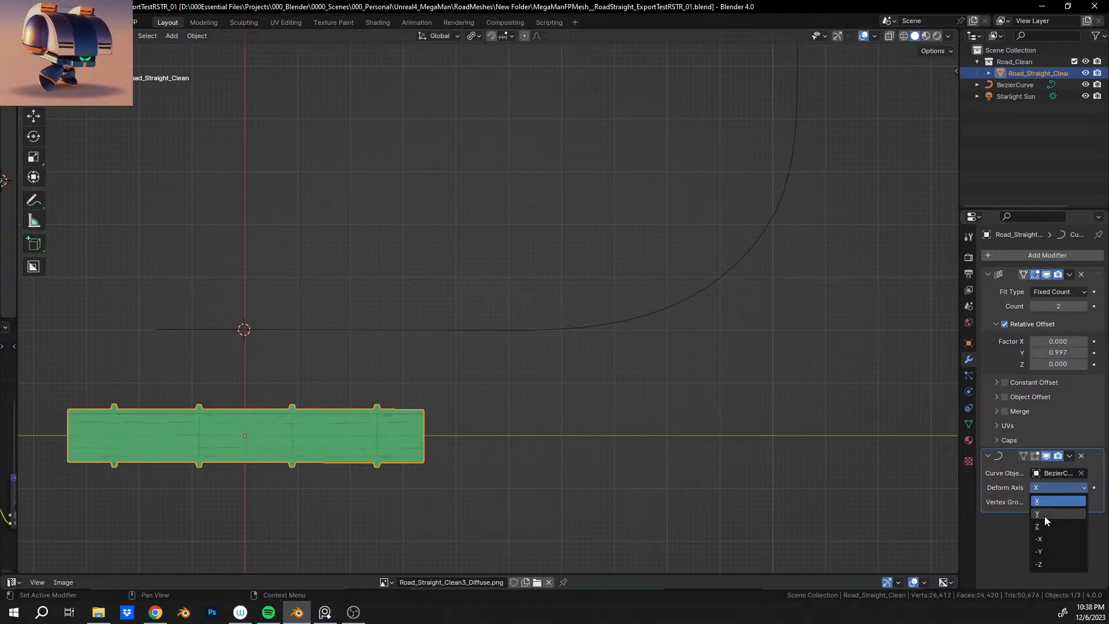
left_click(1044, 515)
middle_click_drag(334, 419, 500, 386, "shift")
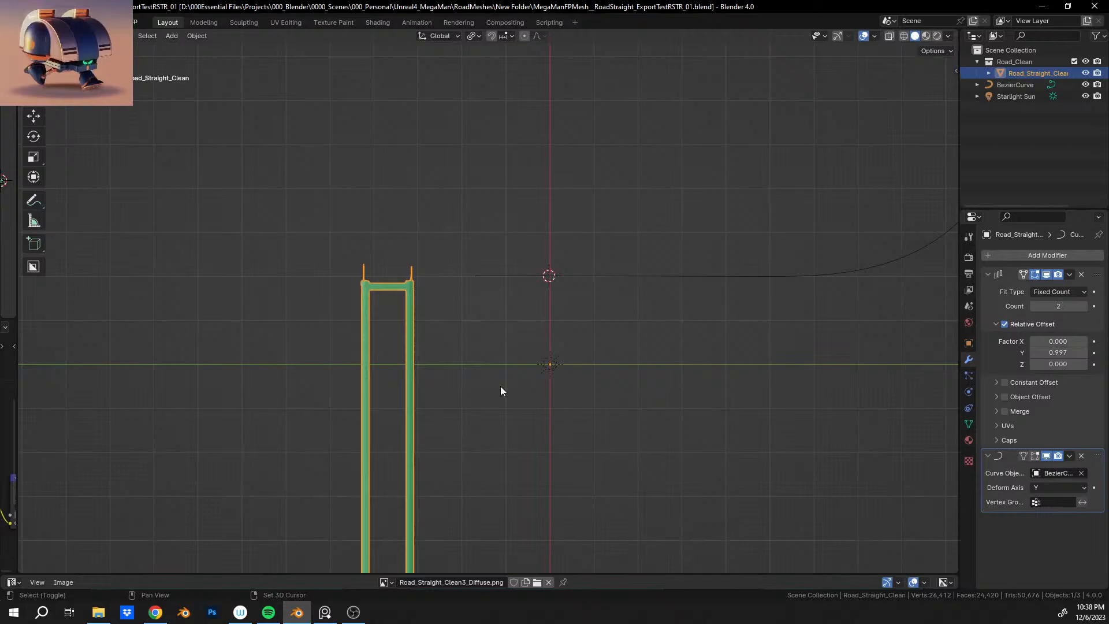
left_click(1060, 488)
left_click(1042, 527)
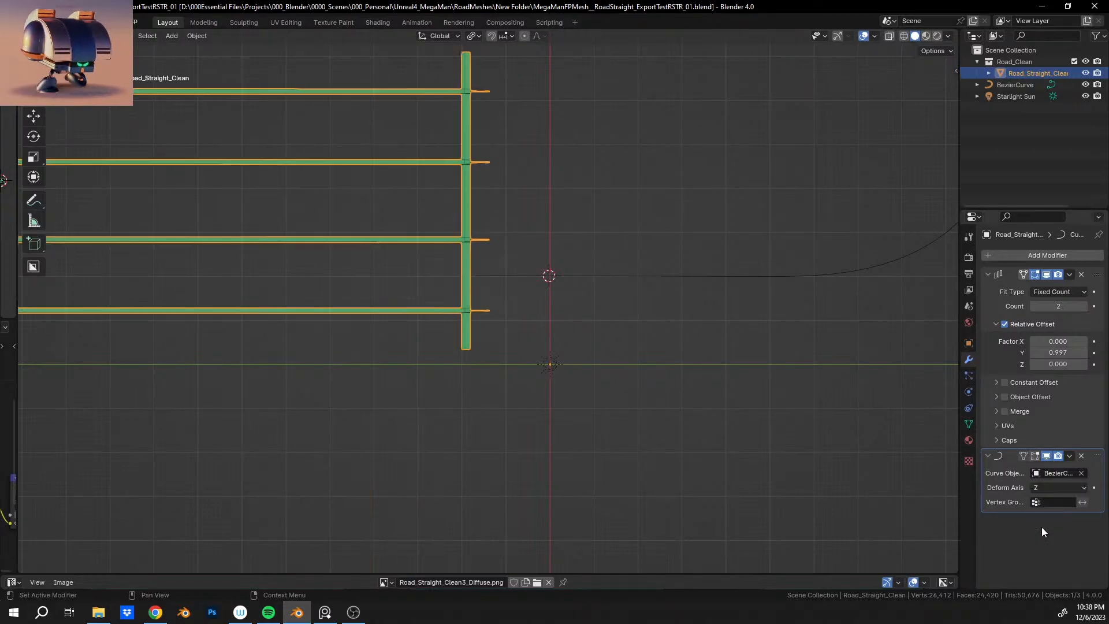
mouse_move(522, 300)
middle_mouse_down()
mouse_move(481, 197)
mouse_move(317, 183)
mouse_move(481, 302)
mouse_move(510, 309)
middle_mouse_up()
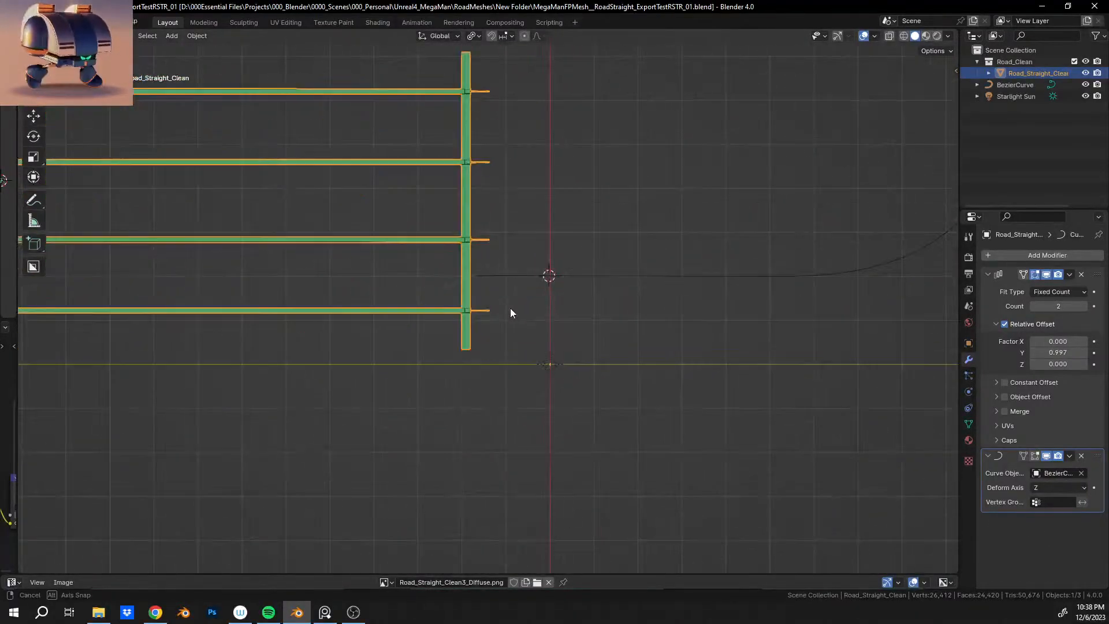
left_click(1060, 487)
left_click(1050, 501)
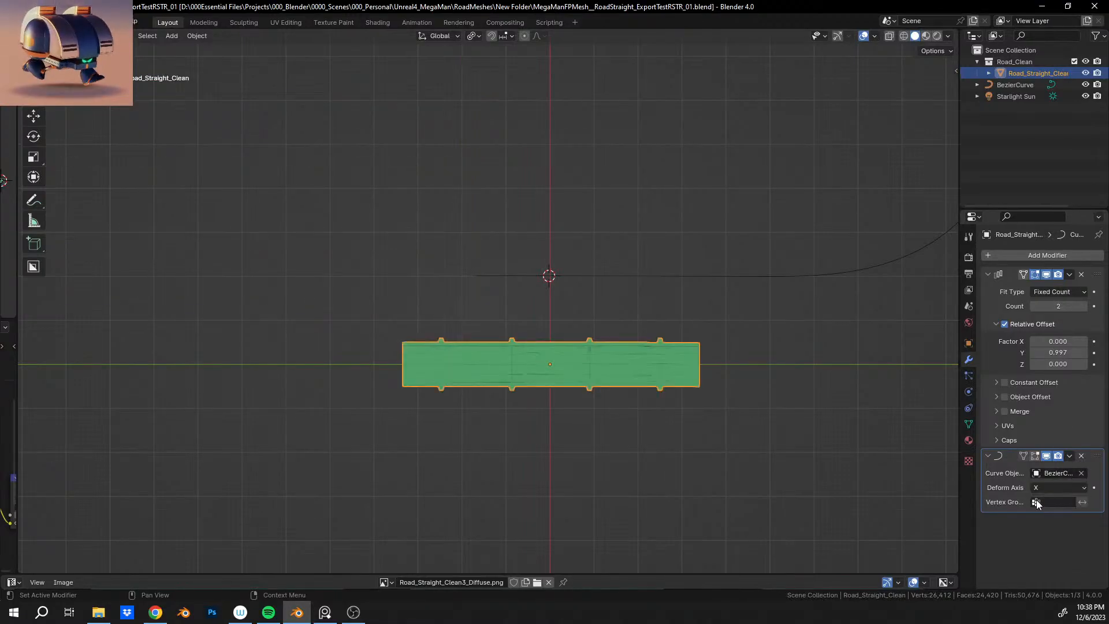
Set the road's Array modifier to Fit Curve, using the Bezier curve as the curve to fit.
scroll(664, 265, "down", 2)
middle_click_drag(664, 266, 454, 310, "shift")
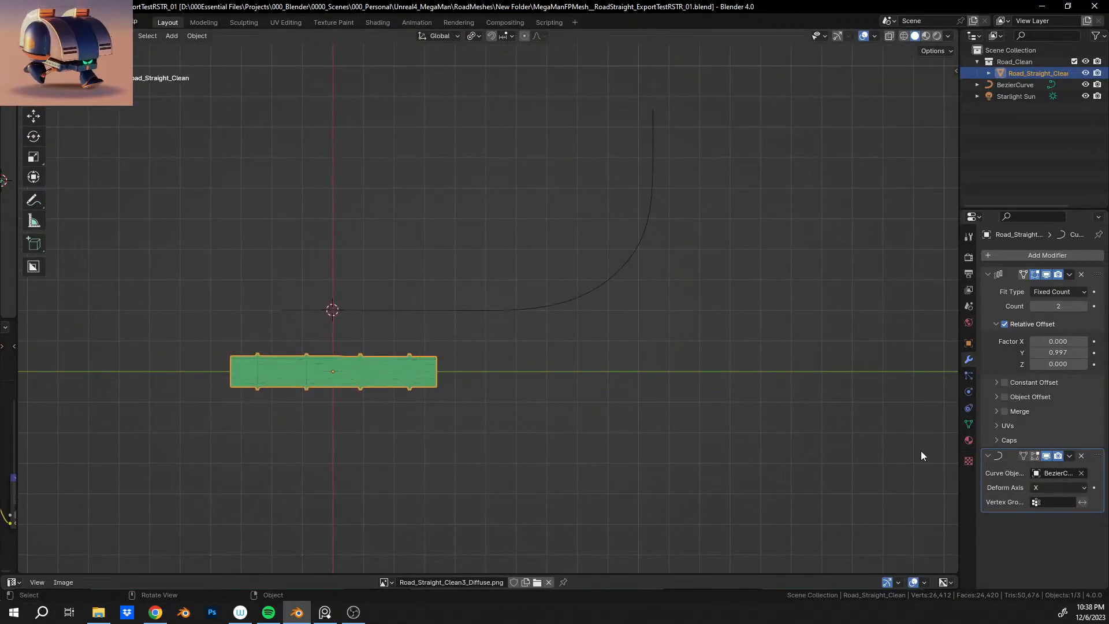
left_click(1055, 290)
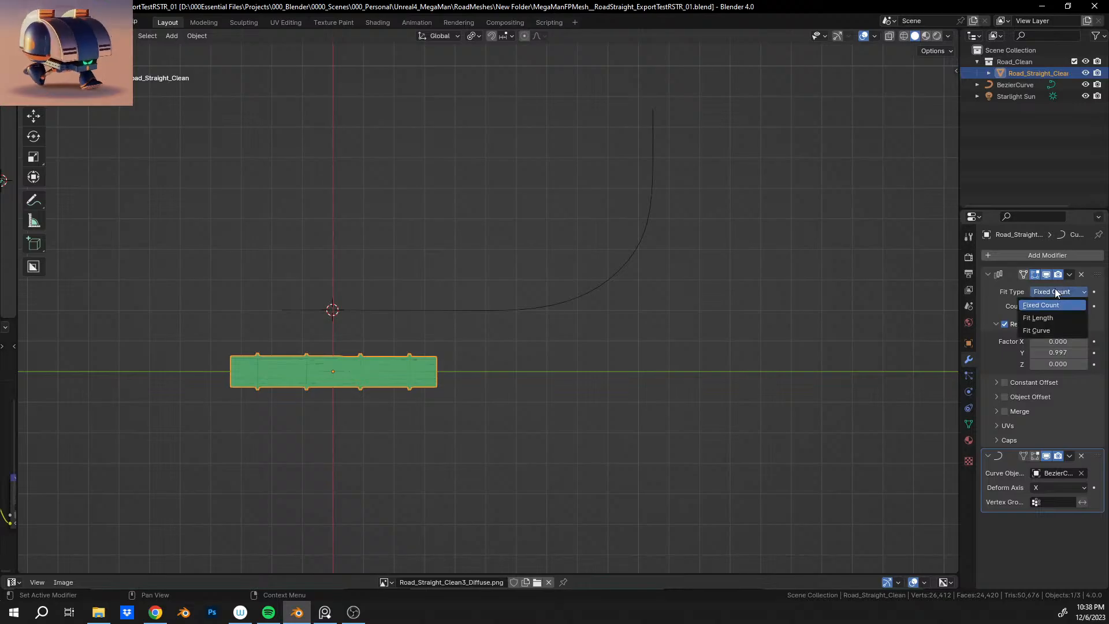
left_click(1049, 327)
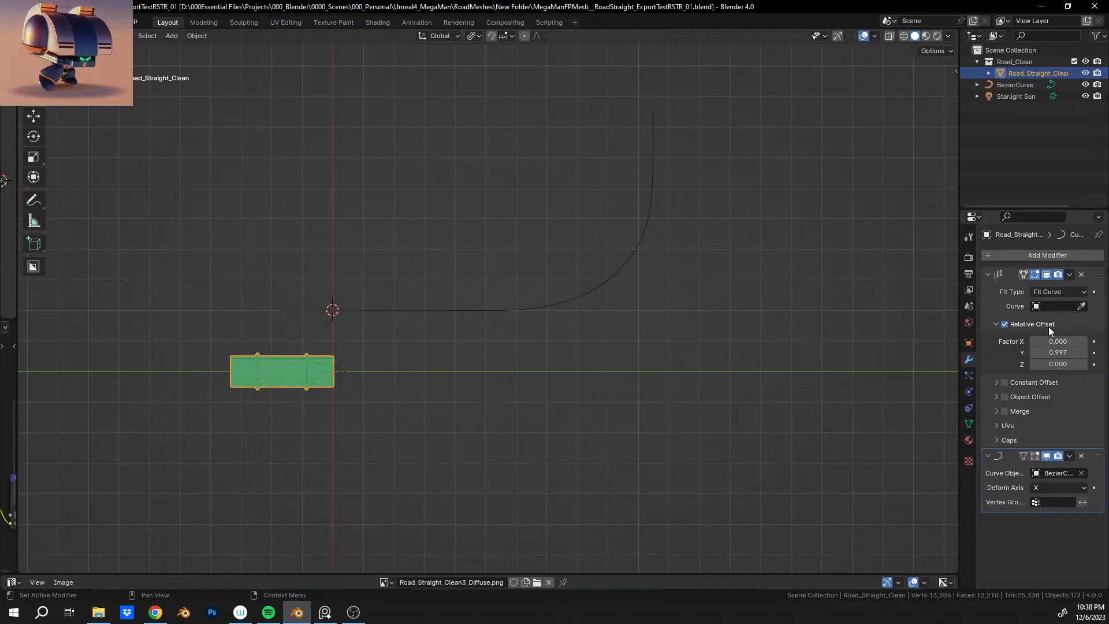
left_click(1048, 294)
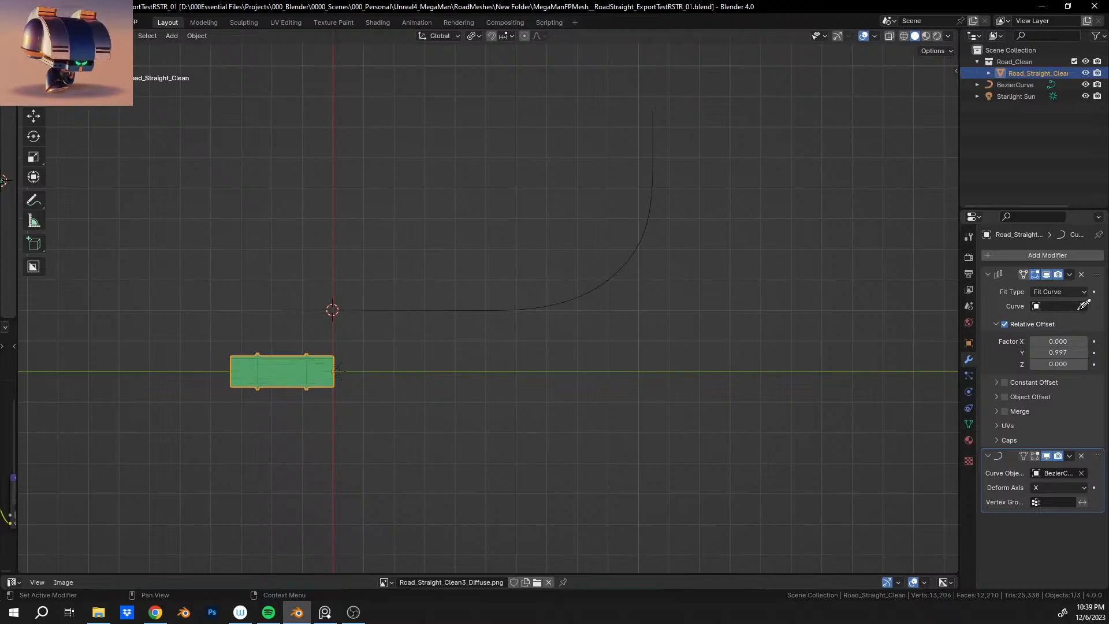
left_click(599, 285)
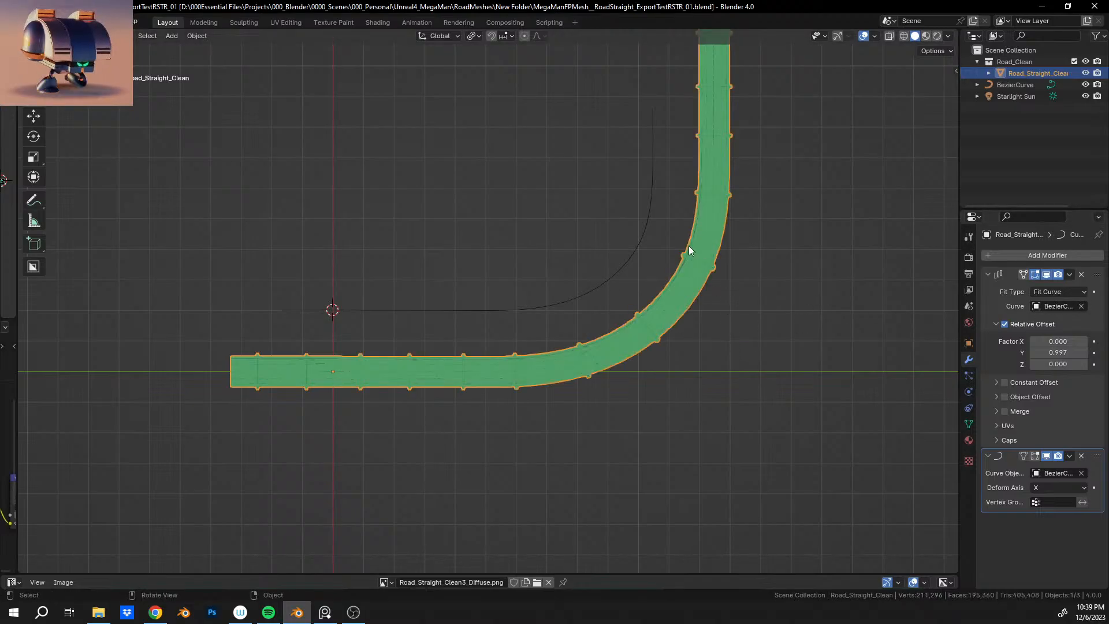
Examine the curved road's overall length from above and its surface and rails closely through the bend.
scroll(514, 314, "down", 6)
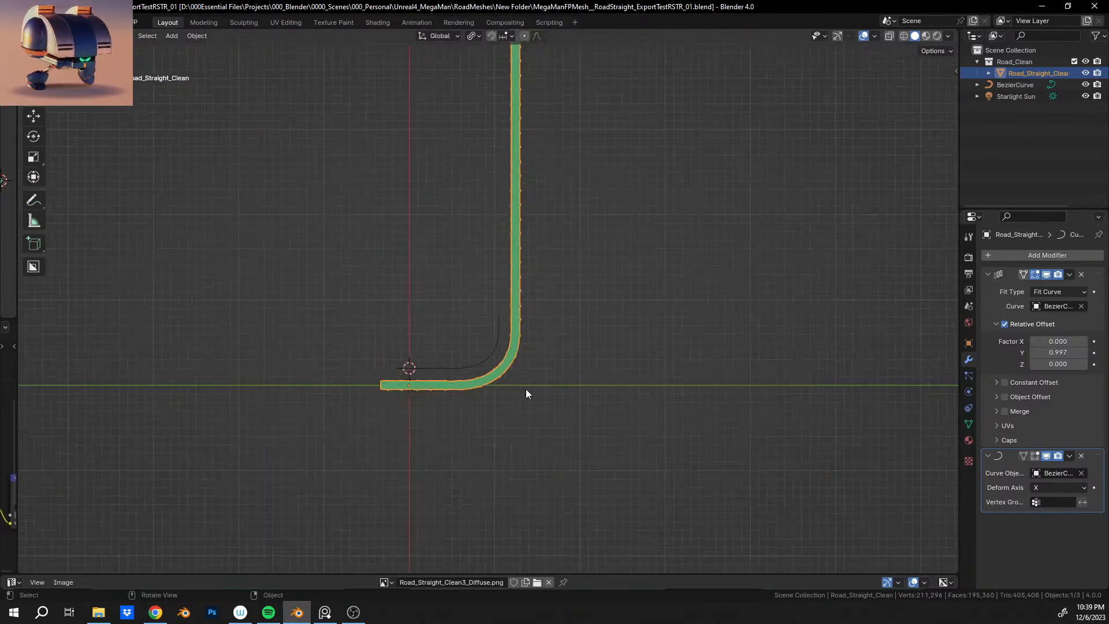
scroll(527, 331, "down", 1)
scroll(522, 305, "up", 1)
scroll(522, 307, "down", 1)
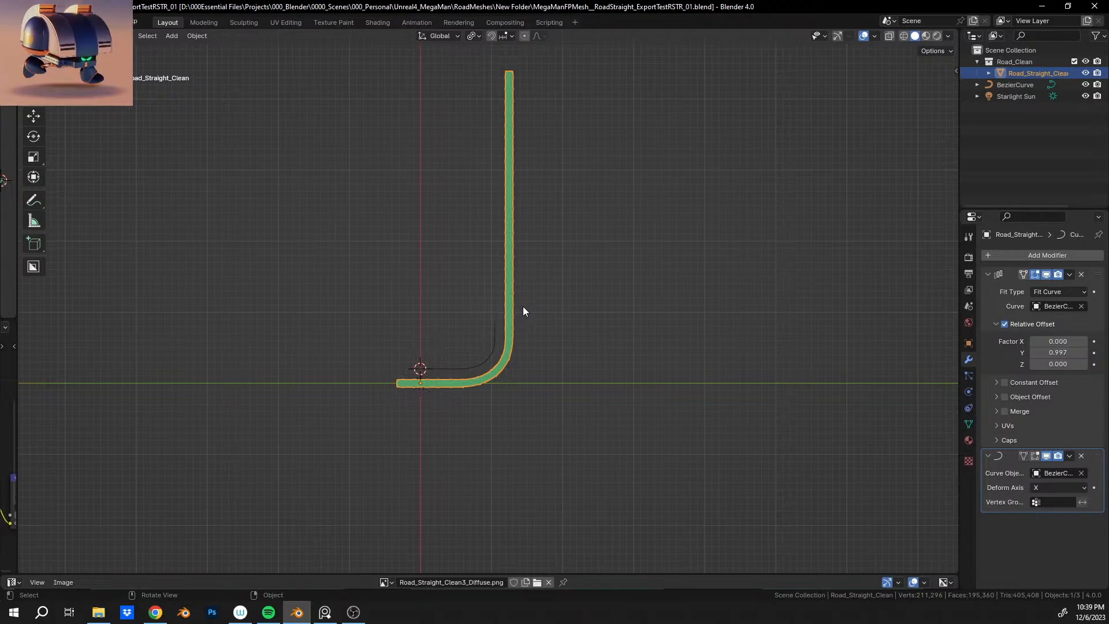
middle_click_drag(523, 308, 493, 298)
scroll(499, 375, "up", 2)
scroll(495, 311, "up", 3)
scroll(498, 347, "up", 2)
middle_click_drag(500, 368, 574, 312, "shift")
scroll(574, 312, "up", 1)
scroll(570, 314, "up", 1)
scroll(568, 319, "up", 5)
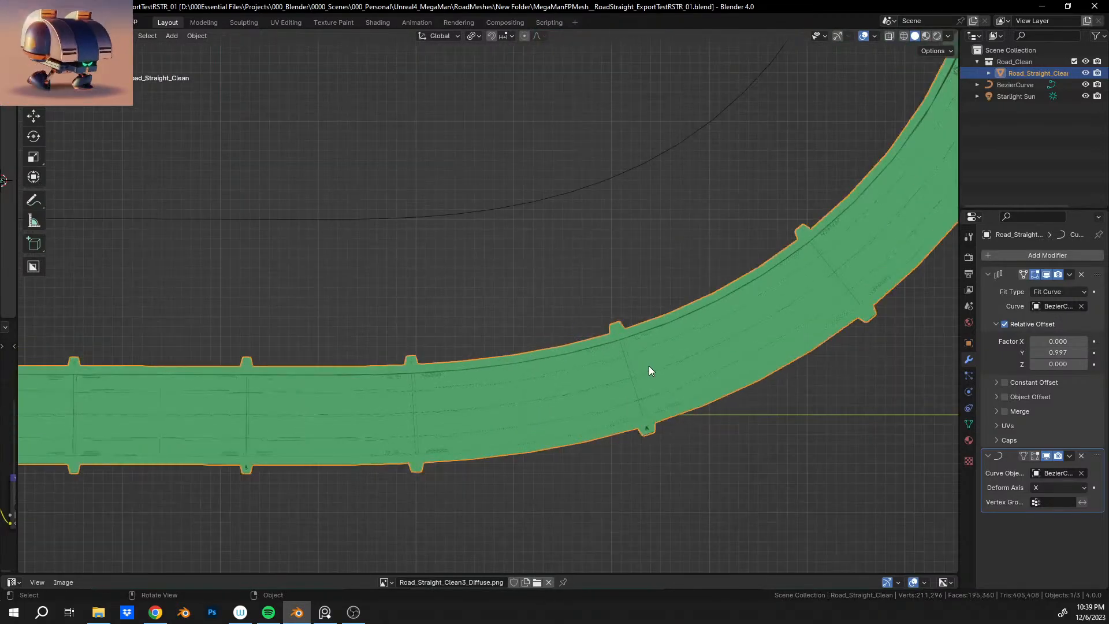
middle_click_drag(649, 368, 368, 341)
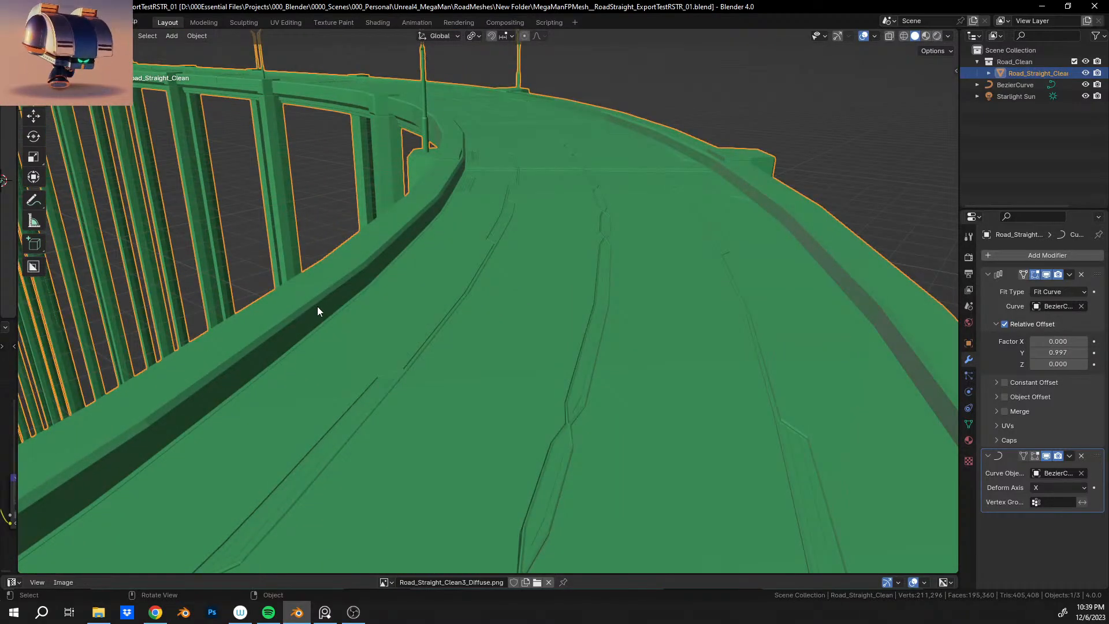
middle_click_drag(317, 309, 553, 407)
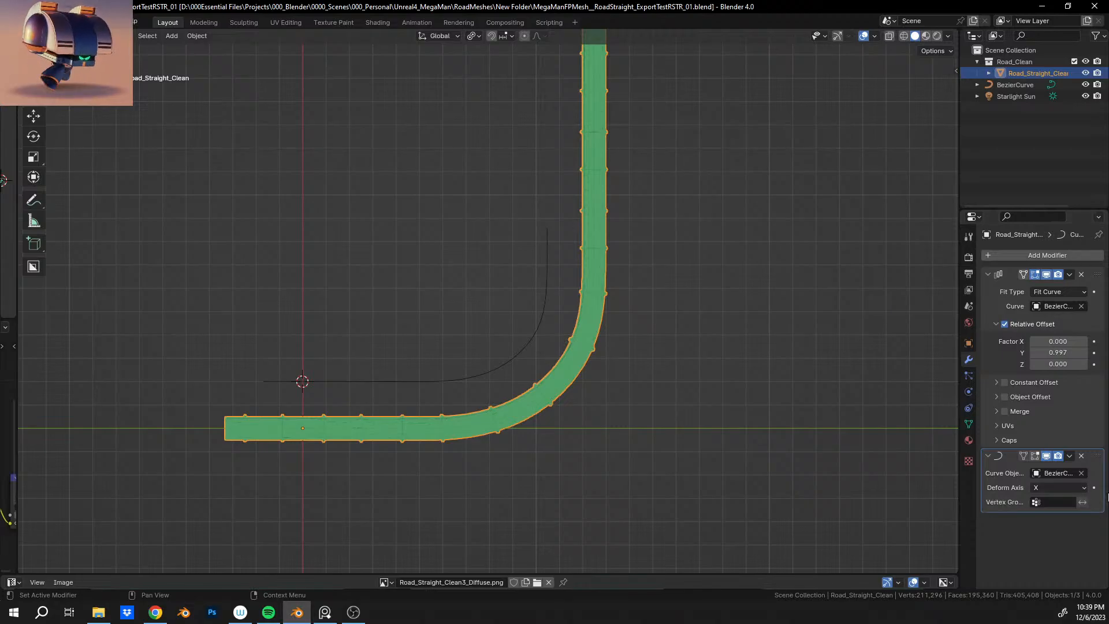
Scale the Bezier curve down uniformly to about 0.539 in Object Mode and inspect the road's bend.
left_click(507, 369)
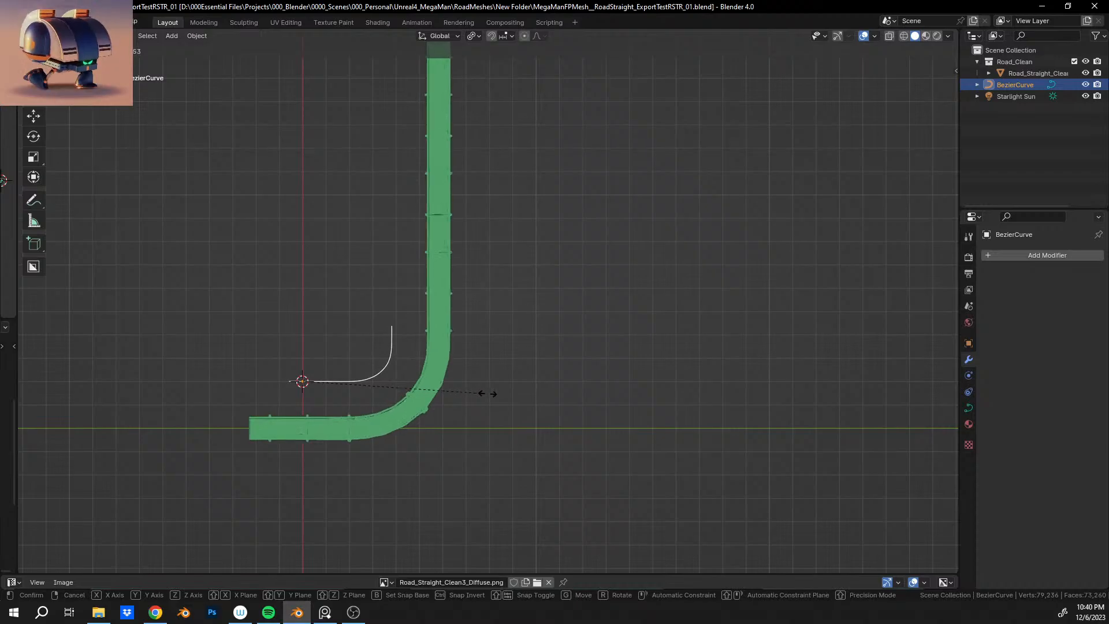
left_click(572, 357)
scroll(463, 399, "up", 5)
middle_click_drag(462, 400, 595, 214, "shift")
scroll(522, 329, "up", 5)
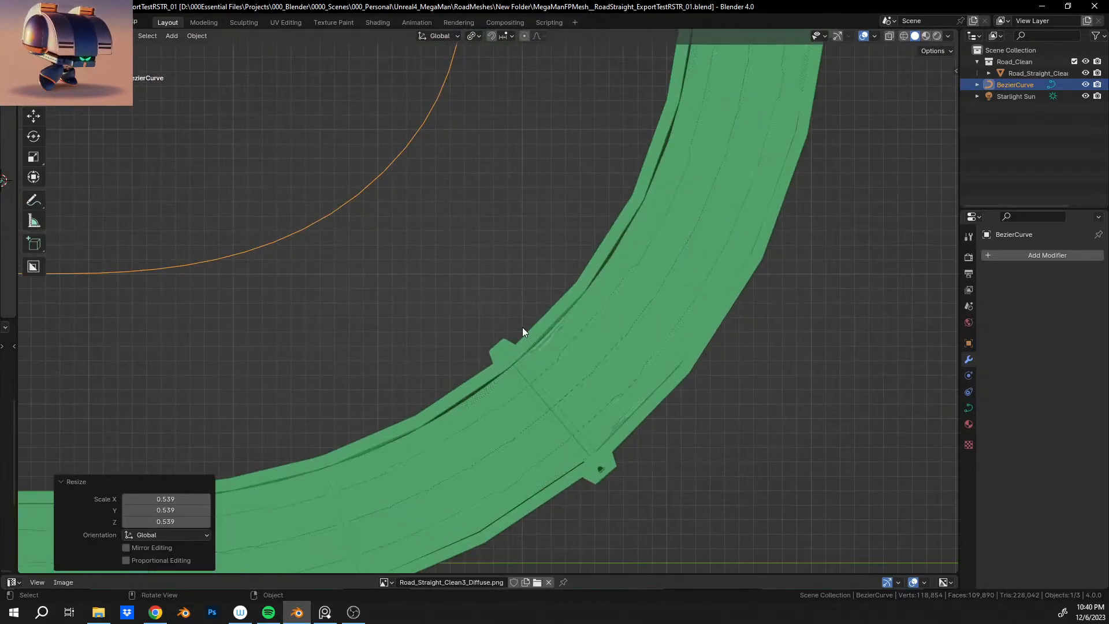
Scale the Bezier curve up uniformly by about 1.967 and check the widened bend of the road.
mouse_move(522, 330)
middle_mouse_down()
mouse_move(560, 263)
mouse_move(527, 389)
mouse_move(553, 324)
mouse_move(458, 445)
mouse_move(525, 479)
mouse_move(525, 510)
mouse_move(503, 517)
mouse_move(294, 440)
mouse_move(445, 449)
mouse_move(531, 343)
middle_mouse_up()
key("s")
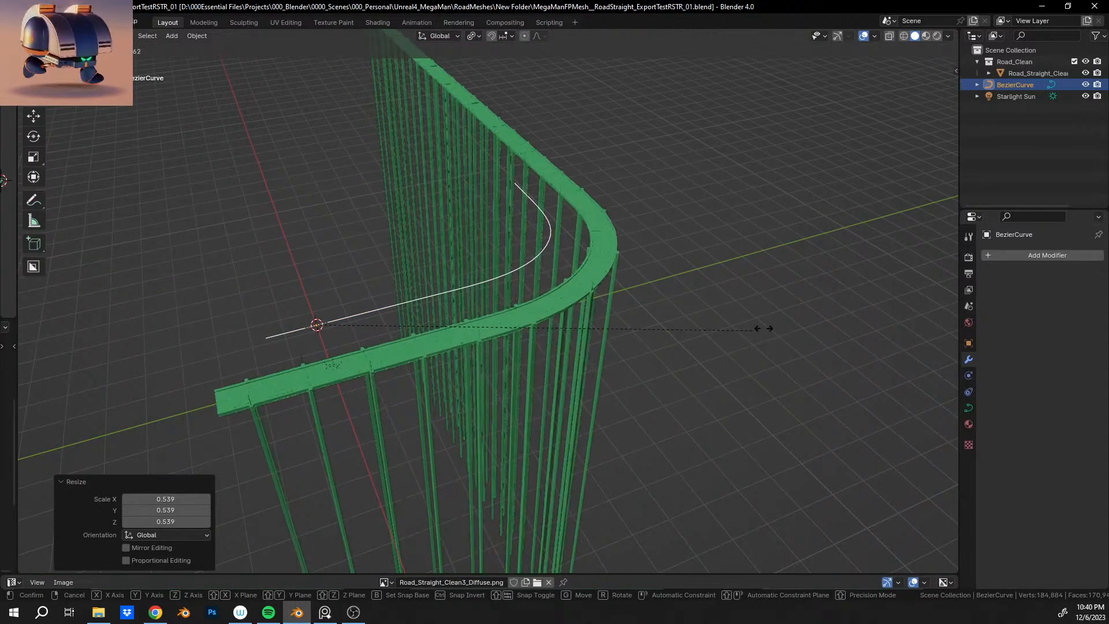
left_click(817, 320)
middle_click_drag(641, 272, 572, 298, "shift")
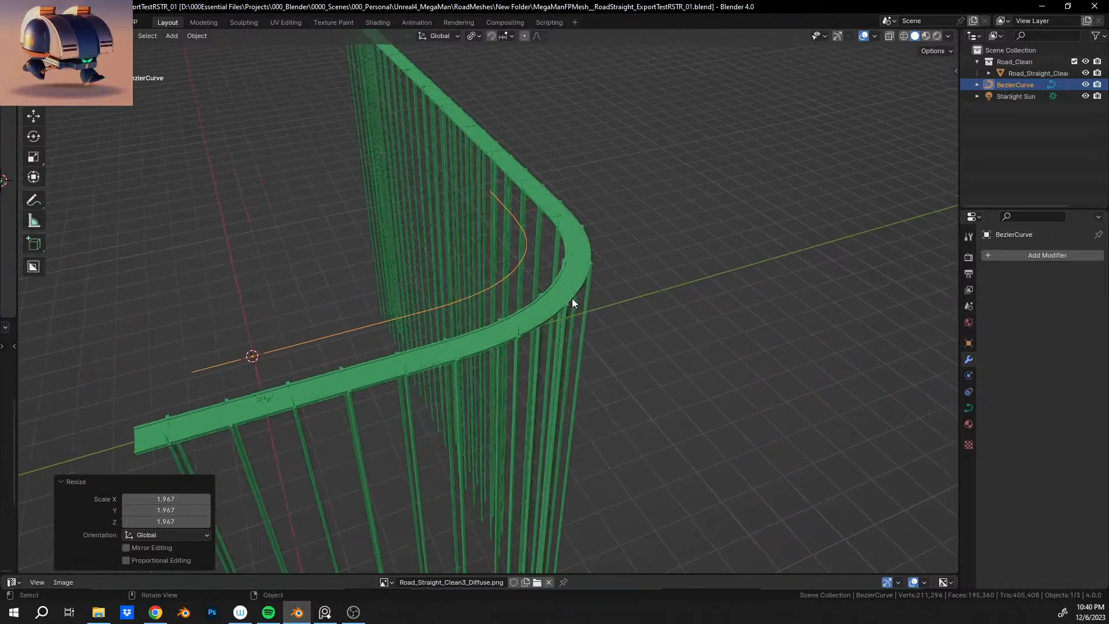
scroll(573, 300, "up", 3)
scroll(474, 361, "up", 4)
middle_click_drag(612, 383, 494, 337, "shift")
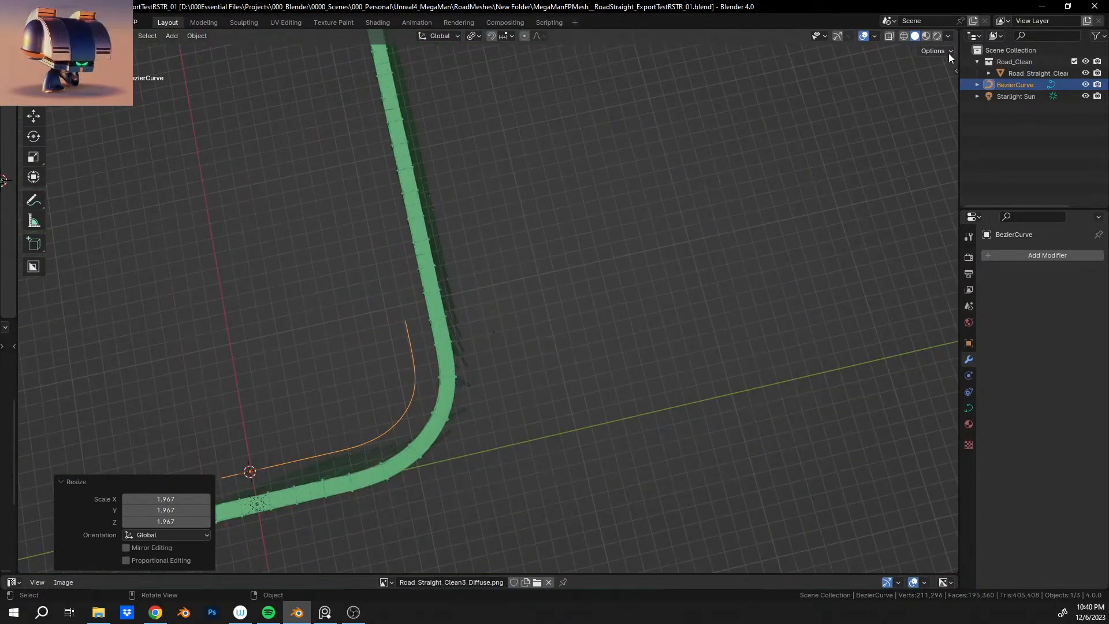
Set the 3D viewport's clipping end distance to 11000 m and hide the view settings.
key("n")
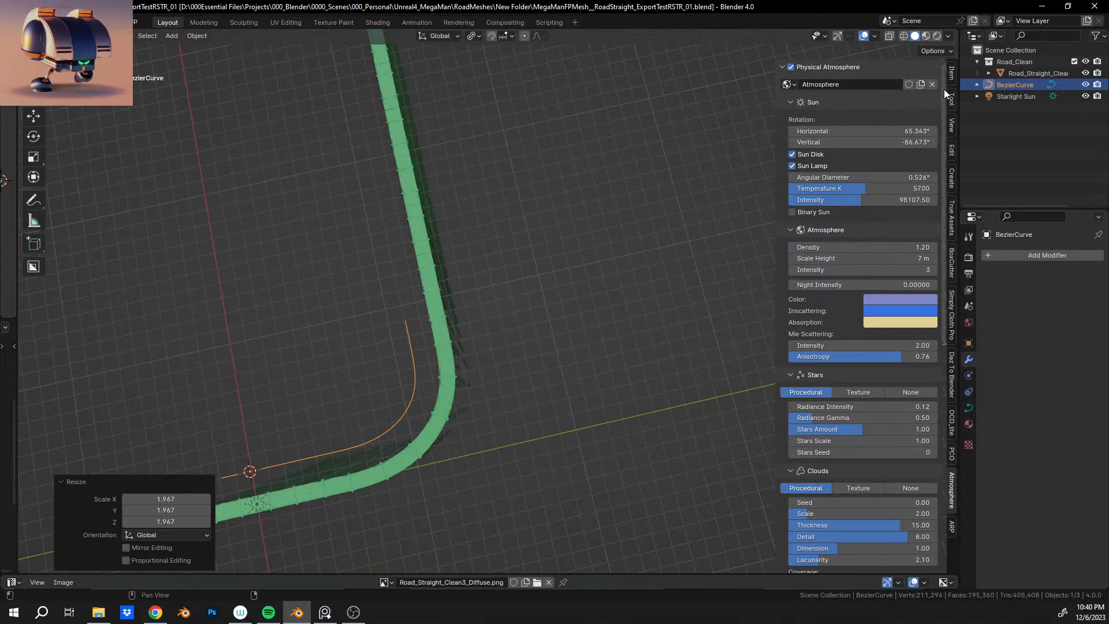
left_click(951, 127)
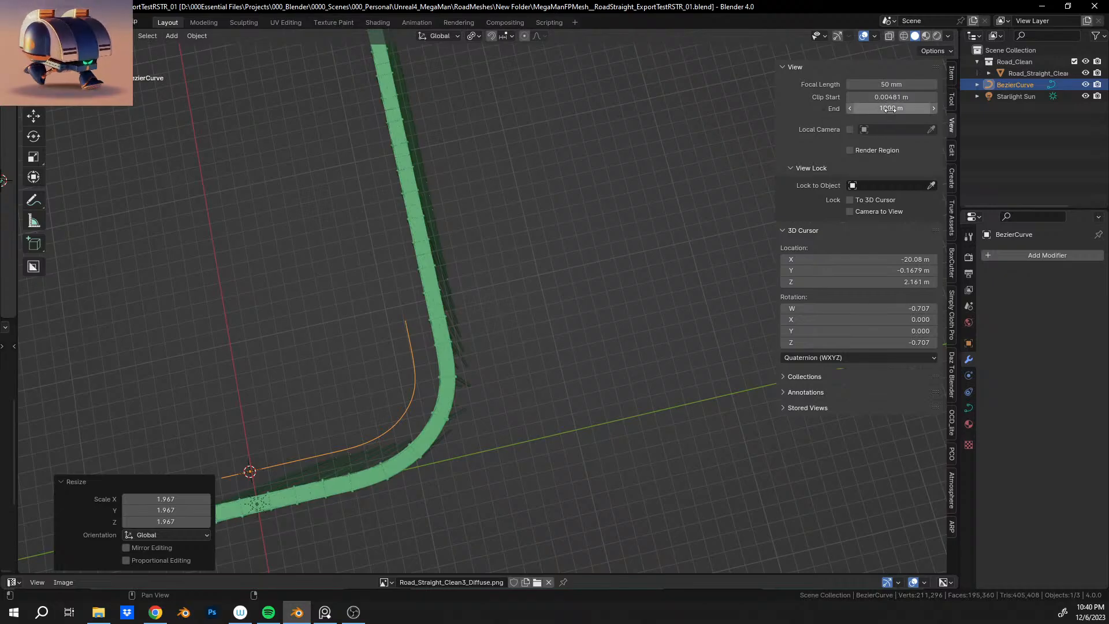
left_click(862, 110)
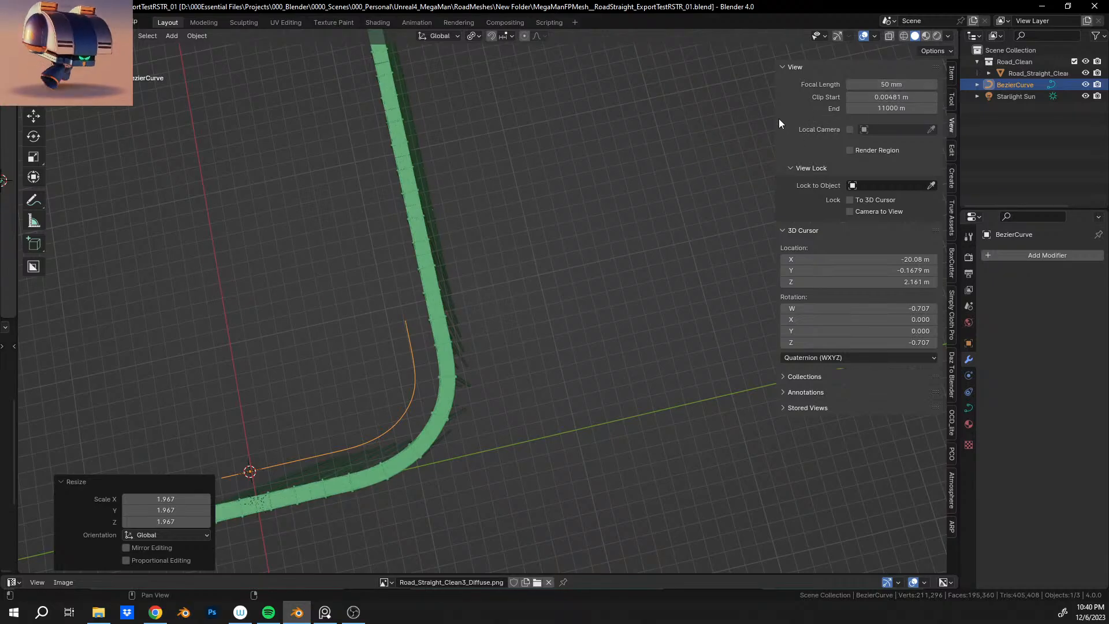
left_click_drag(775, 110, 1062, 137)
Examine the road surface, rails, segment joints and support pillars from the straight start into the bend.
middle_click_drag(436, 305, 606, 159, "shift")
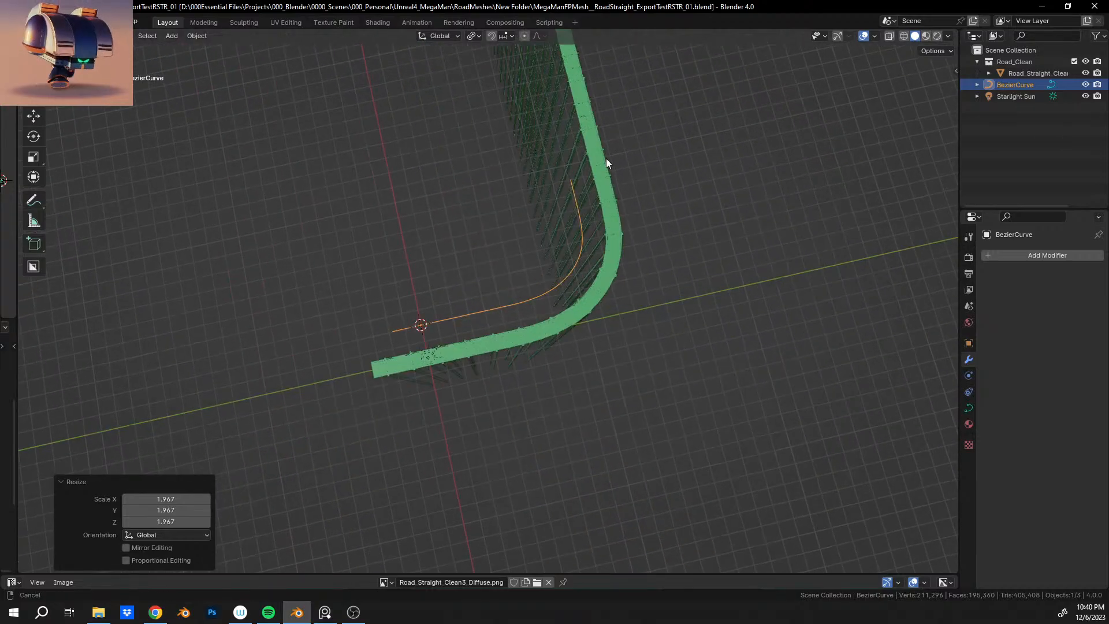
scroll(597, 231, "up", 2)
middle_click_drag(595, 263, 466, 346)
middle_click_drag(525, 223, 594, 264)
scroll(486, 275, "up", 2)
scroll(486, 275, "down", 2)
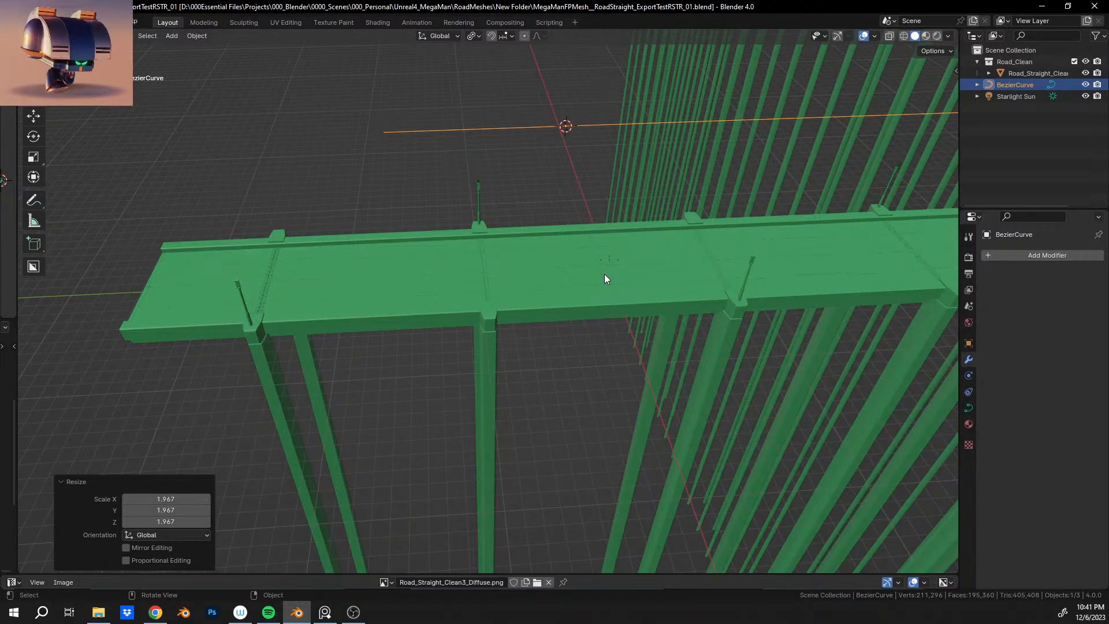
middle_click_drag(605, 275, 634, 274)
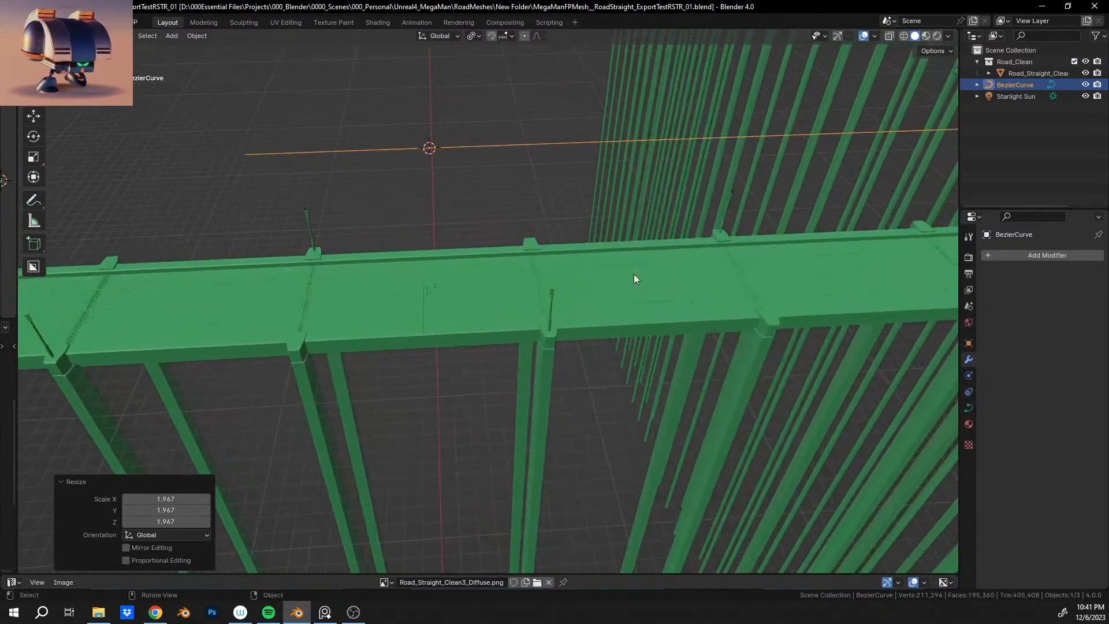
middle_click_drag(474, 288, 664, 294, "shift")
scroll(645, 300, "up", 4)
middle_click_drag(736, 310, 450, 270, "shift")
scroll(449, 270, "up", 3)
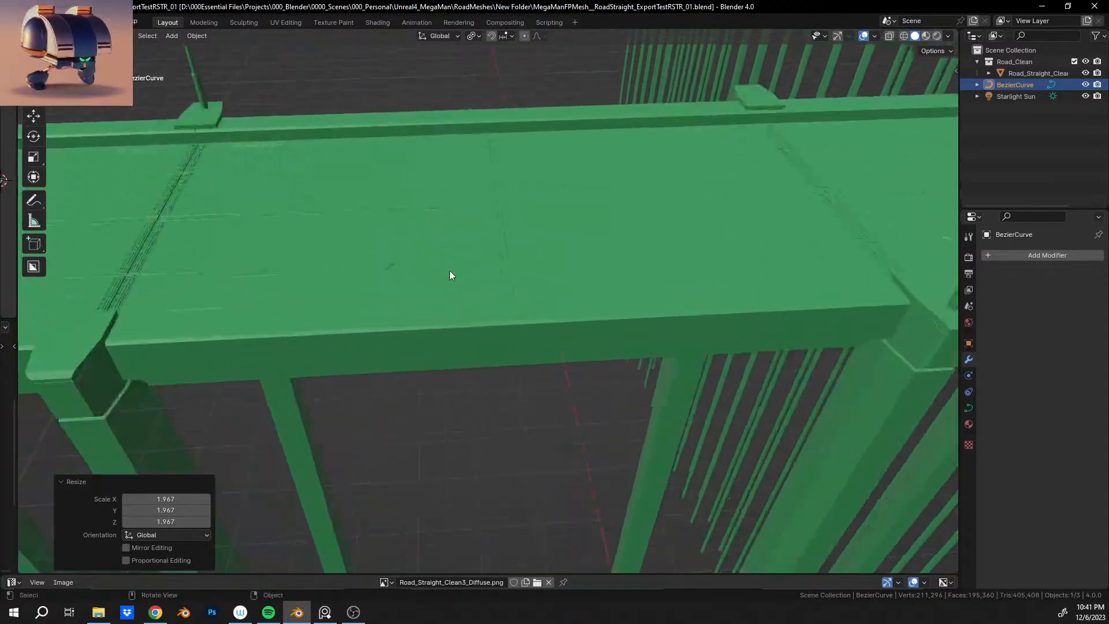
scroll(523, 321, "up", 2)
scroll(526, 294, "down", 5)
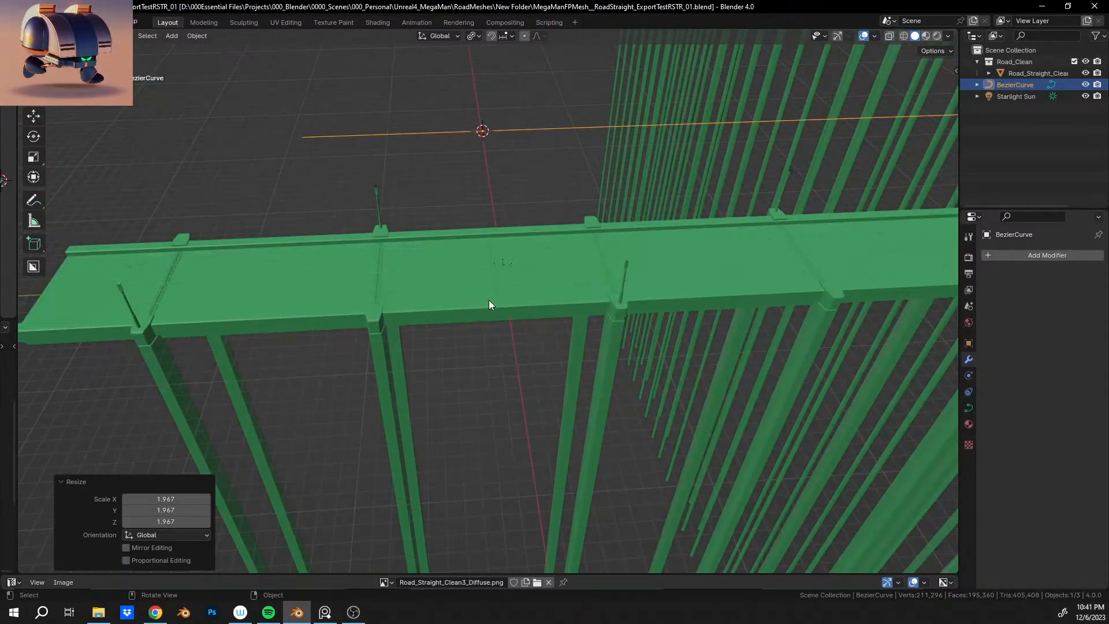
middle_click_drag(532, 300, 316, 317, "shift")
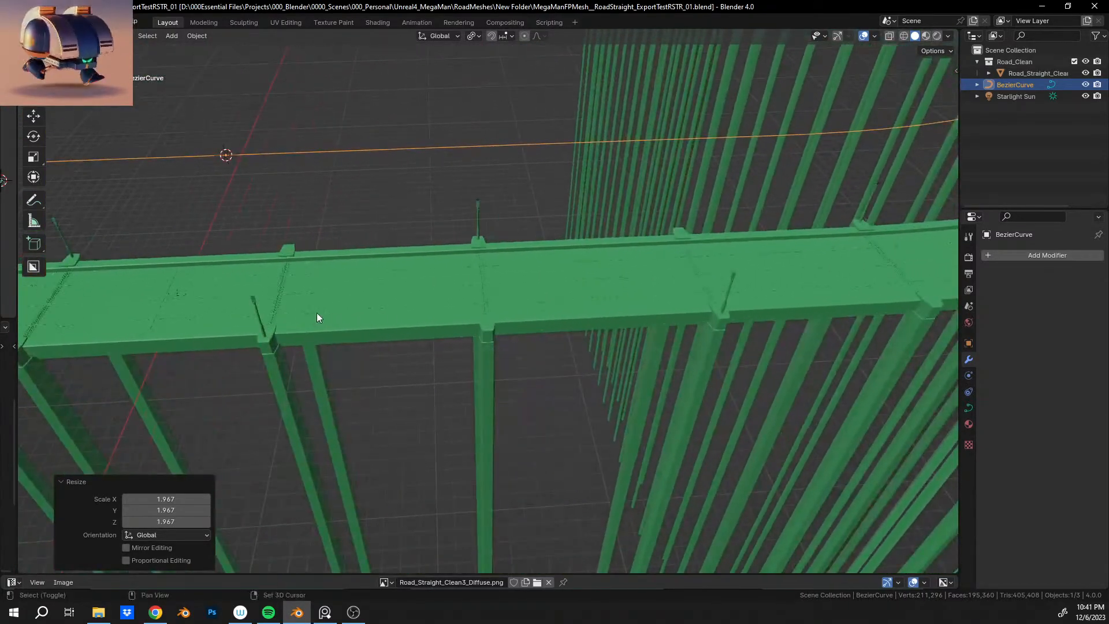
middle_click_drag(664, 299, 270, 318, "shift")
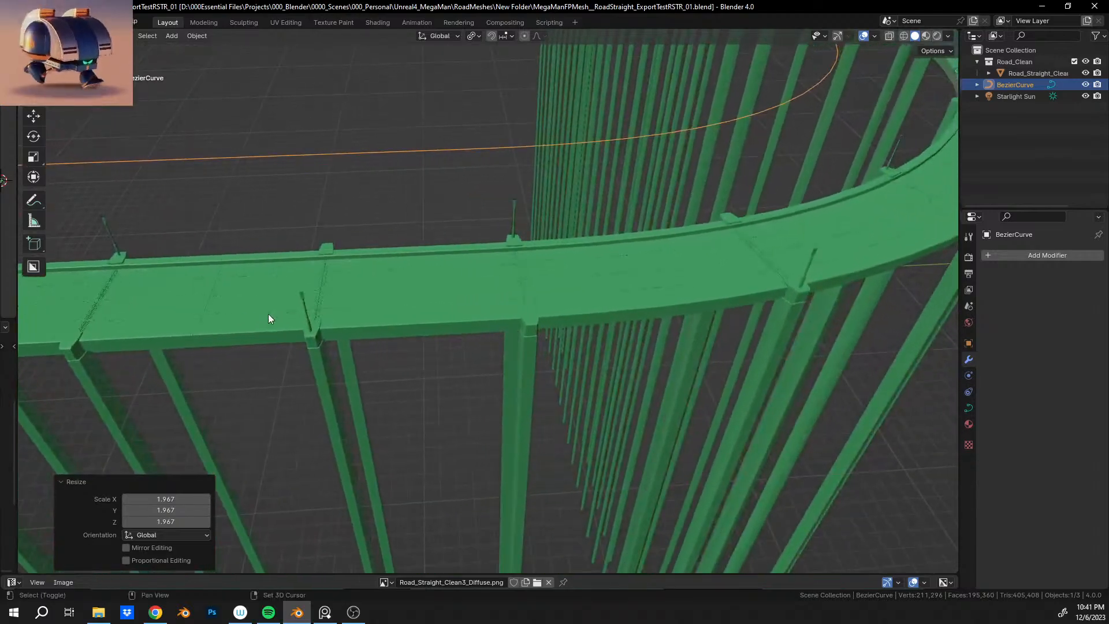
Scale the Bezier curve up uniformly by about 1.260 and inspect the road through the larger bend.
scroll(606, 289, "down", 8)
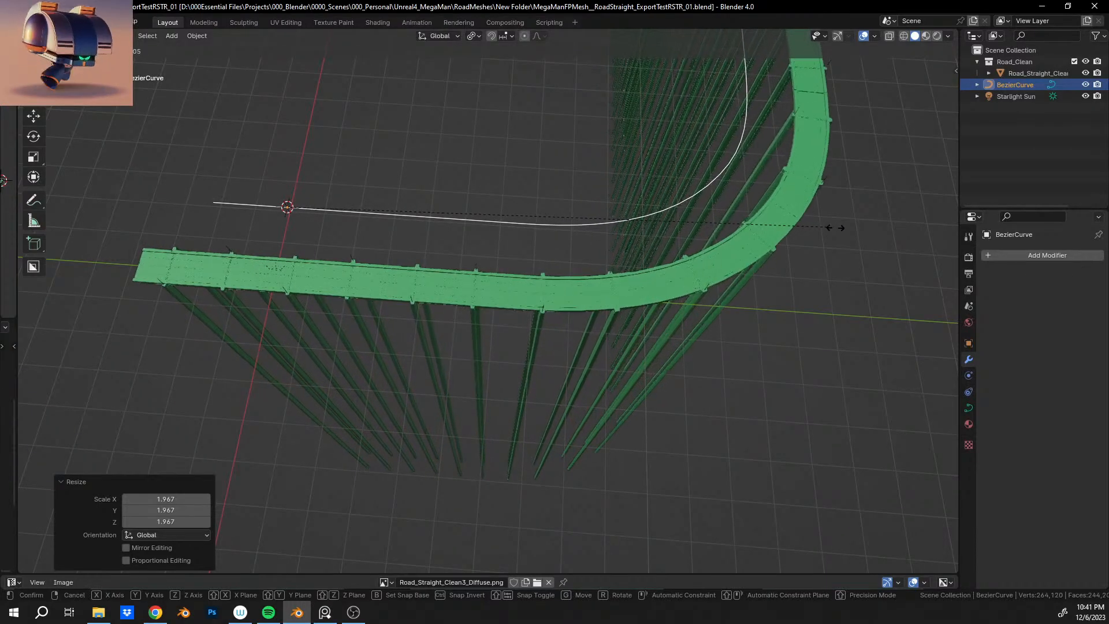
left_click(864, 233)
middle_click_drag(809, 207, 528, 275, "shift")
scroll(675, 257, "up", 3)
scroll(618, 293, "up", 4)
scroll(467, 352, "up", 3)
mouse_move(467, 354)
middle_mouse_down()
mouse_move(485, 243)
mouse_move(507, 369)
mouse_move(469, 348)
mouse_move(452, 311)
mouse_move(311, 444)
mouse_move(452, 516)
mouse_move(552, 332)
mouse_move(495, 306)
mouse_move(616, 319)
mouse_move(347, 376)
mouse_move(574, 342)
mouse_move(656, 310)
mouse_move(641, 338)
mouse_move(544, 384)
mouse_move(480, 348)
mouse_move(435, 369)
mouse_move(421, 404)
mouse_move(463, 407)
mouse_move(484, 365)
middle_mouse_up()
scroll(462, 408, "down", 14)
scroll(462, 398, "up", 1)
scroll(484, 365, "up", 3)
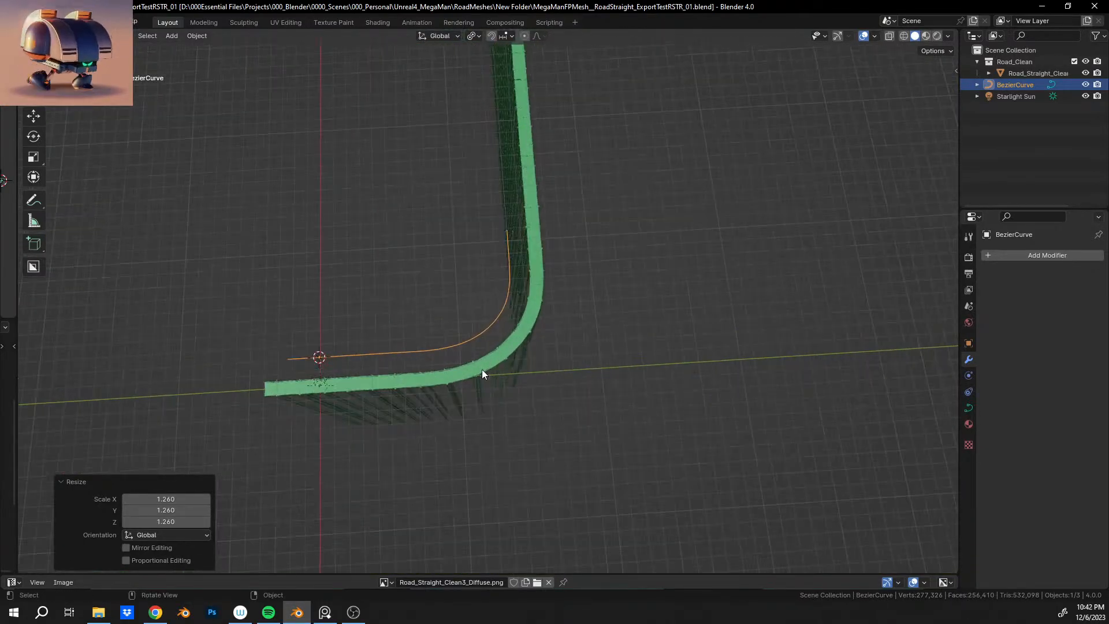
Switch the road's Array modifier to Fixed Count with a count of 9.
left_click(516, 373)
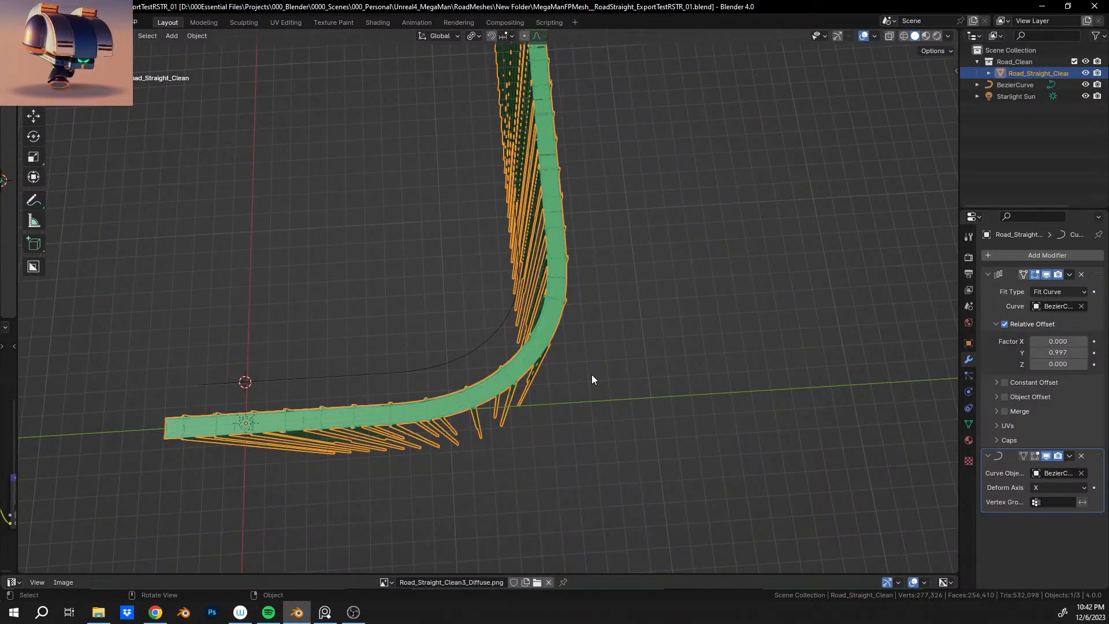
scroll(592, 374, "down", 8)
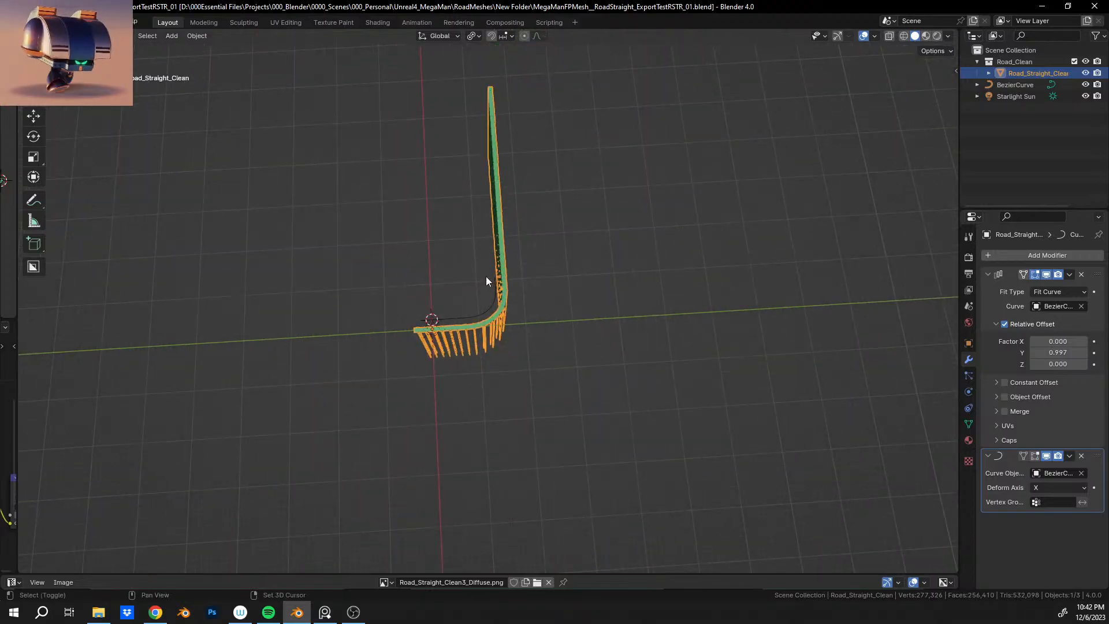
scroll(486, 276, "up", 3)
middle_click_drag(486, 276, 462, 349, "shift")
scroll(462, 349, "up", 2)
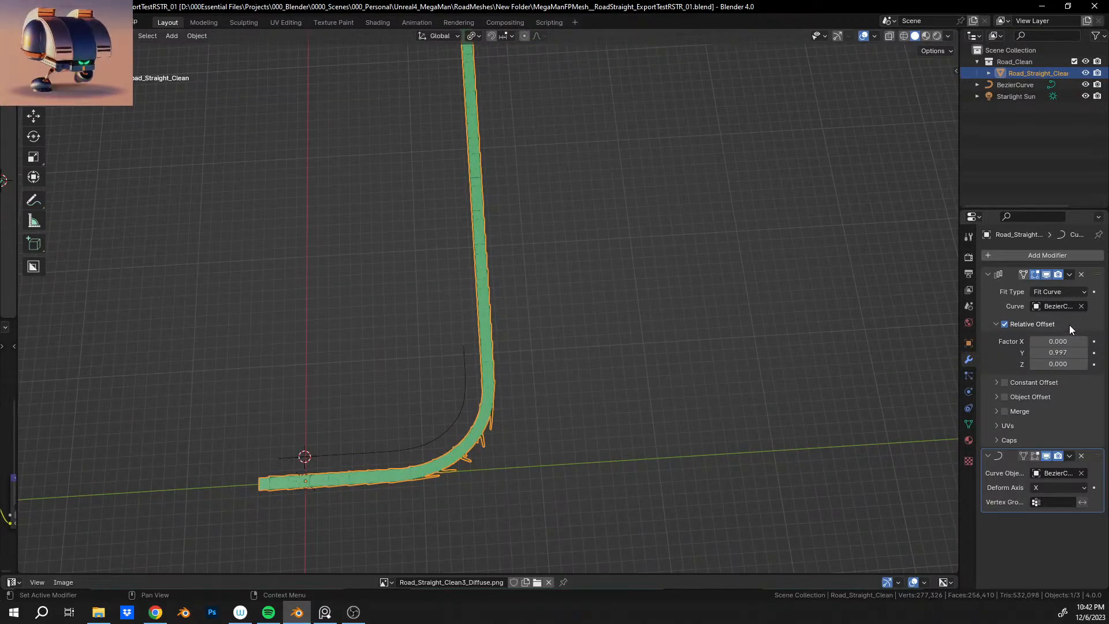
left_click(1082, 295)
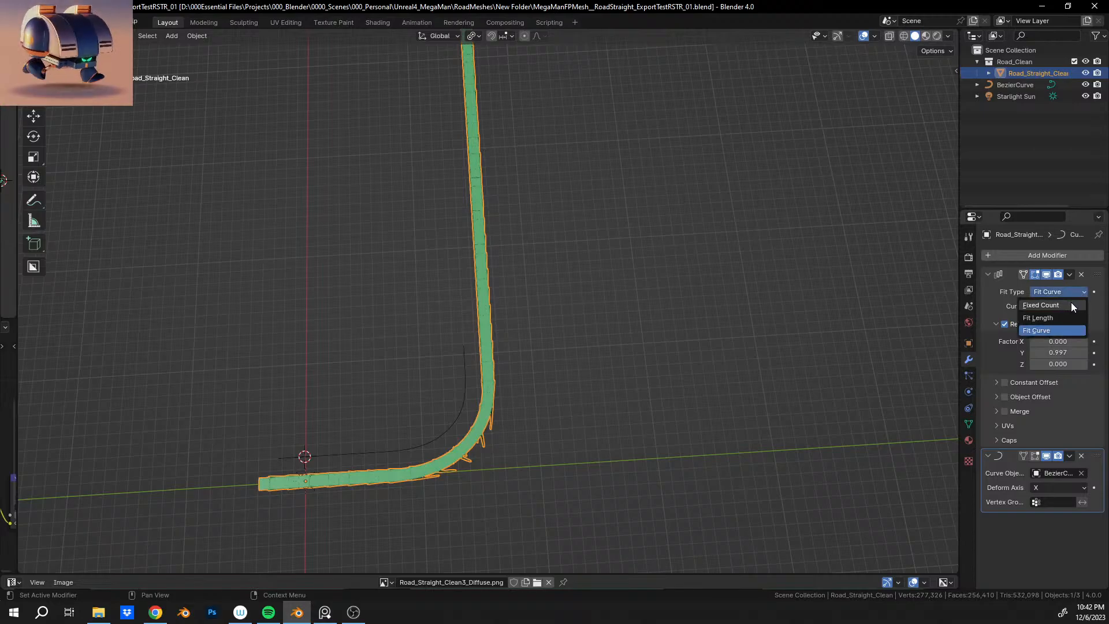
left_click(1070, 304)
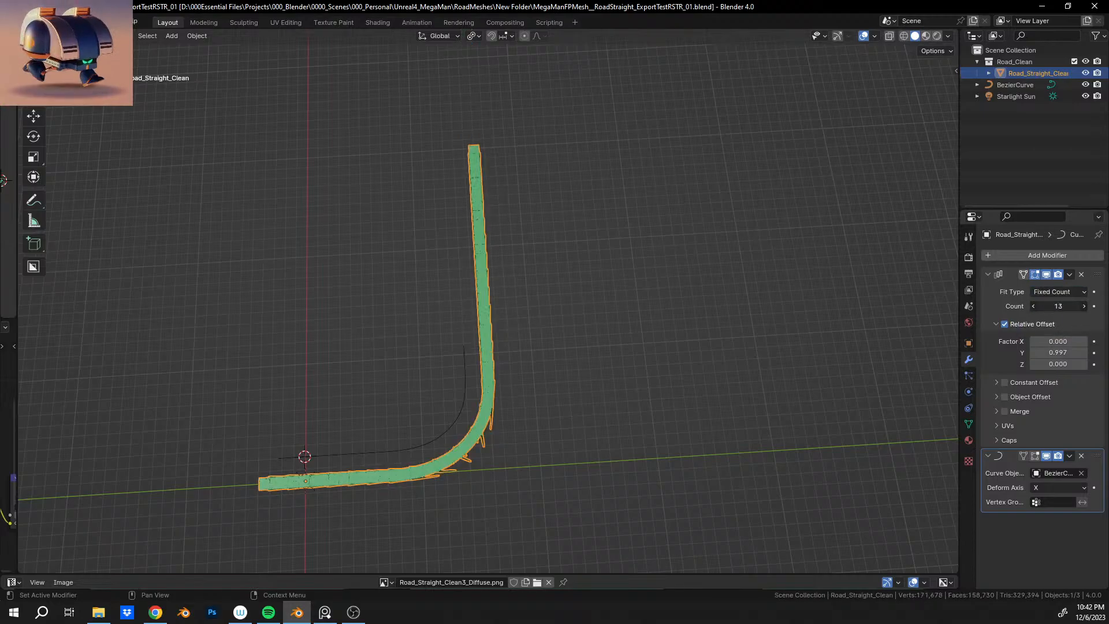
left_click(1033, 306)
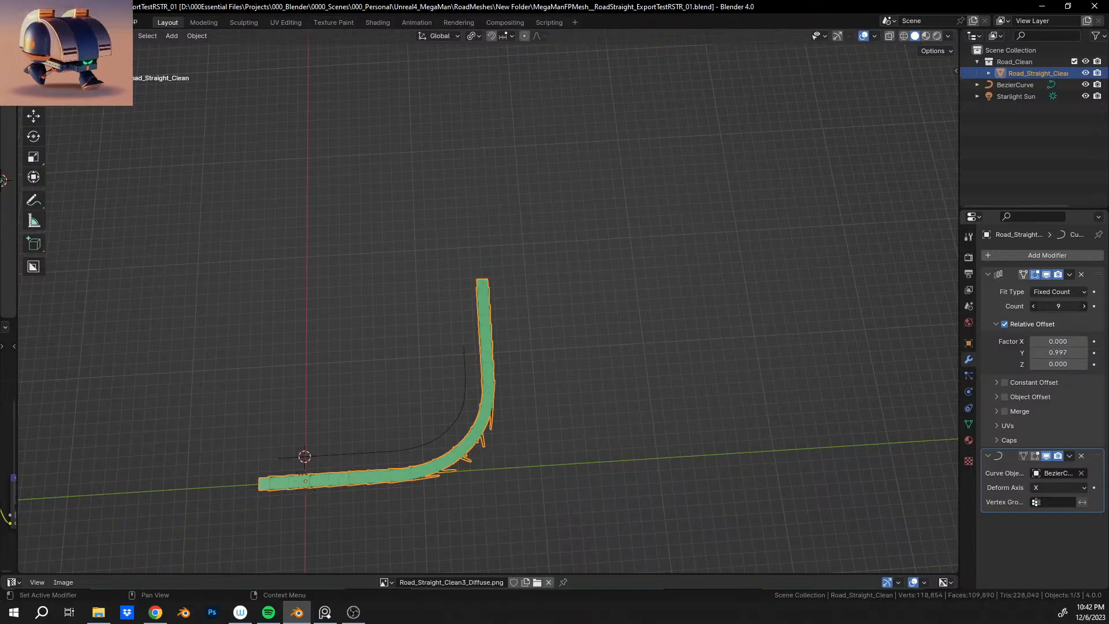
key("ctrl+z")
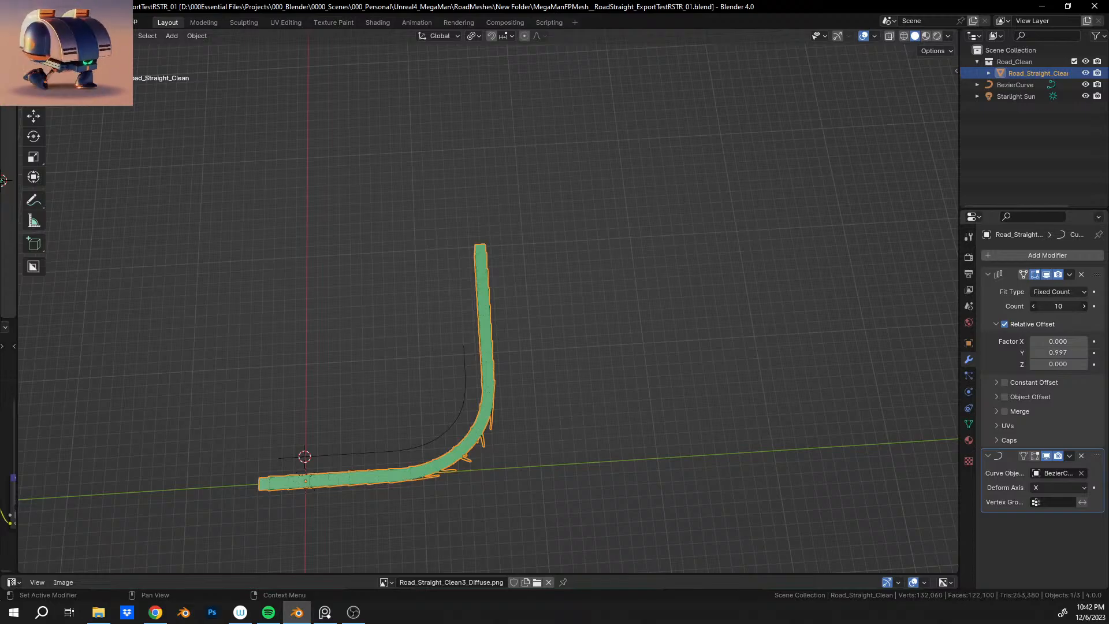
mouse_move(1058, 306)
left_mouse_down()
mouse_move(1040, 306)
mouse_move(1053, 306)
left_mouse_up()
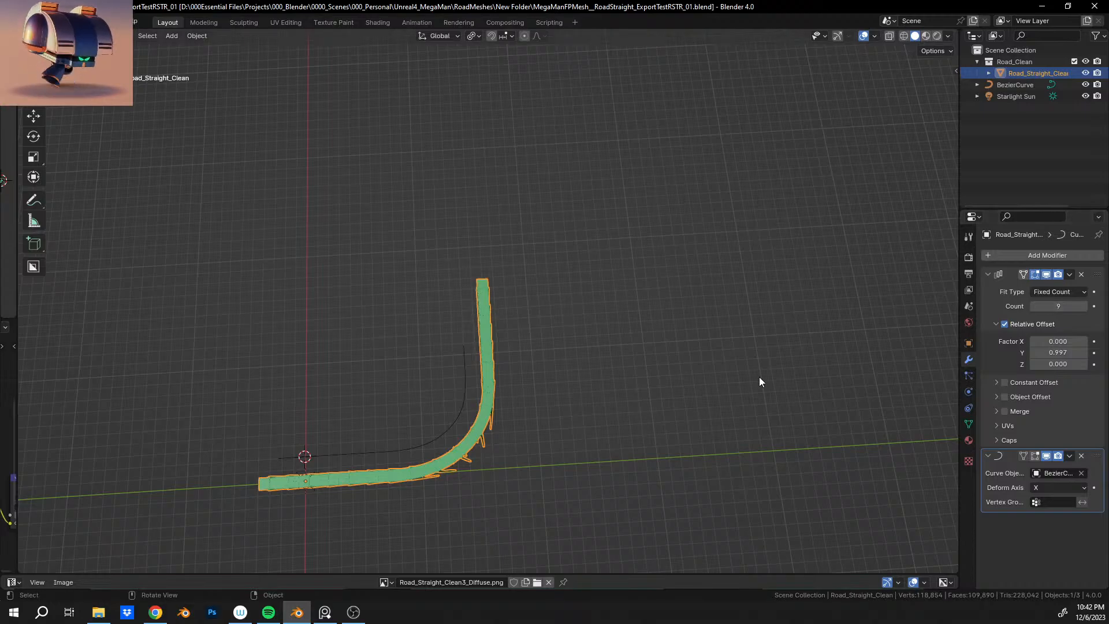
Compare the road's two straight arms in top view and raise the Array modifier's count to 10.
middle_click_drag(540, 428, 507, 376)
key("KP_7")
middle_click_drag(457, 404, 574, 287, "shift")
scroll(448, 366, "up", 6)
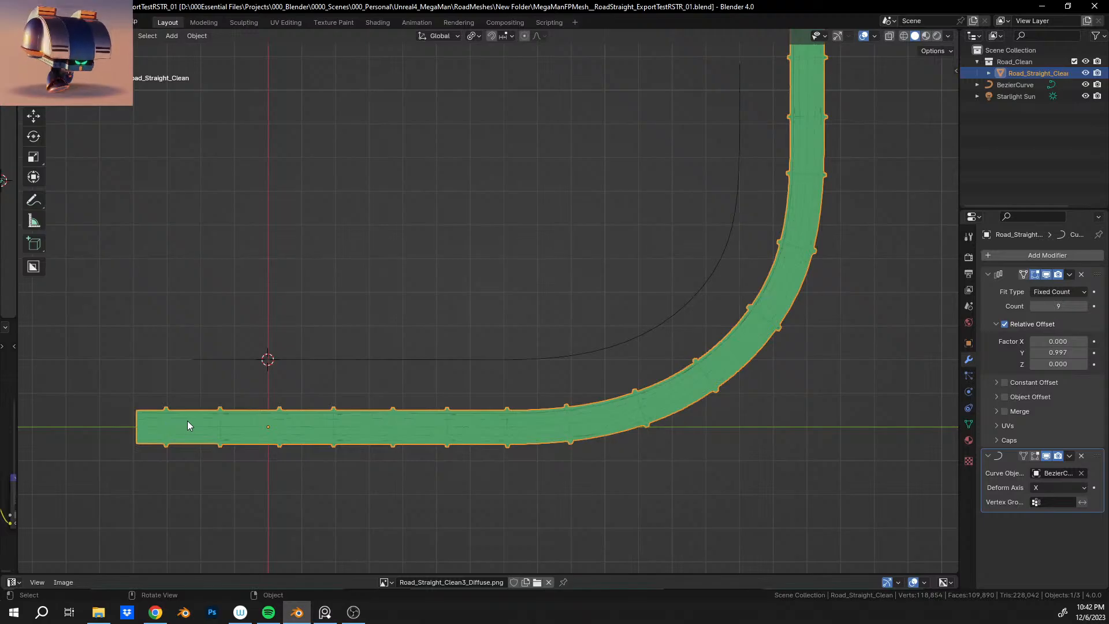
middle_click_drag(497, 342, 488, 380, "shift")
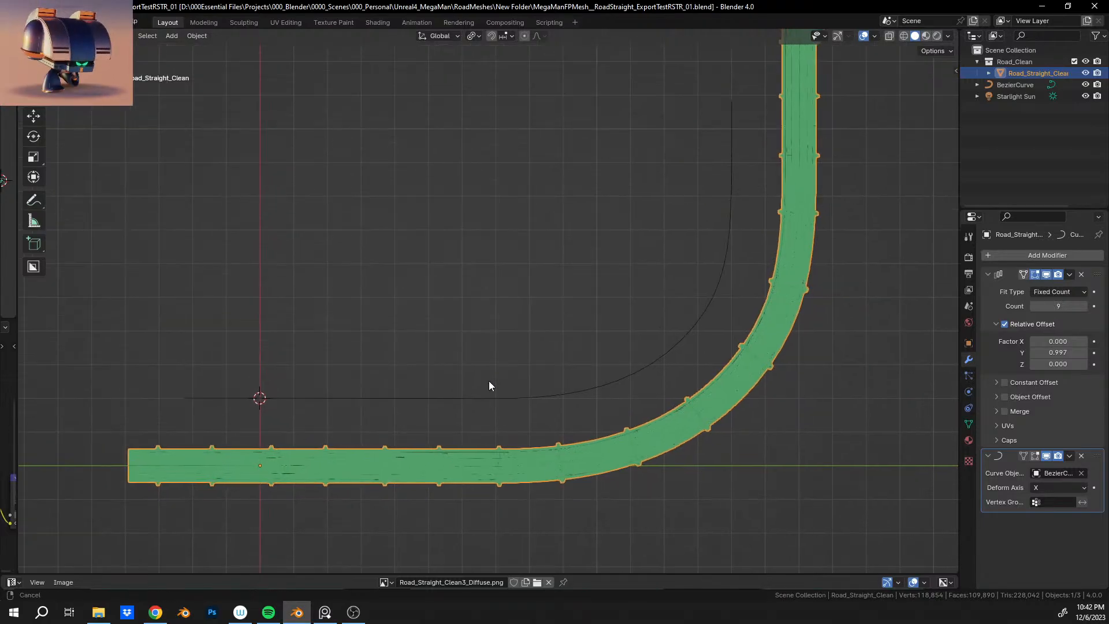
middle_click_drag(669, 235, 755, 240, "shift")
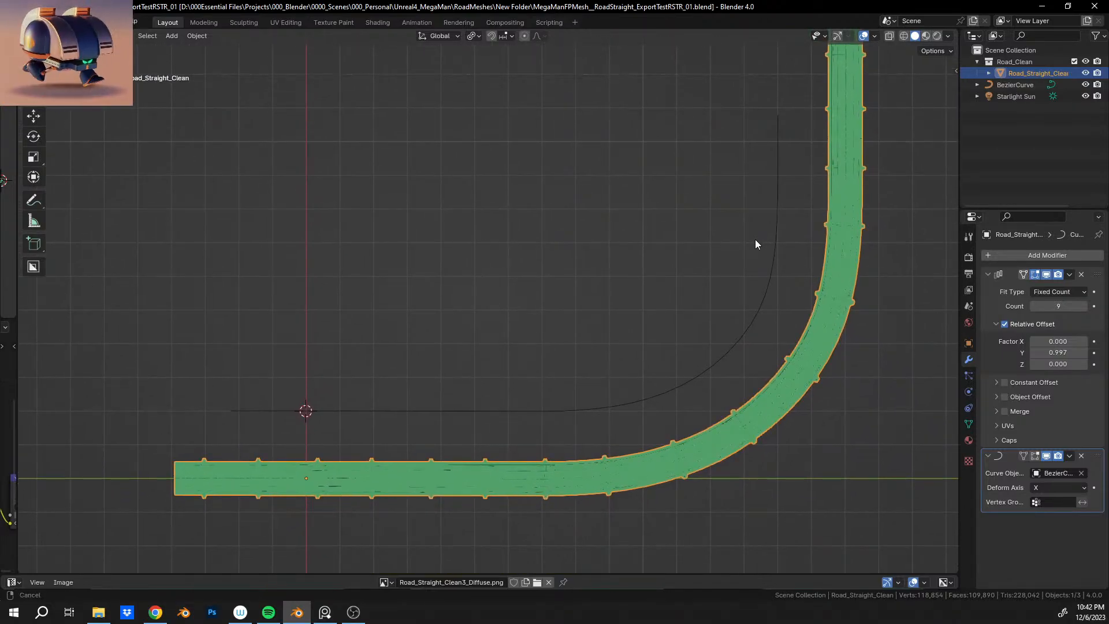
scroll(754, 240, "down", 3)
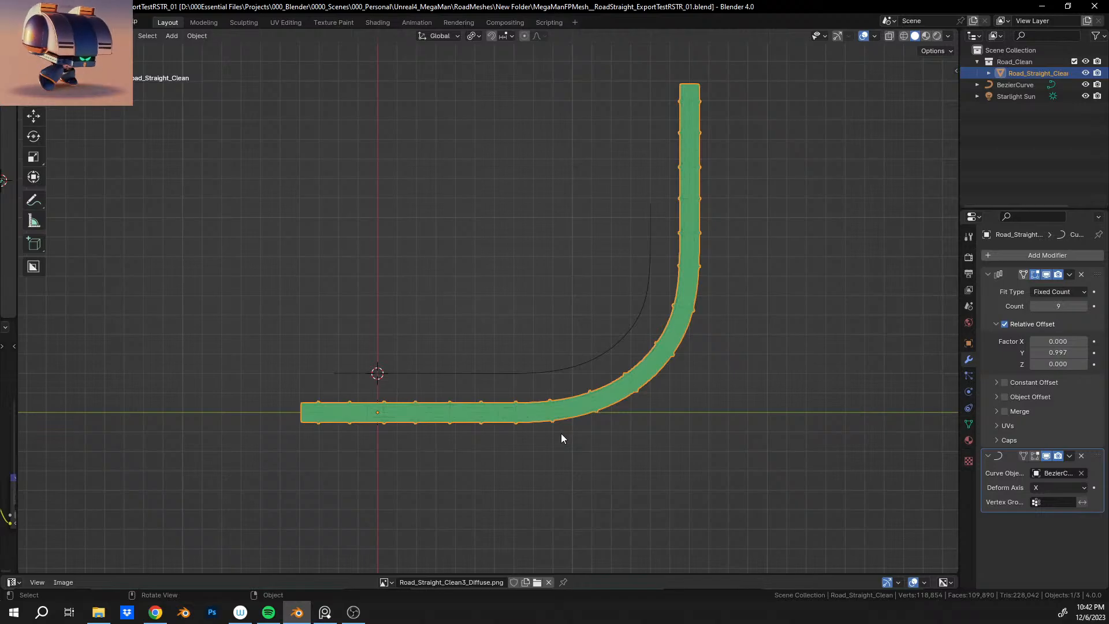
middle_click_drag(657, 349, 637, 387, "shift")
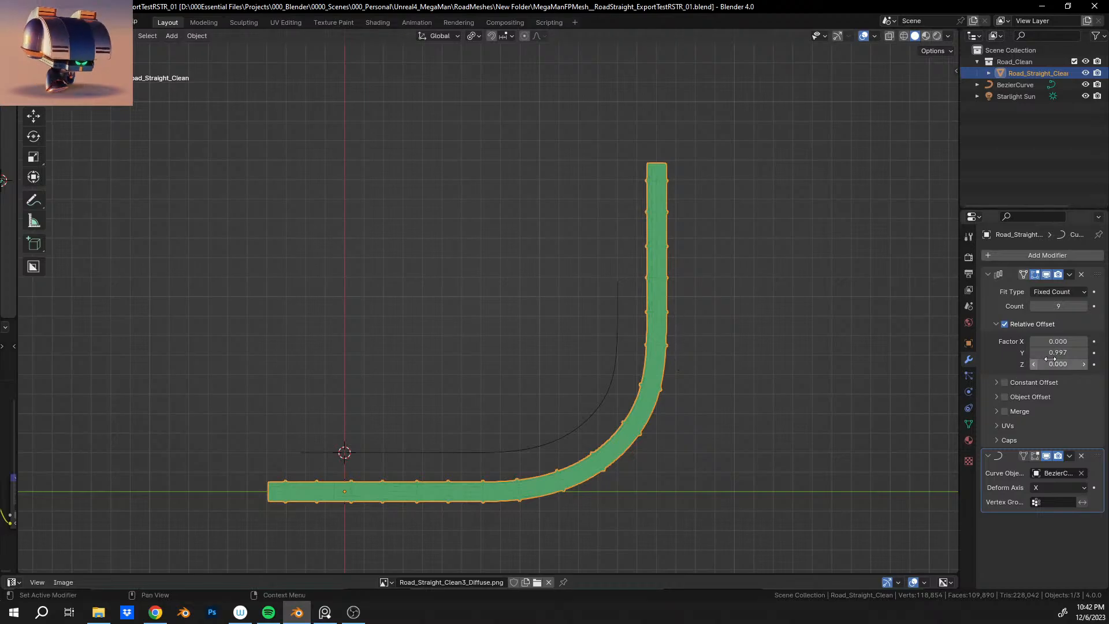
left_click(1086, 307)
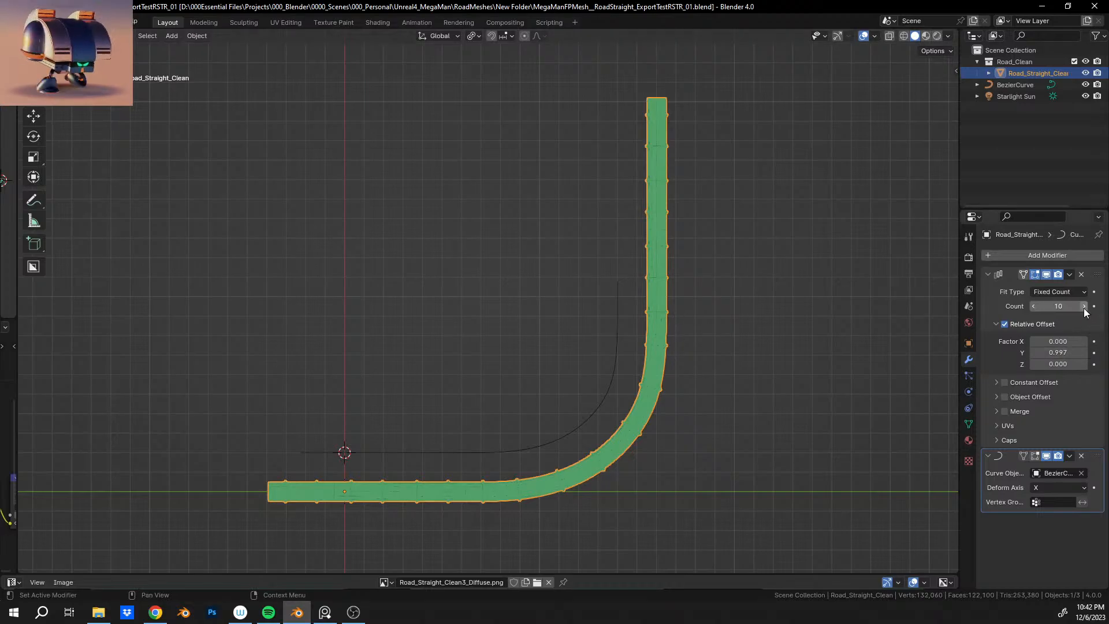
Examine the complete 90-degree road from above and in perspective, including both arms, the bend and the pillars.
middle_click_drag(649, 424, 662, 386, "shift")
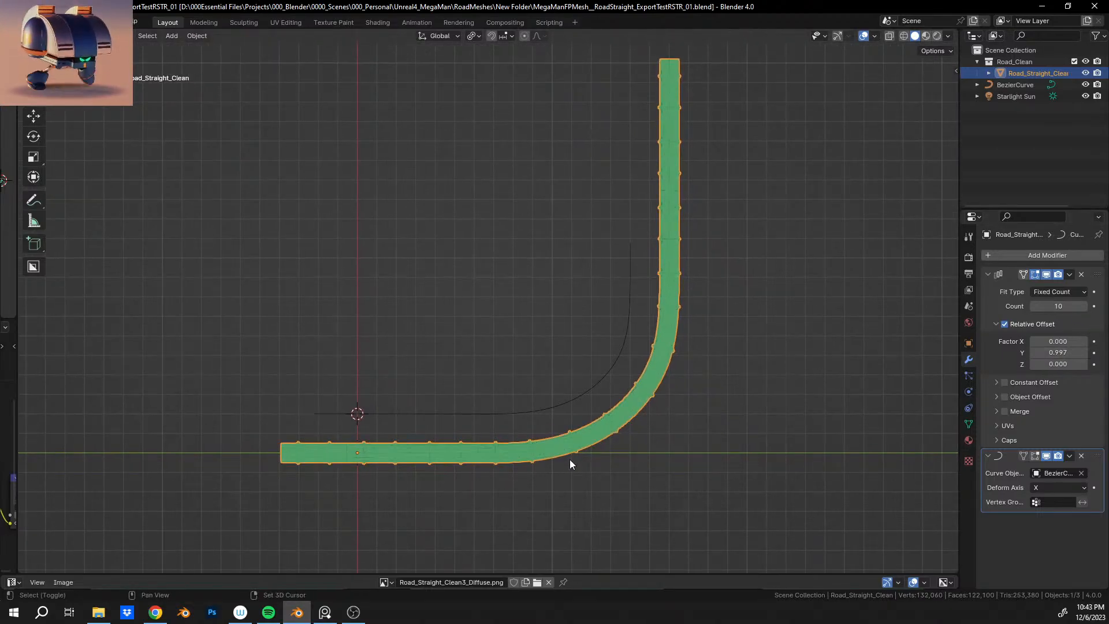
middle_click_drag(570, 459, 760, 342)
scroll(728, 317, "down", 3)
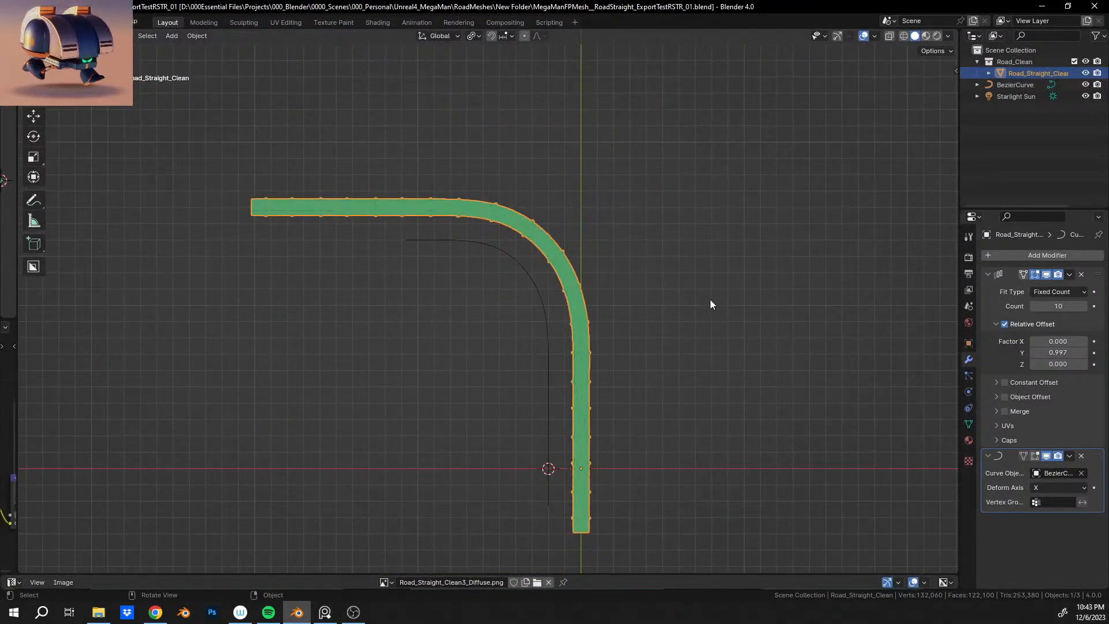
middle_click_drag(604, 378, 688, 374, "shift")
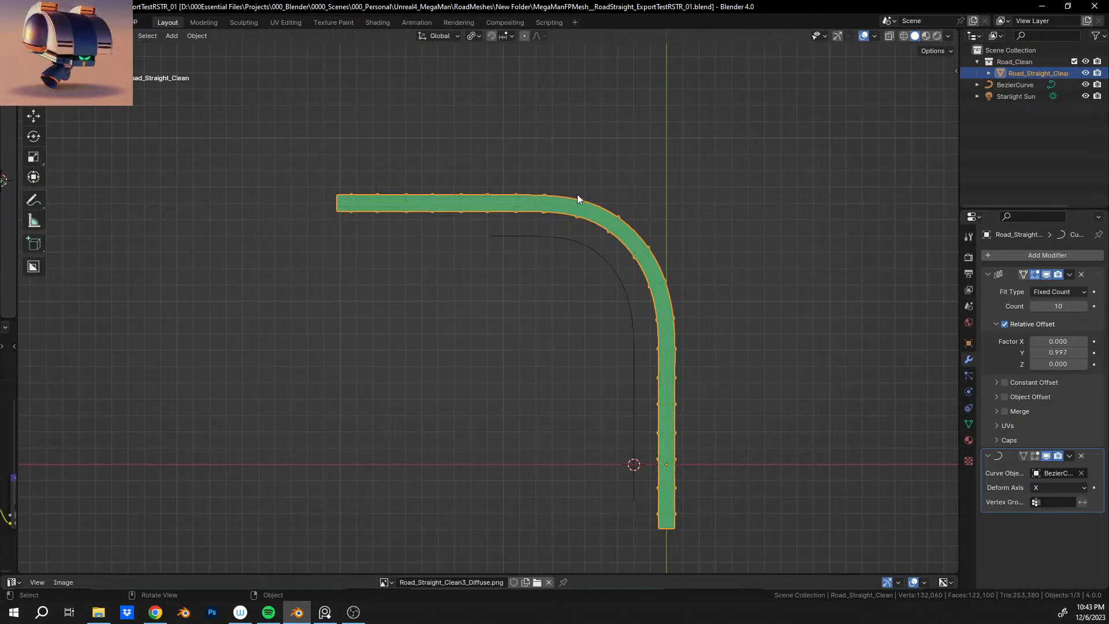
key("alt+Tab")
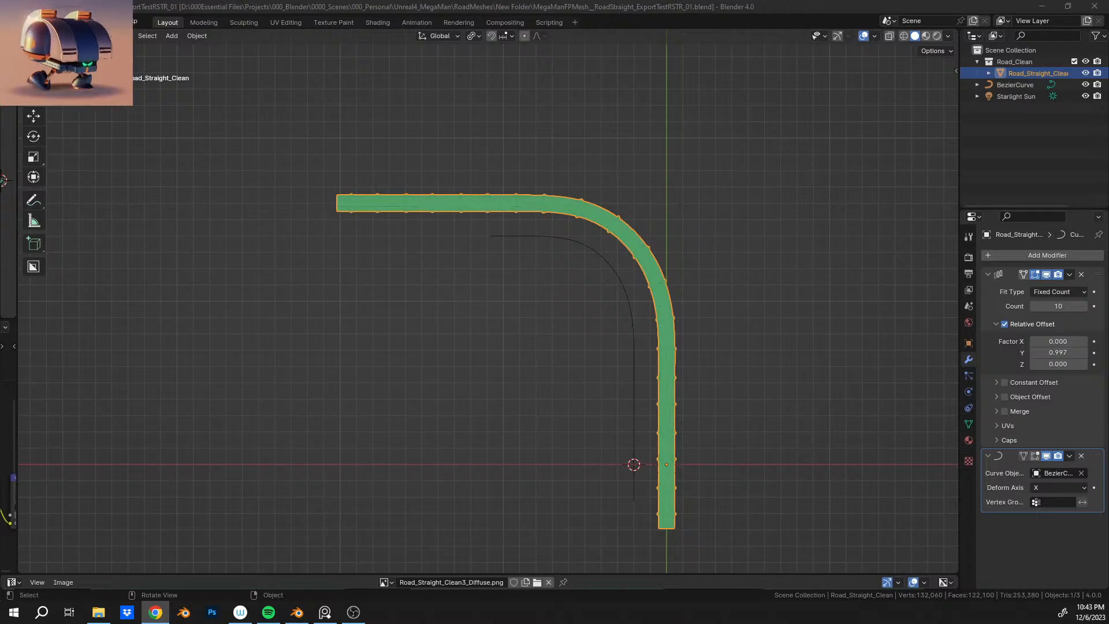
middle_click_drag(653, 285, 525, 377)
scroll(525, 373, "down", 5)
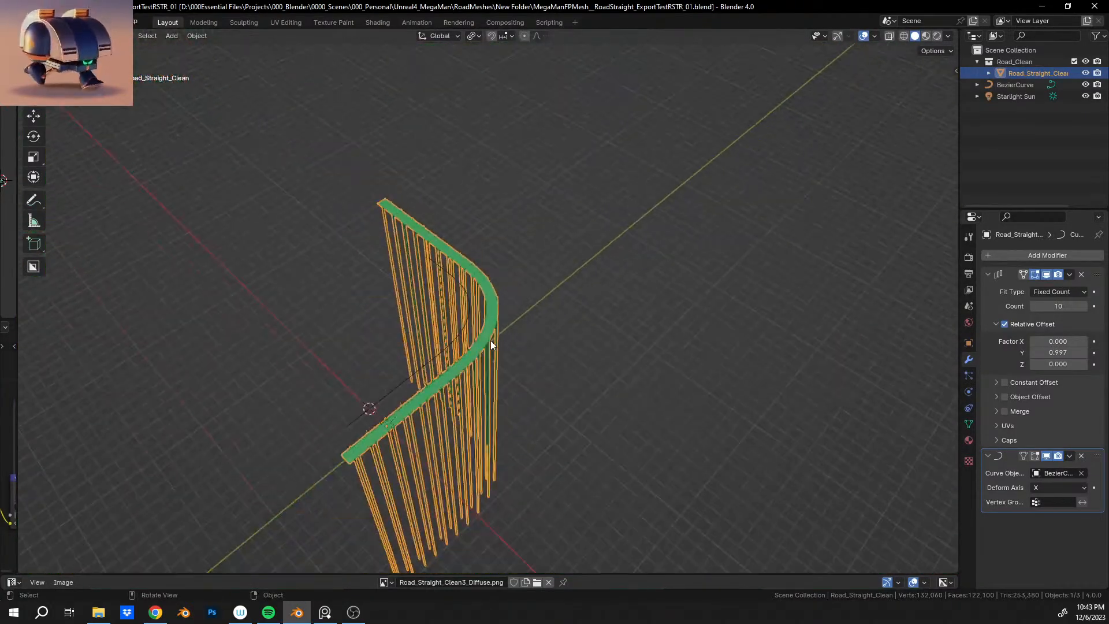
middle_click_drag(490, 341, 562, 329)
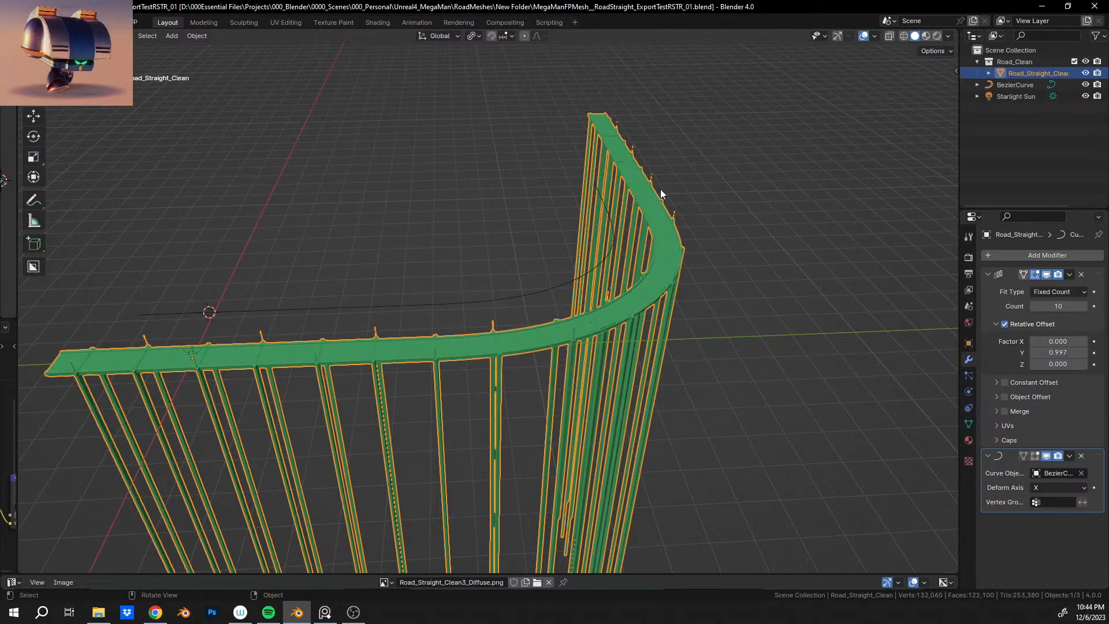
Examine the curved road's far arm, bend and pillars up close, and review its Array modifier settings.
middle_click_drag(600, 194, 619, 306)
scroll(620, 307, "up", 3)
middle_click_drag(698, 197, 762, 217)
scroll(792, 179, "down", 4)
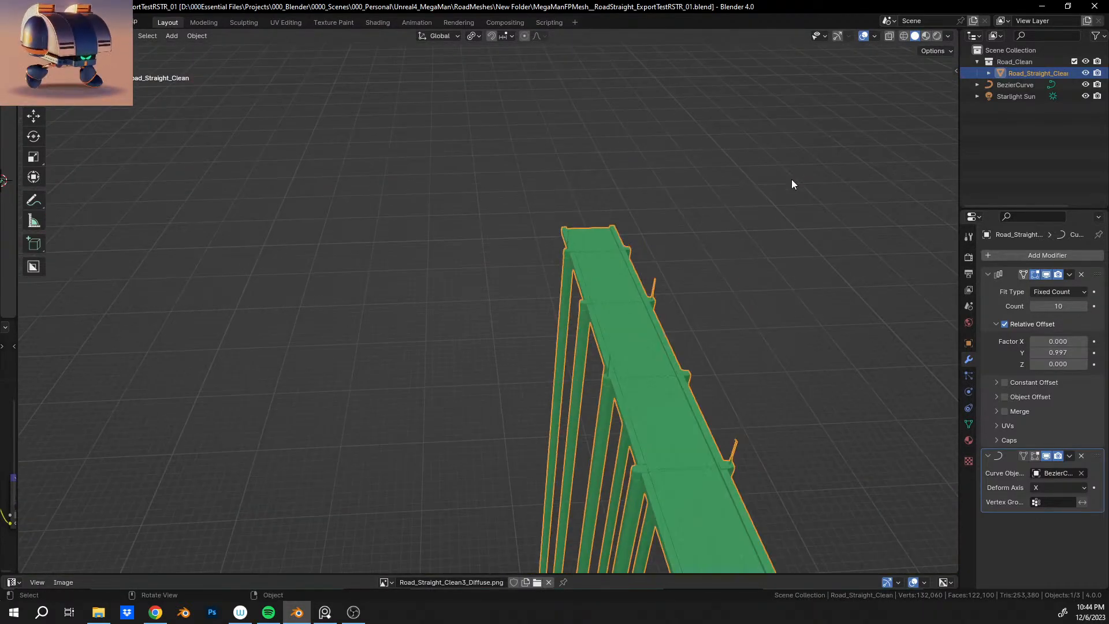
middle_click_drag(792, 179, 571, 287)
scroll(571, 248, "up", 4)
middle_click_drag(571, 249, 548, 378)
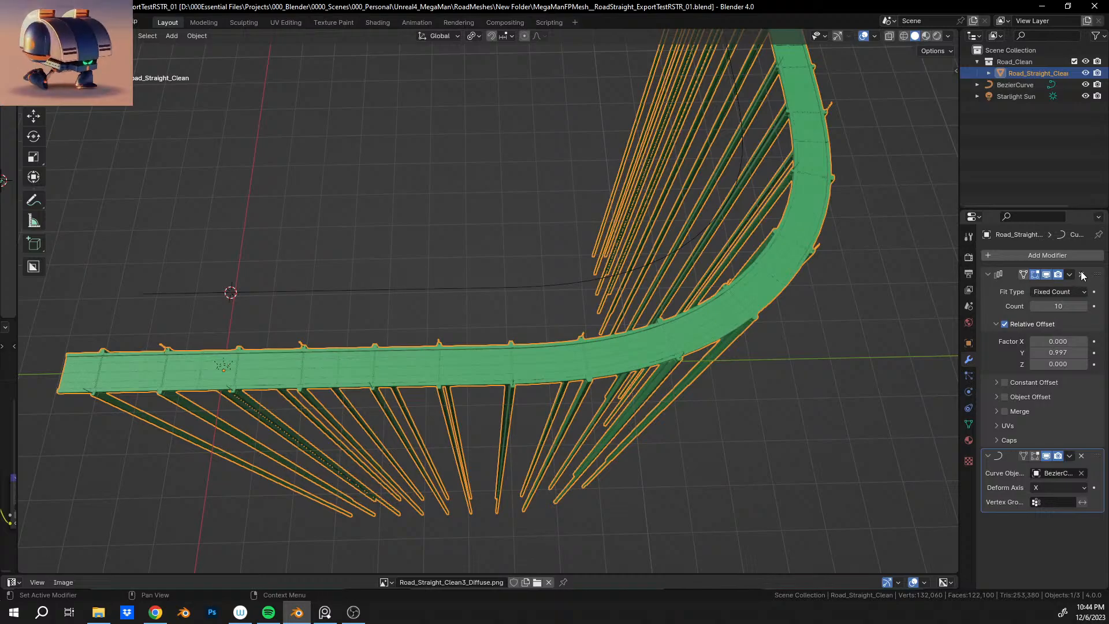
left_click(989, 273)
left_click(989, 272)
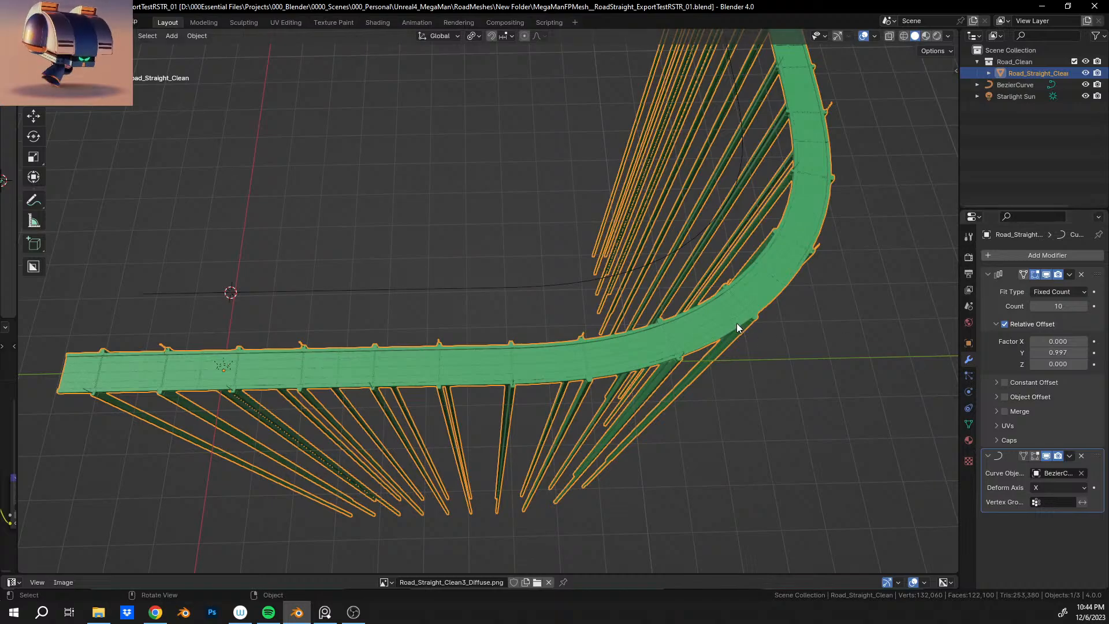
Try to convert the curved road with its Array and Curve modifiers into a plain mesh.
left_click(198, 36)
mouse_move(241, 371)
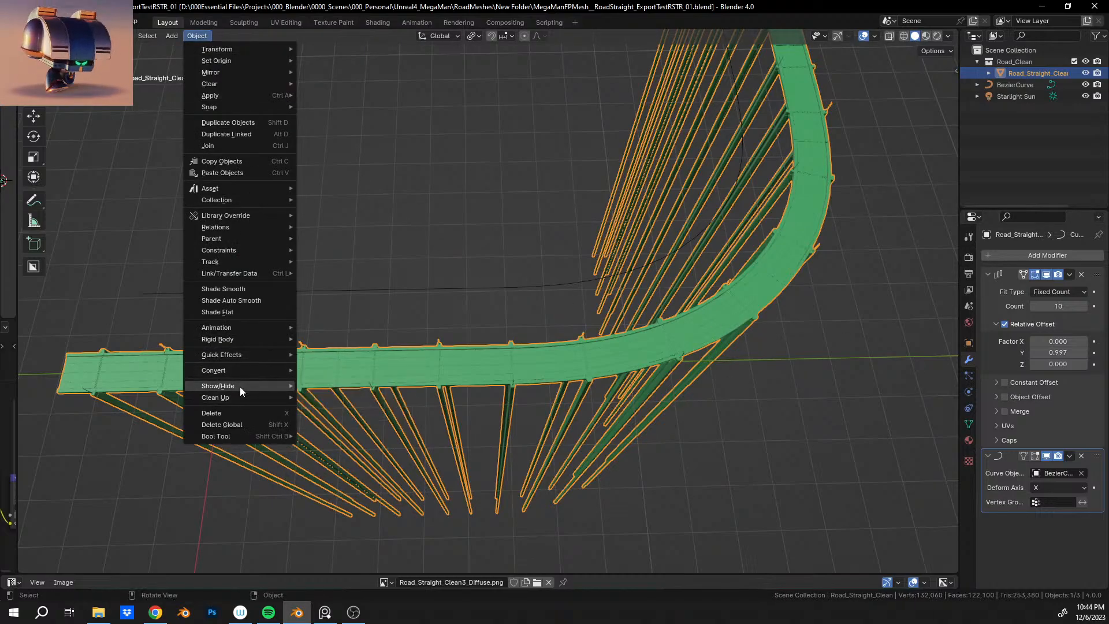
left_click(334, 382)
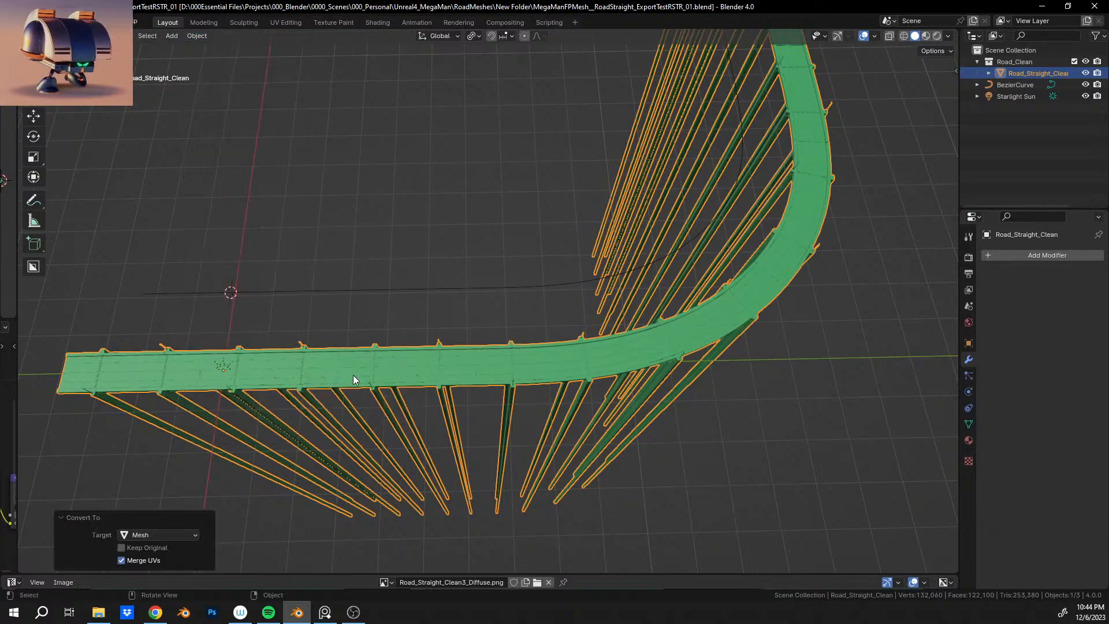
mouse_move(485, 321)
middle_mouse_down()
mouse_move(512, 362)
mouse_move(648, 243)
mouse_move(675, 268)
mouse_move(496, 301)
mouse_move(500, 317)
middle_mouse_up()
key("ctrl+c")
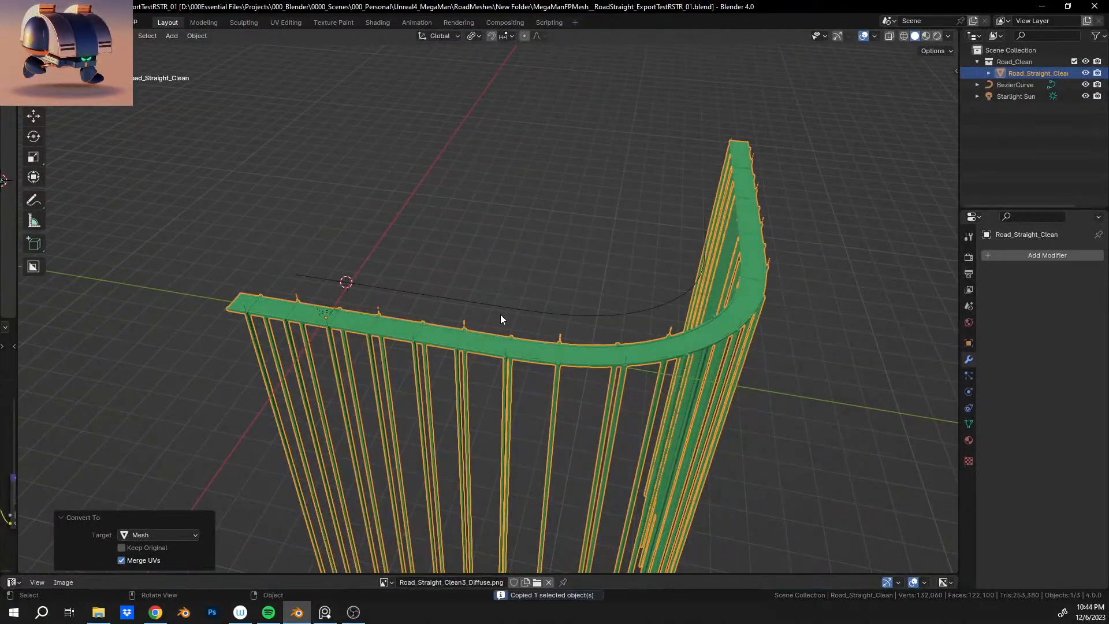
key("ctrl+z")
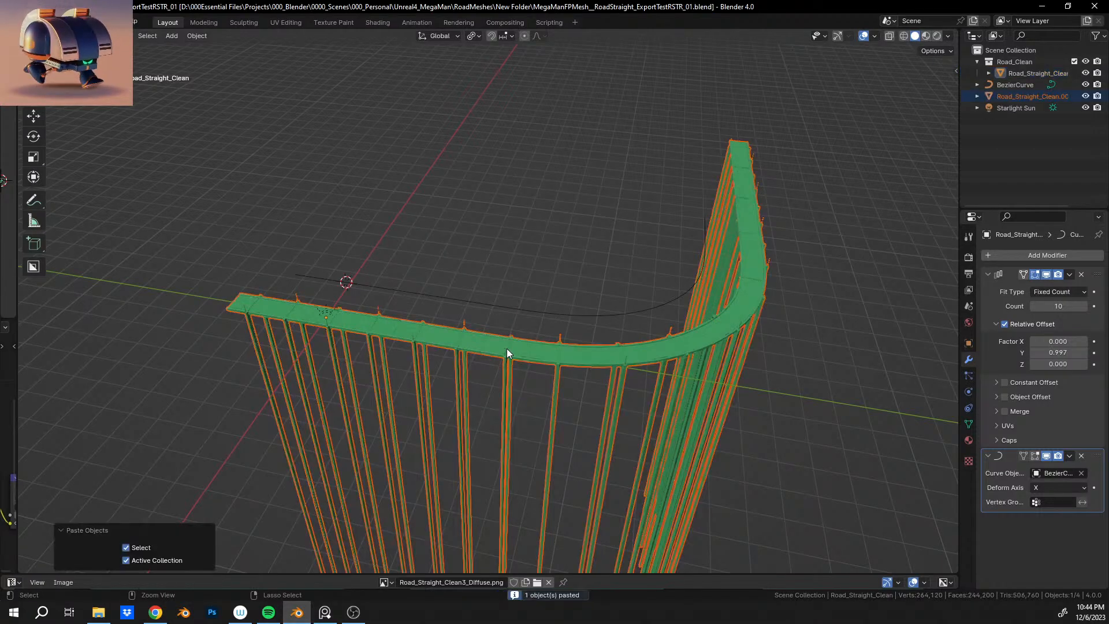
Paste a copy of the curved road and move it about -210.74 m along Y, clear of the original.
key("ctrl+v")
key("g")
key("y")
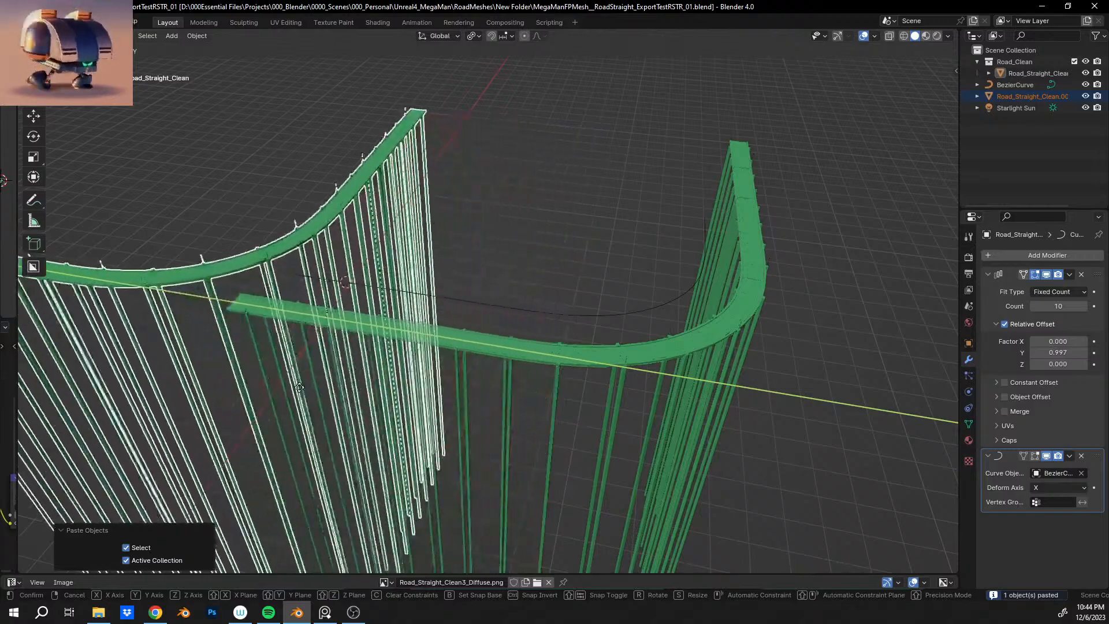
left_click(296, 268)
middle_click_drag(296, 268, 509, 388)
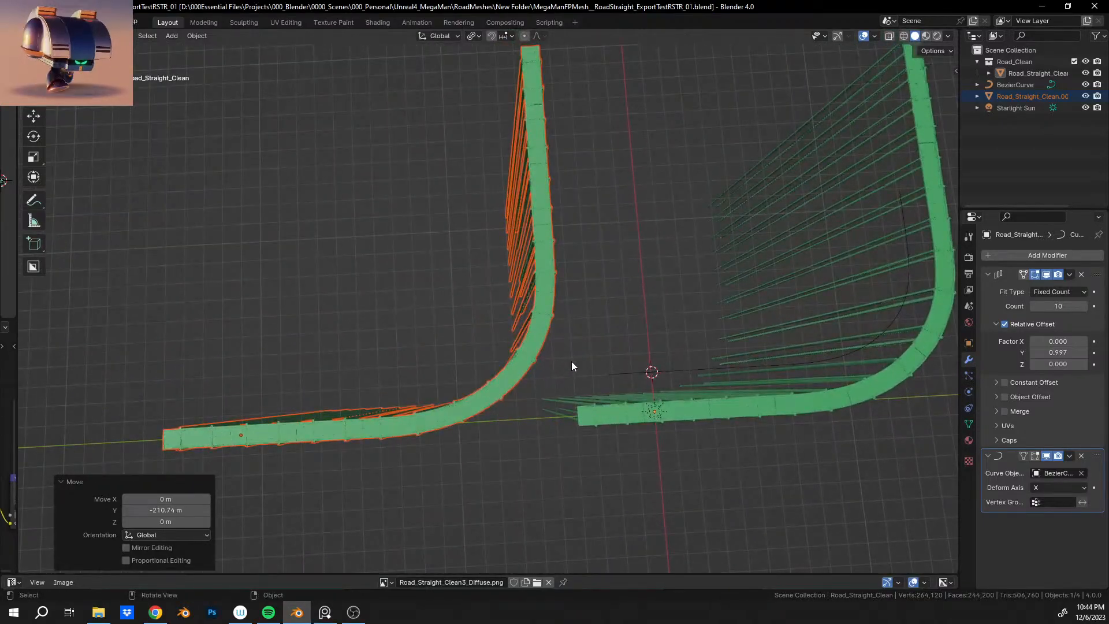
Rotate the copied road 180° about the Z axis so its straight end faces the original.
key("g")
key("z")
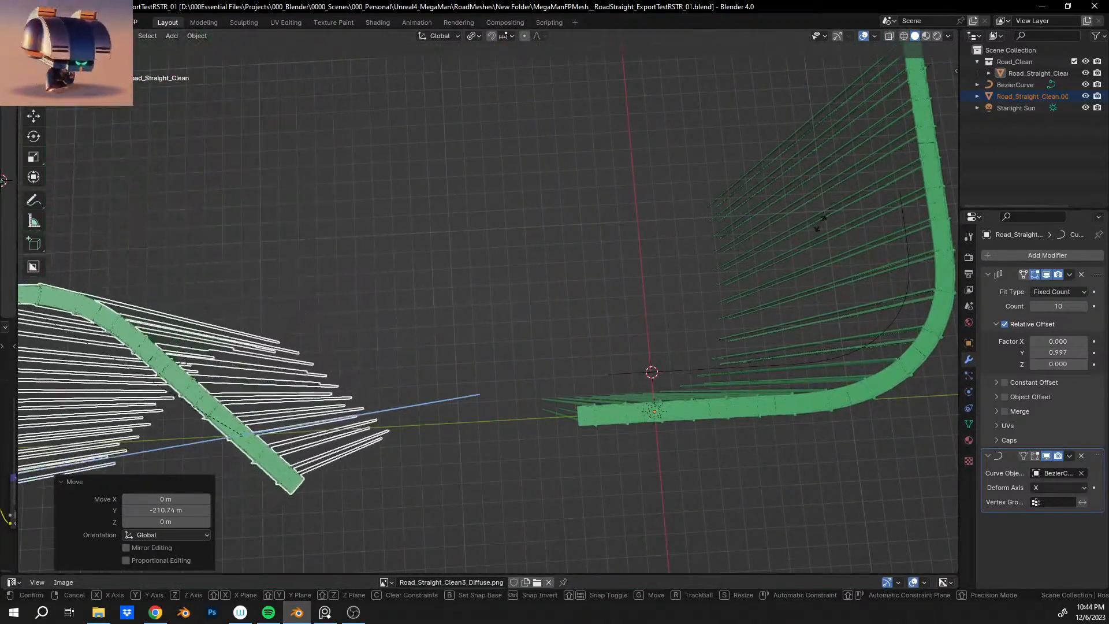
left_click(478, 162)
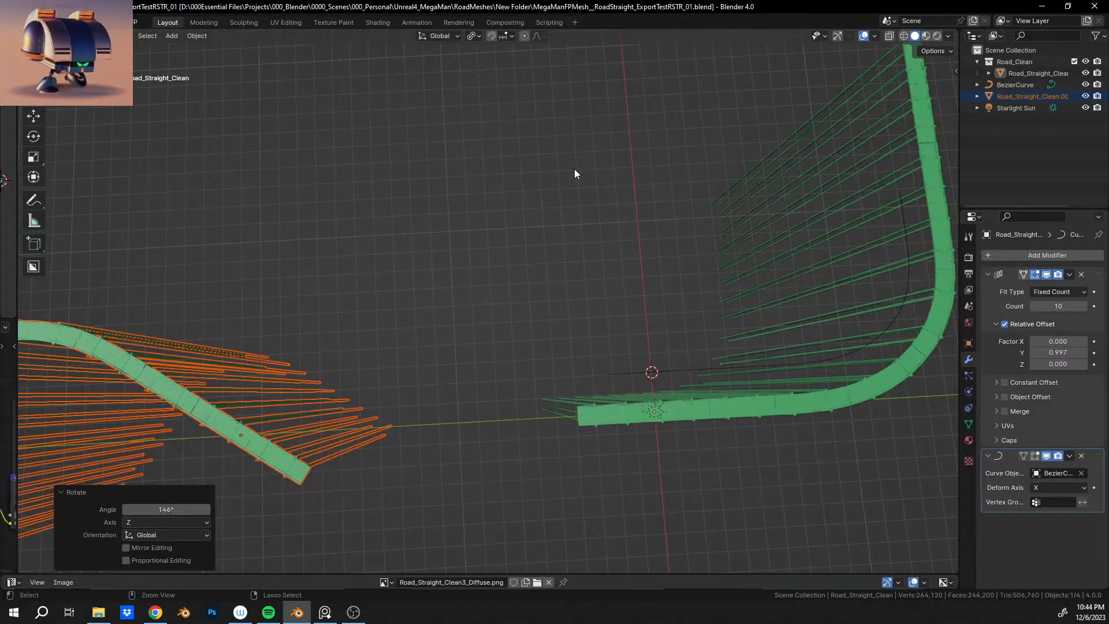
key("ctrl+z")
type("r")
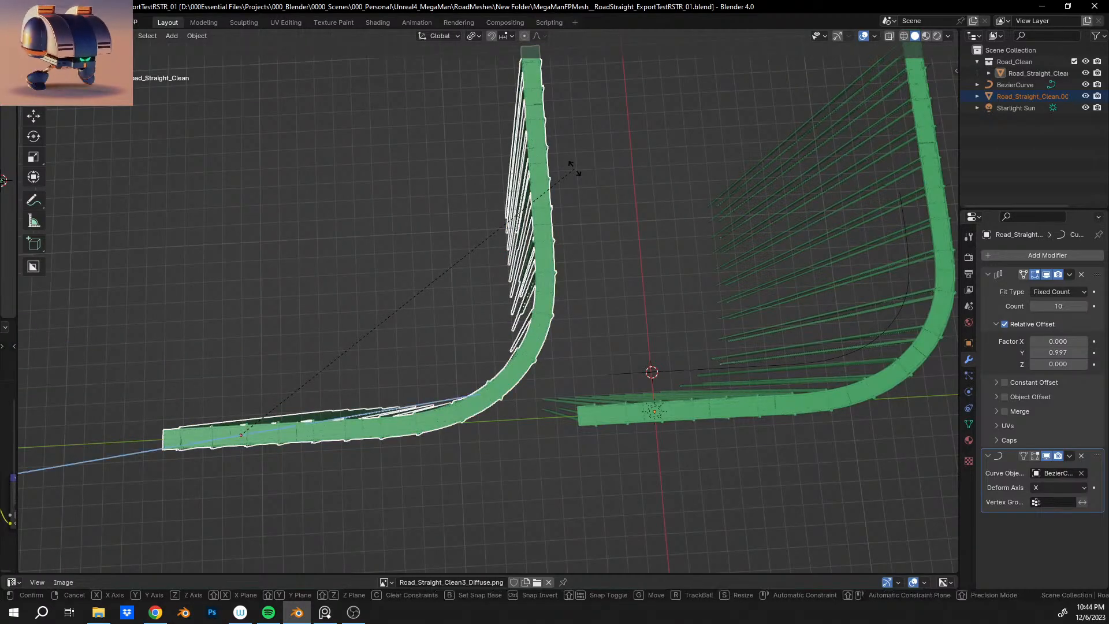
type("180")
key("Return")
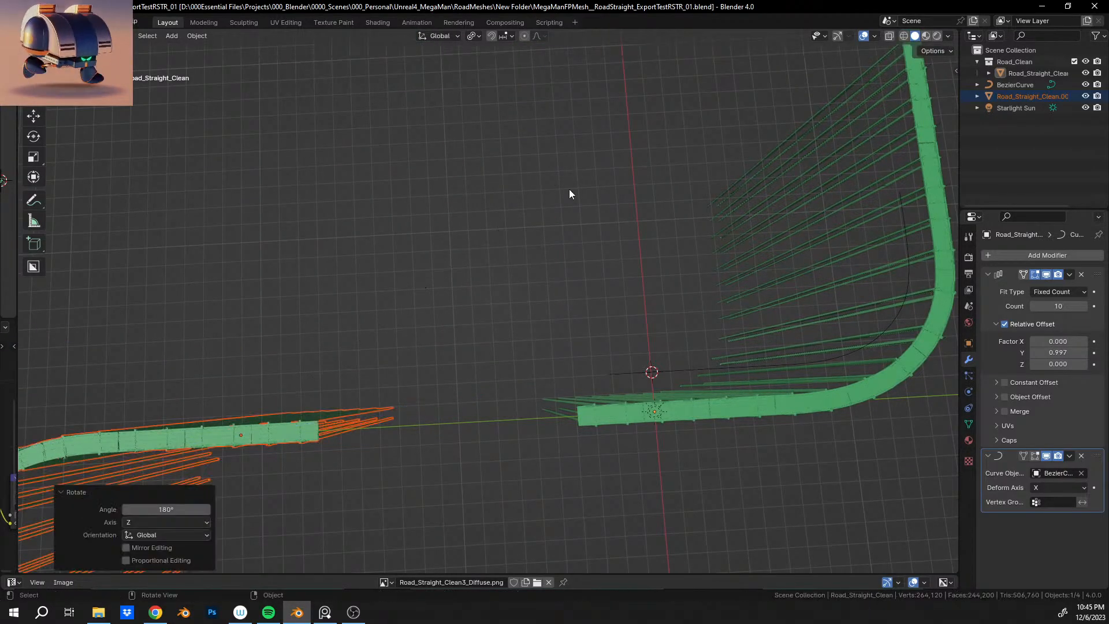
Move the rotated copy about 128.15 m along Y toward the original road's straight end.
middle_click_drag(570, 193, 436, 308)
key("g")
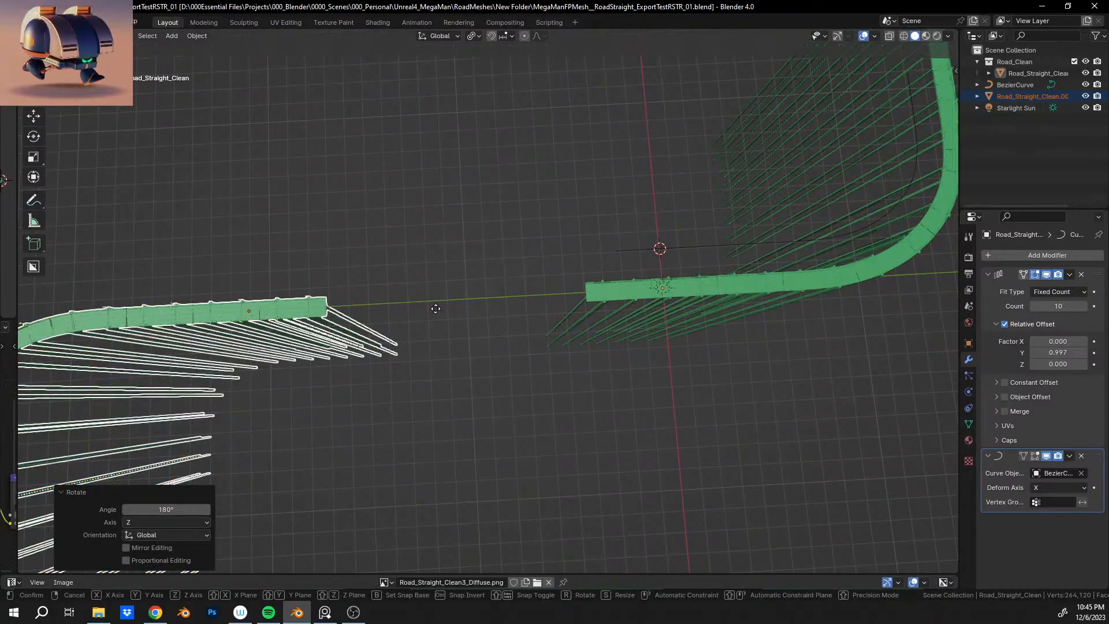
key("y")
left_click(654, 292)
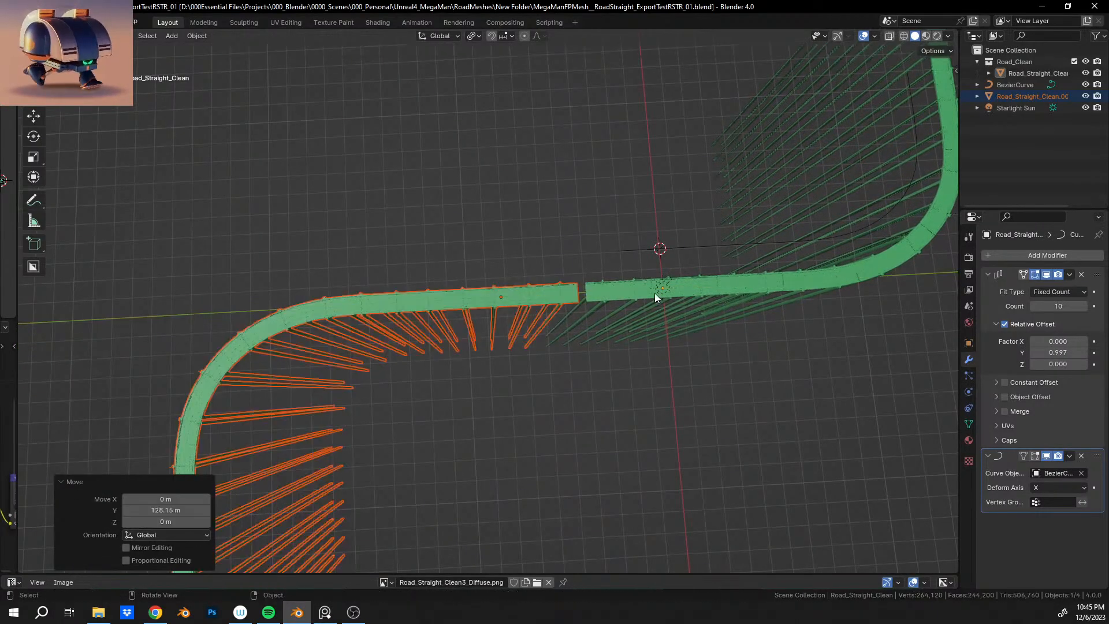
Close the gap between the two road ends by moving the copy about 4.2461 m along Y.
scroll(500, 292, "up", 8)
mouse_move(493, 233)
middle_mouse_down()
mouse_move(559, 354)
mouse_move(501, 279)
mouse_move(520, 220)
mouse_move(510, 223)
middle_mouse_up()
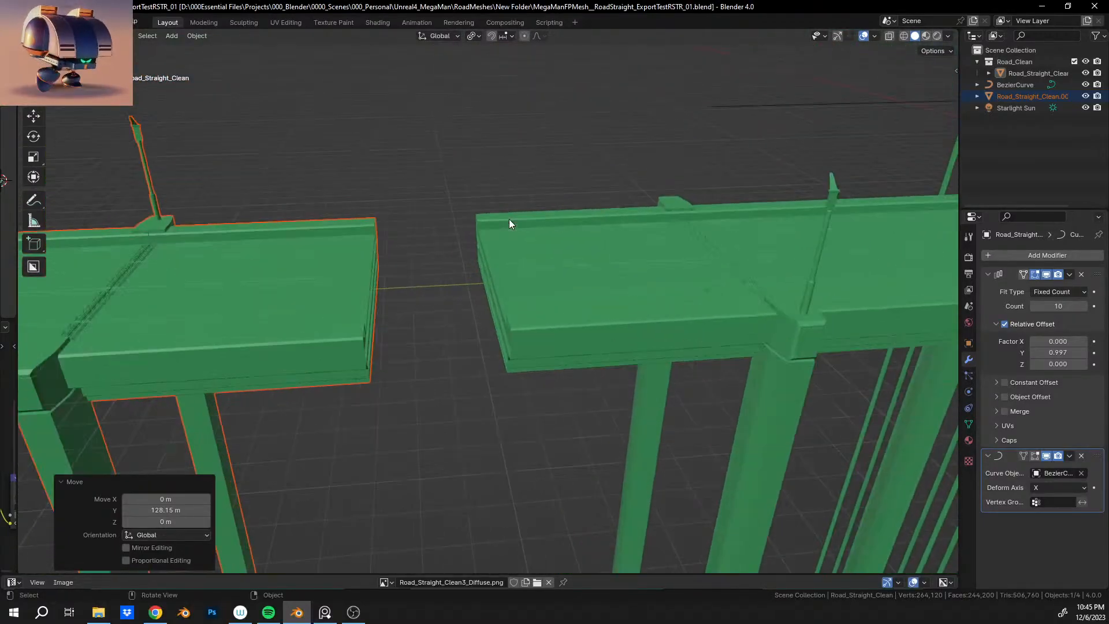
key("g")
key("y")
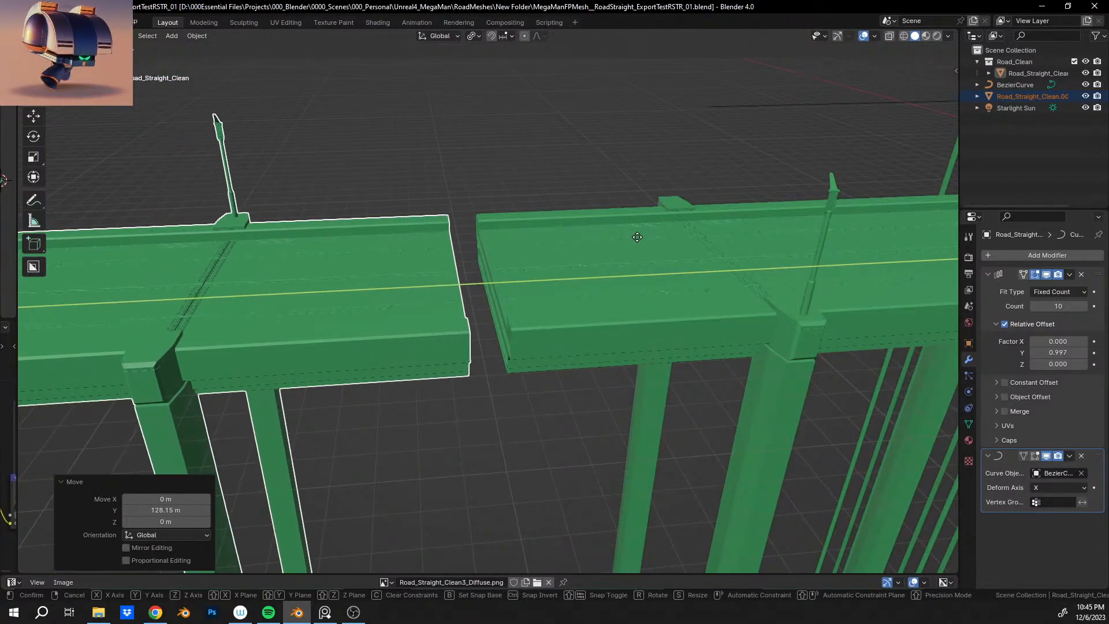
left_click(595, 288)
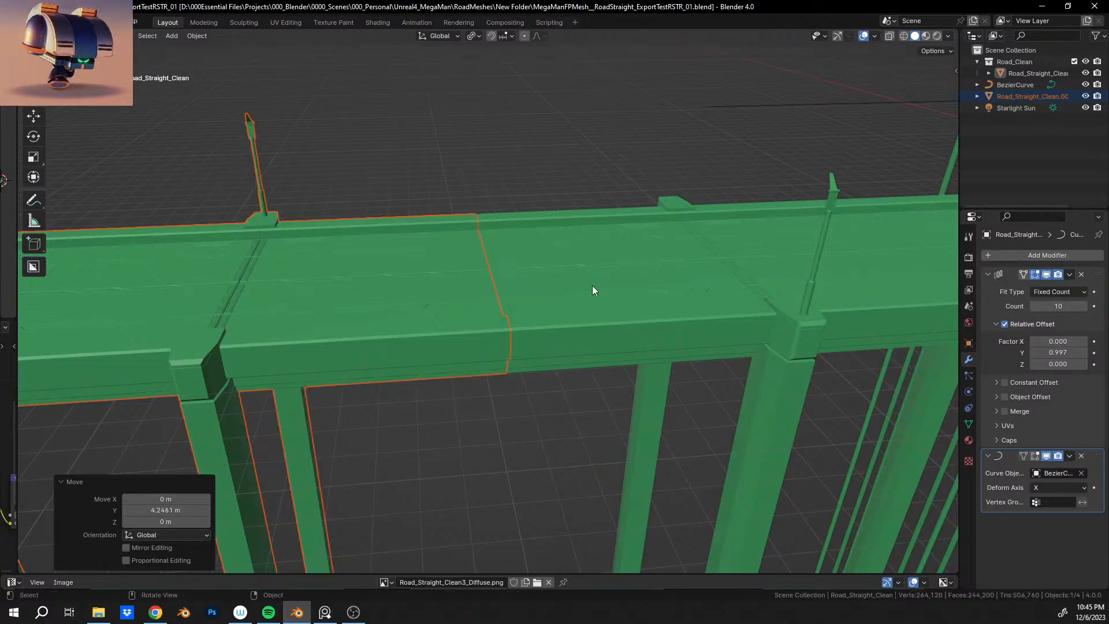
scroll(521, 265, "down", 8)
middle_click_drag(521, 266, 477, 257)
scroll(477, 304, "down", 4)
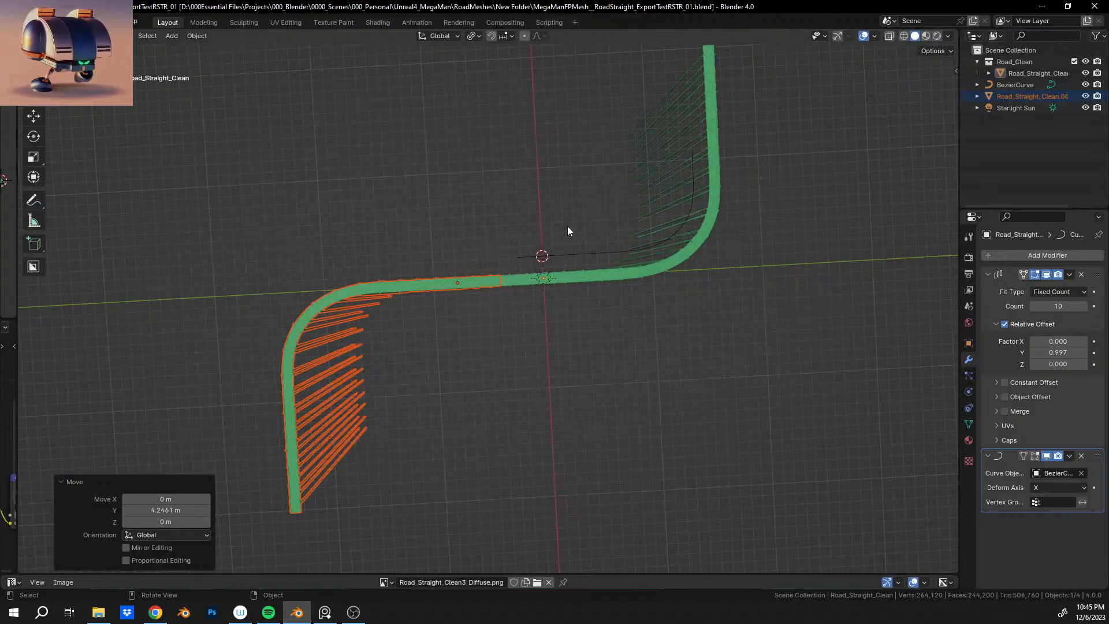
Undo the copy's two alignment moves and its 180° rotation.
key("ctrl+z")
key("ctrl+z")
key("ctrl+z")
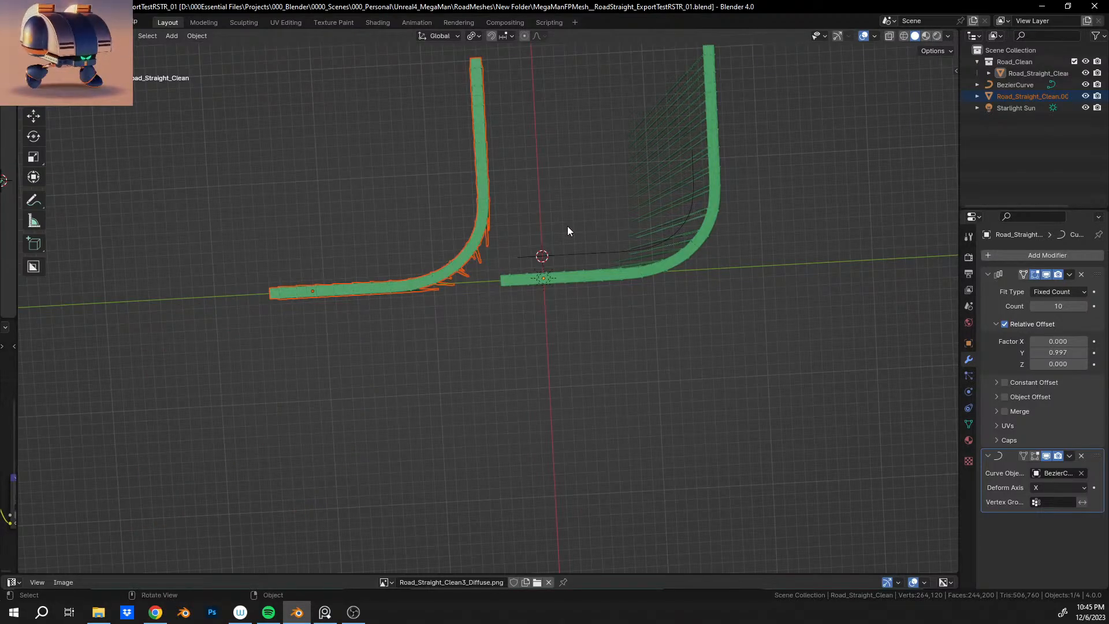
key("ctrl+z")
middle_click_drag(568, 226, 588, 306)
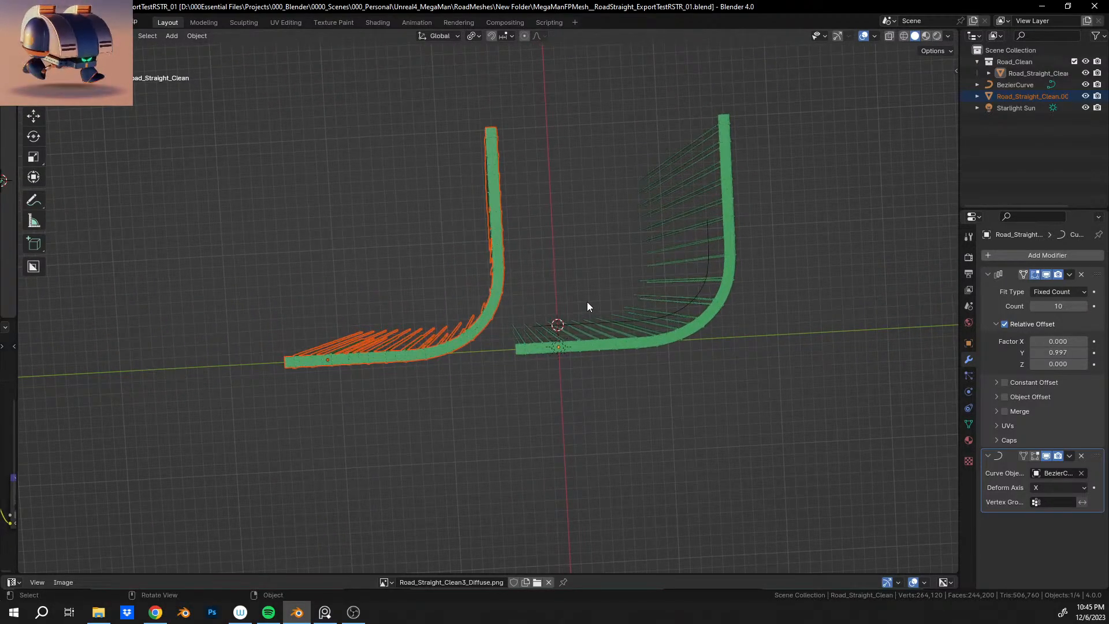
Rotate the copied road -90° about the Z axis to form the other side of a U shape.
key("r")
type("z")
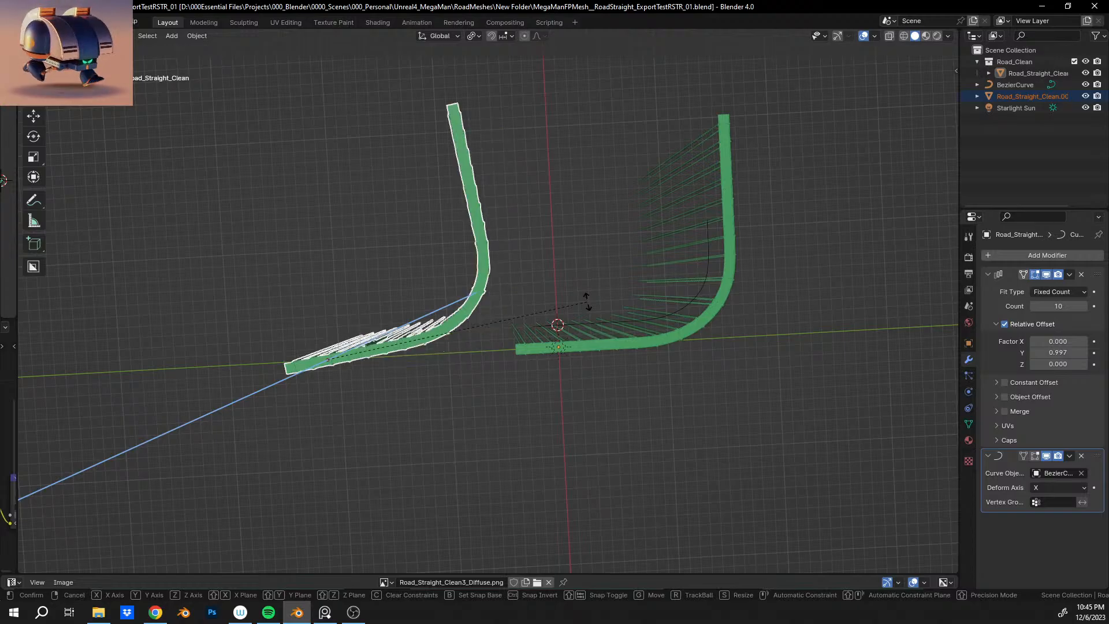
type("0")
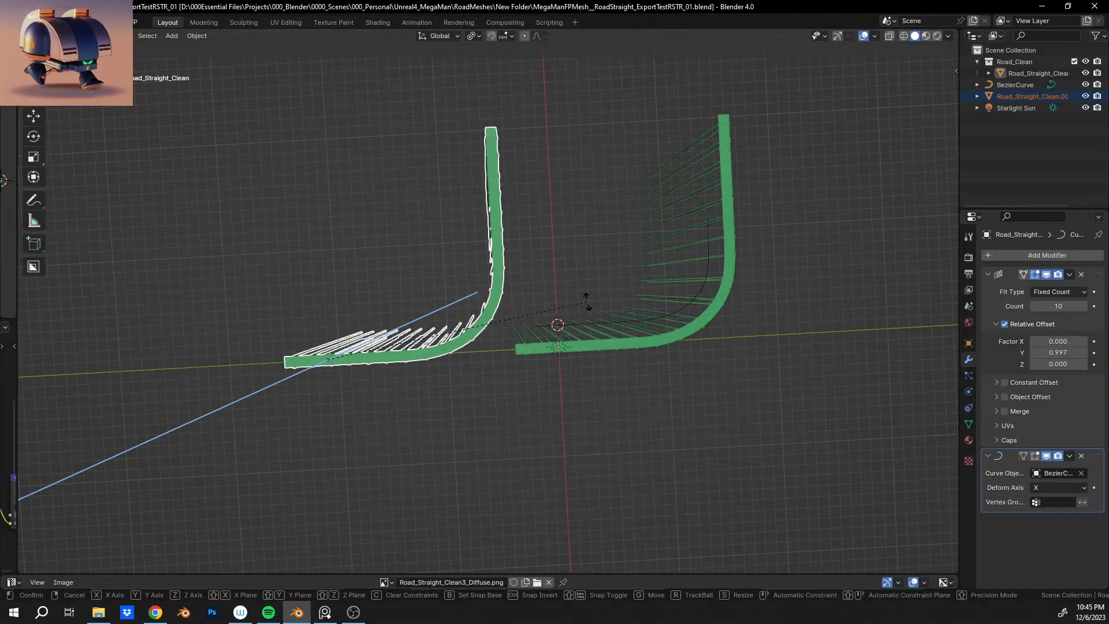
type("-")
key("Return")
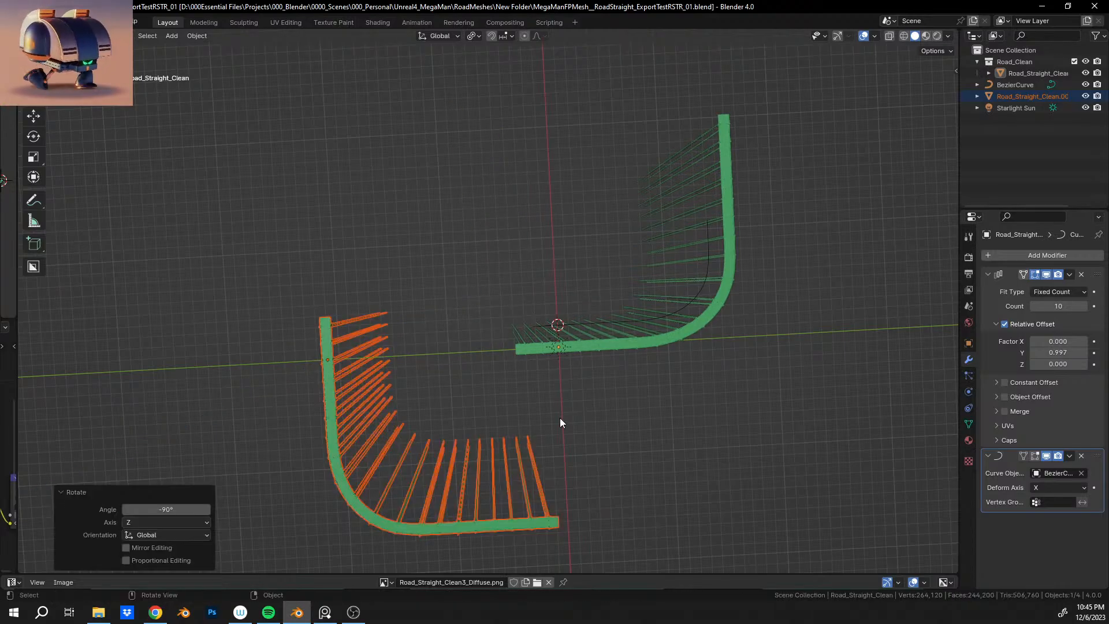
Move the copy about -159.59 m along X and -35.62 m along Y to line it up with the original road's end.
key("g")
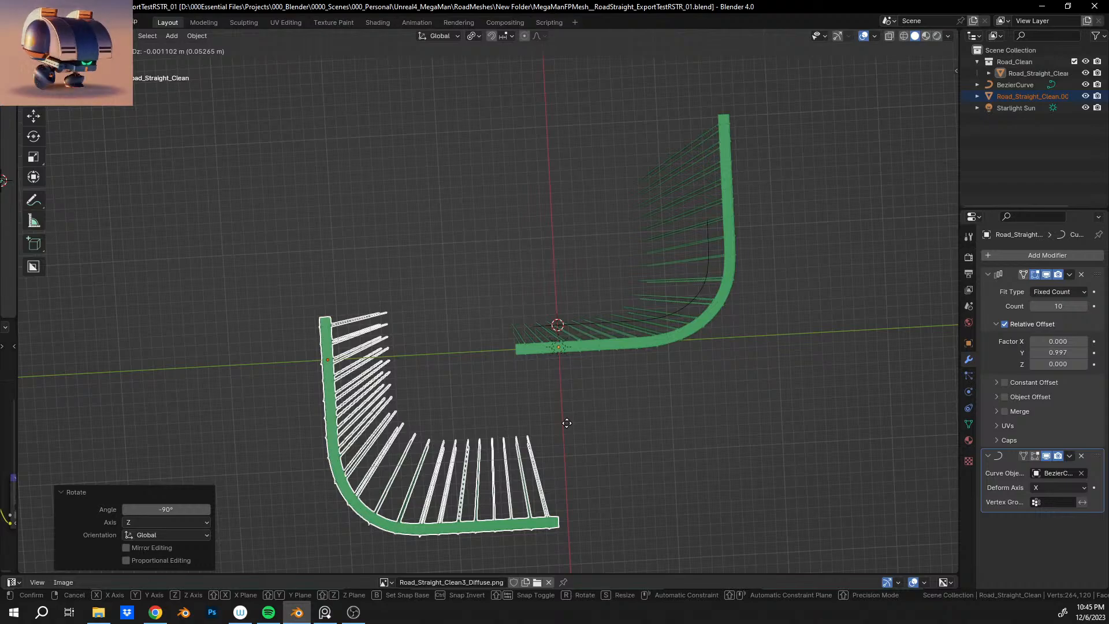
key("x")
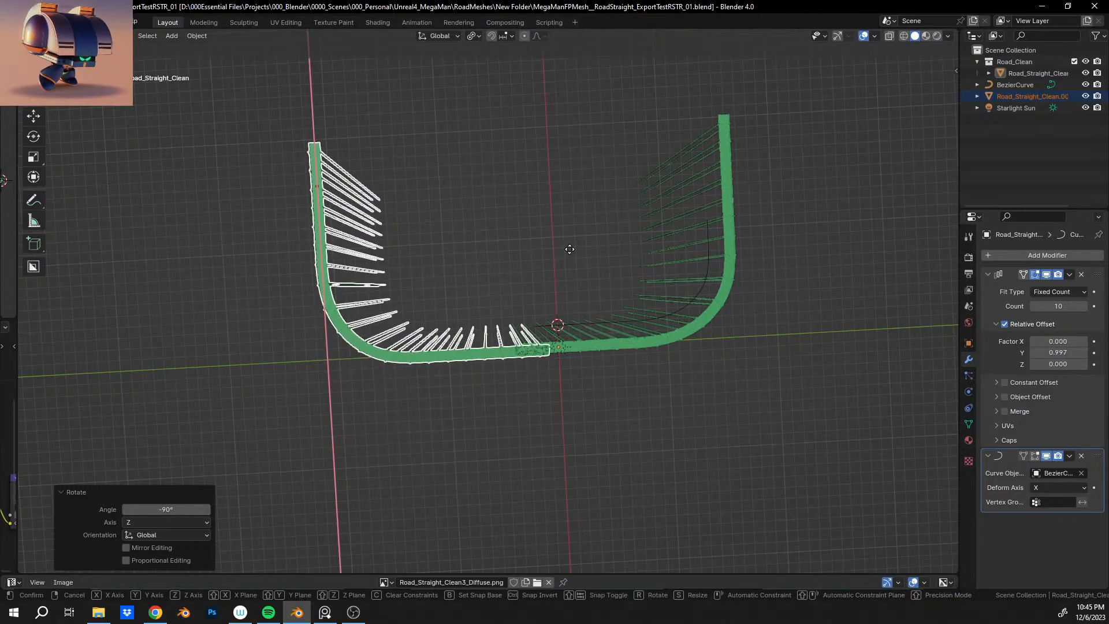
left_click(570, 252)
key("g")
key("y")
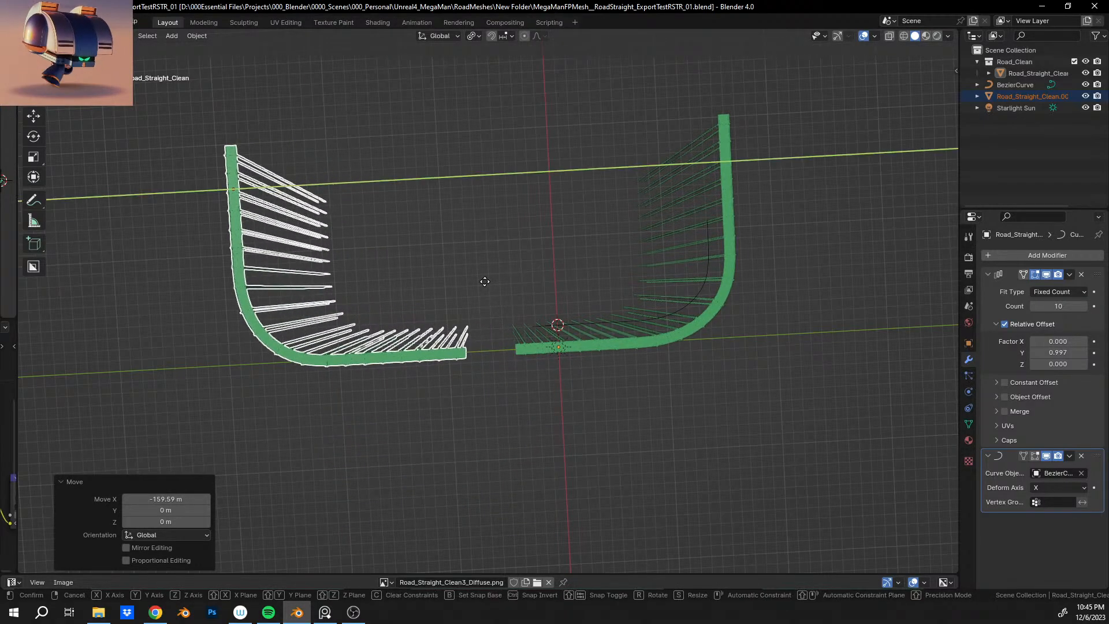
left_click(520, 386)
Examine the gap between the two road ends up close and the overall U-shaped layout from above.
scroll(520, 387, "up", 10)
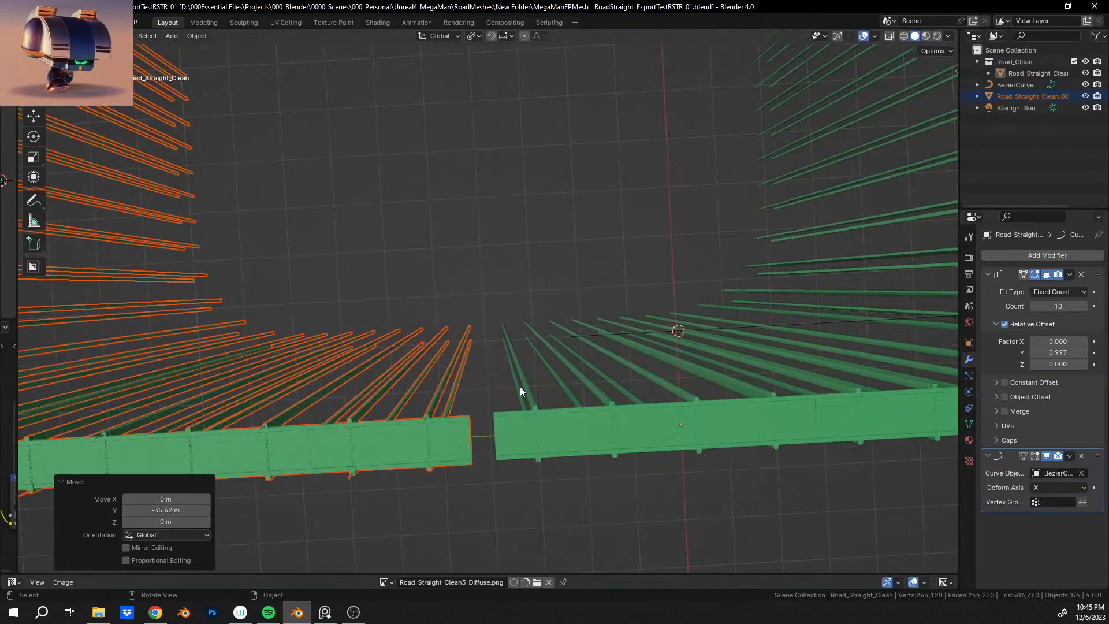
middle_click_drag(526, 315, 540, 199)
scroll(517, 313, "down", 5)
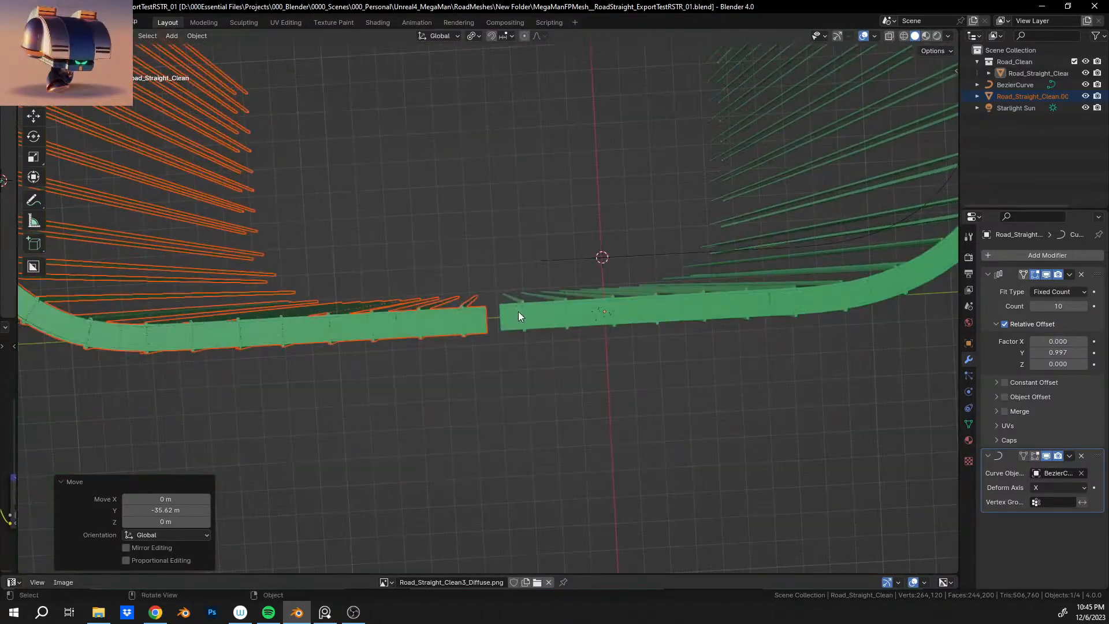
scroll(515, 312, "up", 6)
middle_click_drag(449, 379, 428, 280)
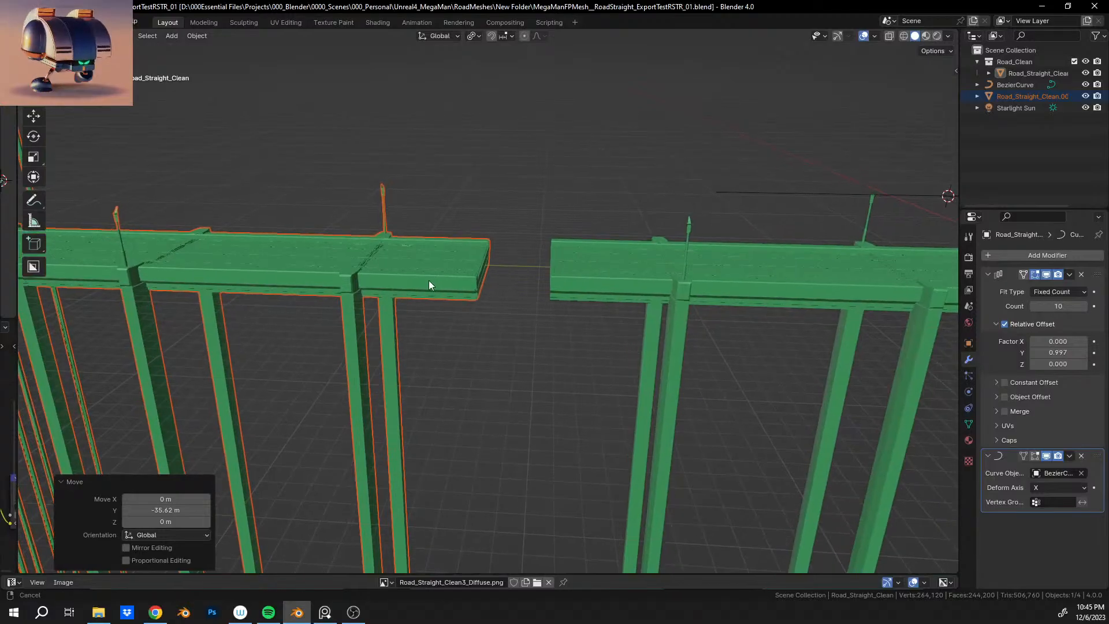
scroll(390, 318, "up", 4)
mouse_move(390, 318)
middle_mouse_down()
mouse_move(233, 297)
mouse_move(247, 292)
mouse_move(226, 284)
mouse_move(226, 299)
mouse_move(195, 327)
mouse_move(279, 303)
mouse_move(374, 307)
middle_mouse_up()
scroll(364, 294, "down", 10)
scroll(448, 276, "down", 5)
middle_click_drag(449, 277, 418, 362)
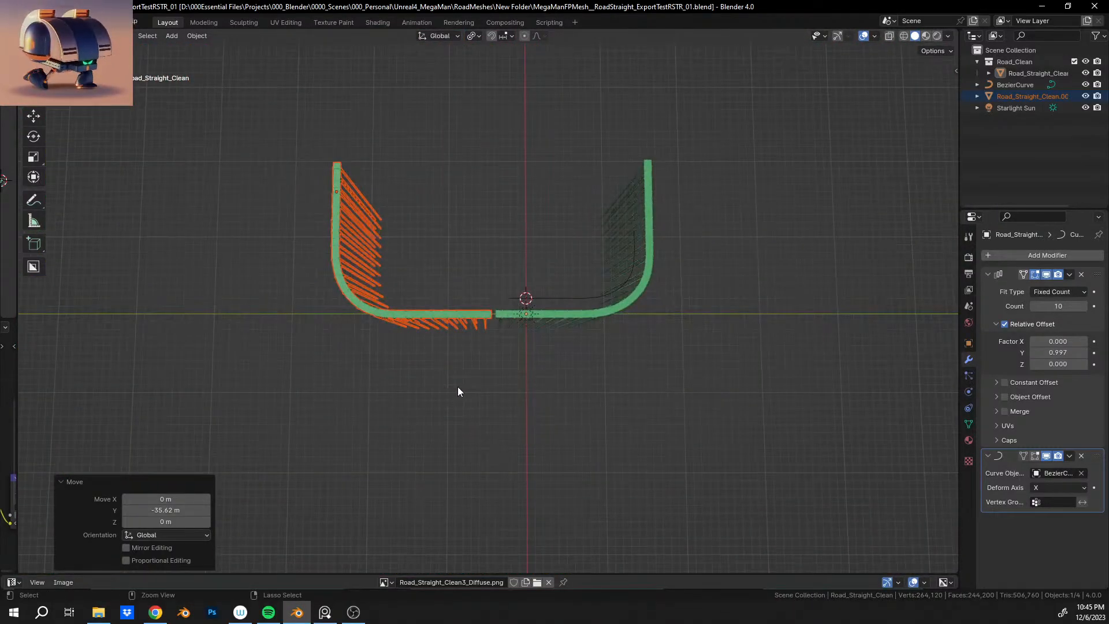
Undo the copy's X and Y alignment moves and its -90° rotation, keeping it offset beside the original.
key("ctrl+z")
key("ctrl+z")
key("ctrl+z")
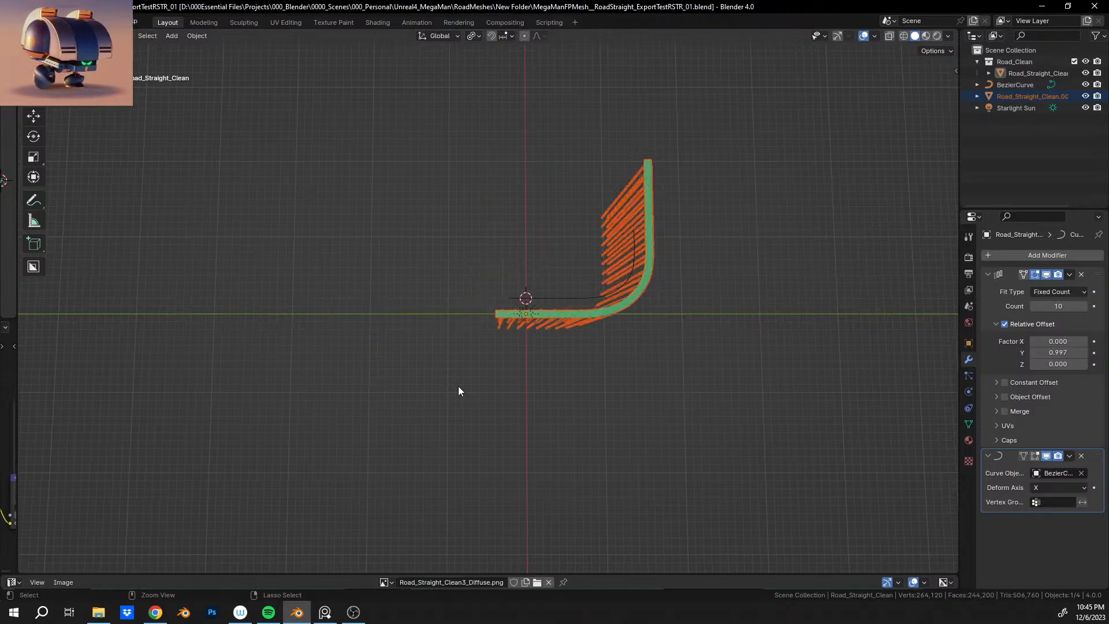
key("ctrl+shift+z")
Rotate the offset copy of the road 180° about the Z axis.
key("r")
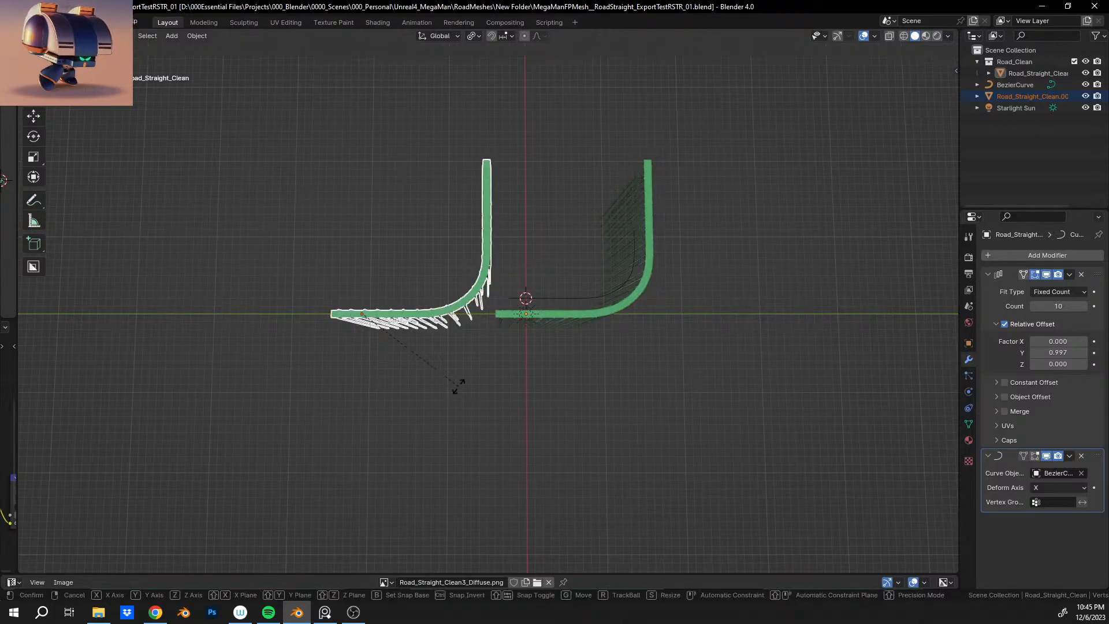
key("z")
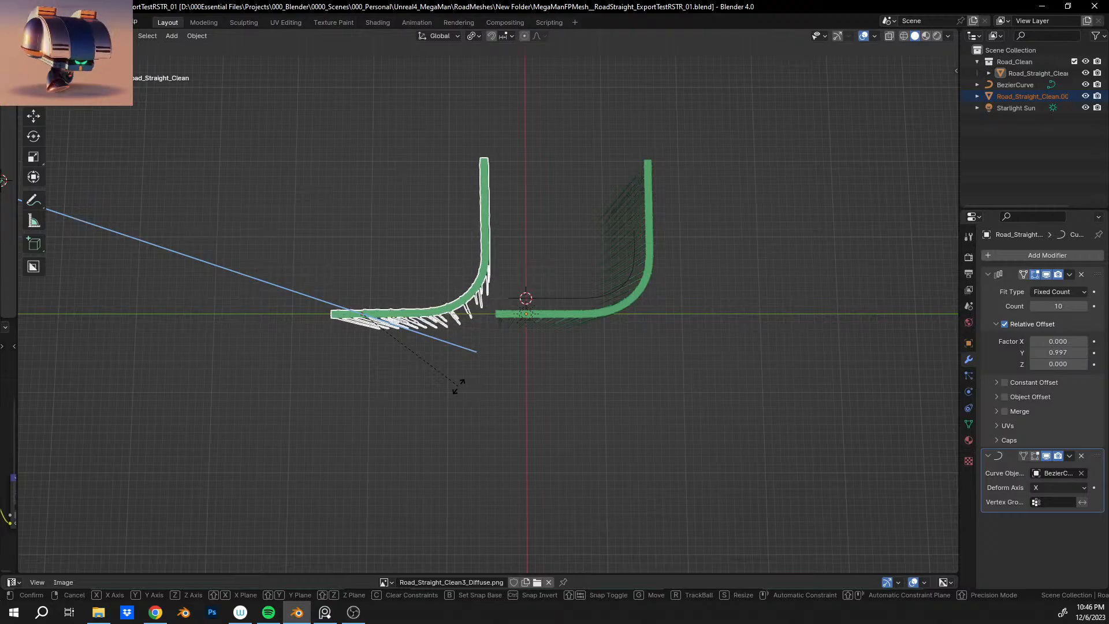
type("80")
key("Return")
scroll(458, 386, "up", 1)
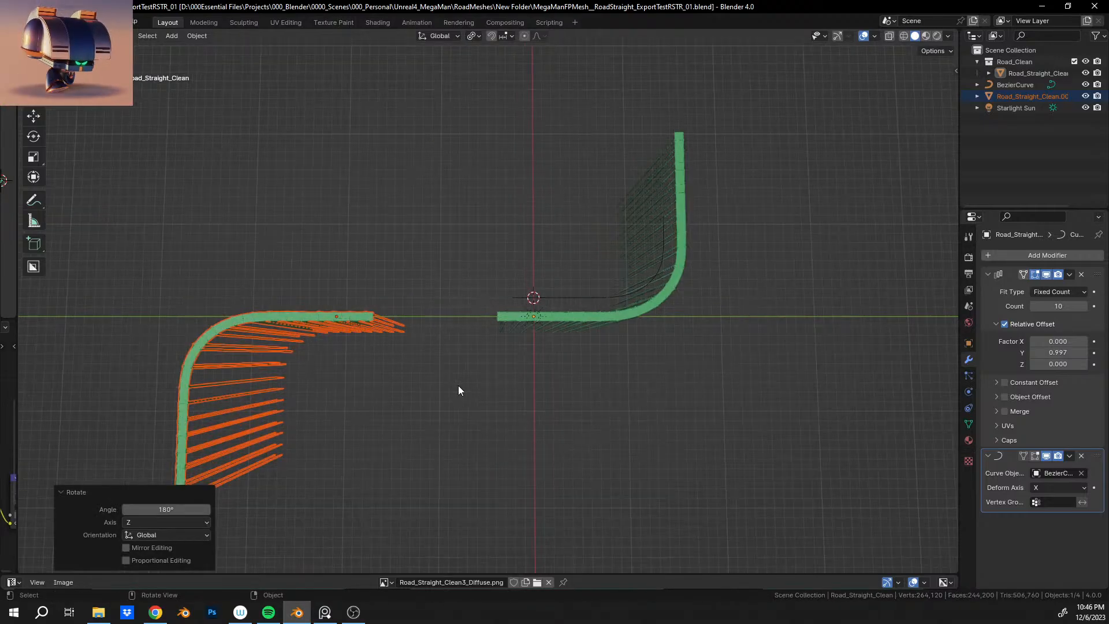
Move the rotated road copy about 131.51 m along Y toward the open end of the original road.
key("g")
key("y")
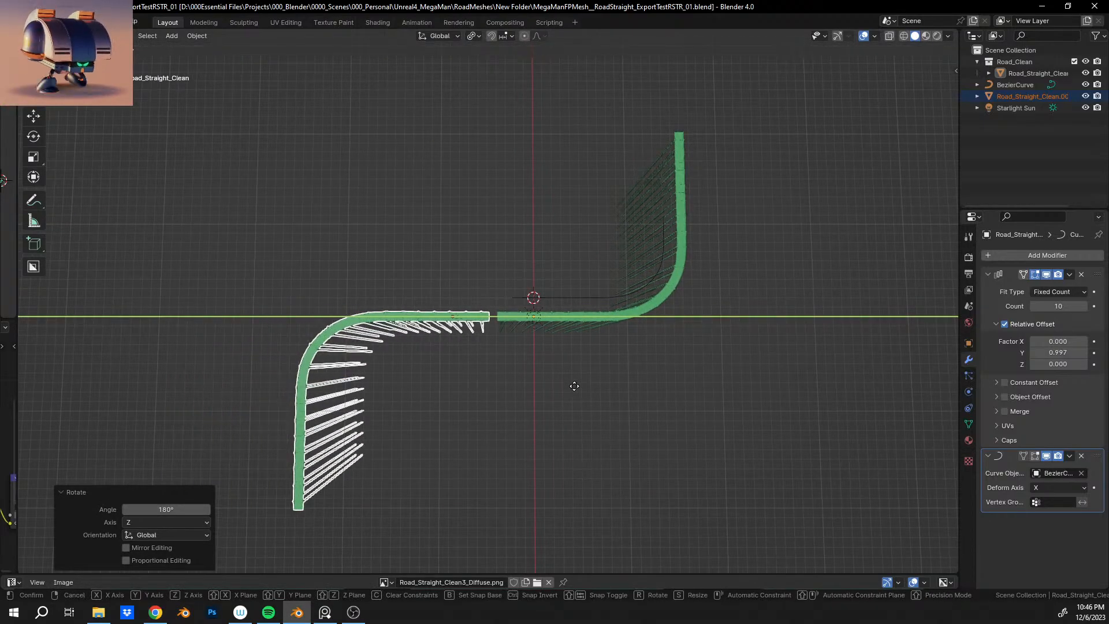
scroll(425, 306, "up", 15)
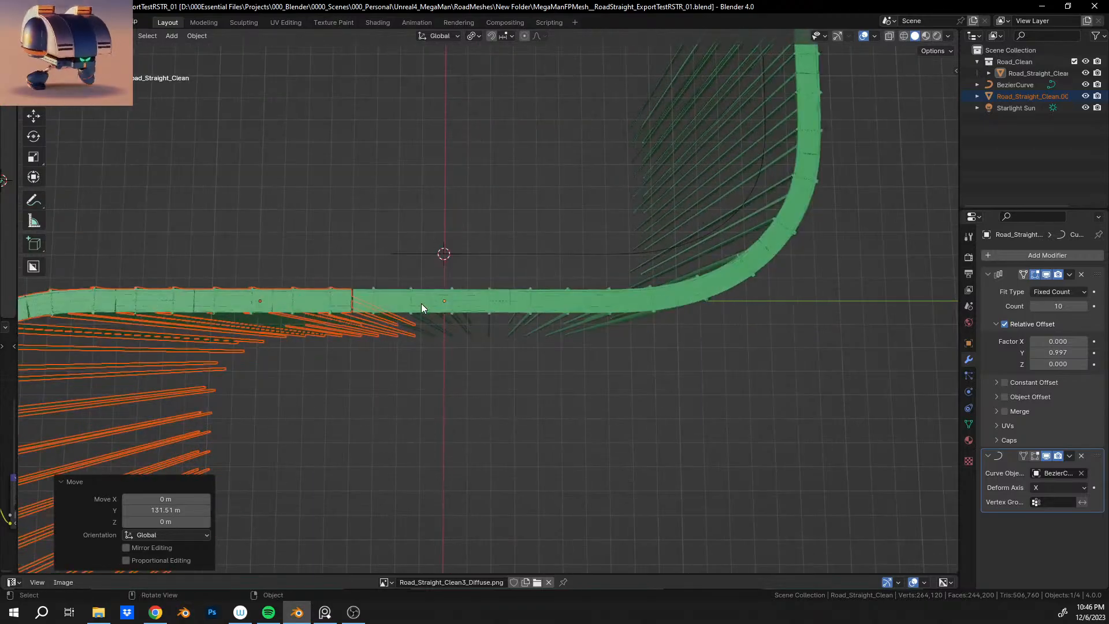
Close the remaining gap between the two road ends with small Y moves of the copy, about 0.71 m and 0.18 m.
middle_click_drag(603, 335, 540, 202)
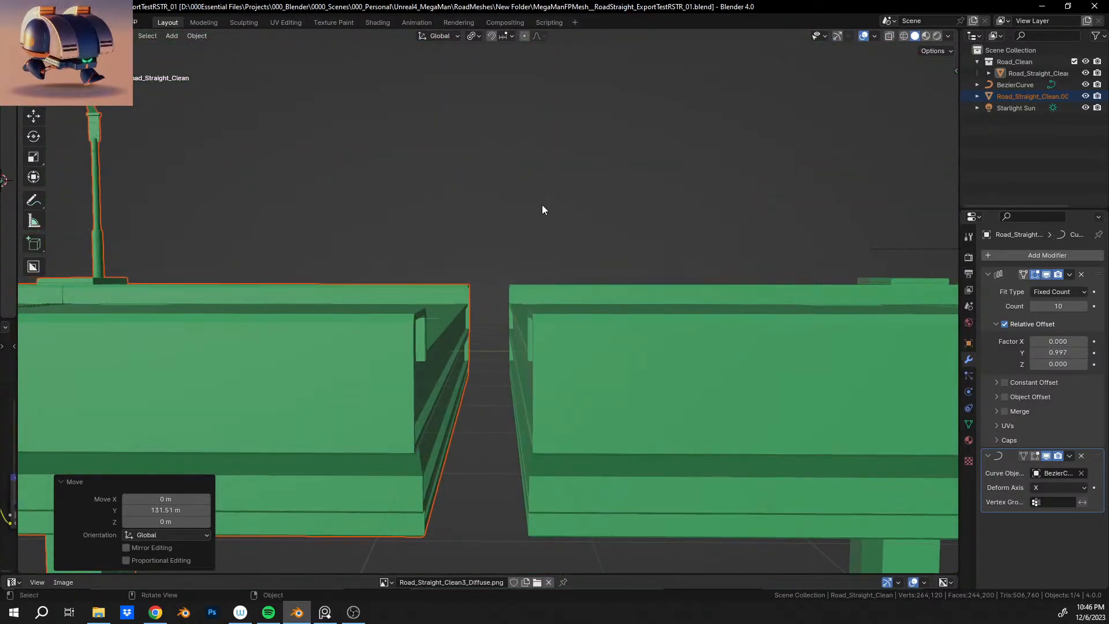
key("g")
key("y")
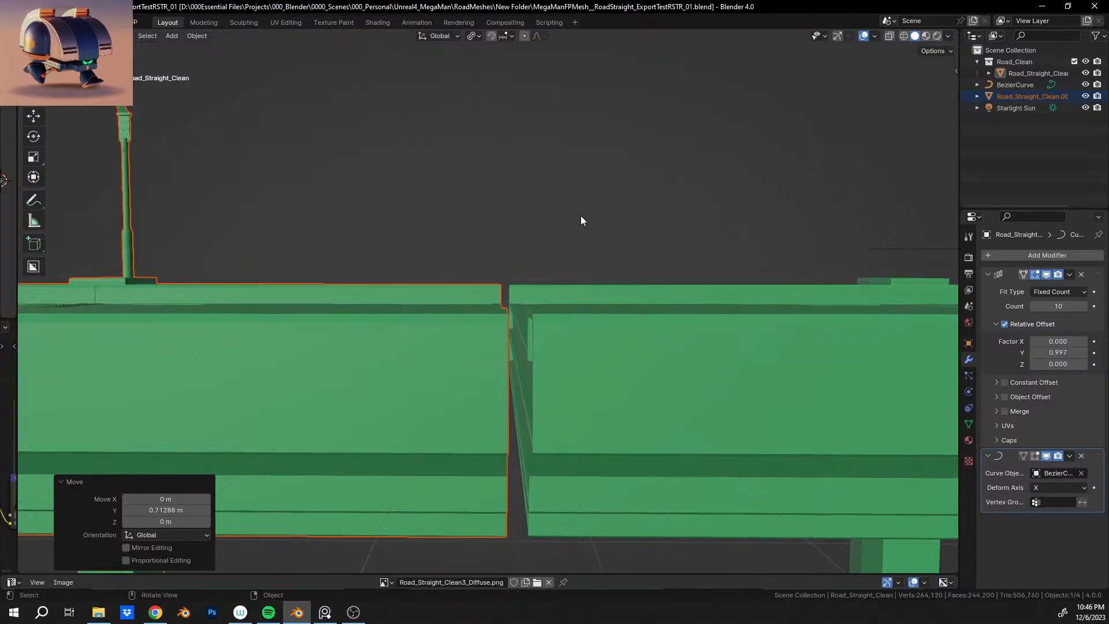
scroll(449, 316, "up", 8)
middle_click_drag(407, 296, 637, 311)
key("g")
key("y")
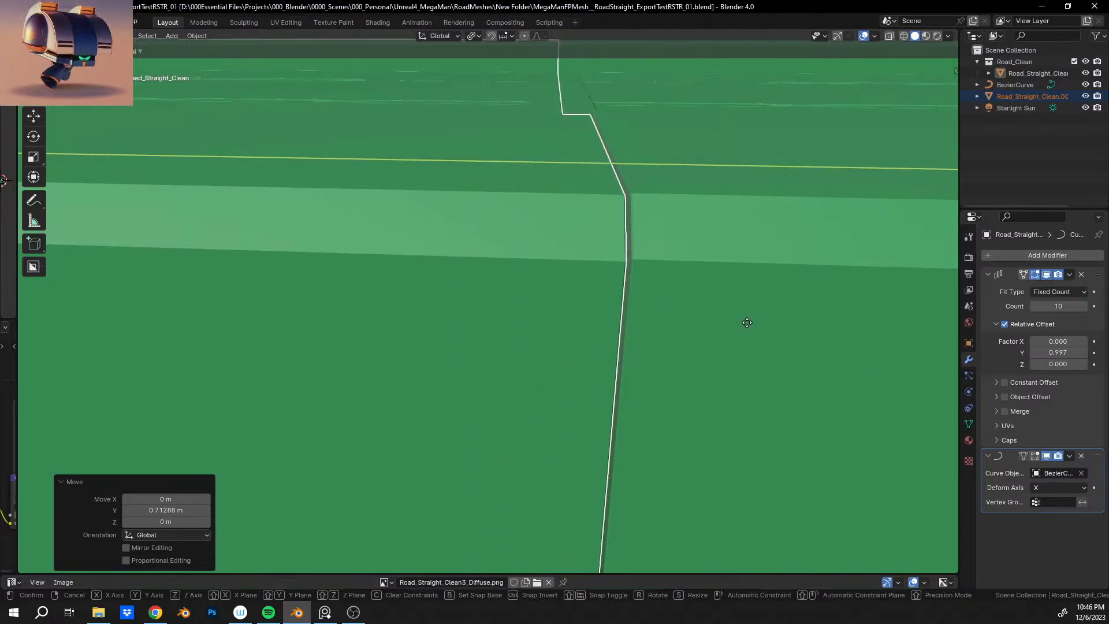
Examine the joined S-shaped road with rendered shading, checking the seam and the overall run of both pieces.
middle_click_drag(597, 224, 438, 312)
scroll(439, 310, "down", 3)
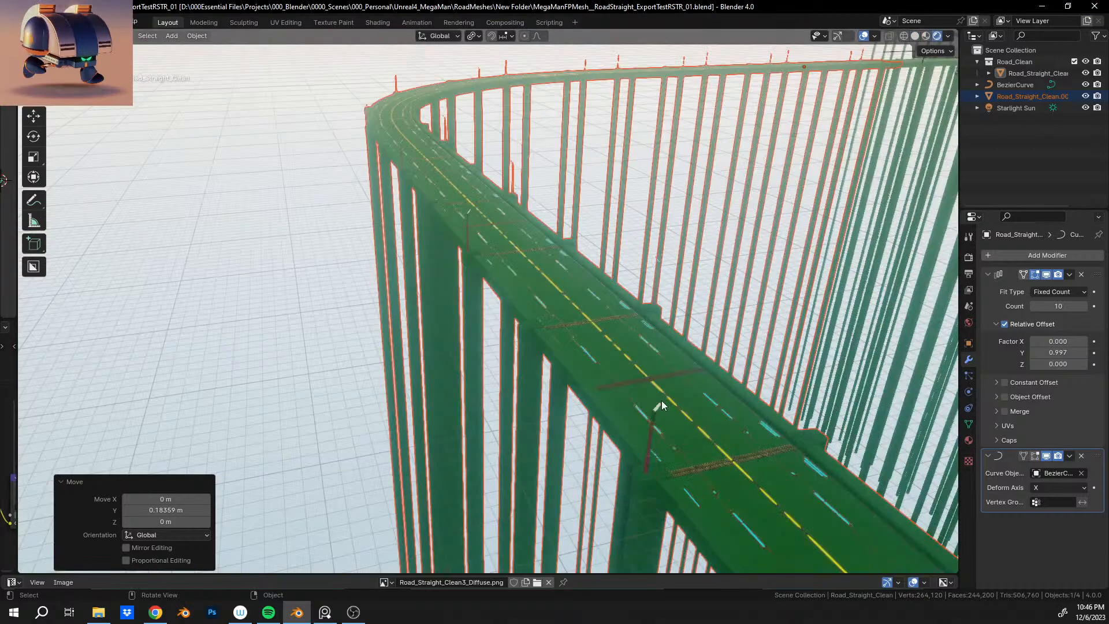
middle_click_drag(661, 400, 539, 357, "shift")
left_click(706, 232)
middle_click_drag(390, 230, 432, 259)
scroll(432, 259, "down", 8)
scroll(433, 273, "up", 2)
scroll(387, 357, "up", 6)
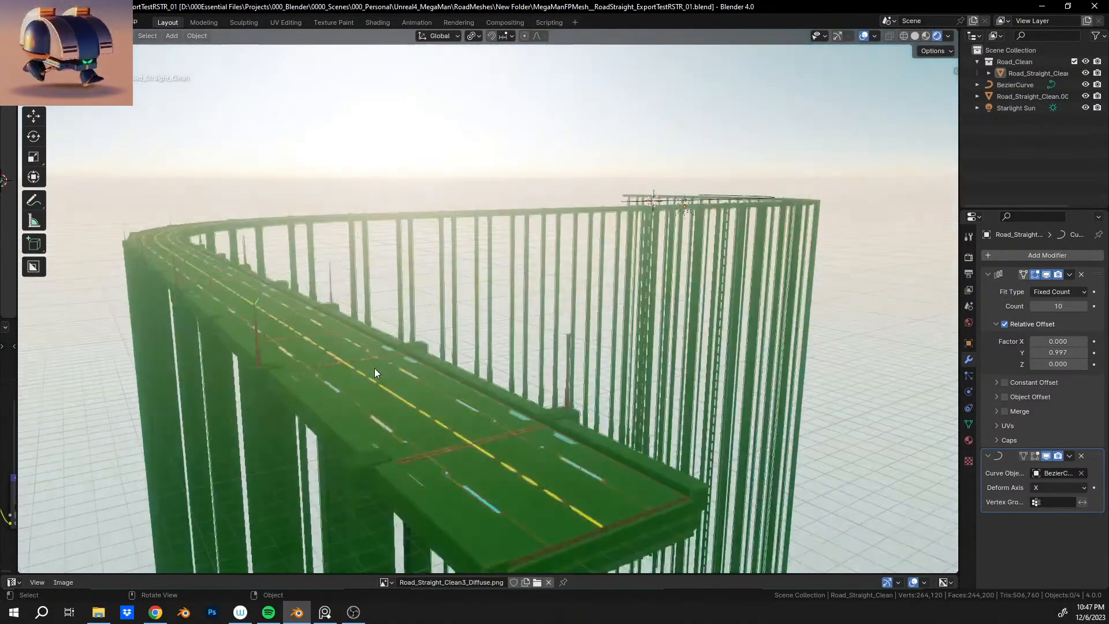
middle_click_drag(374, 368, 296, 304)
scroll(399, 314, "up", 4)
middle_click_drag(458, 302, 462, 304, "shift")
scroll(462, 303, "down", 5)
scroll(496, 300, "up", 2)
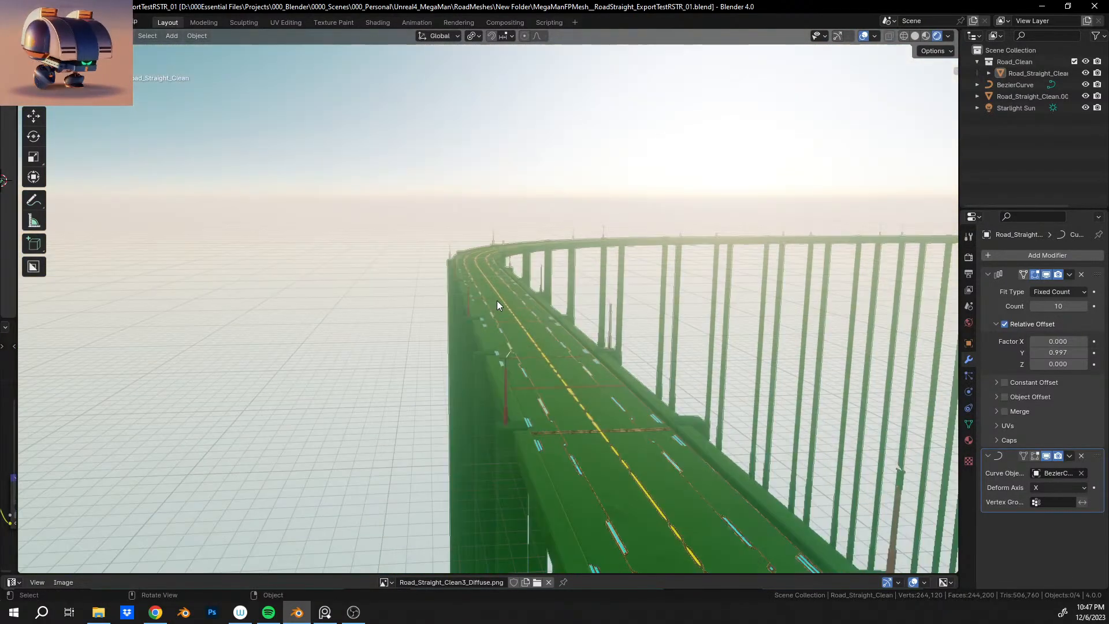
Inspect the rendered road surface at driving height through the curves, checking the lane markings, railings and lamp posts.
scroll(531, 257, "up", 5)
scroll(529, 251, "down", 4)
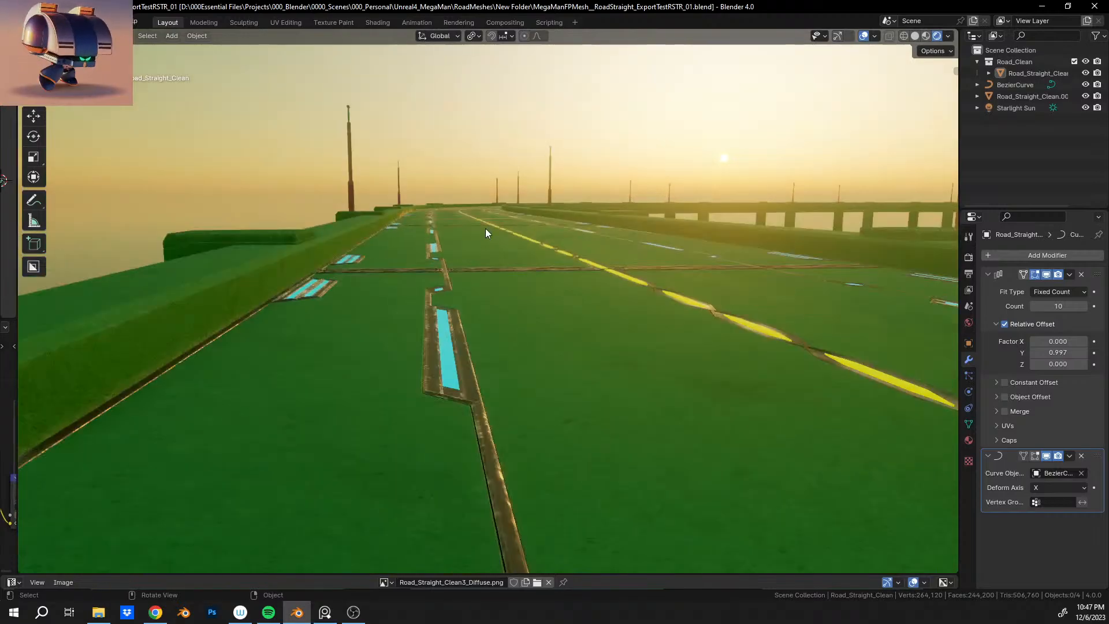
middle_click_drag(486, 228, 473, 434, "shift")
scroll(476, 290, "up", 3)
scroll(476, 290, "up", 2)
scroll(480, 389, "down", 5)
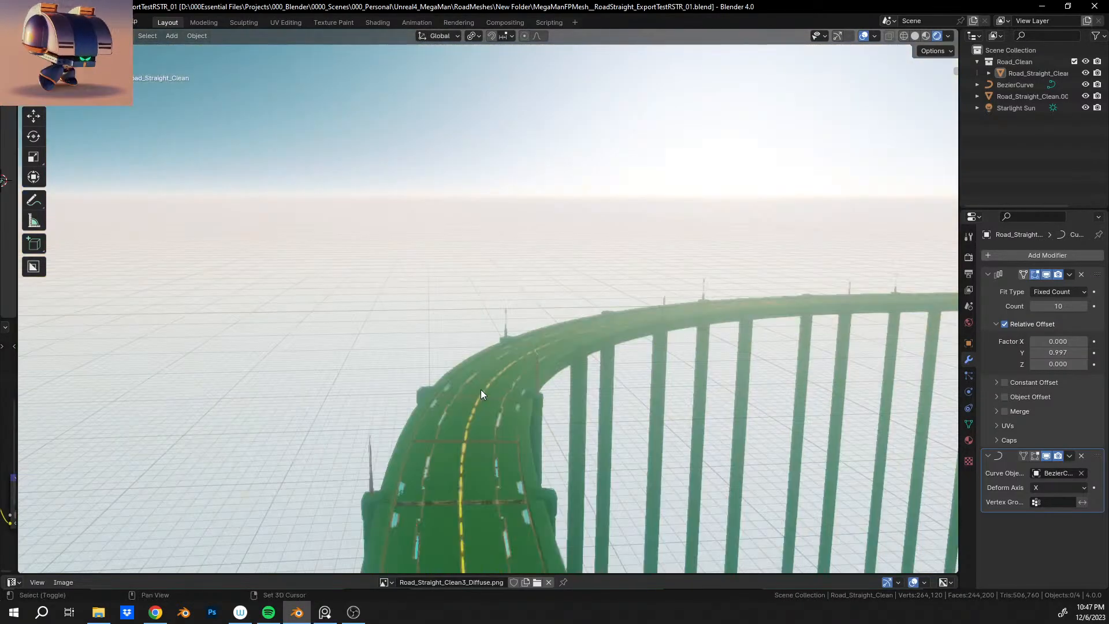
scroll(484, 381, "up", 2)
middle_click_drag(492, 352, 645, 252, "shift")
scroll(504, 299, "up", 3)
scroll(541, 290, "up", 3)
scroll(484, 396, "up", 8)
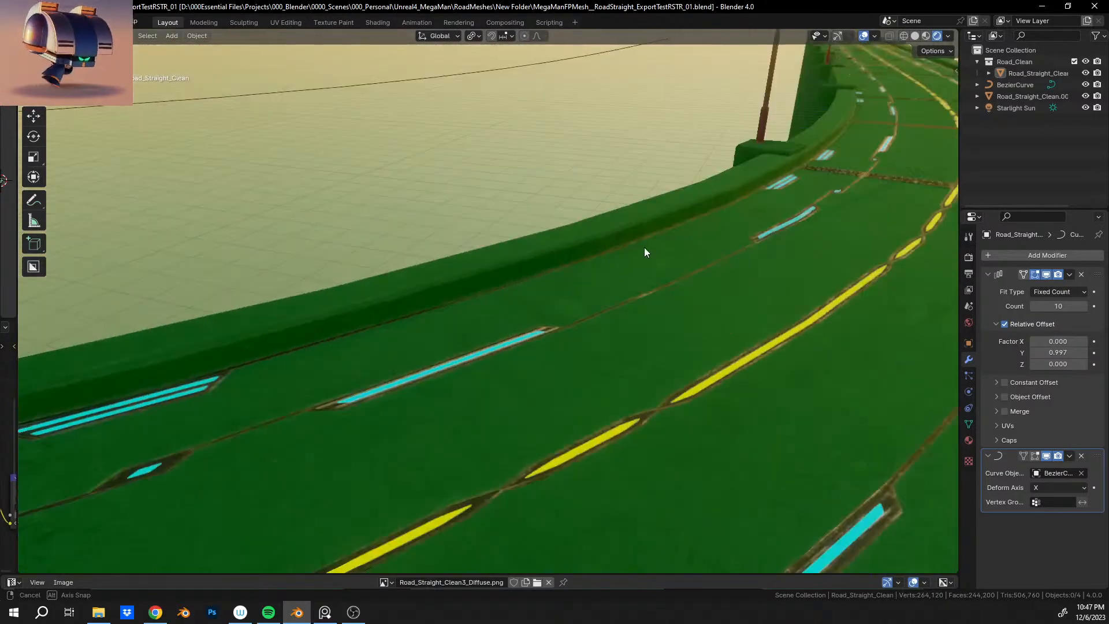
middle_click_drag(457, 357, 555, 308)
middle_click_drag(429, 141, 248, 473, "shift")
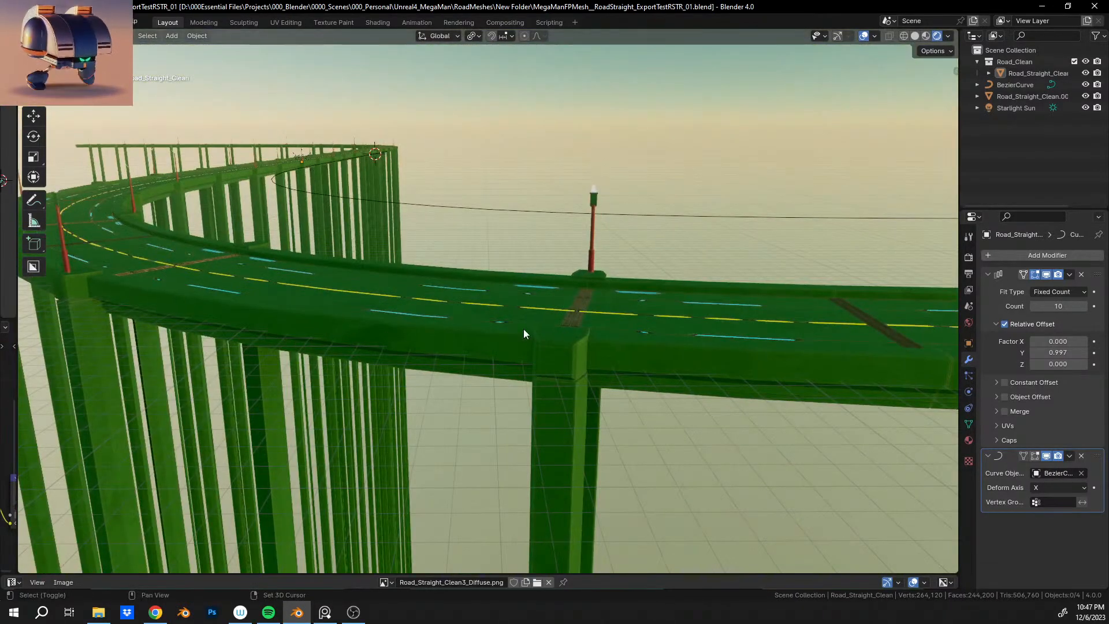
middle_click_drag(523, 328, 504, 392, "shift")
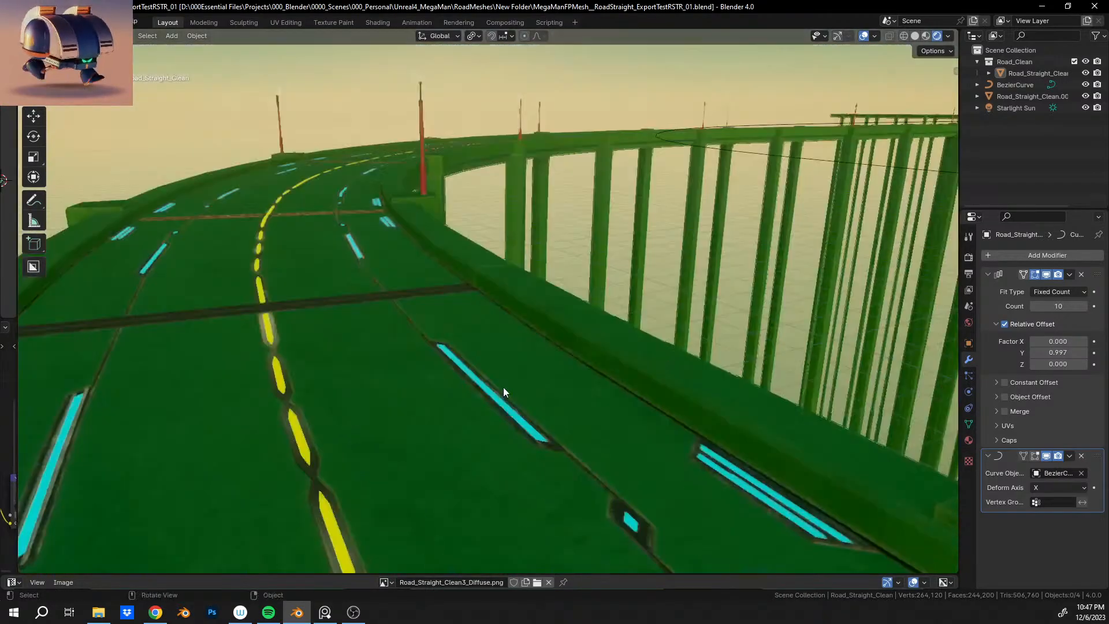
middle_click_drag(731, 444, 533, 349)
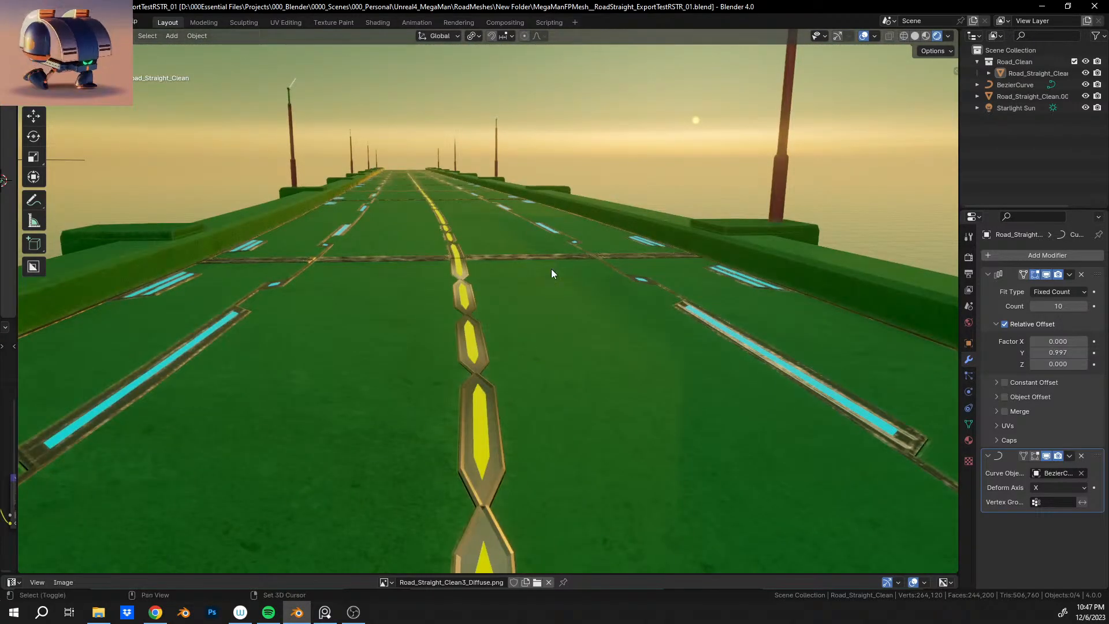
middle_click_drag(551, 269, 133, 298)
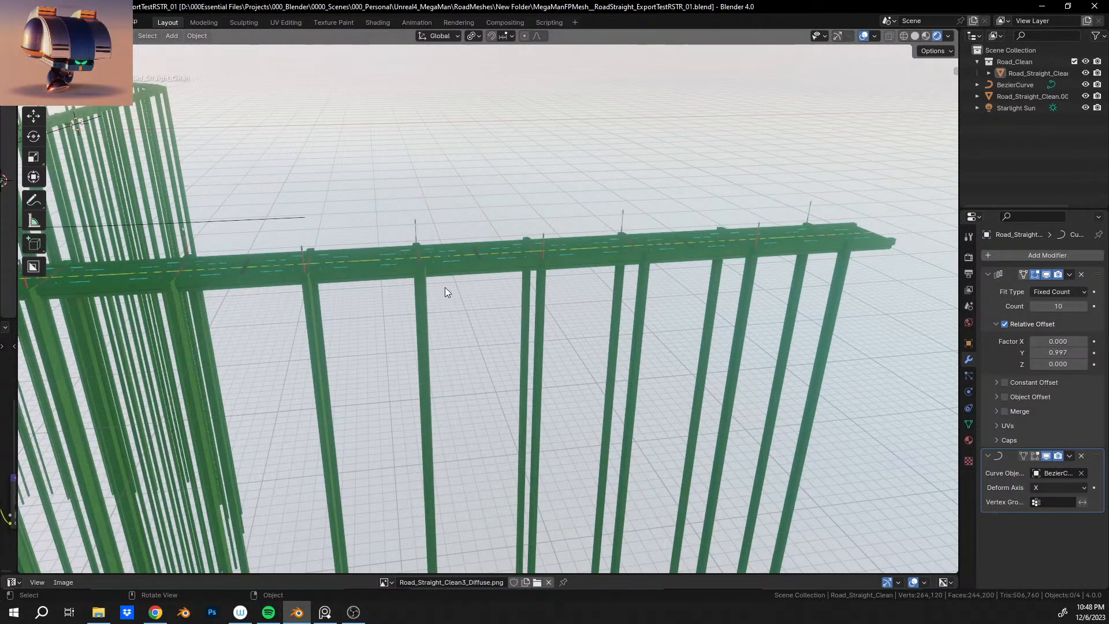
middle_click_drag(445, 286, 823, 186)
In solid shading, move the road copy about -257.28 m along Y away from the original and save the file.
left_click(915, 36)
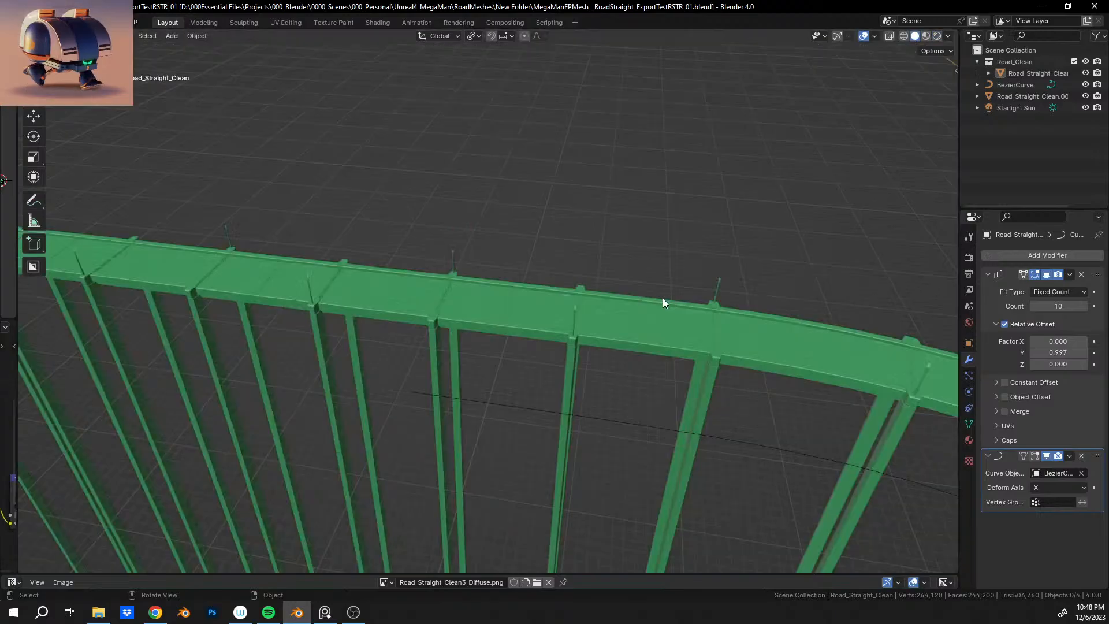
scroll(629, 352, "down", 6)
mouse_move(597, 404)
middle_mouse_down("shift")
mouse_move(530, 339)
mouse_move(609, 400)
mouse_move(764, 408)
mouse_move(455, 254)
mouse_move(600, 312)
mouse_move(455, 289)
mouse_move(466, 312)
middle_mouse_up("shift")
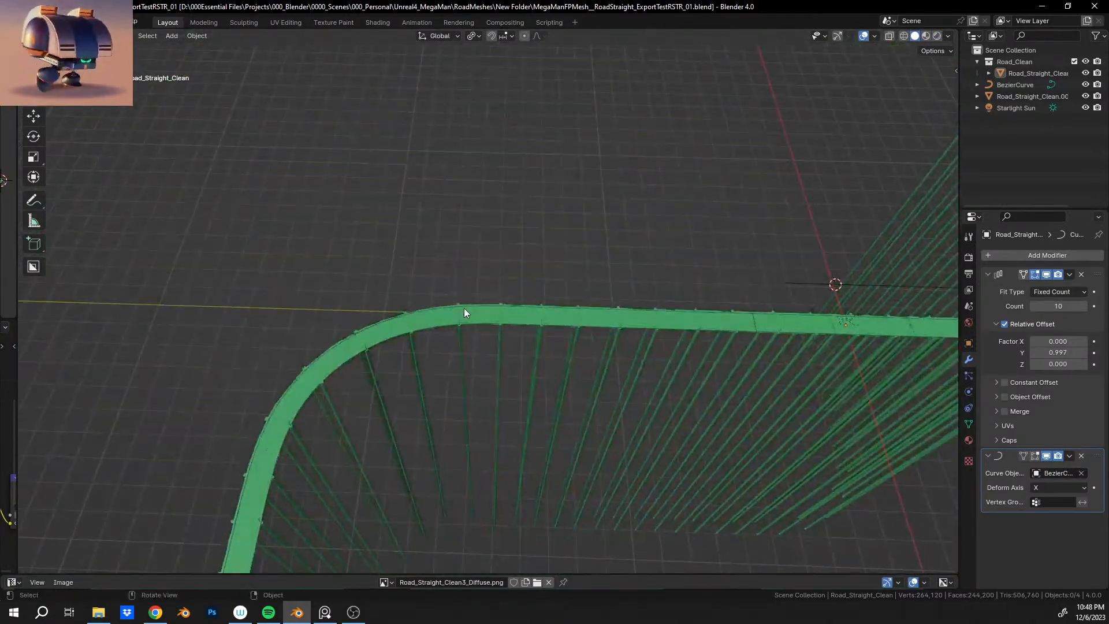
left_click(468, 321)
middle_click_drag(624, 317, 568, 256)
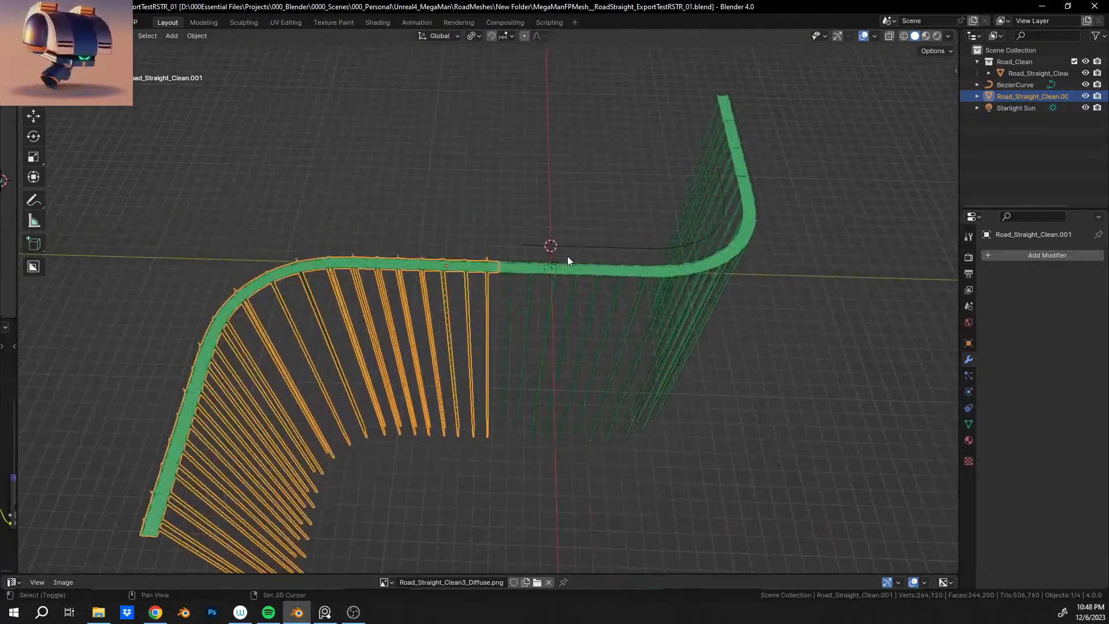
key("g")
key("y")
left_click(229, 225)
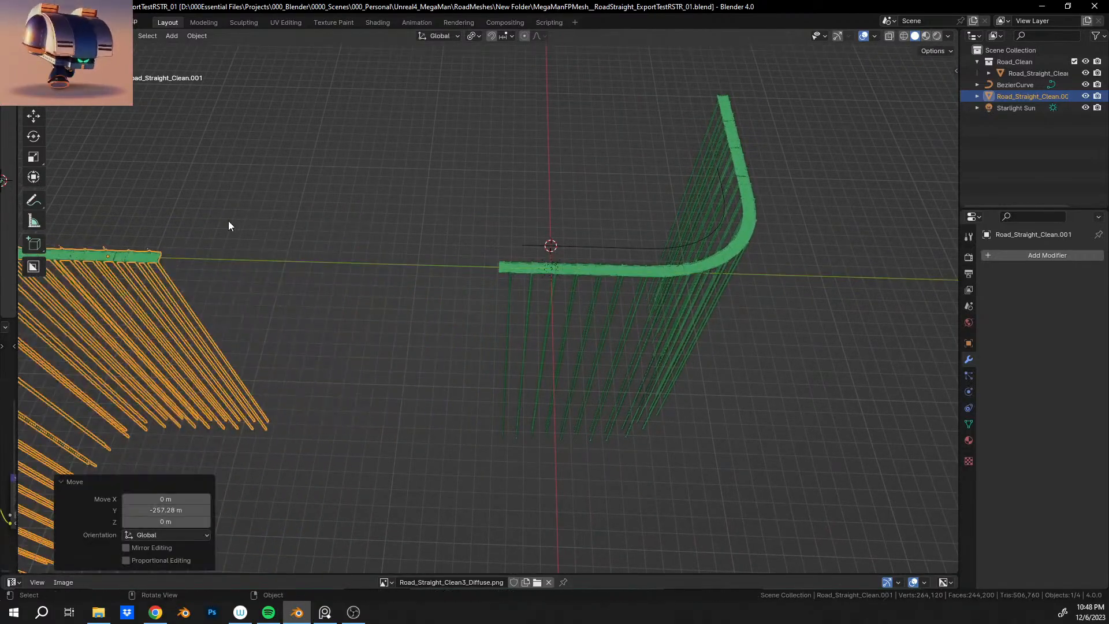
key("ctrl+s")
Rotate the Bezier curve about 30.6° around the global Y axis to bank the original road.
middle_click_drag(579, 280, 424, 290, "shift")
scroll(430, 304, "up", 6)
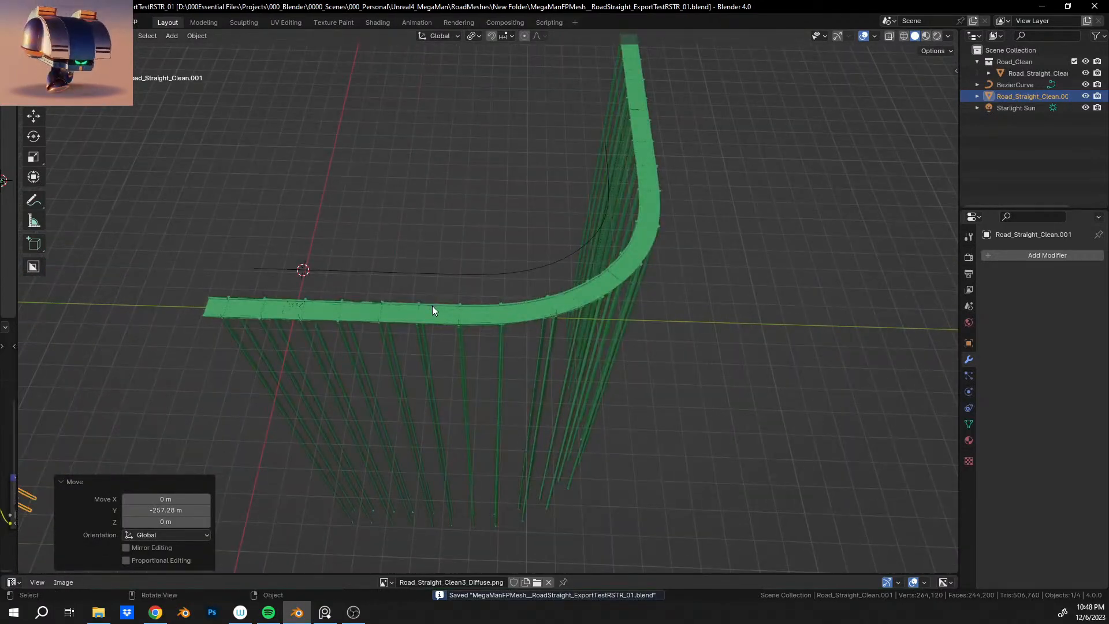
middle_click_drag(470, 323, 534, 342, "shift")
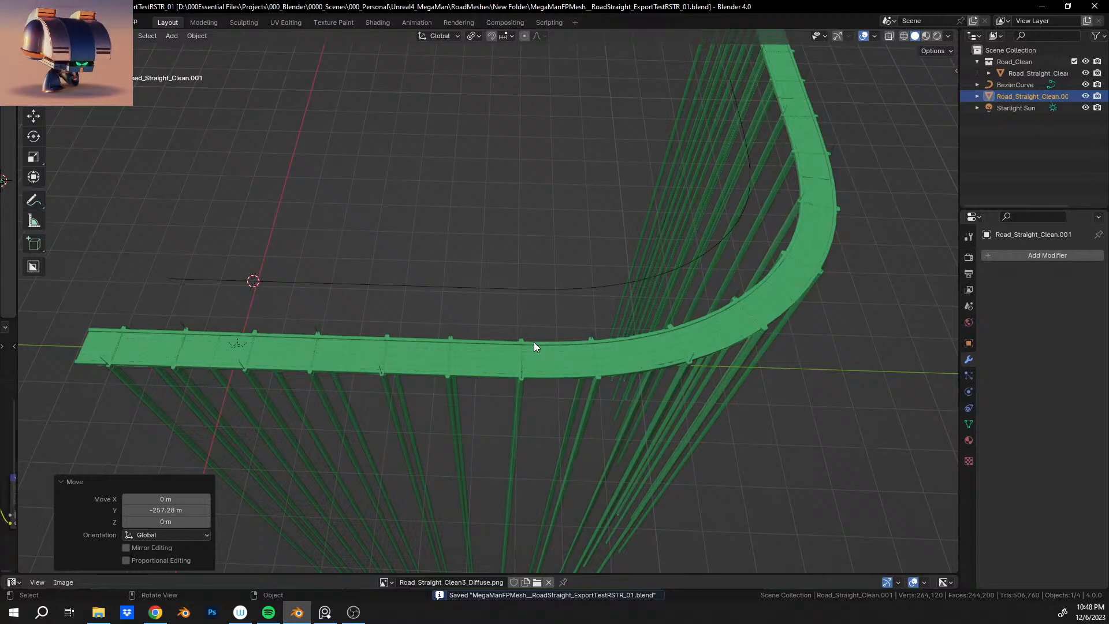
left_click(546, 291)
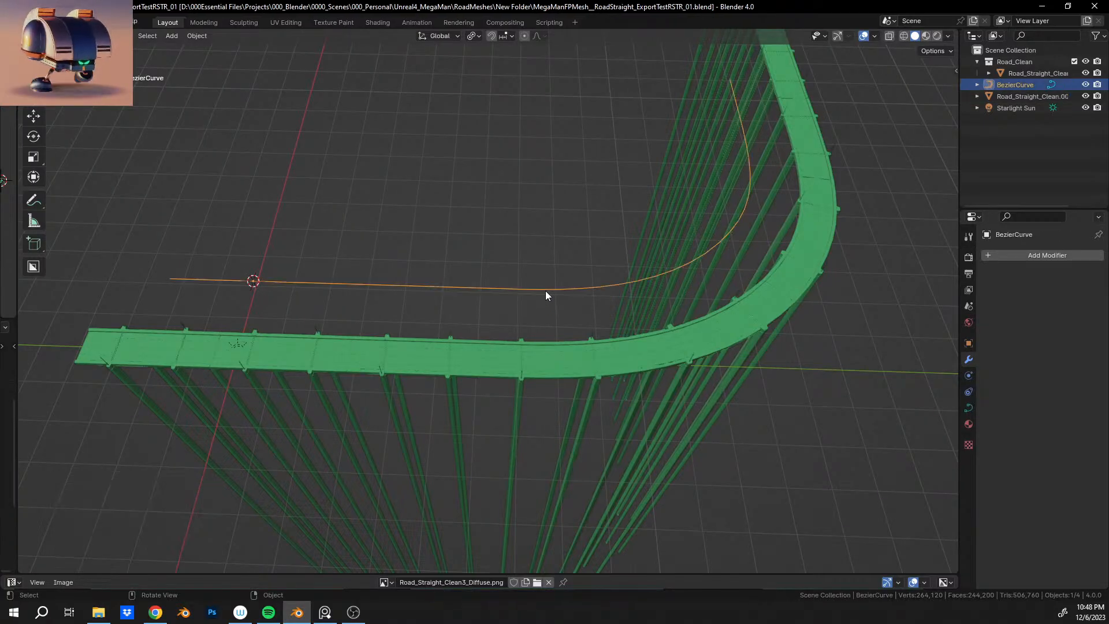
middle_click_drag(360, 295, 480, 227)
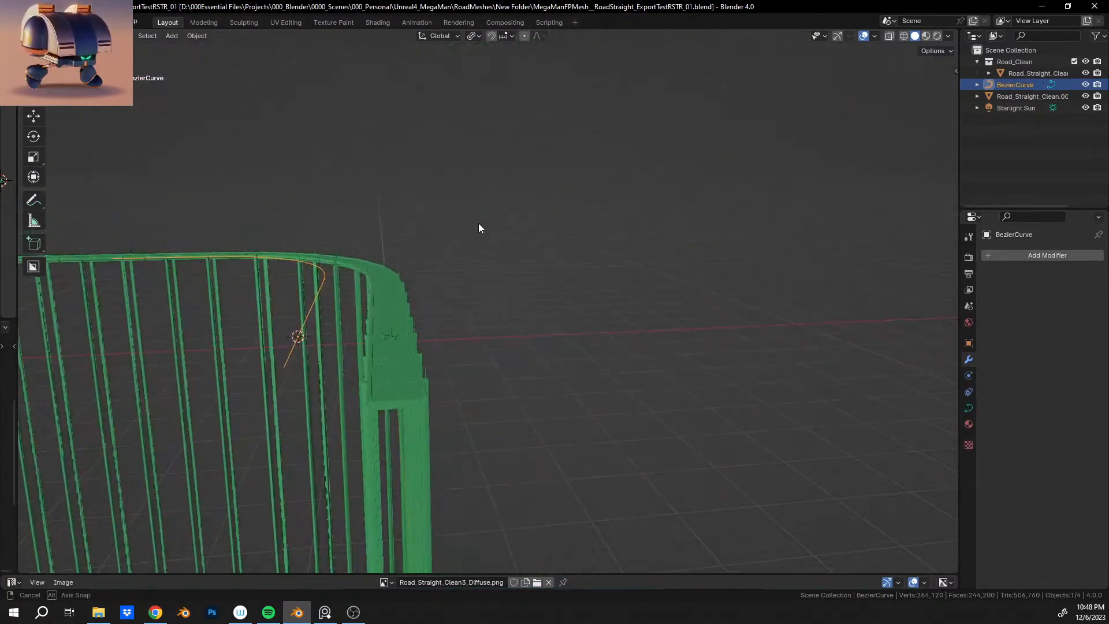
middle_click_drag(345, 366, 502, 334, "shift")
scroll(501, 334, "up", 4)
middle_click_drag(294, 307, 482, 381, "shift")
scroll(432, 343, "up", 4)
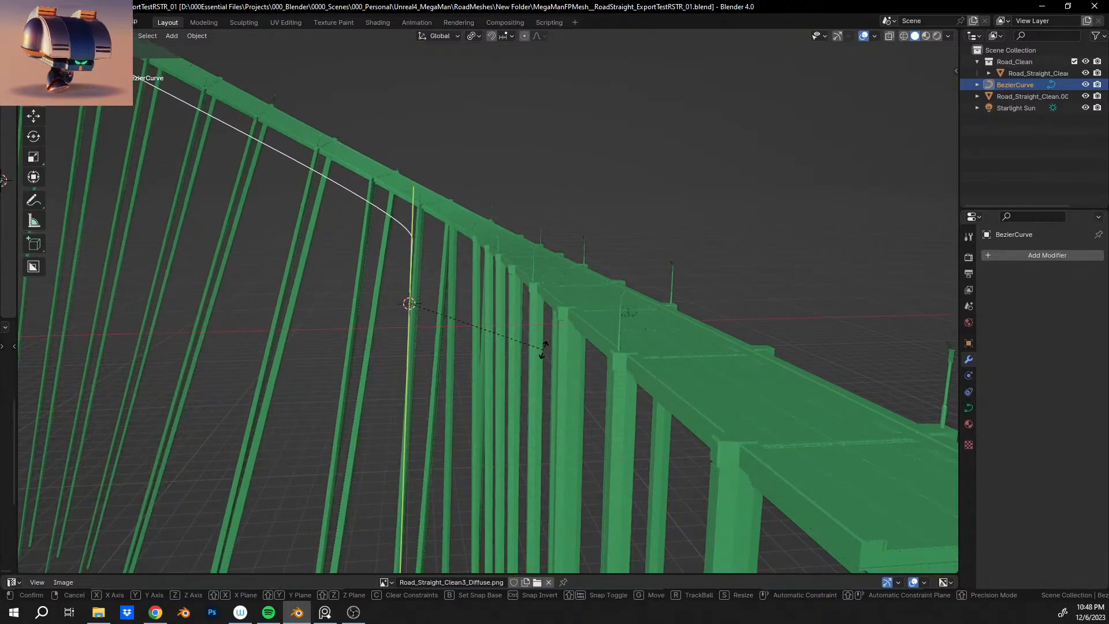
left_click(519, 275)
Examine the banked road with rendered shading, following its surface, lane markings and railing closely through the curve.
middle_click_drag(518, 275, 556, 297)
middle_click_drag(488, 283, 578, 295)
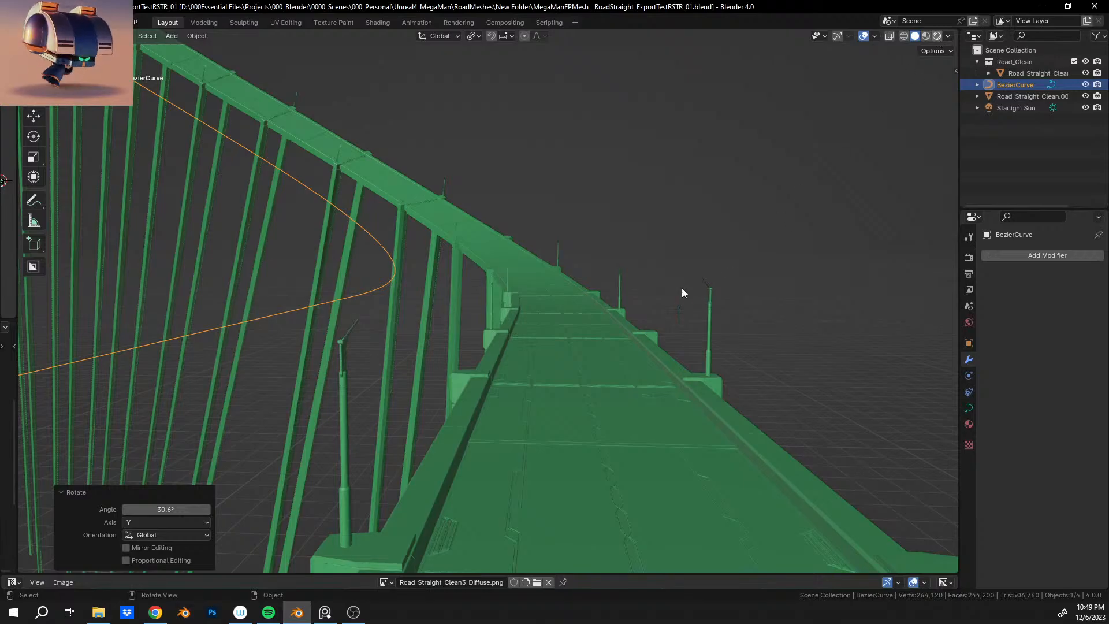
mouse_move(566, 345)
middle_mouse_down()
mouse_move(496, 327)
mouse_move(550, 355)
mouse_move(574, 346)
middle_mouse_up()
middle_click_drag(508, 281, 493, 325, "shift")
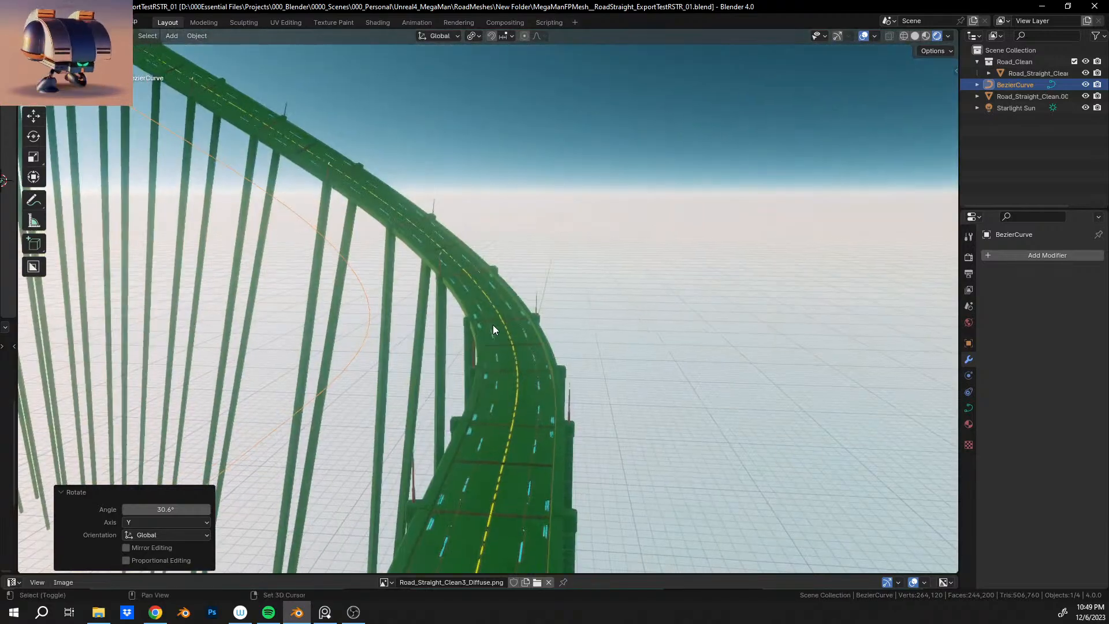
scroll(496, 324, "up", 6)
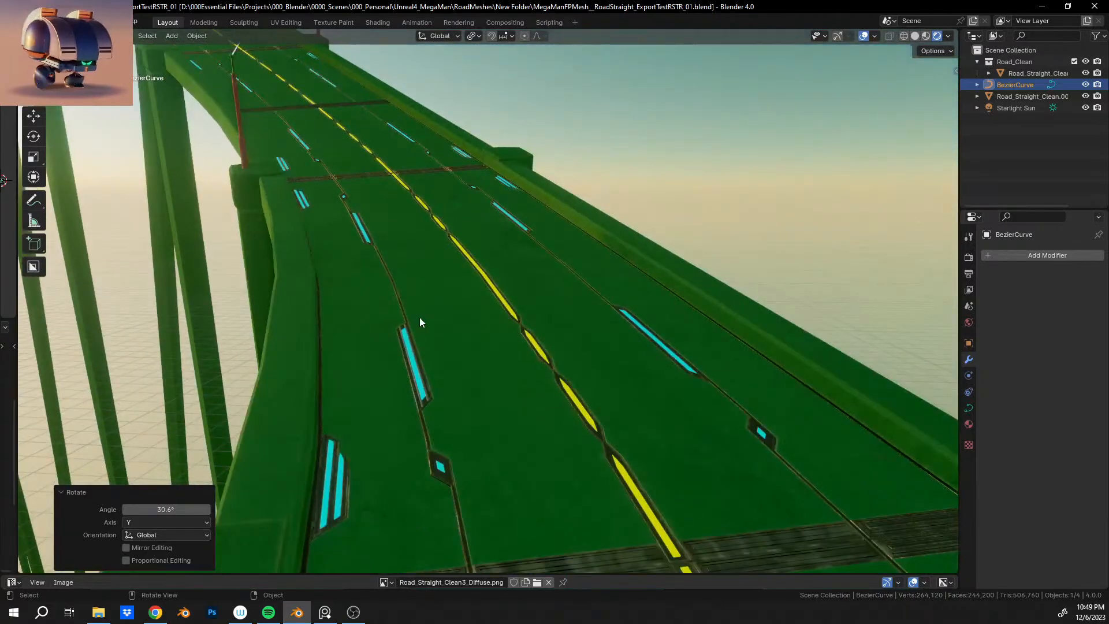
middle_click_drag(420, 317, 470, 349)
scroll(417, 296, "up", 4)
middle_click_drag(417, 297, 363, 278)
middle_click_drag(401, 211, 483, 413, "shift")
scroll(476, 356, "up", 4)
mouse_move(448, 349)
middle_mouse_down()
mouse_move(476, 355)
mouse_move(495, 429)
mouse_move(467, 408)
mouse_move(484, 343)
mouse_move(459, 366)
middle_mouse_up()
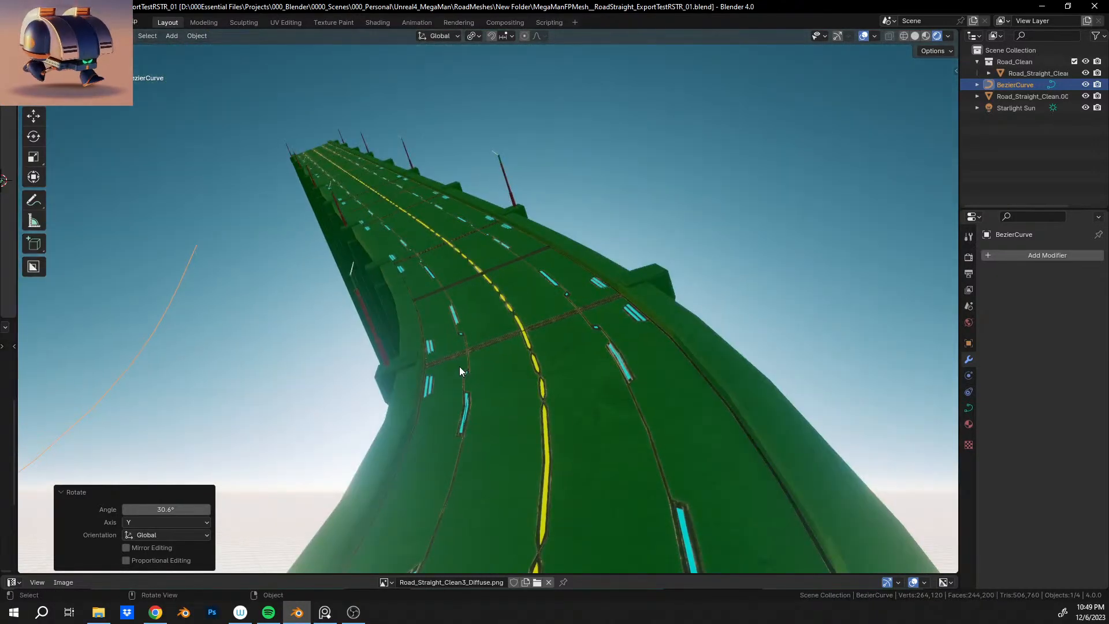
scroll(457, 369, "up", 4)
middle_click_drag(441, 258, 535, 234)
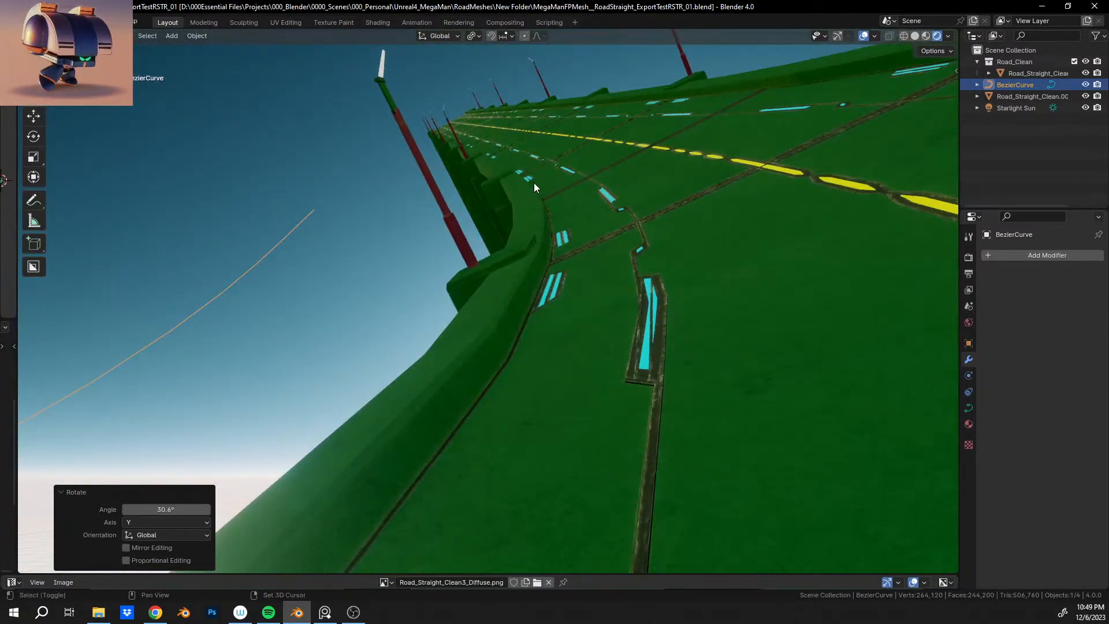
middle_click_drag(534, 183, 422, 185)
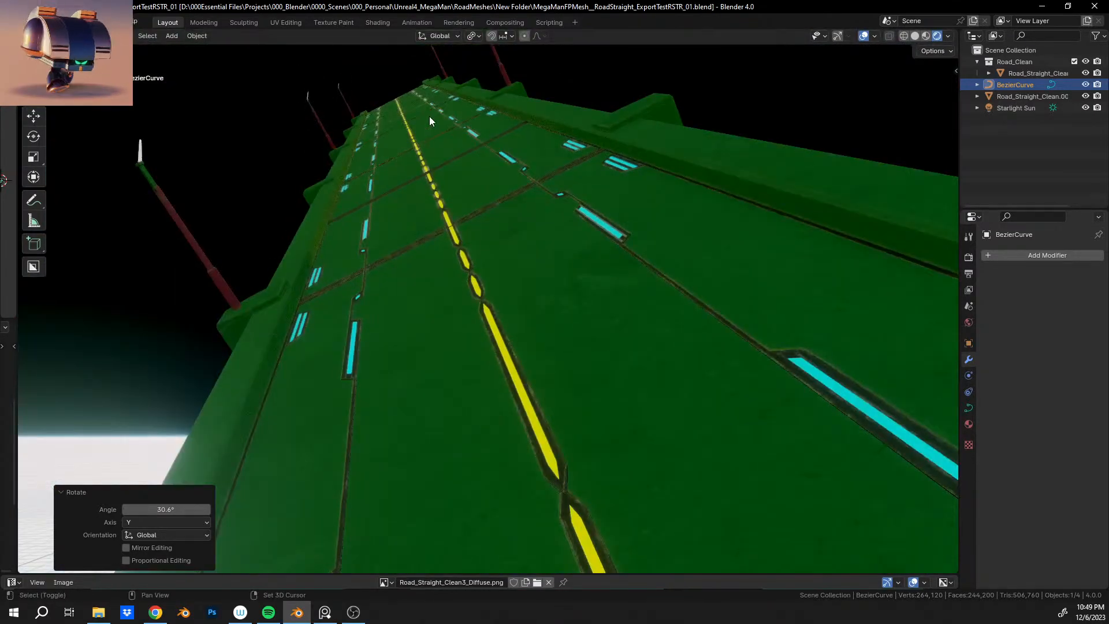
middle_click_drag(412, 114, 575, 391)
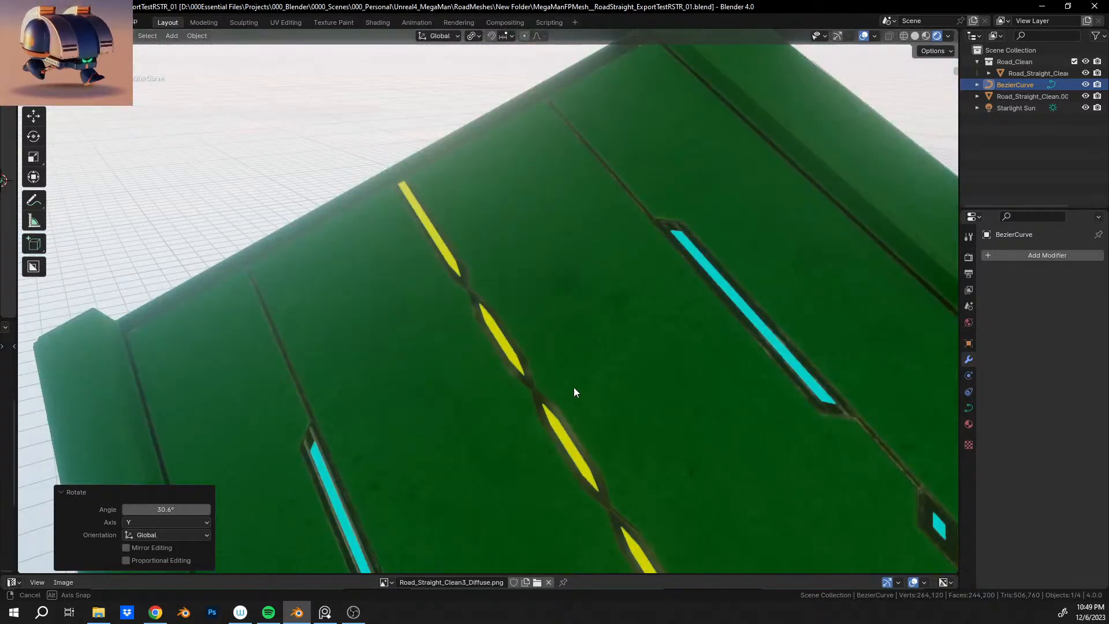
Review the banked road's overall shape from several angles, first rendered and then as a wireframe.
scroll(574, 397, "down", 5)
scroll(574, 397, "down", 2)
middle_click_drag(607, 493, 491, 98, "shift")
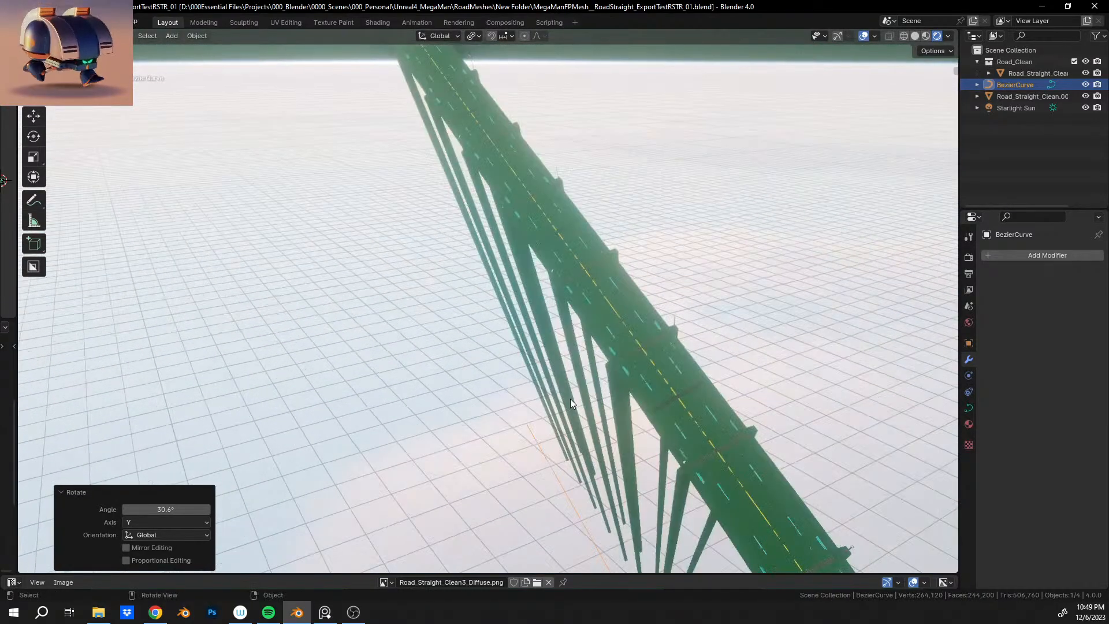
scroll(572, 404, "down", 6)
middle_click_drag(578, 455, 610, 311, "shift")
scroll(557, 273, "up", 3)
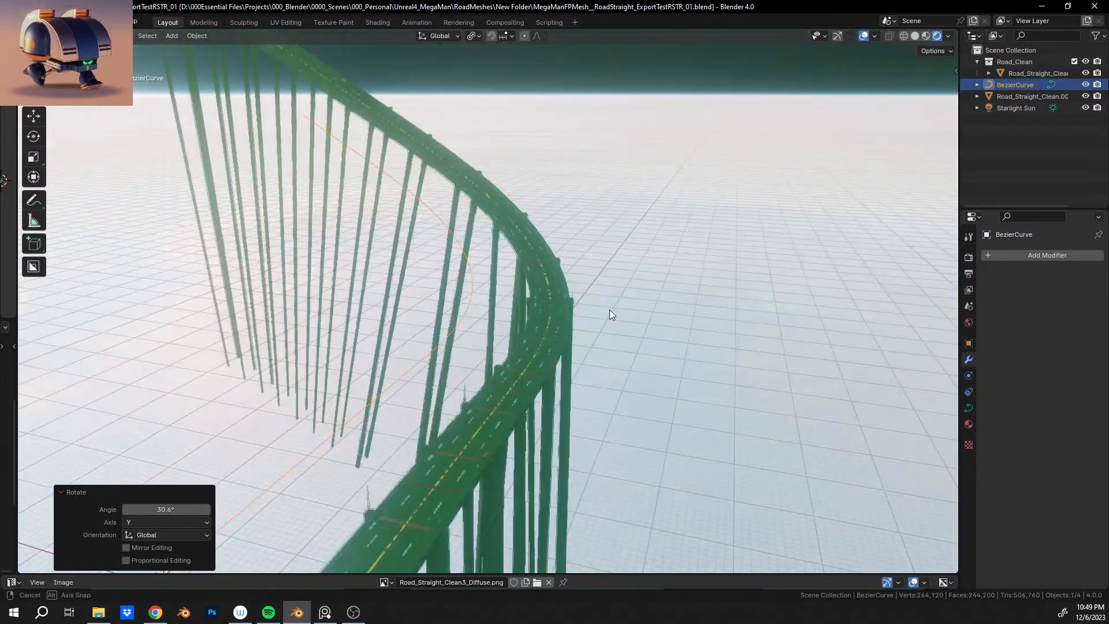
middle_click_drag(559, 365, 564, 259)
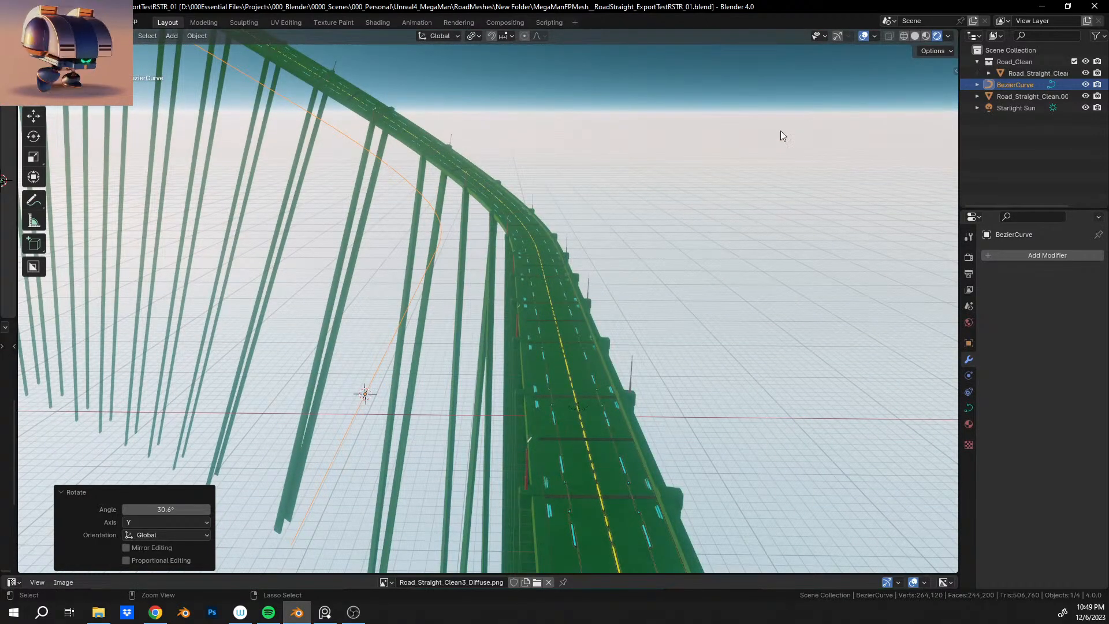
left_click(904, 36)
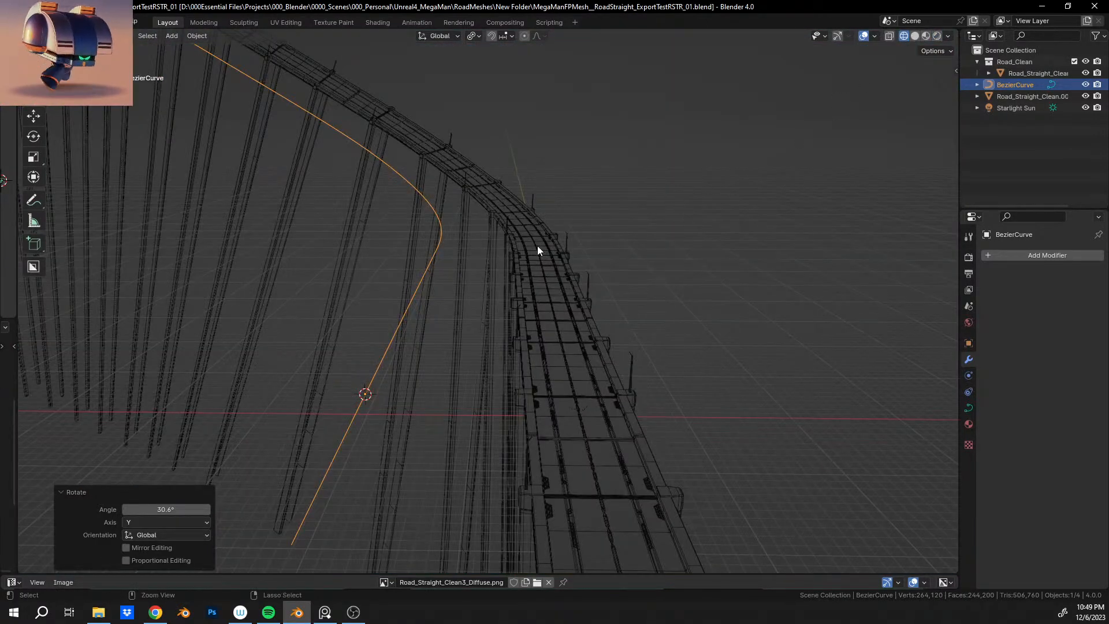
In solid shading, remove the Bezier curve's banking and rotate it about 16.3° around the global X axis.
left_click(916, 36)
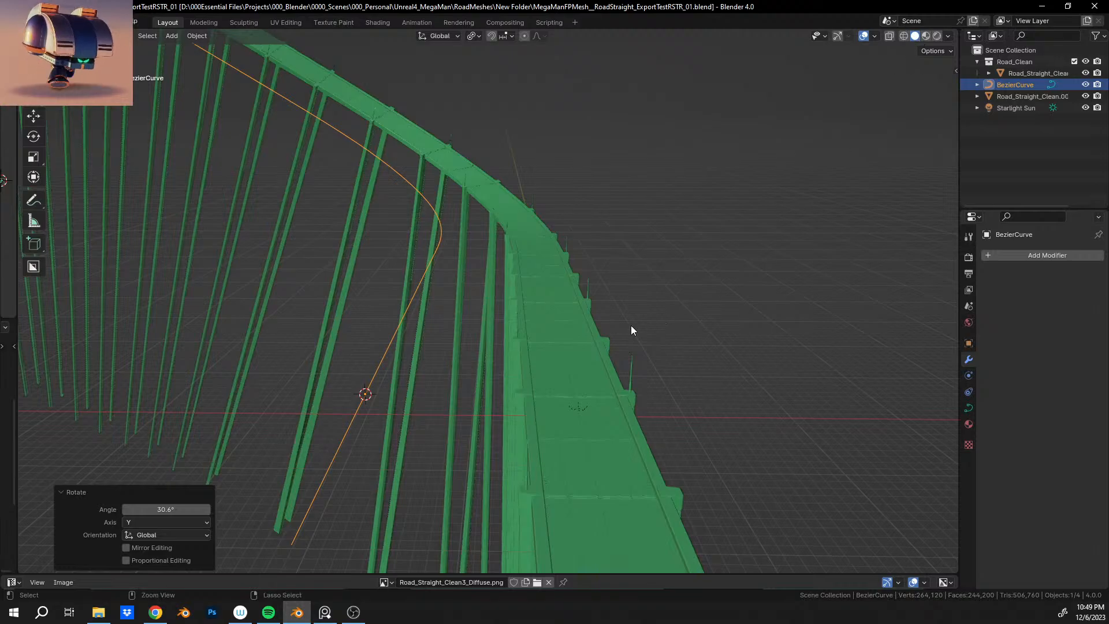
middle_click_drag(631, 325, 454, 339)
left_click(567, 369)
left_click(475, 329)
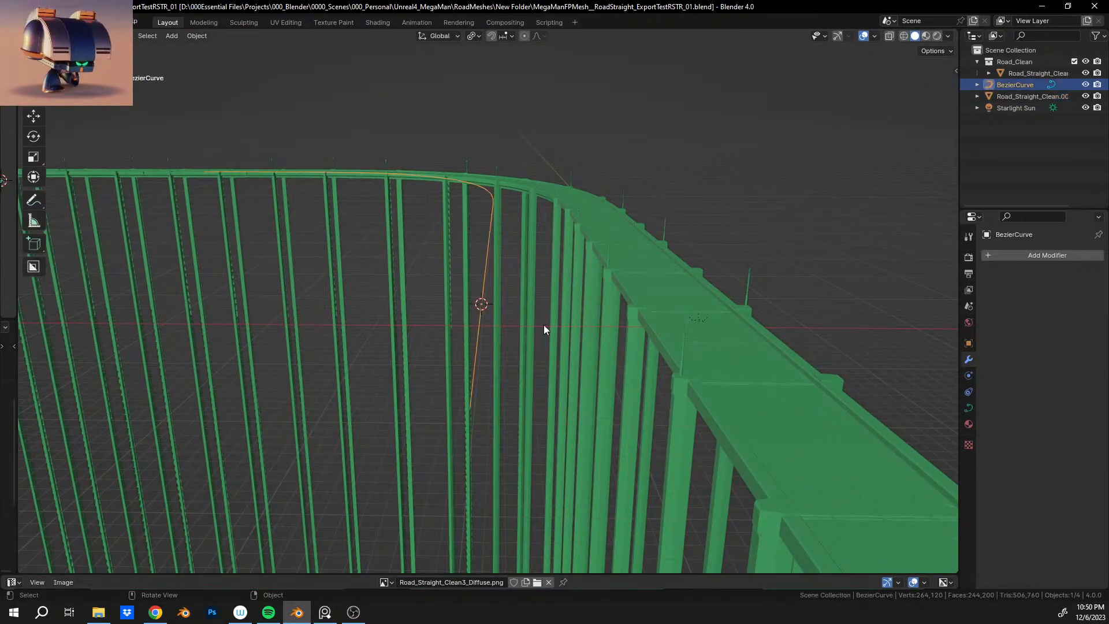
middle_click_drag(543, 326, 553, 288)
key("r")
key("x")
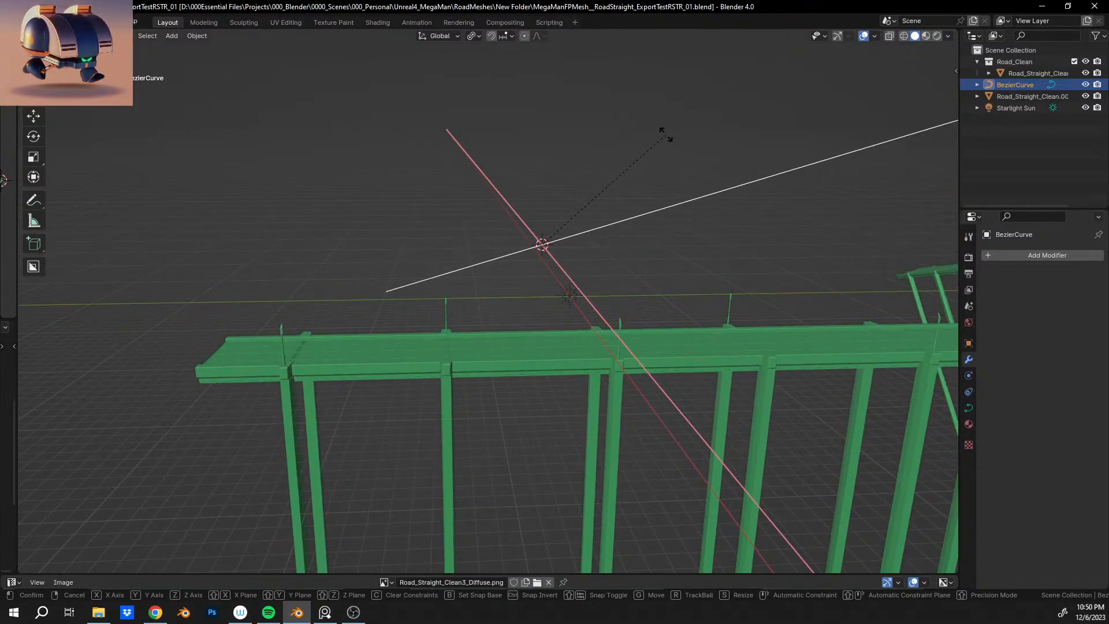
middle_click_drag(660, 148, 466, 368)
Try rotating the Bezier curve much further around the X axis, and undo the X rotations.
key("r")
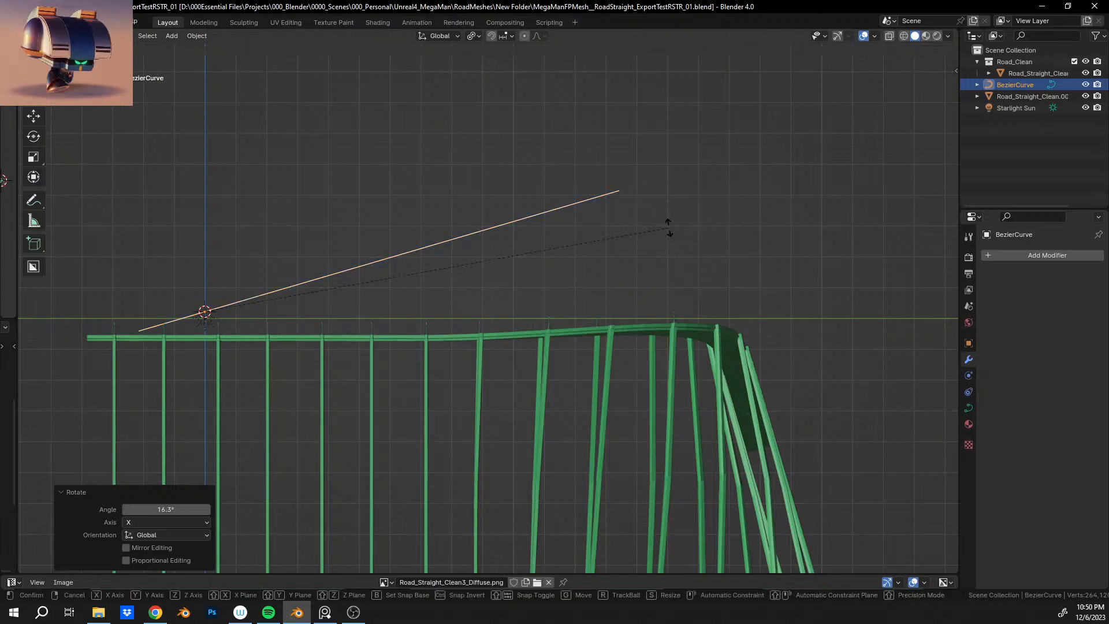
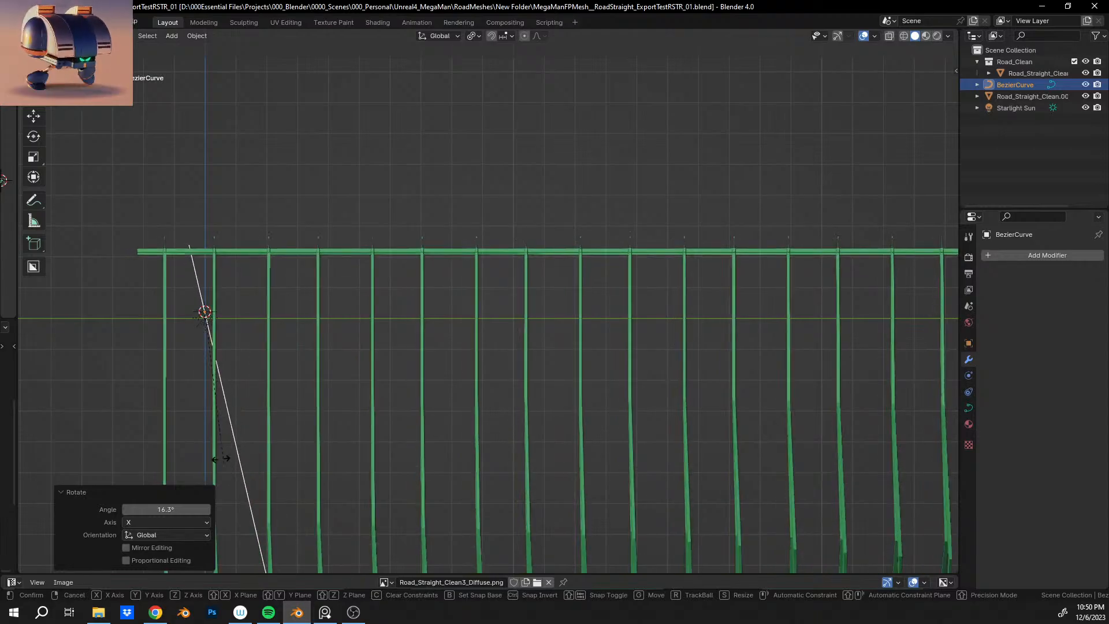
left_click(214, 449)
middle_click_drag(469, 305, 517, 299)
key("ctrl+z")
key("ctrl+shift+z")
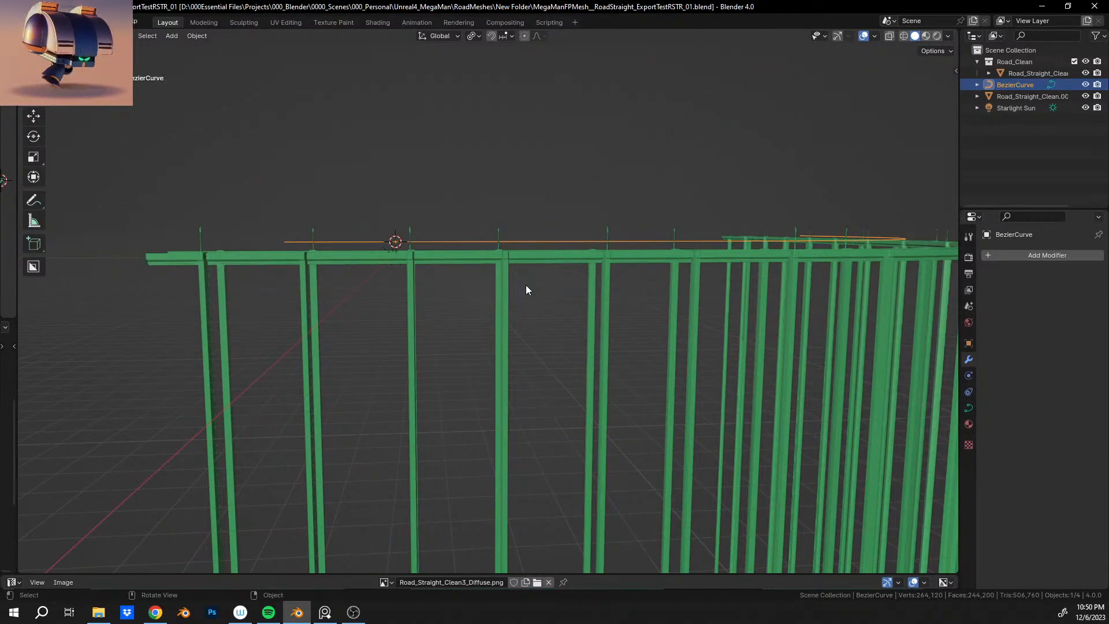
Rotate the Bezier curve 90° around the global Y axis and view the road's bend from the side.
middle_click_drag(525, 268, 653, 299)
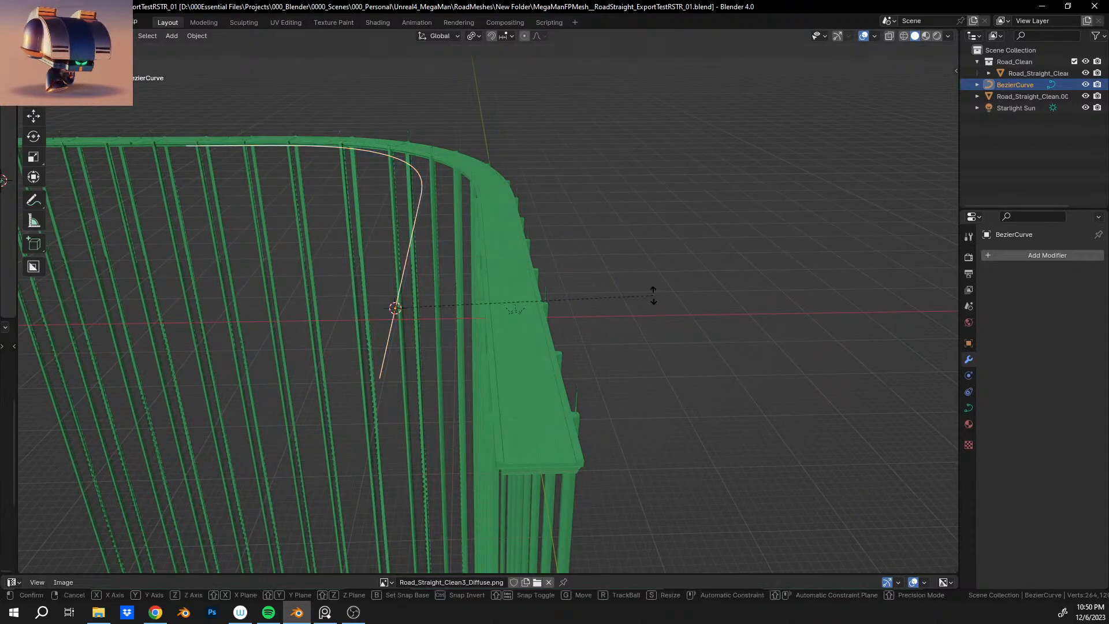
type("90")
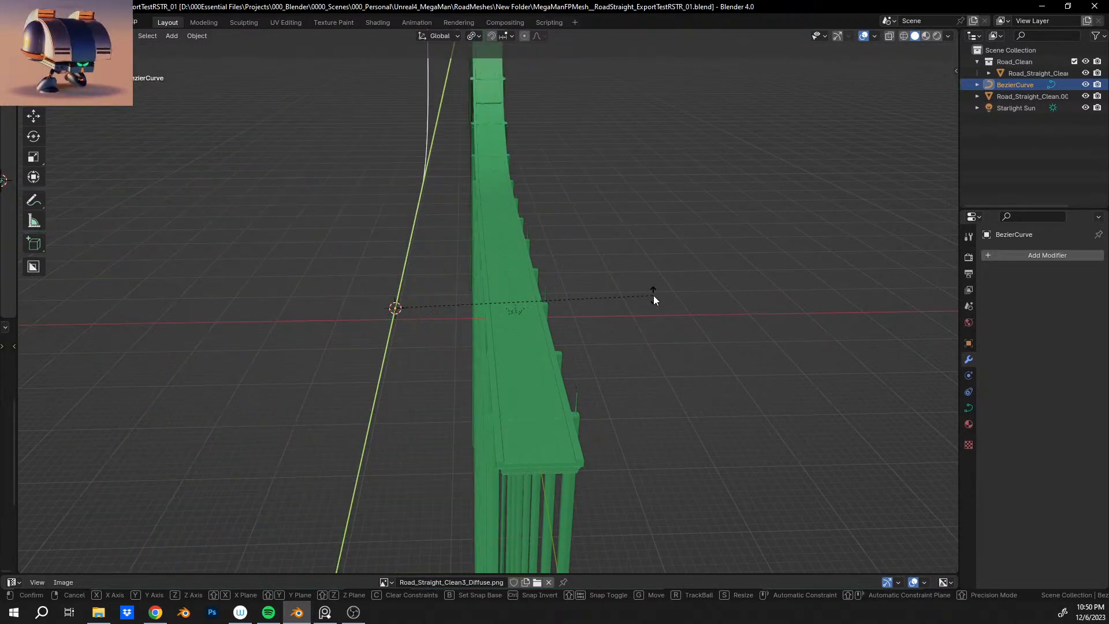
middle_click_drag(500, 256, 555, 239)
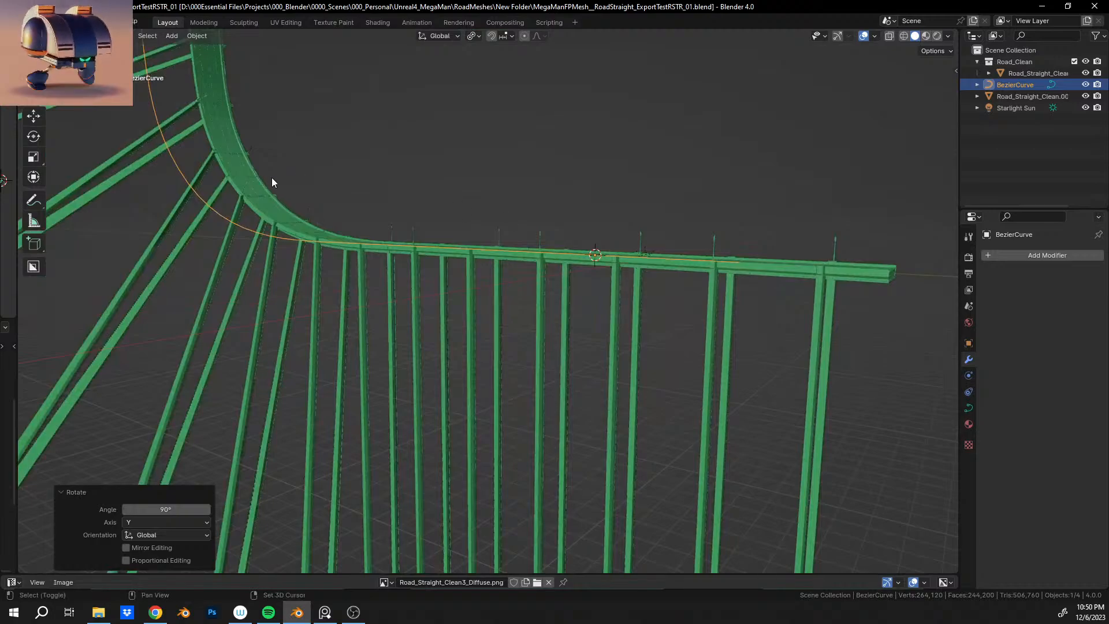
middle_click_drag(272, 182, 421, 248)
scroll(432, 271, "up", 2)
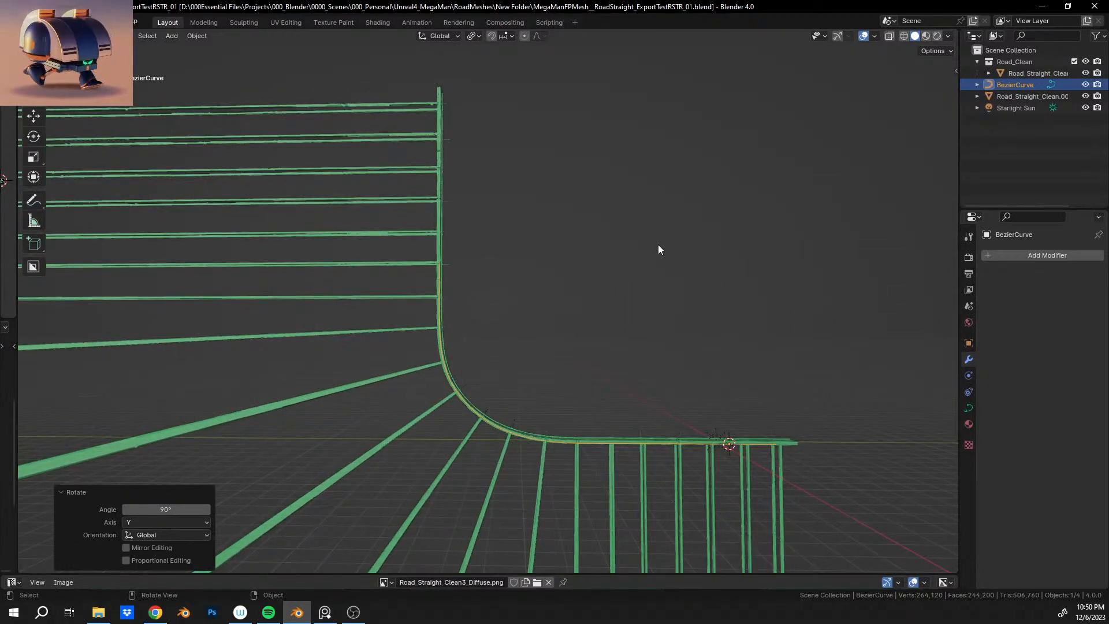
Try rotating the upright Bezier curve 45° and instead -45° around the global X axis, and undo the rotation.
key("r")
type("x")
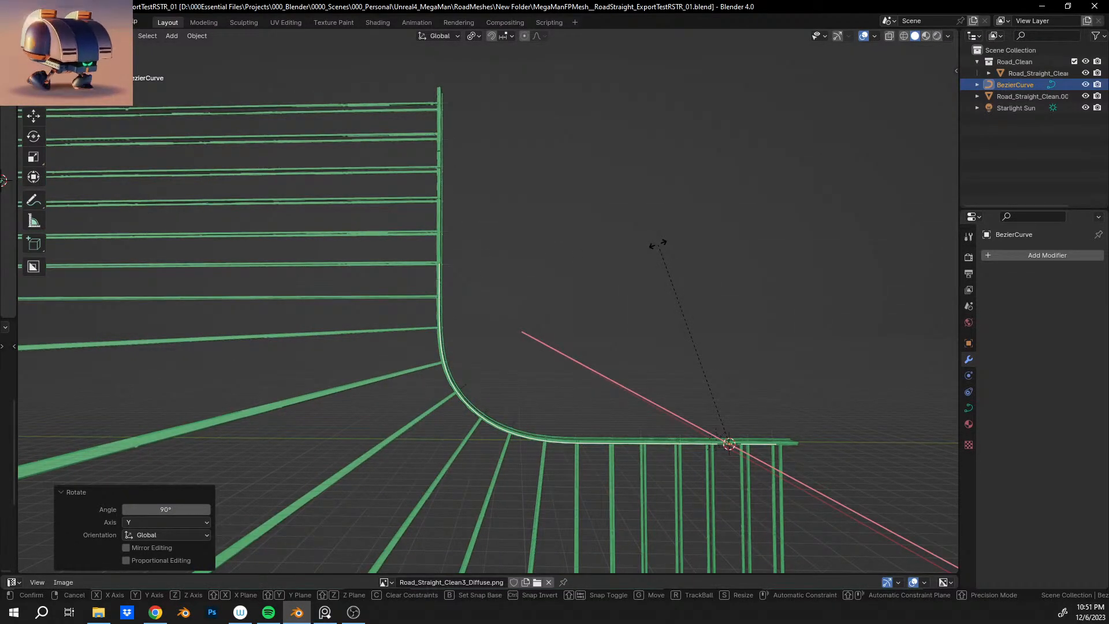
type("45")
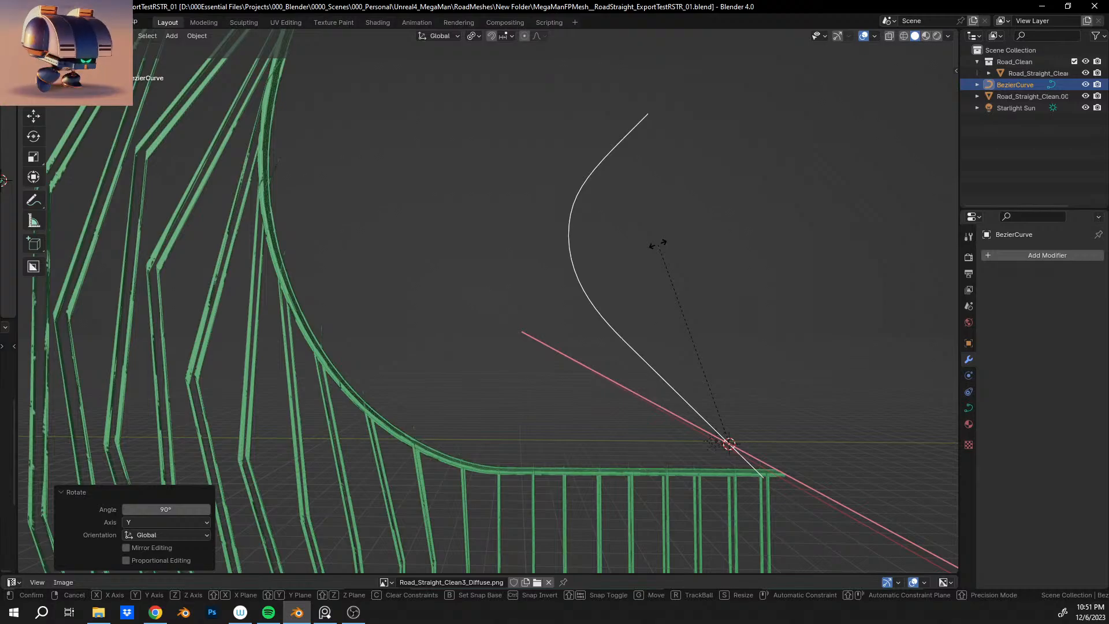
key("BackSpace")
key("BackSpace")
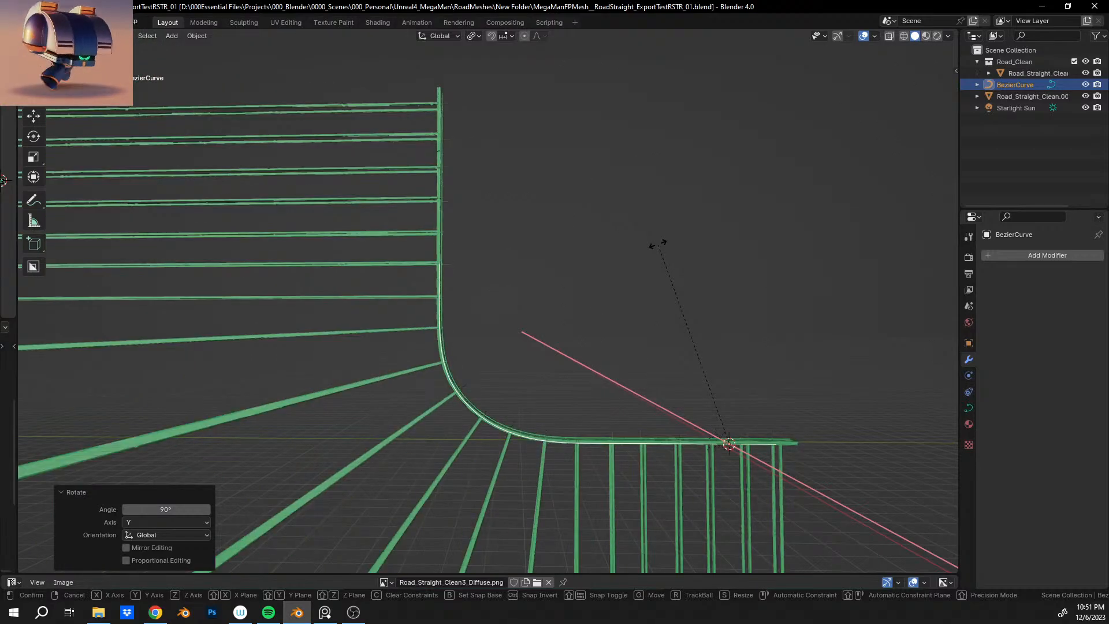
type("-45")
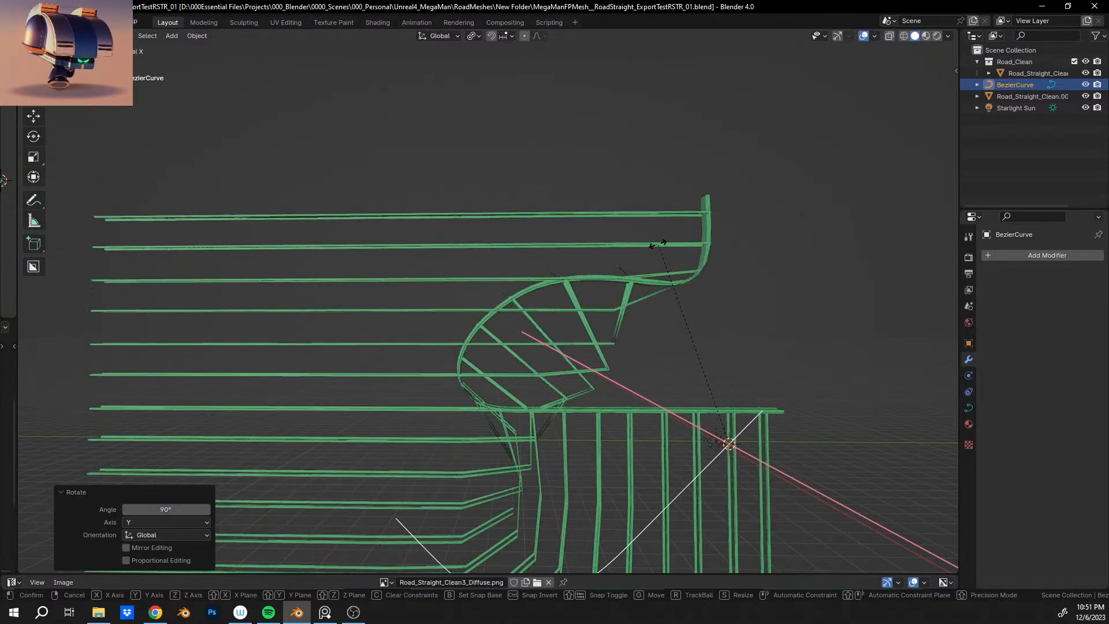
key("Return")
middle_click_drag(658, 244, 609, 290)
scroll(551, 284, "up", 3)
scroll(563, 331, "down", 8)
key("ctrl+z")
Follow the road's upward bend in solid shading, and along its lane markings in rendered shading.
scroll(623, 366, "up", 1)
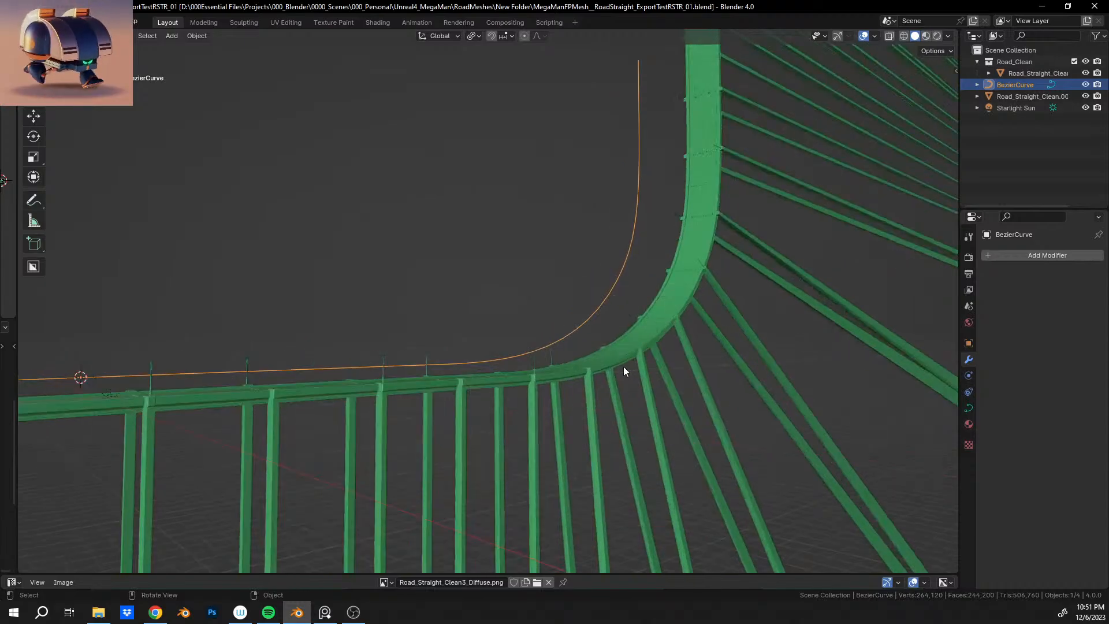
middle_click_drag(623, 367, 690, 407)
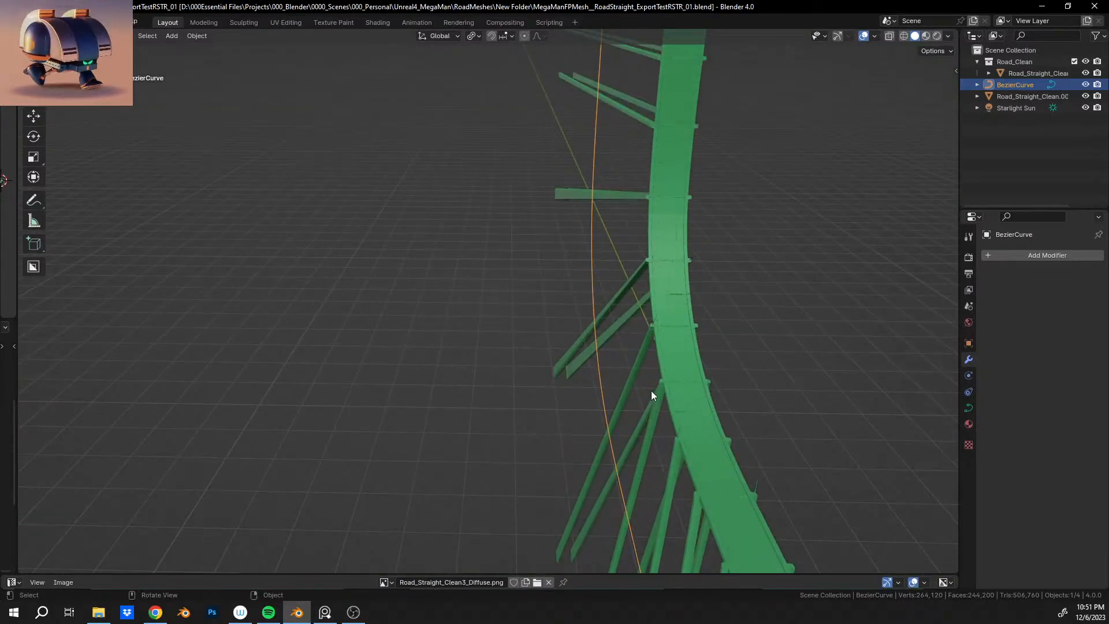
middle_click_drag(622, 359, 504, 133)
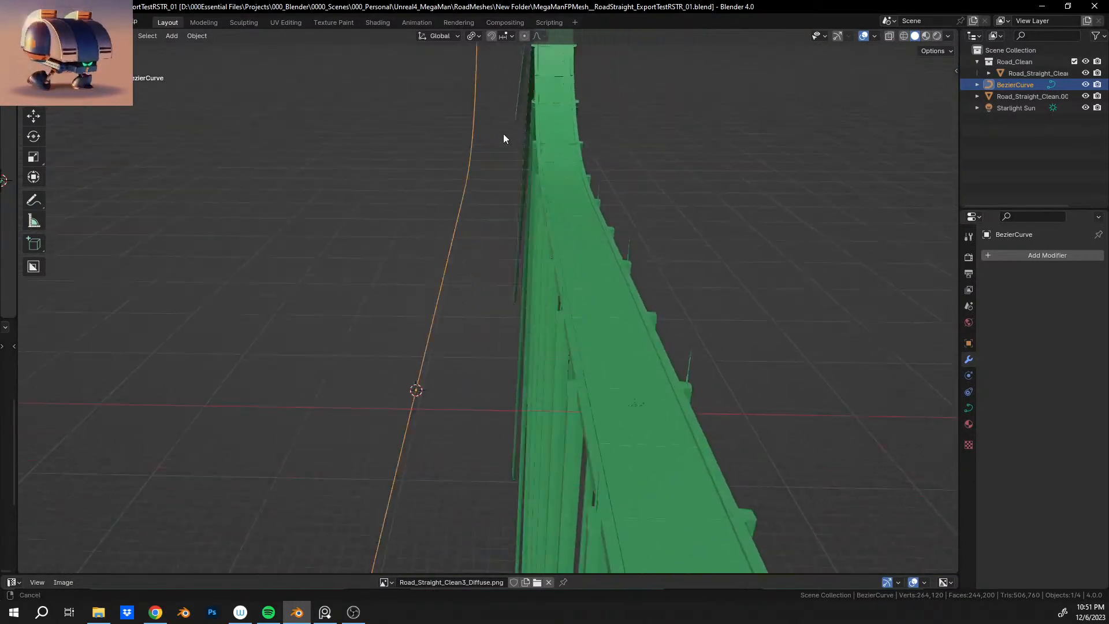
middle_click_drag(593, 280, 525, 328)
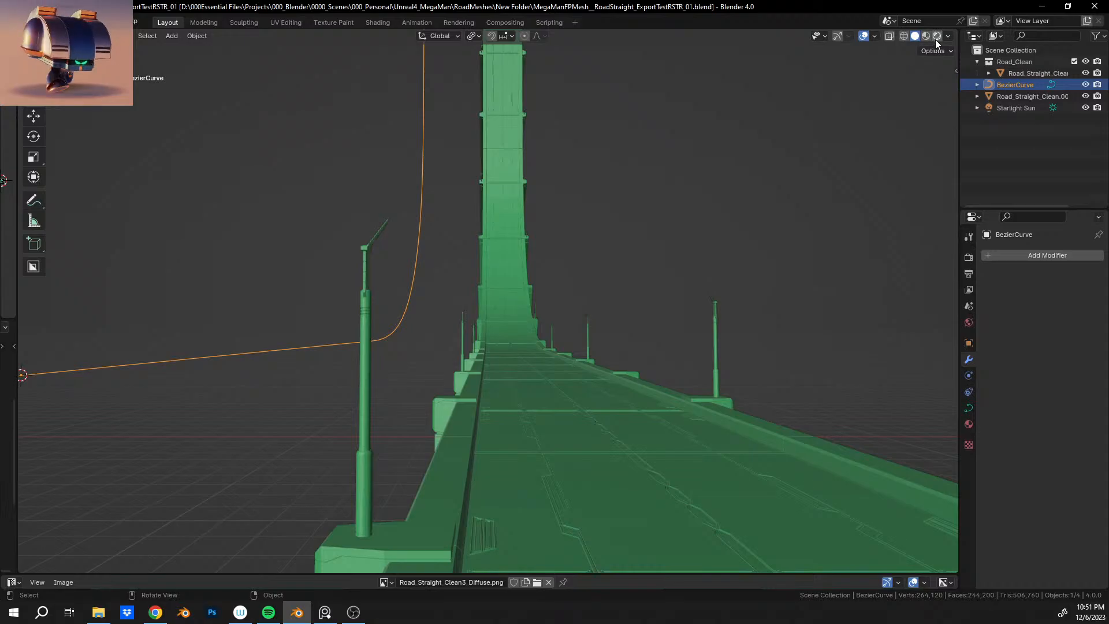
key("z")
middle_click_drag(524, 271, 484, 311, "shift")
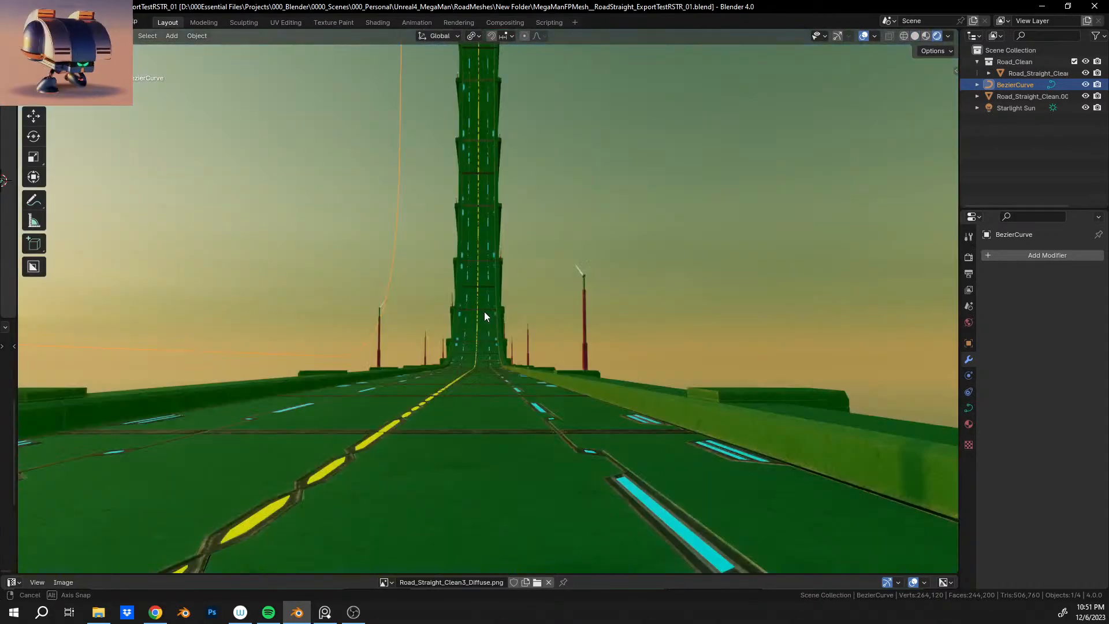
middle_click_drag(477, 383, 668, 414)
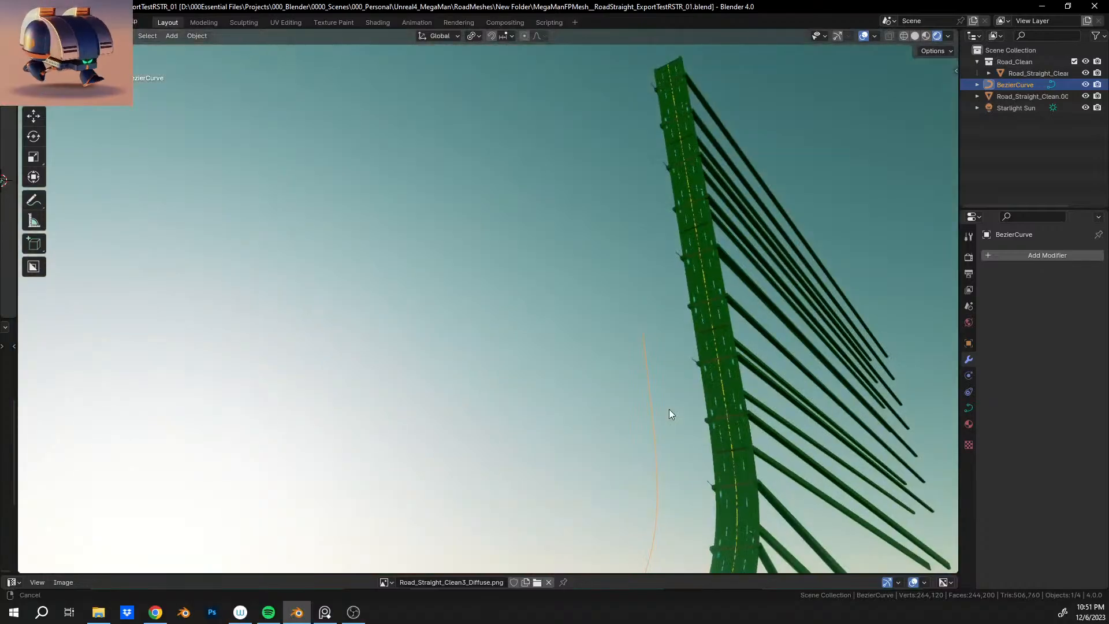
Review the vertically bending road's overall shape and support pillars from the side and several other angles in rendered shading.
middle_click_drag(704, 277, 664, 235)
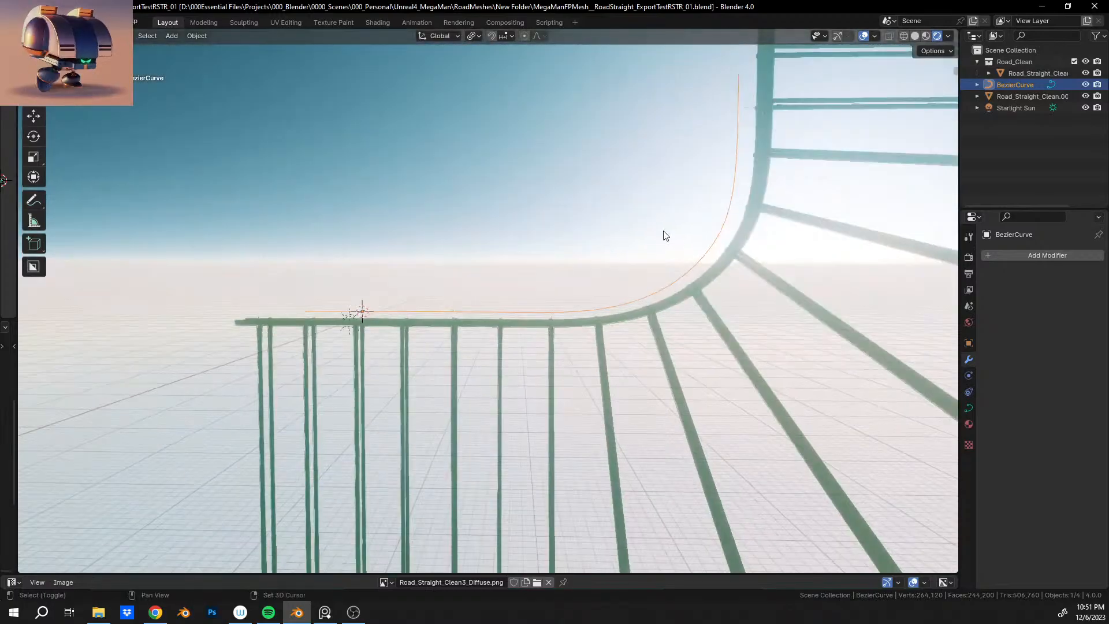
scroll(477, 334, "up", 5)
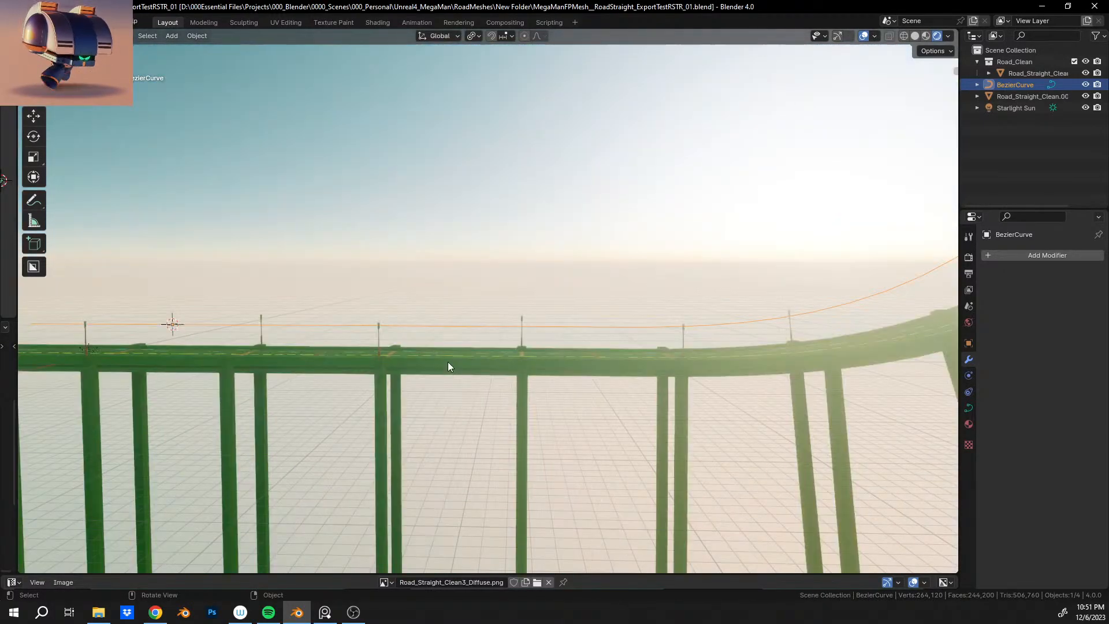
middle_click_drag(458, 381, 542, 387)
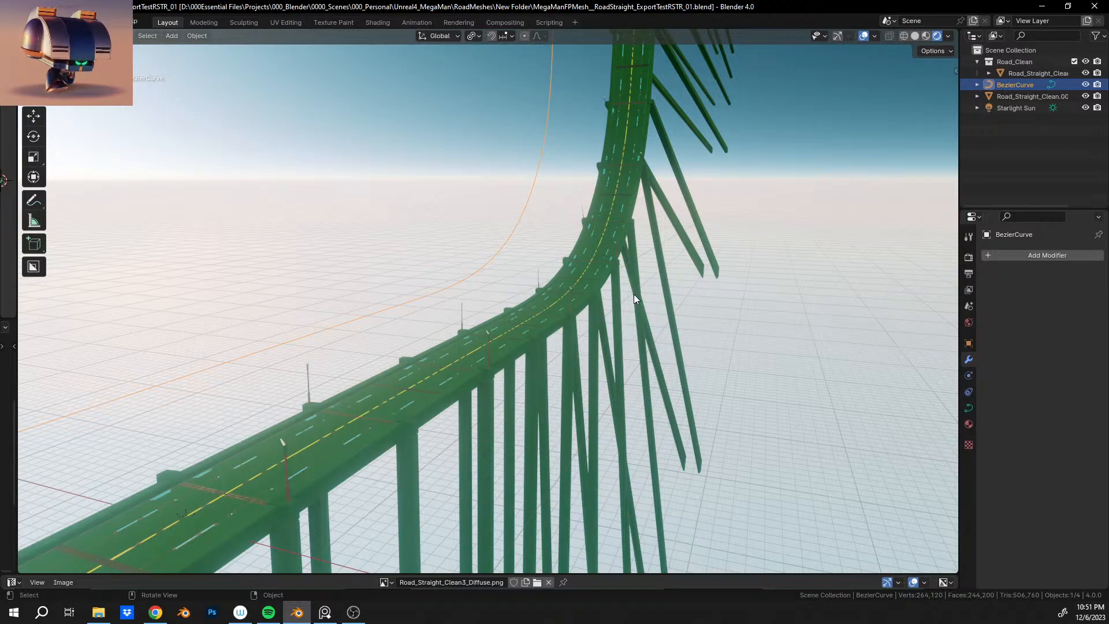
scroll(609, 264, "down", 4)
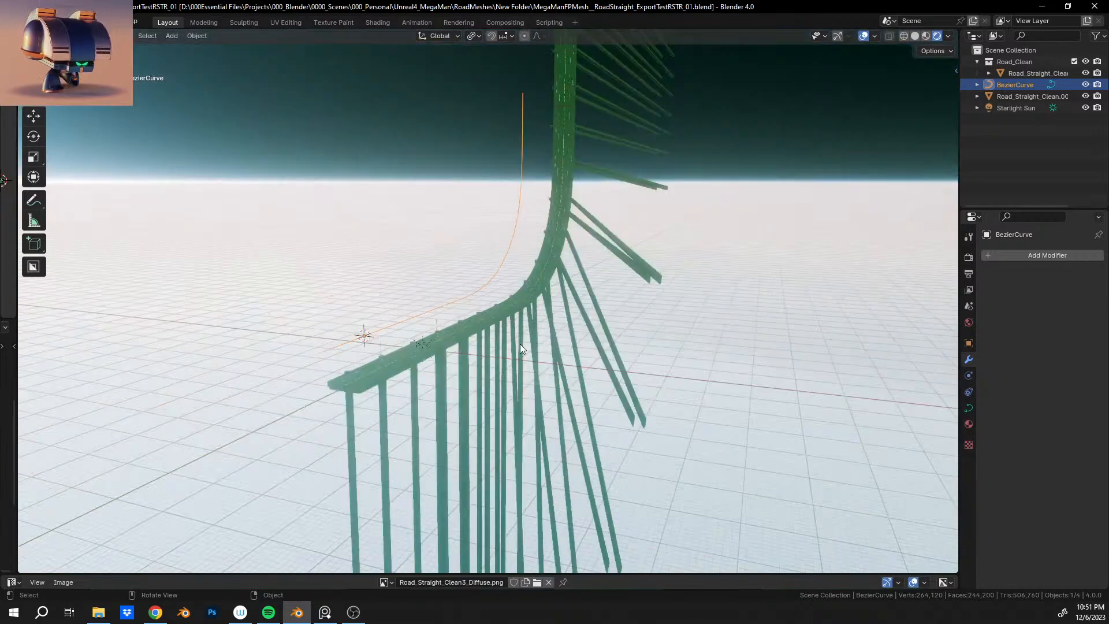
middle_click_drag(520, 344, 511, 310, "shift")
scroll(511, 310, "up", 1)
scroll(510, 310, "up", 1)
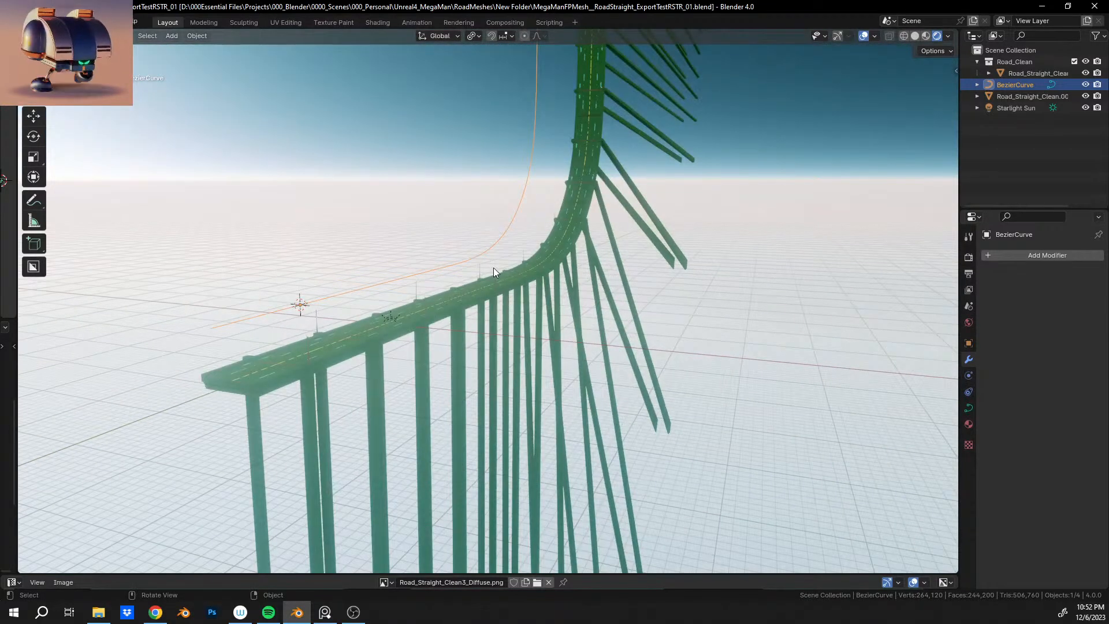
scroll(512, 264, "down", 1)
scroll(514, 266, "up", 4)
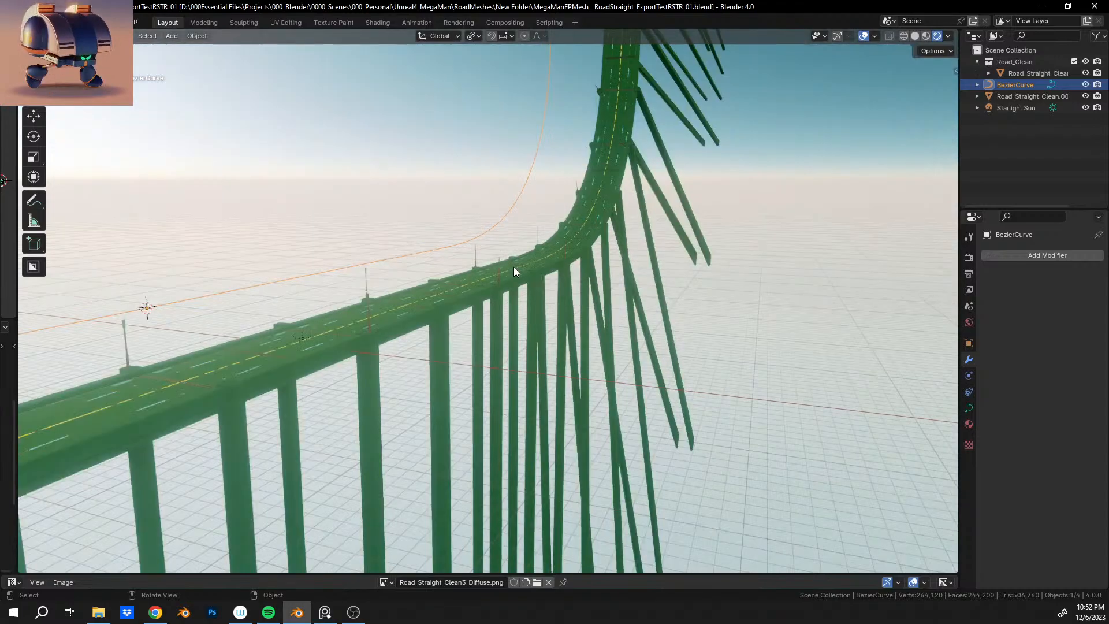
middle_click_drag(605, 193, 589, 340)
middle_click_drag(532, 369, 427, 364)
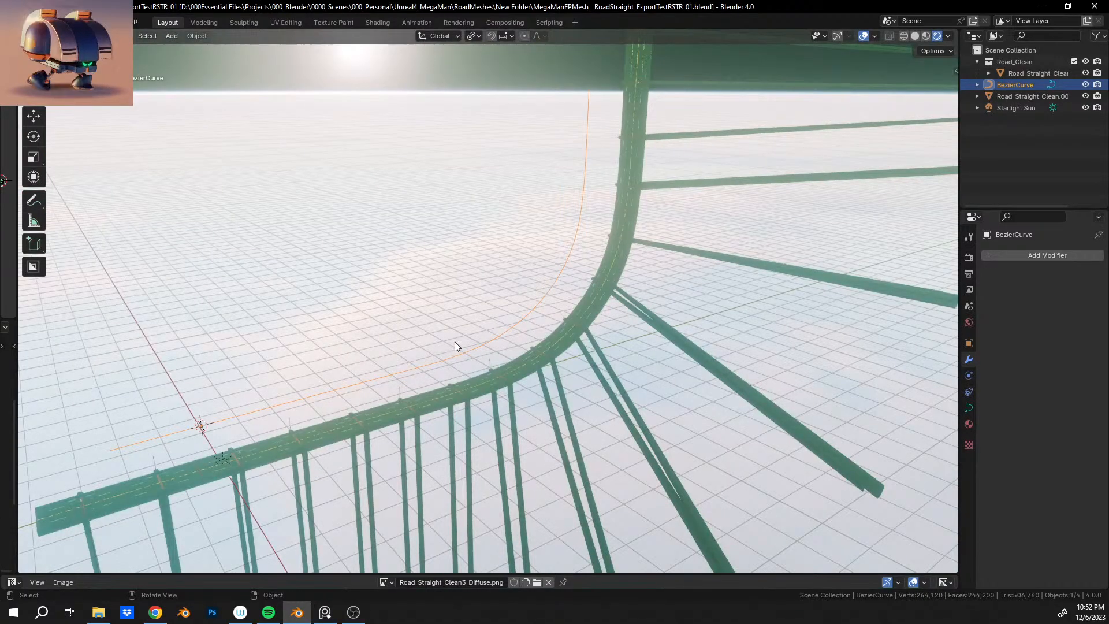
Undo the 90° Y rotation of the Bezier curve and frame the whole road from above.
key("ctrl+z")
key("ctrl+z")
middle_click_drag(464, 358, 517, 370)
middle_click_drag(501, 406, 503, 354)
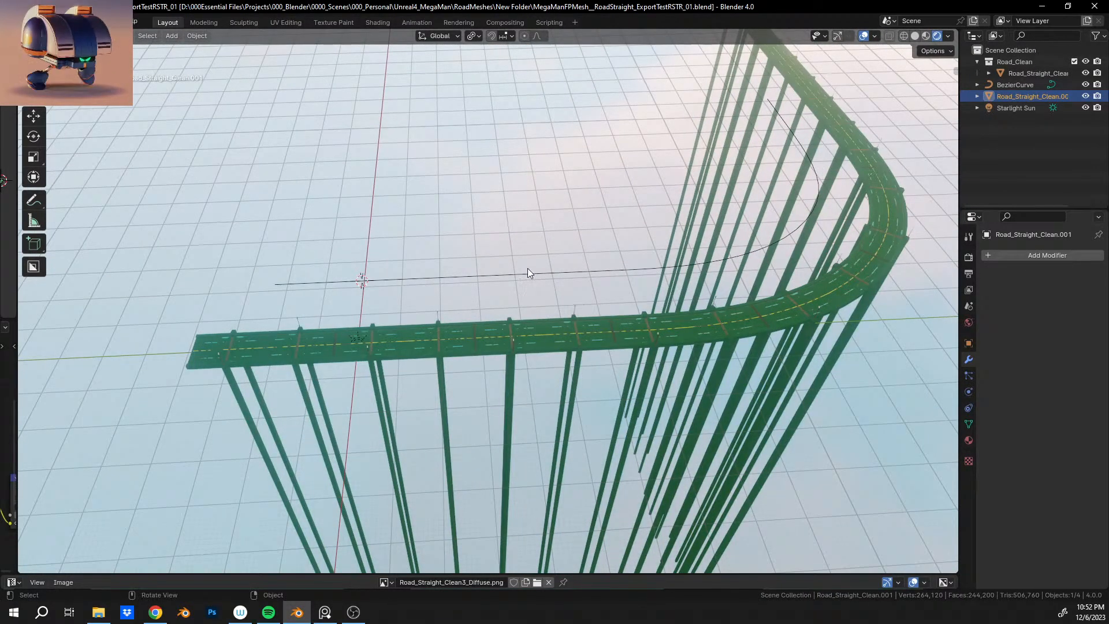
middle_click_drag(468, 247, 522, 354, "shift")
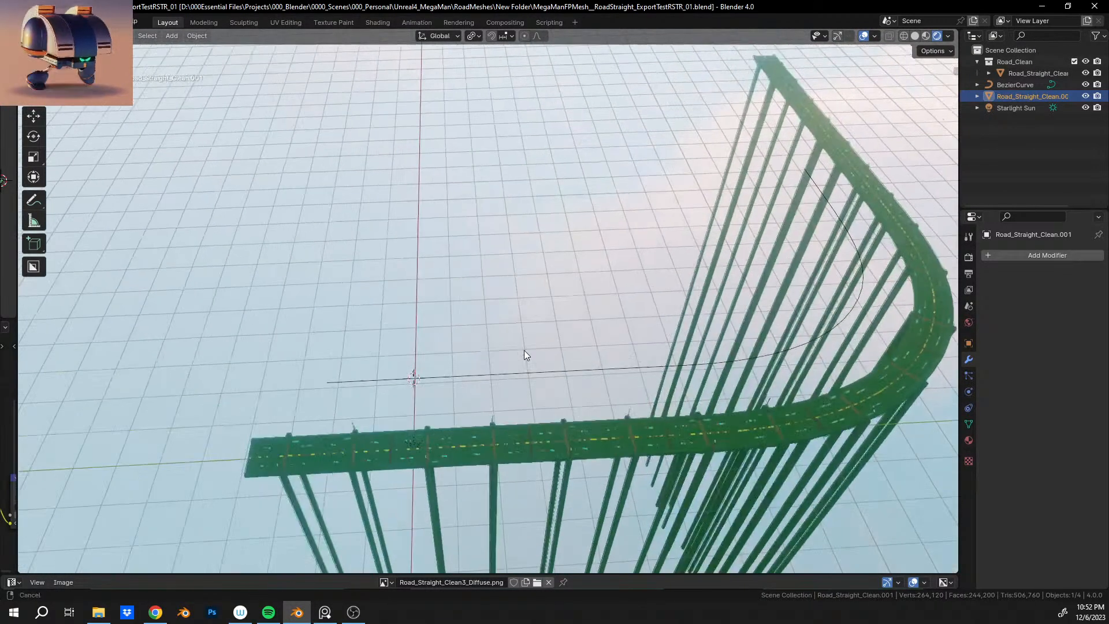
Duplicate the Bezier curve, move the copy about -37.084 m along the global X axis, and view it as a wireframe.
left_click(465, 374)
key("shift+d")
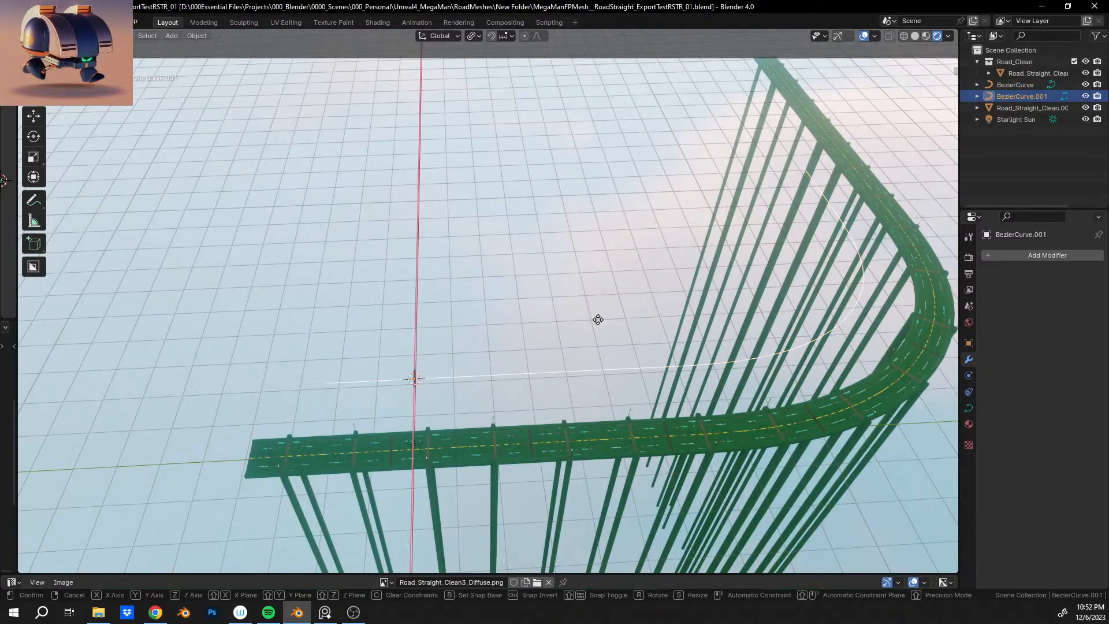
key("x")
left_click(833, 61)
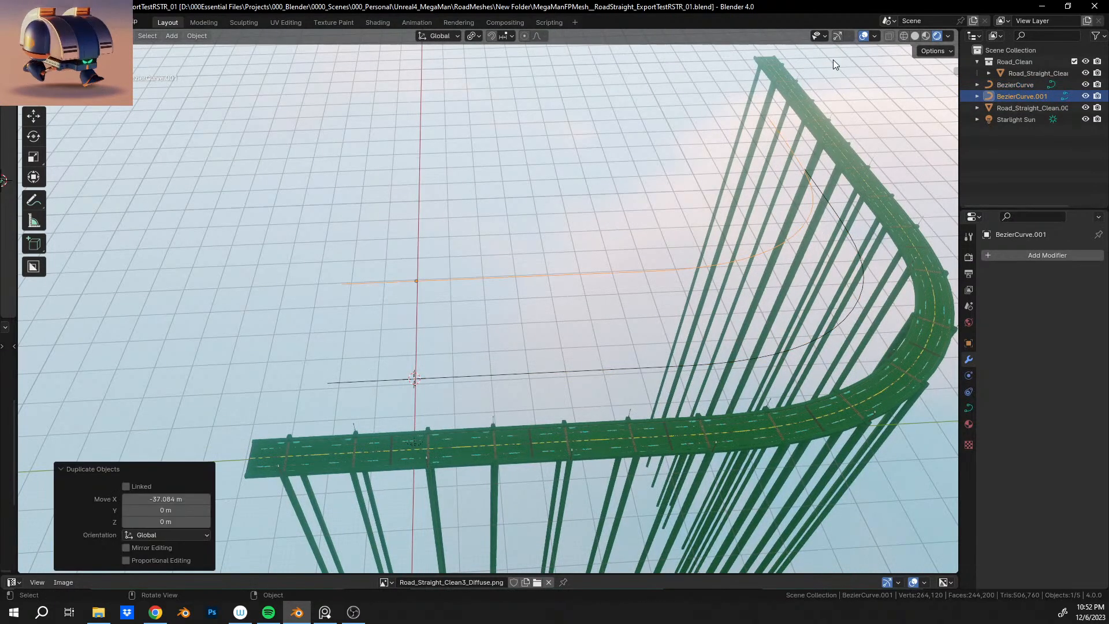
left_click(904, 35)
mouse_move(473, 296)
middle_mouse_down()
mouse_move(439, 305)
mouse_move(513, 277)
middle_mouse_up()
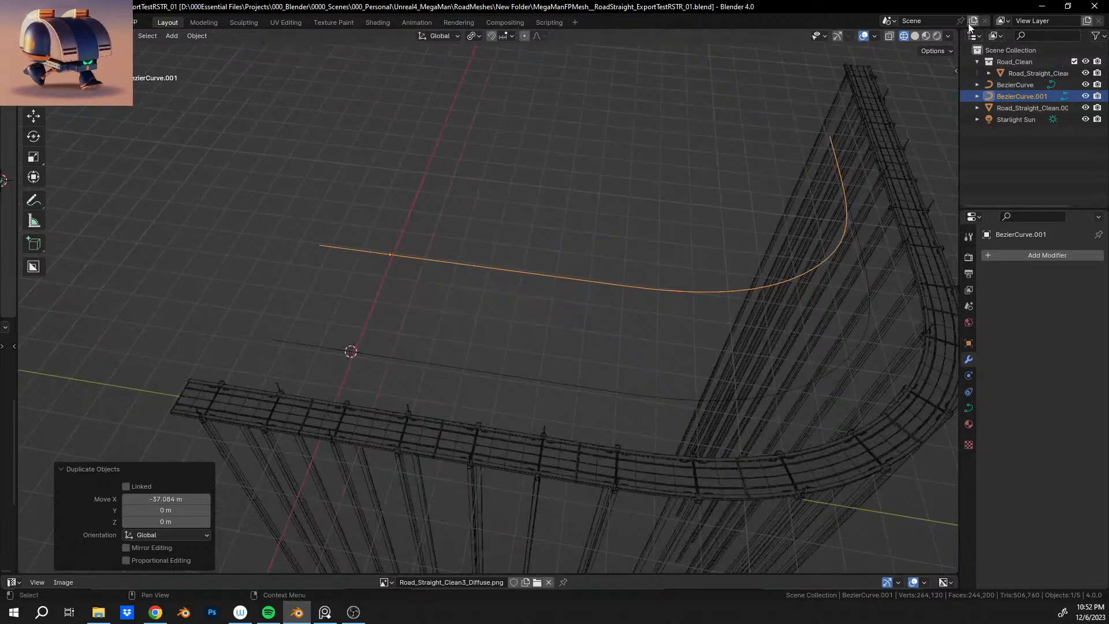
Switch to solid shading and delete the last two control points of the duplicated curve, leaving only its straight section.
left_click(915, 35)
mouse_move(616, 250)
middle_mouse_down()
mouse_move(550, 311)
mouse_move(510, 290)
mouse_move(528, 324)
mouse_move(535, 301)
mouse_move(415, 328)
middle_mouse_up()
key("Tab")
middle_click_drag(561, 316, 466, 292)
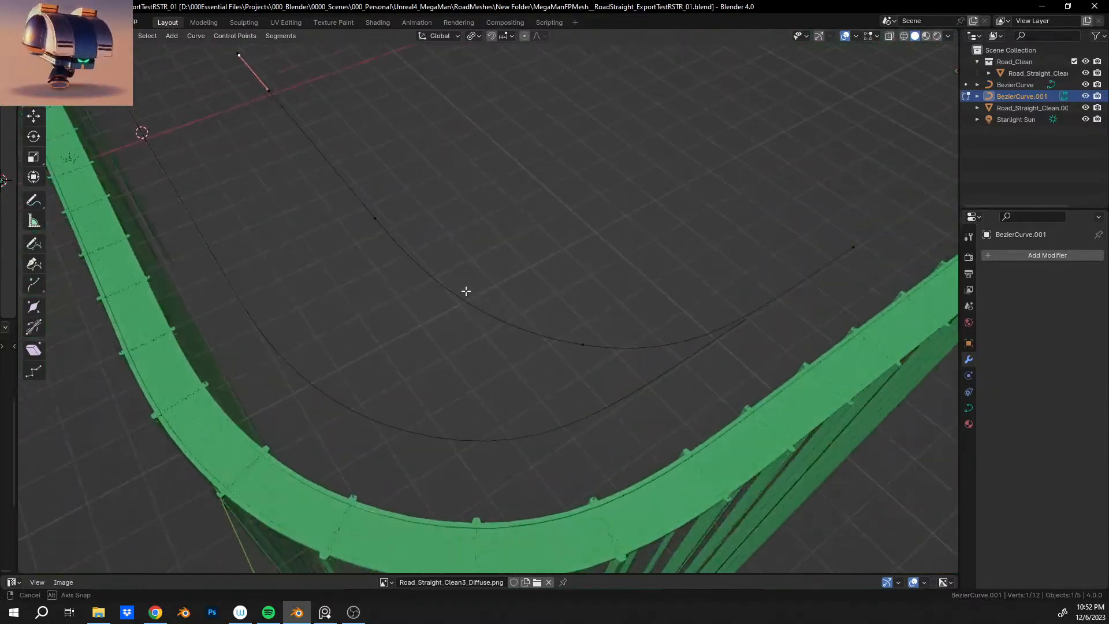
left_click_drag(514, 284, 638, 380)
left_click_drag(743, 196, 849, 286, "shift")
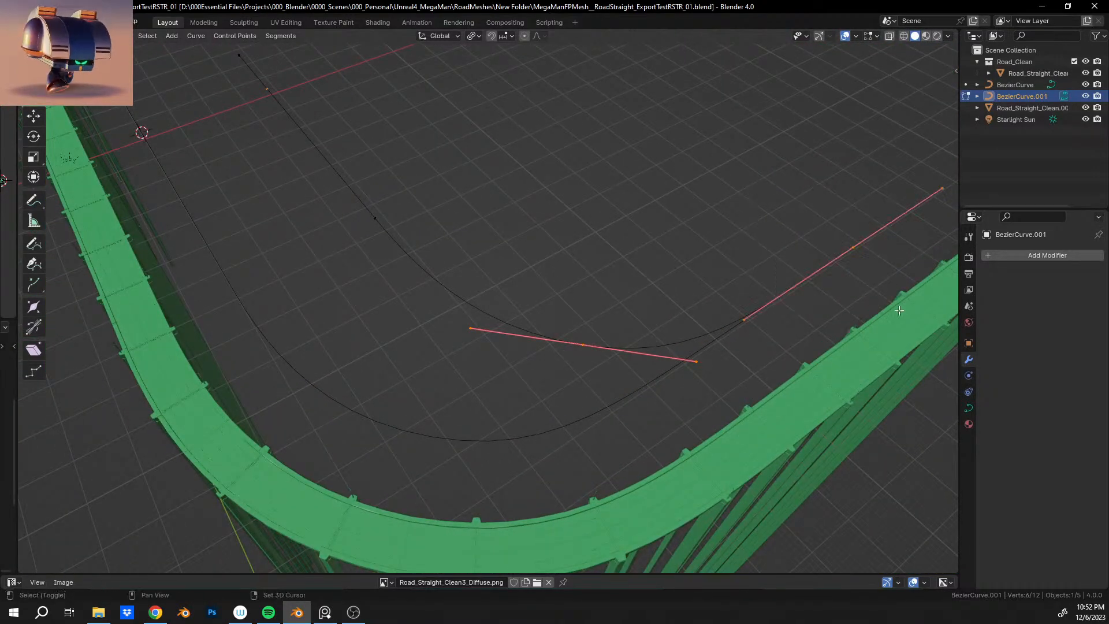
key("x")
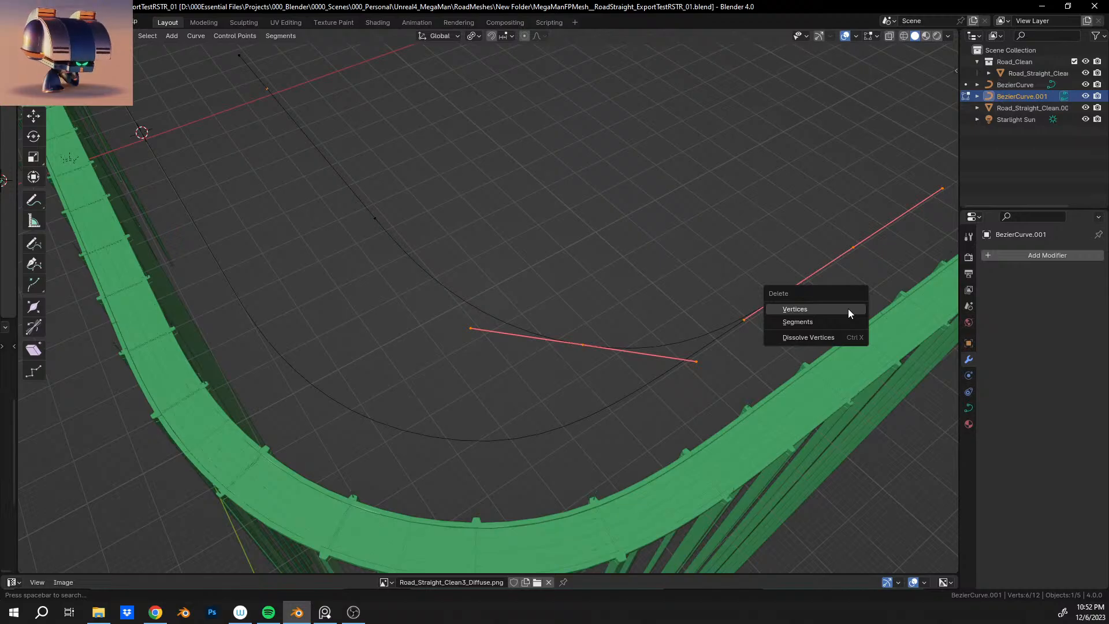
left_click(848, 313)
Select the straight section's end point, and move the whole duplicated curve object -78.81 m along the global Y axis.
left_click(376, 218)
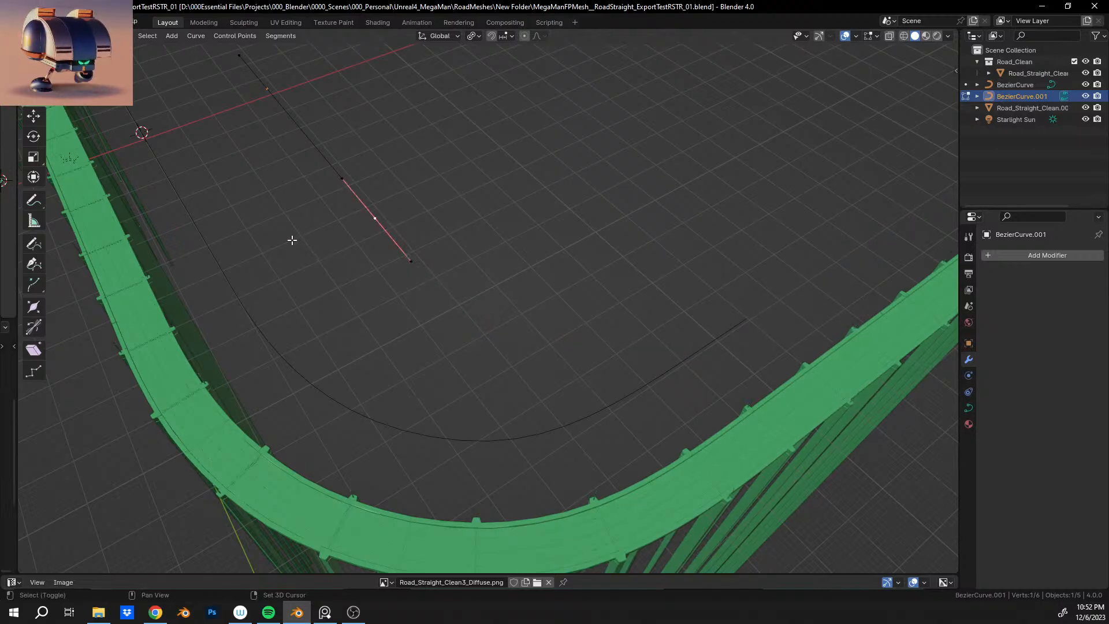
middle_click_drag(293, 240, 542, 414)
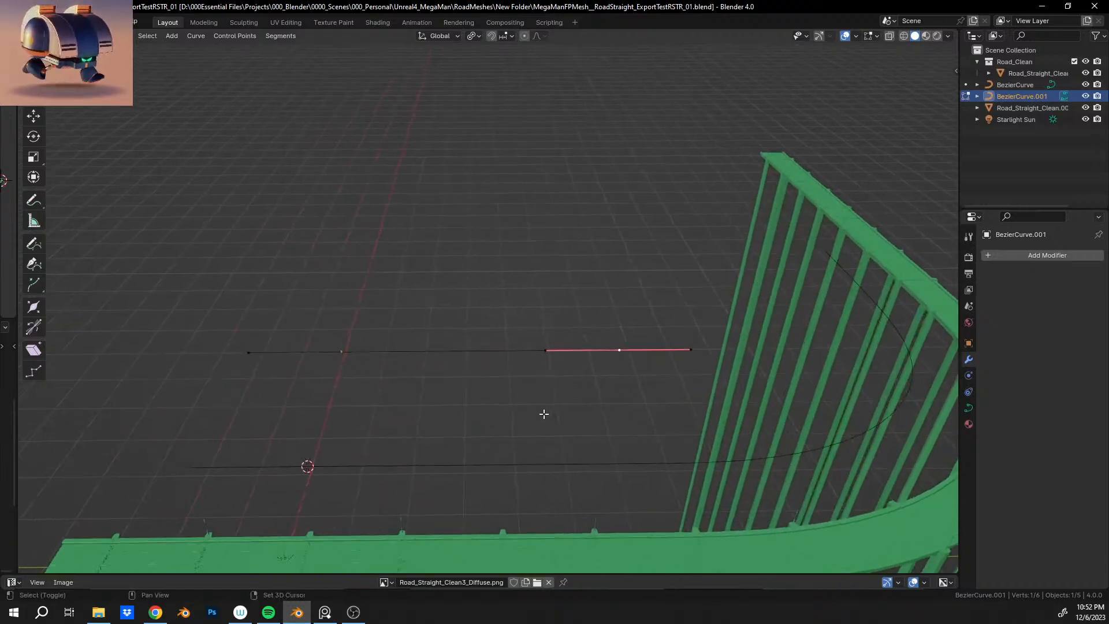
key("Tab")
key("g")
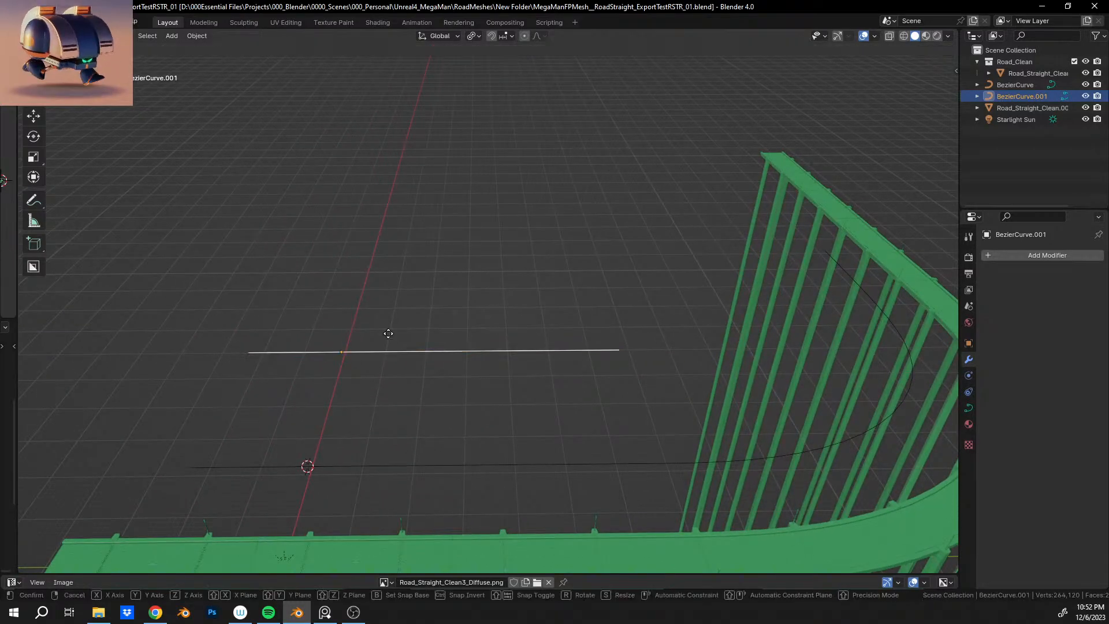
key("x")
key("y")
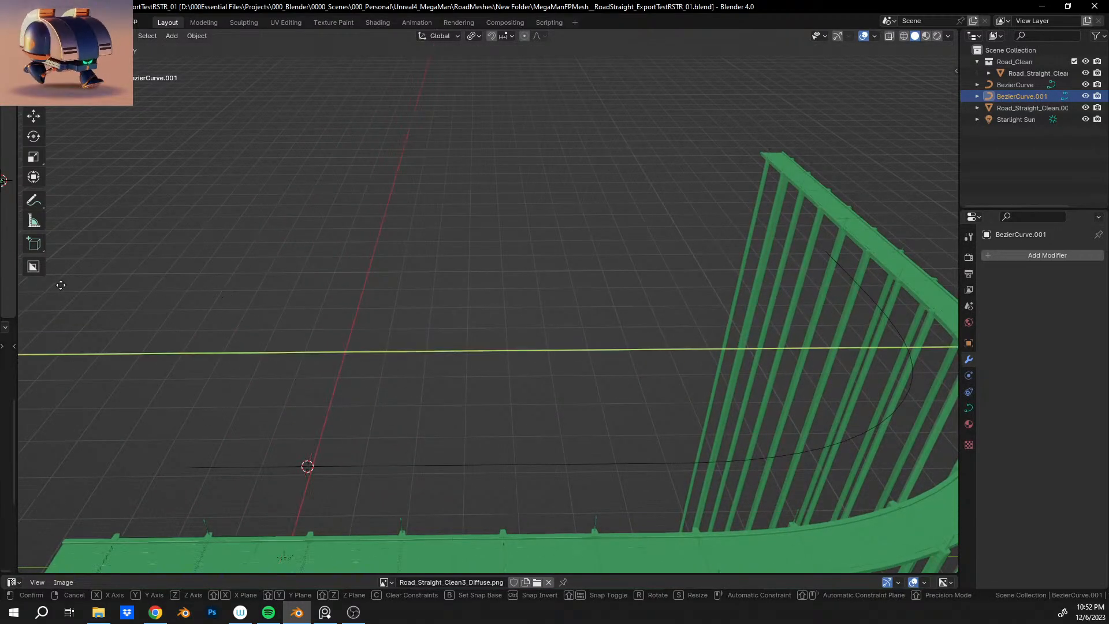
left_click(134, 301)
middle_click_drag(134, 300, 603, 327)
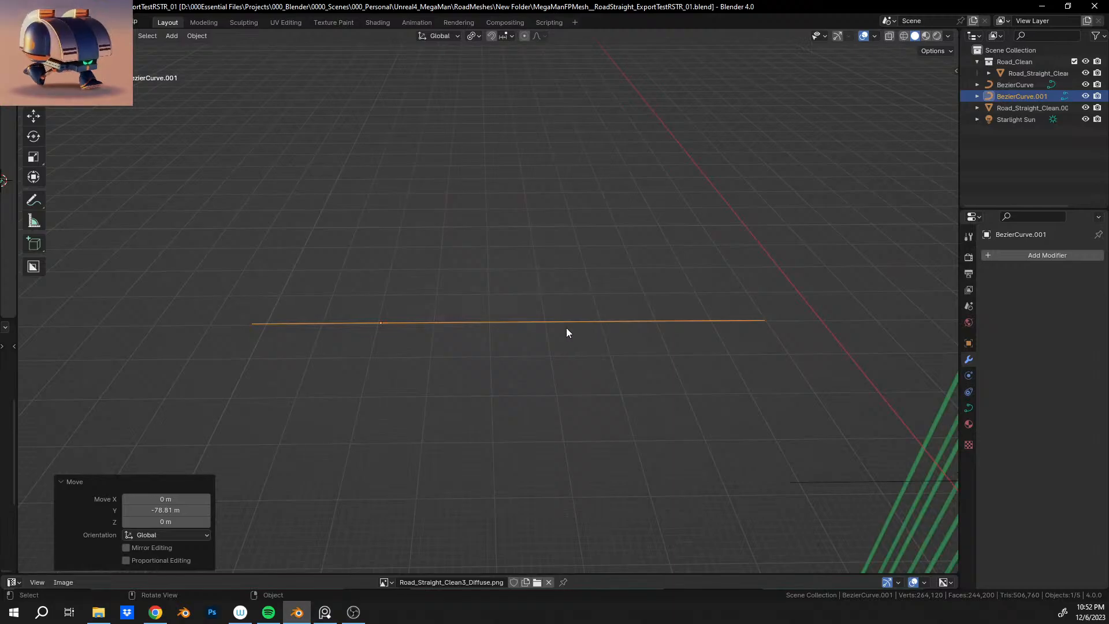
Extrude a new control point from the end of the straight curve, 40.285 m along the Y axis.
key("Tab")
key("g")
key("x")
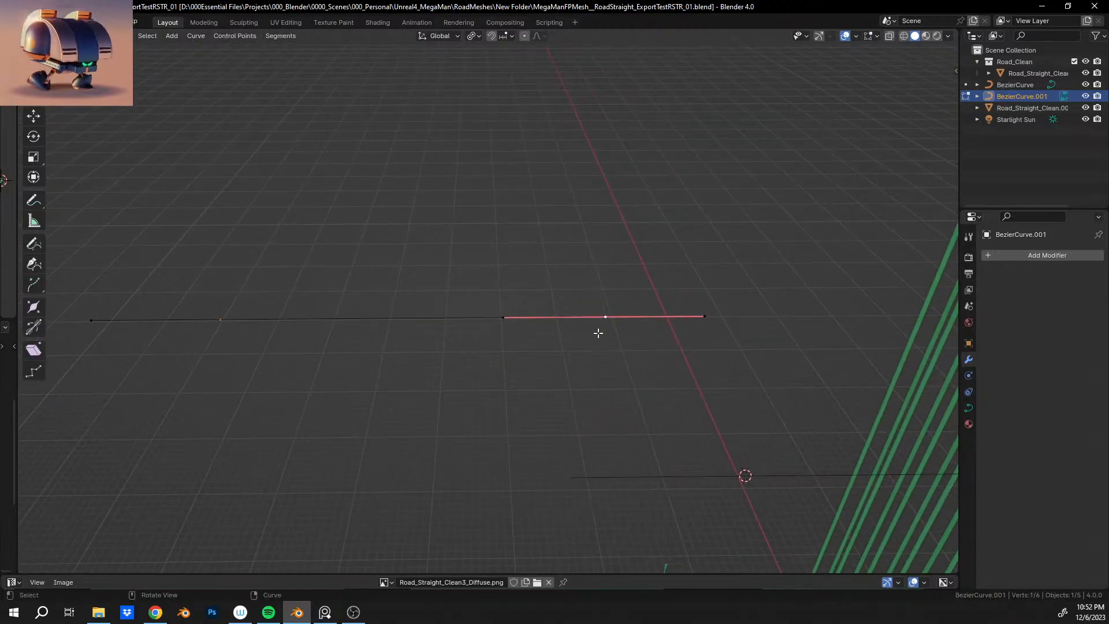
key("e")
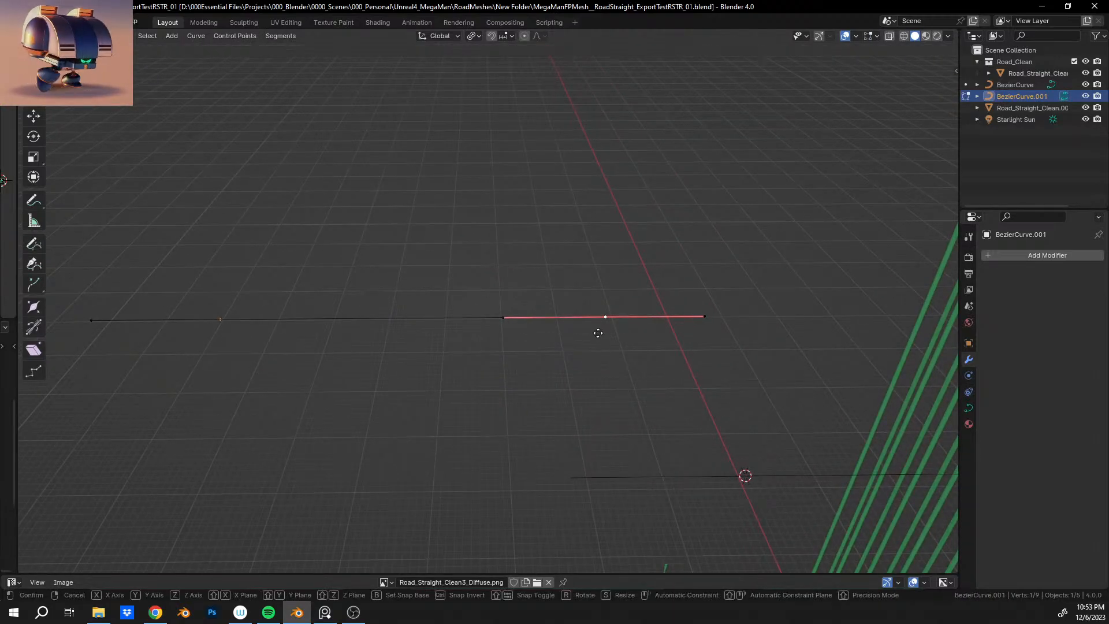
key("y")
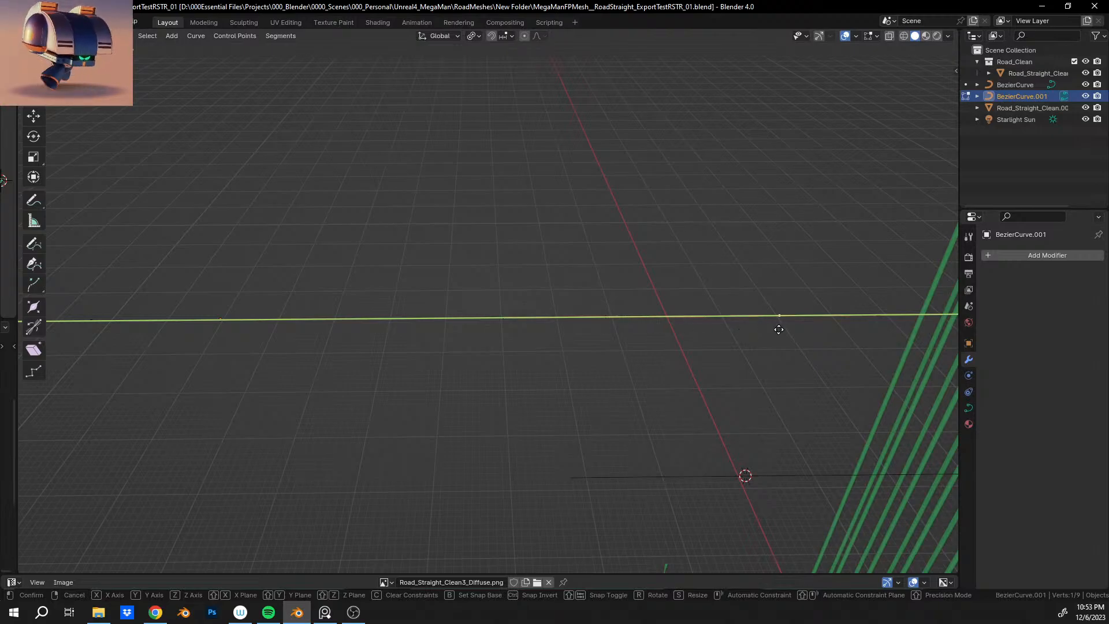
left_click(827, 330)
Move the extruded end point a further 20.43 m along Y and raise it 22.319 m along Z.
middle_click_drag(826, 330, 450, 362)
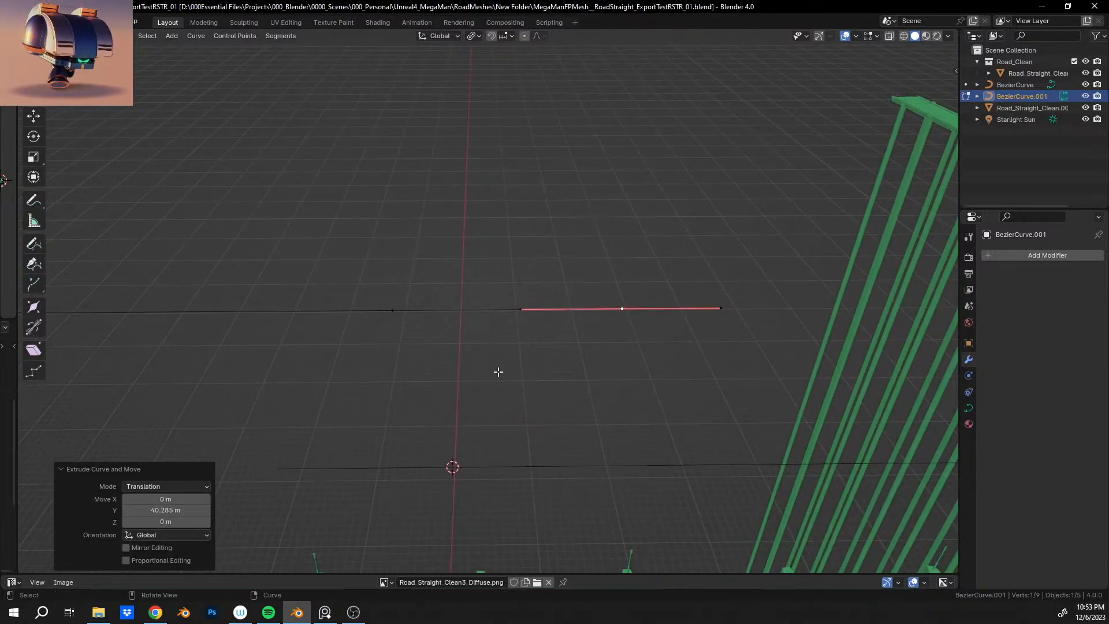
key("g")
key("y")
left_click(602, 356)
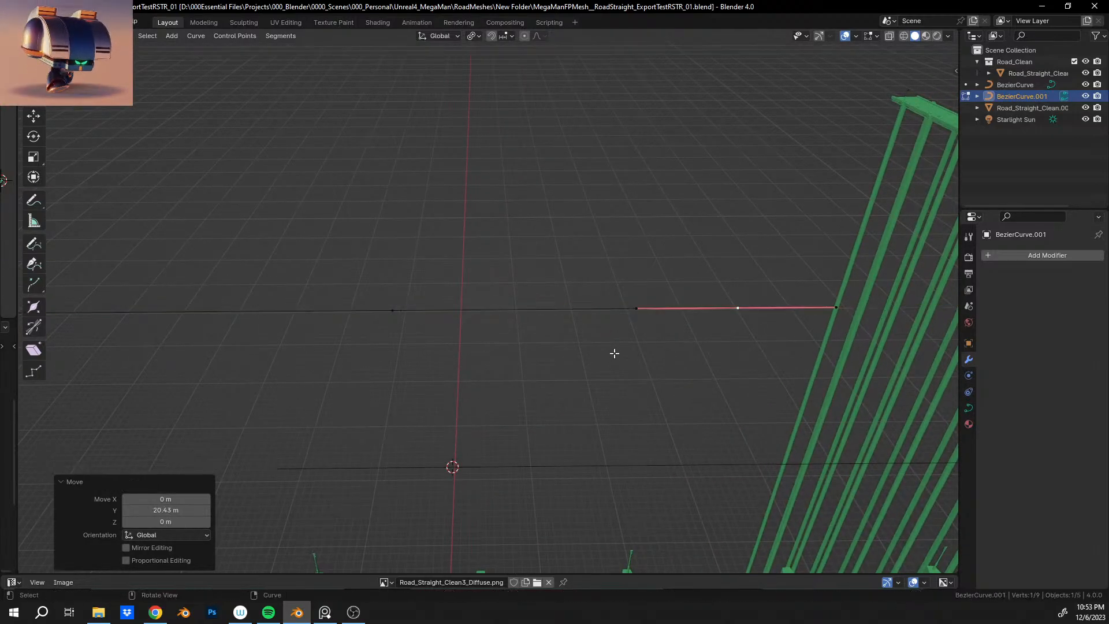
key("g")
key("z")
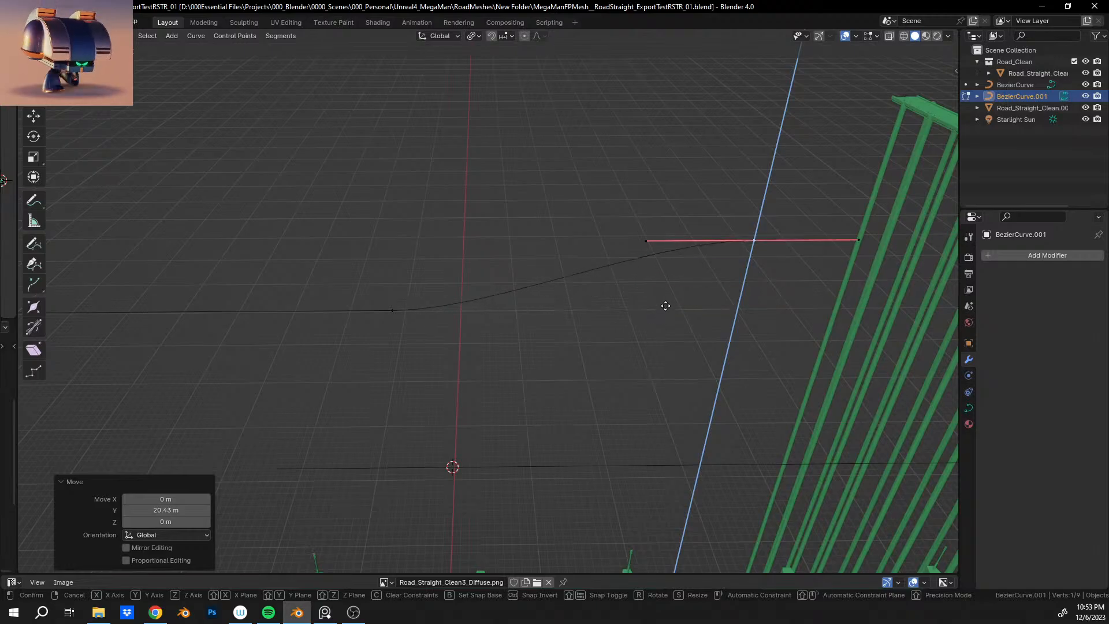
left_click(663, 254)
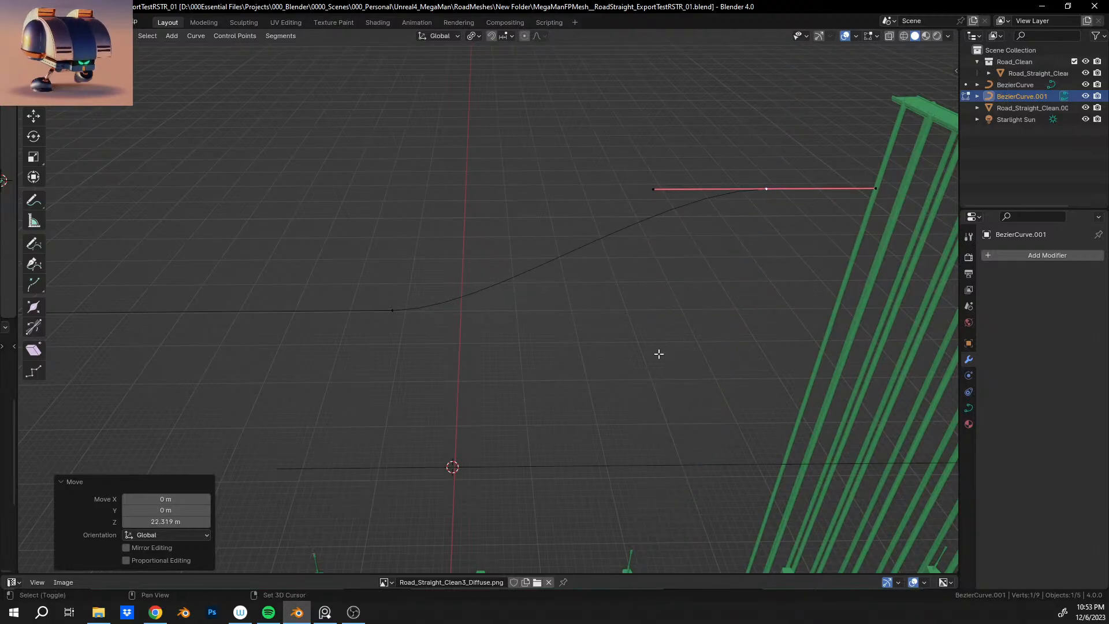
Raise the curve's end point another 36.036 m along Z and shift it 42.725 m along Y.
middle_click_drag(468, 344, 467, 311)
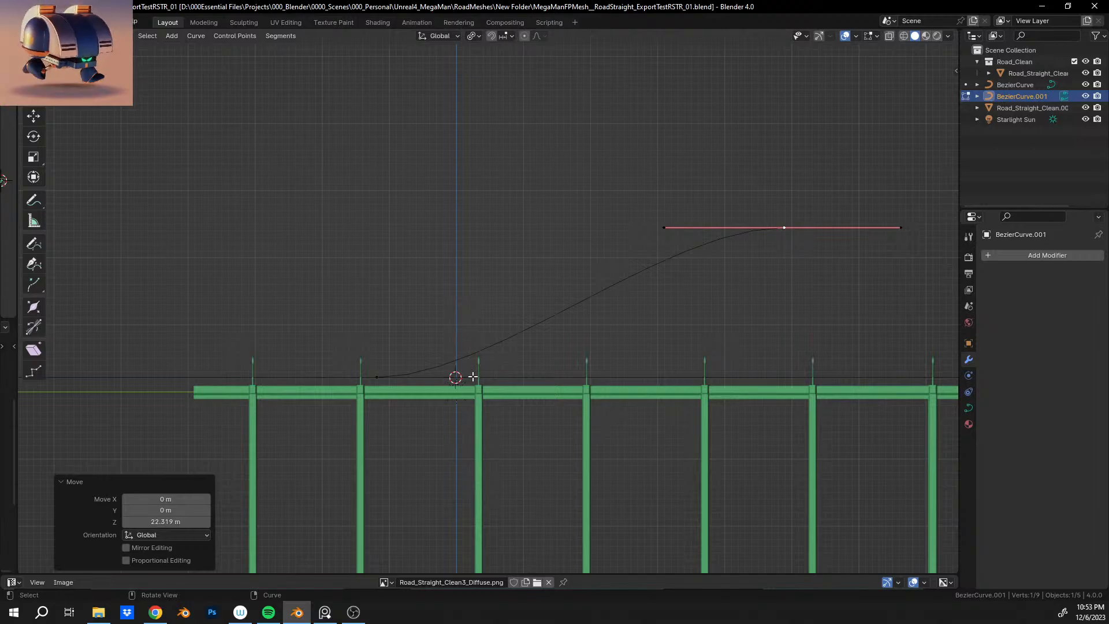
middle_click_drag(473, 377, 619, 377)
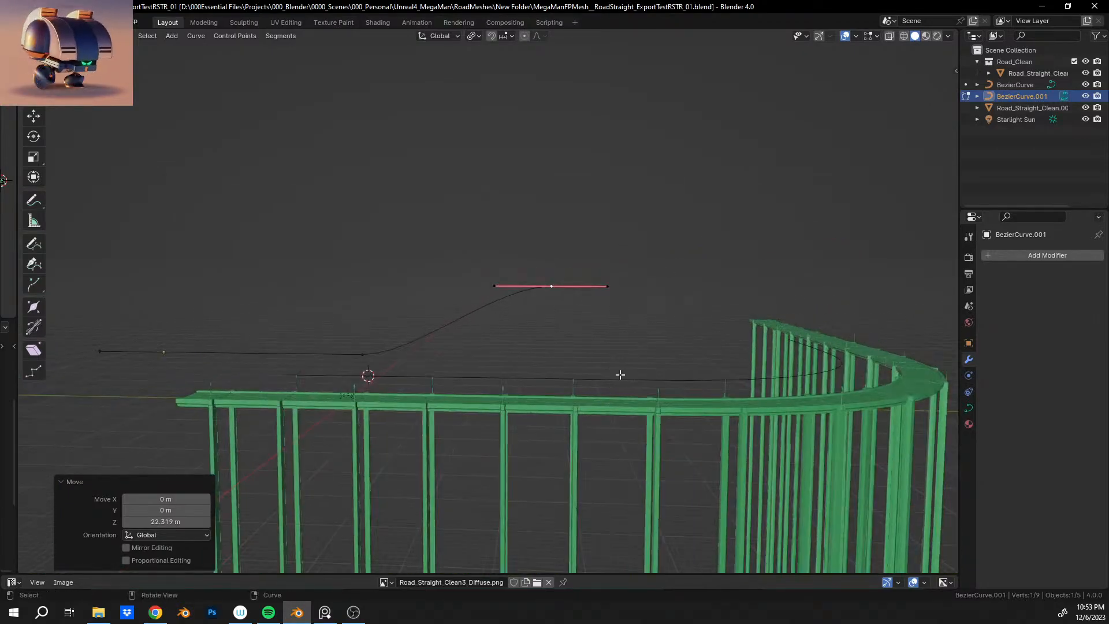
key("g")
key("z")
left_click(635, 258)
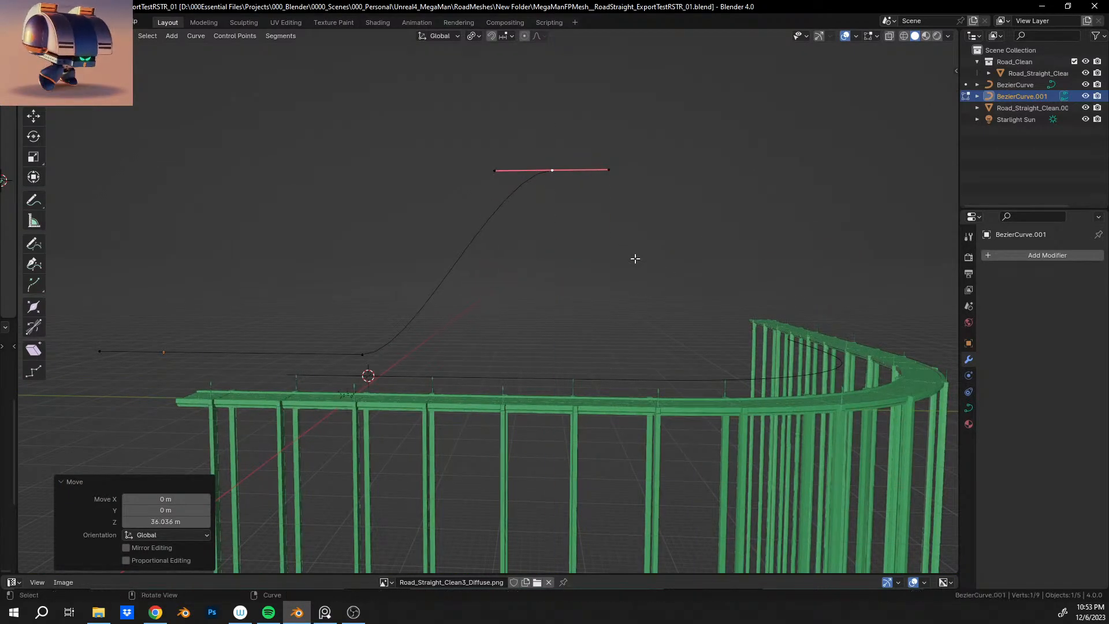
key("g")
key("y")
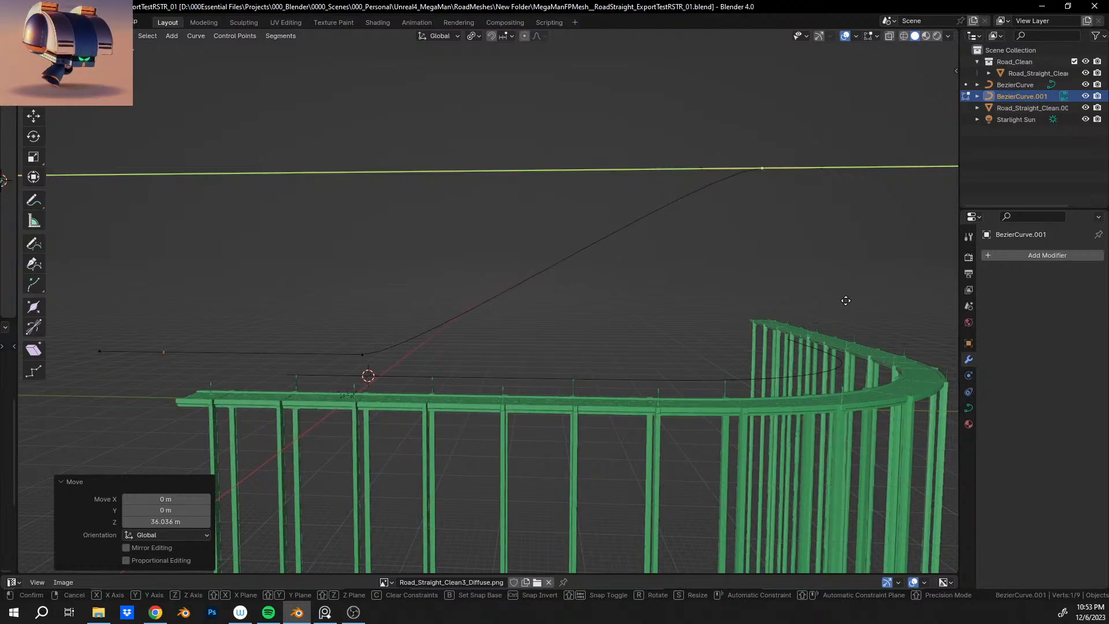
left_click(778, 296)
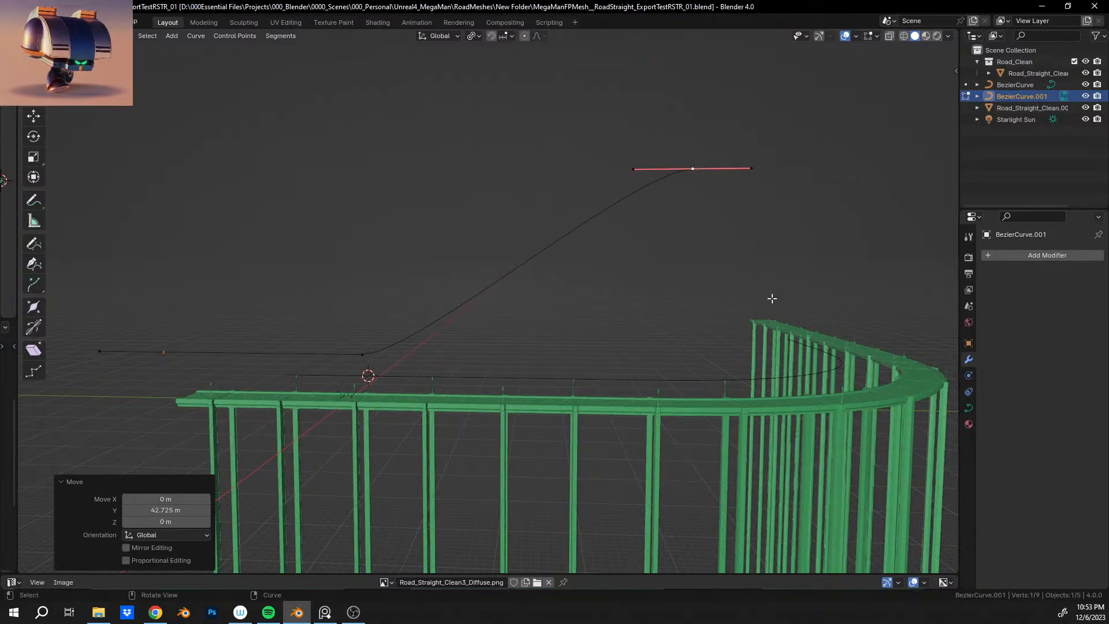
Soften the slope by moving the raised end point -4.7902 m and then -15.476 m along Z.
key("h")
key("alt+h")
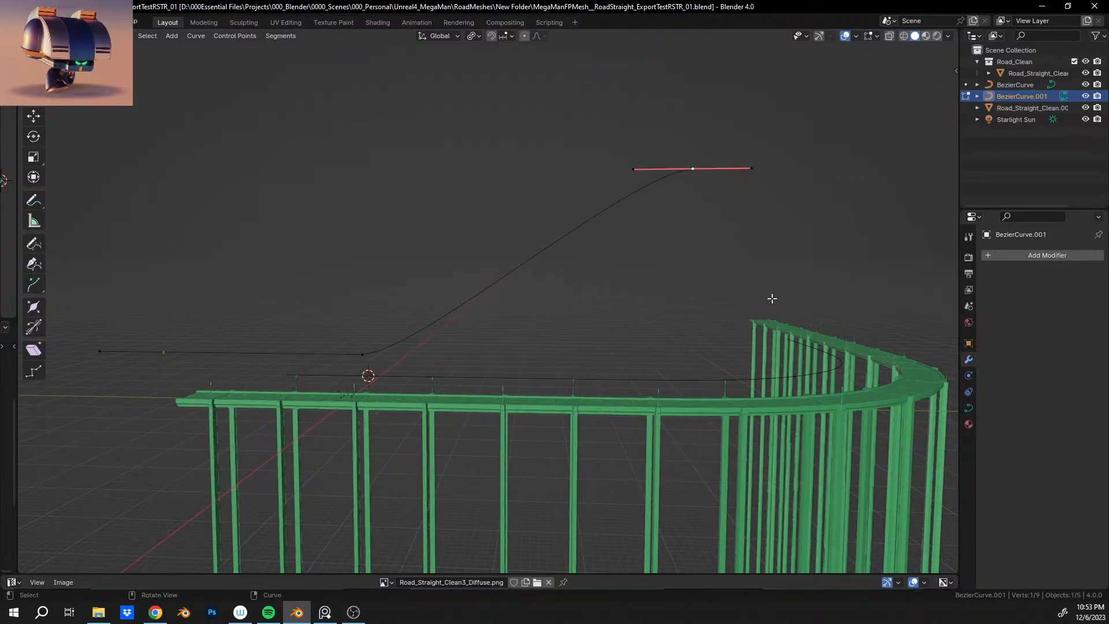
key("g")
key("z")
left_click(781, 315)
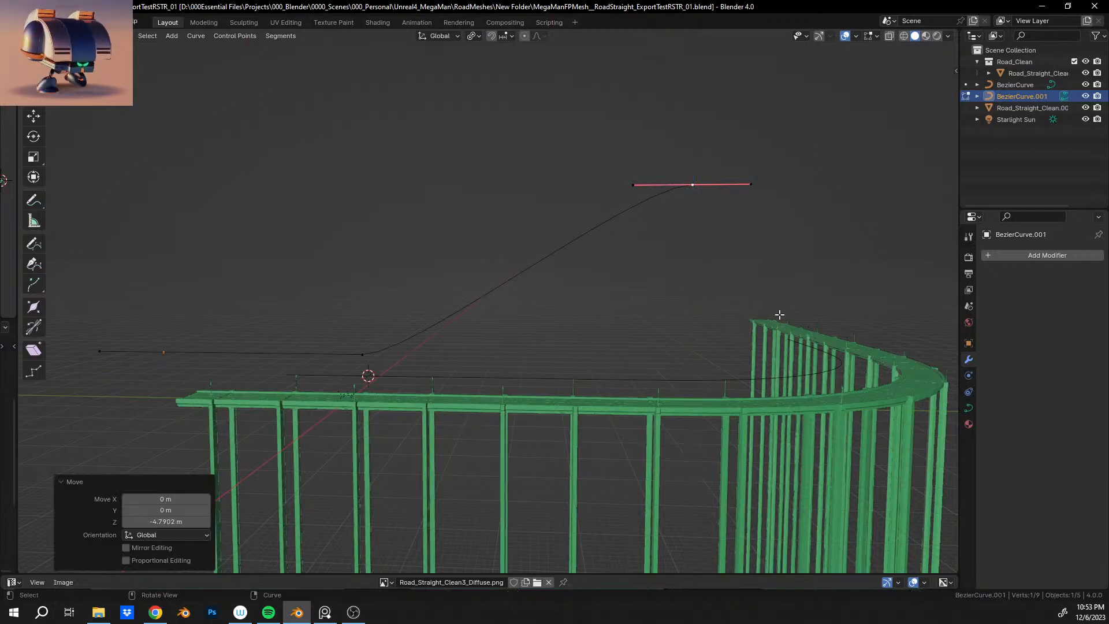
middle_click_drag(780, 317, 624, 340, "alt")
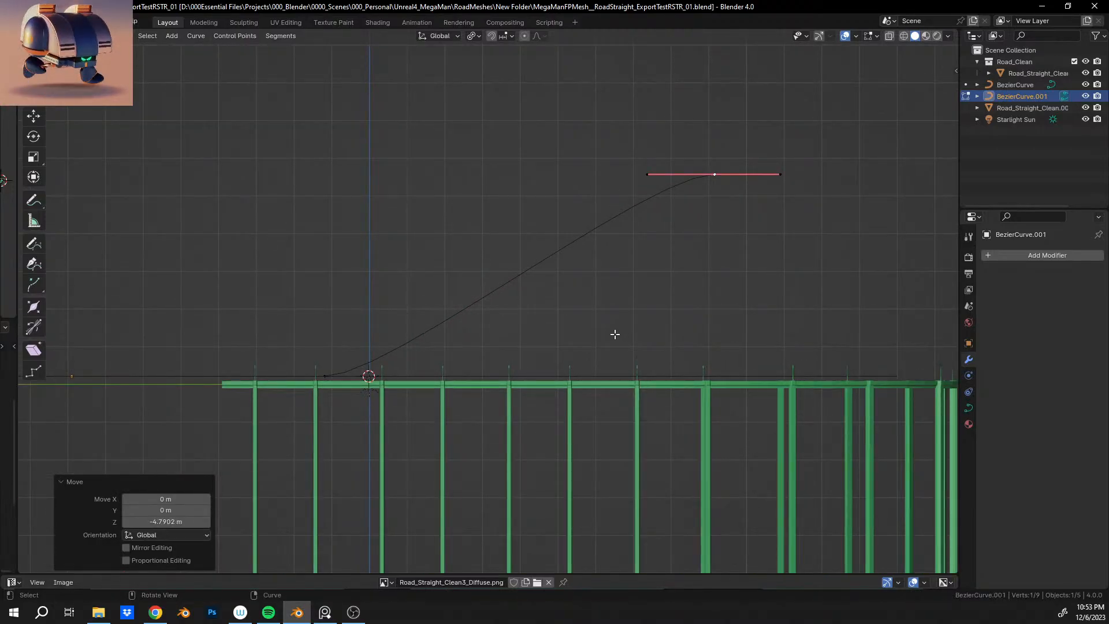
key("g")
key("z")
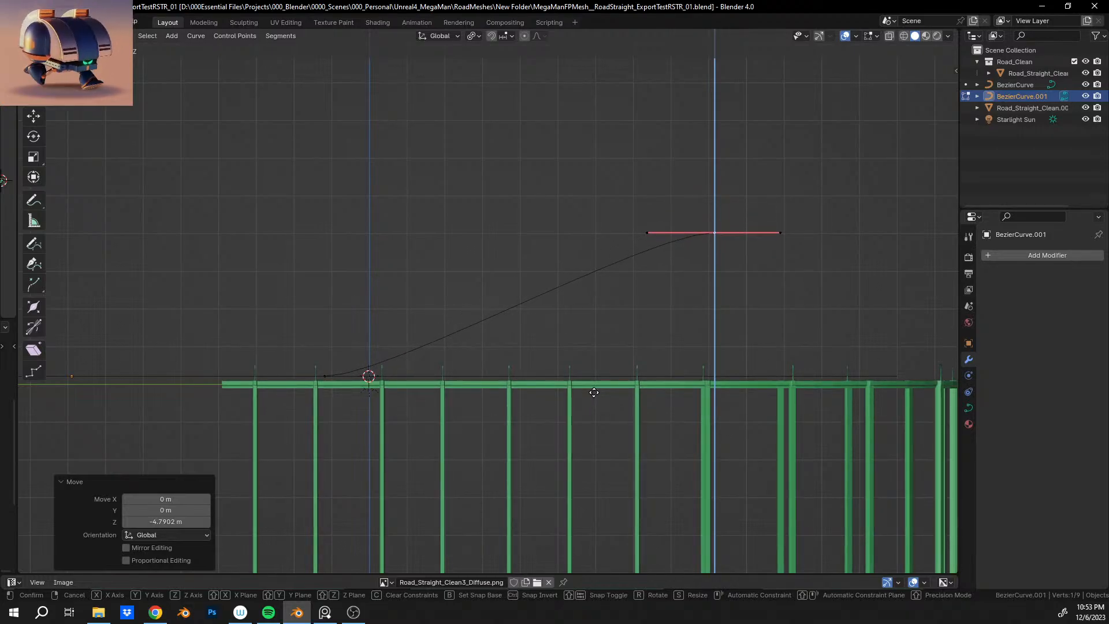
left_click(594, 392)
Scale the handles of the control point at the foot of the slope by 2.813.
middle_click_drag(355, 411, 552, 366)
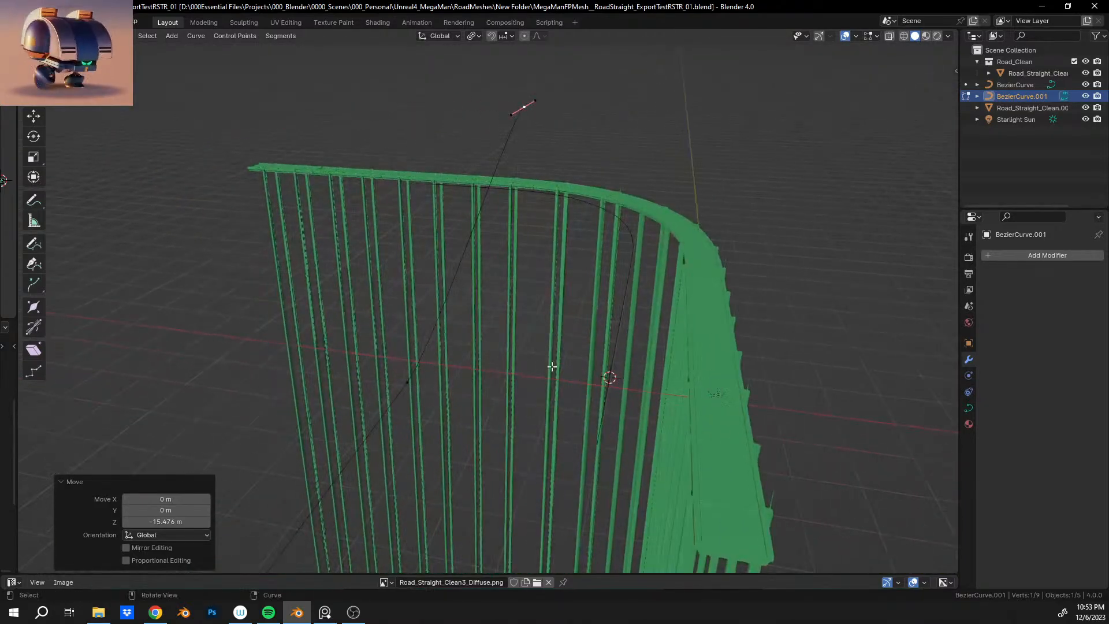
middle_click_drag(416, 352, 534, 313)
scroll(497, 294, "up", 8)
left_click(425, 270)
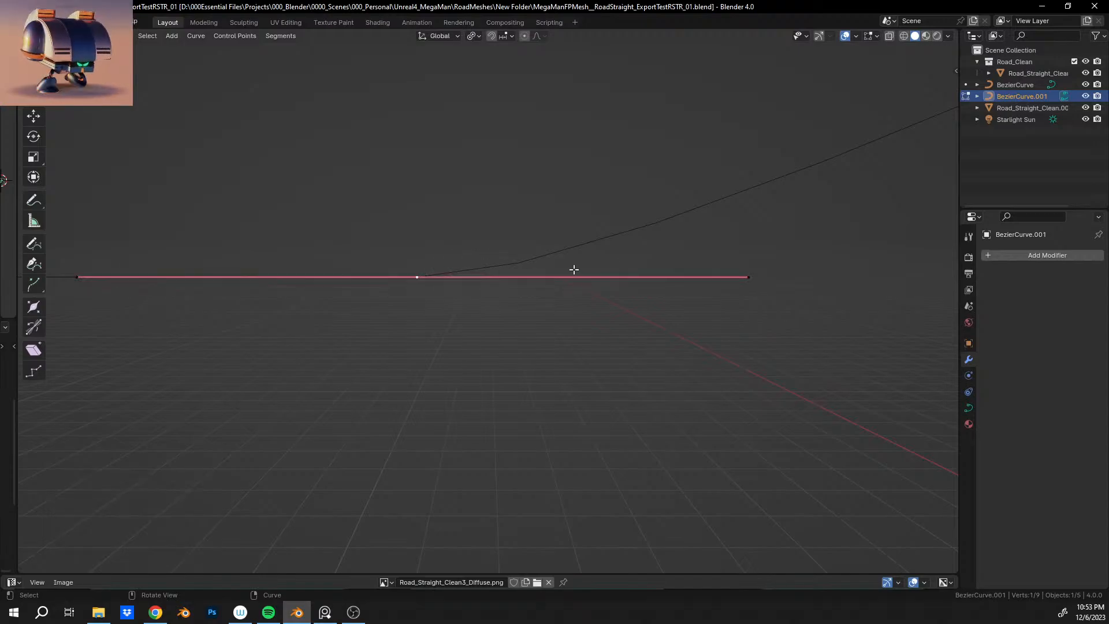
key("s")
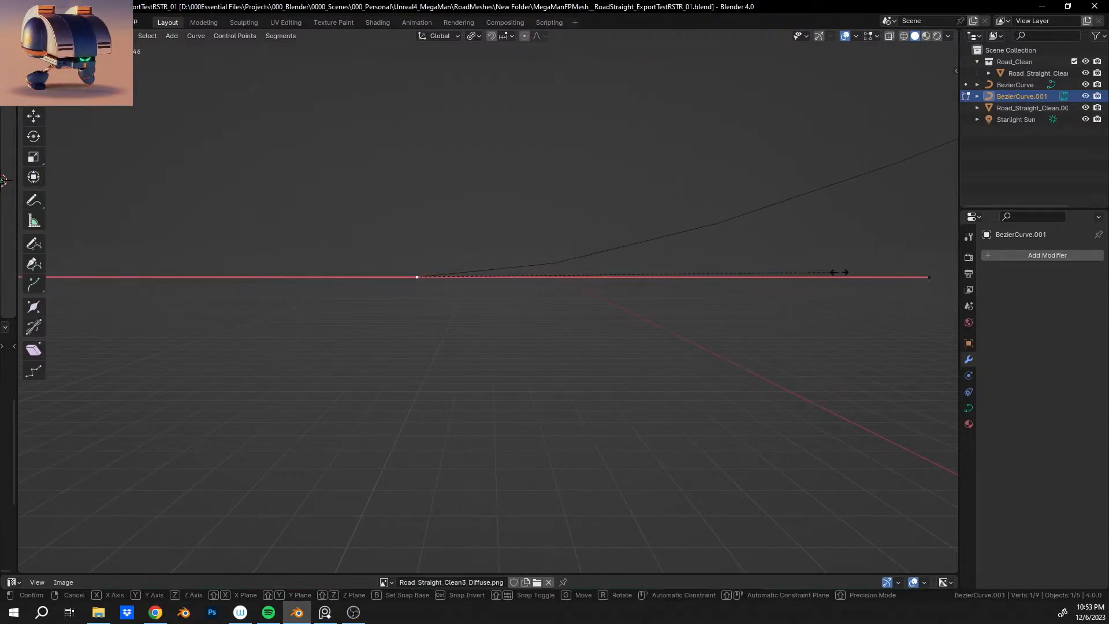
left_click(246, 255)
Scale the handles of the control point at the top of the slope by 1.916.
scroll(520, 278, "down", 7)
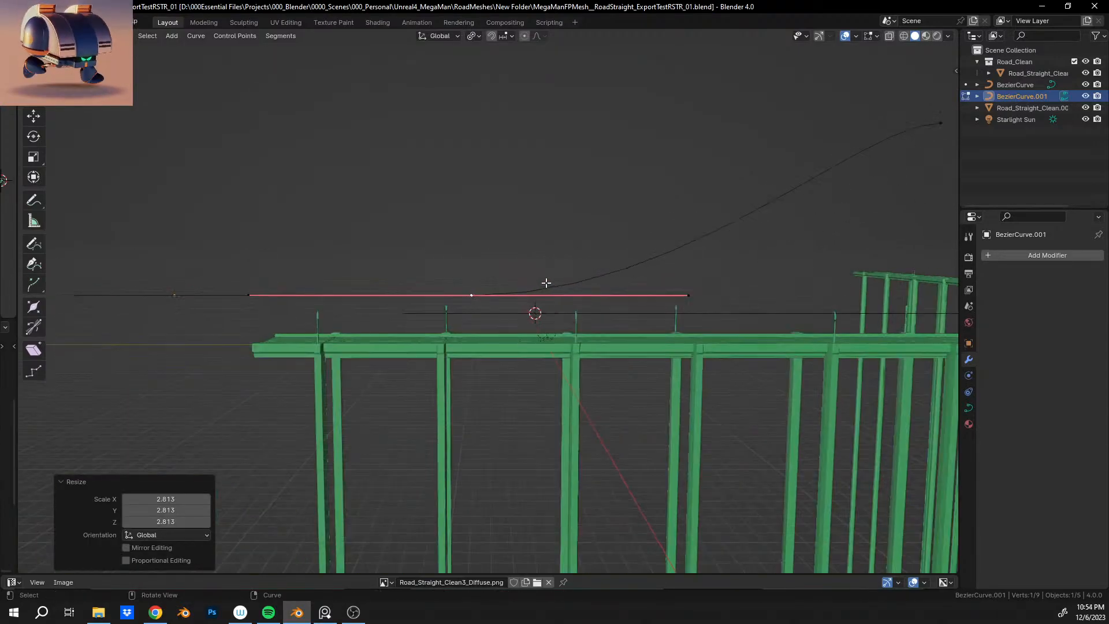
middle_click_drag(554, 283, 272, 373, "shift")
left_click(604, 232)
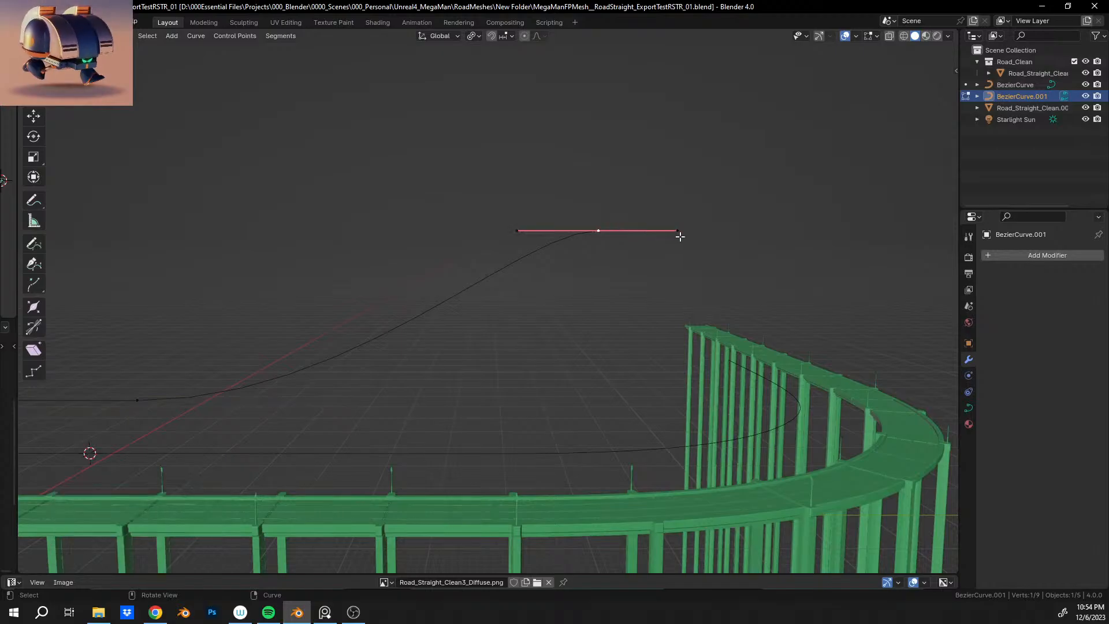
key("s")
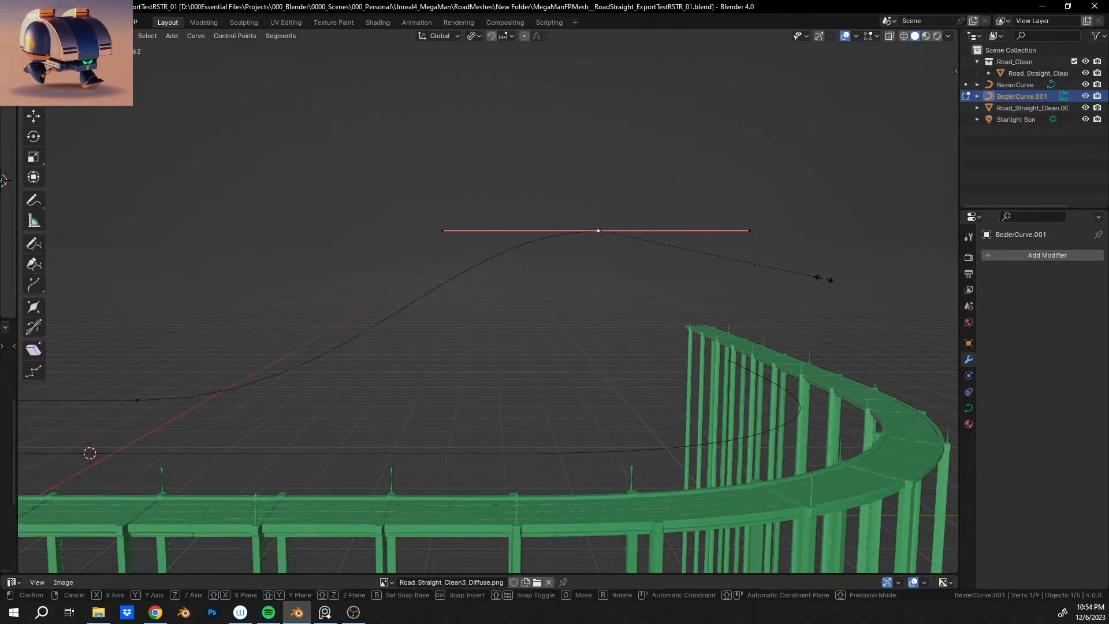
left_click(826, 277)
Try lowering the top control point along Z in an orthographic side view, and undo that move.
middle_click_drag(346, 354, 520, 329, "shift")
key("KP_1")
scroll(515, 322, "up", 1)
key("g")
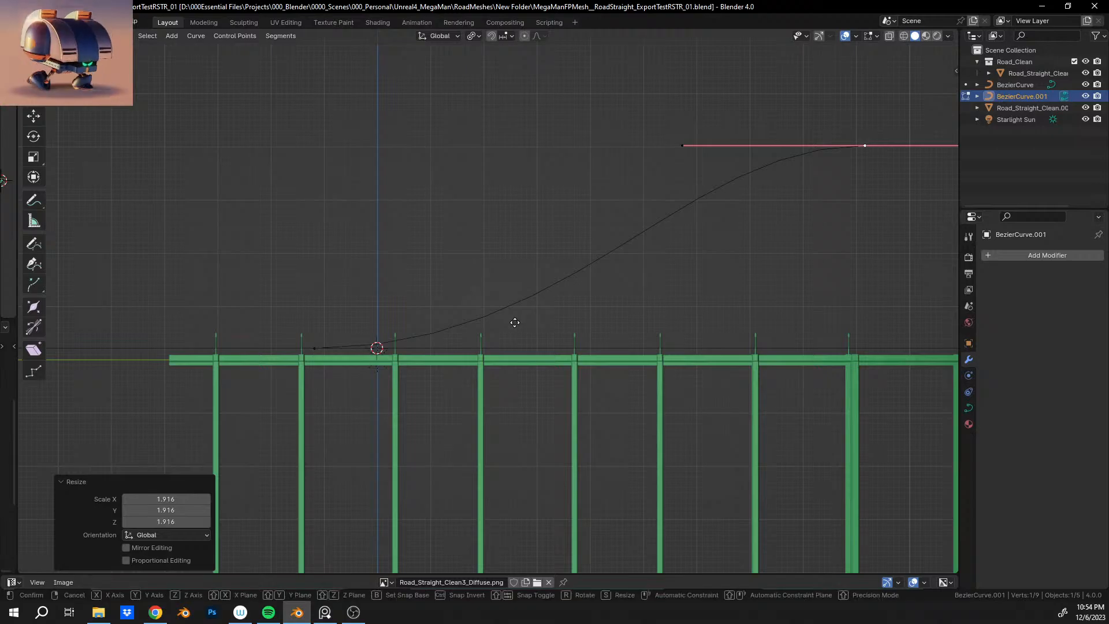
key("z")
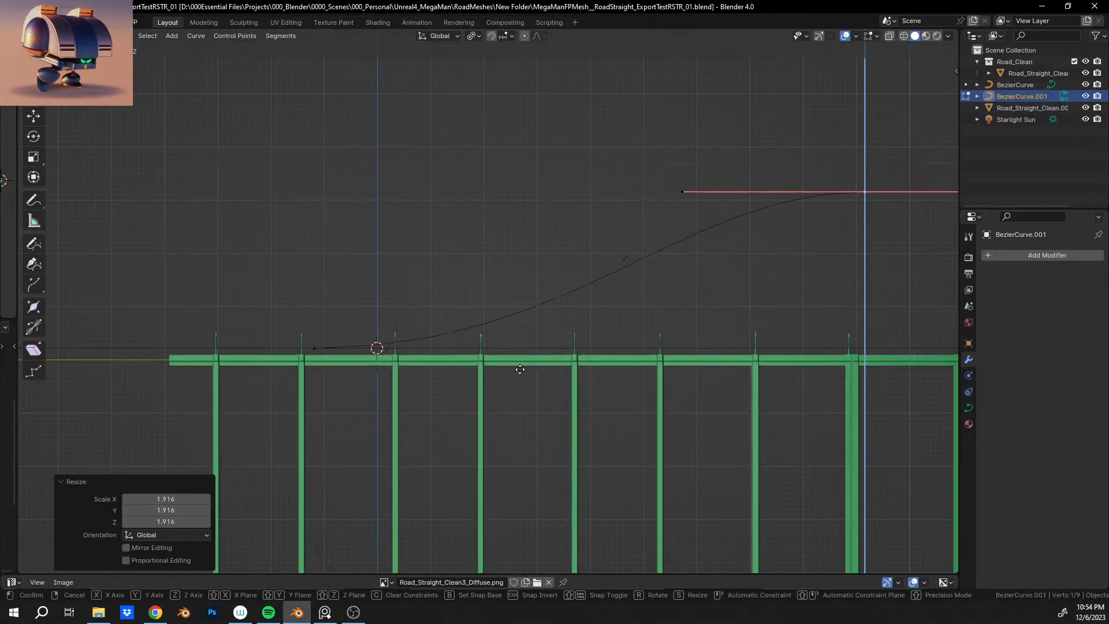
left_click(520, 374)
middle_click_drag(475, 350, 523, 368)
key("ctrl+z")
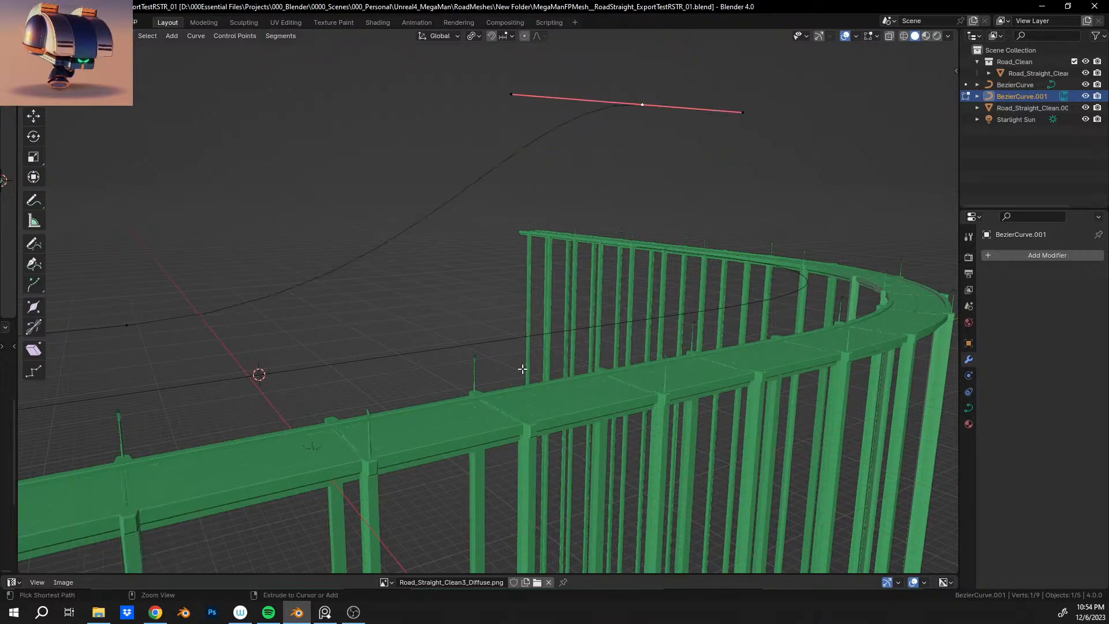
Extrude the curve's raised end point 107.51 m along Y to add a level stretch after the slope.
middle_click_drag(275, 305, 549, 312)
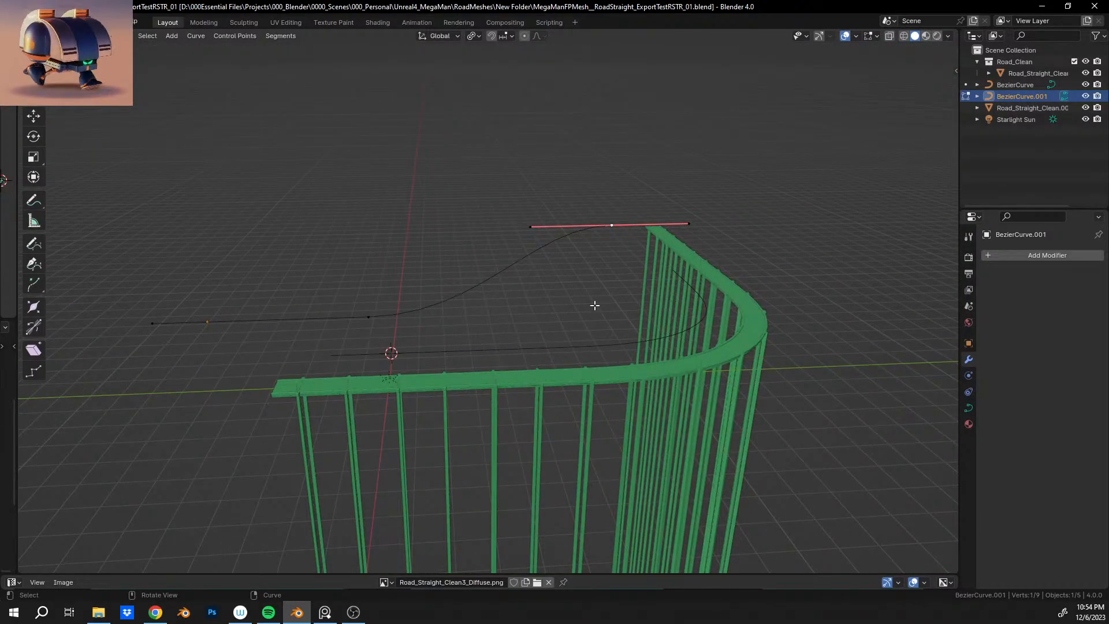
key("e")
key("x")
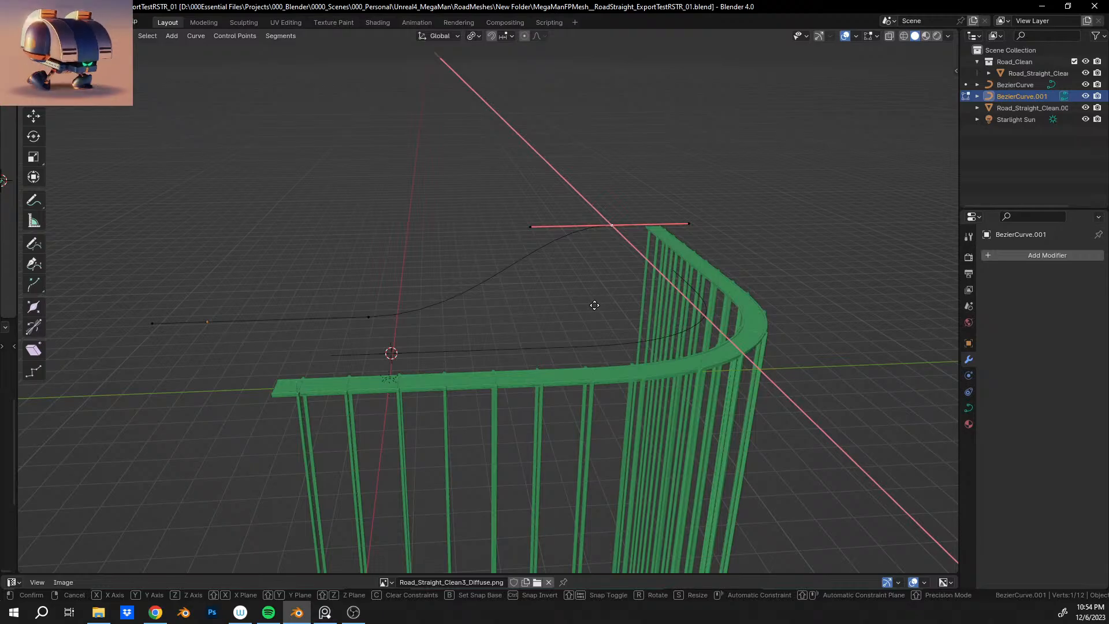
key("y")
left_click(810, 285)
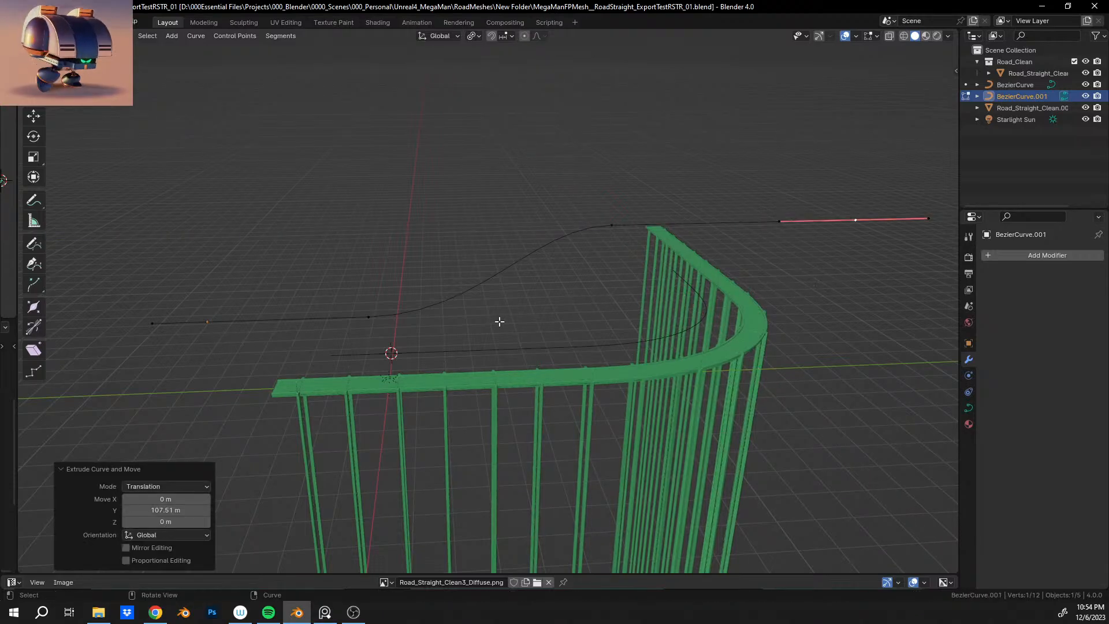
Scale the new end point's handles by 0.540 and move the point -19.182 m along Y.
key("s")
left_click(627, 293)
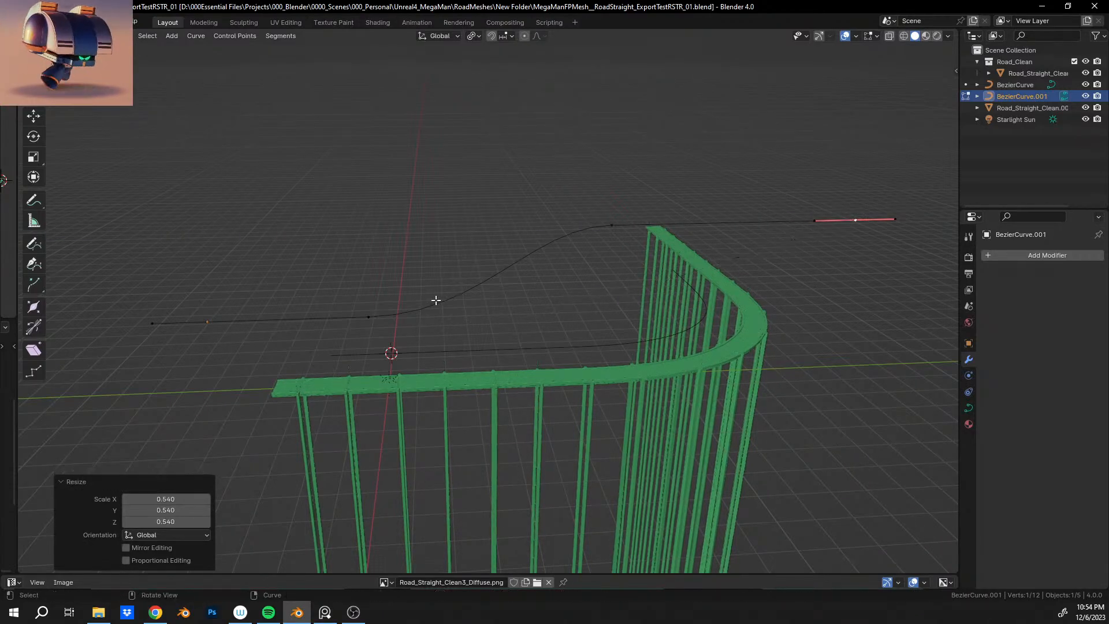
middle_click_drag(436, 300, 442, 325)
key("g")
key("y")
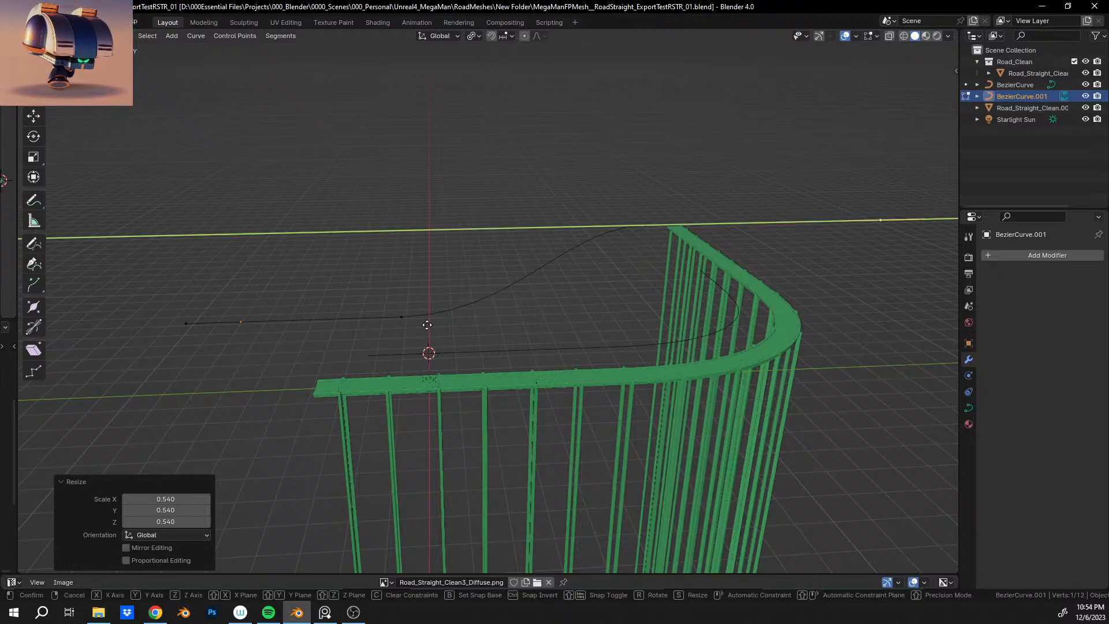
left_click(397, 323)
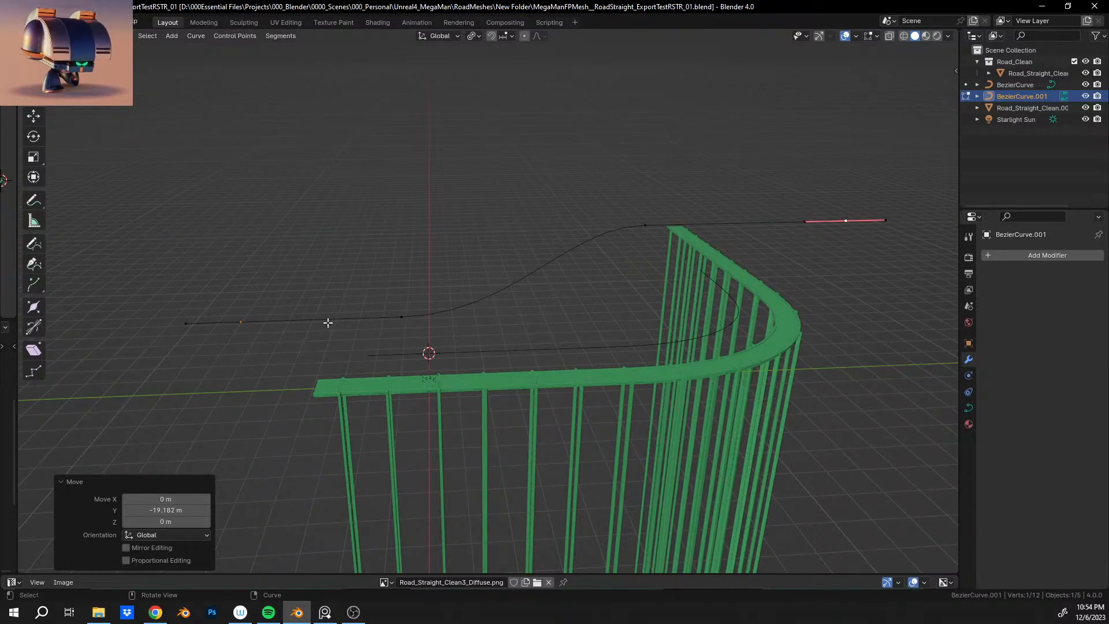
Return to Object Mode and replace the road's Curve modifier target with the new rising curve.
left_click(325, 292)
middle_click_drag(440, 309, 433, 320)
scroll(433, 320, "up", 2)
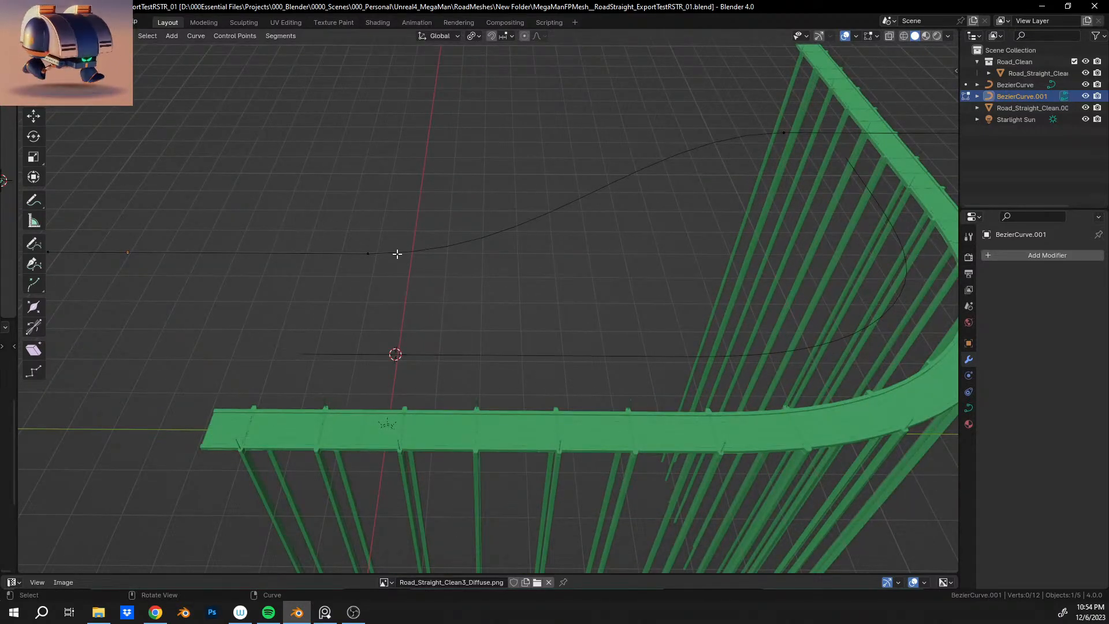
key("Tab")
left_click(369, 418)
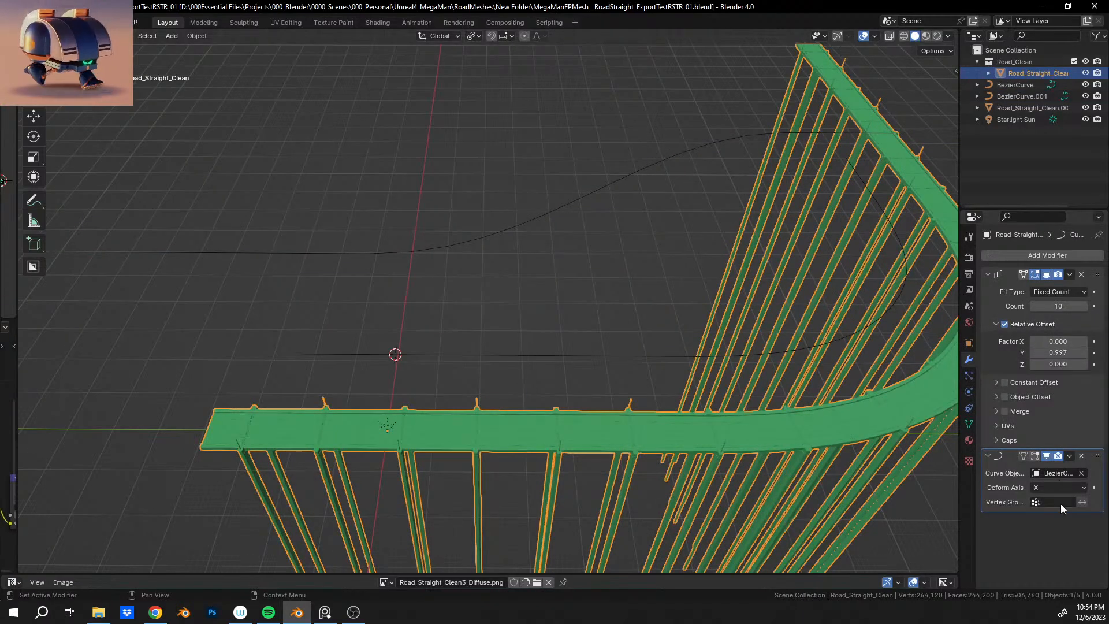
left_click(1082, 474)
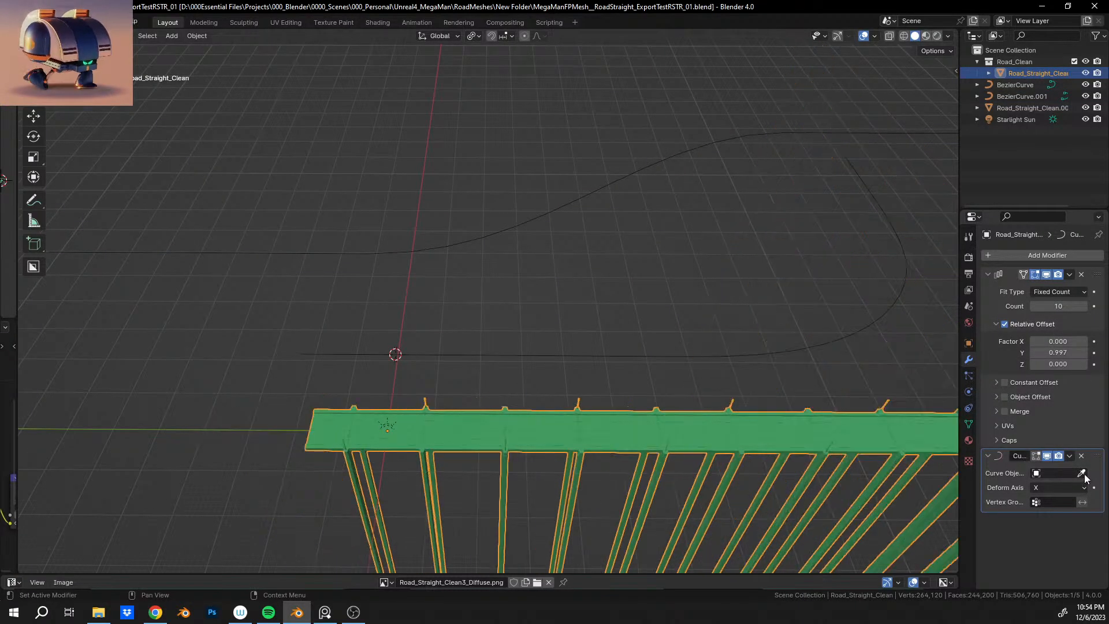
left_click(1082, 474)
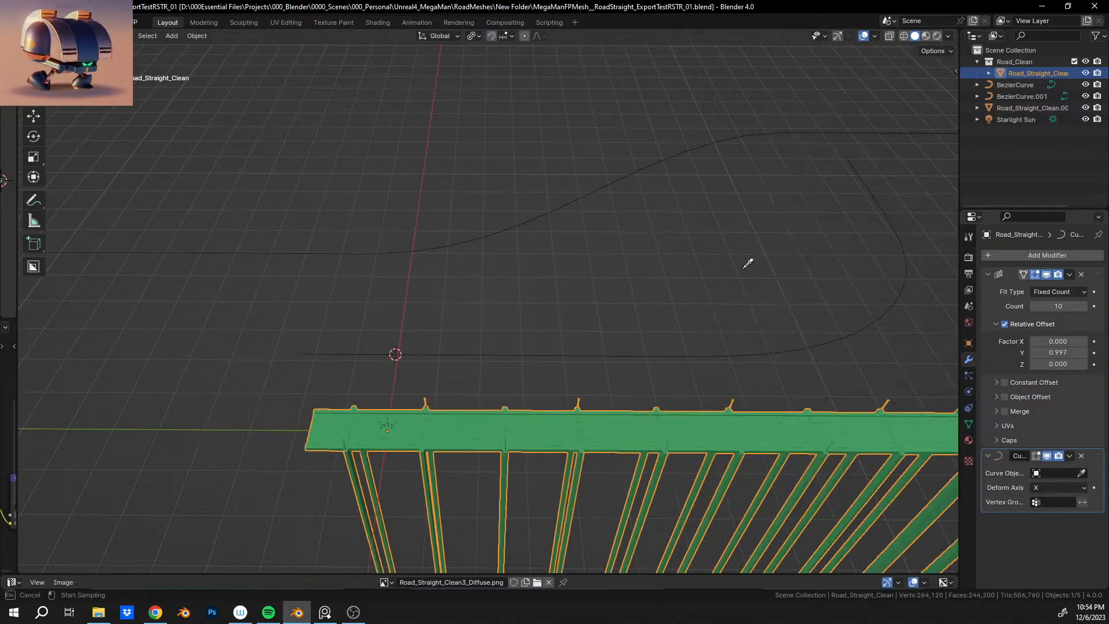
left_click(706, 144)
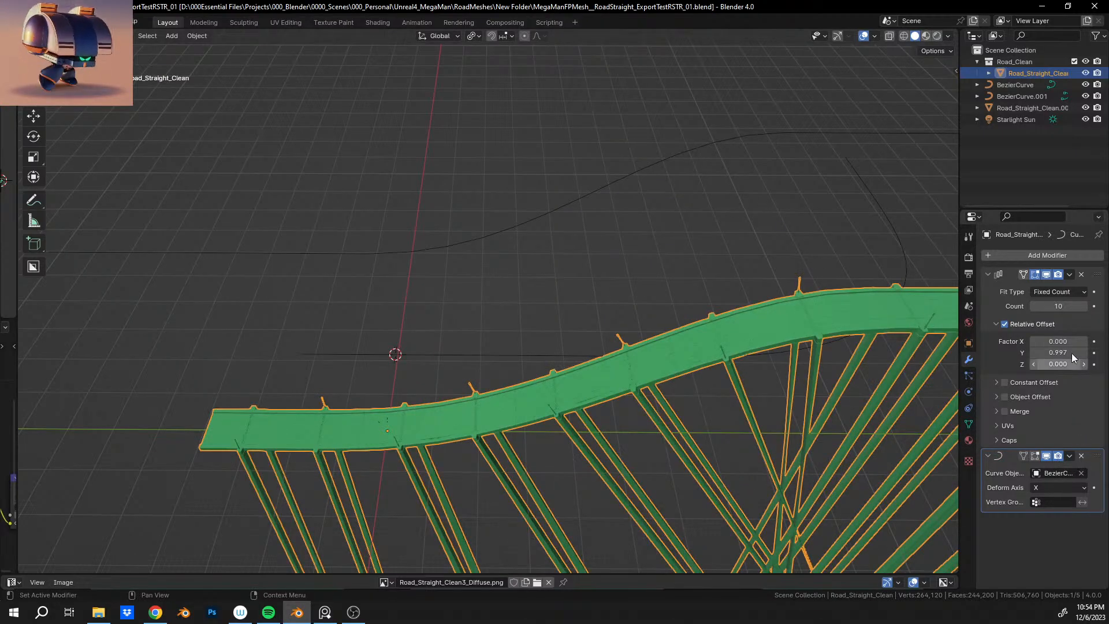
left_click(1084, 293)
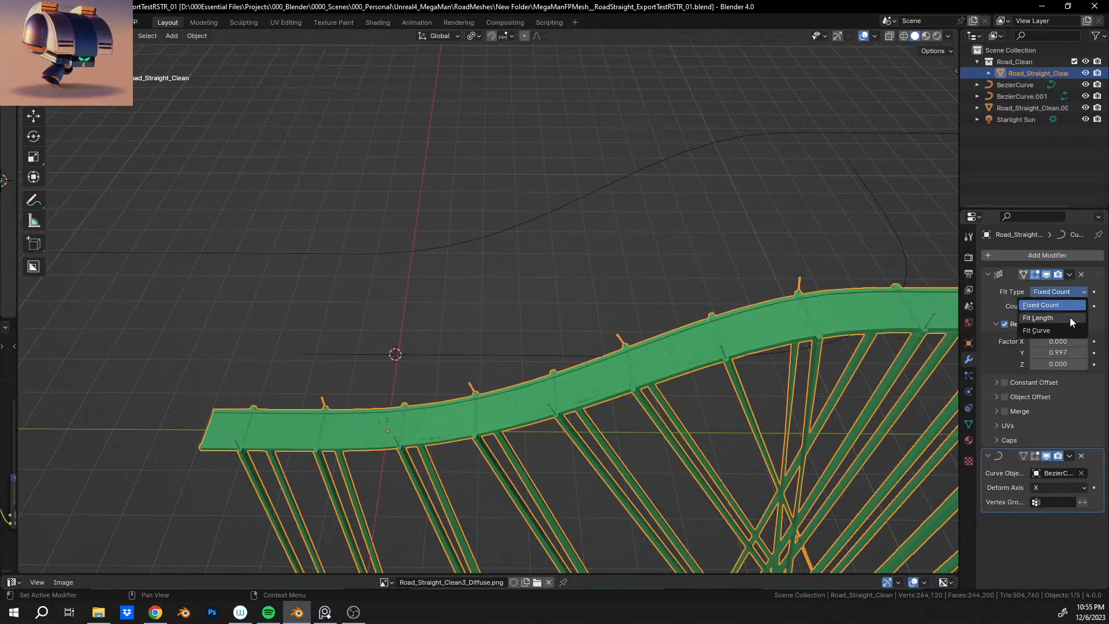
left_click(1054, 337)
left_click(1059, 293)
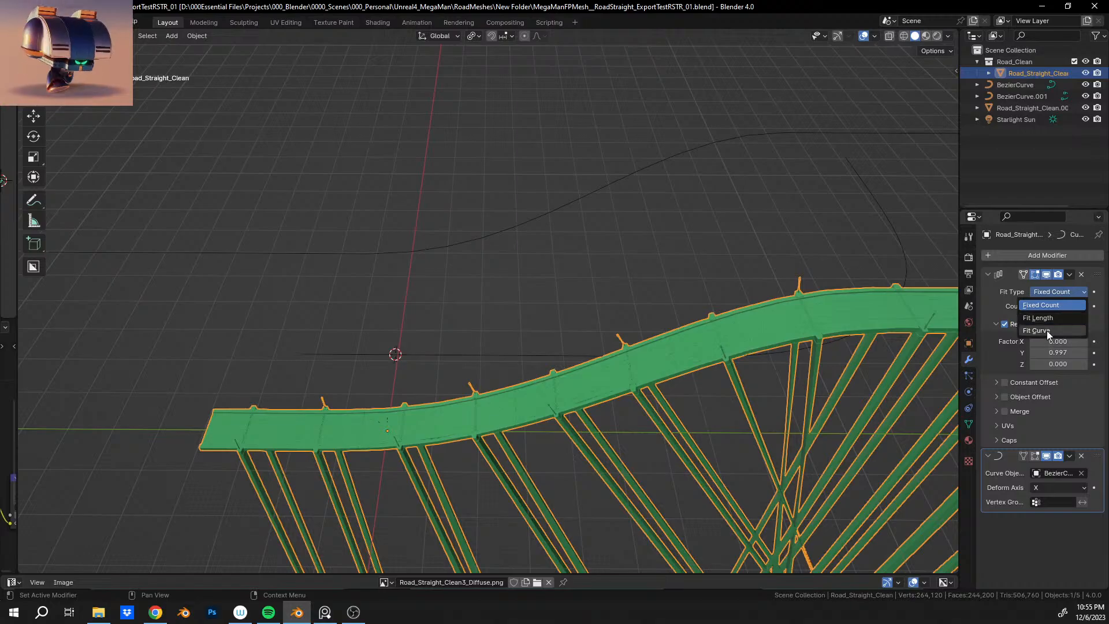
Examine from the side and in perspective how the road deck and its support pillars follow the rising curve.
middle_click_drag(477, 368, 585, 337)
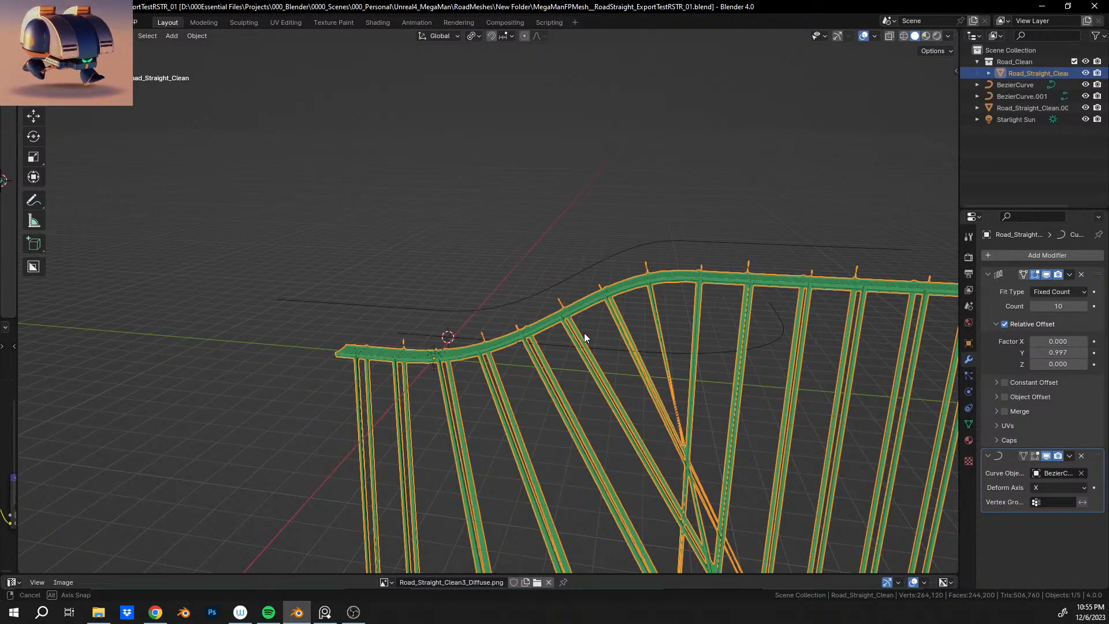
middle_click_drag(584, 332, 577, 278)
scroll(576, 278, "down", 6)
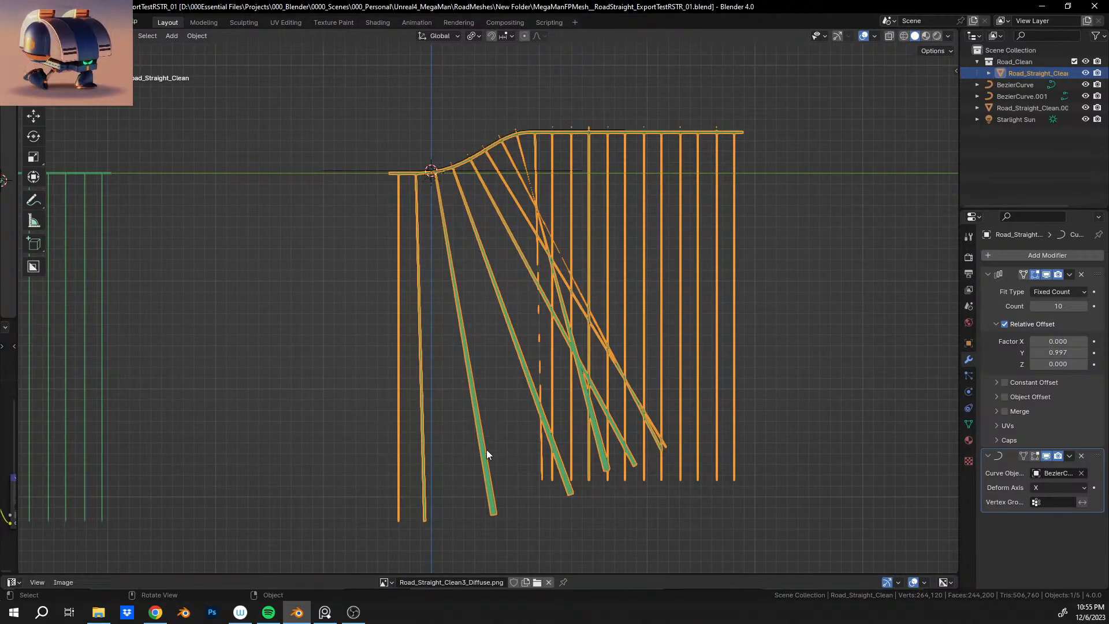
scroll(494, 498, "up", 5)
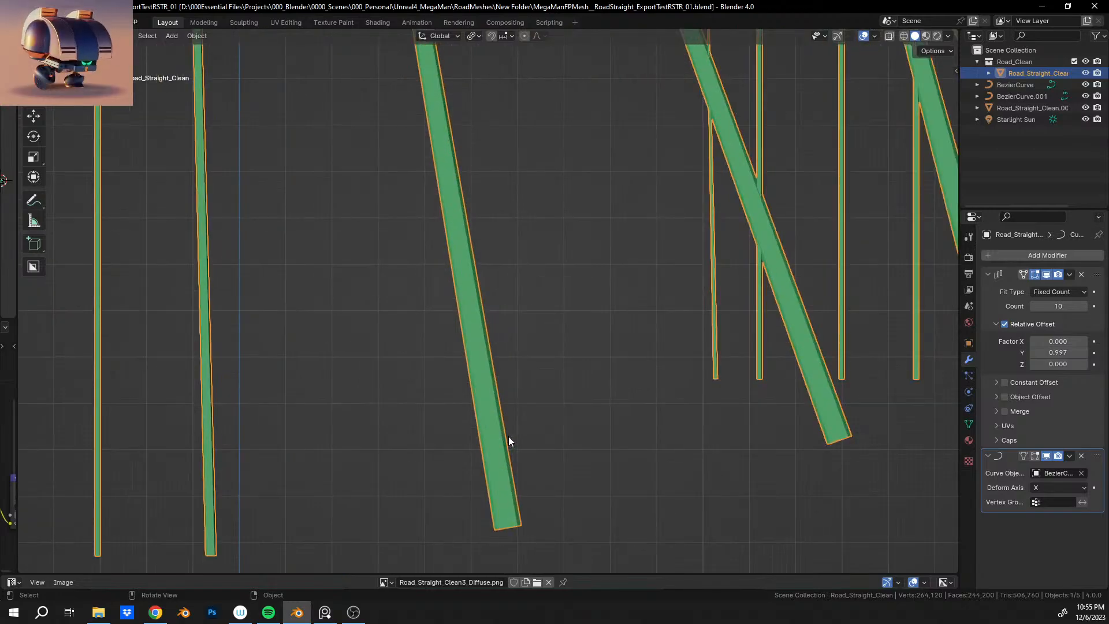
scroll(482, 347, "down", 1)
middle_click_drag(452, 235, 466, 489, "shift")
middle_click_drag(490, 146, 579, 359, "shift")
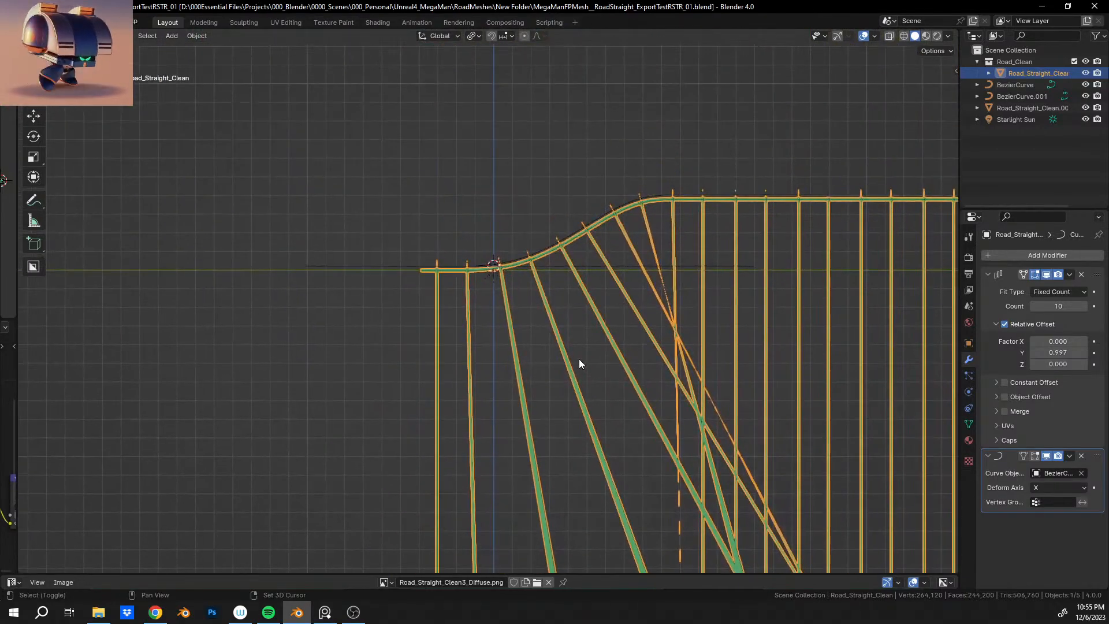
scroll(549, 202, "up", 4)
middle_click_drag(546, 189, 429, 311, "shift")
middle_click_drag(517, 273, 529, 318, "shift")
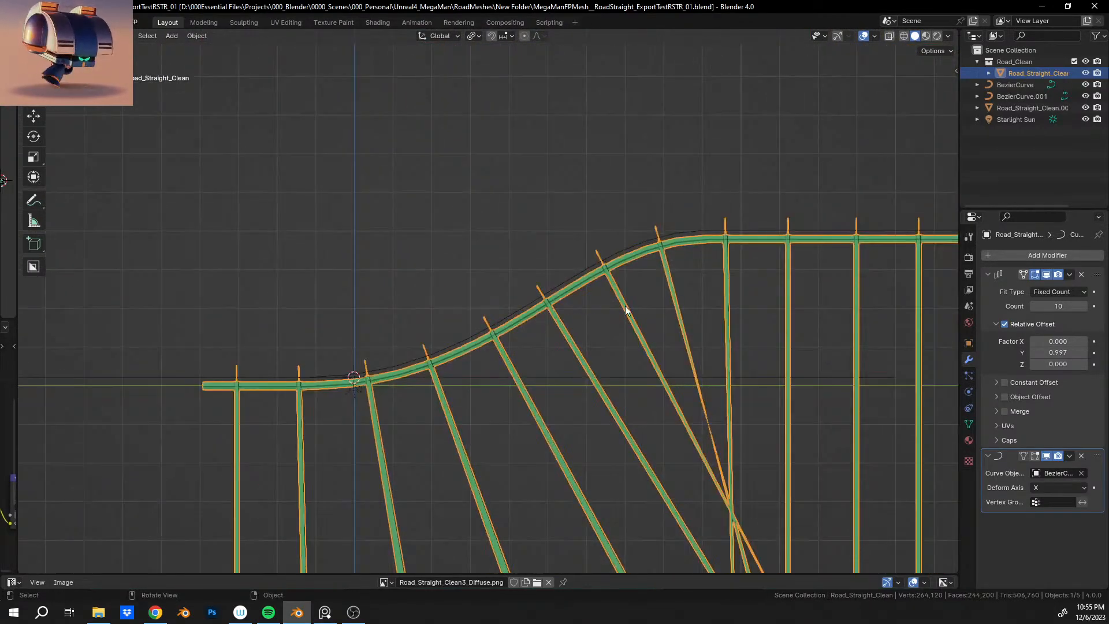
middle_click_drag(654, 274, 601, 307, "shift")
scroll(583, 283, "up", 6)
middle_click_drag(553, 243, 581, 244)
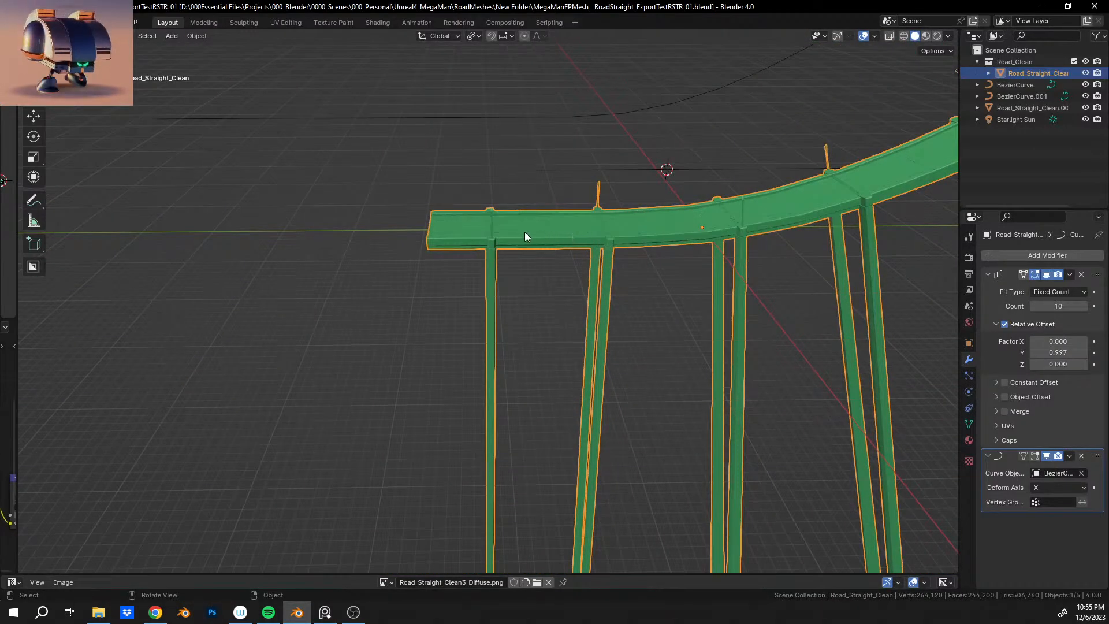
Separate the linked support pillars and their thin posts from the road mesh into their own object, and return to Object Mode.
key("Tab")
middle_click_drag(525, 231, 374, 318)
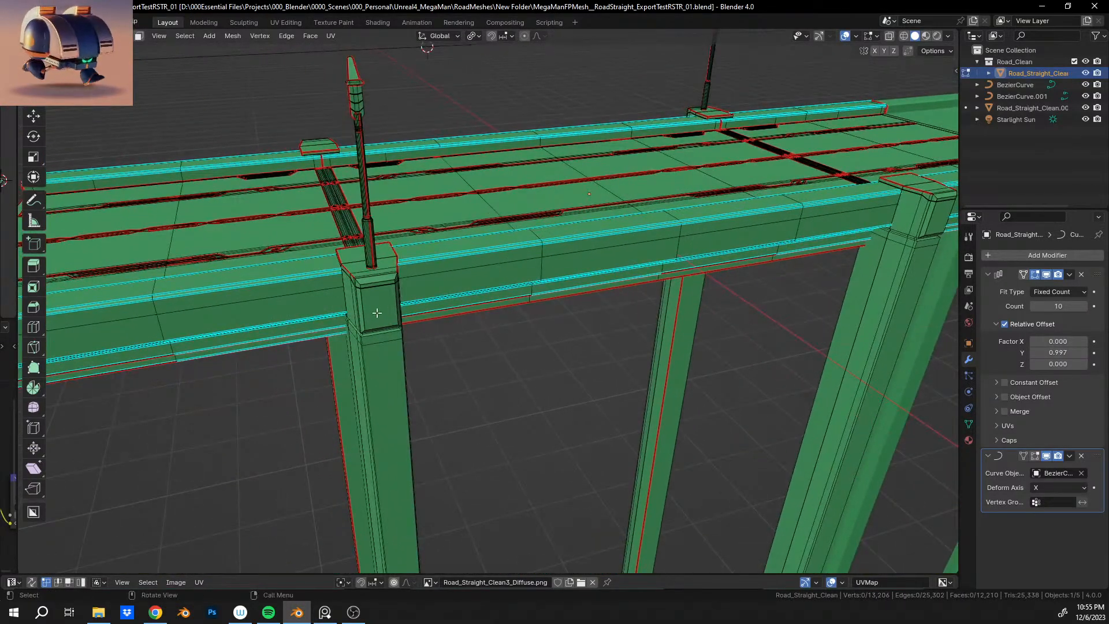
key("l")
key("l")
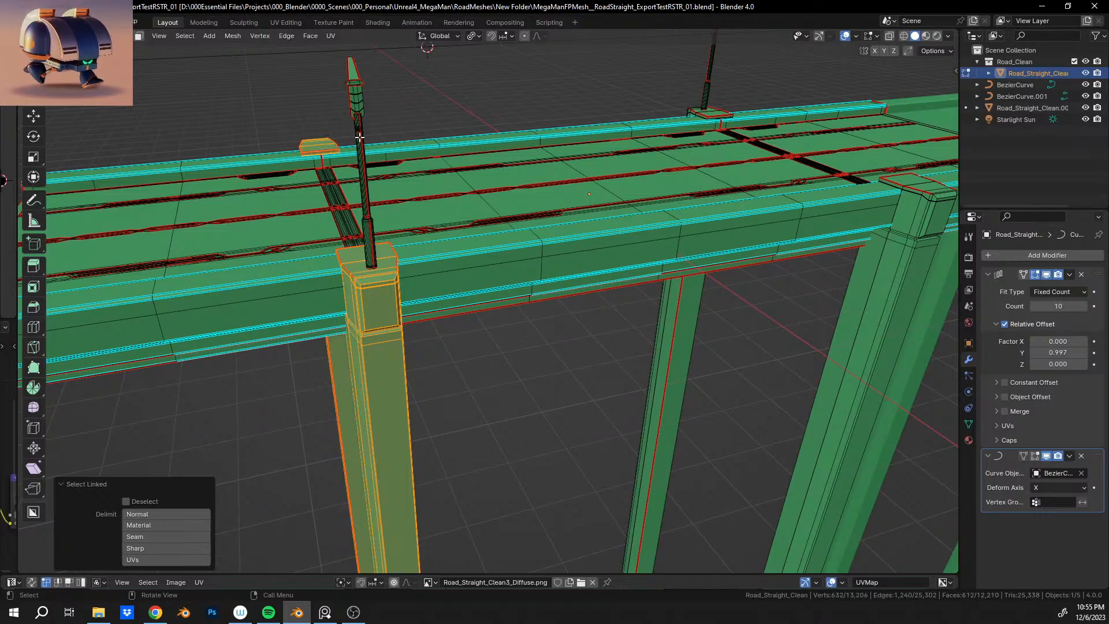
key("l")
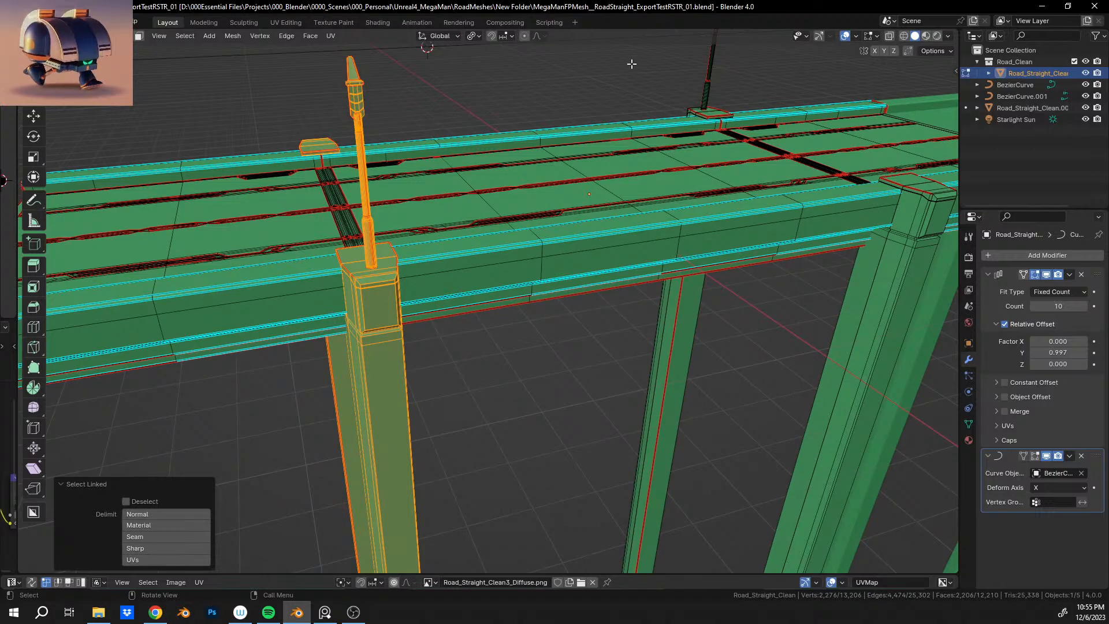
key("l")
key("l")
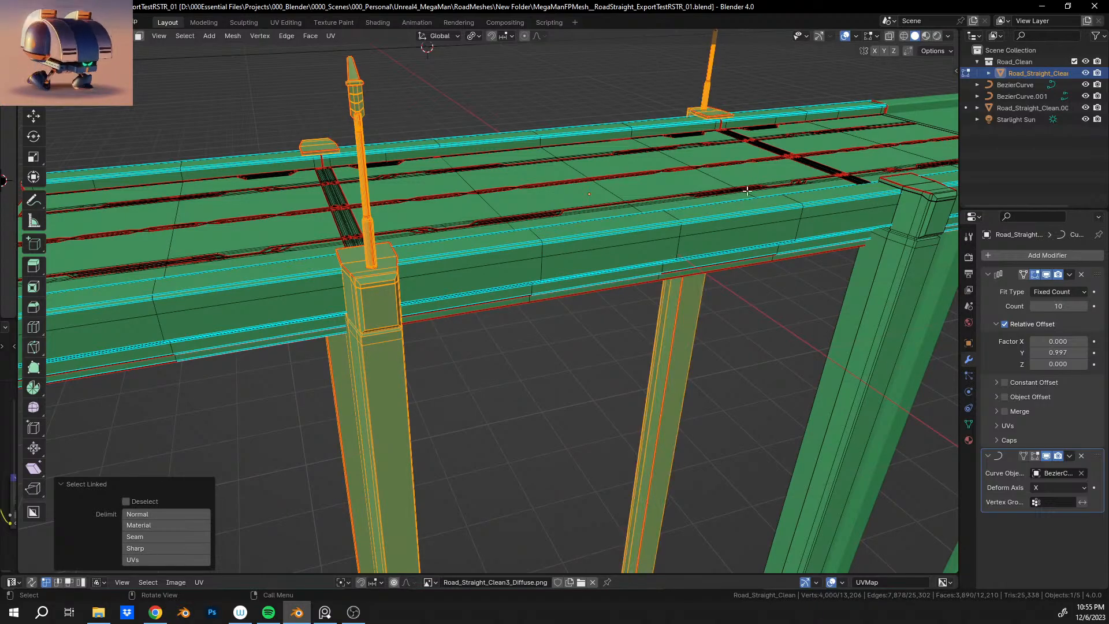
key("l")
key("KP_Decimal")
middle_click_drag(873, 241, 555, 242)
key("p")
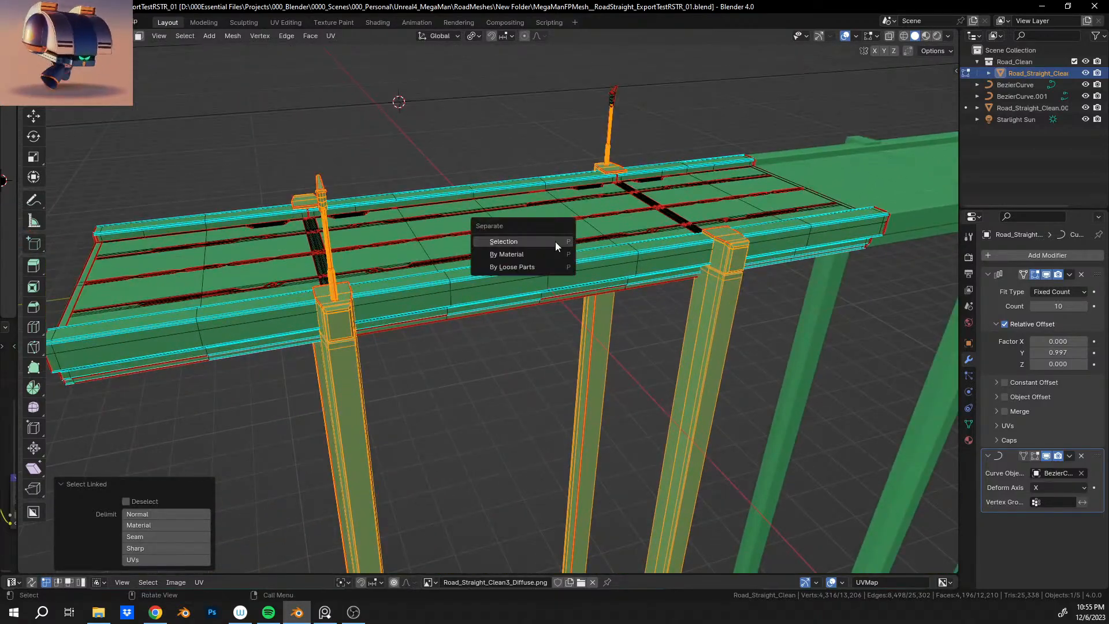
left_click(556, 242)
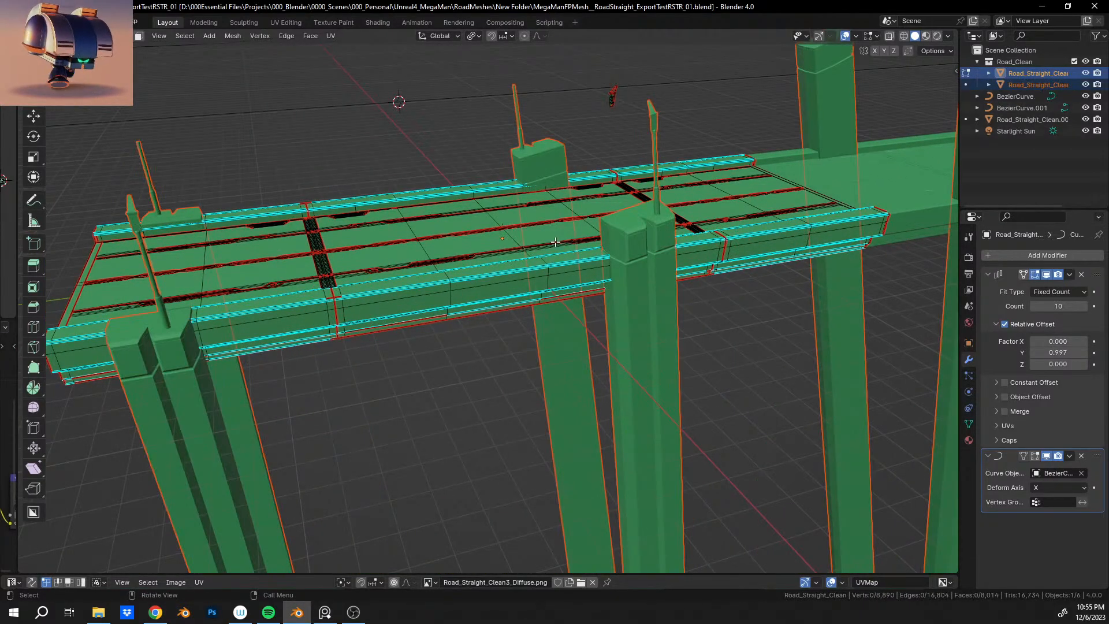
scroll(555, 241, "down", 6)
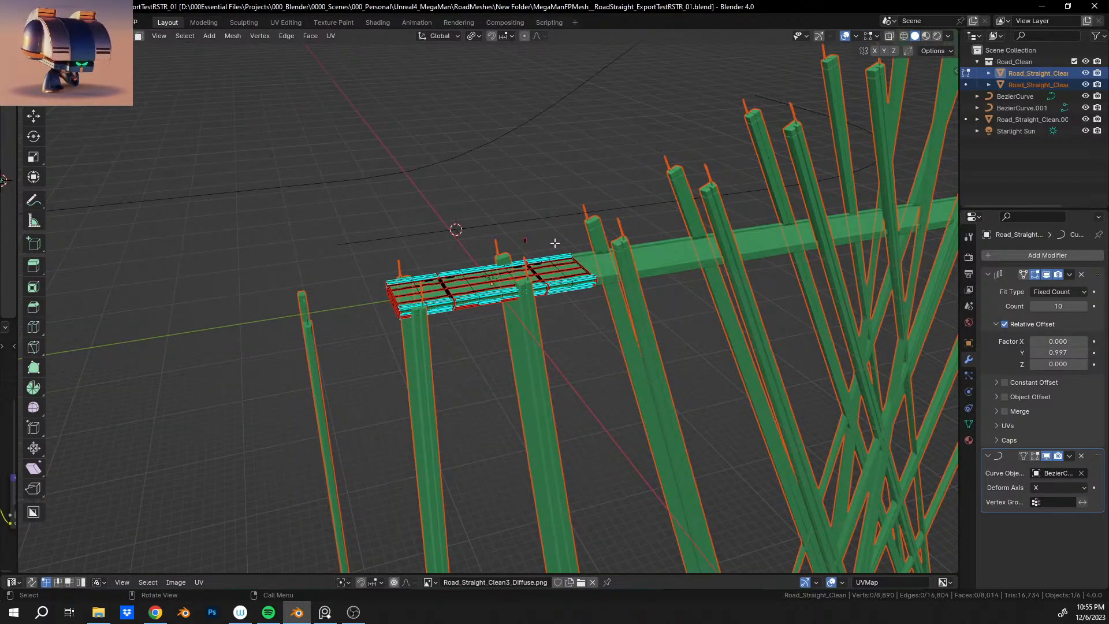
key("Tab")
Remove the Curve modifier from the separated support pillars, keeping their Array modifier.
scroll(555, 243, "down", 2)
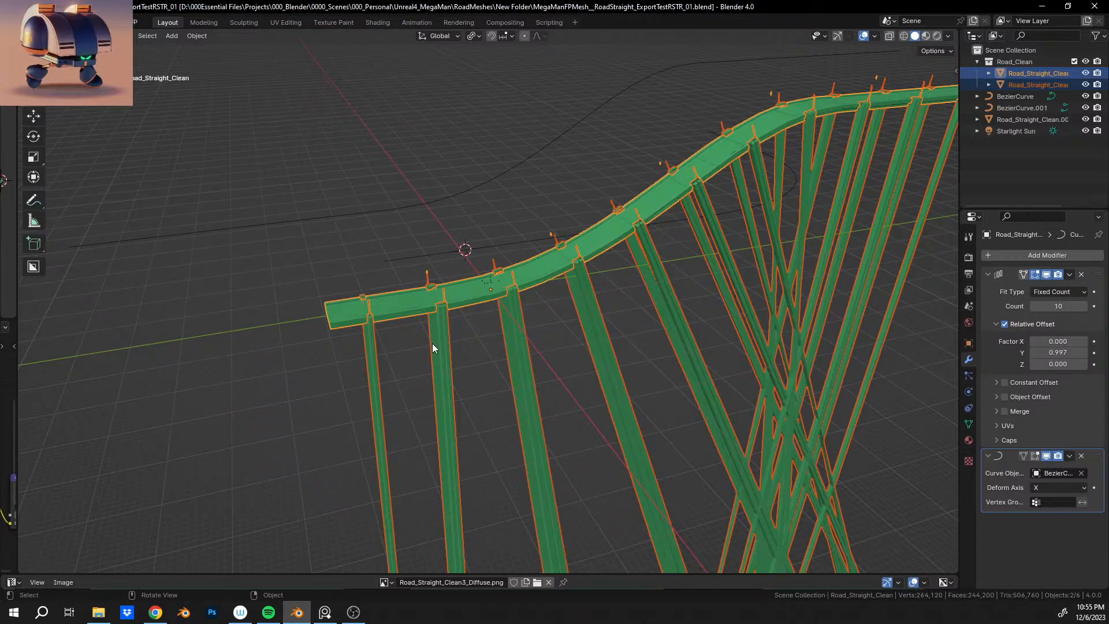
mouse_move(433, 343)
middle_mouse_down()
mouse_move(569, 362)
mouse_move(442, 339)
middle_mouse_up()
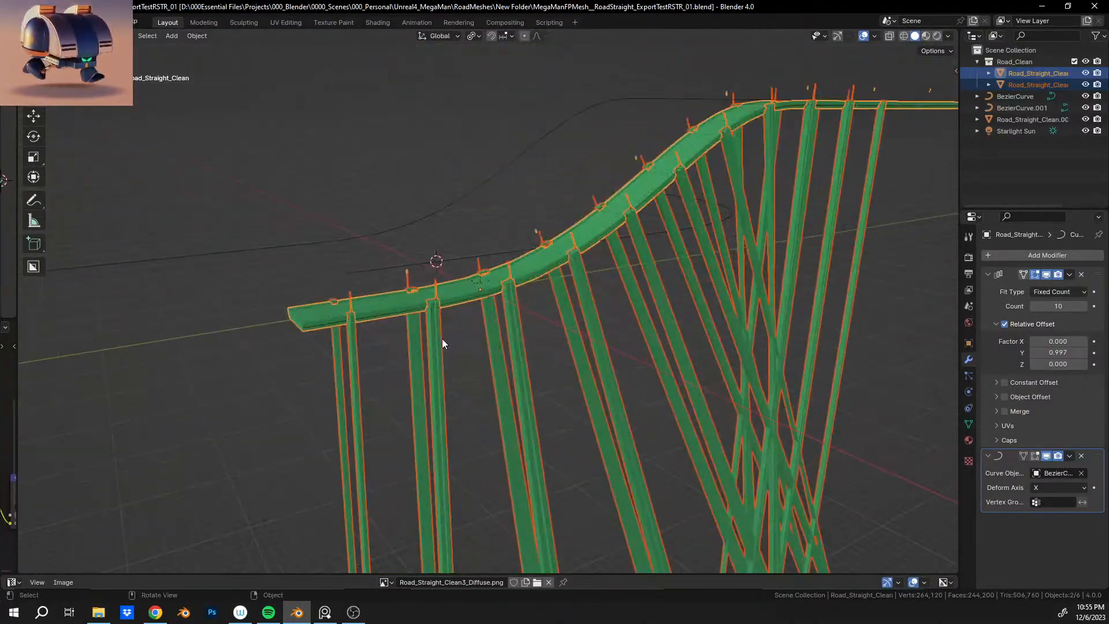
left_click(441, 338)
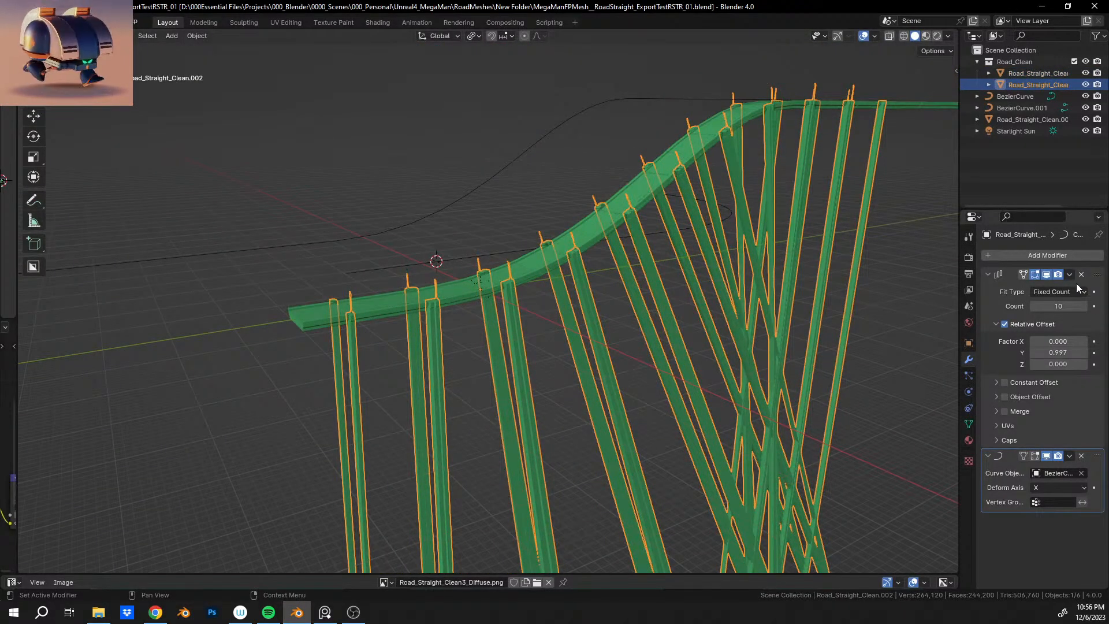
middle_click_drag(590, 321, 528, 310)
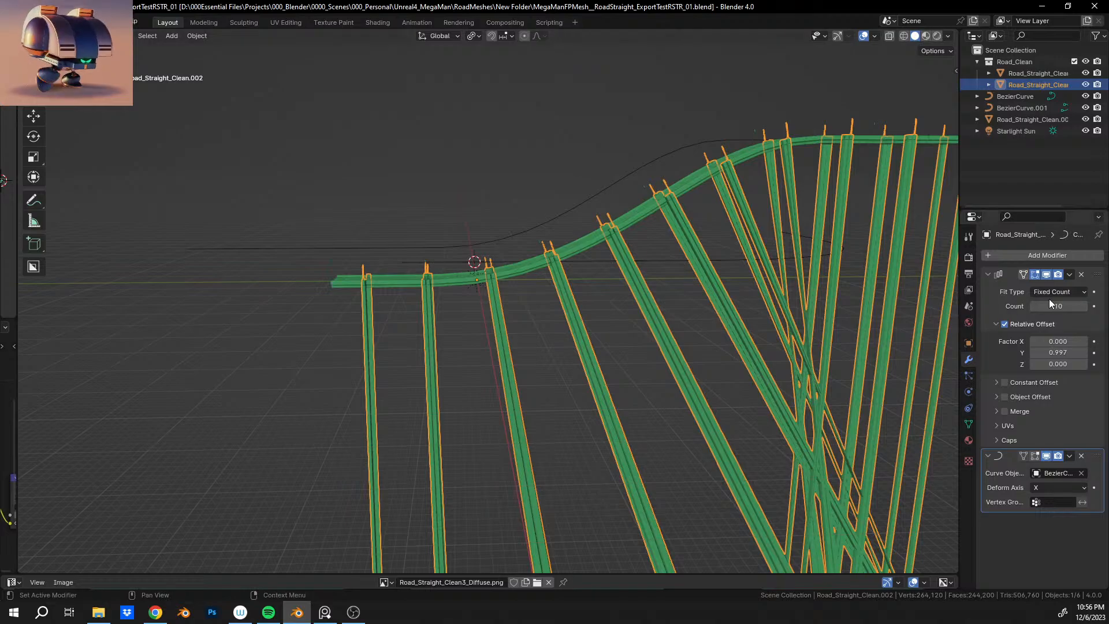
left_click(1083, 456)
scroll(620, 307, "down", 1)
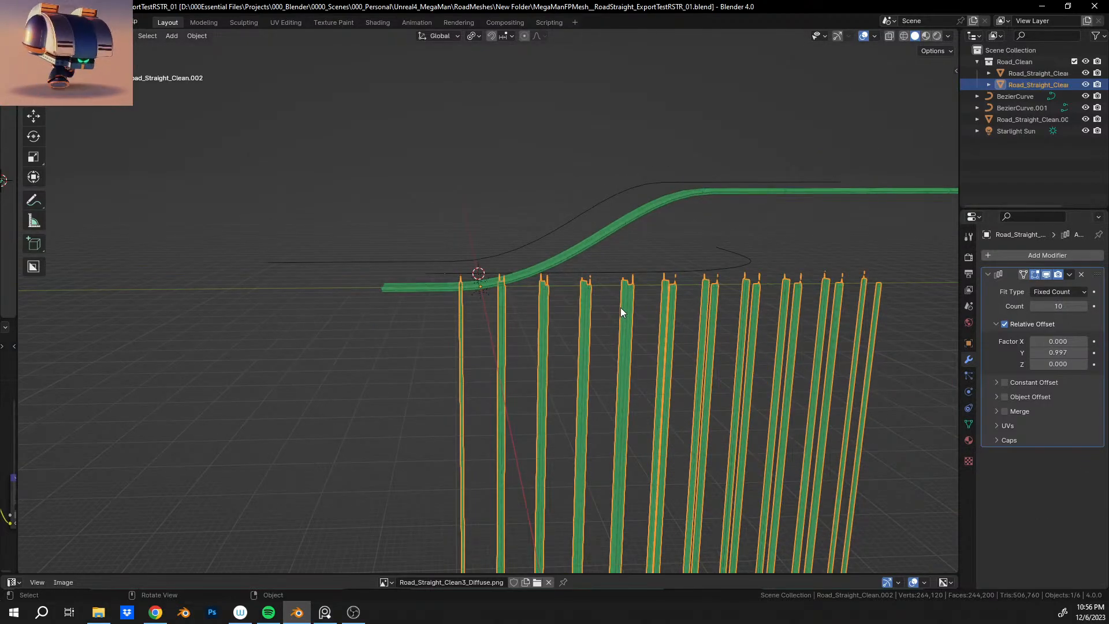
Undo the pillars' Curve modifier removal to inspect a pillar's alignment with the road panel seam, and redo the removal.
scroll(620, 308, "up", 4)
middle_click_drag(617, 307, 602, 349)
scroll(543, 348, "up", 6)
middle_click_drag(485, 340, 500, 248, "shift")
key("ctrl+z")
scroll(462, 259, "up", 6)
scroll(556, 297, "up", 4)
scroll(570, 313, "up", 3)
scroll(591, 298, "down", 2)
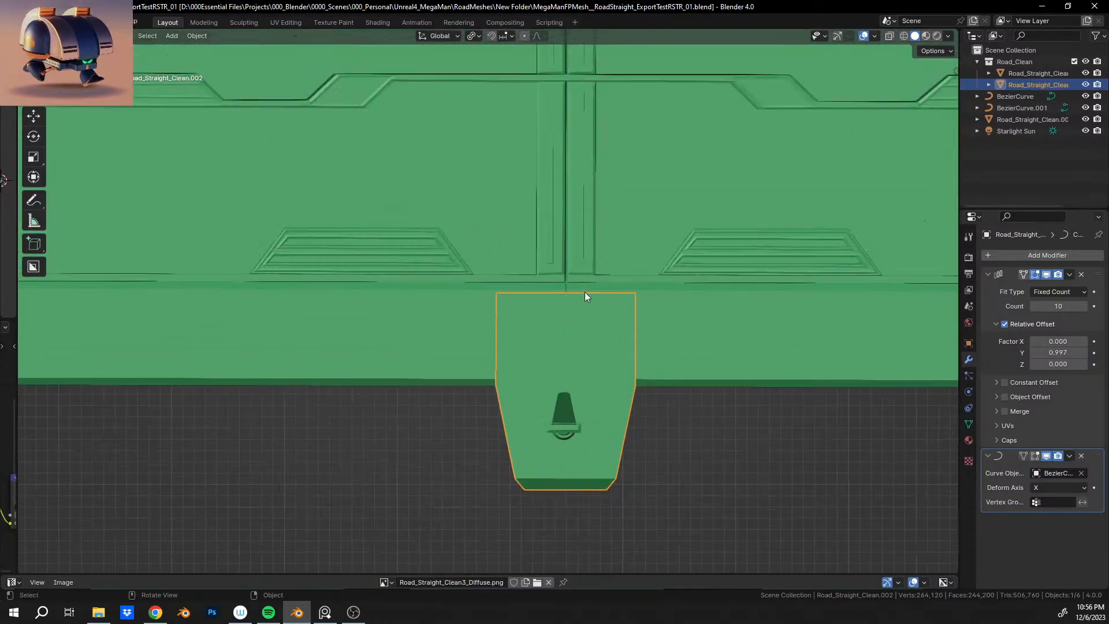
middle_click_drag(585, 292, 584, 214)
key("ctrl+shift+z")
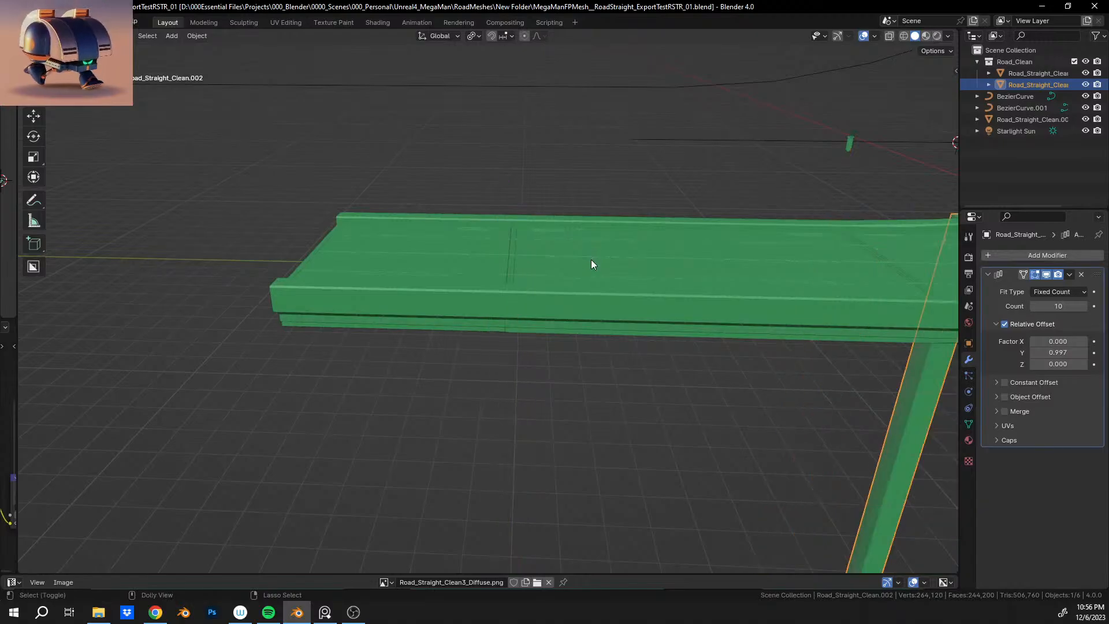
Move the separated support pillars -22.39 m along Y toward the start of the road.
scroll(580, 286, "down", 4)
key("g")
key("y")
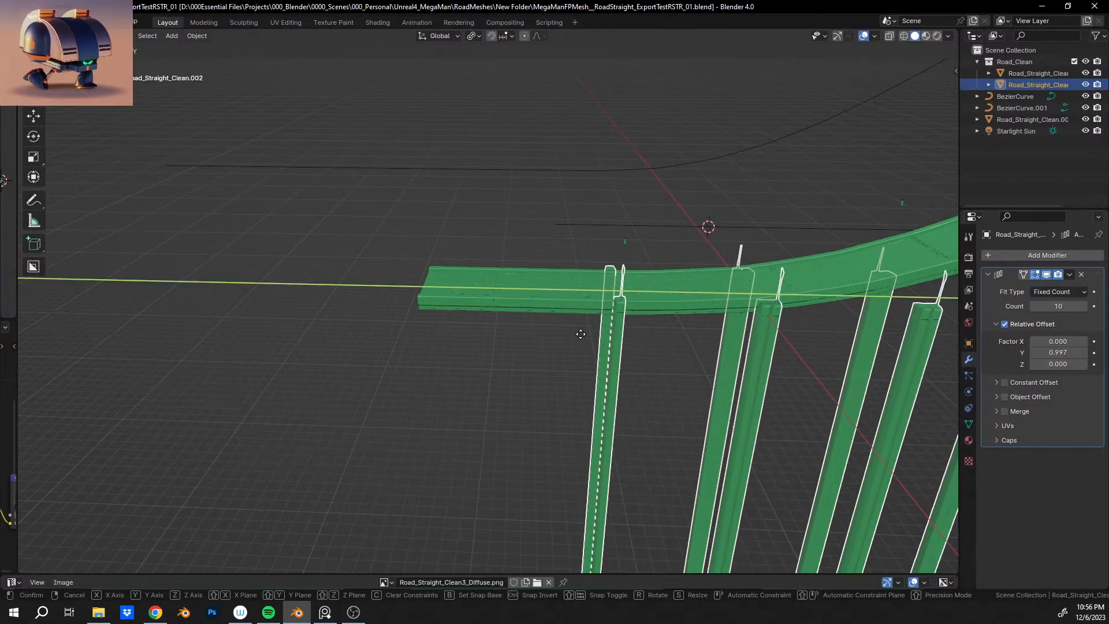
left_click(533, 265)
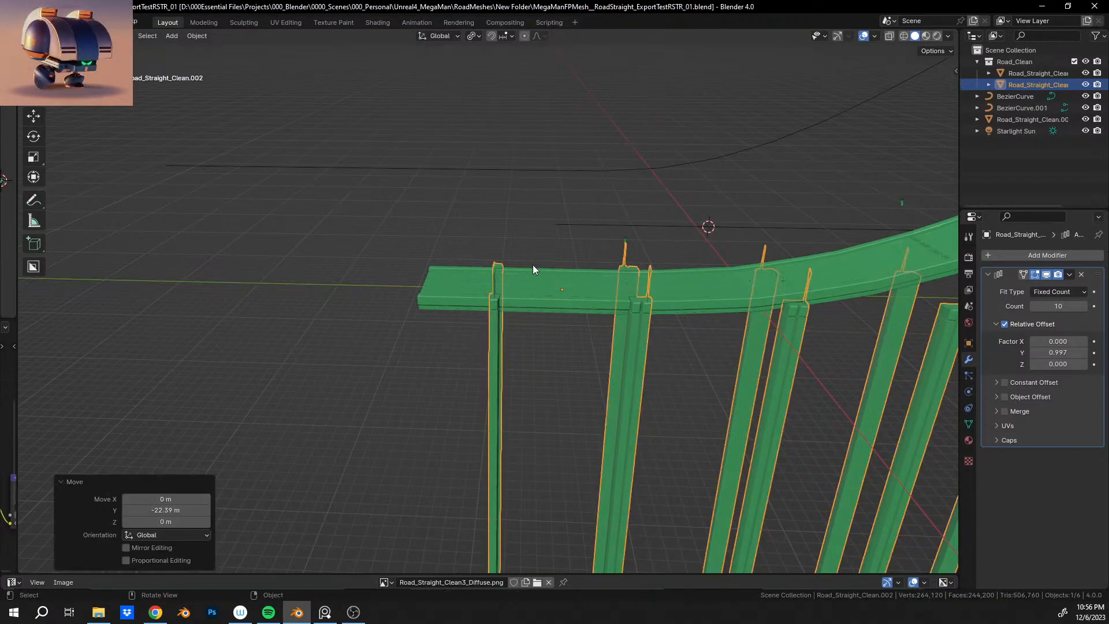
Move the separated support pillars about -0.09 m along Y so the first pillar lines up with the road panel seam.
scroll(543, 300, "up", 5)
middle_click_drag(553, 336, 517, 412)
scroll(496, 295, "up", 6)
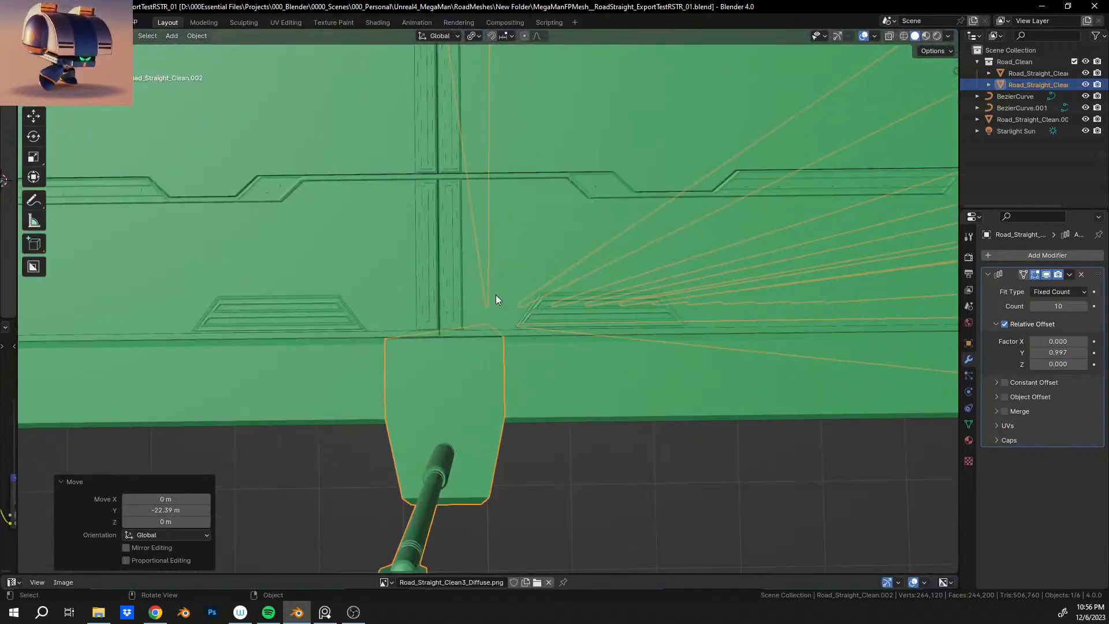
middle_click_drag(496, 294, 495, 296)
key("g")
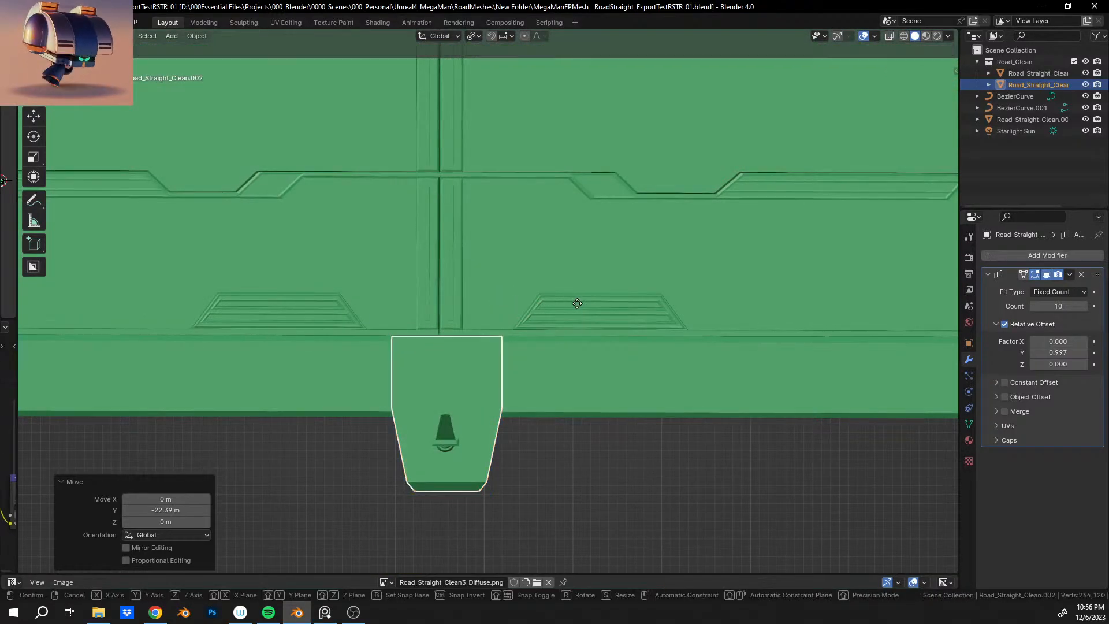
key("y")
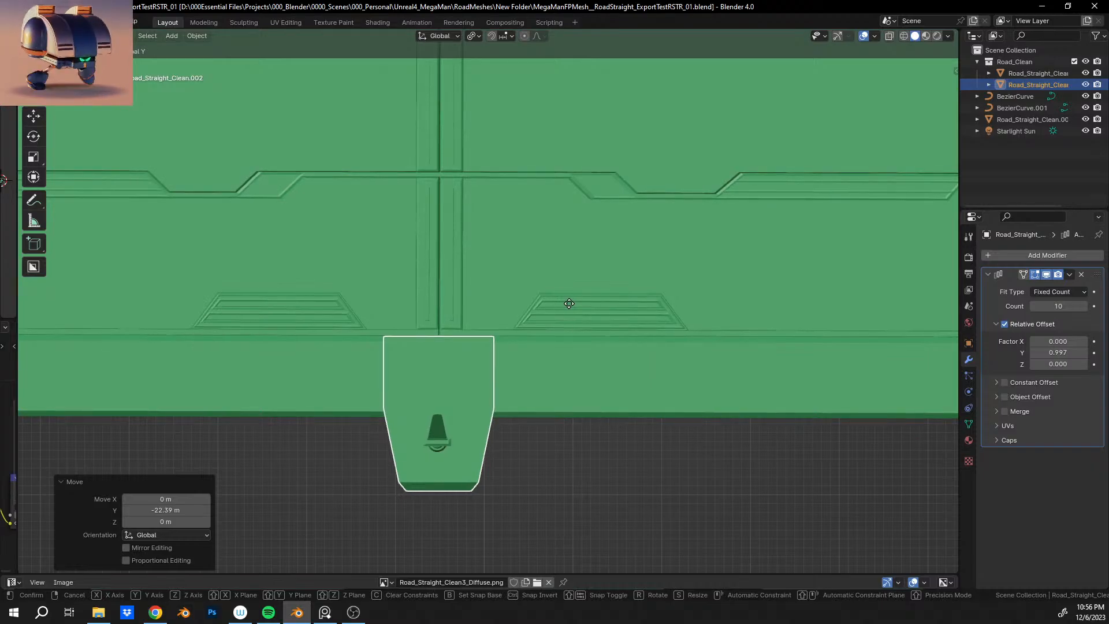
left_click(570, 304)
Raise the Relative Offset Y factor of the support pillars' Array modifier to 1.997.
scroll(569, 293, "down", 6)
scroll(598, 294, "up", 1)
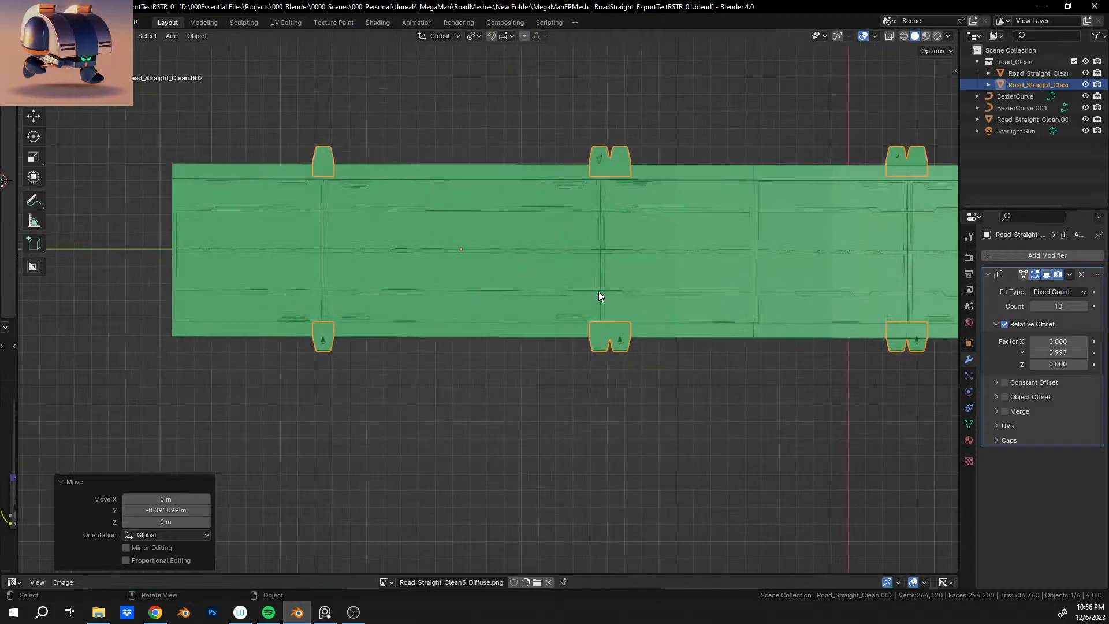
middle_click_drag(598, 295, 348, 293)
left_click(304, 290)
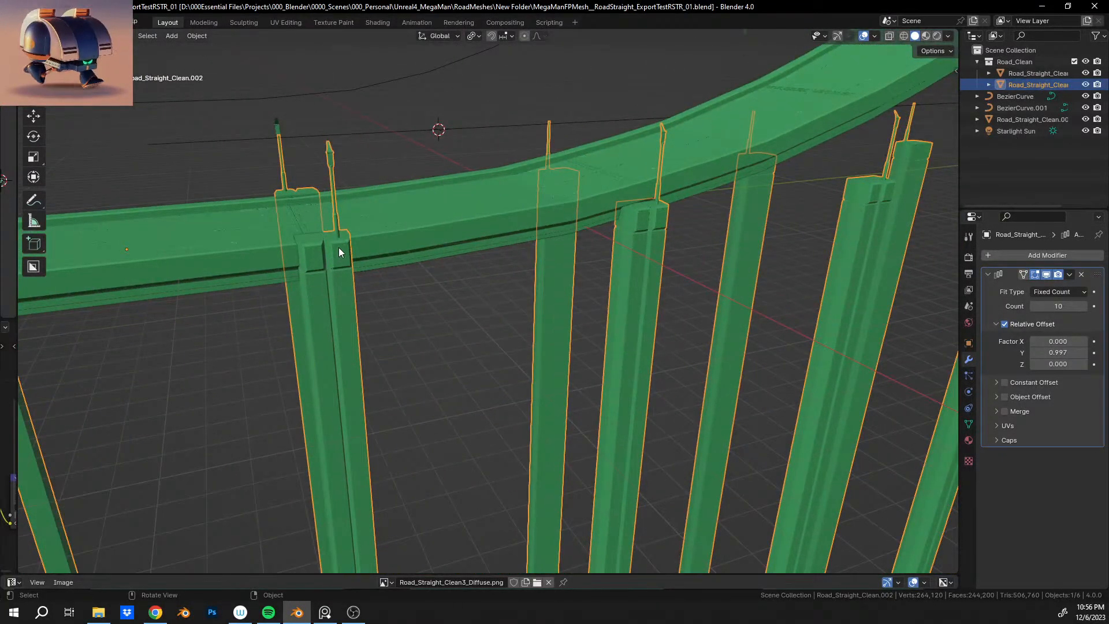
middle_click_drag(340, 252, 479, 230)
left_click(414, 211)
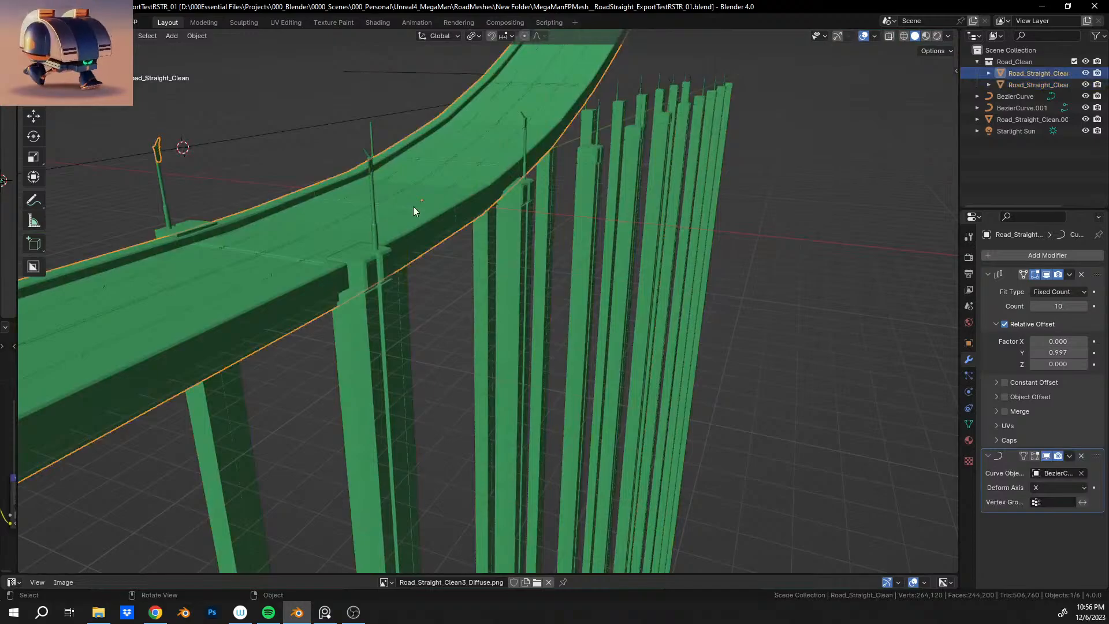
left_click(380, 332)
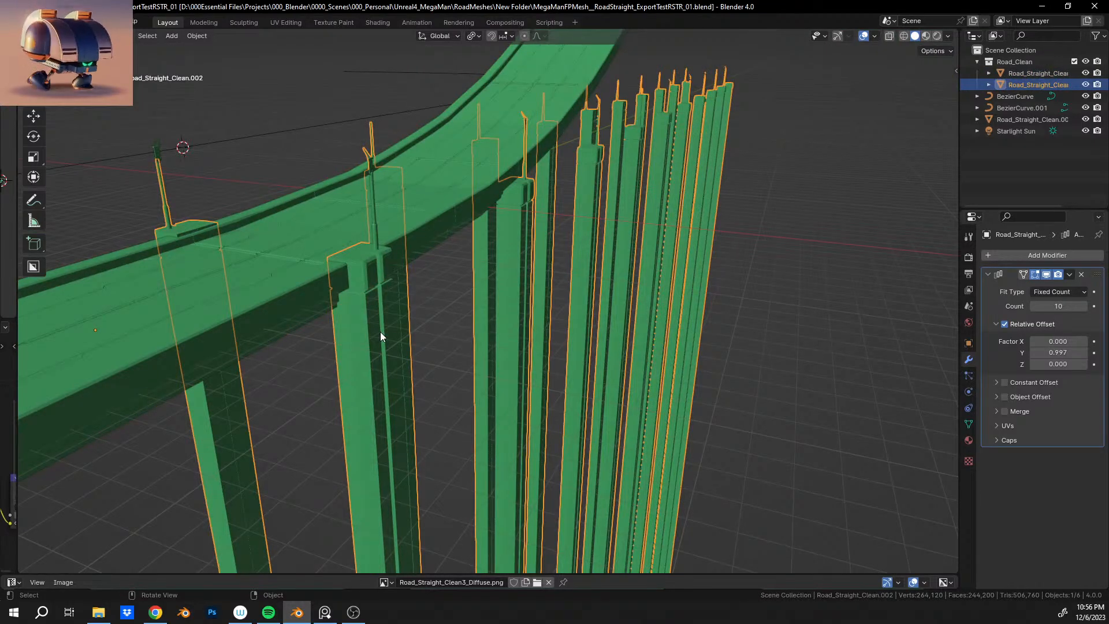
middle_click_drag(381, 332, 441, 287)
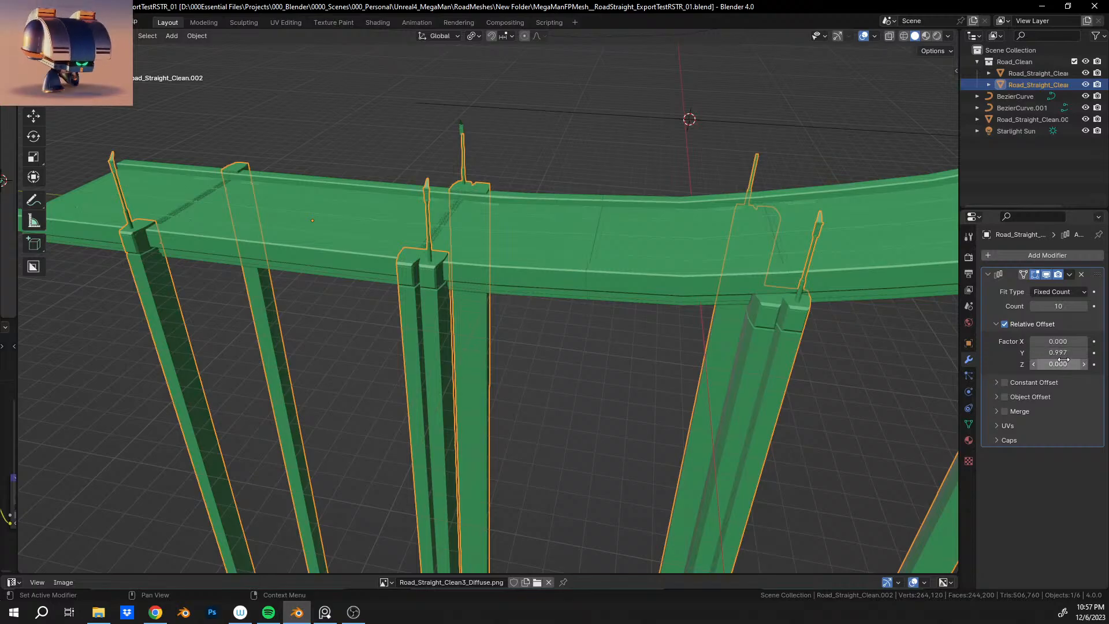
left_click_drag(1063, 353, 1075, 354)
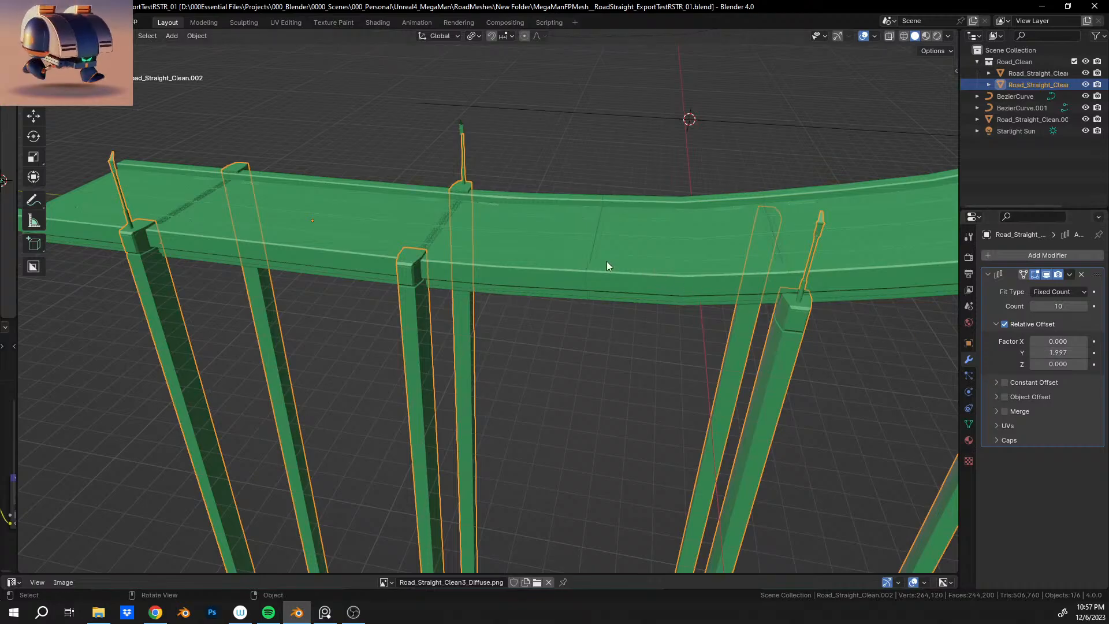
Lower the pillar array's Relative Offset Y factor to 1.967, comparing the next pillar with its road seam from above.
middle_click_drag(606, 261, 528, 296)
middle_click_drag(601, 224, 566, 282)
scroll(566, 287, "up", 2)
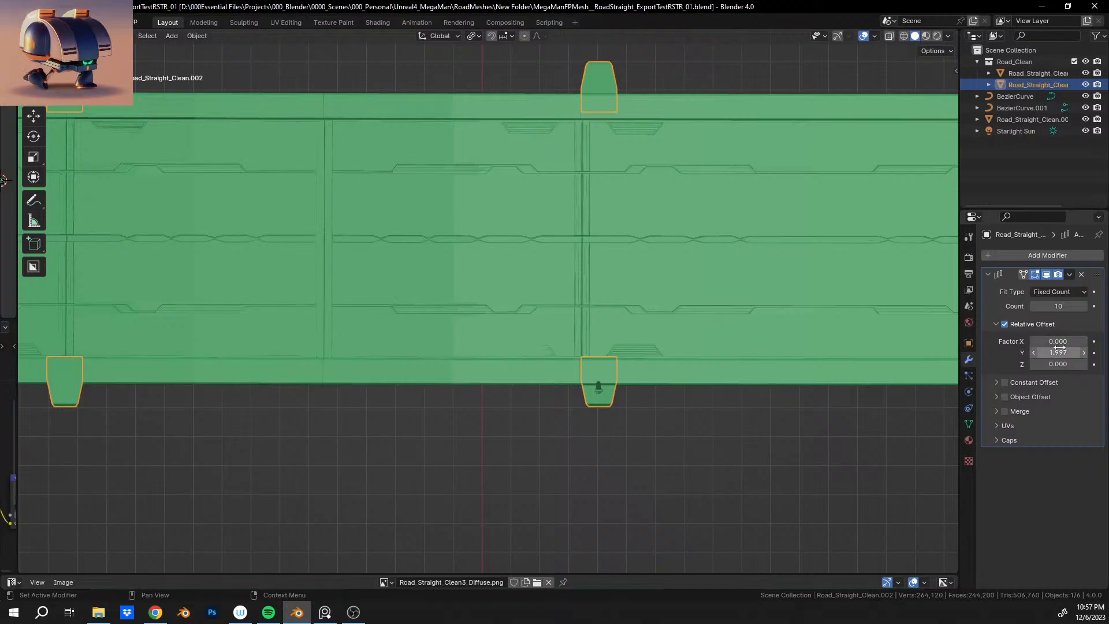
mouse_move(1058, 352)
left_mouse_down()
mouse_move(1040, 352)
mouse_move(1053, 352)
left_mouse_up()
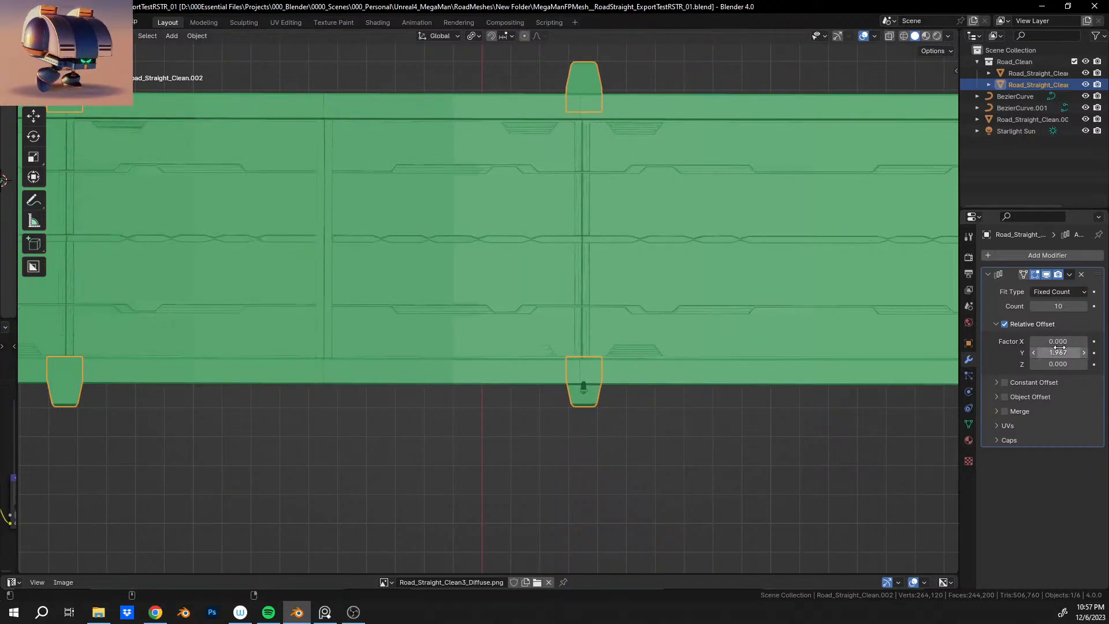
Try a Relative Offset Y factor of 1.957 for the pillar array and adjust it to 1.960.
scroll(668, 345, "up", 3)
scroll(560, 357, "up", 5)
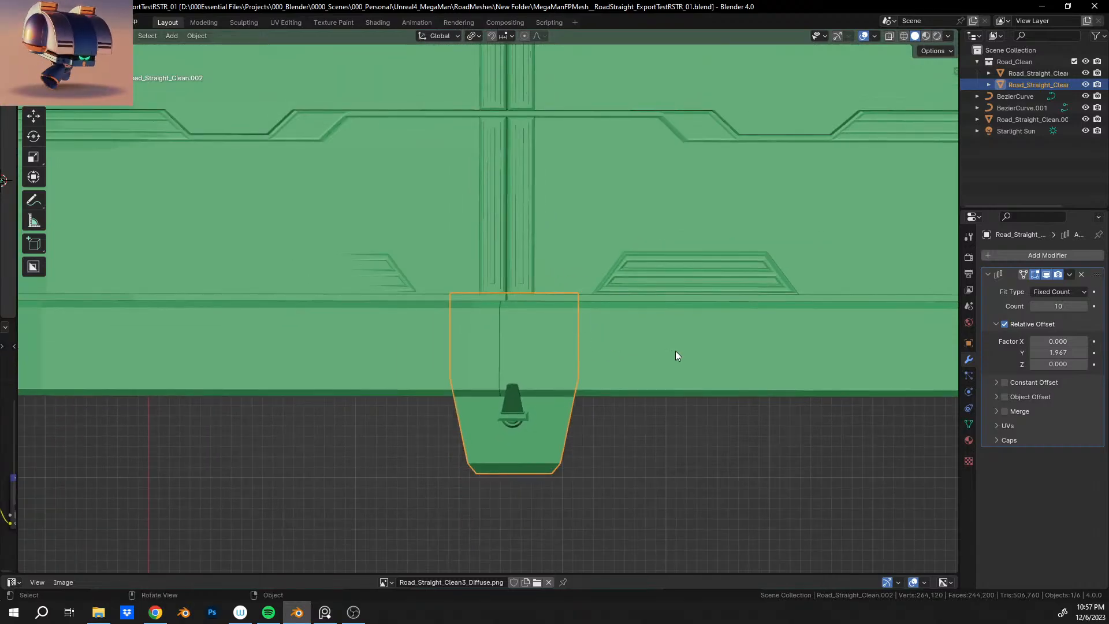
left_click_drag(1057, 354, 1058, 353)
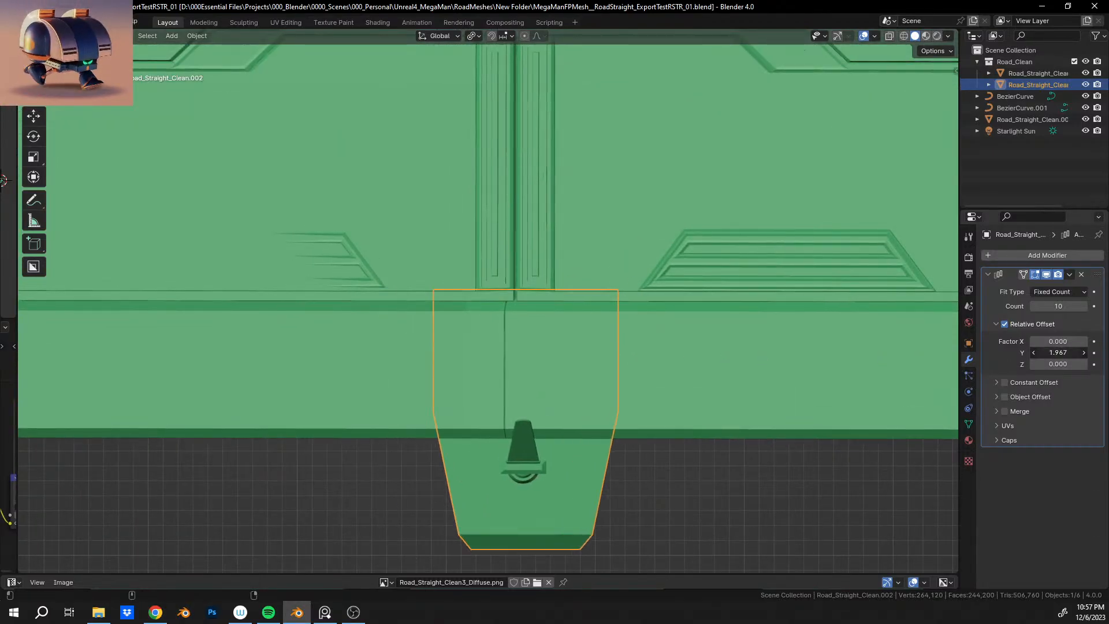
left_click(1060, 353)
left_click(1046, 354)
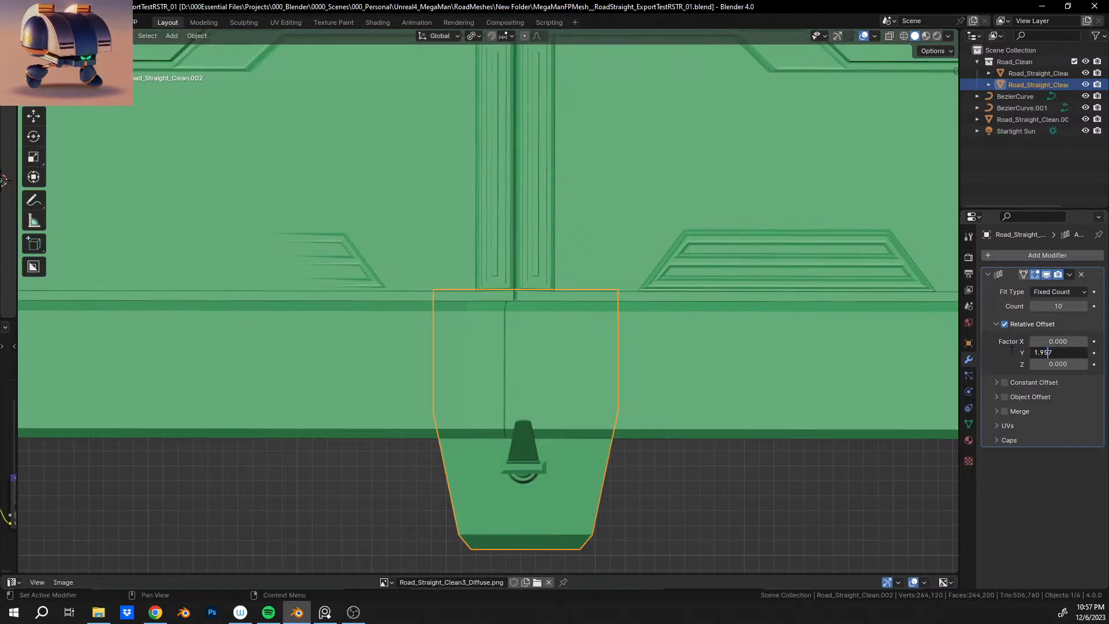
key("Return")
left_click(1052, 353)
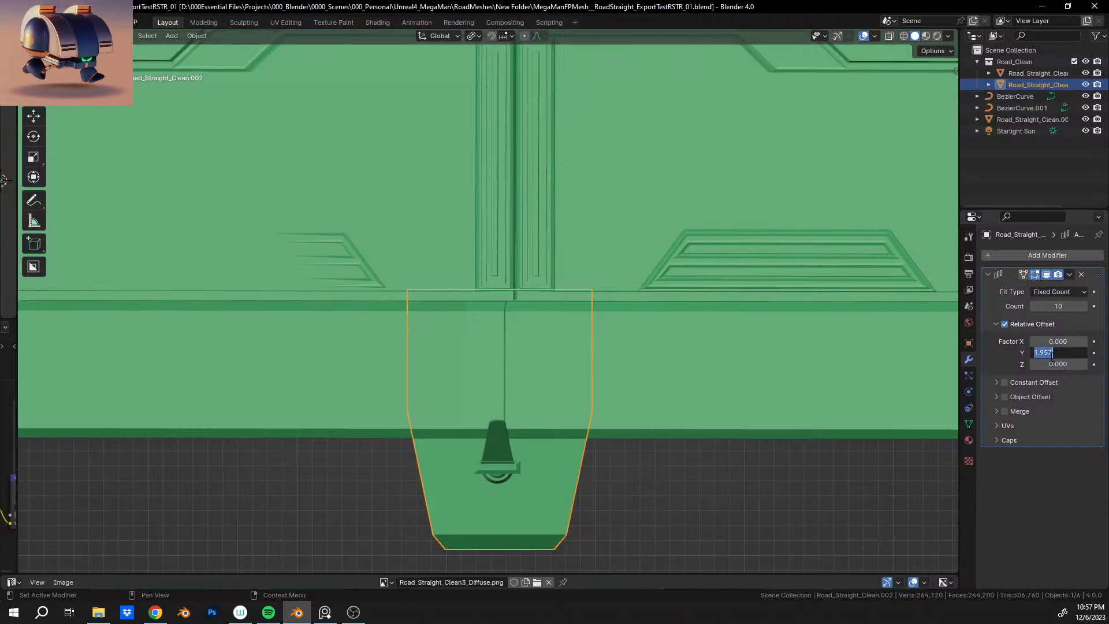
left_click(1048, 352)
left_click_drag(1044, 353, 1053, 353)
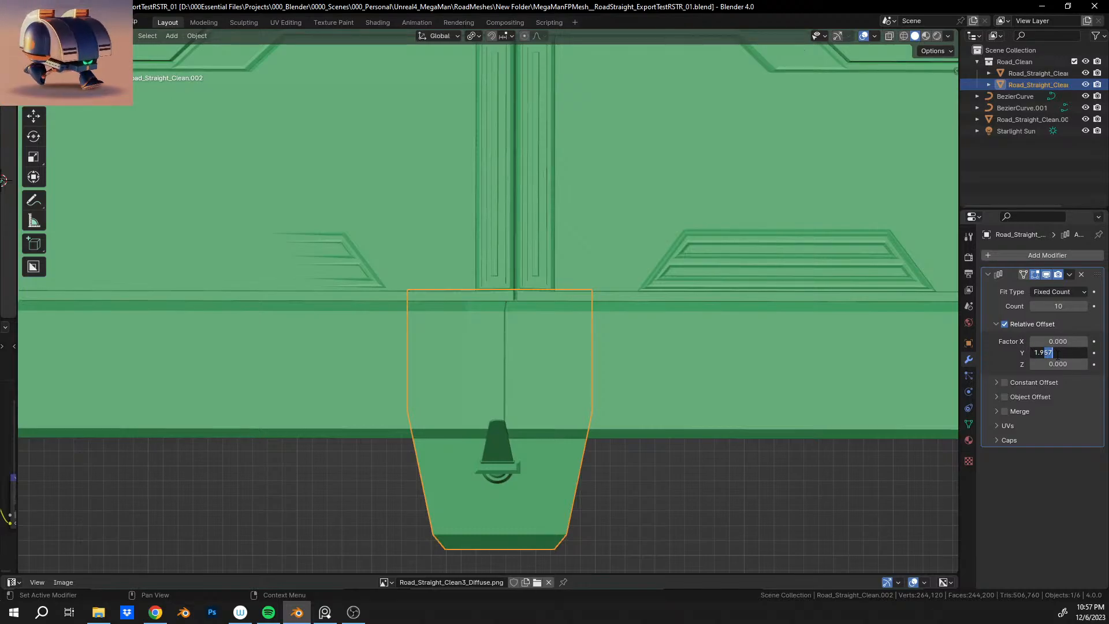
type("60")
key("Return")
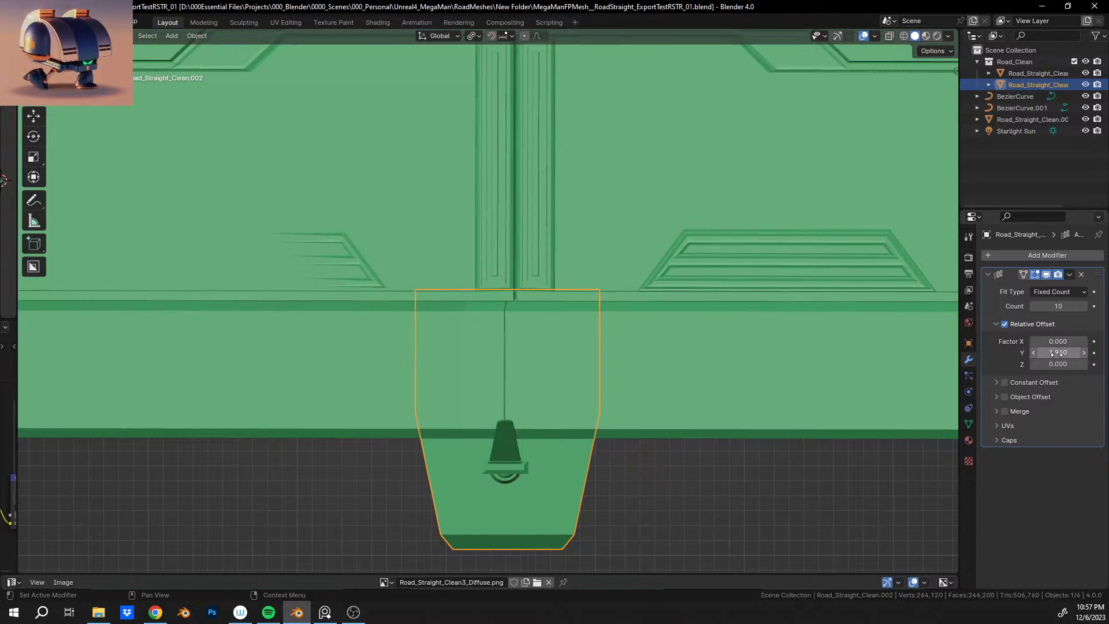
Fine-tune the pillar array's Relative Offset Y factor through 1.965 and 1.964 to 1.963.
left_click(1057, 353)
left_click(1054, 351)
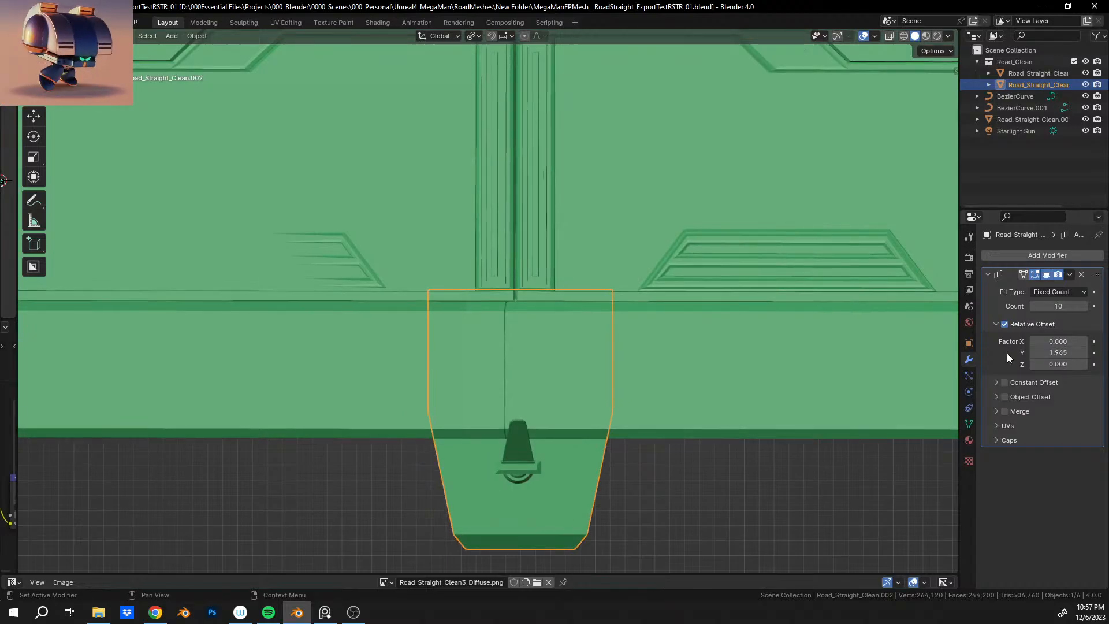
double_click(1040, 353)
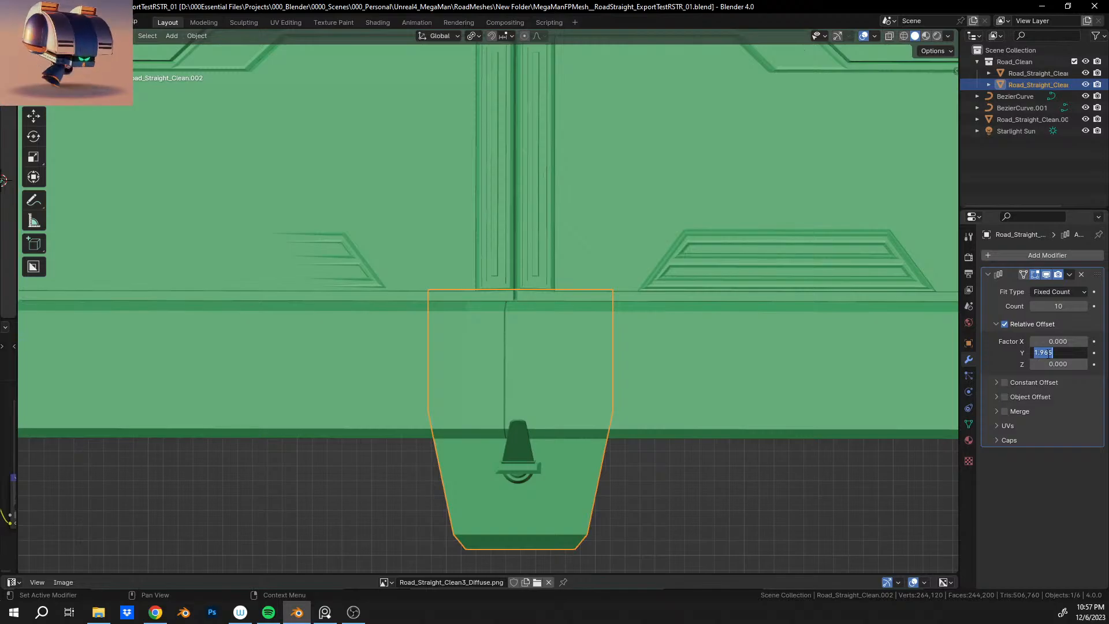
left_click(1050, 353)
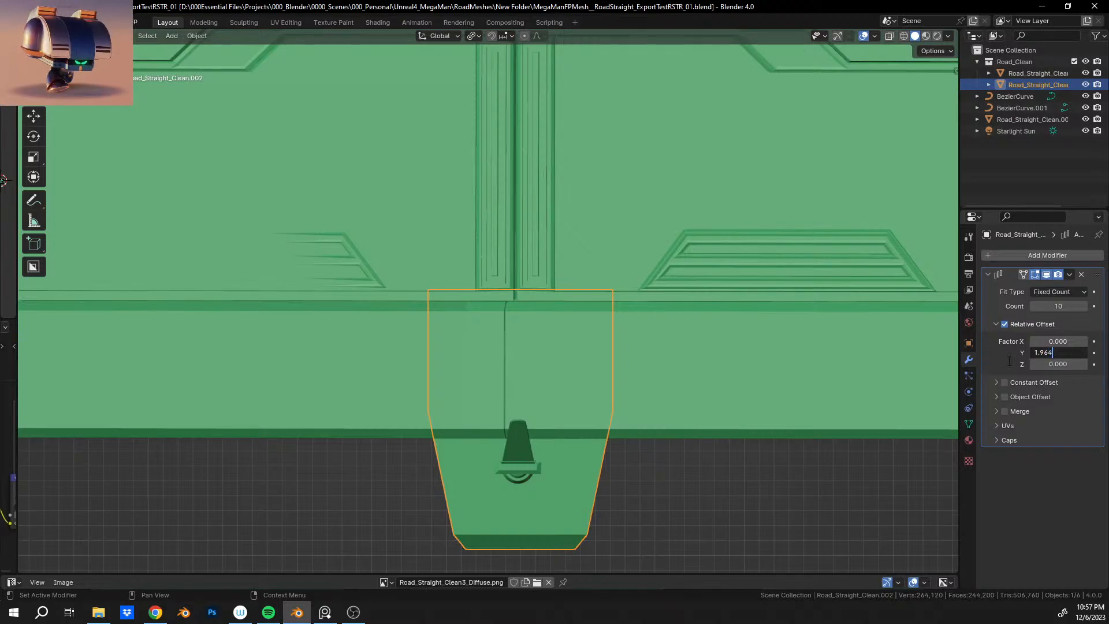
double_click(1058, 354)
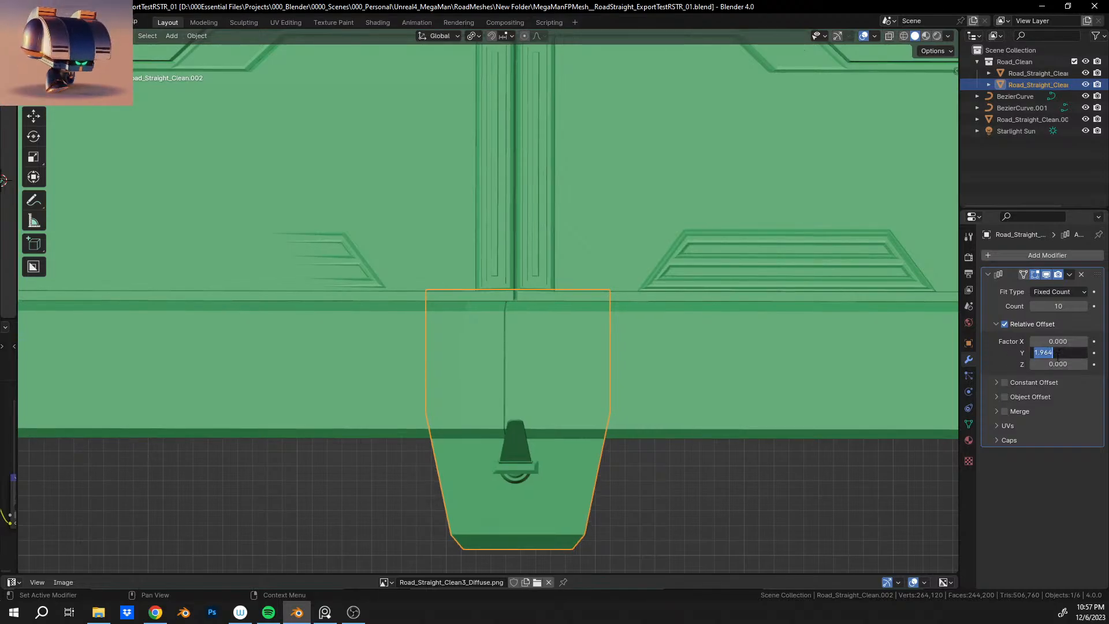
left_click(1051, 353)
key("Return")
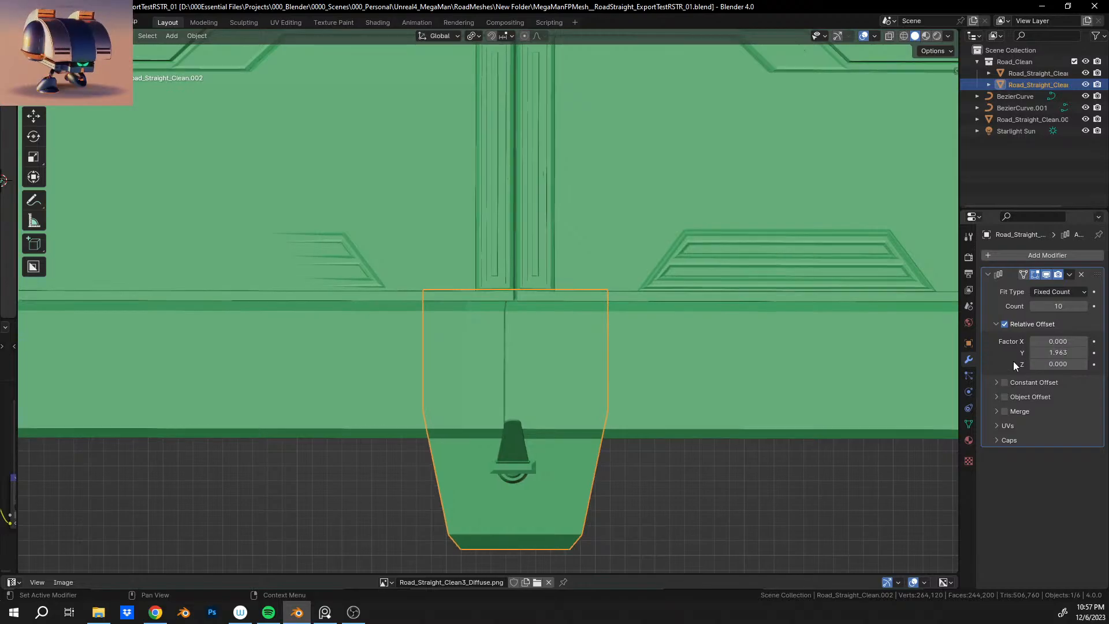
Check a pillar farther along the road and reduce the array's Relative Offset Y factor to 1.962, and further to 1.952.
scroll(467, 347, "down", 5)
scroll(467, 348, "down", 6)
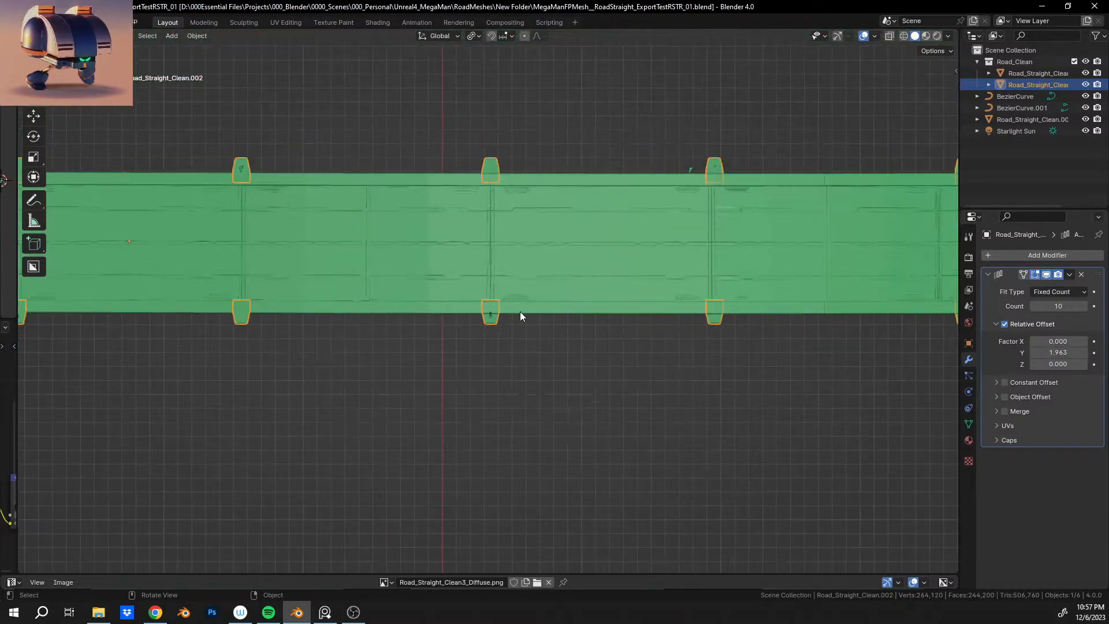
middle_click_drag(758, 287, 582, 293, "shift")
scroll(656, 345, "up", 4)
scroll(528, 321, "up", 7)
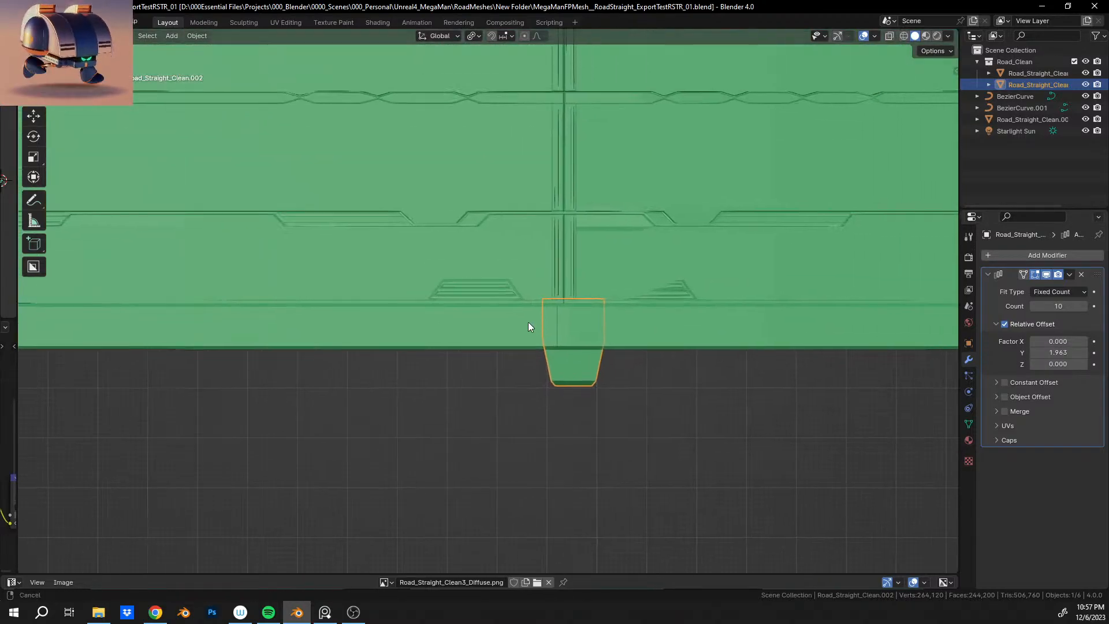
middle_click_drag(518, 346, 517, 323)
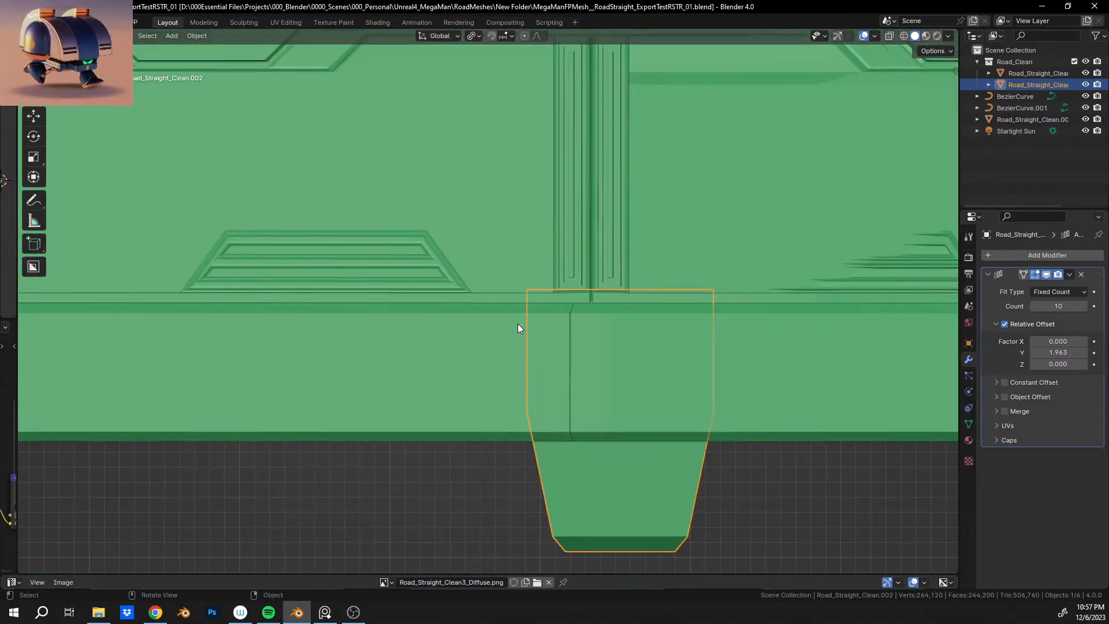
left_click(1048, 353)
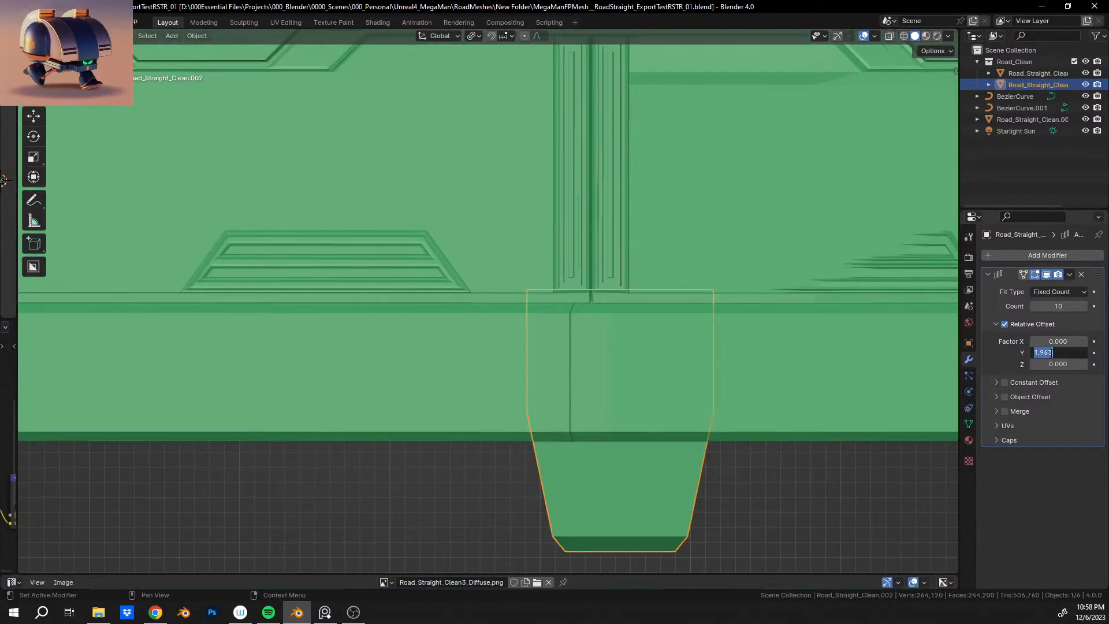
left_click_drag(1050, 357, 1053, 358)
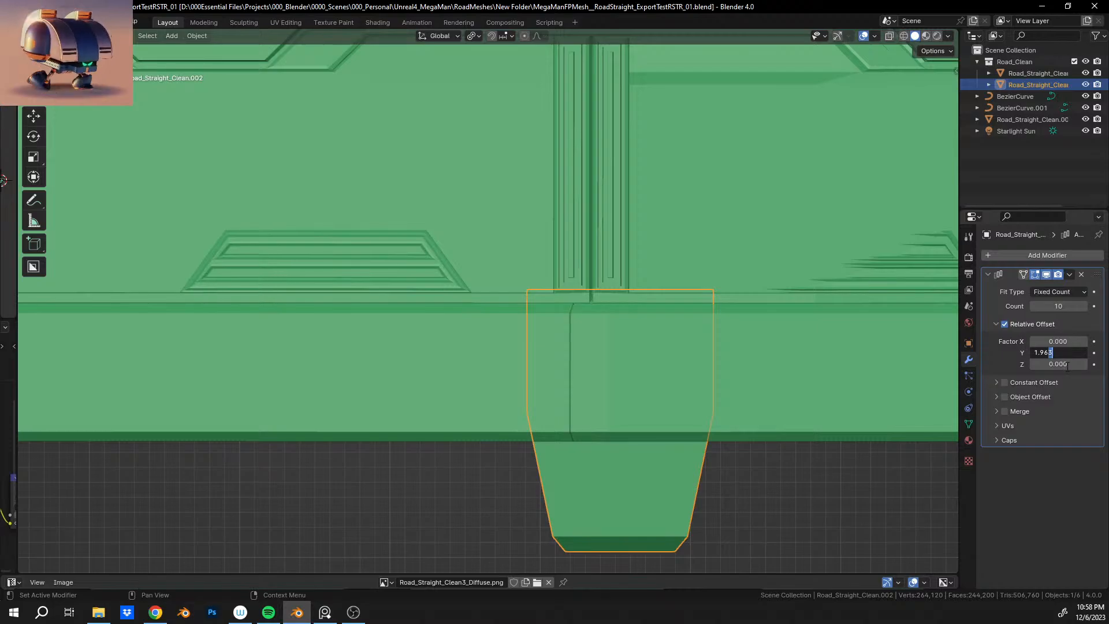
type("2")
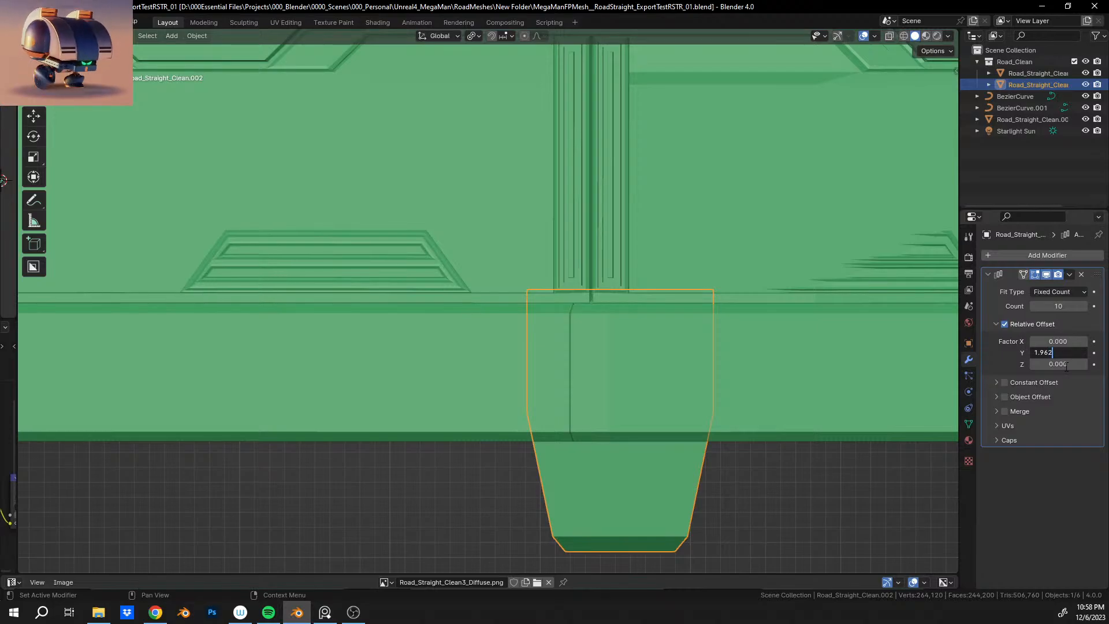
key("Return")
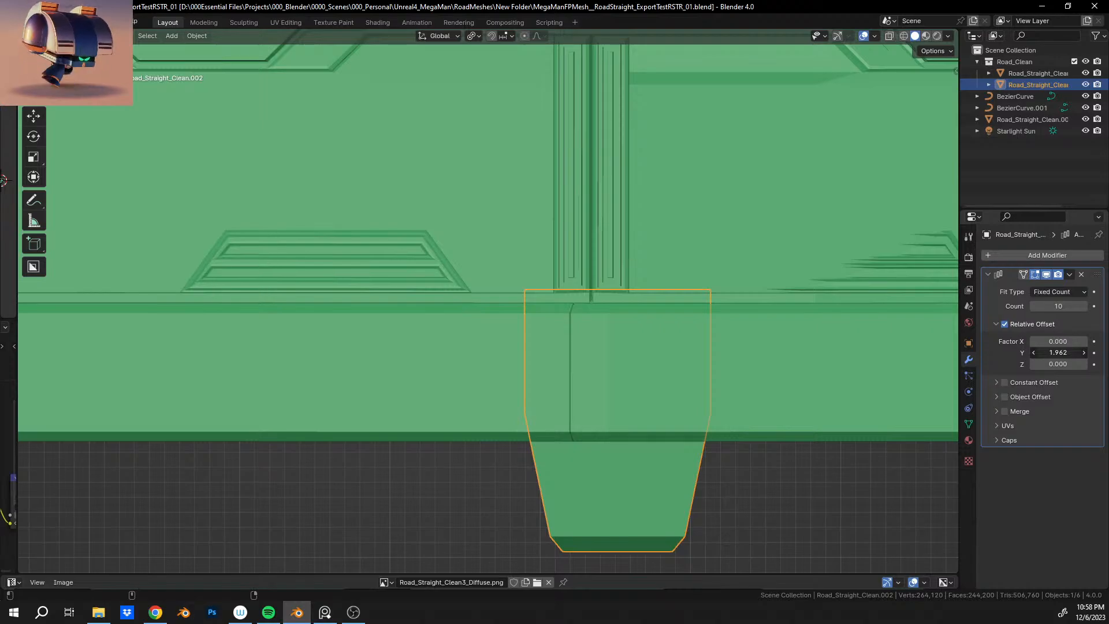
left_click_drag(1058, 353, 1058, 353)
Examine the pillar positions against the panel seams along the whole length of the road from above.
scroll(740, 342, "down", 8)
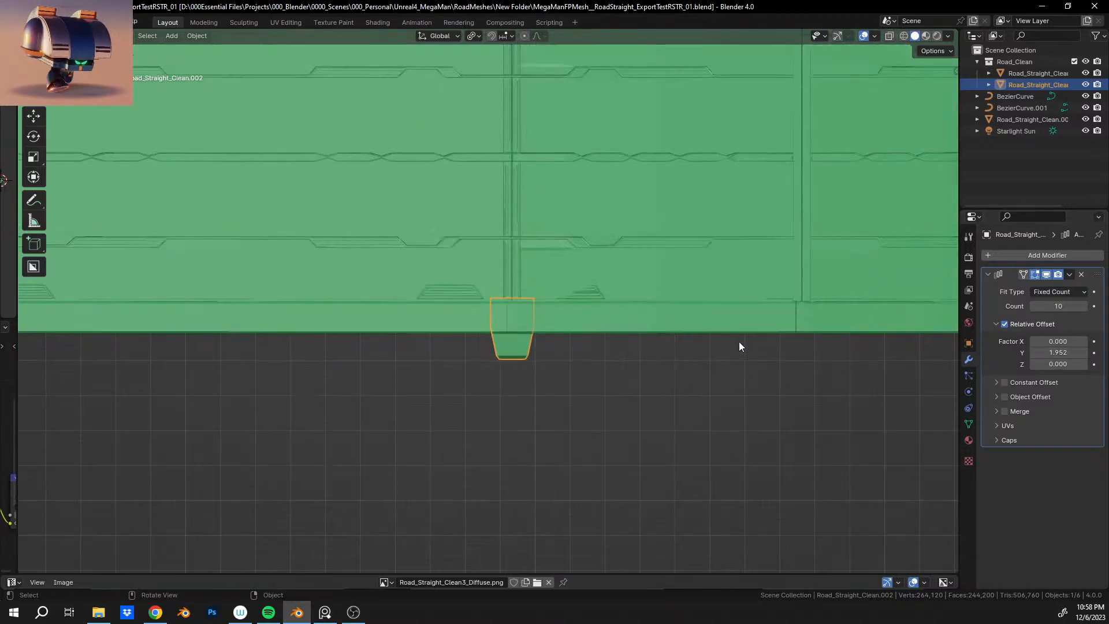
scroll(739, 342, "down", 6)
middle_click_drag(722, 297, 411, 284, "shift")
scroll(650, 285, "down", 1)
middle_click_drag(630, 285, 409, 286, "shift")
middle_click_drag(711, 286, 373, 295, "shift")
middle_click_drag(747, 287, 370, 284, "shift")
middle_click_drag(792, 287, 370, 286, "shift")
middle_click_drag(739, 283, 361, 283, "shift")
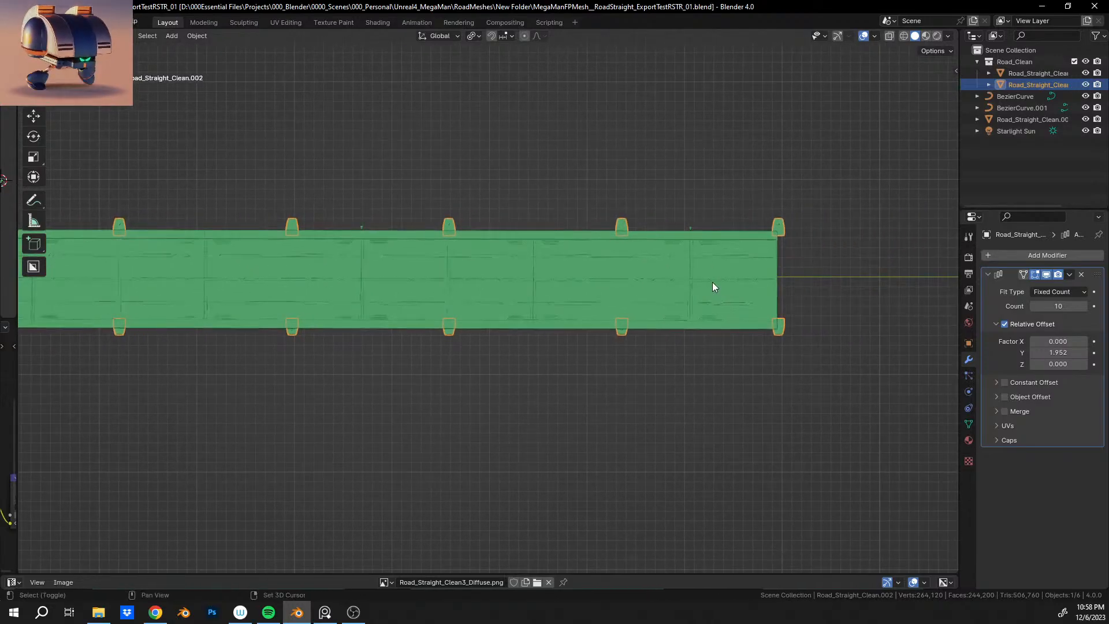
scroll(713, 282, "down", 6)
scroll(613, 296, "down", 5)
middle_click_drag(467, 292, 827, 281, "shift")
scroll(578, 280, "up", 5)
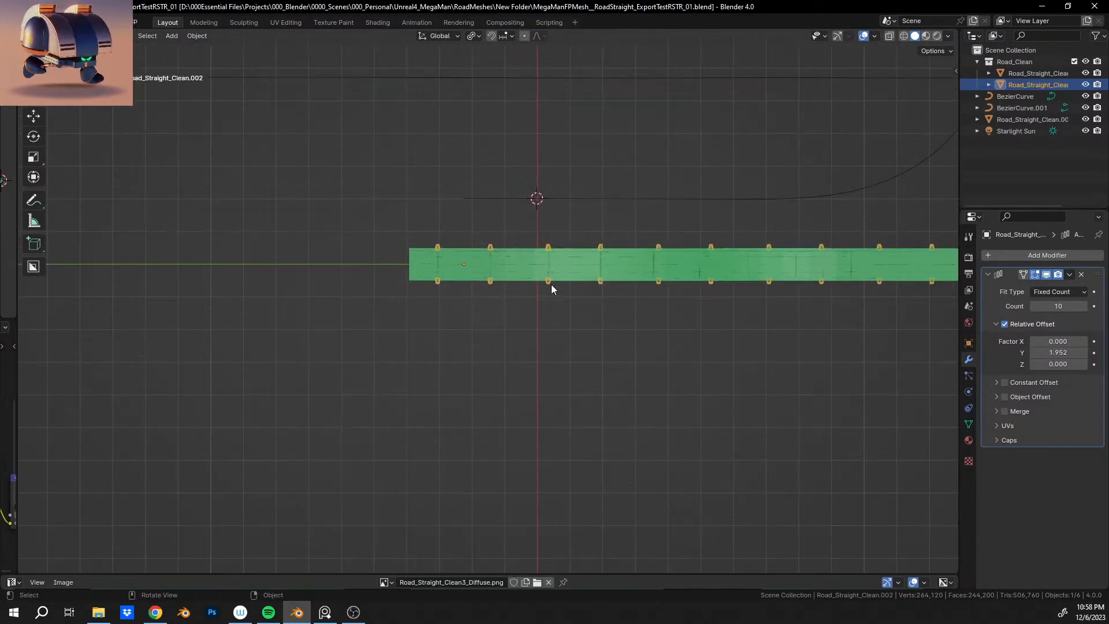
Compare the pillar heights with the rising road from the side and select the curved road mesh.
middle_click_drag(552, 284, 455, 255)
scroll(409, 304, "down", 1)
scroll(454, 255, "up", 3)
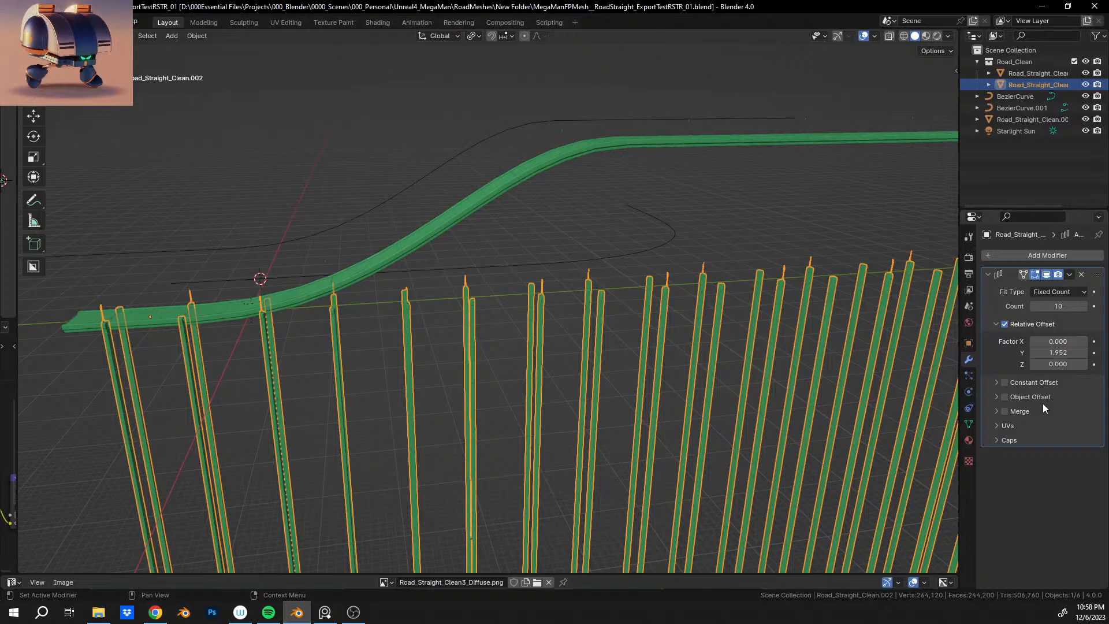
middle_click_drag(571, 299, 777, 368)
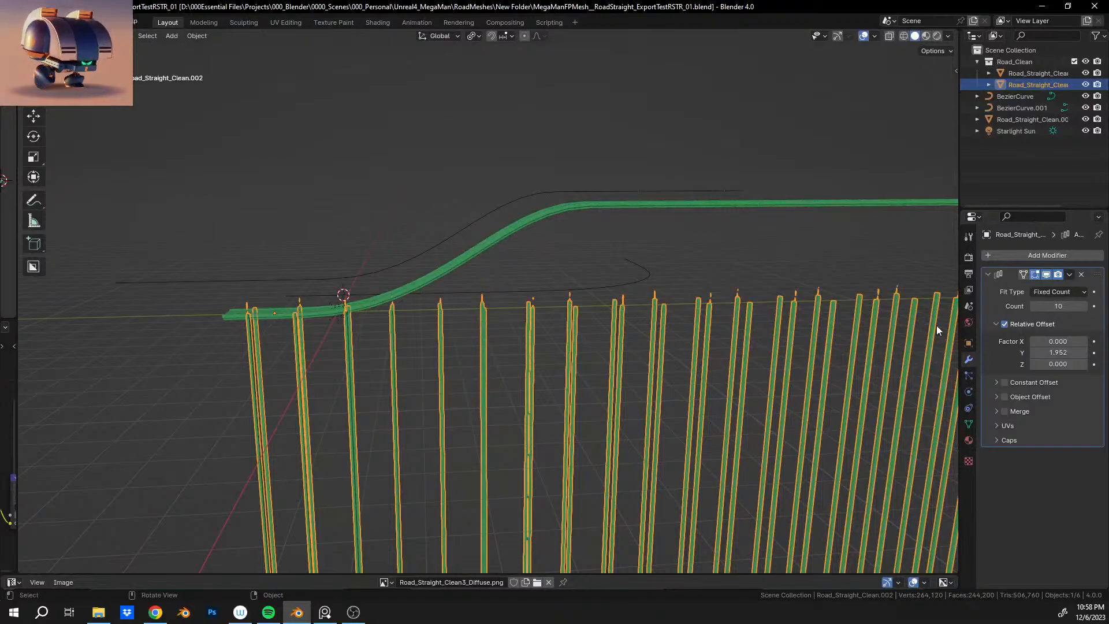
middle_click_drag(937, 325, 558, 321)
left_click(600, 213)
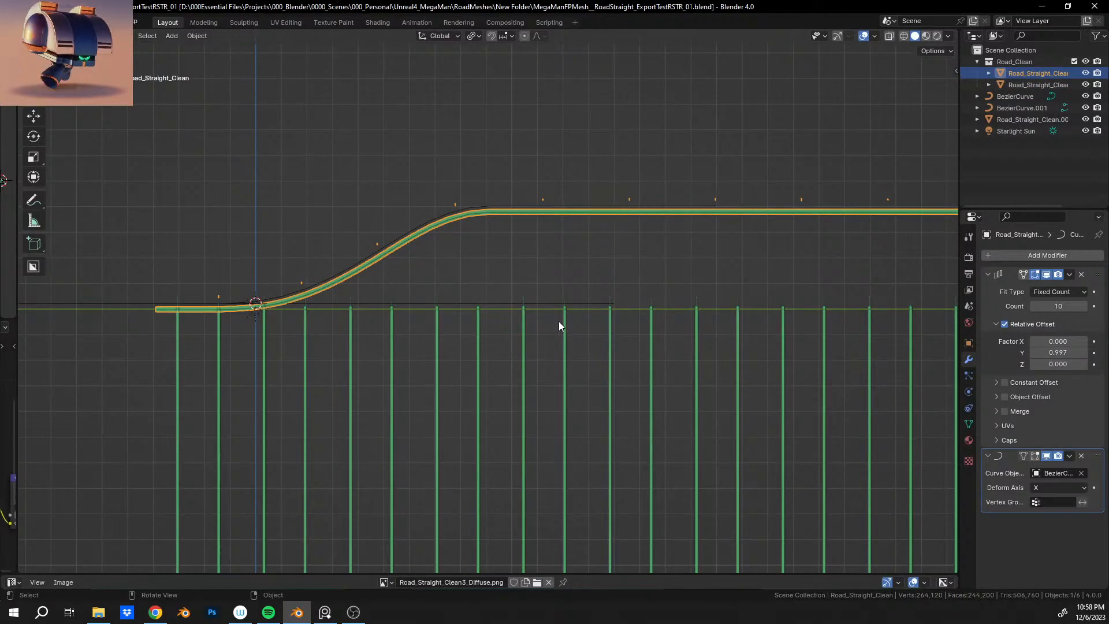
Reduce the curved road's Array modifier count to 5.
left_click(1036, 309)
left_click(1036, 310)
left_click(1036, 310)
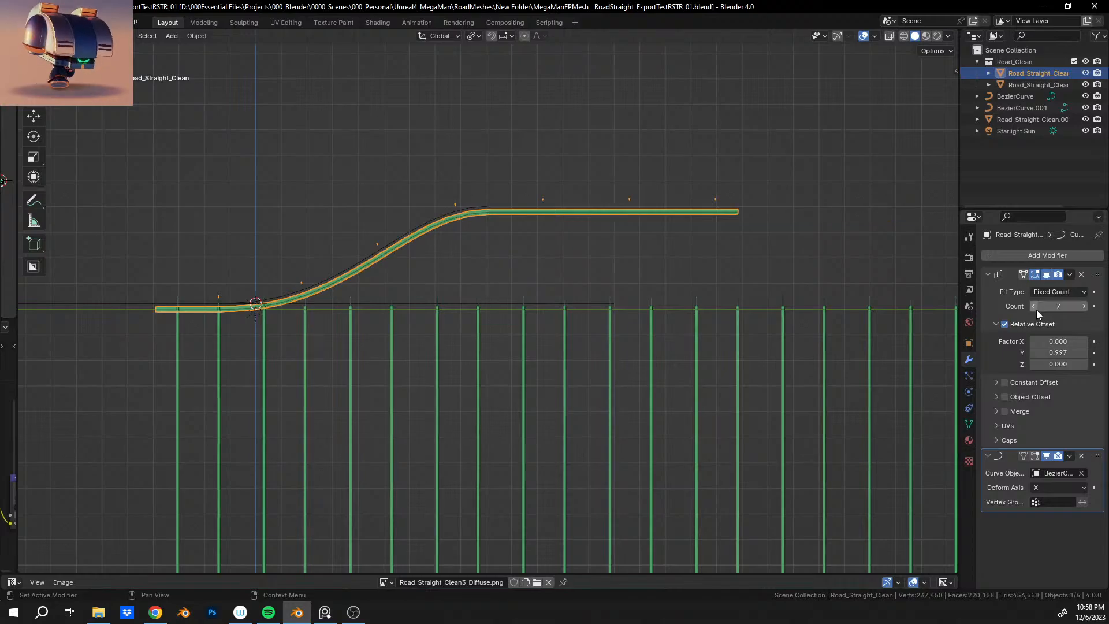
left_click(1036, 310)
left_click(1036, 309)
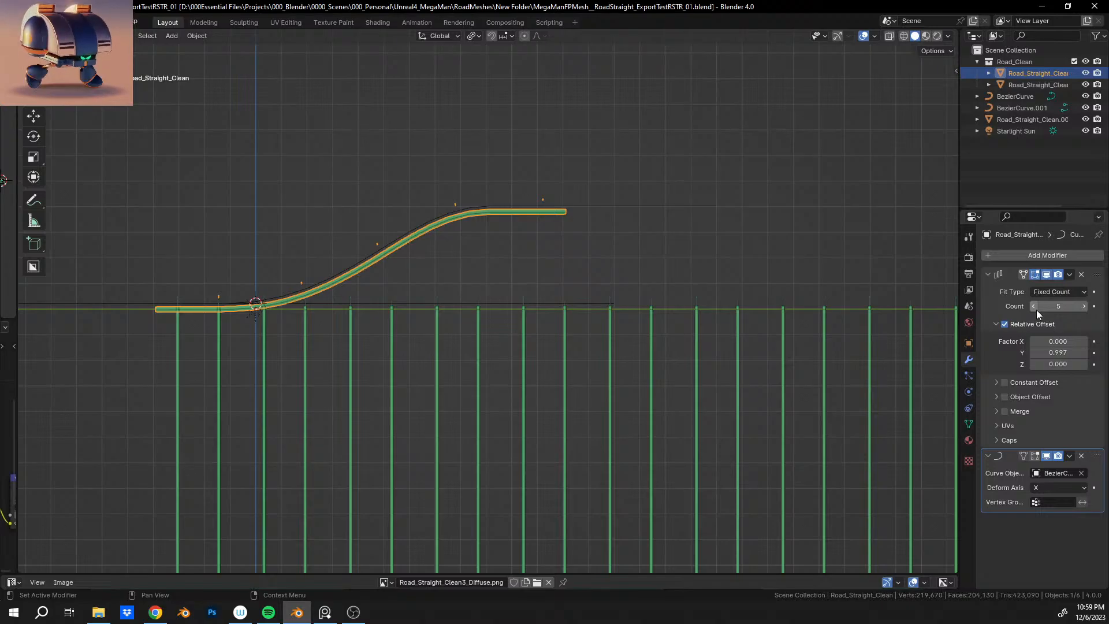
Select the support pillars and reduce their Array modifier count to 5 so they span the same length as the road.
left_click(565, 322)
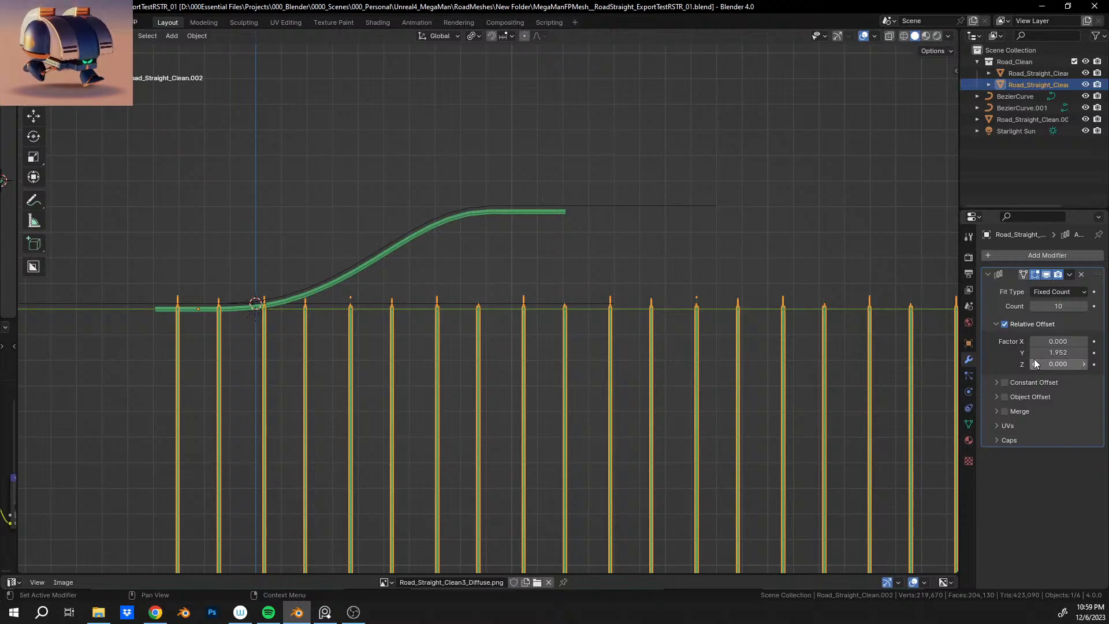
left_click(1035, 305)
left_click(1035, 306)
left_click(1035, 306)
left_click(1035, 305)
left_click(1035, 306)
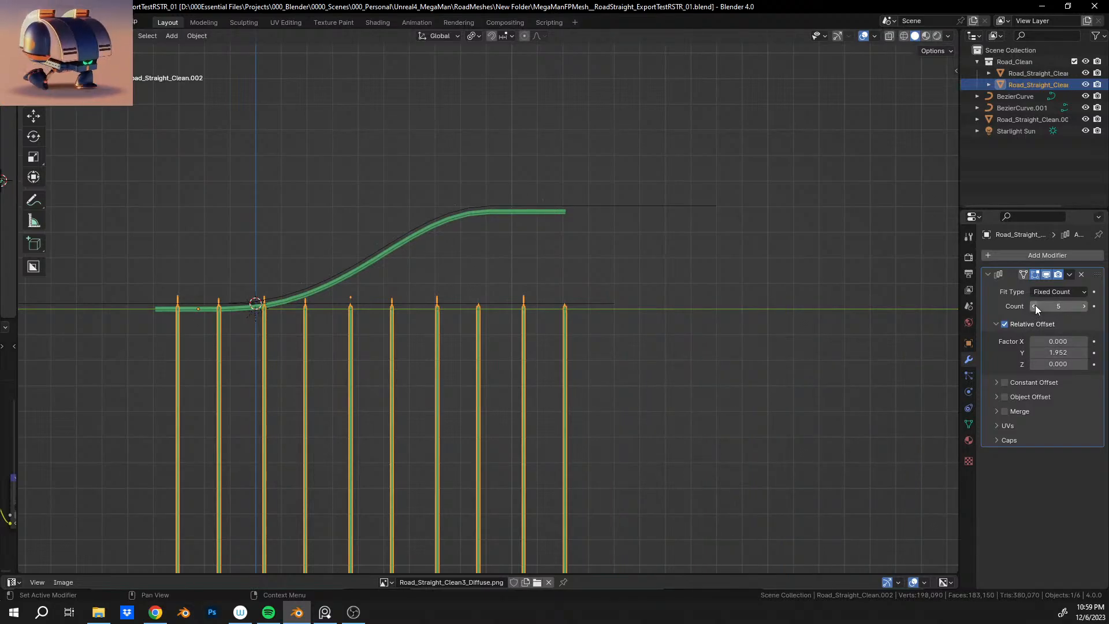
Convert the curved road with its Array and Curve modifiers to a mesh, and select the support pillars.
middle_click_drag(380, 327, 559, 324, "shift")
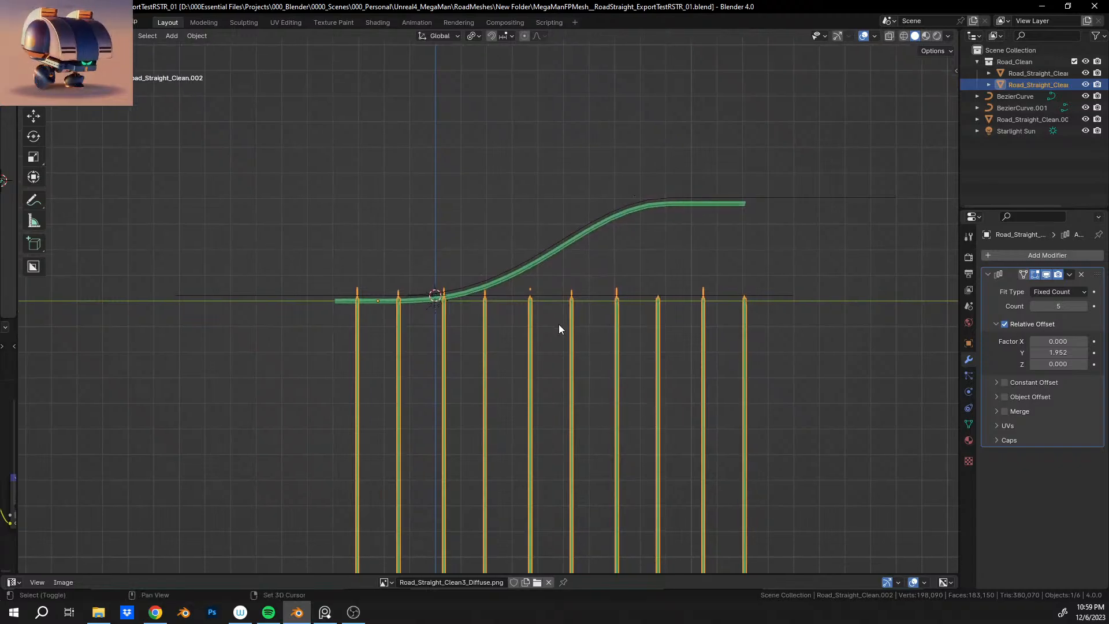
scroll(508, 326, "up", 2)
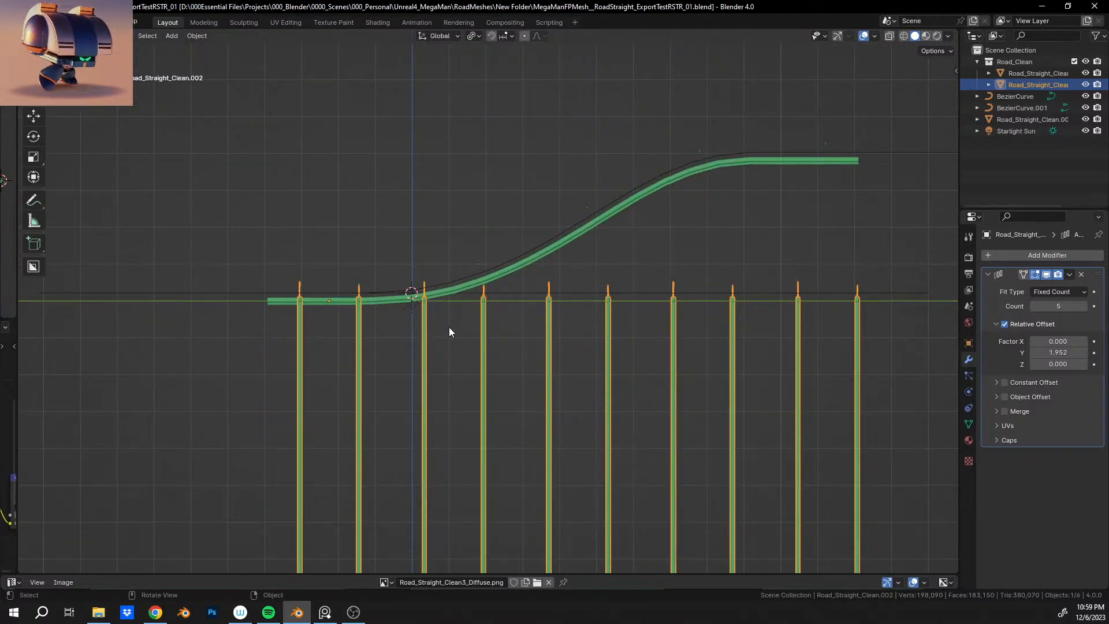
middle_click_drag(442, 327, 564, 299)
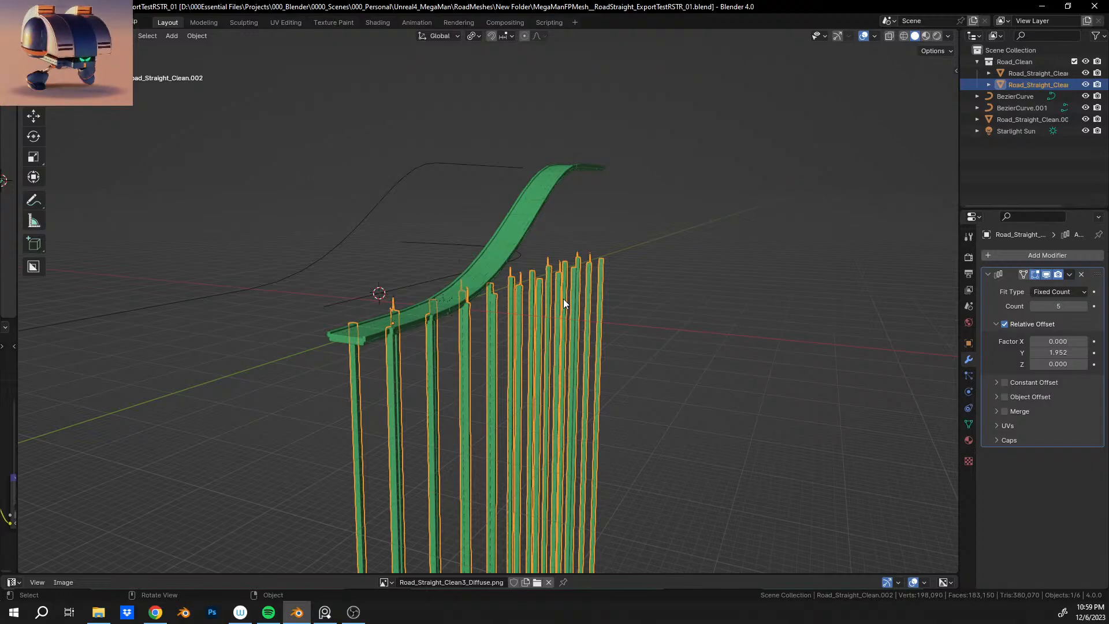
middle_click_drag(503, 310, 628, 332)
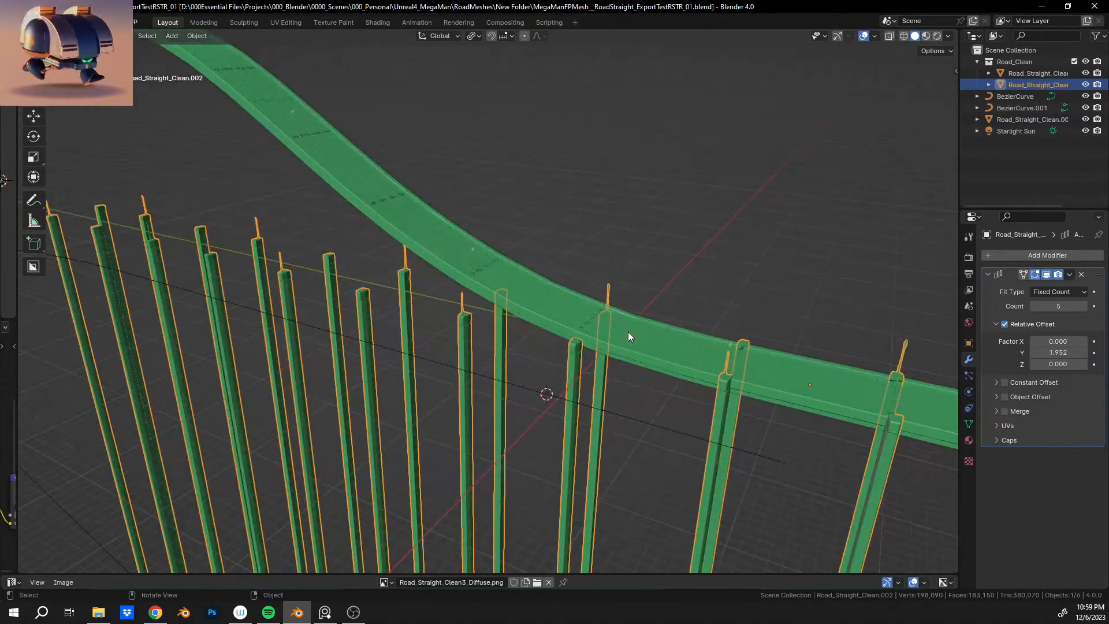
left_click(622, 338)
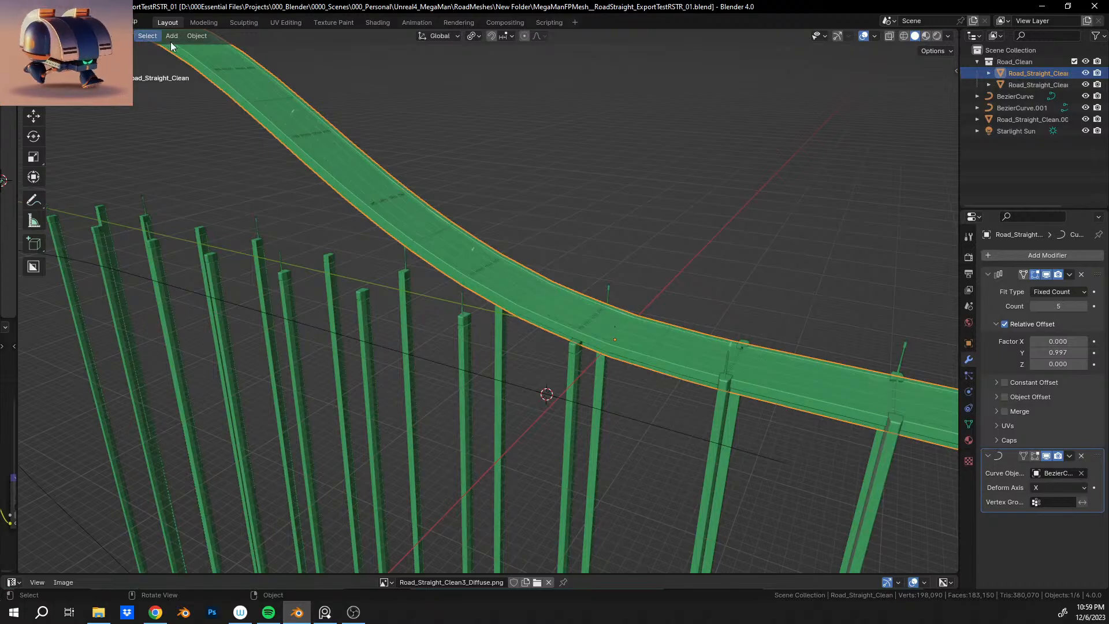
left_click(197, 37)
mouse_move(217, 95)
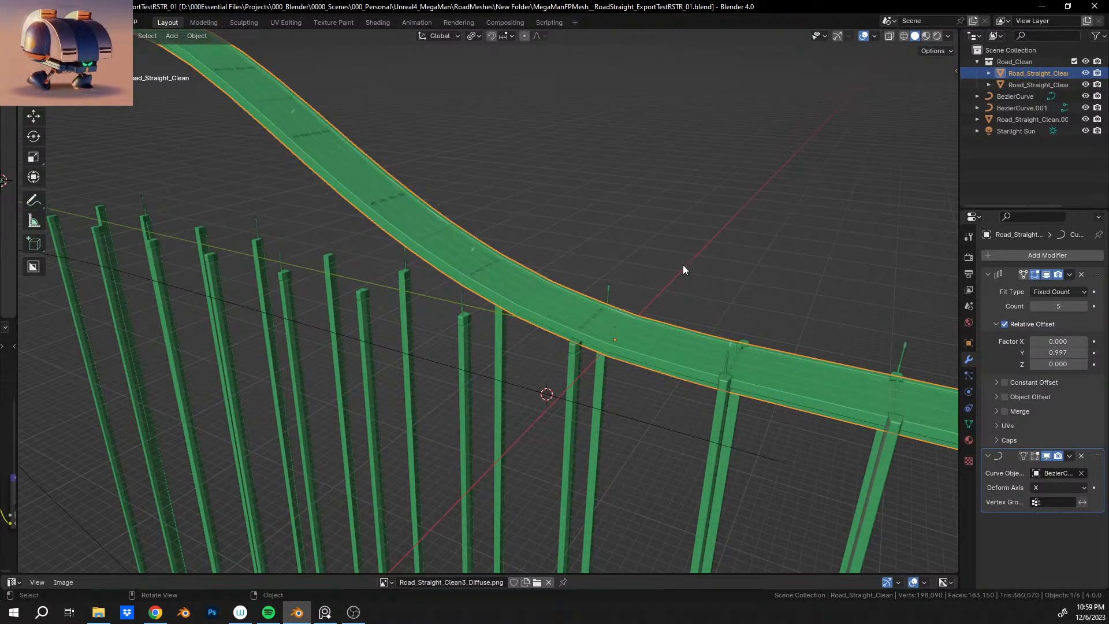
left_click(192, 36)
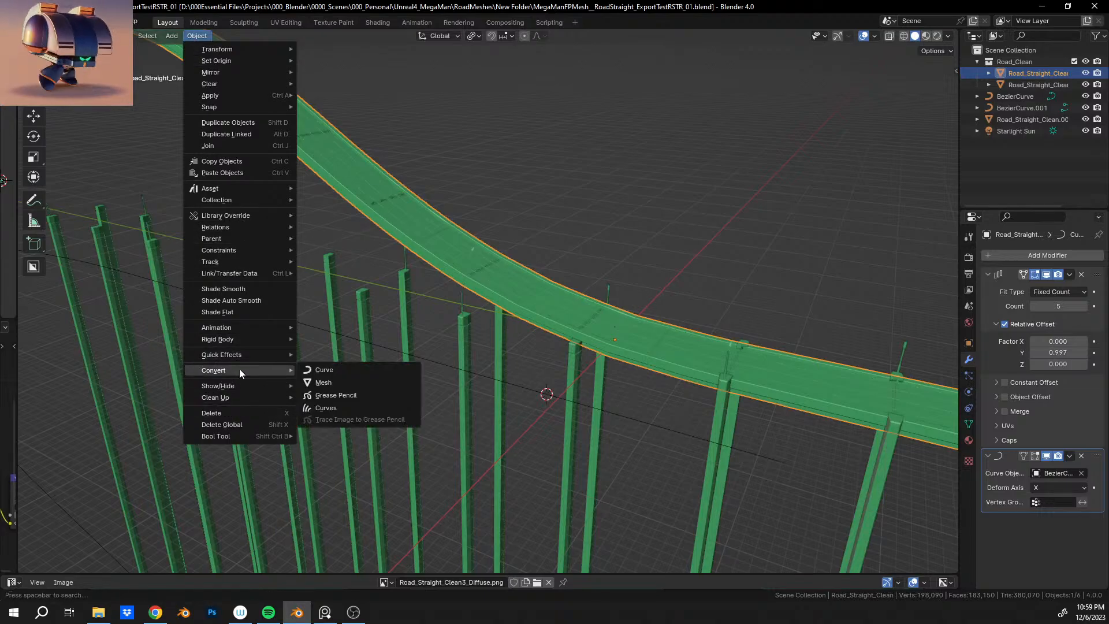
mouse_move(239, 368)
left_click(326, 382)
left_click(354, 307)
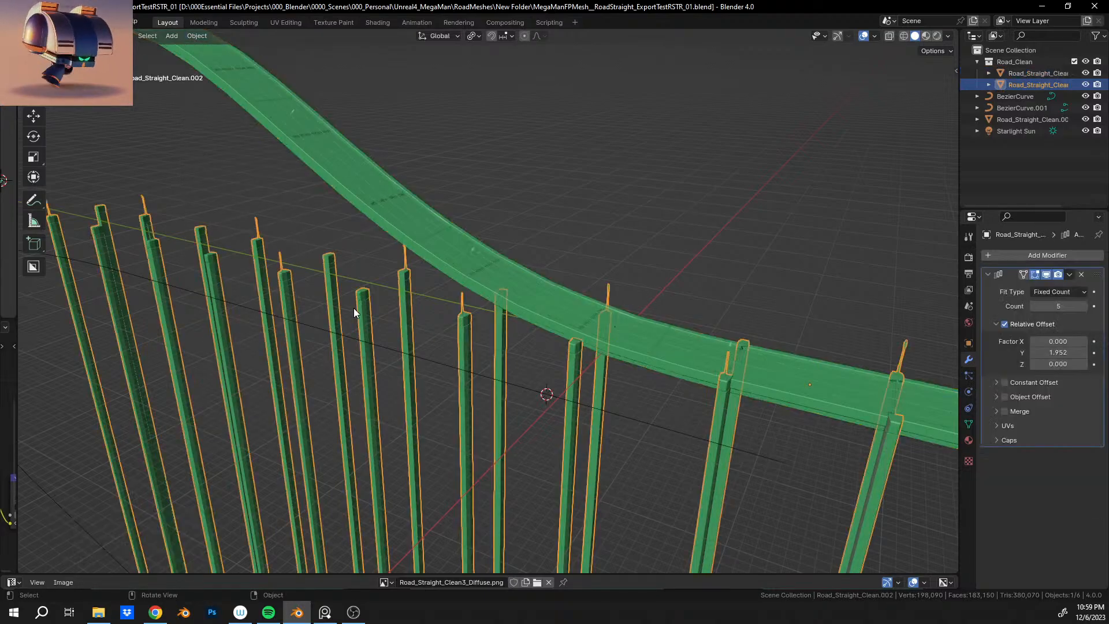
Convert the selected pillar array object beside the road to a mesh.
middle_click_drag(516, 332, 317, 307)
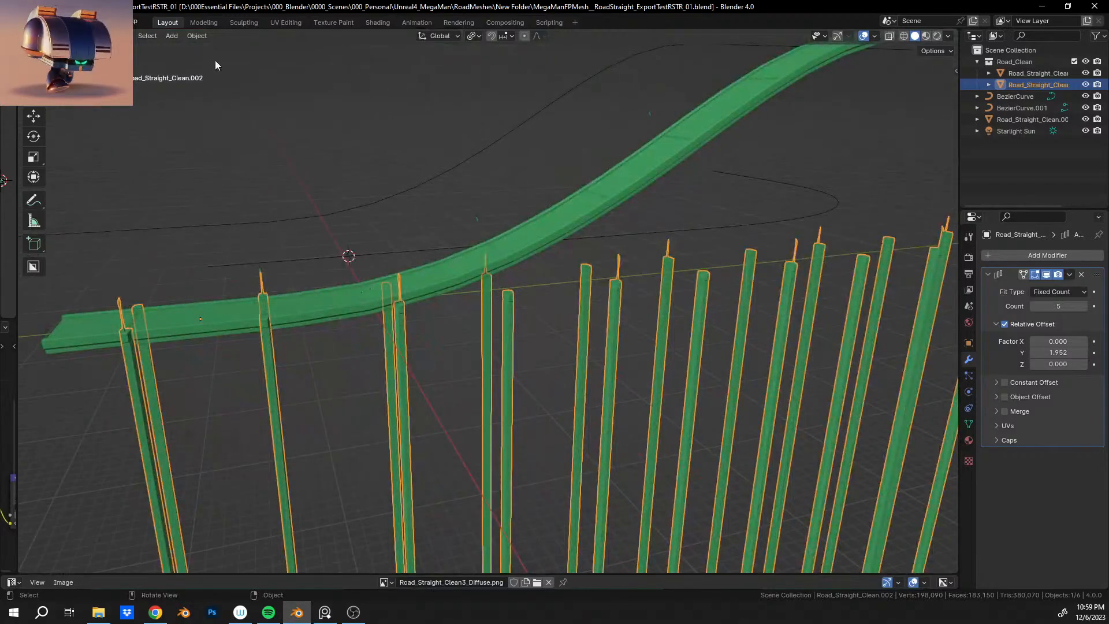
left_click(192, 38)
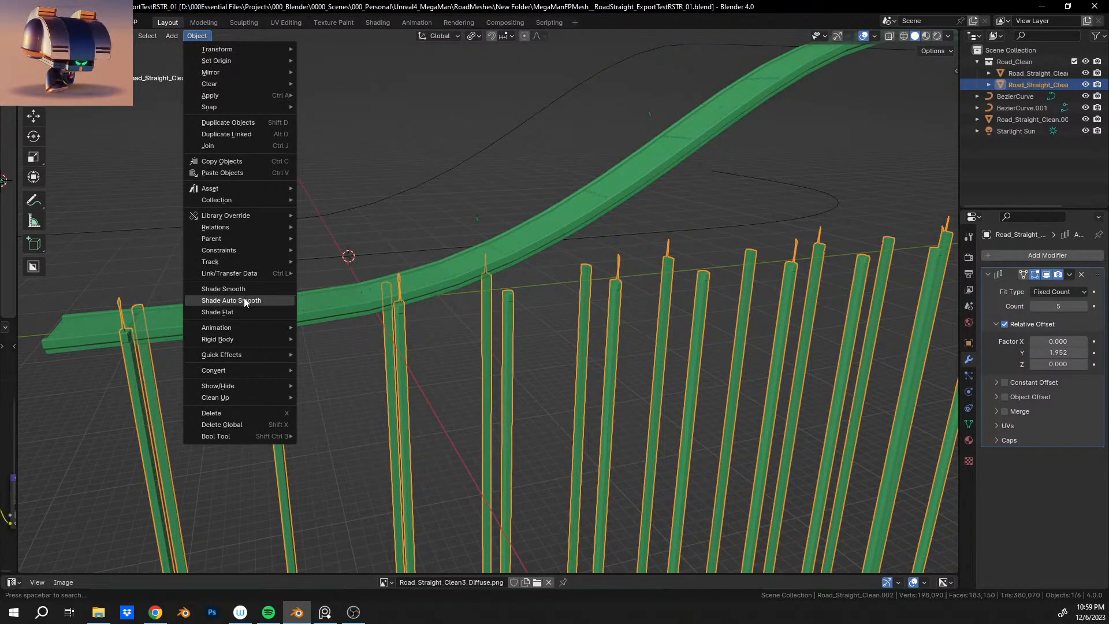
mouse_move(233, 369)
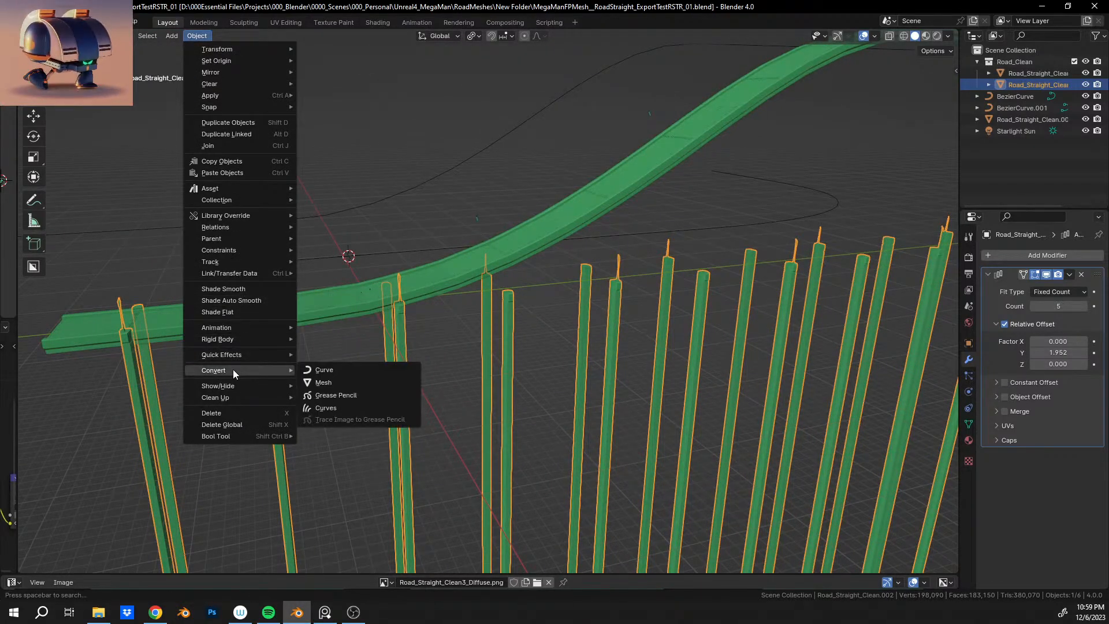
left_click(341, 381)
Examine from above how the pillar lines up with the seam between the road segments.
middle_click_drag(353, 244, 463, 307)
scroll(499, 230, "up", 6)
scroll(517, 265, "up", 4)
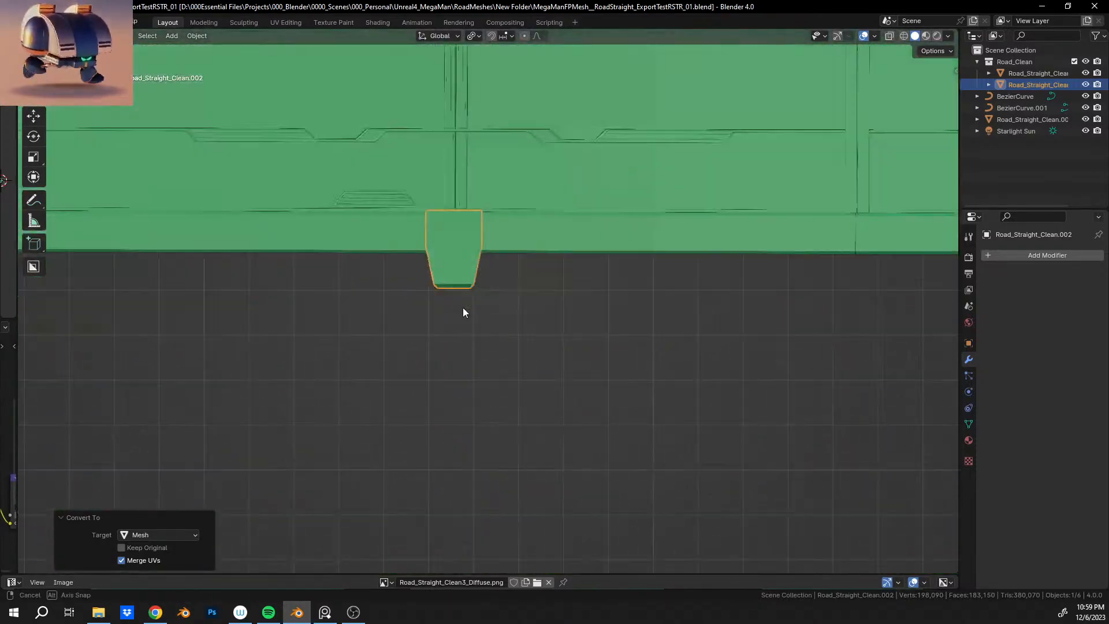
middle_click_drag(809, 180, 378, 271, "shift")
middle_click_drag(733, 271, 466, 274, "shift")
scroll(466, 273, "down", 1)
scroll(572, 291, "up", 3)
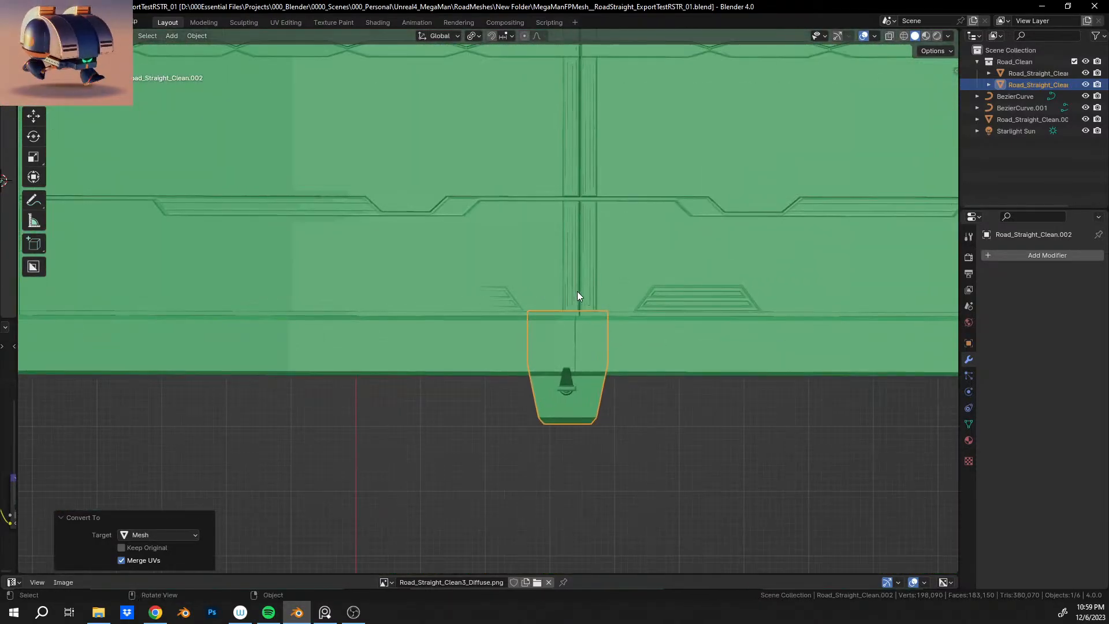
middle_click_drag(608, 328, 492, 269, "shift")
Enter Edit Mode on the converted pillar mesh, select all of its geometry, and save the file.
key("Tab")
scroll(511, 344, "up", 1)
scroll(504, 370, "down", 2)
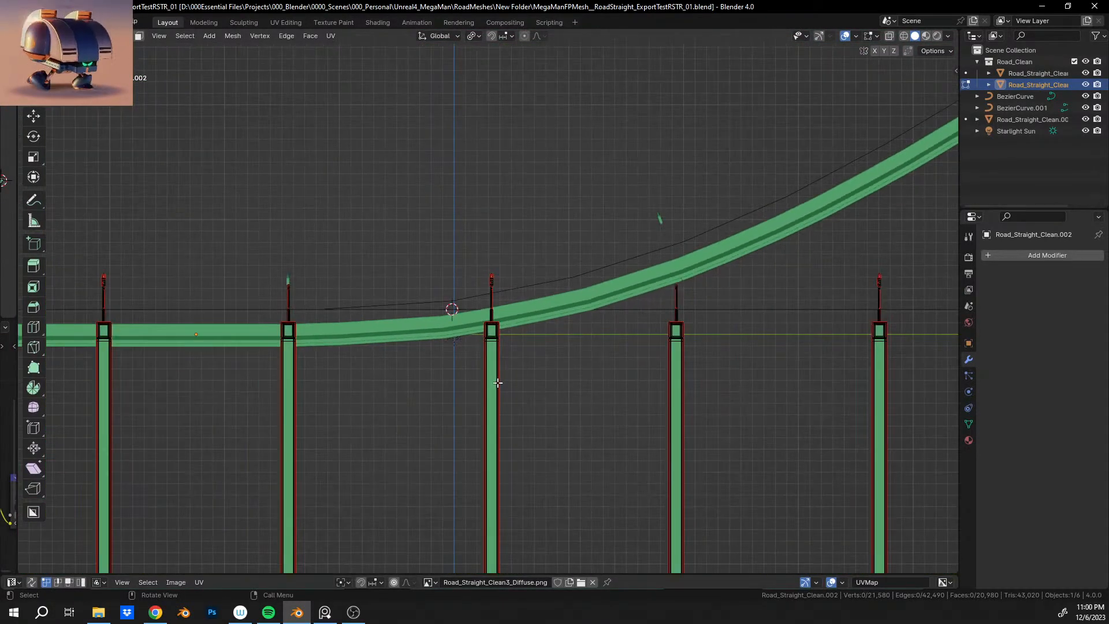
scroll(496, 383, "down", 10)
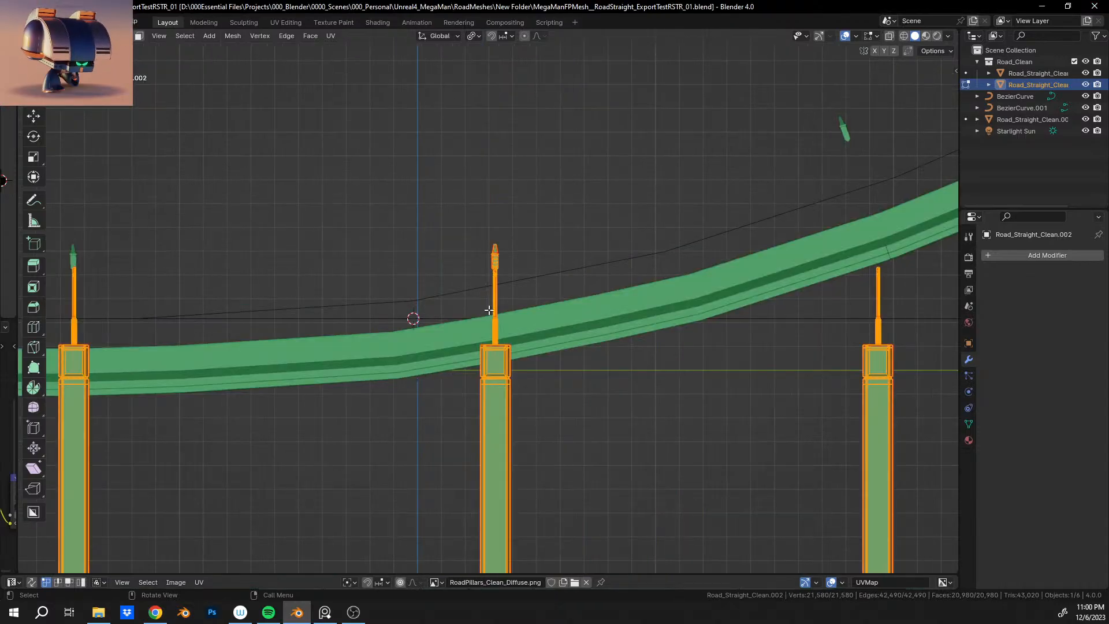
key("ctrl+s")
Enable X-ray and box-deselect the first two pillar pairs at the flat start of the road, keeping the others selected.
middle_click_drag(458, 327, 384, 342)
scroll(436, 335, "down", 8)
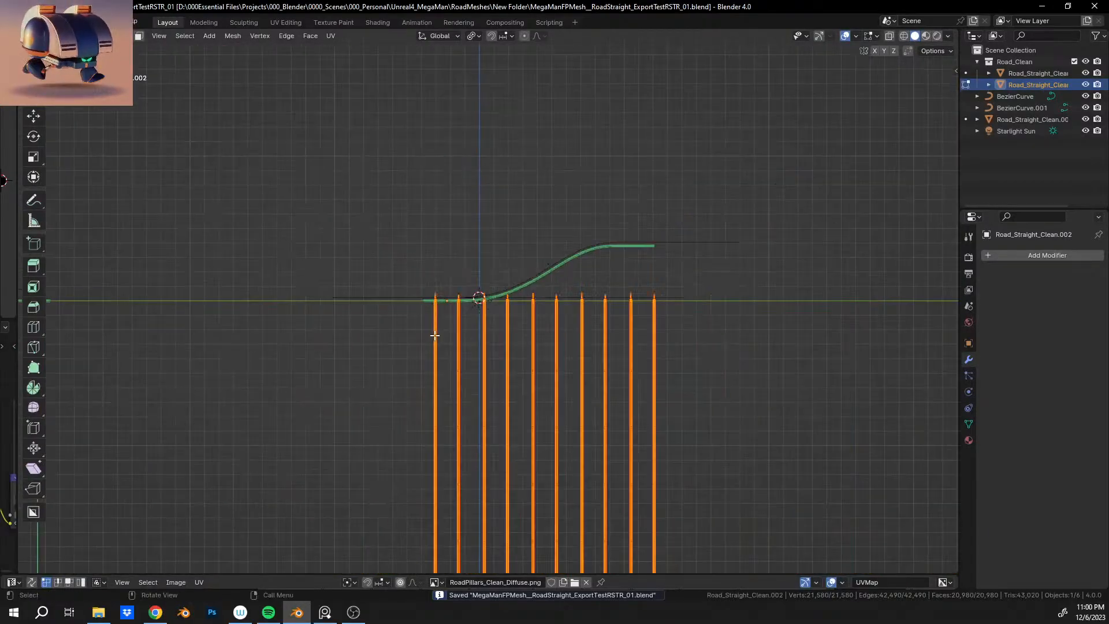
middle_click_drag(493, 414, 490, 236, "shift")
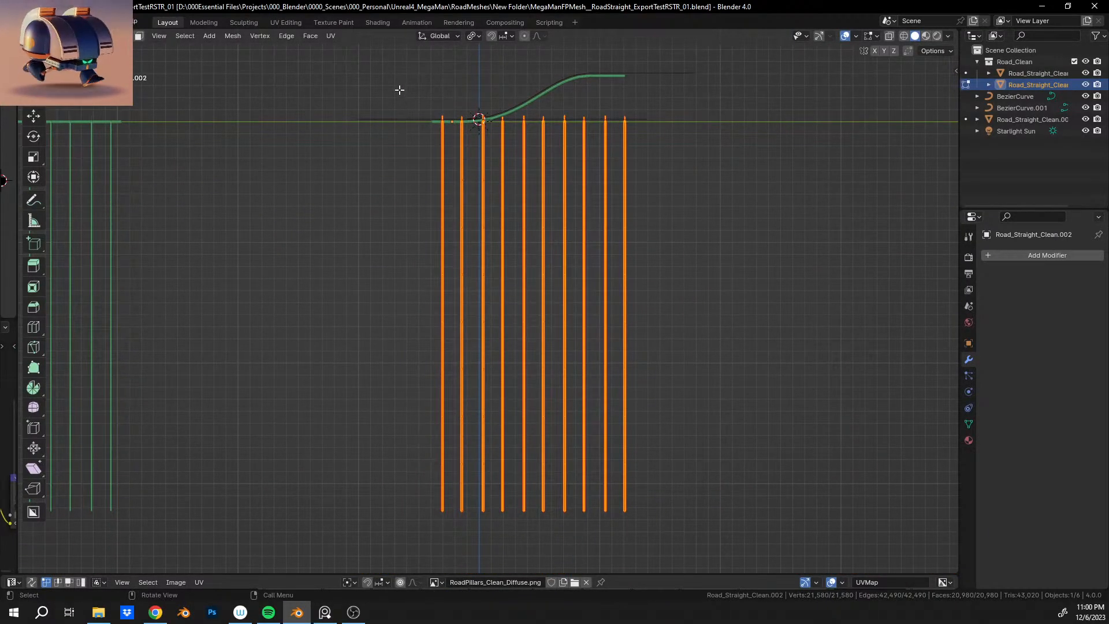
left_click_drag(399, 90, 473, 530, "ctrl")
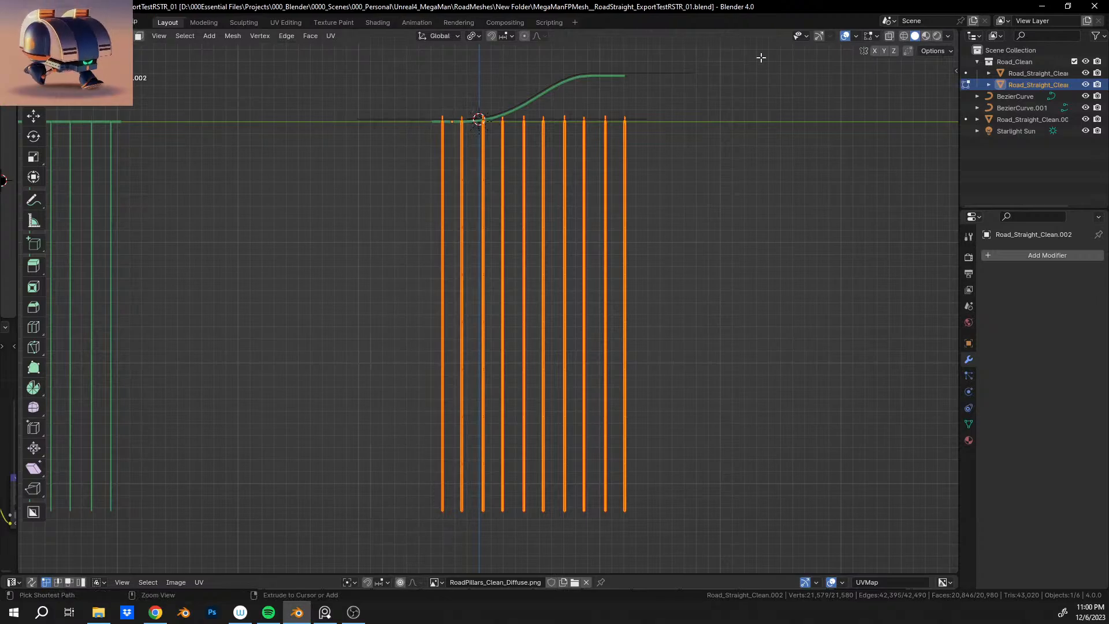
left_click(890, 36)
key("b")
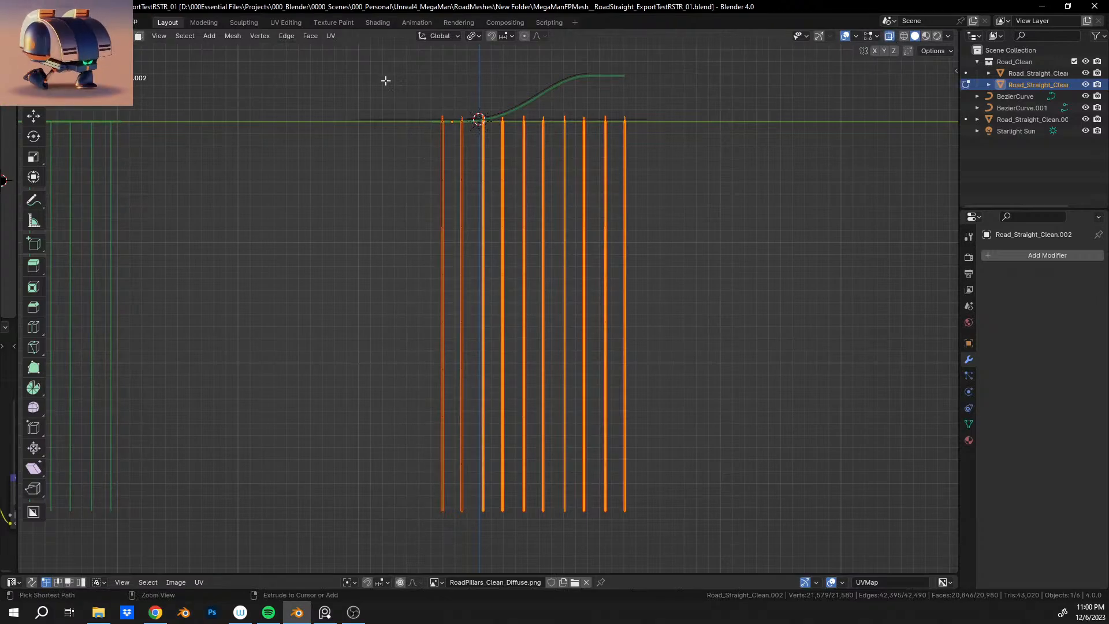
left_click_drag(386, 79, 471, 533)
Examine in the side view how far the first deselected pillar tops rise above the road's edge.
middle_click_drag(532, 203, 490, 217, "shift")
scroll(536, 393, "up", 13)
scroll(489, 293, "up", 6)
scroll(478, 266, "up", 1)
middle_click_drag(477, 266, 911, 260, "shift")
middle_click_drag(471, 288, 556, 295, "shift")
scroll(555, 295, "up", 5)
middle_click_drag(305, 307, 657, 304, "shift")
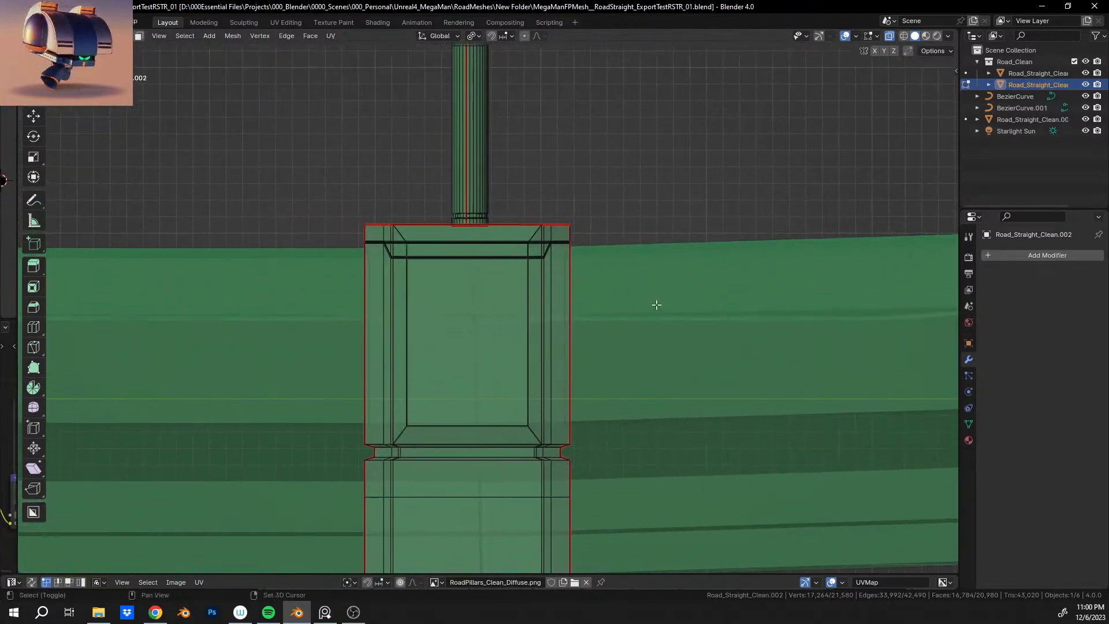
middle_click_drag(290, 282, 498, 278, "shift")
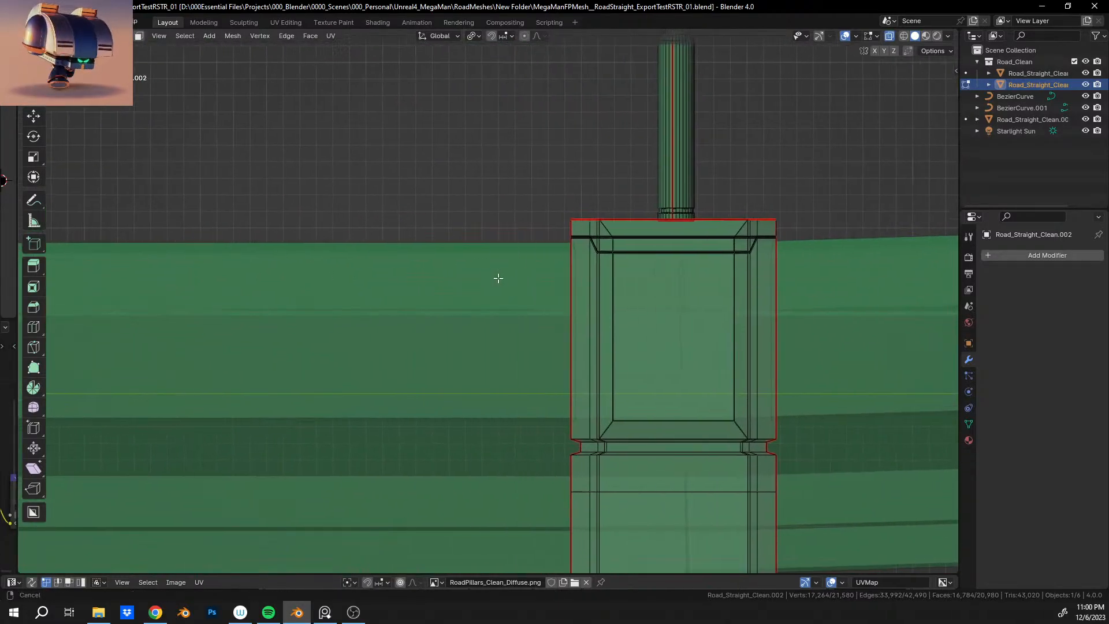
scroll(498, 277, "down", 9)
middle_click_drag(393, 290, 809, 283, "shift")
scroll(396, 314, "up", 8)
scroll(361, 270, "up", 4)
middle_click_drag(360, 270, 581, 335, "shift")
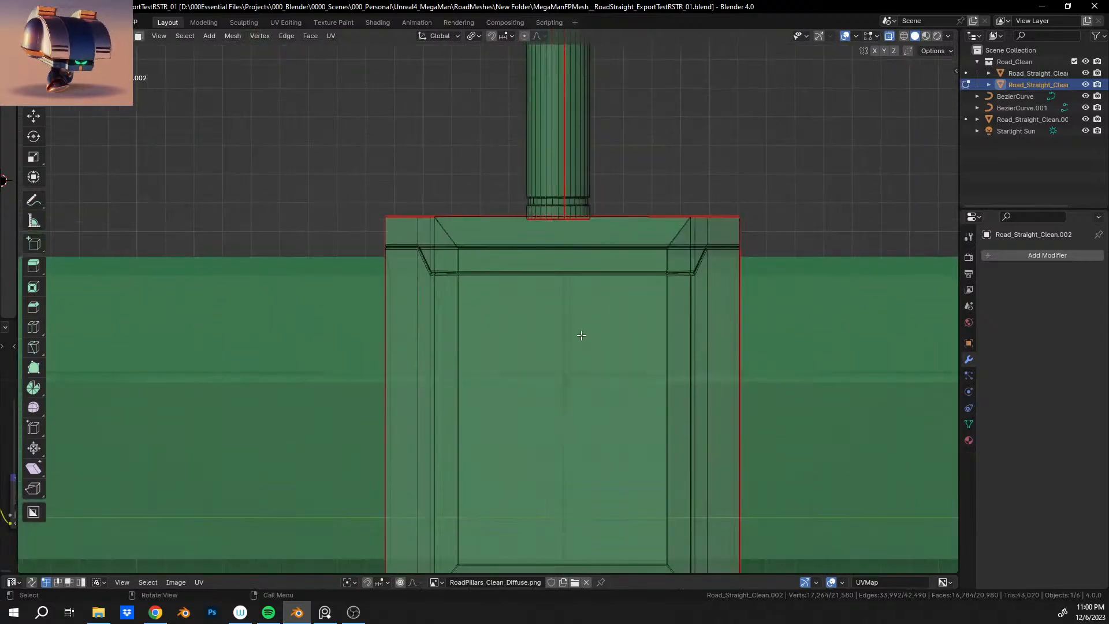
scroll(764, 267, "down", 16)
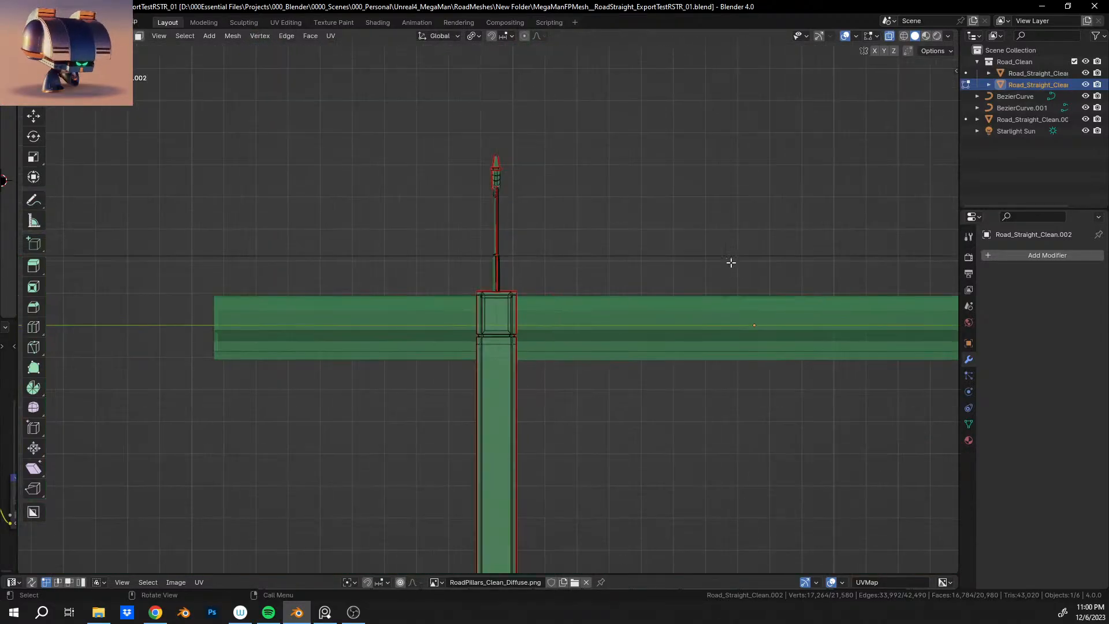
Raise the selected pillars about 1.57 m along Z to meet the rising road.
middle_click_drag(735, 293, 364, 385, "shift")
scroll(480, 277, "up", 7)
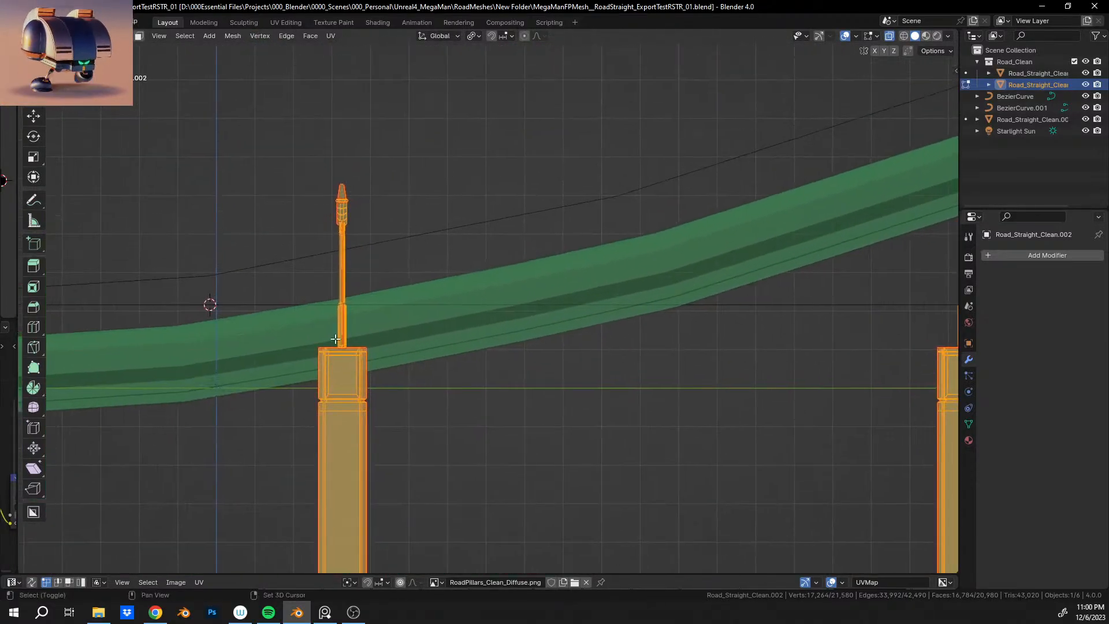
middle_click_drag(369, 334, 450, 297, "shift")
scroll(449, 297, "up", 5)
key("g")
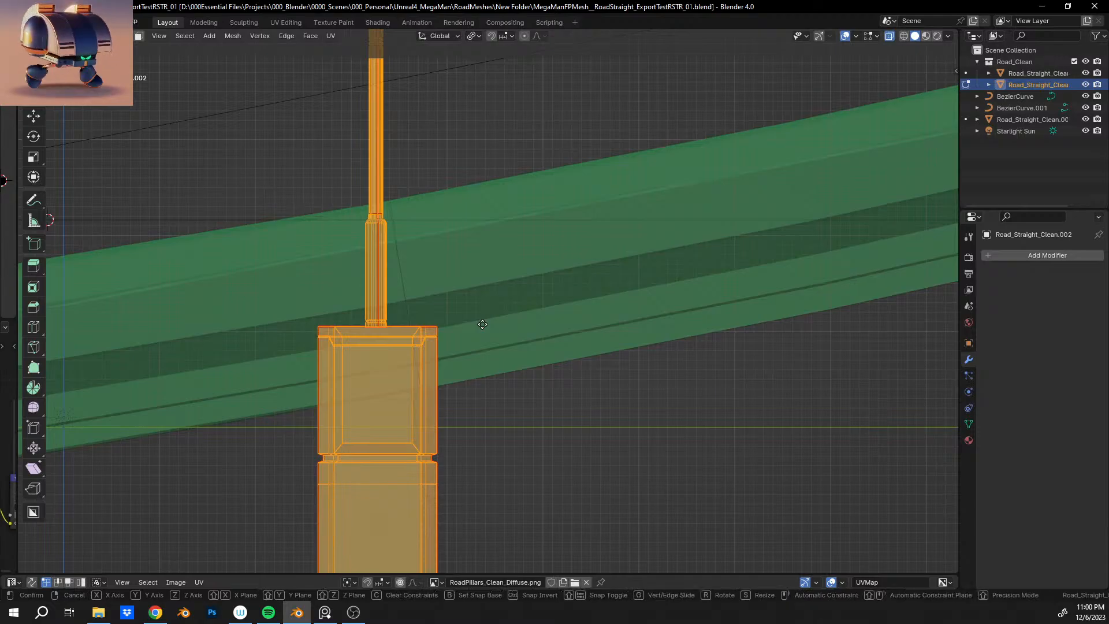
left_click(479, 174)
Shift the selected pillars about 0.19 m along Y to center them on the road seam.
middle_click_drag(479, 174, 549, 430)
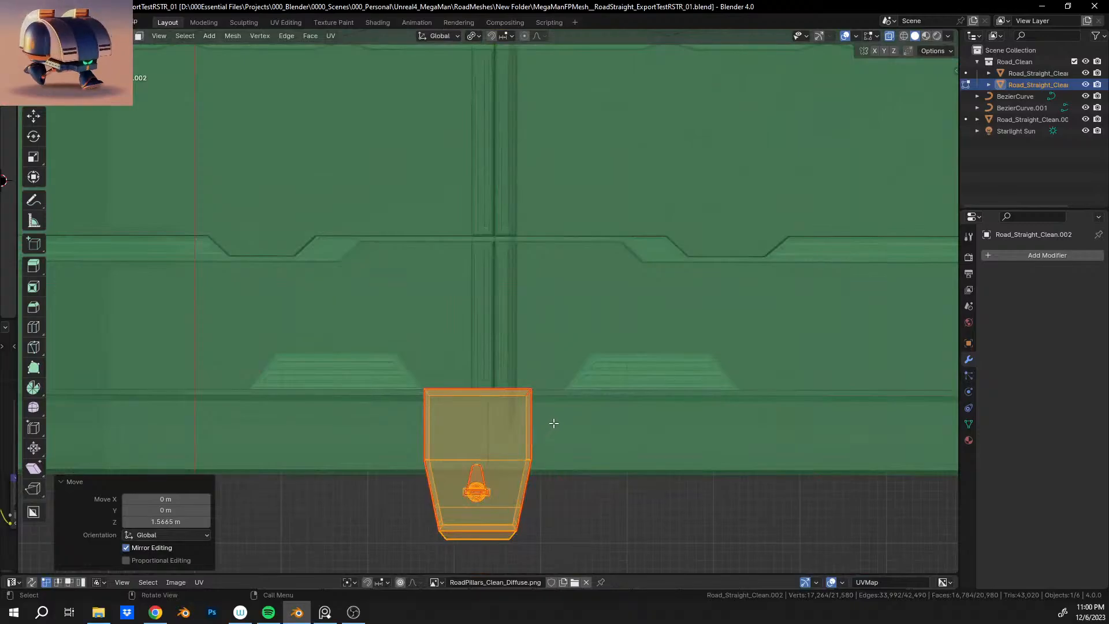
key("g")
key("y")
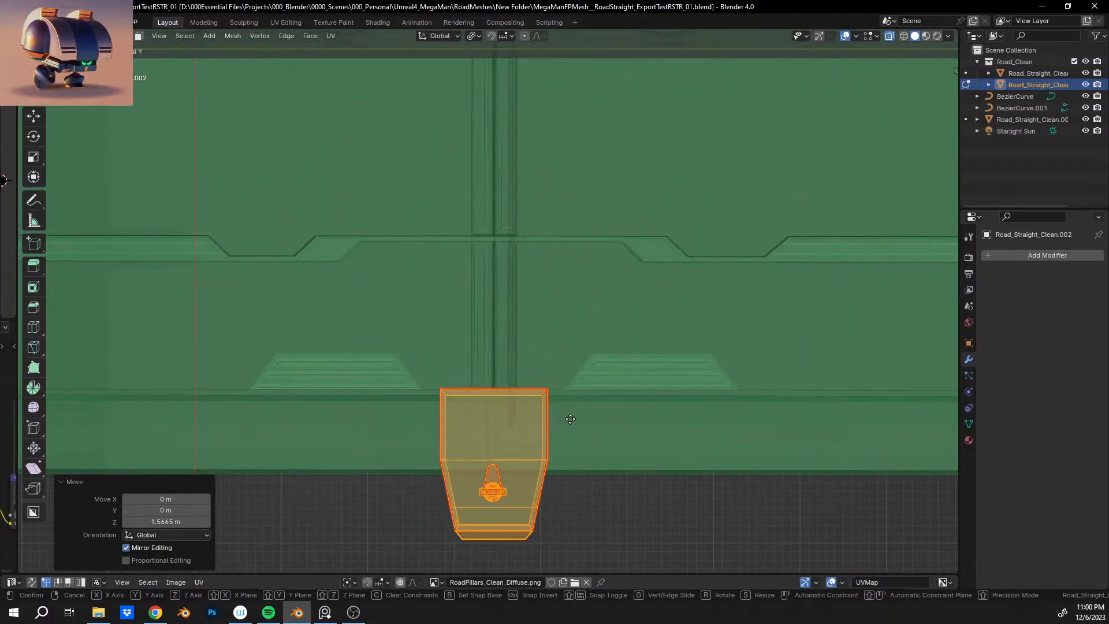
left_click(570, 419)
Raise the selected pillars a further 0.022 m or so along Z for a closer fit against the road.
middle_click_drag(571, 417, 569, 354)
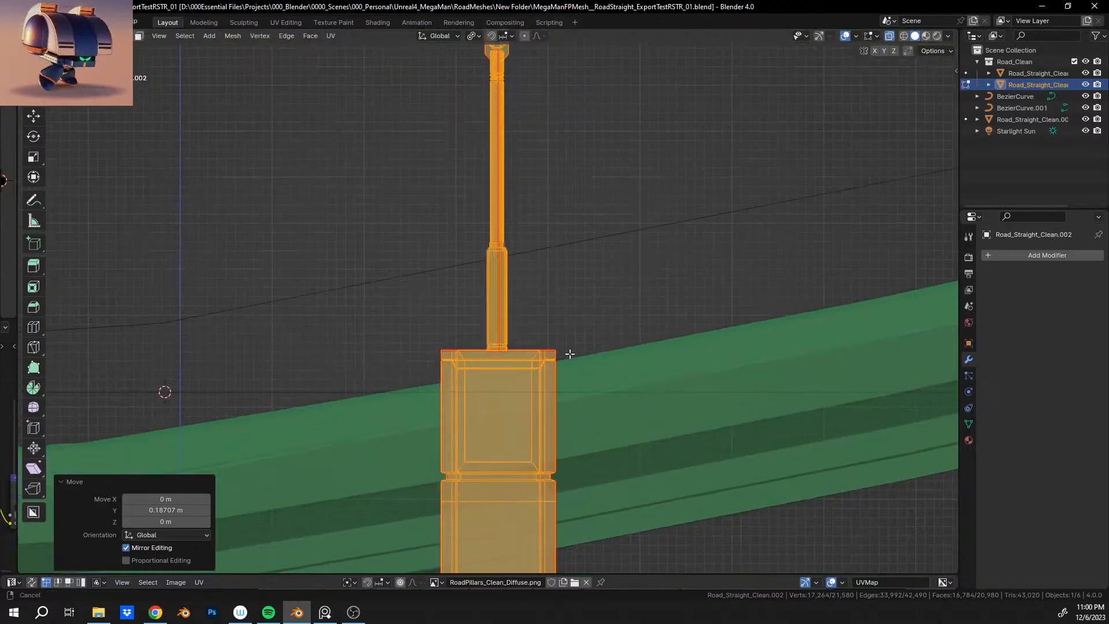
scroll(570, 354, "up", 6)
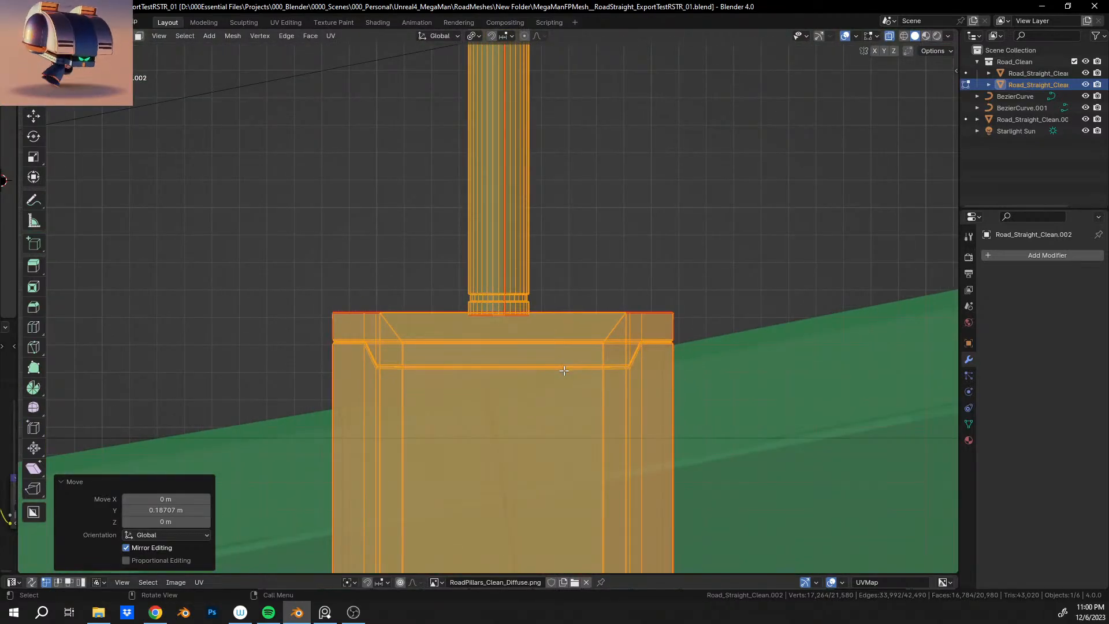
key("g")
key("z")
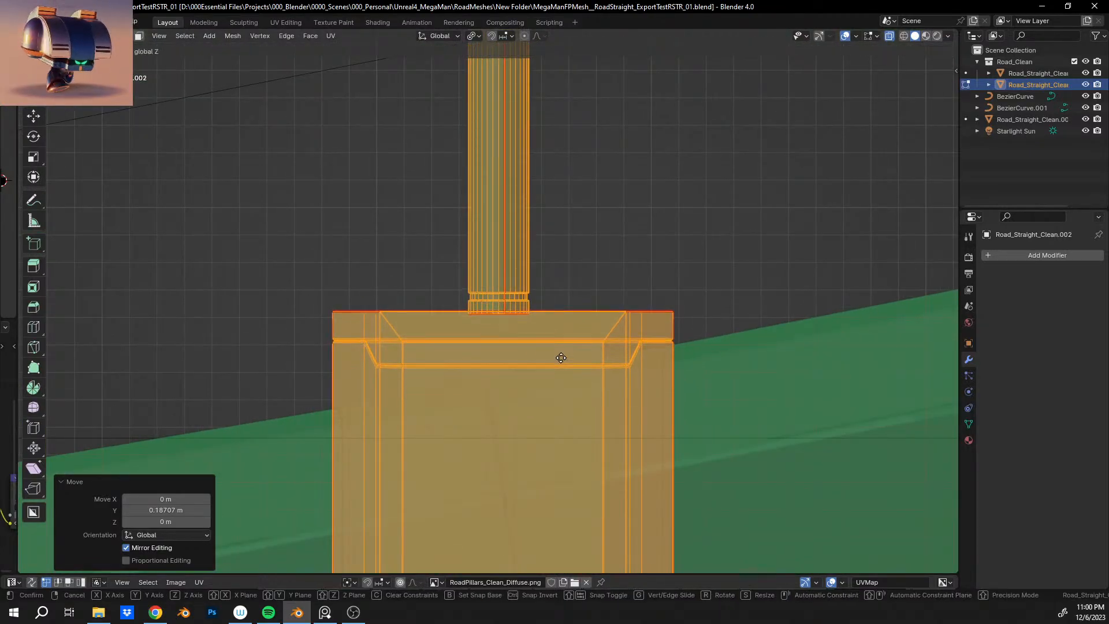
left_click(561, 312)
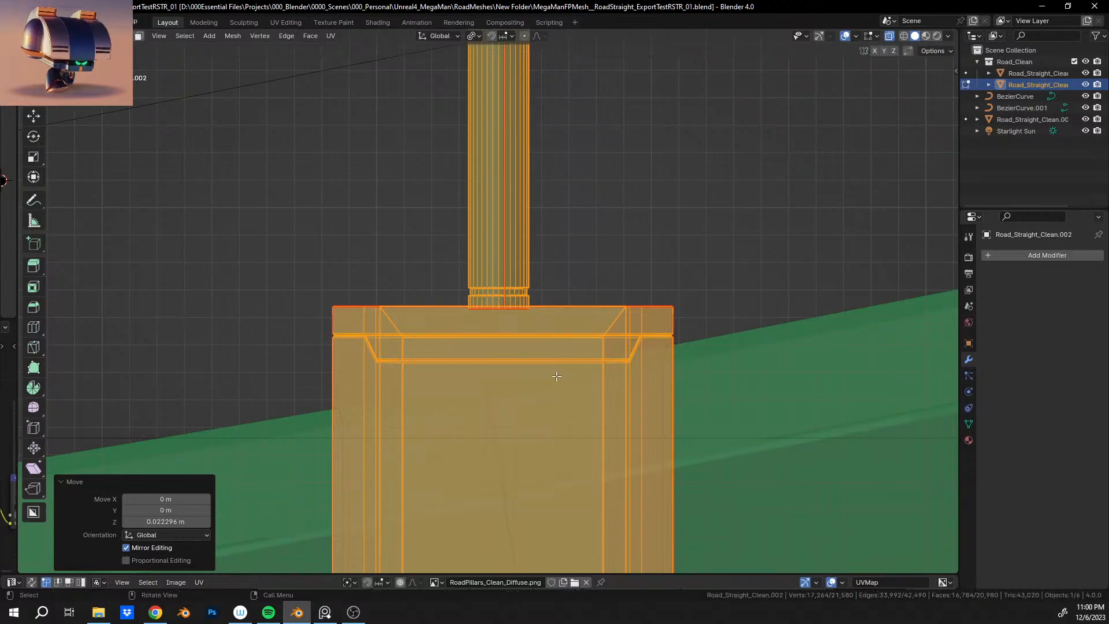
Lower the selected pillars about 0.019 m along Z.
scroll(541, 354, "down", 3)
scroll(540, 347, "down", 7)
scroll(538, 349, "up", 10)
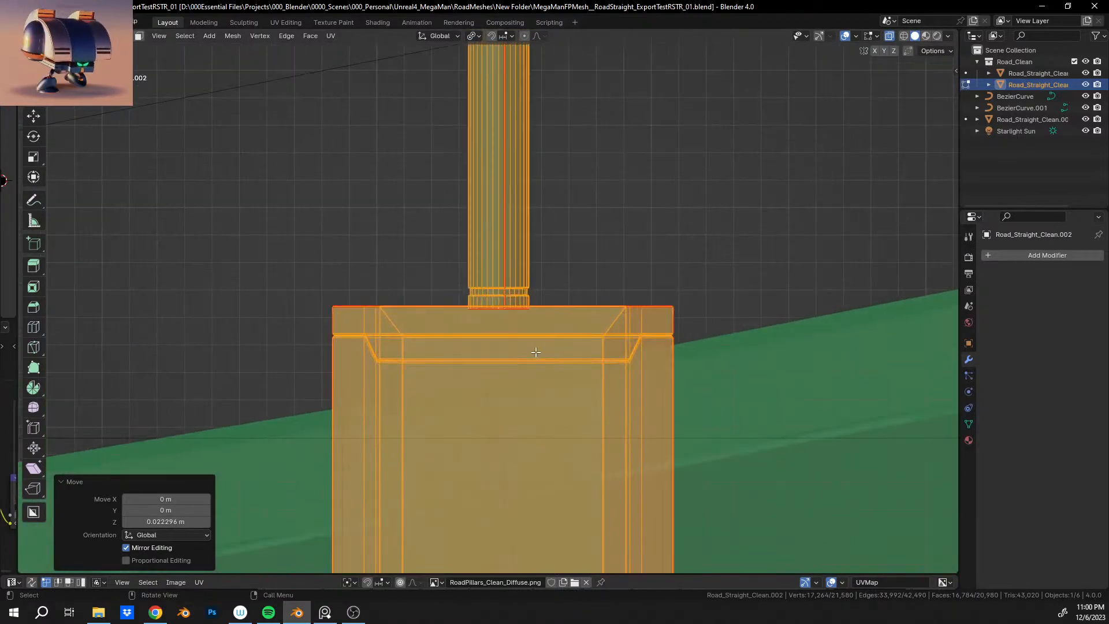
key("g")
key("z")
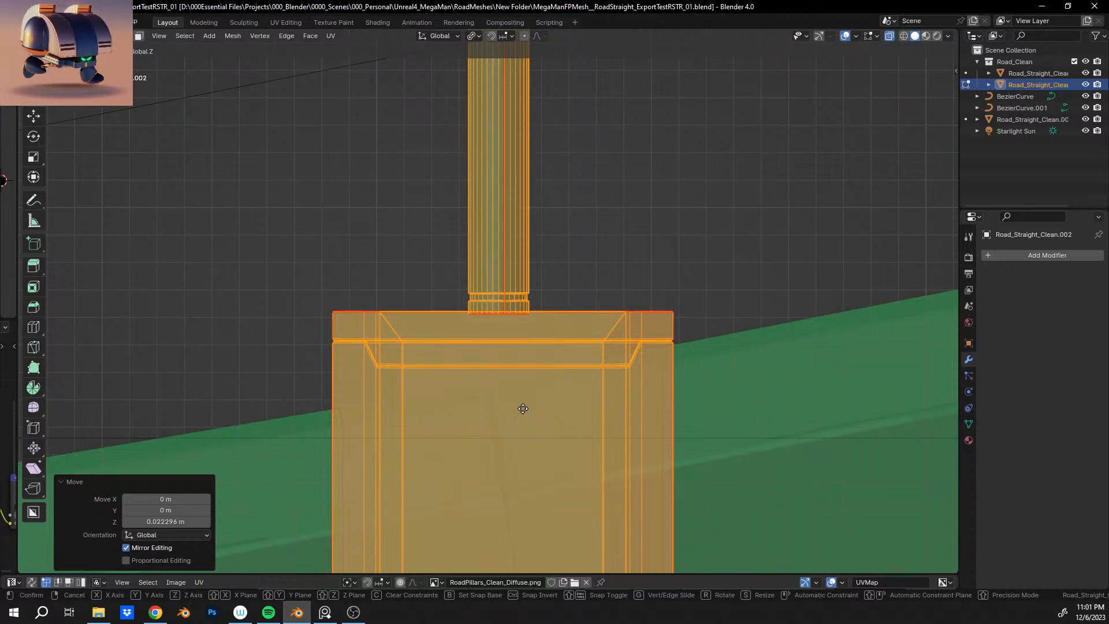
left_click(537, 364)
Examine the next pillar's antenna, the detached piece floating above the road, and the whole pillar row.
scroll(538, 364, "down", 6)
scroll(505, 271, "down", 4)
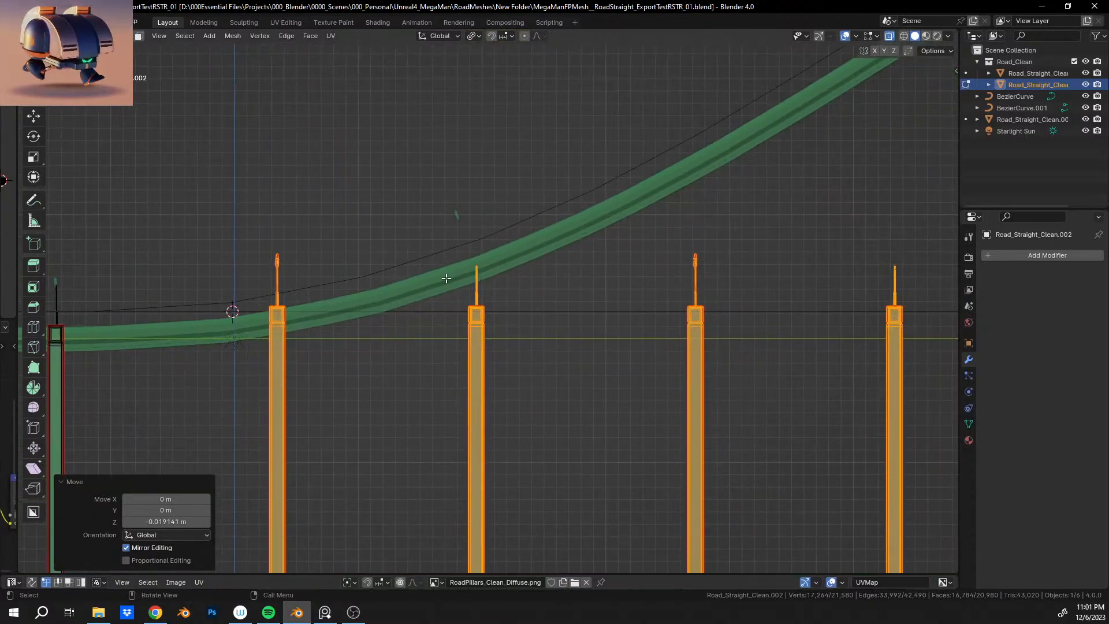
scroll(458, 310, "up", 5)
scroll(566, 361, "up", 5)
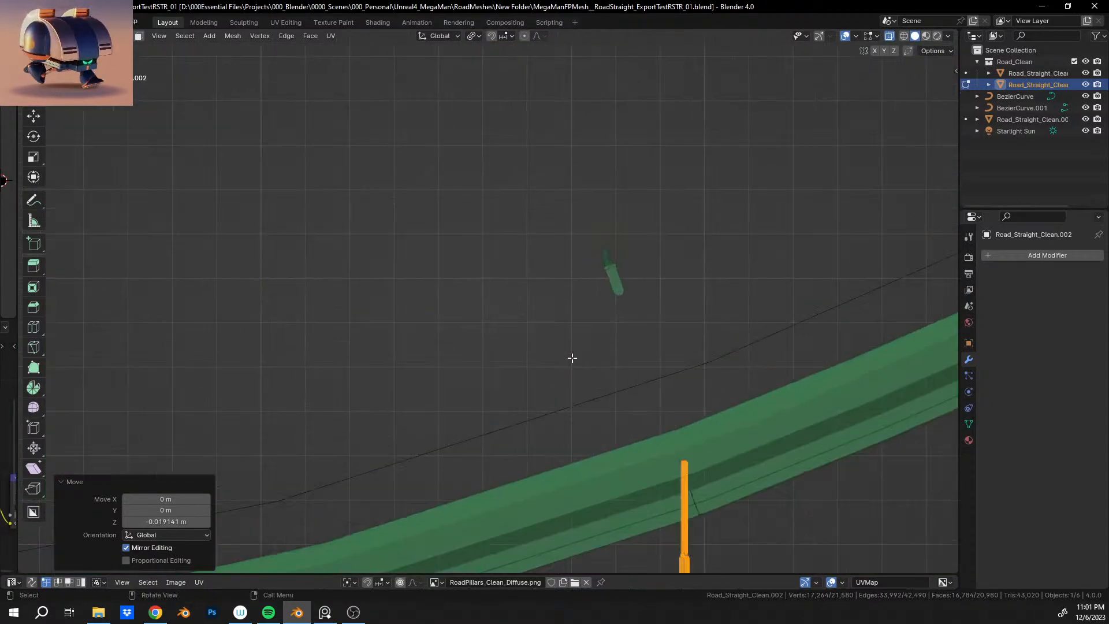
middle_click_drag(651, 484, 502, 441, "shift")
scroll(508, 457, "up", 2)
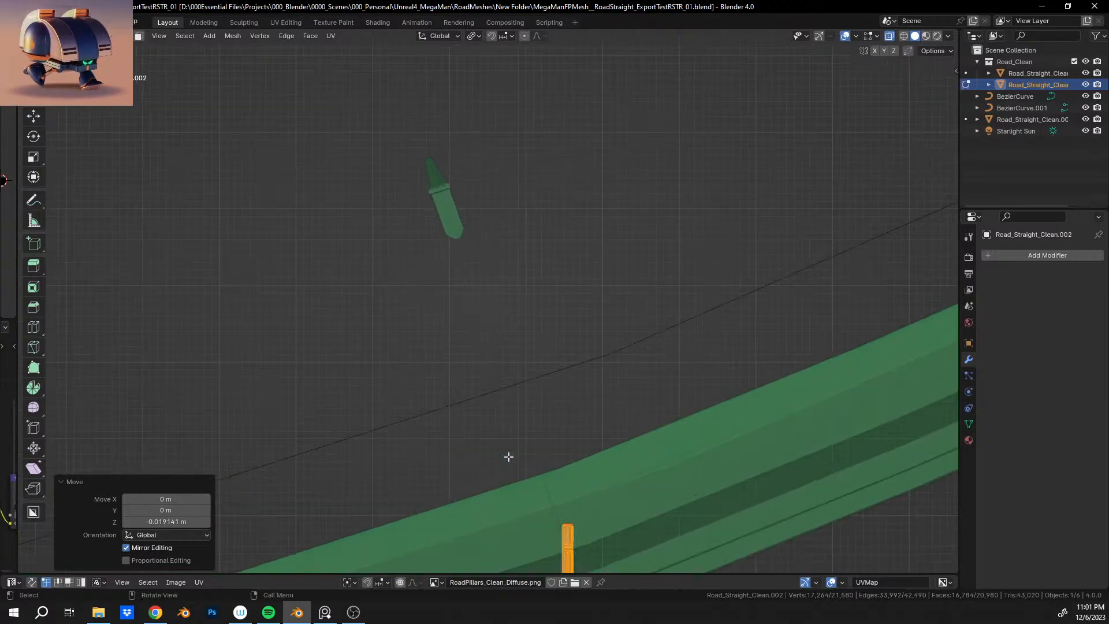
middle_click_drag(519, 479, 565, 431)
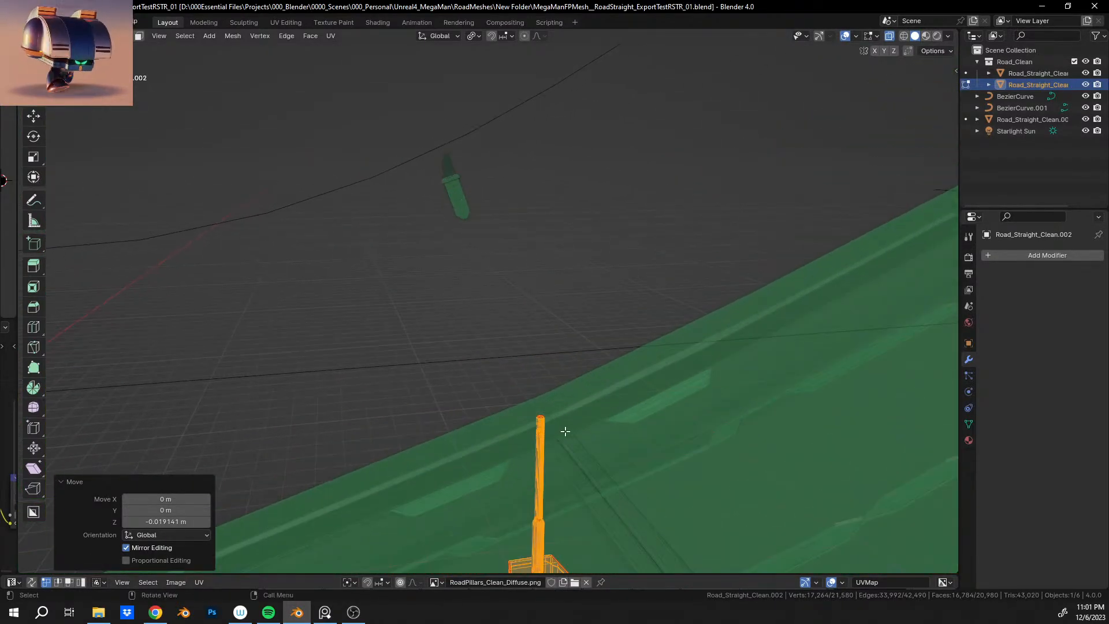
middle_click_drag(628, 445, 476, 307)
scroll(519, 300, "down", 5)
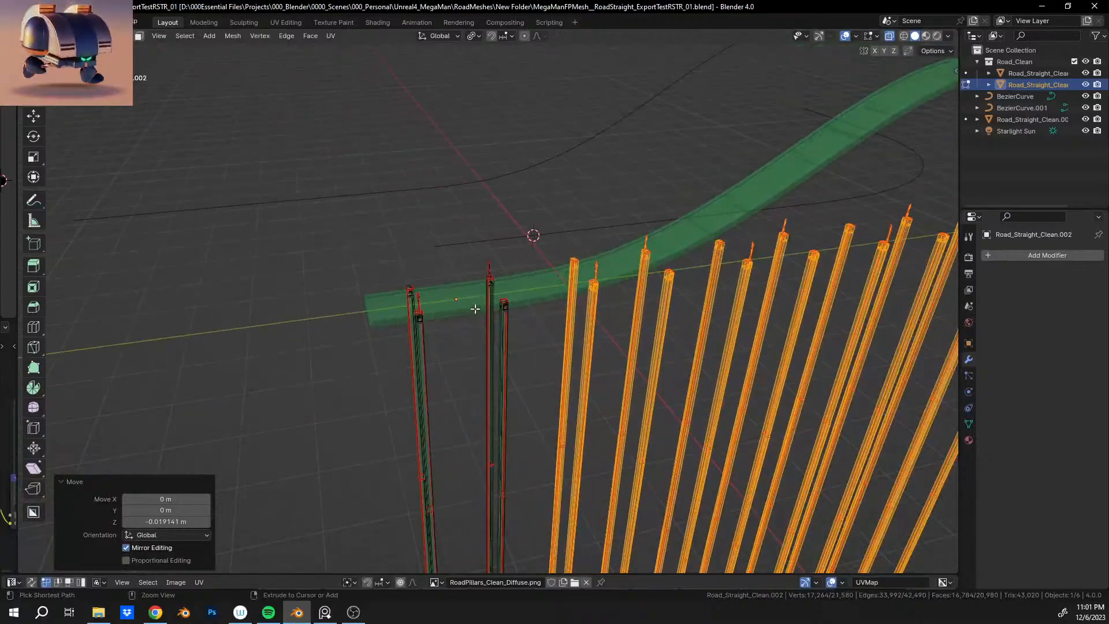
Undo the pillar edits and the mesh conversions, back to the Array modifiers with a count of 10.
key("ctrl+z")
key("ctrl+z")
key("ctrl+z")
key("ctrl+z")
key("ctrl+z")
key("ctrl+z")
key("ctrl+z")
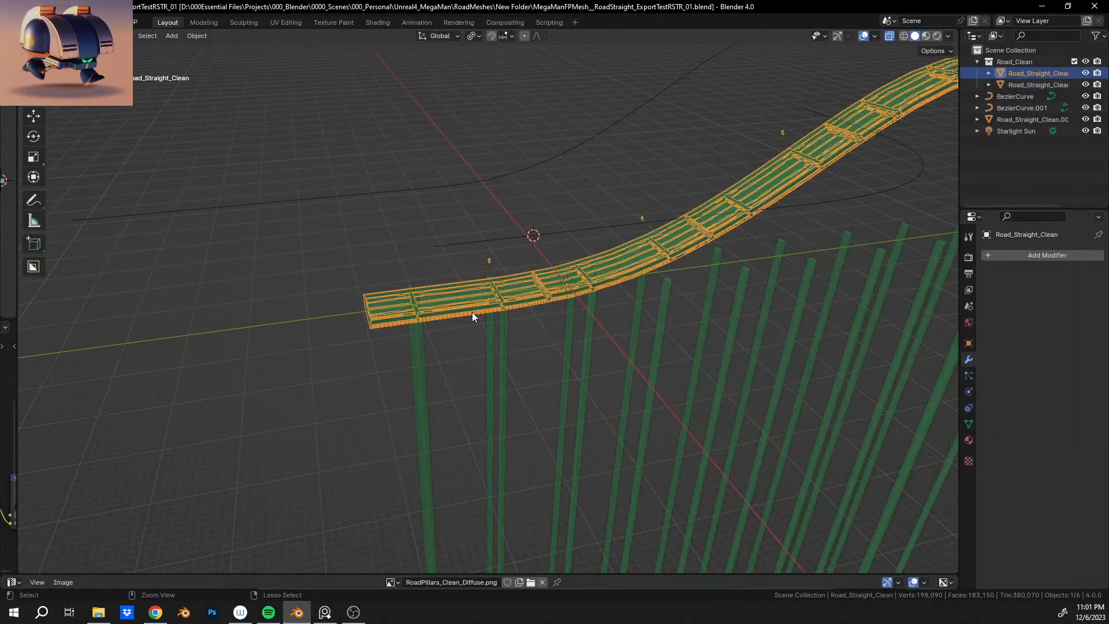
key("ctrl+z")
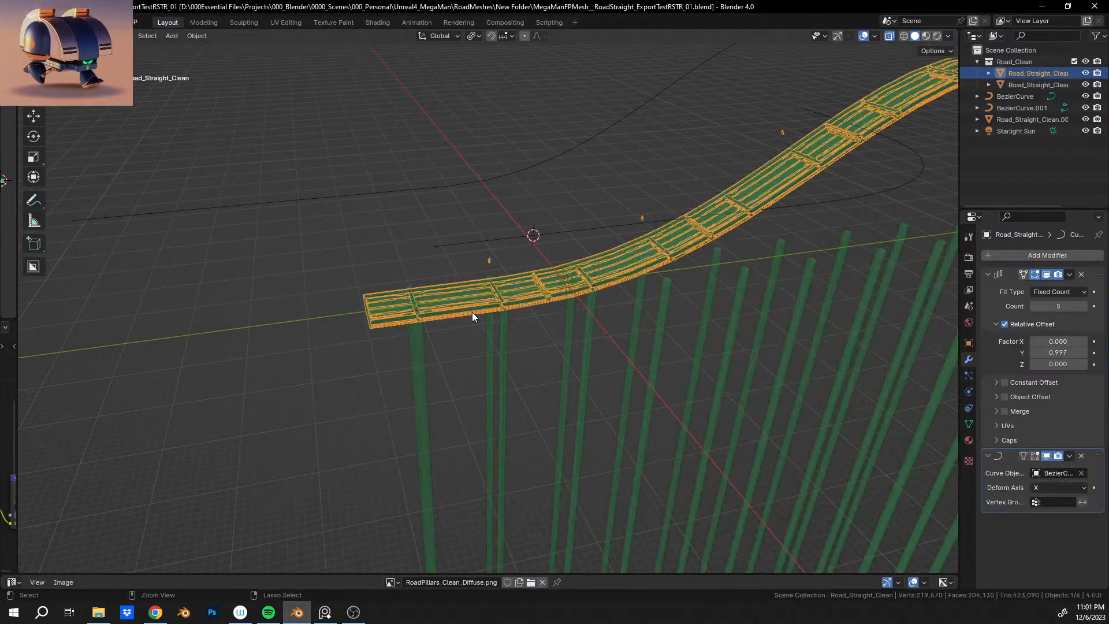
key("ctrl+z")
key("ctrl+z")
key("ctrl+z")
key("ctrl+z")
key("ctrl+z")
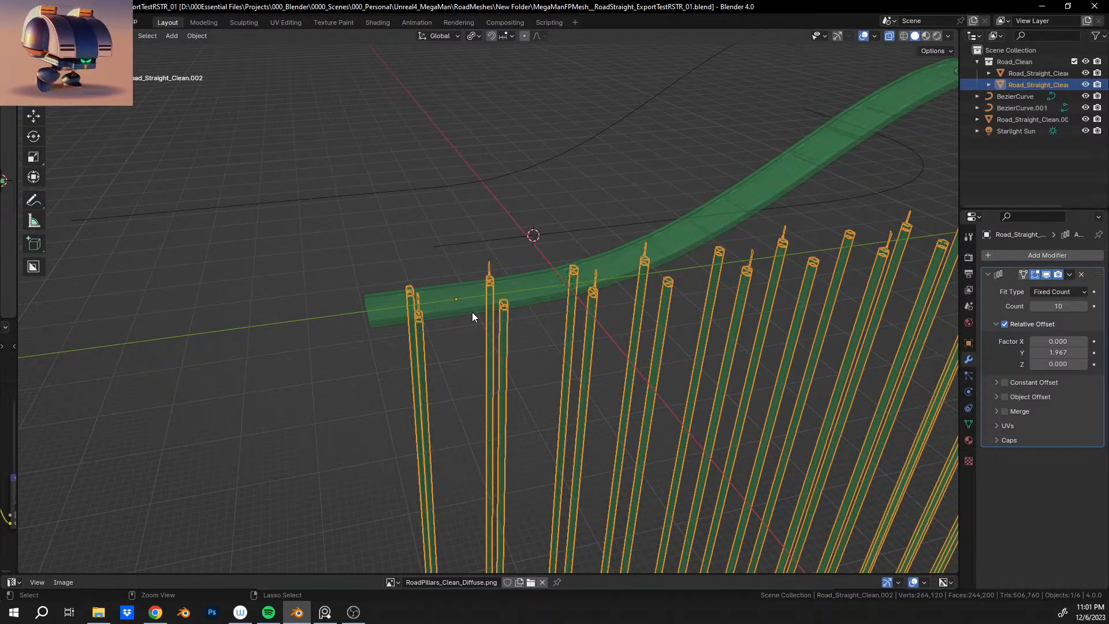
Select the curved road object near its flat starting section.
middle_click_drag(473, 312, 483, 280)
middle_click_drag(302, 269, 569, 301, "shift")
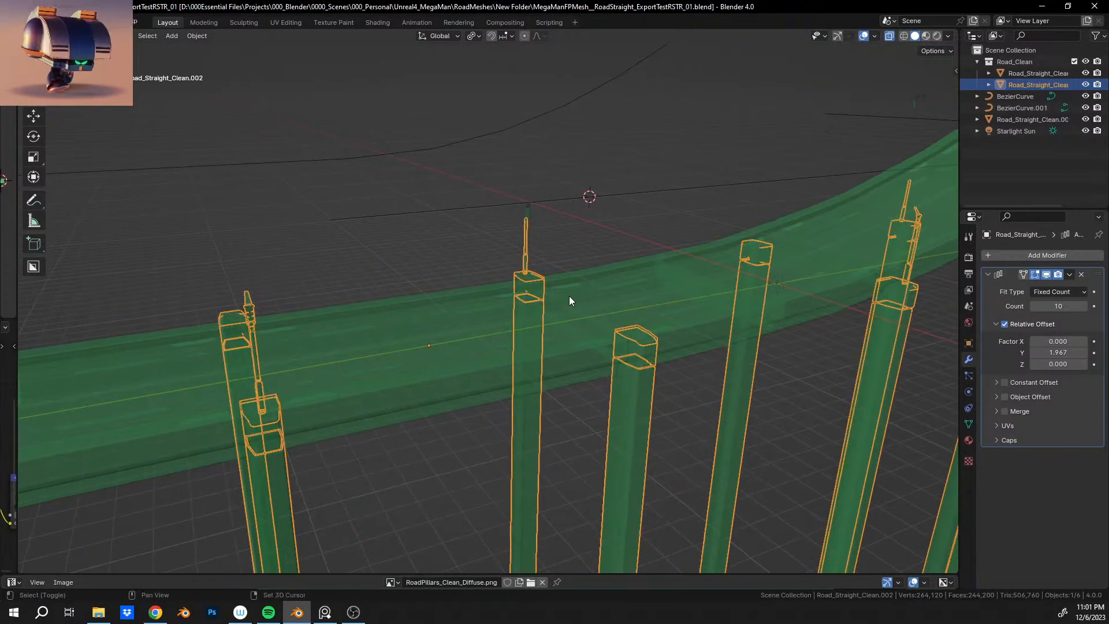
left_click(349, 341)
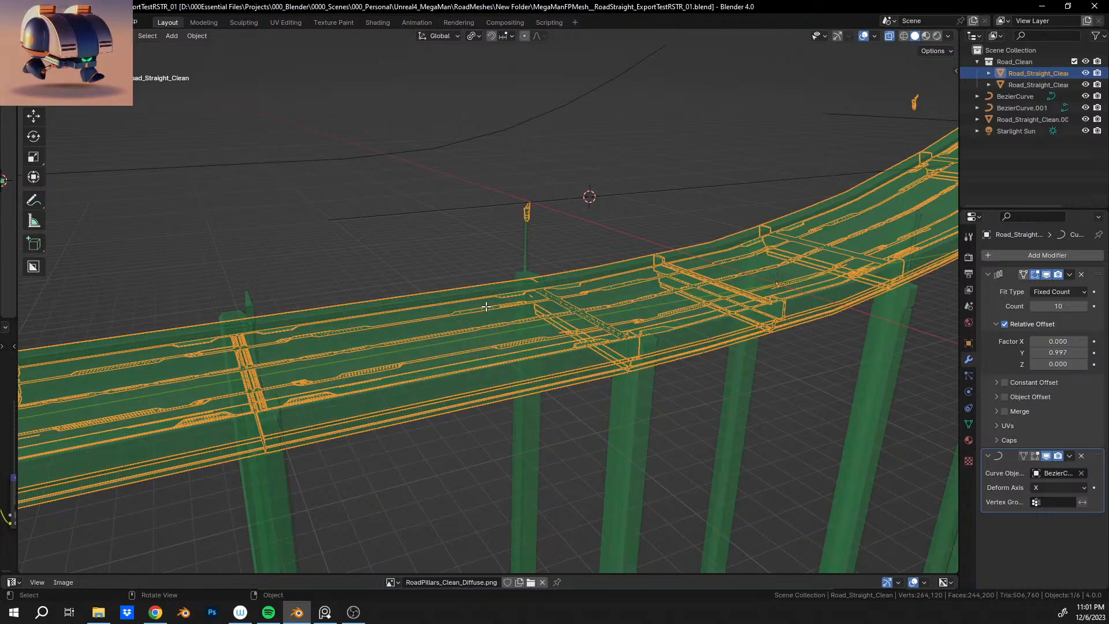
Separate the detached antenna tip floating beside the road from the road mesh into its own object.
key("Tab")
middle_click_drag(416, 339, 388, 346)
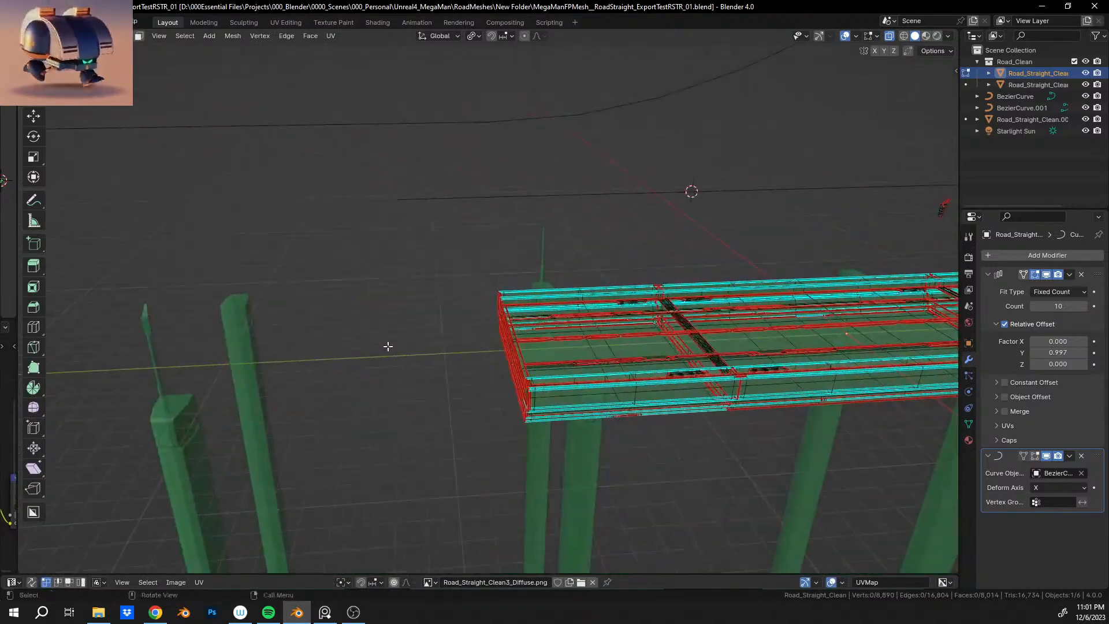
middle_click_drag(698, 322, 289, 354, "shift")
scroll(301, 356, "up", 3)
middle_click_drag(681, 399, 386, 353, "shift")
scroll(440, 436, "up", 2)
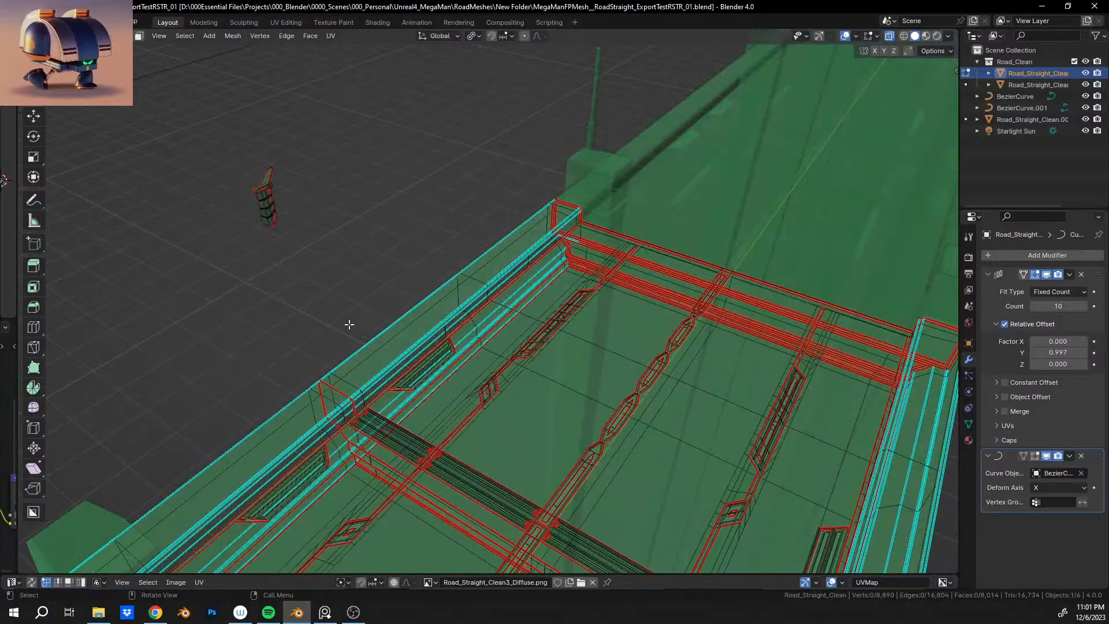
key("l")
scroll(364, 329, "down", 5)
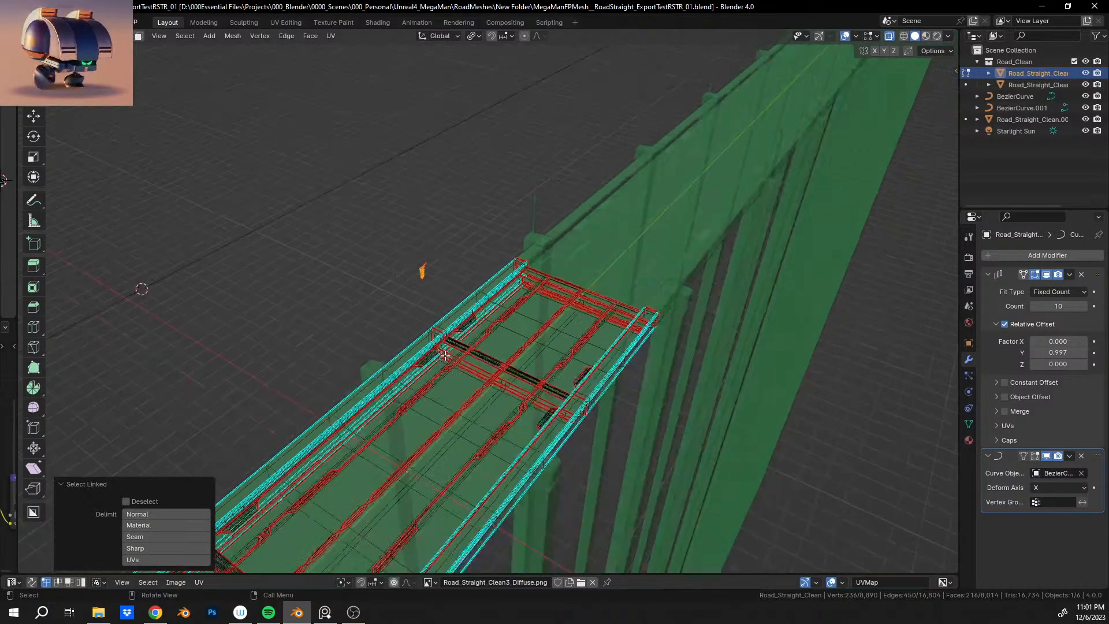
middle_click_drag(480, 393, 461, 293)
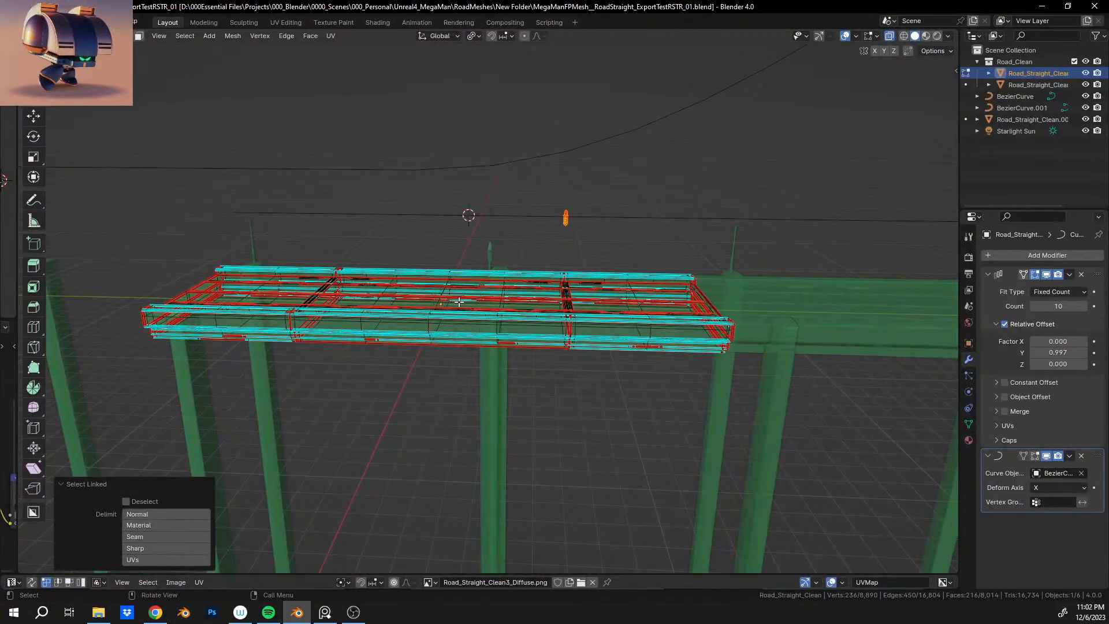
key("p")
left_click(458, 302)
middle_click_drag(350, 279, 523, 291)
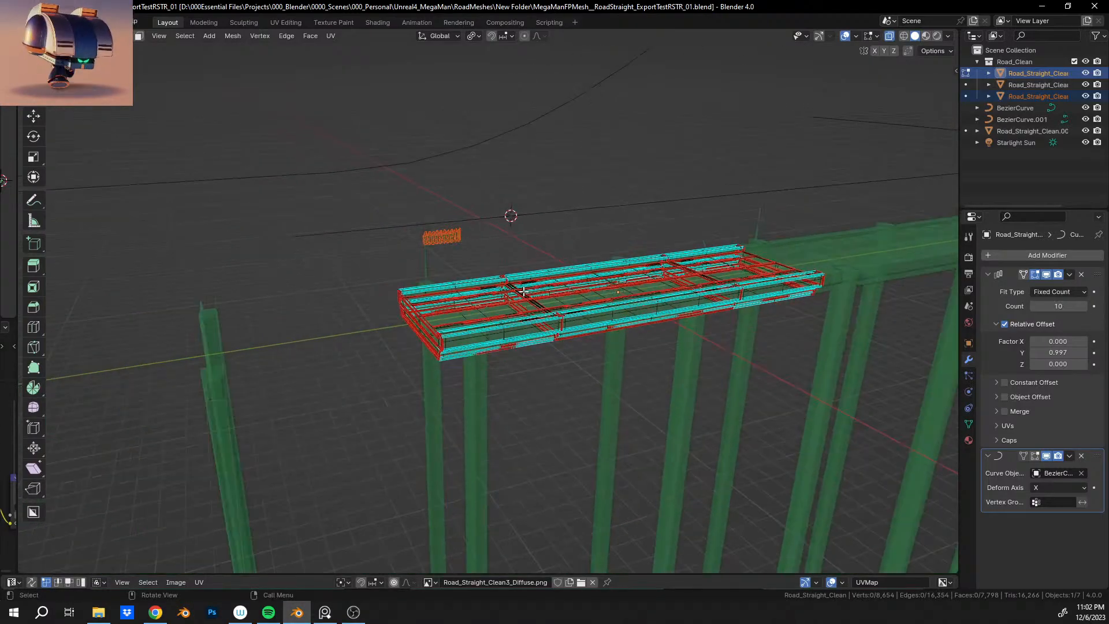
key("Tab")
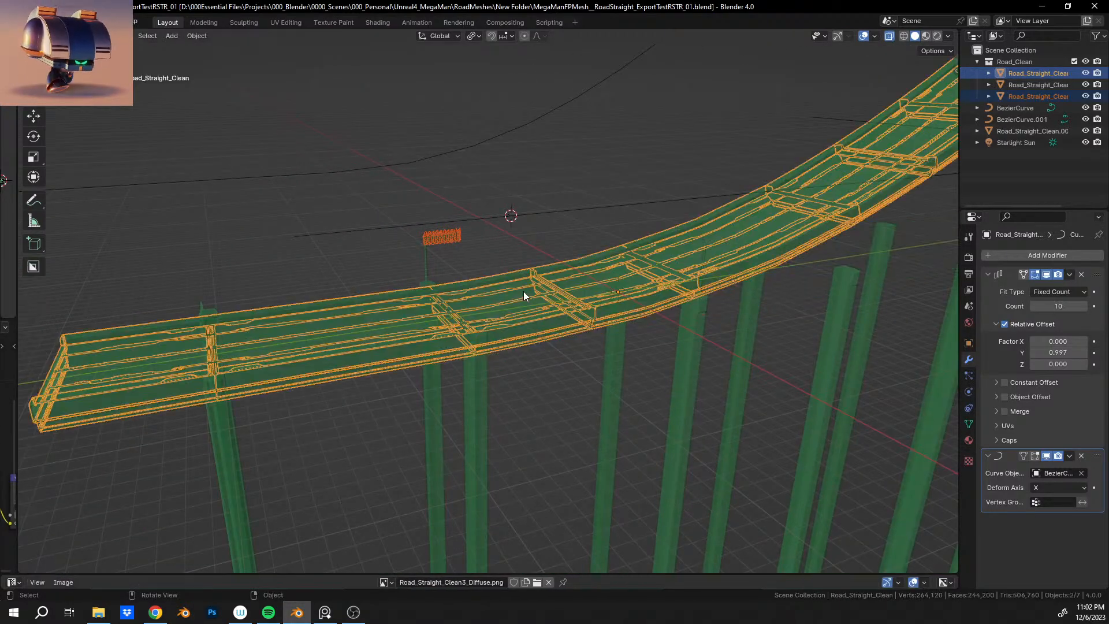
Open the pillars and the separated antenna tip together in Edit Mode.
scroll(449, 290, "up", 2)
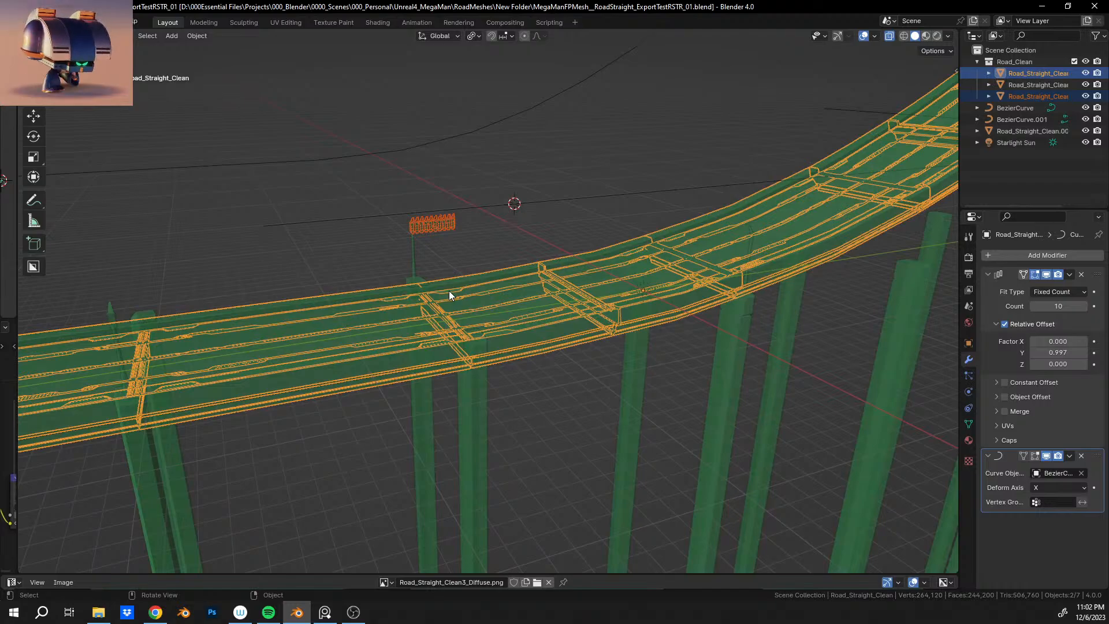
left_click(482, 417)
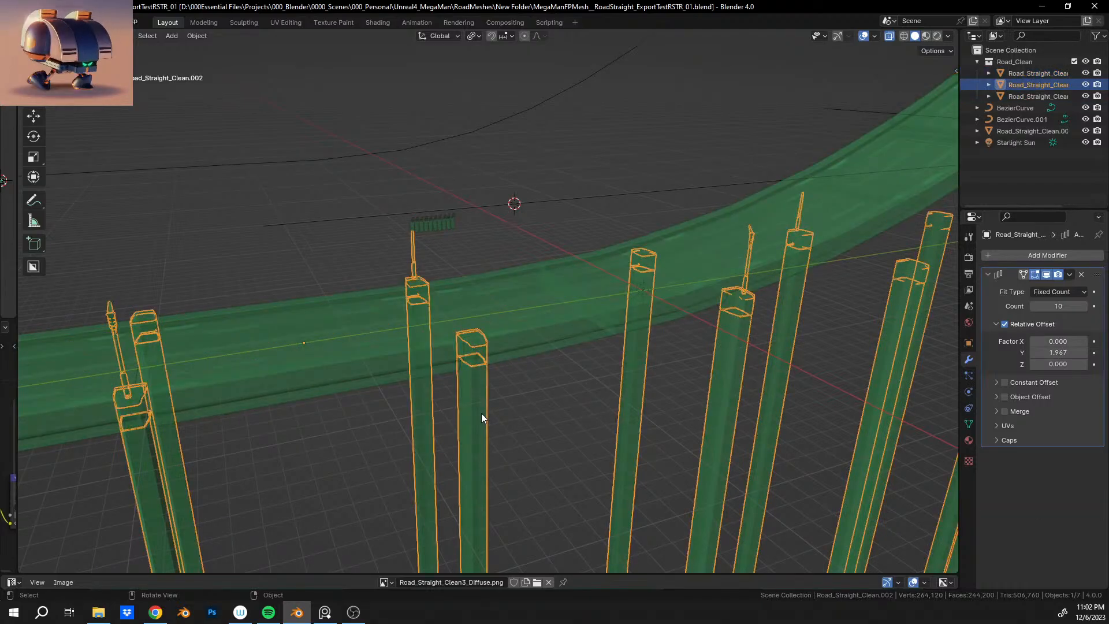
left_click(428, 230, "shift")
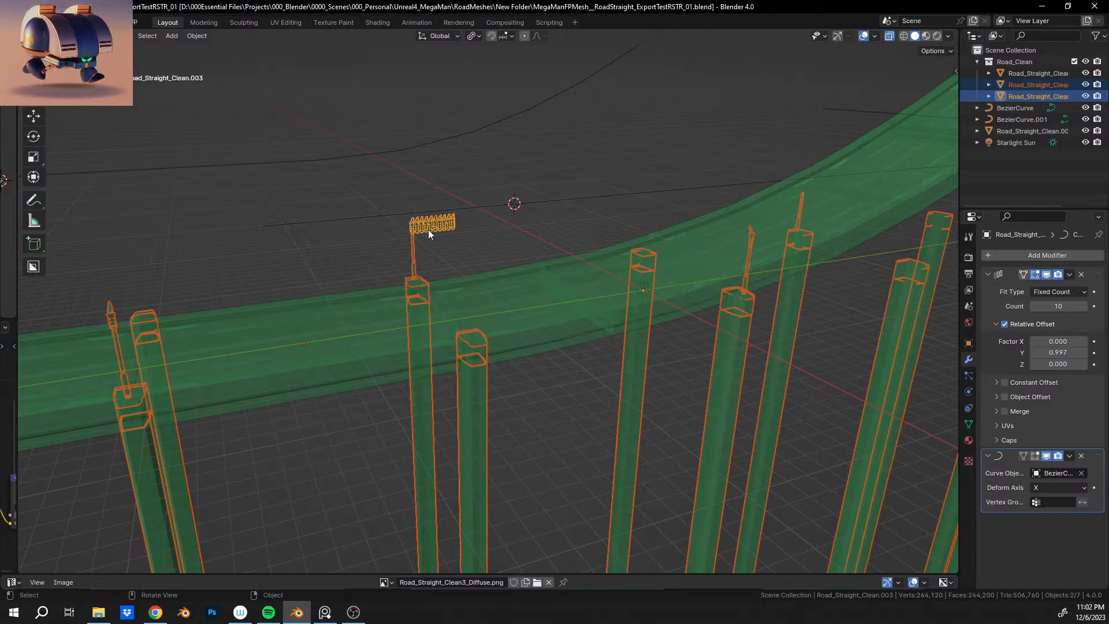
key("Tab")
middle_click_drag(535, 268, 307, 355, "shift")
scroll(475, 330, "up", 3)
middle_click_drag(475, 331, 515, 332)
middle_click_drag(644, 345, 648, 343)
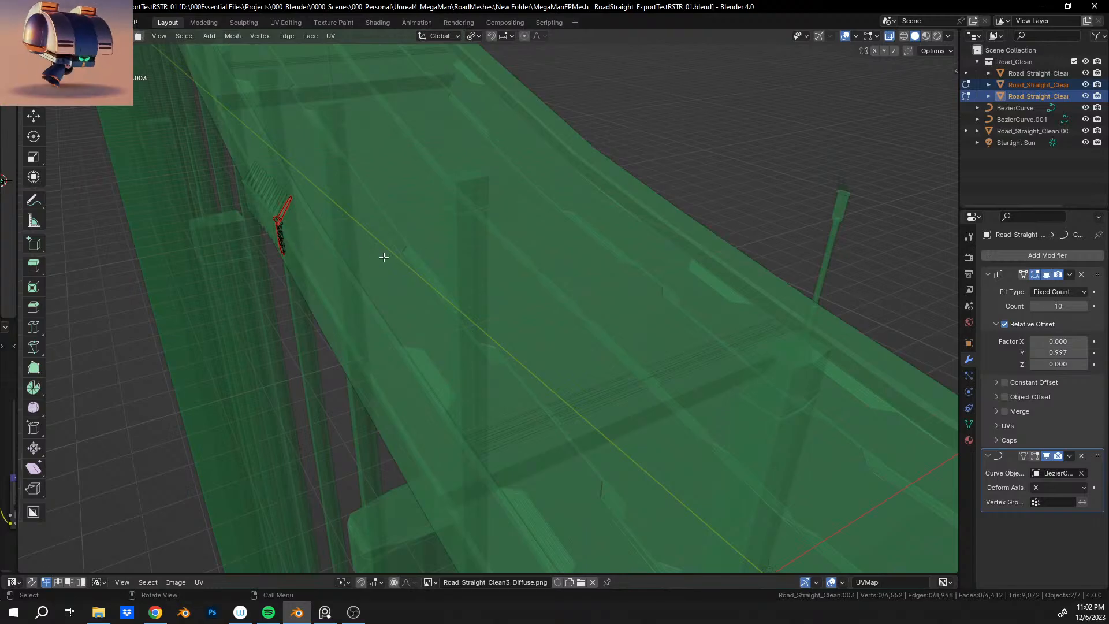
Select the whole linked antenna tip and move it about -22.46 m along Y onto the pillar's antenna rod.
key("l")
middle_click_drag(416, 251, 253, 248)
scroll(253, 247, "down", 6)
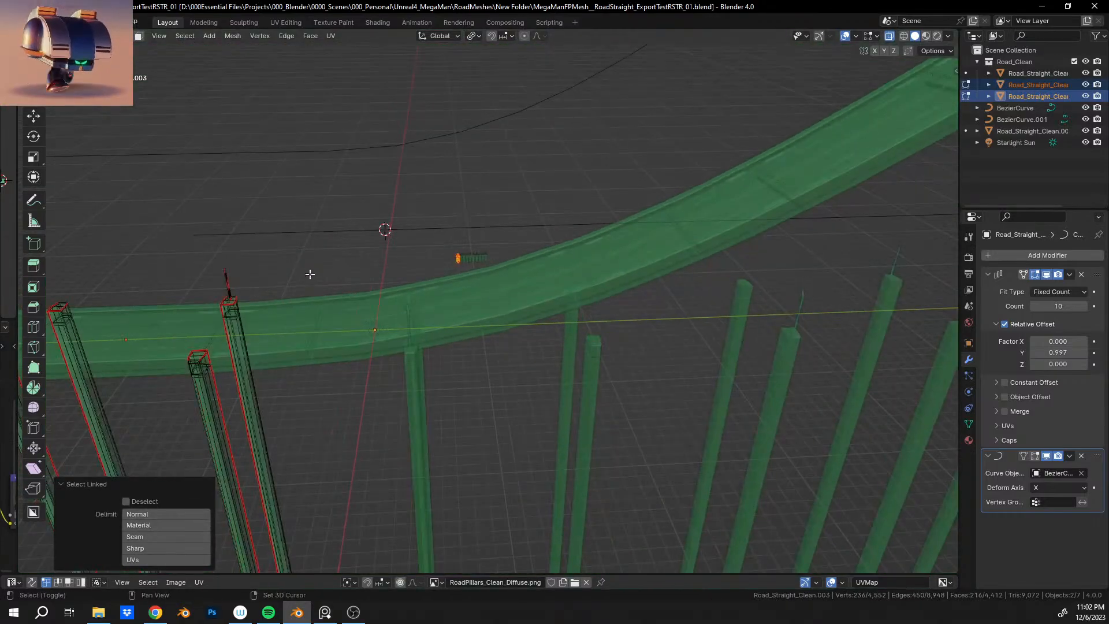
middle_click_drag(310, 274, 467, 348)
scroll(467, 348, "up", 5)
key("g")
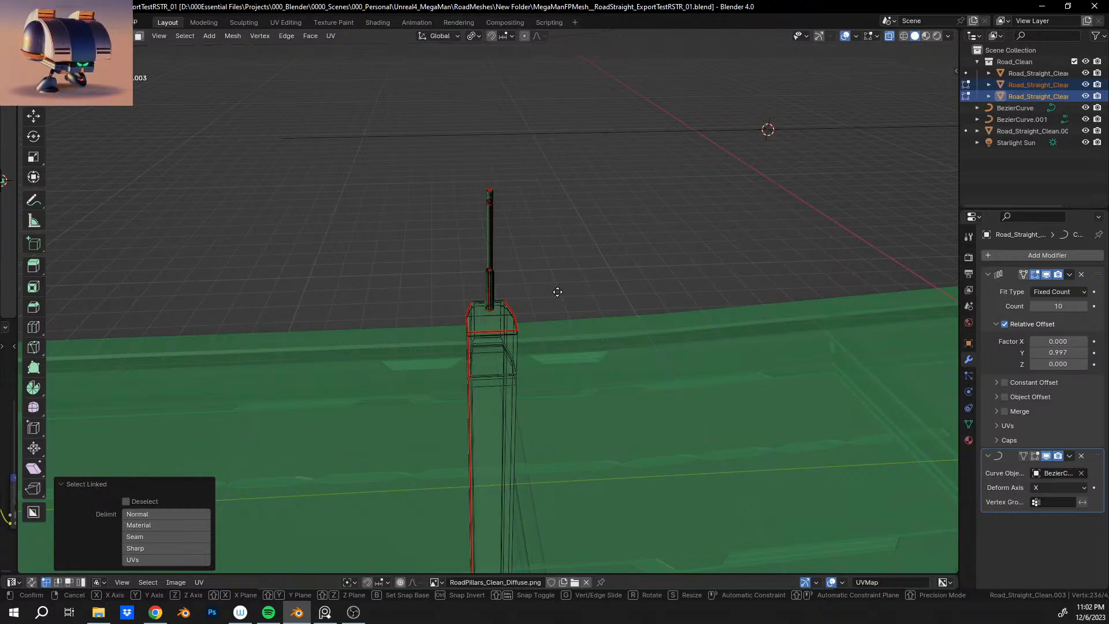
key("x")
key("y")
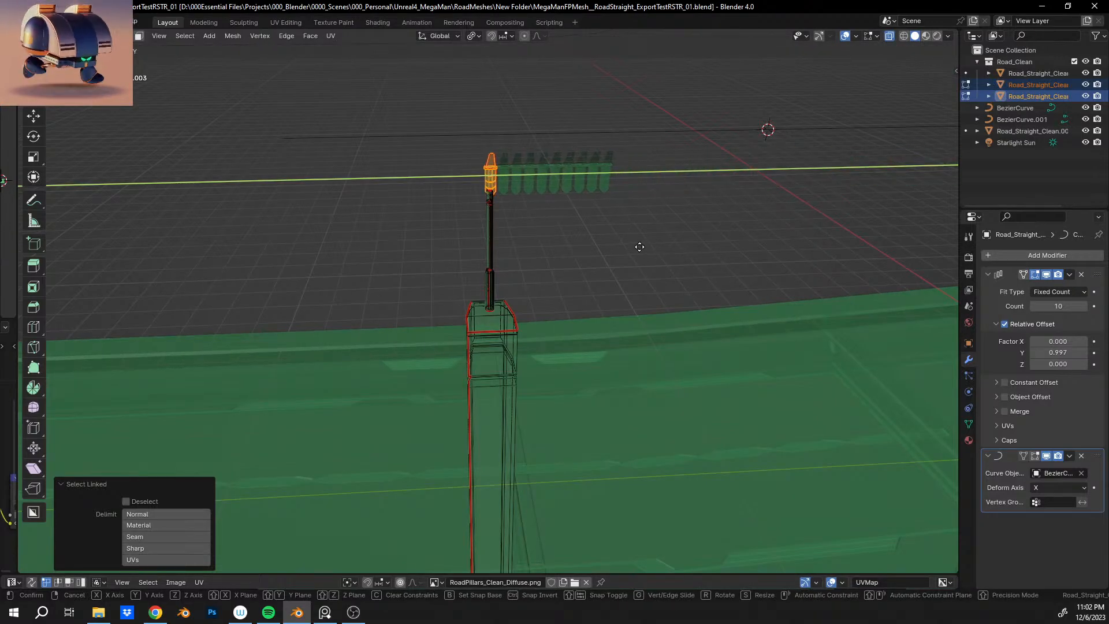
left_click(640, 247)
Shift the antenna tip about -0.017 m along Y to centre it on the rod.
scroll(747, 155, "up", 6)
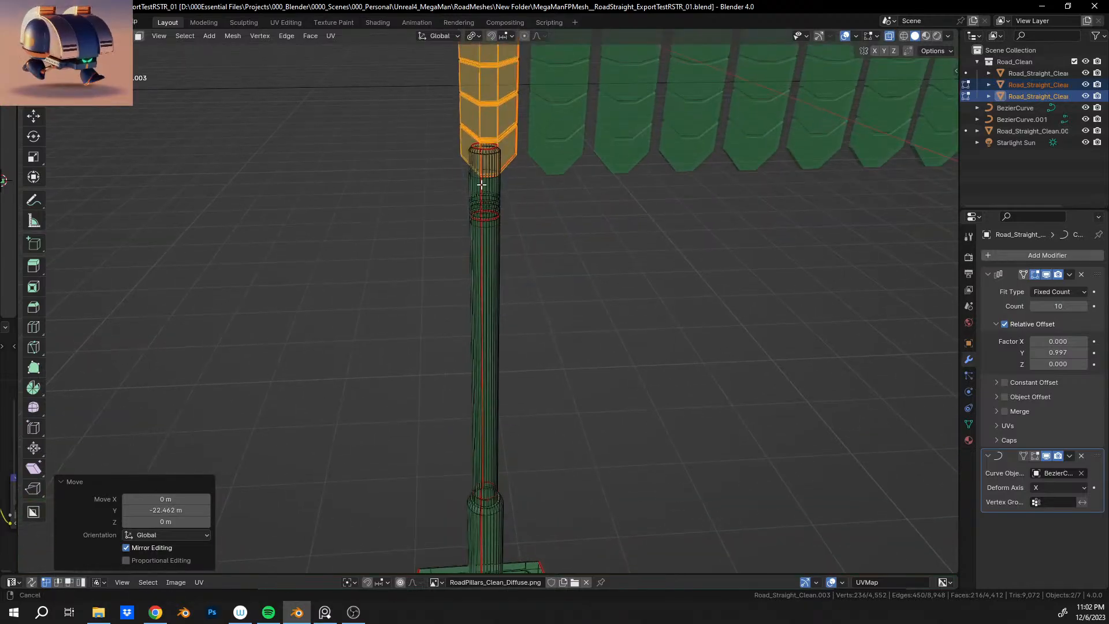
scroll(482, 185, "up", 4)
key("g")
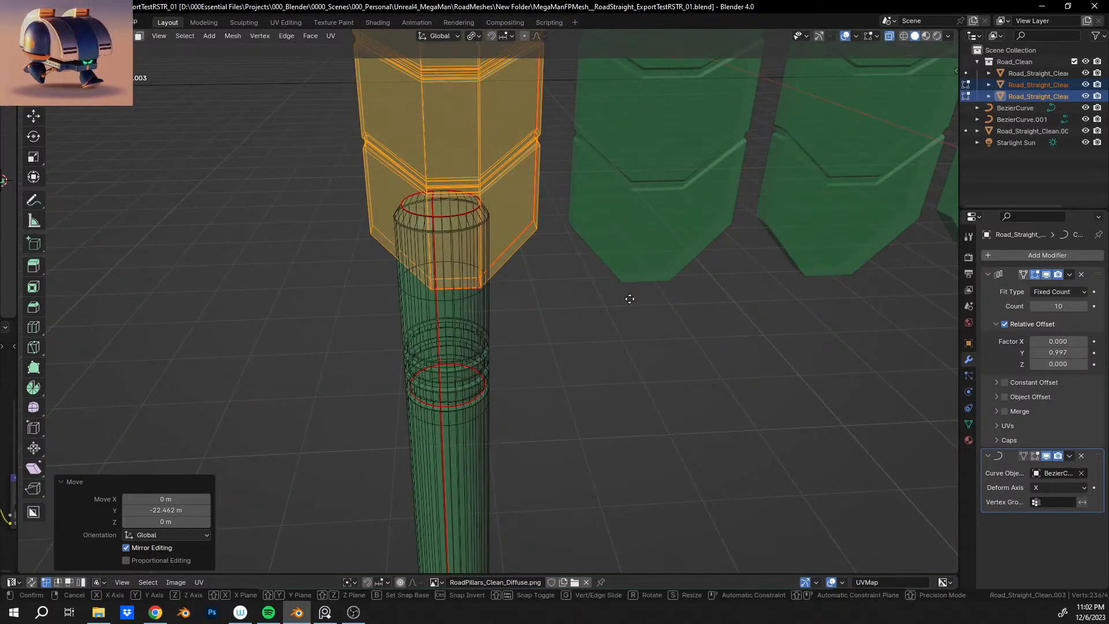
key("y")
left_click(455, 266)
middle_click_drag(455, 267, 437, 244)
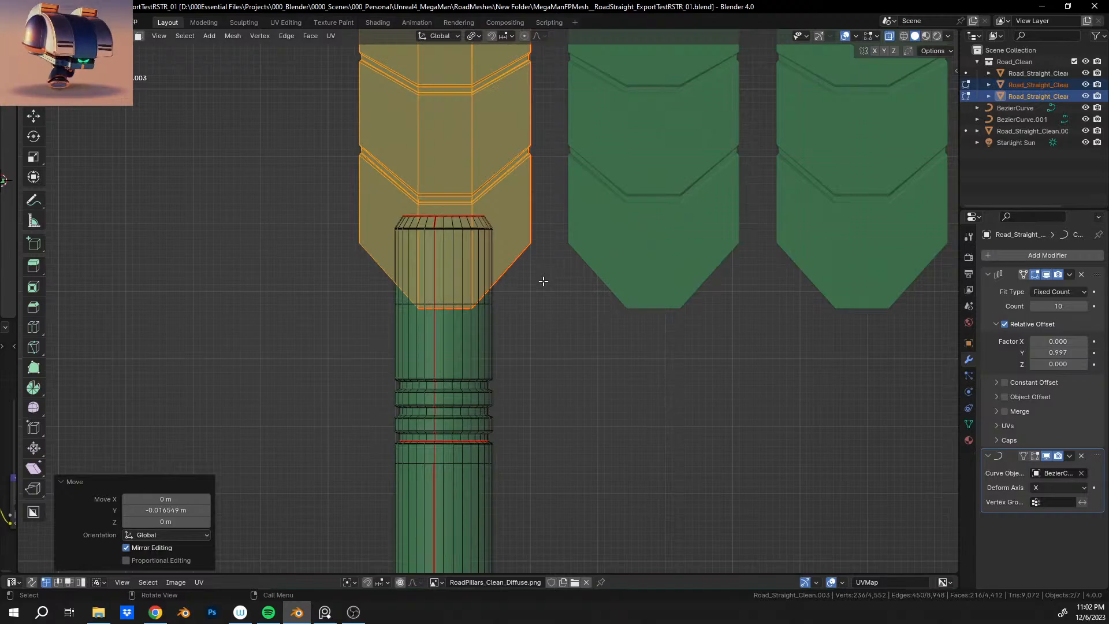
Fine-tune the antenna tip's alignment with the rod by moving it about -0.002 m along Y.
key("g")
key("y")
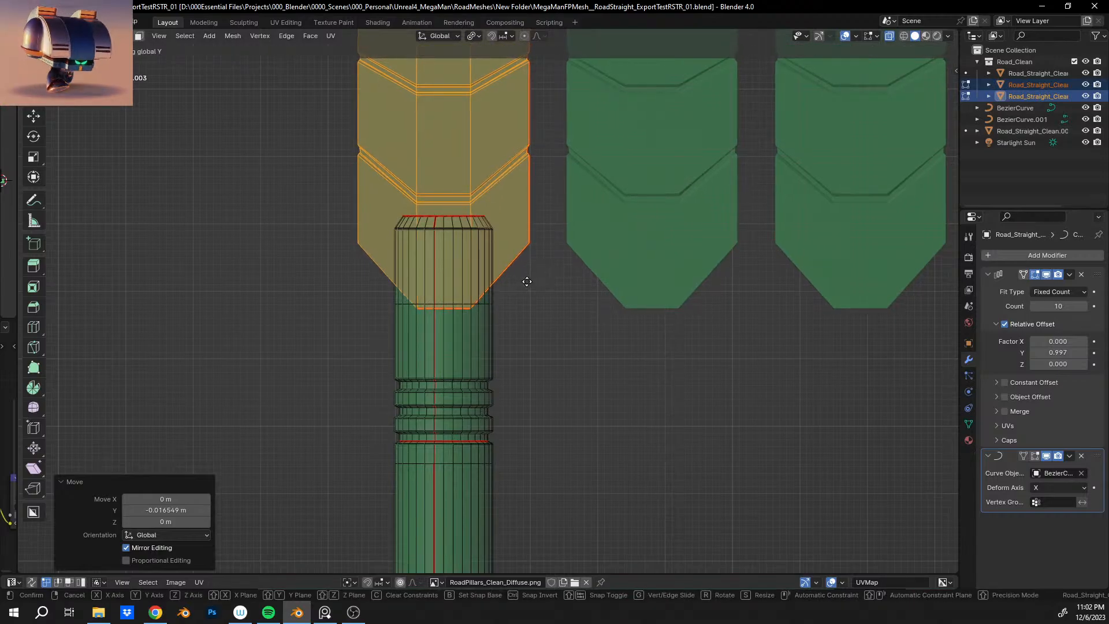
left_click(526, 280)
scroll(495, 275, "down", 6)
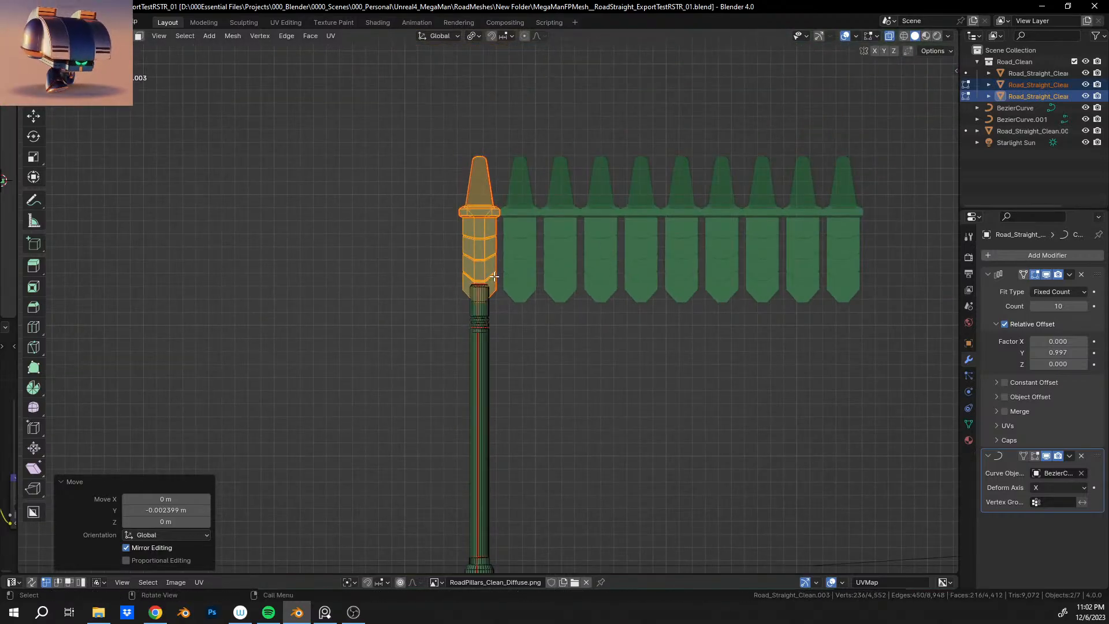
scroll(470, 335, "down", 5)
mouse_move(470, 335)
middle_mouse_down()
mouse_move(503, 463)
mouse_move(476, 335)
middle_mouse_up()
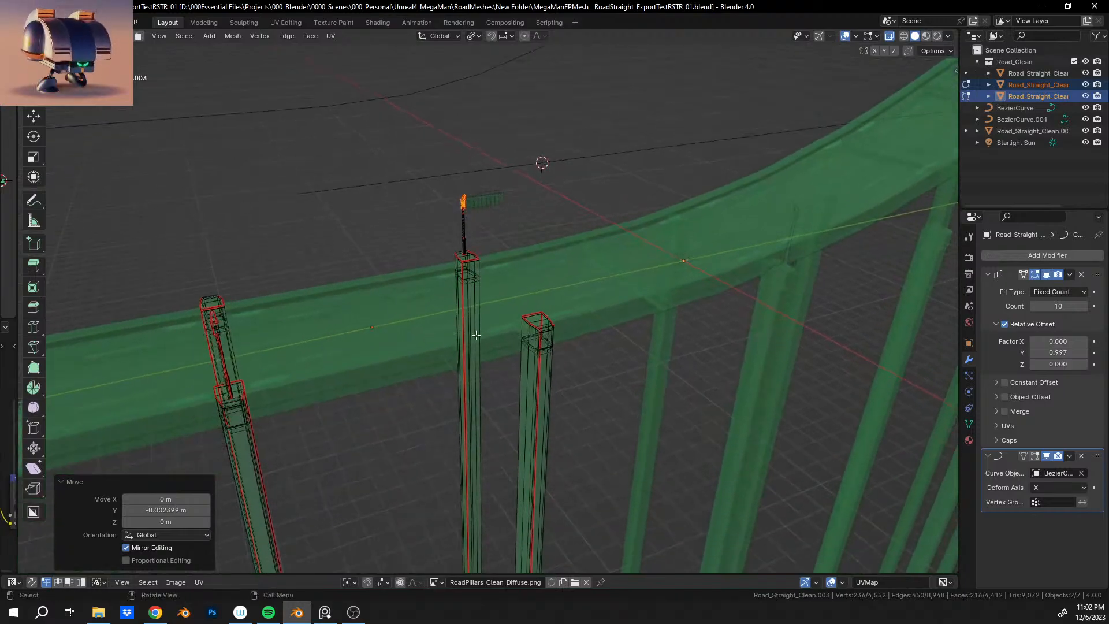
Join the antenna tip object into the pillars object, keeping the pillars' Array modifier.
key("Tab")
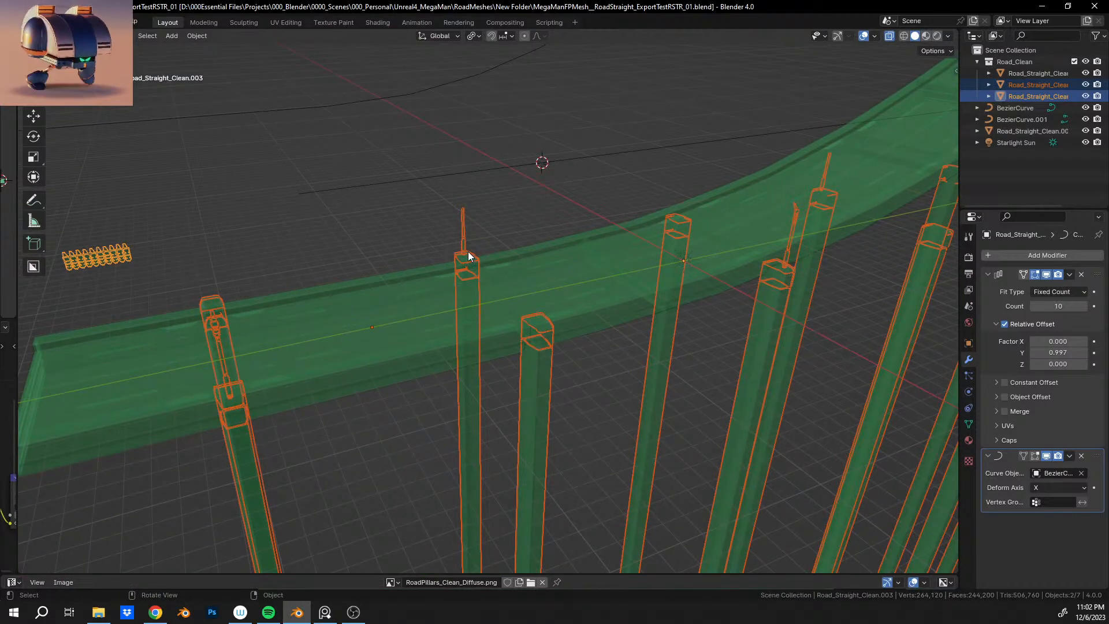
left_click(462, 237)
left_click(130, 252)
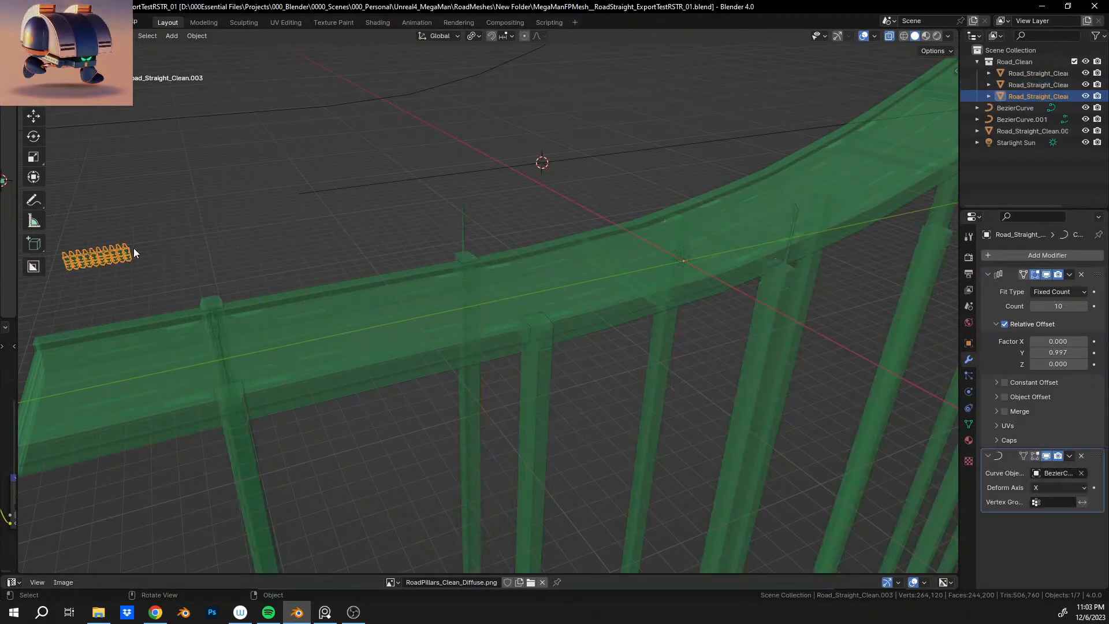
left_click(465, 239, "shift")
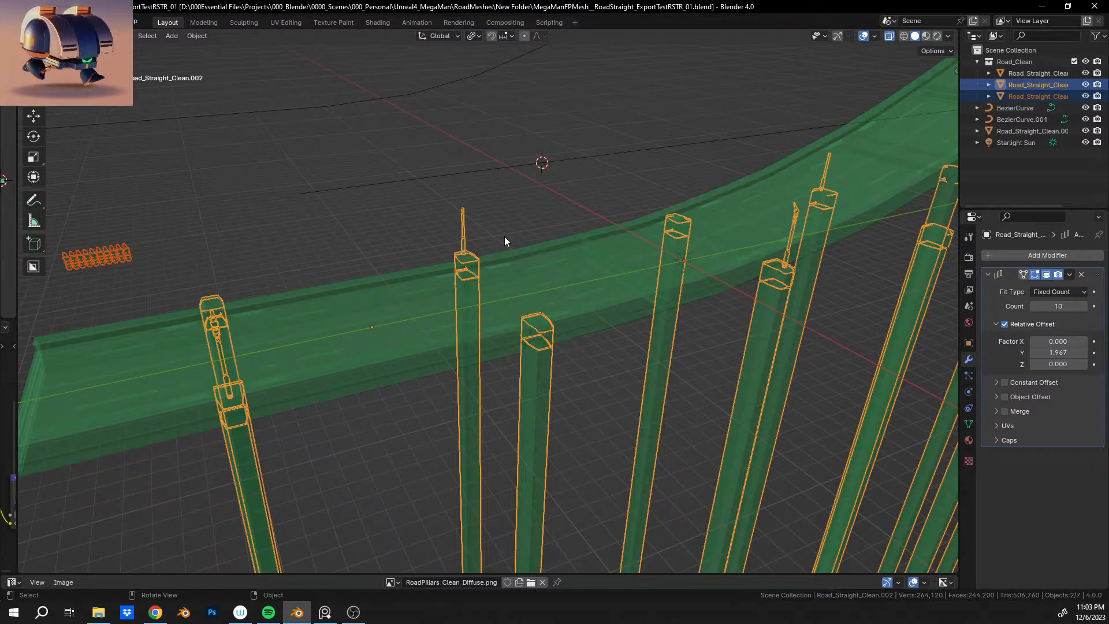
key("Delete")
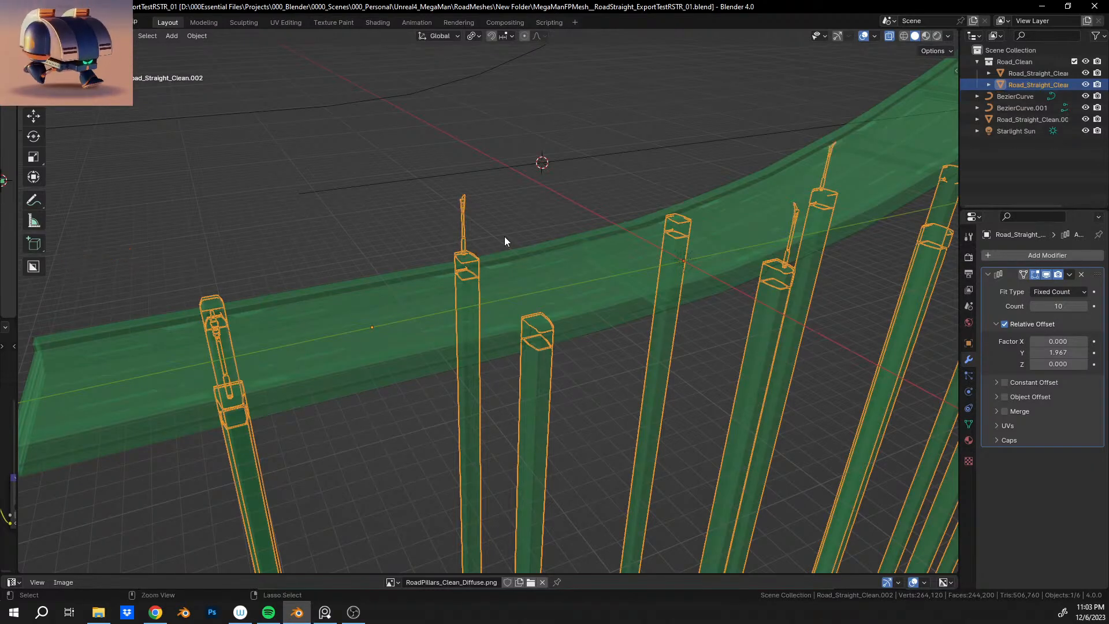
middle_click_drag(435, 303, 555, 300)
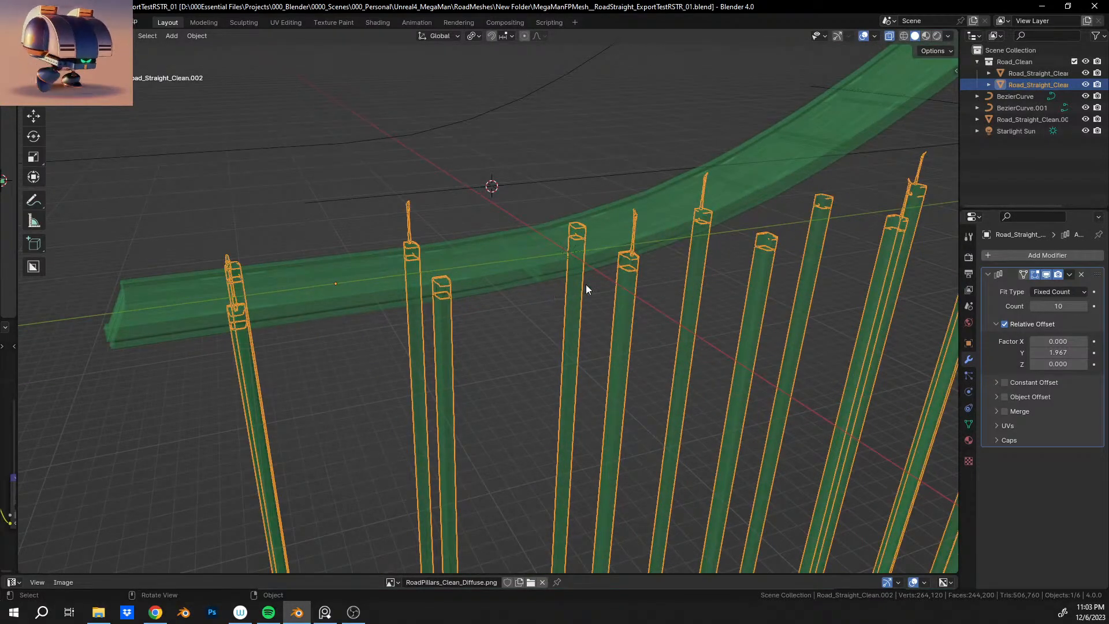
Reduce the pillars' Array modifier count to 5.
left_click(1032, 306)
left_click(1033, 306)
left_click(1032, 306)
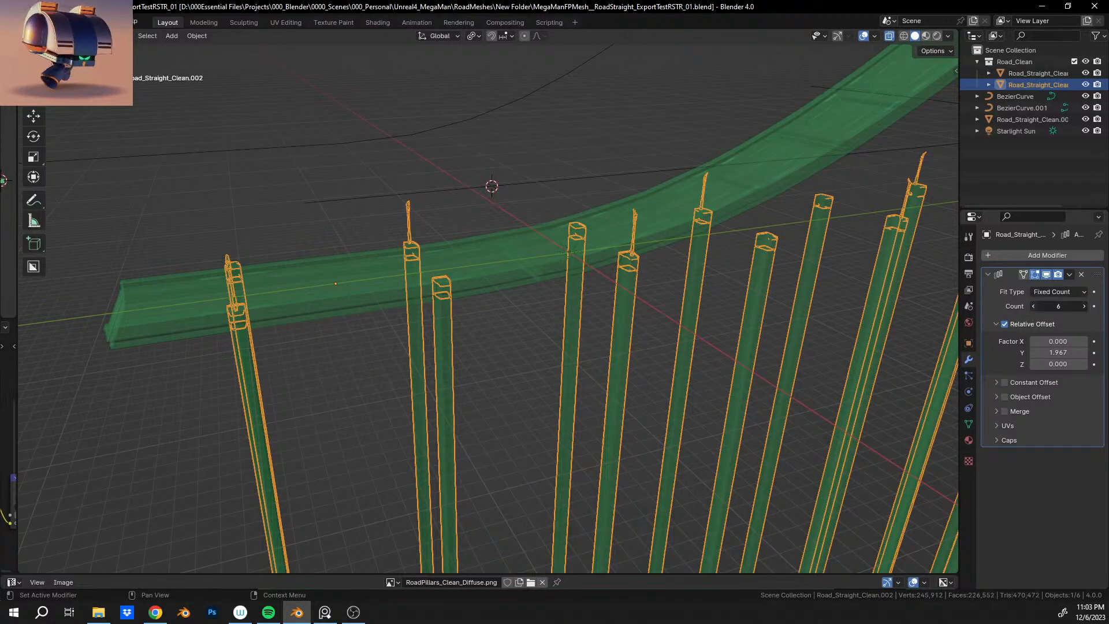
left_click(1032, 307)
left_click(1033, 306)
left_click(1033, 306)
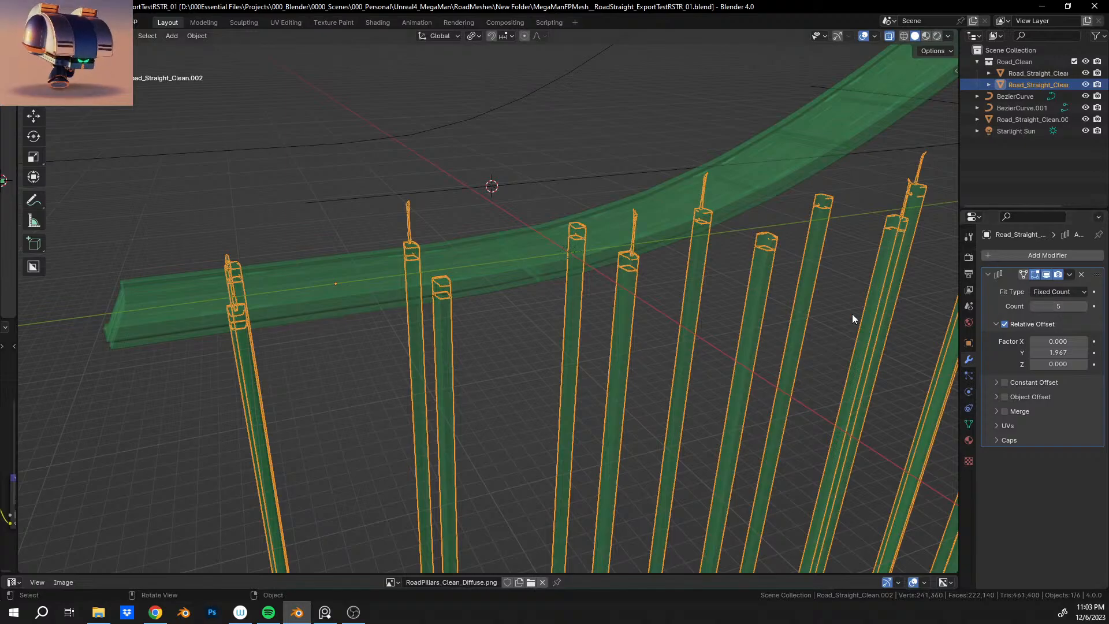
Reduce the curved road's Array modifier count to 5.
left_click(501, 256)
left_click(1033, 306)
left_click(1033, 306)
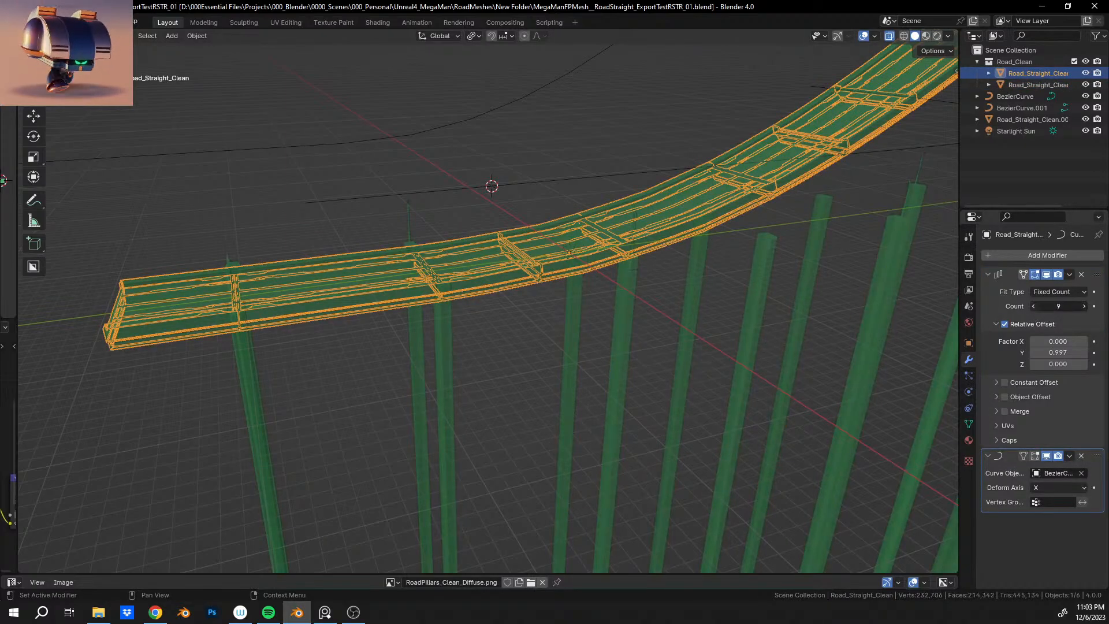
left_click(1033, 306)
left_click(1034, 306)
left_click(1034, 307)
Convert the pillars object to a mesh.
middle_click_drag(537, 266, 538, 298)
left_click(442, 355)
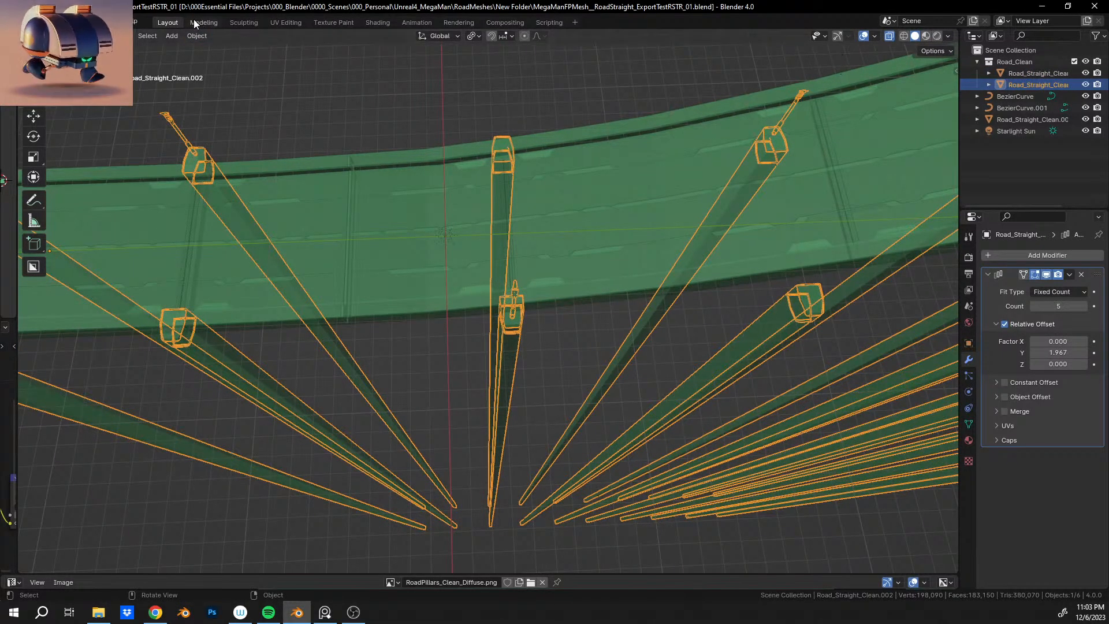
left_click(201, 37)
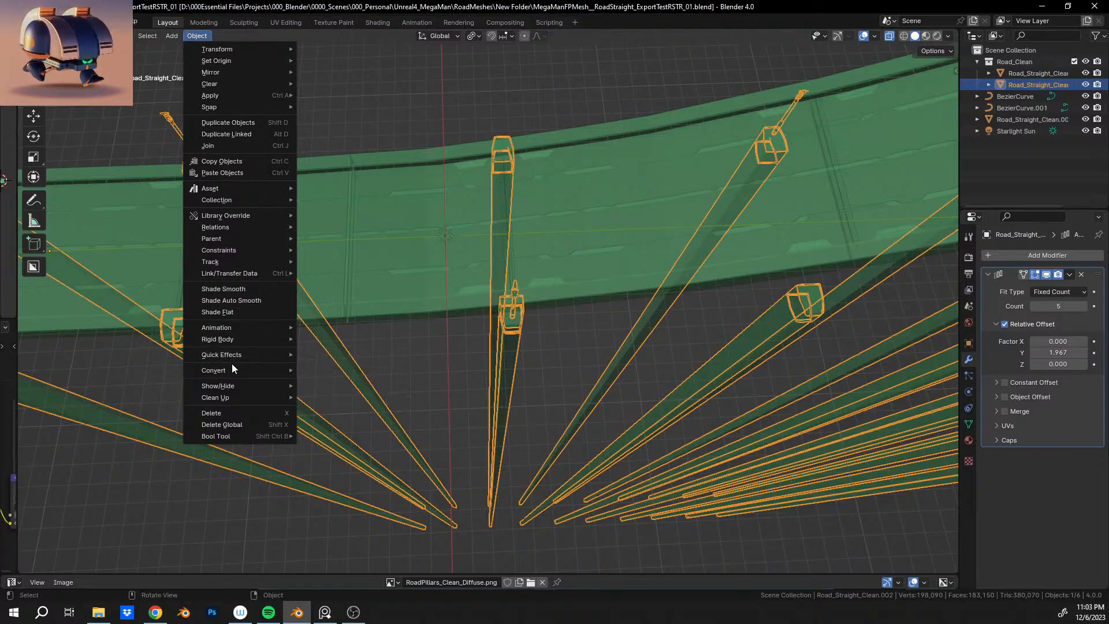
mouse_move(232, 368)
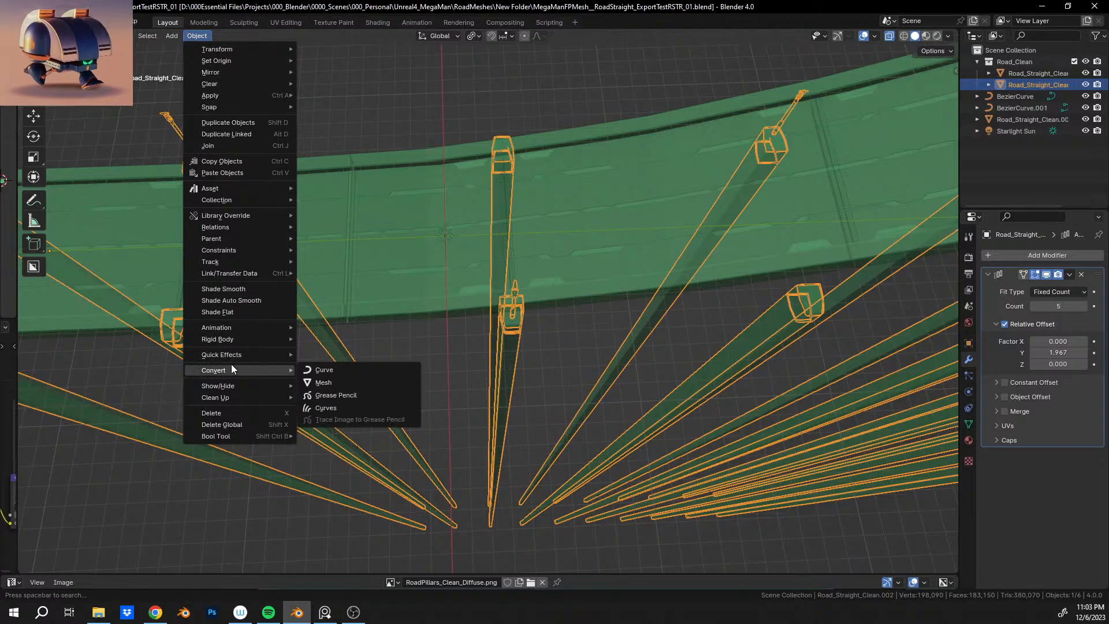
left_click(367, 384)
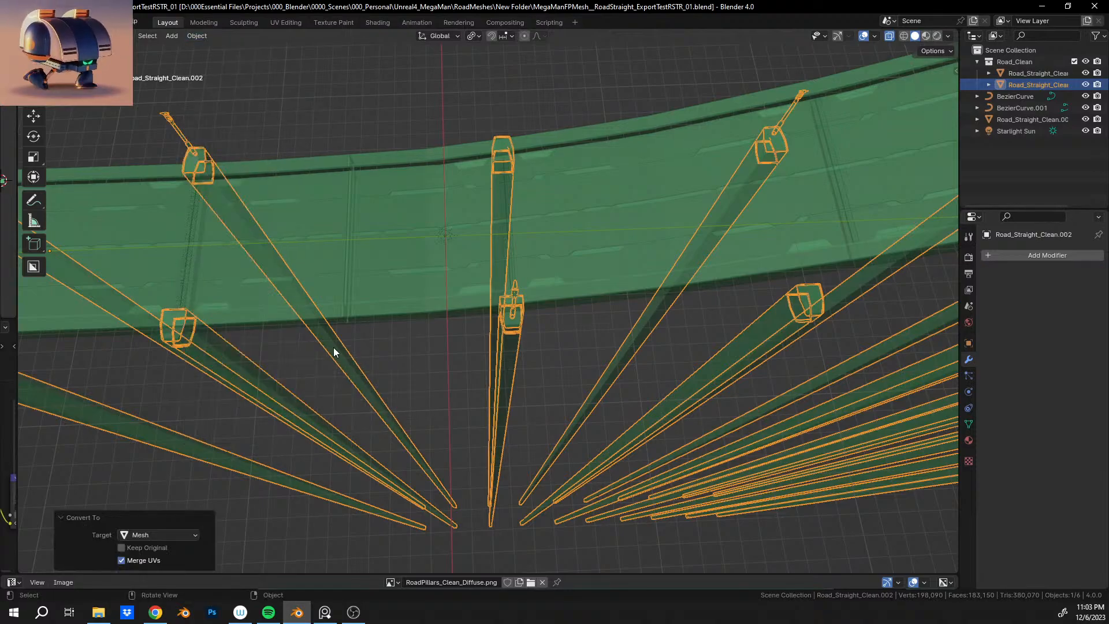
Convert the curved road object to a mesh.
left_click(328, 307)
left_click(197, 35)
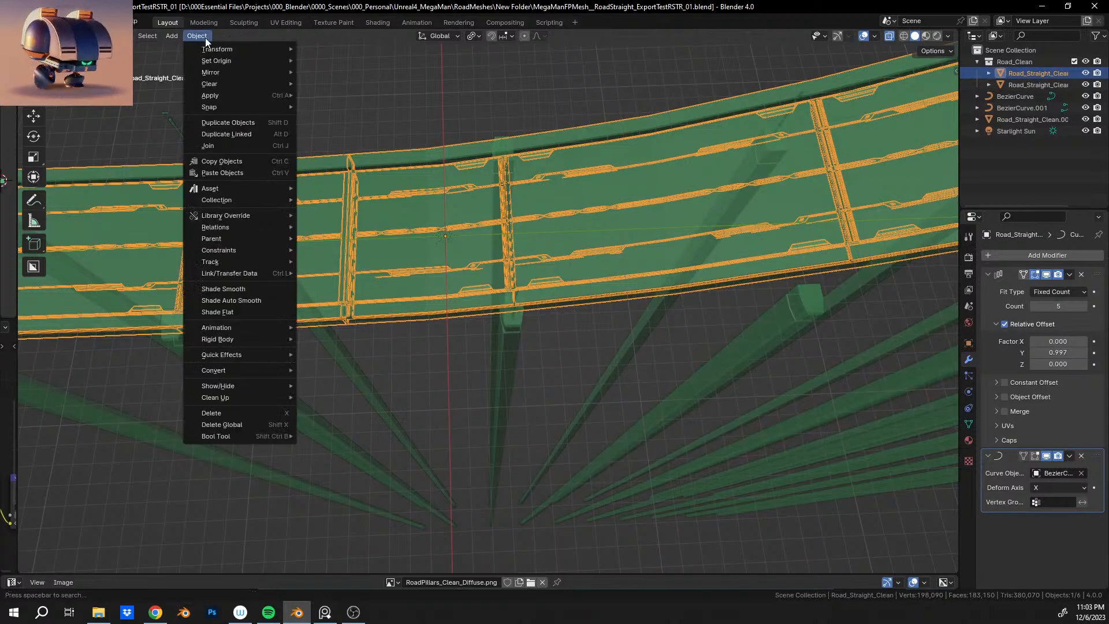
mouse_move(243, 376)
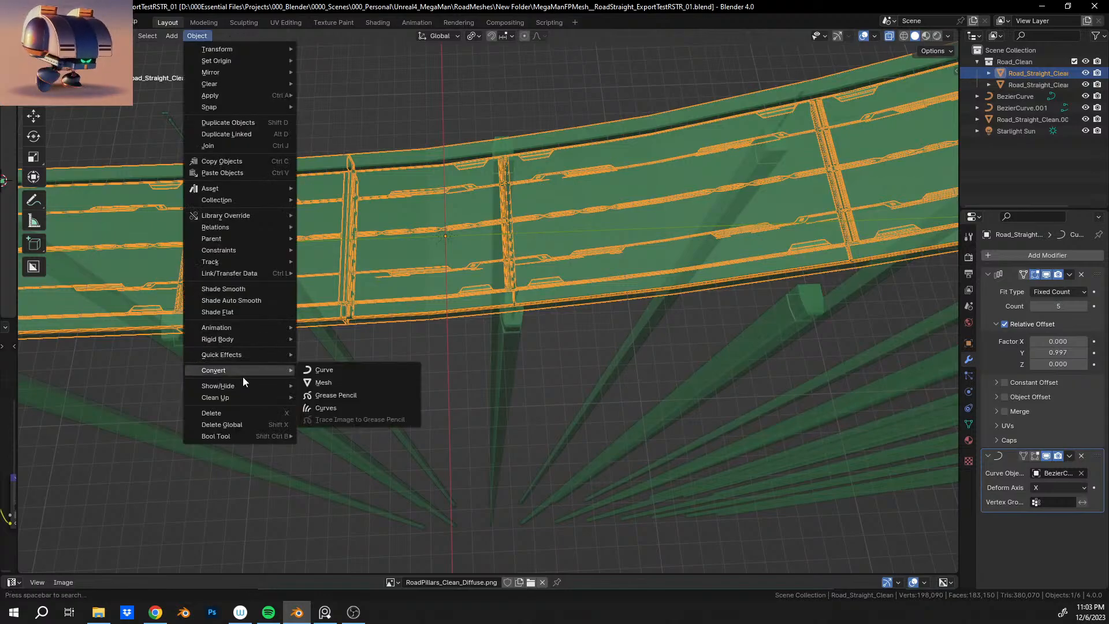
left_click(328, 383)
Select all of the pillars' geometry in Edit Mode.
middle_click_drag(369, 293, 372, 376)
left_click(409, 347)
middle_click_drag(412, 344, 770, 121)
key("Tab")
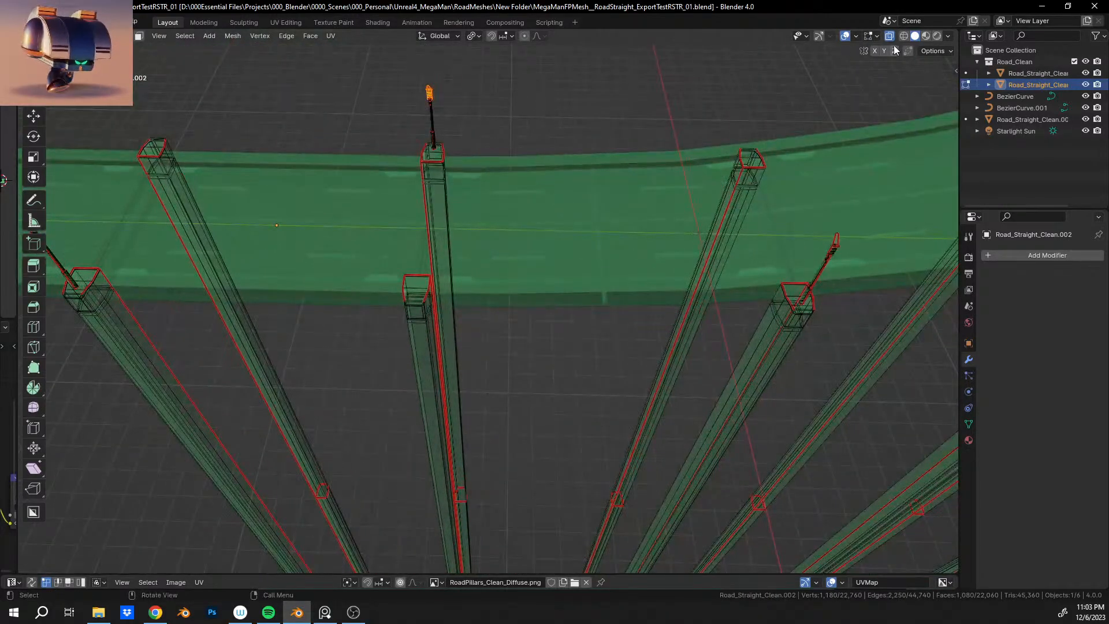
key("a")
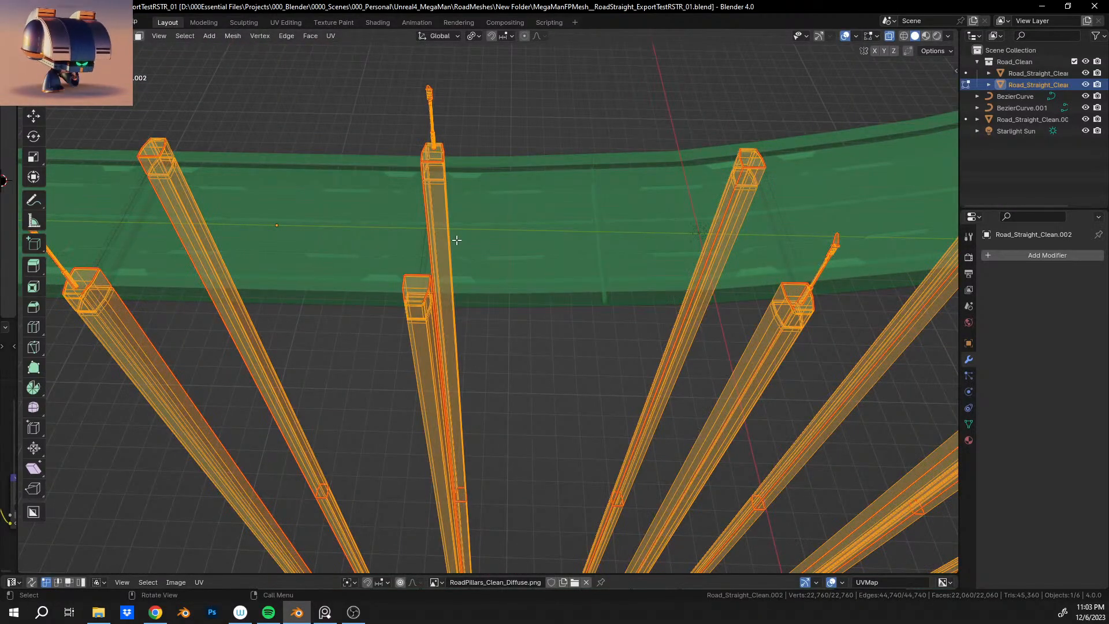
Deselect the first pillar pair and shift all remaining pillars about 0.048 m along Y to centre the next pair on its road joint.
middle_click_drag(455, 235, 676, 335, "alt")
scroll(451, 301, "up", 4)
scroll(676, 335, "down", 3)
scroll(676, 335, "down", 1)
middle_click_drag(406, 292, 527, 303, "shift")
scroll(393, 233, "down", 3)
left_click_drag(345, 147, 535, 383, "ctrl")
middle_click_drag(580, 351, 549, 356, "shift")
scroll(441, 334, "up", 7)
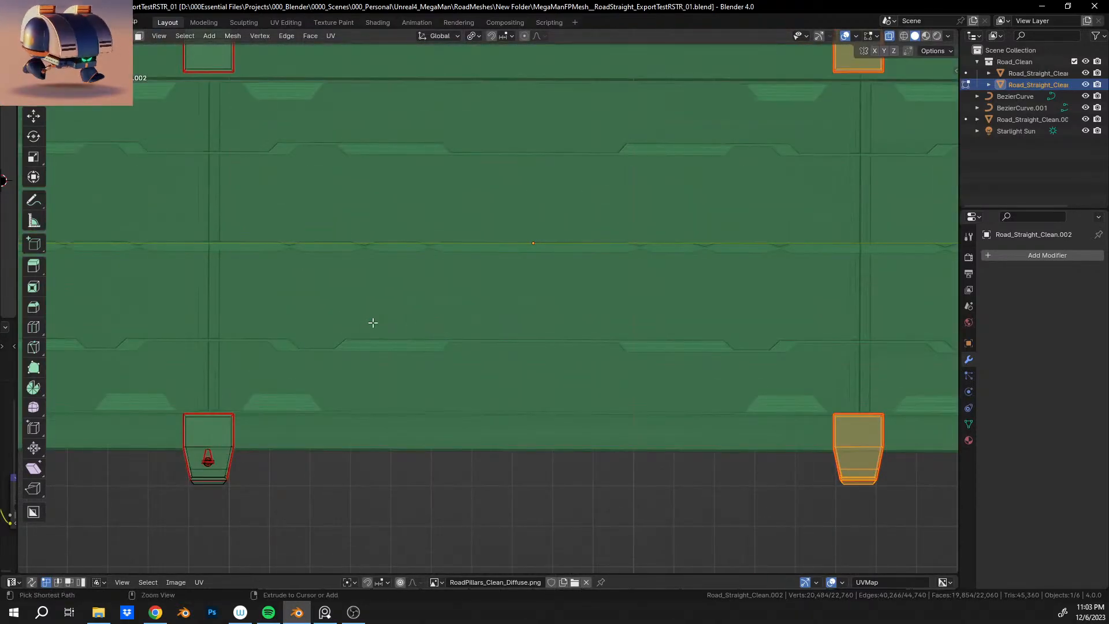
key("ctrl+z")
middle_click_drag(423, 327, 728, 266, "shift")
scroll(615, 296, "up", 4)
scroll(615, 296, "down", 1)
key("ctrl+shift+z")
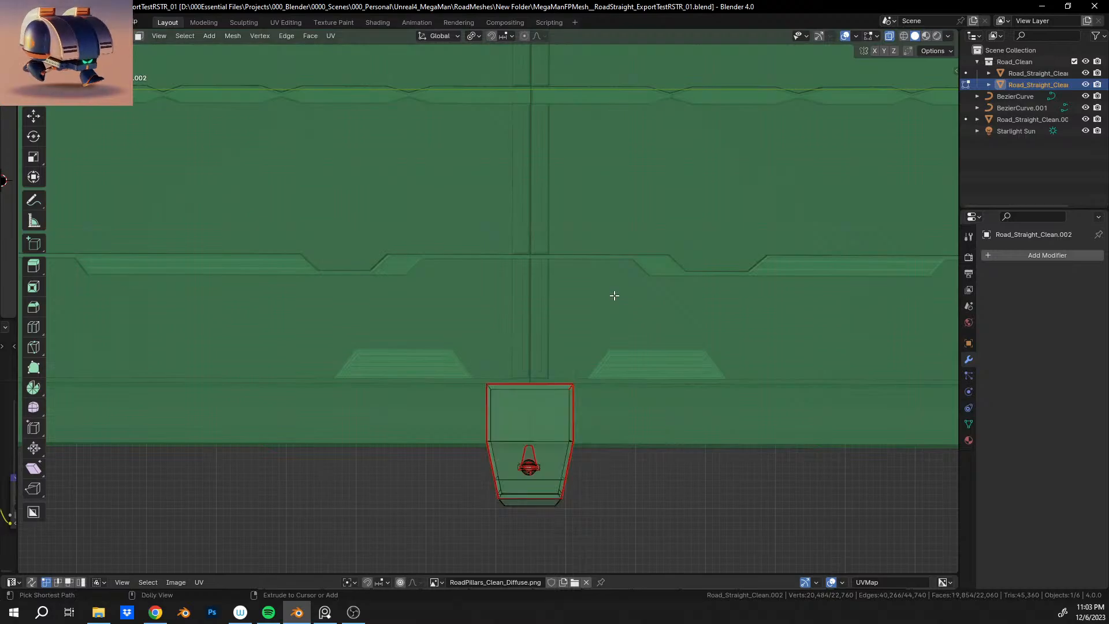
middle_click_drag(615, 296, 283, 310, "shift")
middle_click_drag(606, 338, 272, 323, "shift")
middle_click_drag(609, 319, 339, 311, "shift")
scroll(483, 335, "up", 2)
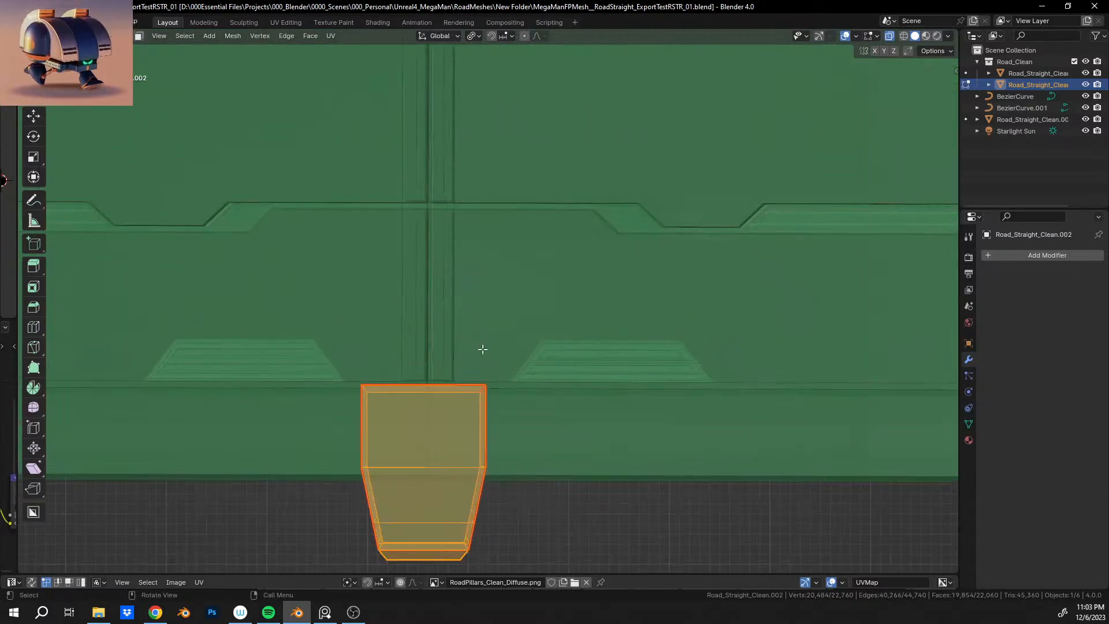
key("g")
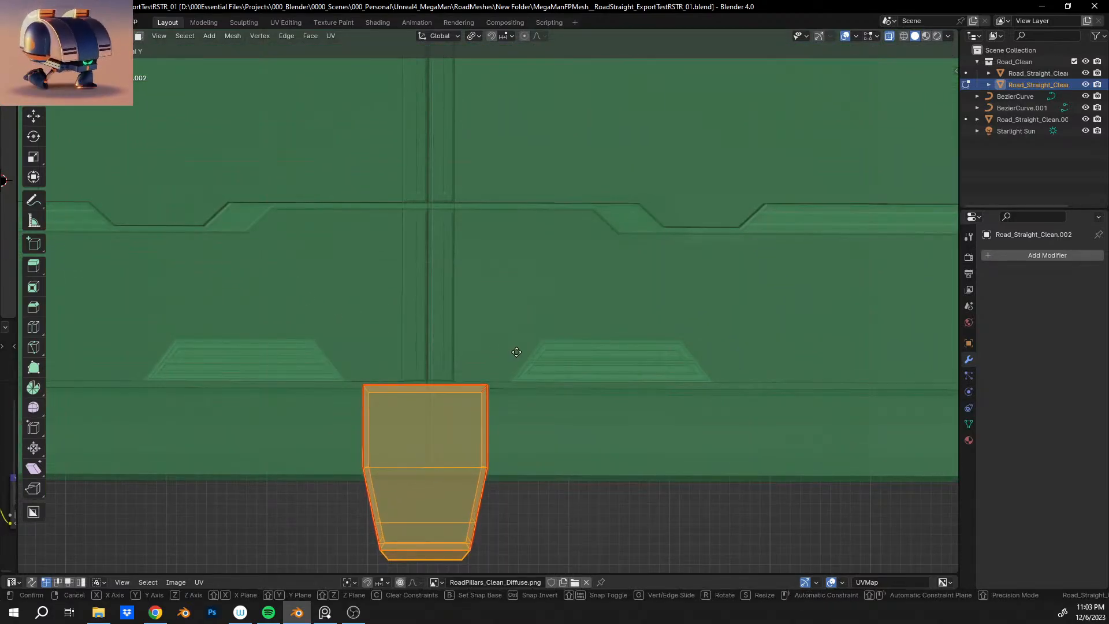
left_click(546, 350)
Deselect the second pillar pair and shift the remaining pillars about -0.097 m along Y to line up with the next road joint.
scroll(540, 365, "down", 9)
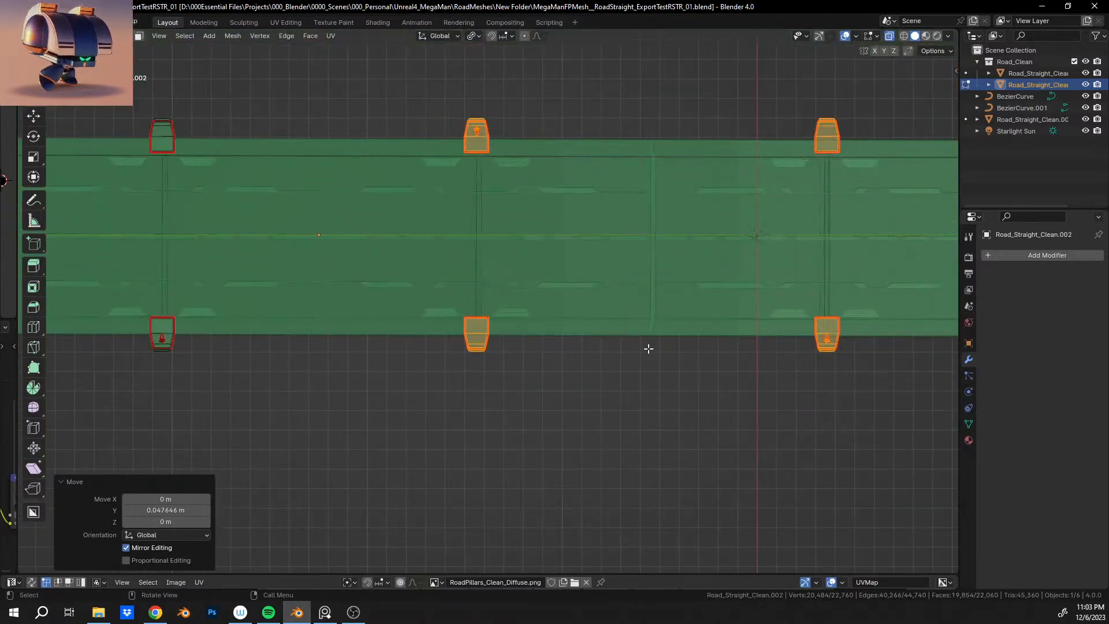
middle_click_drag(823, 311, 638, 325, "shift")
left_click_drag(201, 120, 413, 436, "ctrl")
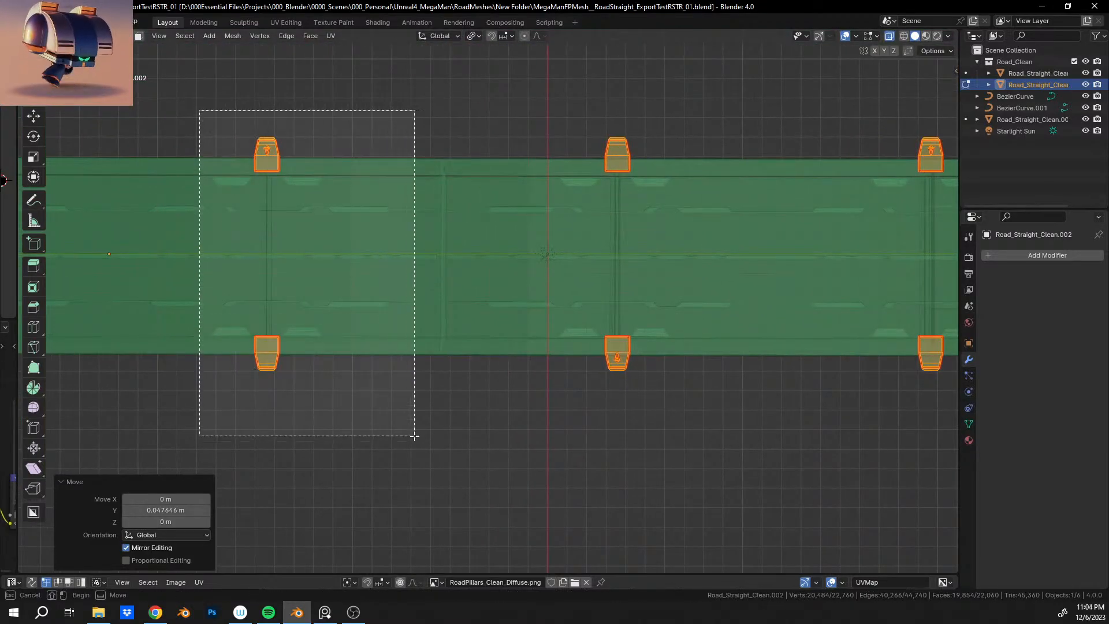
middle_click_drag(760, 317, 609, 341)
scroll(504, 376, "up", 3)
middle_click_drag(505, 375, 602, 268)
scroll(518, 322, "up", 4)
scroll(592, 277, "up", 7)
scroll(585, 283, "down", 2)
scroll(586, 283, "down", 2)
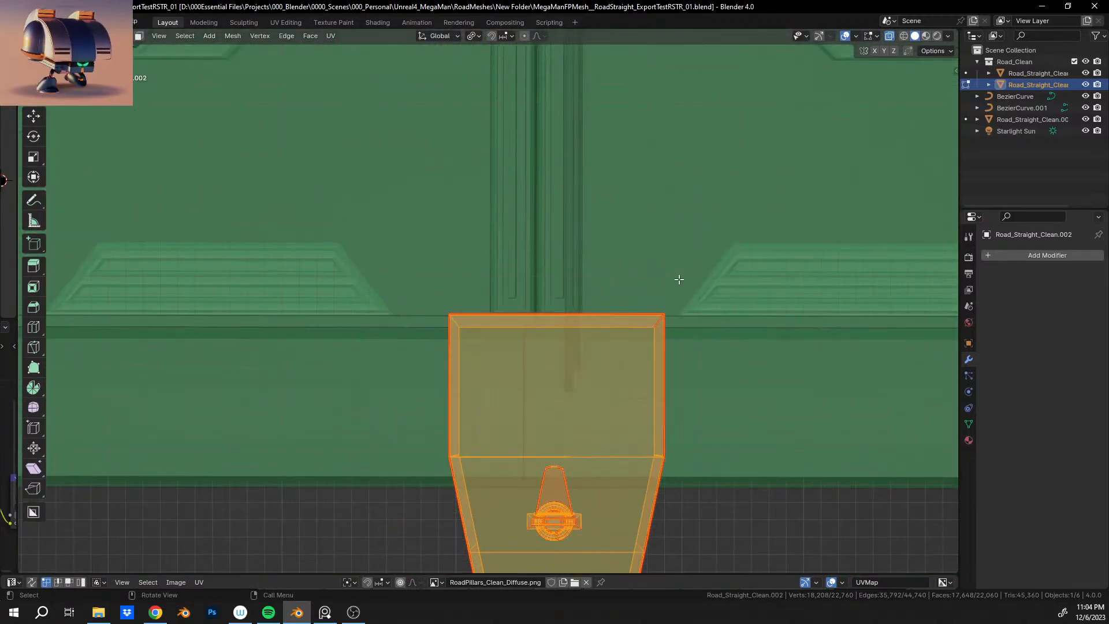
key("g")
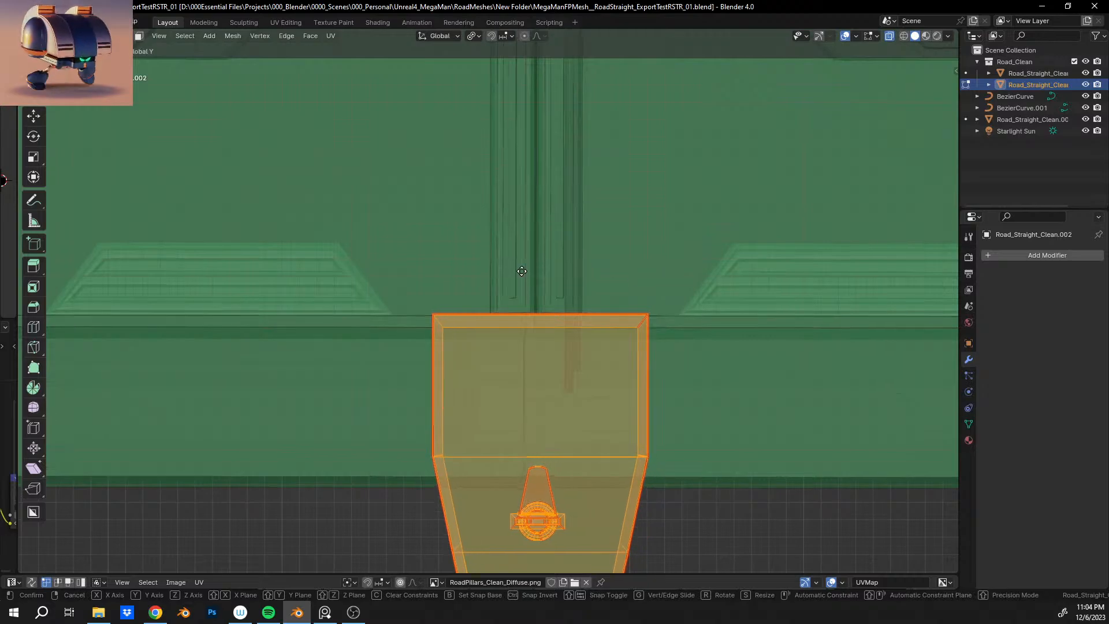
left_click(520, 269)
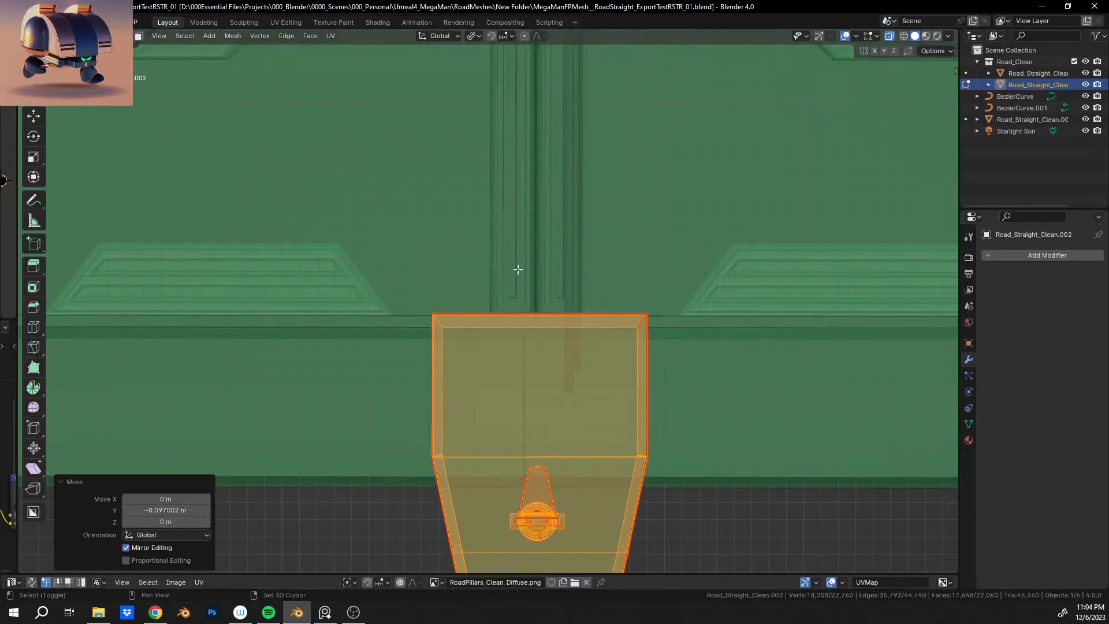
Remove the third pillar pair from the selection and move the rest about -0.21 m along Y onto the following joint.
scroll(519, 269, "down", 15)
middle_click_drag(523, 263, 640, 348, "shift")
scroll(493, 272, "up", 5)
scroll(612, 342, "up", 4)
scroll(605, 345, "down", 6)
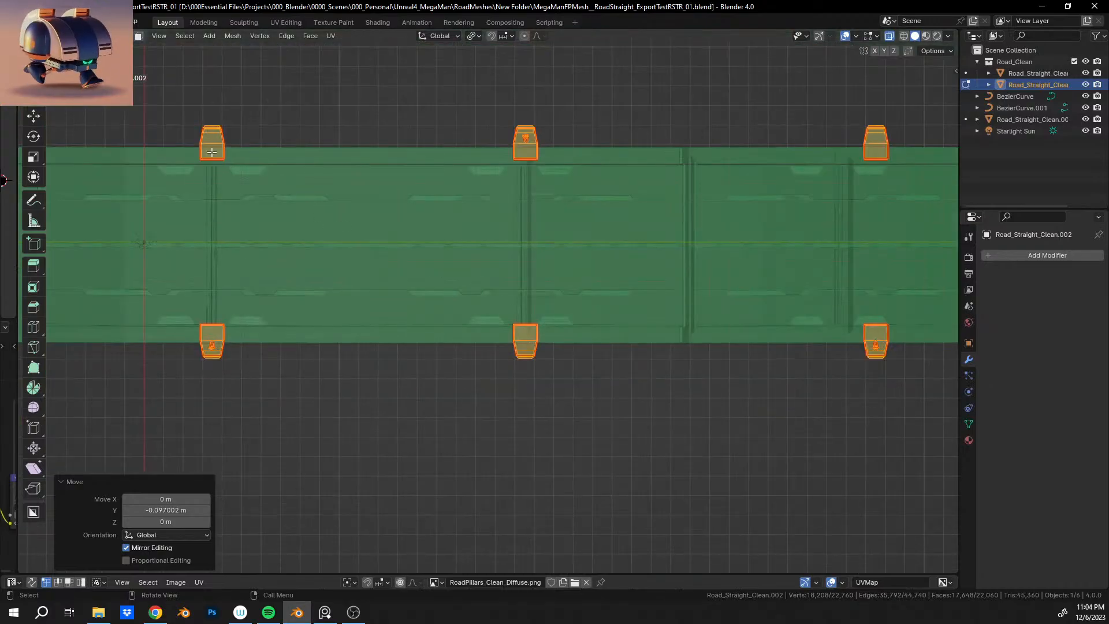
left_click_drag(168, 103, 295, 438, "ctrl")
middle_click_drag(641, 312, 673, 307, "shift")
scroll(520, 310, "up", 2)
scroll(535, 316, "up", 6)
scroll(535, 317, "up", 1)
key("g")
key("y")
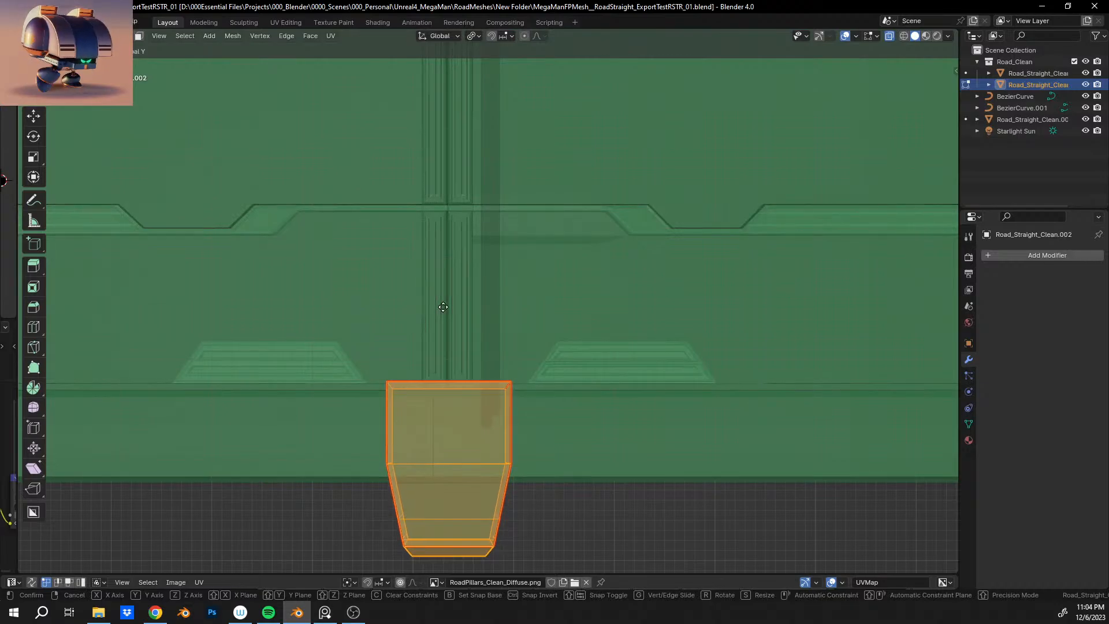
left_click(433, 306)
Deselect the fourth pillar pair and move the remaining pillars about -1.70 m along Y so the next pair meets its road joint.
scroll(510, 315, "down", 5)
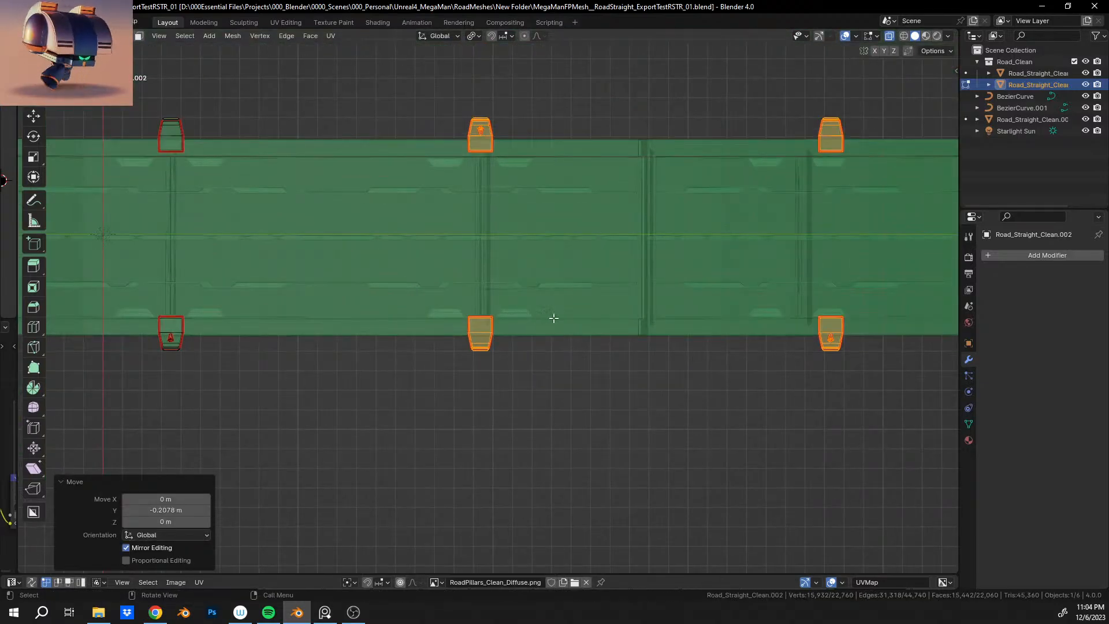
middle_click_drag(811, 247, 766, 260, "shift")
left_click_drag(393, 109, 520, 431, "ctrl")
middle_click_drag(691, 305, 490, 317, "shift")
scroll(621, 311, "up", 4)
middle_click_drag(639, 321, 541, 292, "shift")
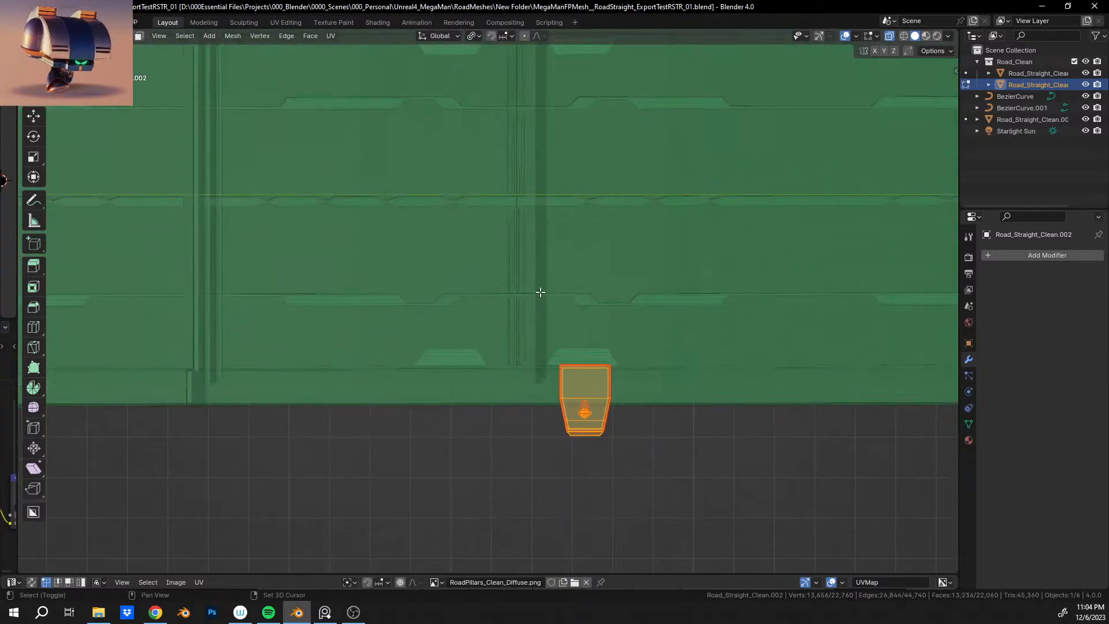
scroll(541, 292, "up", 6)
key("g")
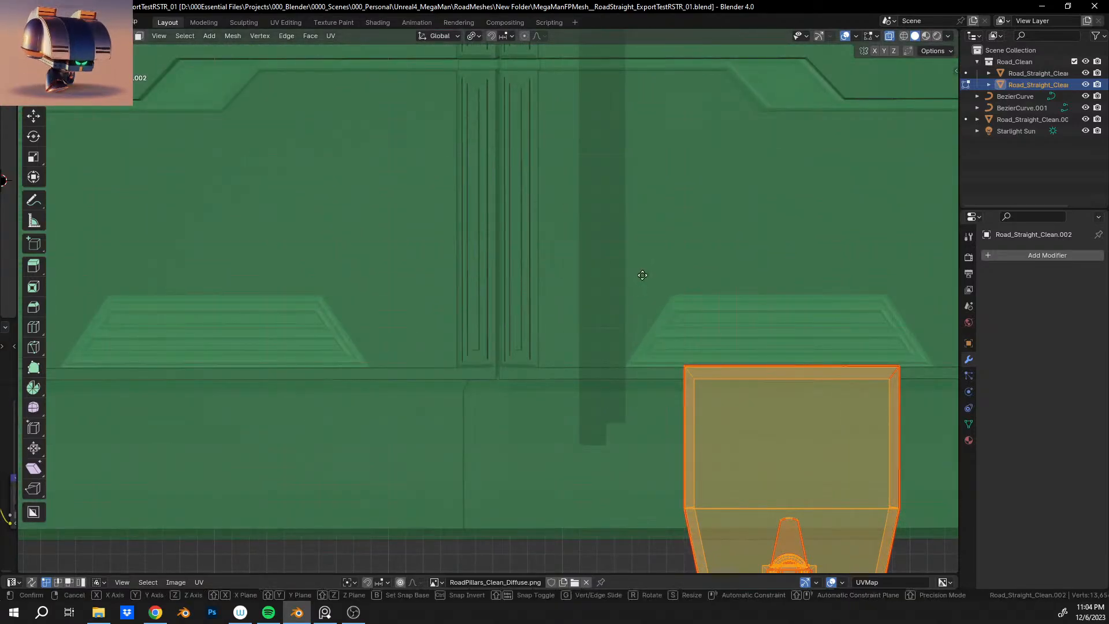
left_click(347, 275)
Examine how the pillar pairs positioned so far line up with the joints along the road.
scroll(448, 318, "down", 6)
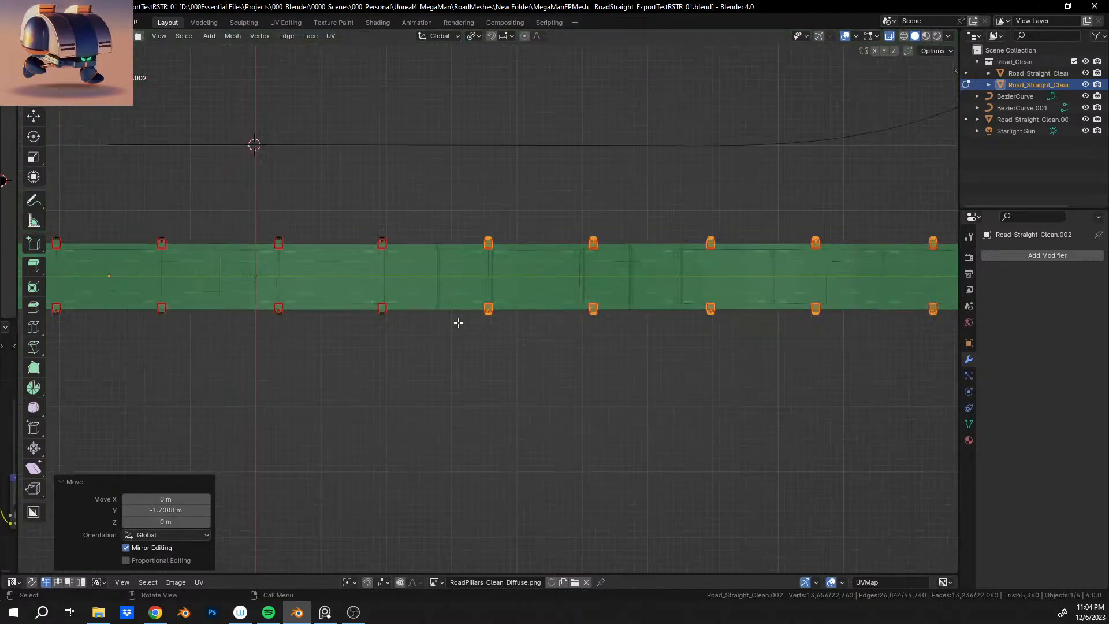
scroll(458, 323, "up", 2)
scroll(485, 322, "up", 5)
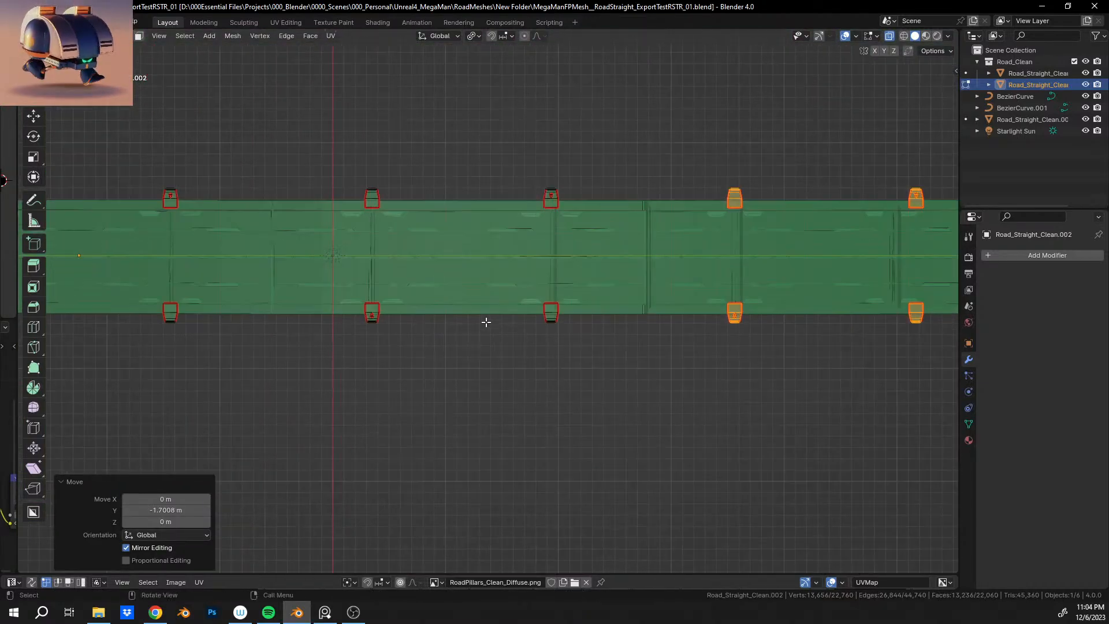
scroll(503, 322, "up", 1)
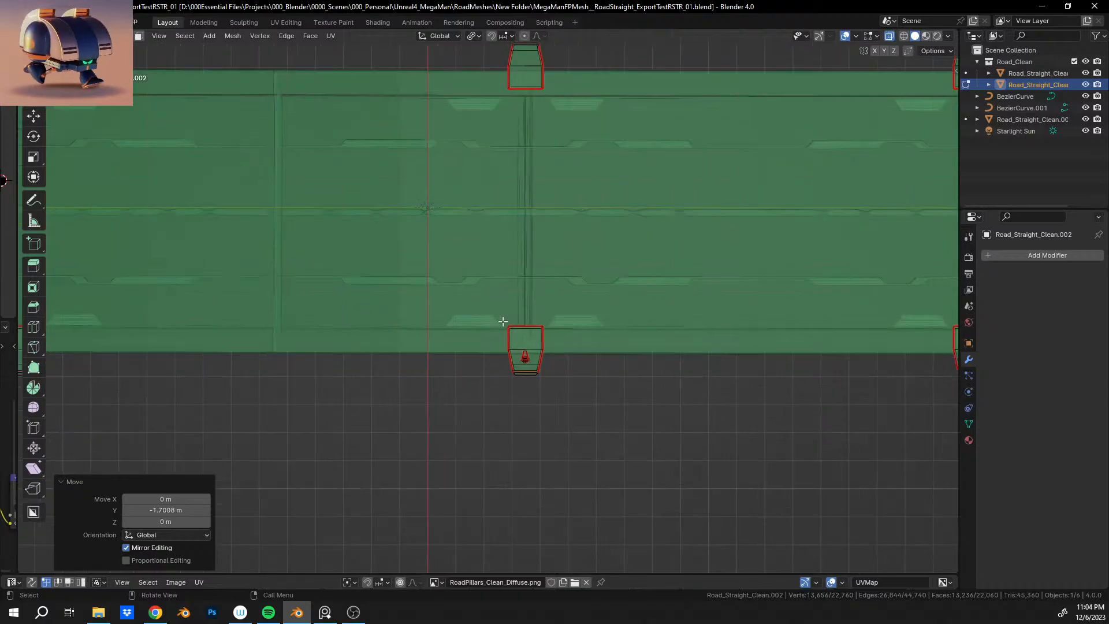
scroll(503, 322, "down", 5)
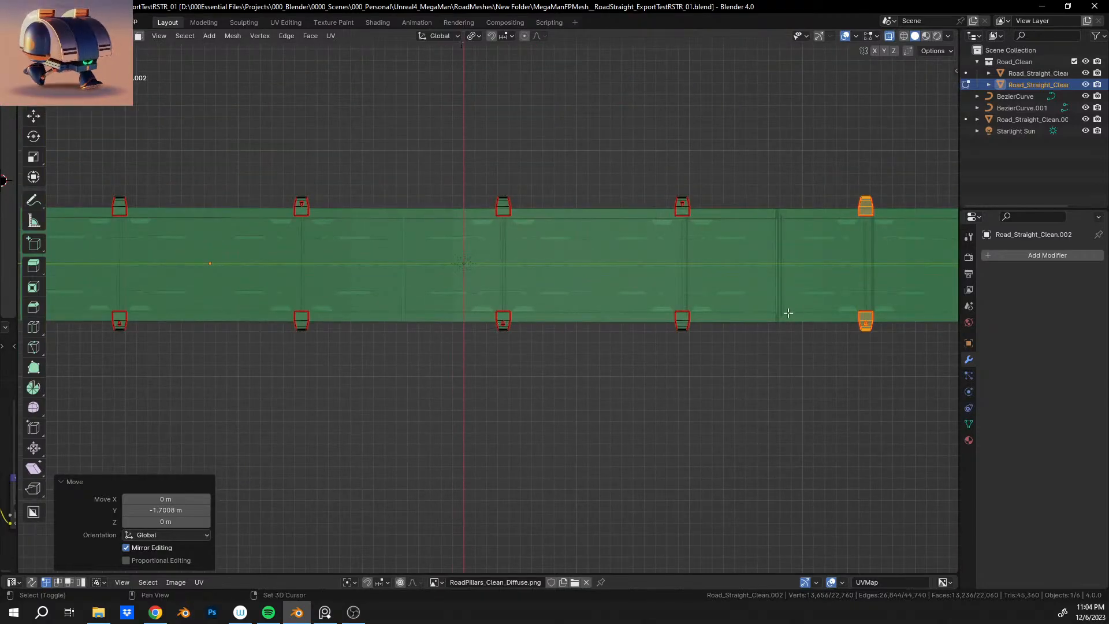
middle_click_drag(788, 313, 343, 316, "shift")
middle_click_drag(702, 307, 727, 300, "shift")
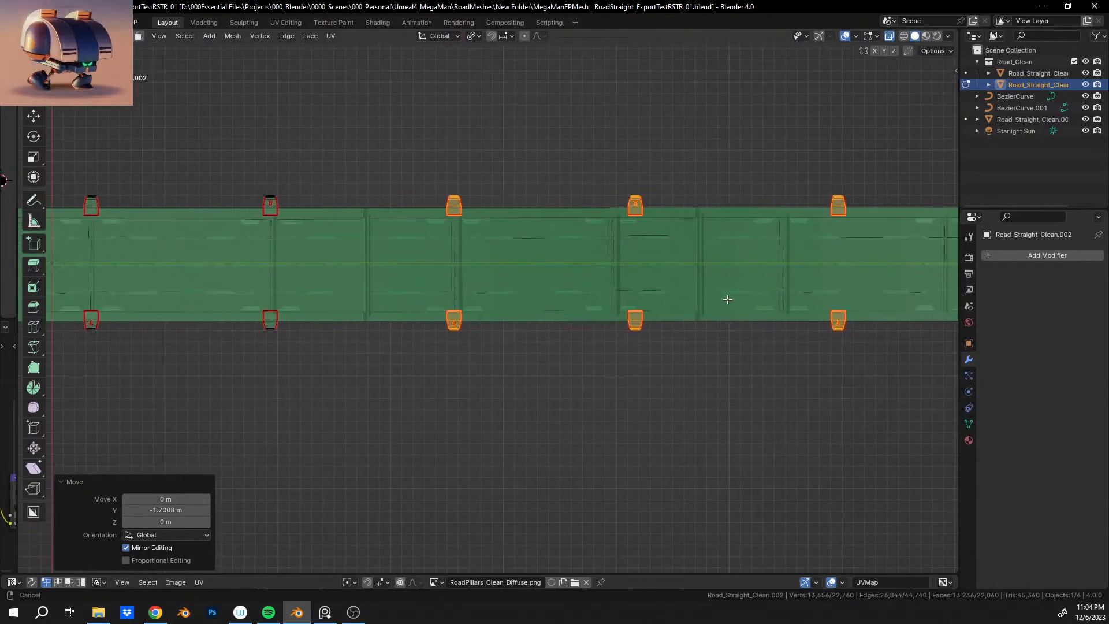
scroll(603, 285, "up", 3)
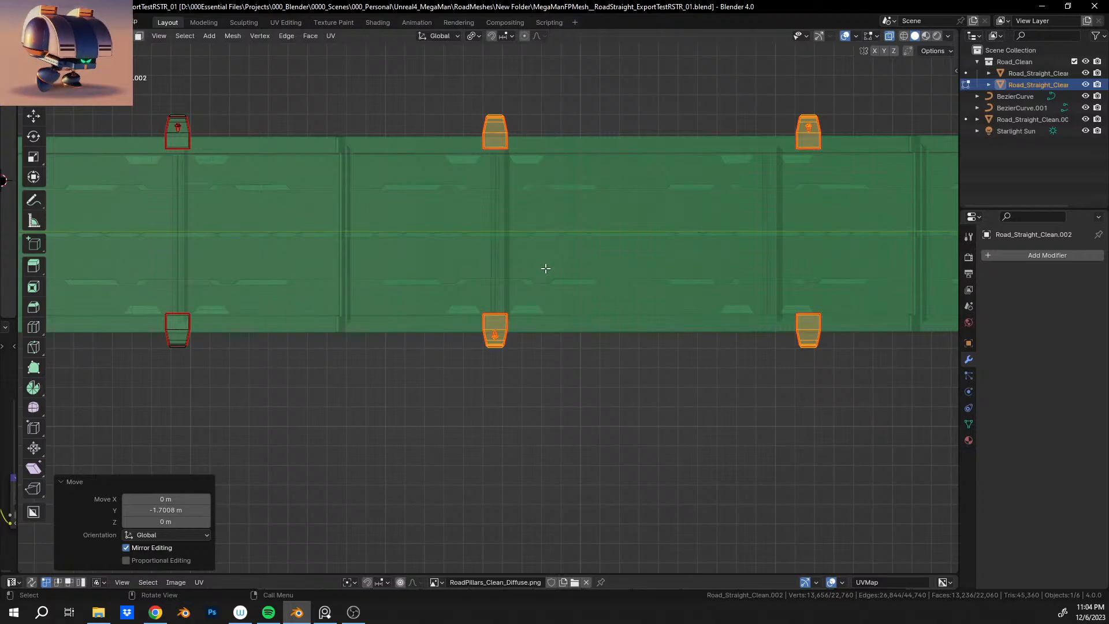
Deselect the fifth pillar pair and move the remaining pillars about -2.14 m along Y onto the next road joint.
left_click_drag(452, 97, 586, 398, "ctrl")
middle_click_drag(806, 277, 547, 310, "shift")
scroll(675, 344, "up", 5)
middle_click_drag(681, 371, 621, 297, "shift")
scroll(694, 316, "up", 2)
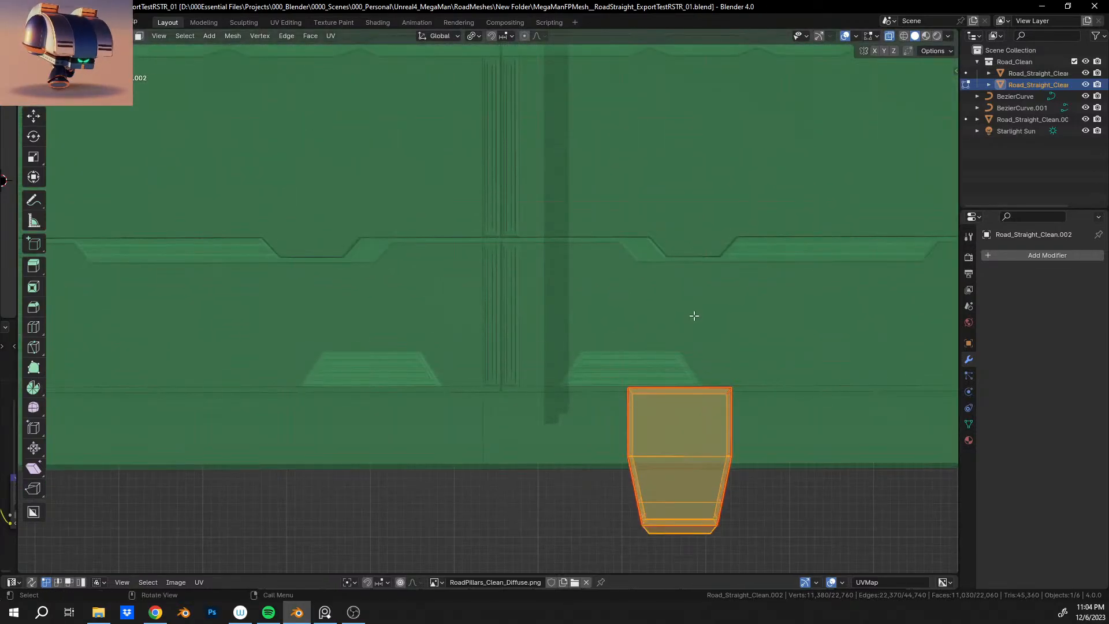
key("g")
key("y")
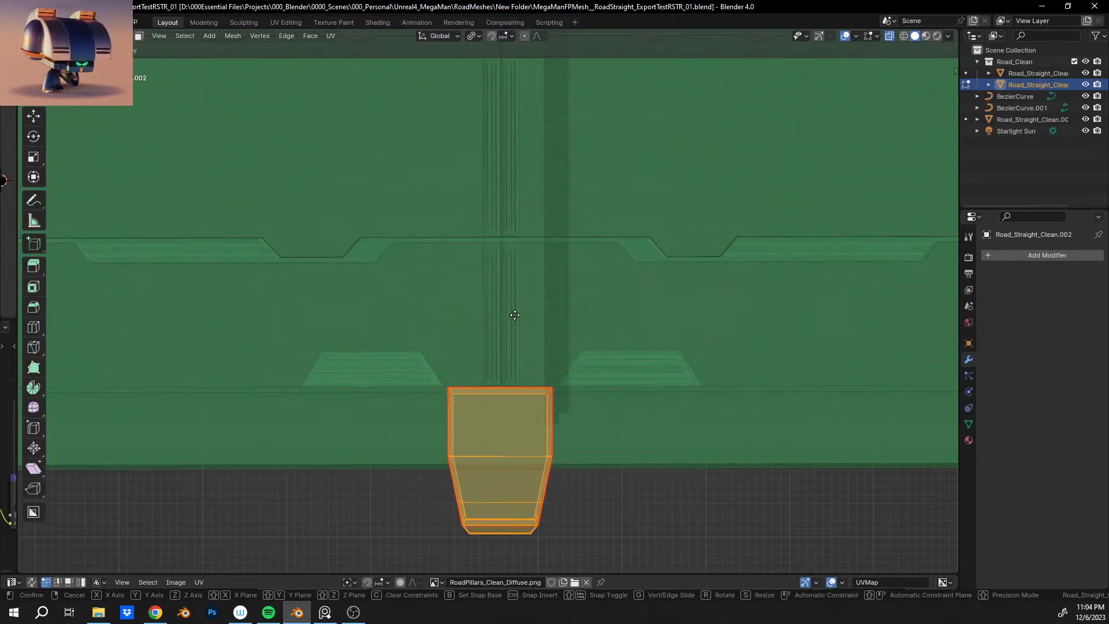
left_click(514, 315)
Deselect the sixth pillar pair and move the remaining pillars about -2.87 m along Y to centre the next pair on its joint.
scroll(538, 355, "down", 9)
middle_click_drag(719, 300, 556, 307, "shift")
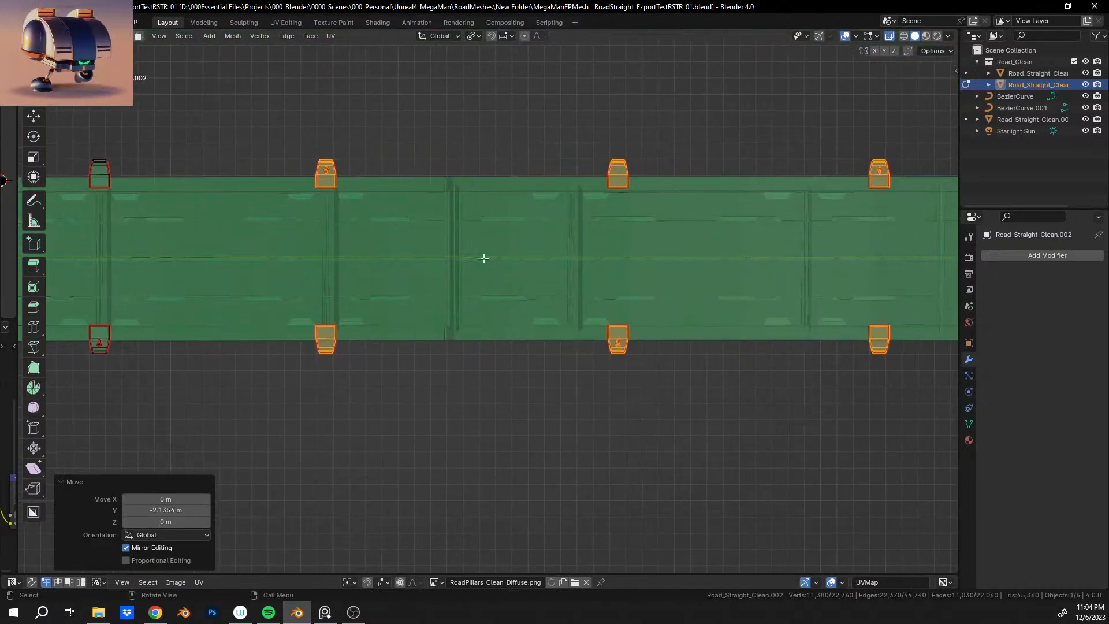
left_click_drag(279, 130, 421, 488, "ctrl")
scroll(347, 352, "up", 4)
middle_click_drag(561, 335, 582, 366, "shift")
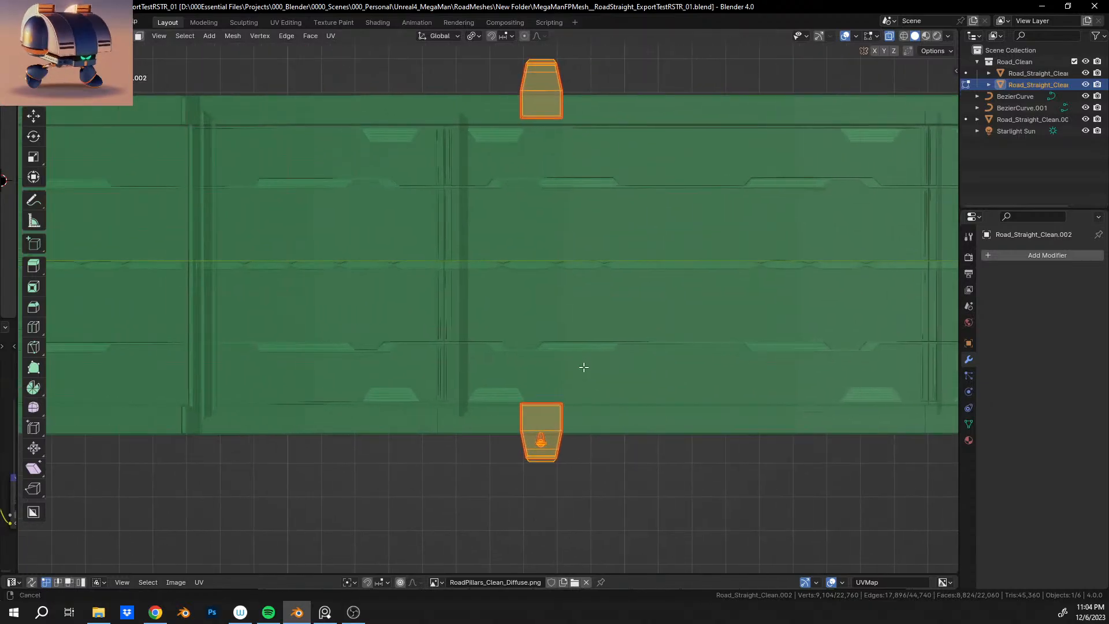
scroll(583, 364, "up", 1)
key("g")
key("y")
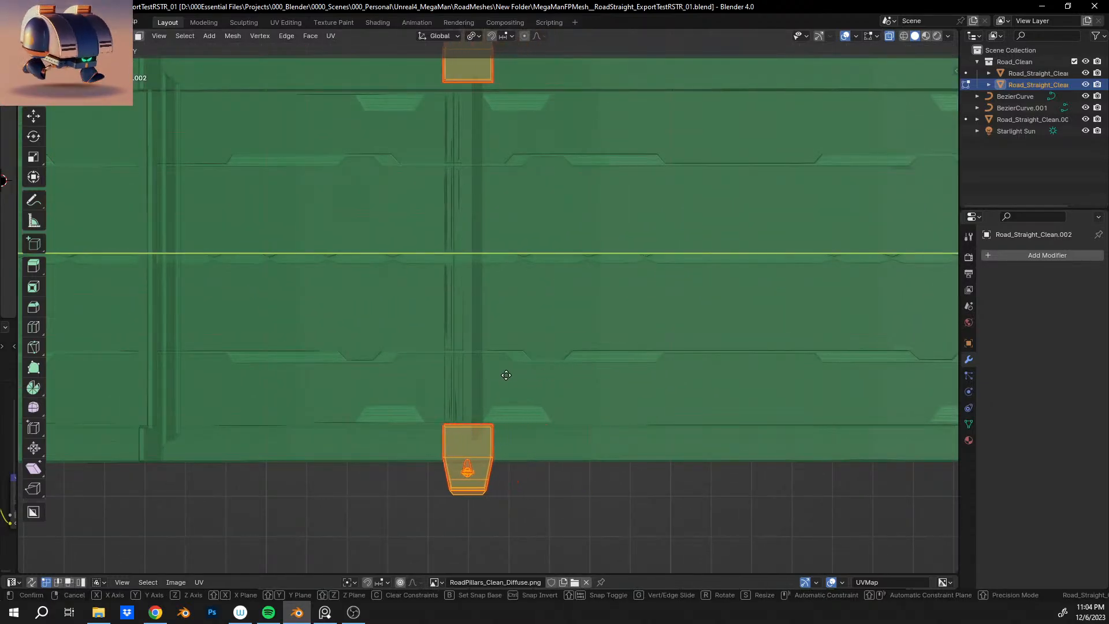
left_click(494, 372)
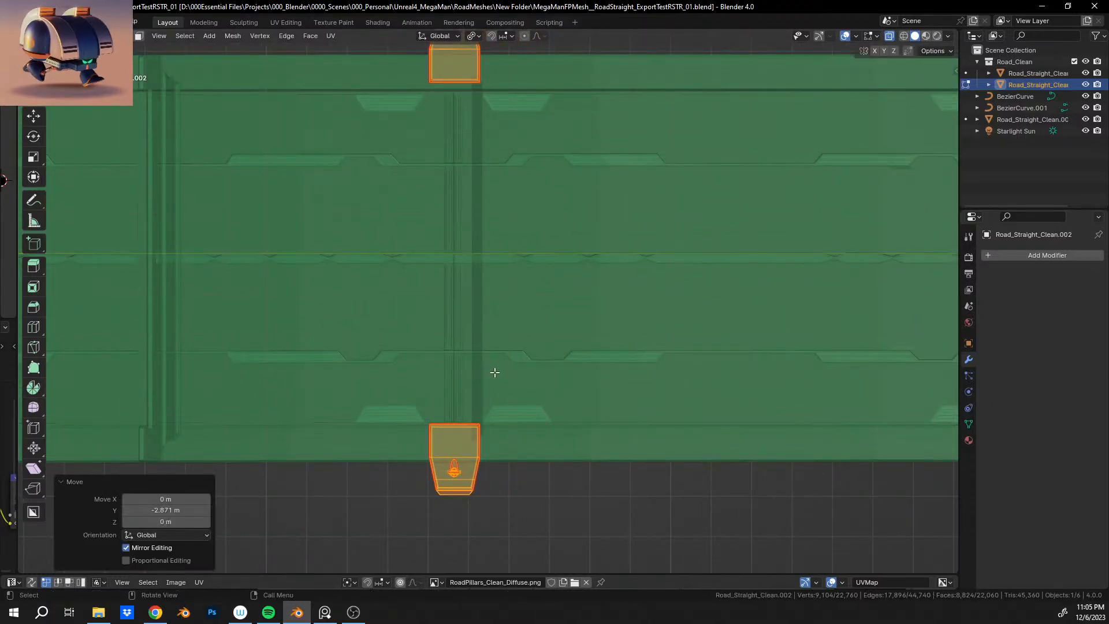
Deselect the seventh pillar pair, move the rest about -1.67 m along Y, and fine-tune their position on the next road joint.
scroll(538, 377, "down", 5)
left_click_drag(439, 209, 491, 464)
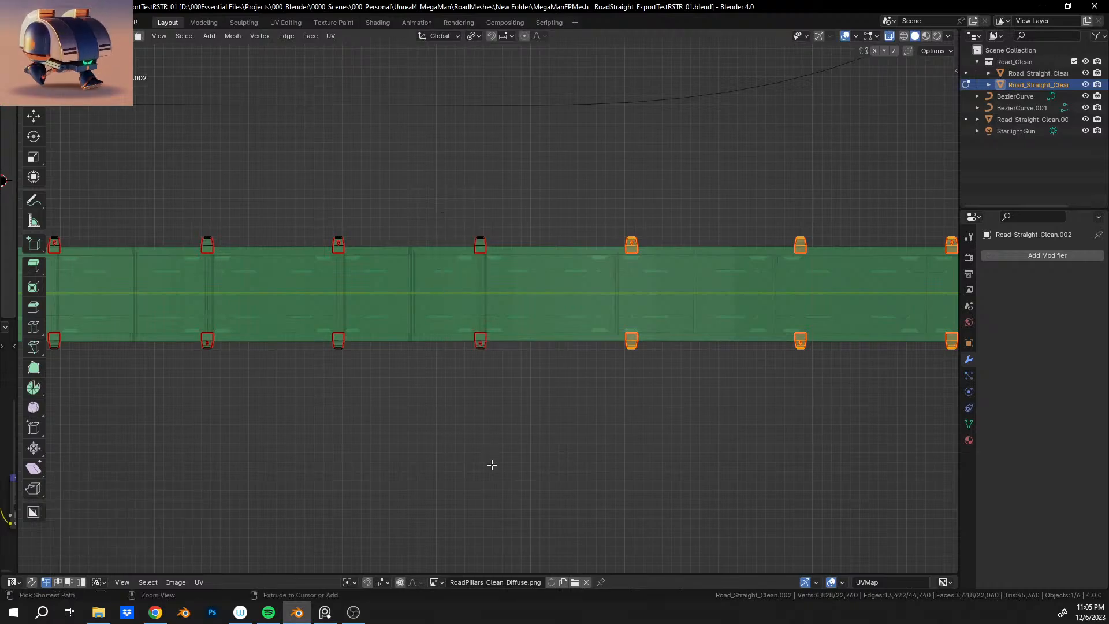
left_click_drag(453, 200, 536, 441, "ctrl")
middle_click_drag(588, 332, 461, 344, "shift")
scroll(542, 364, "up", 10)
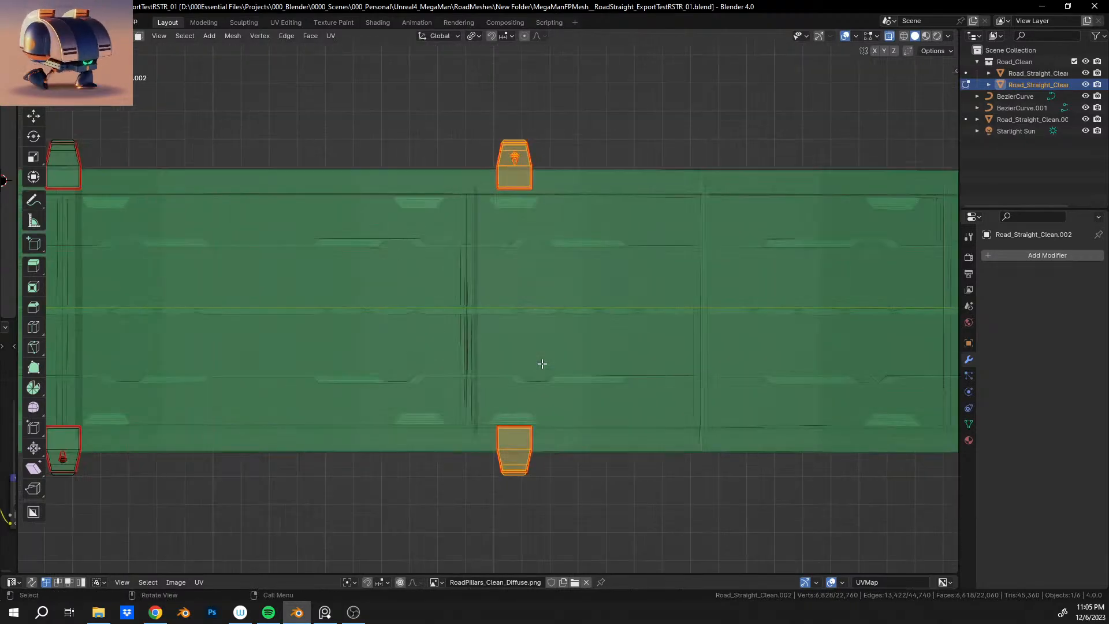
key("g")
key("x")
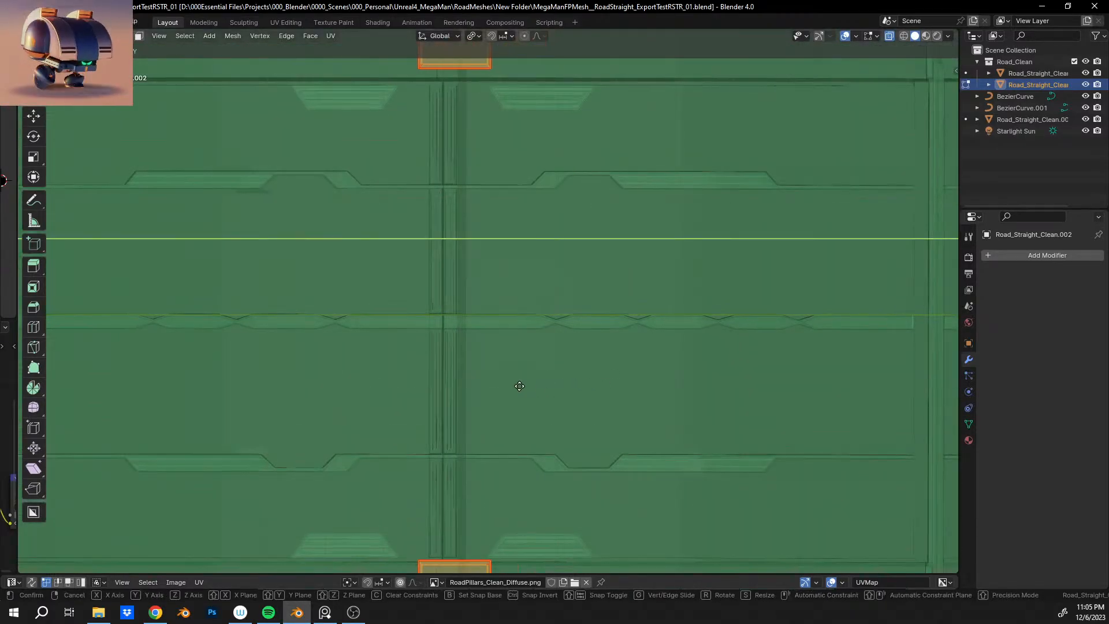
left_click(510, 386)
middle_click_drag(511, 388, 542, 489, "shift")
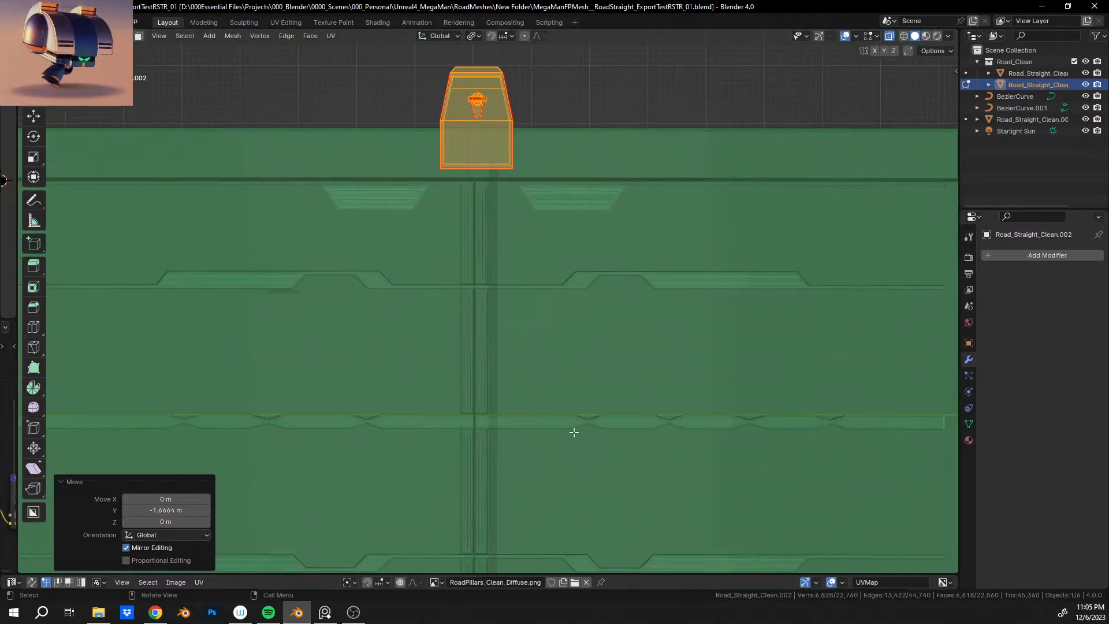
key("g")
key("y")
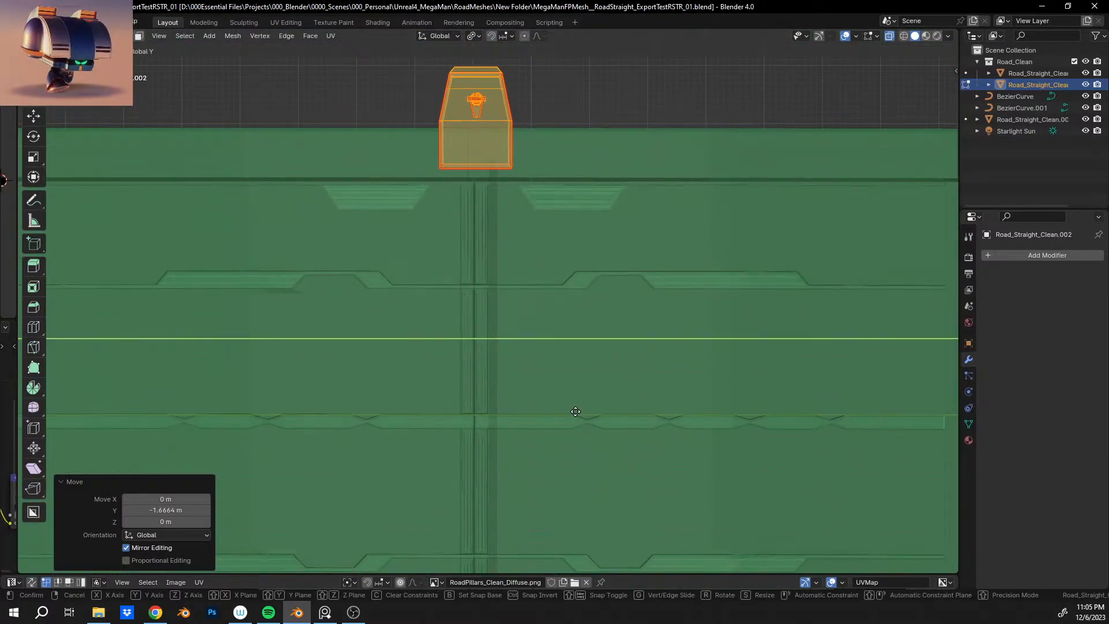
left_click(584, 409)
Deselect the eighth pillar pair and move the last two pairs about -0.91 m along Y onto their road joints.
scroll(588, 402, "down", 9)
left_click_drag(450, 208, 580, 500, "ctrl")
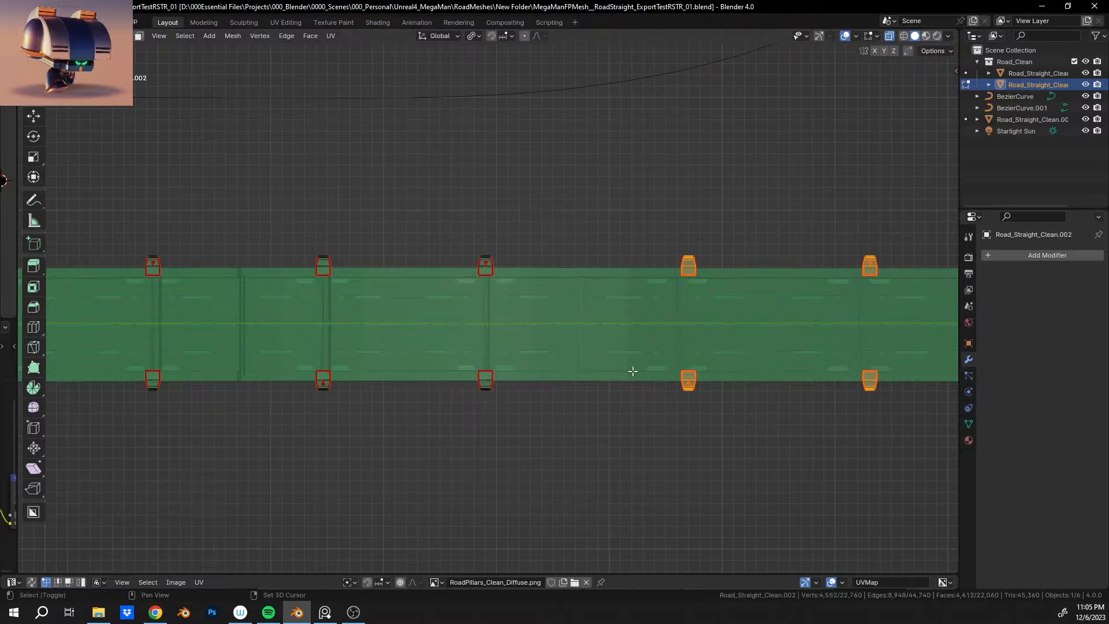
middle_click_drag(633, 371, 490, 351, "shift")
scroll(595, 350, "up", 4)
middle_click_drag(638, 338, 543, 324, "shift")
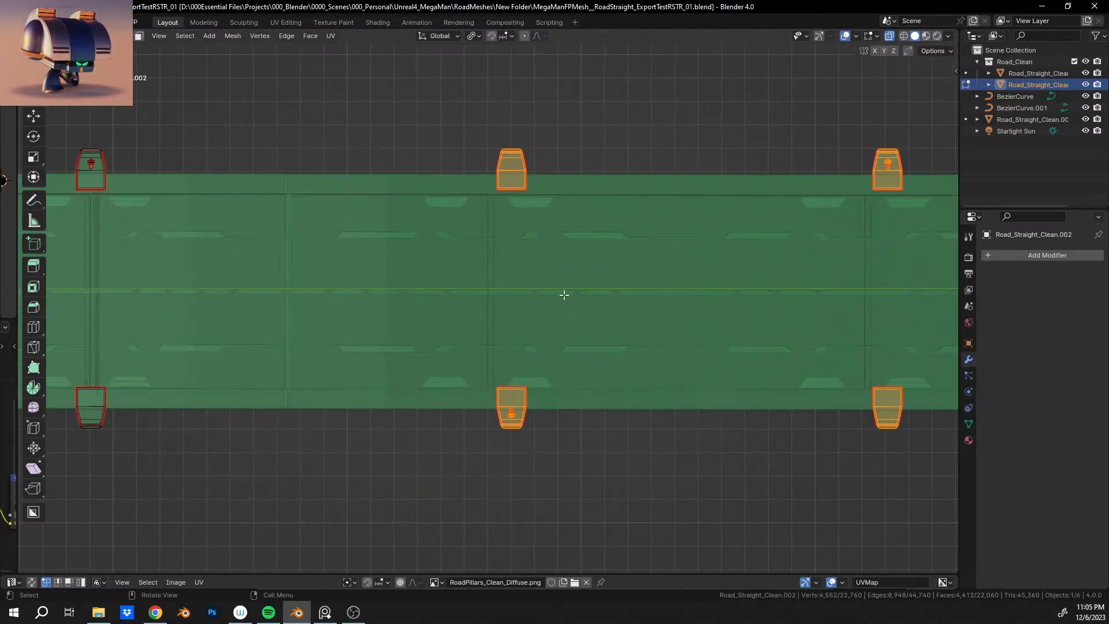
key("g")
key("y")
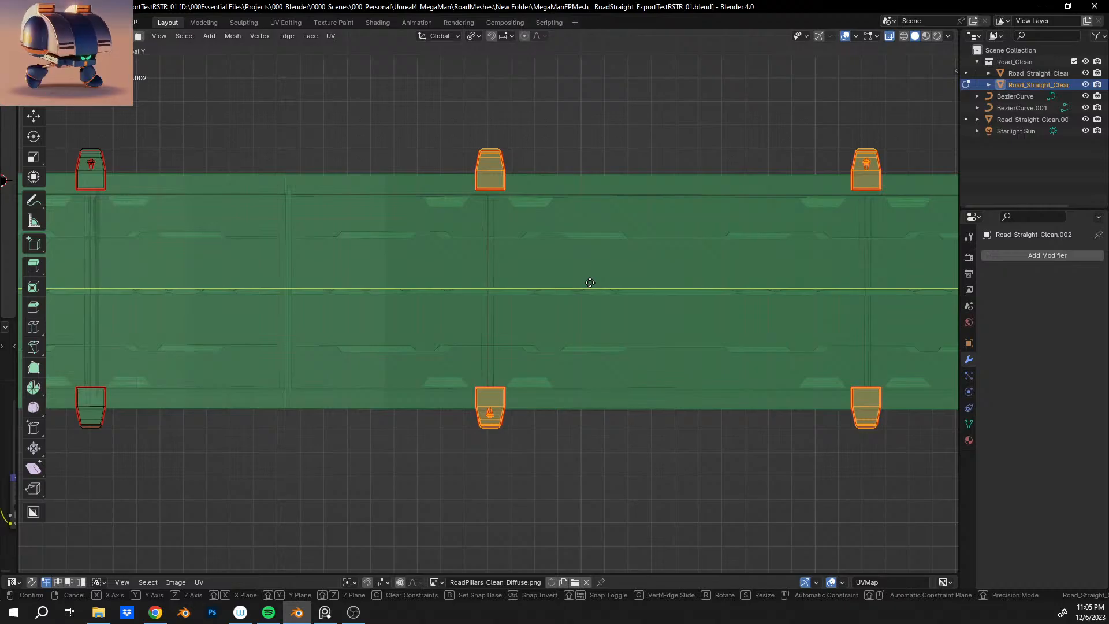
left_click(590, 282)
scroll(472, 254, "up", 6)
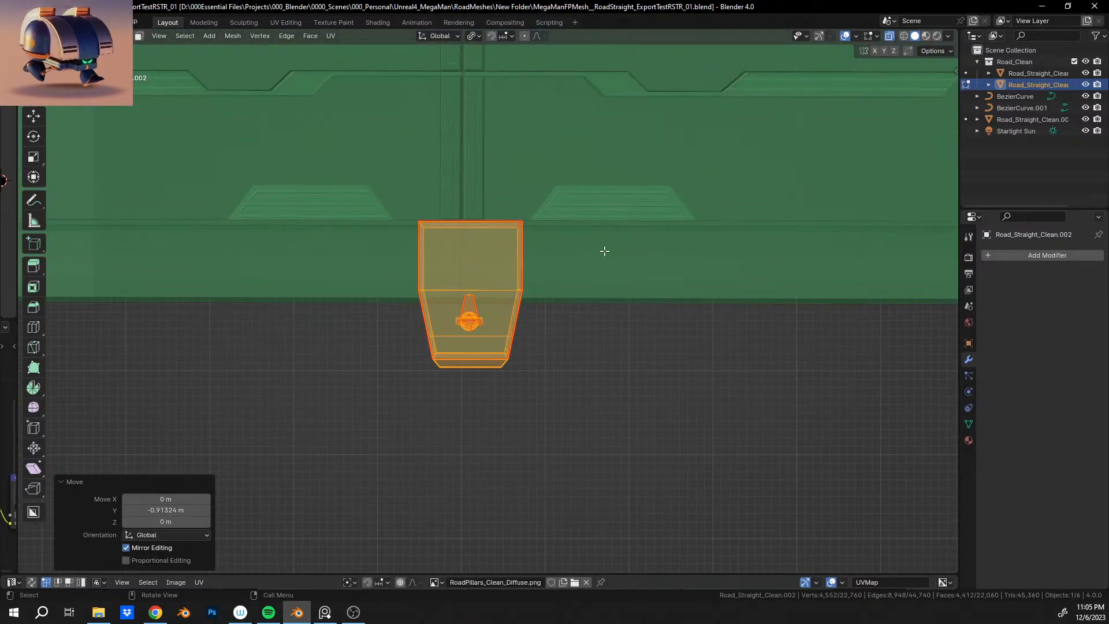
Fine-tune the last two pillar pairs by about -0.09 m along Y to centre the ninth pair on its road joint.
key("g")
key("y")
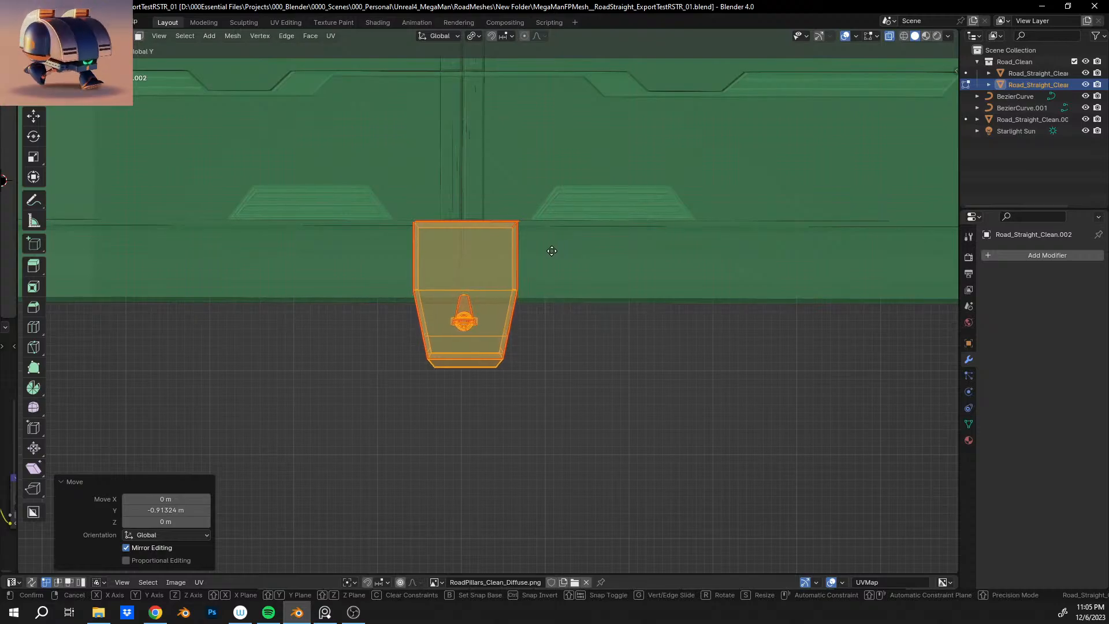
left_click(532, 254)
scroll(523, 285, "down", 8)
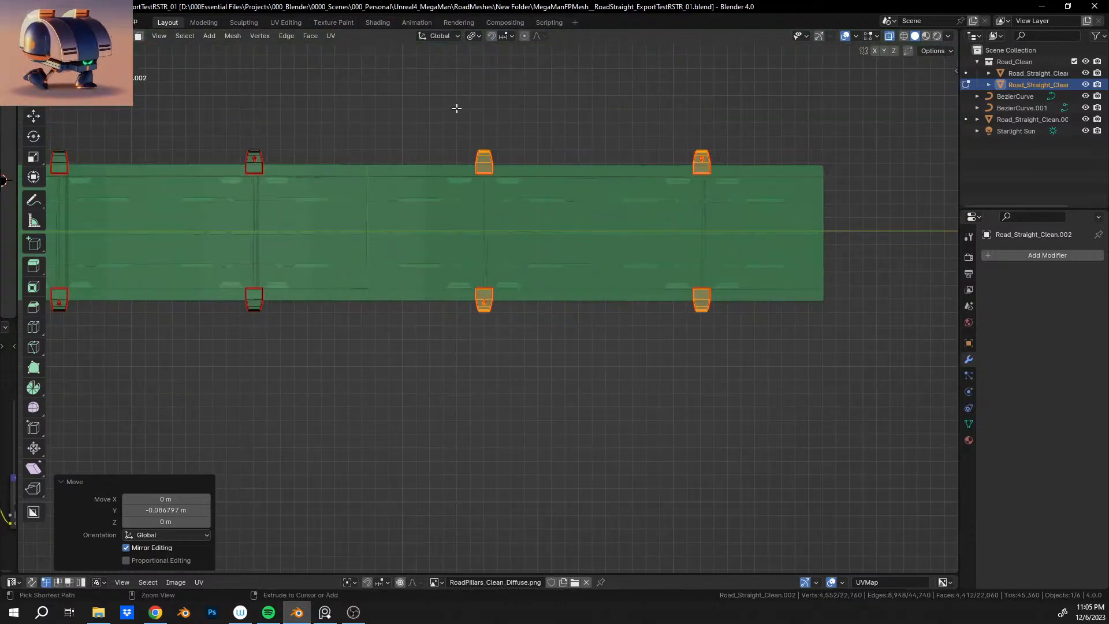
Deselect the ninth pillar pair, move the last pair about 0.04 m along Y onto its joint, and save the file.
left_click_drag(457, 108, 555, 384, "ctrl")
scroll(751, 353, "up", 8)
middle_click_drag(842, 347, 581, 341, "shift")
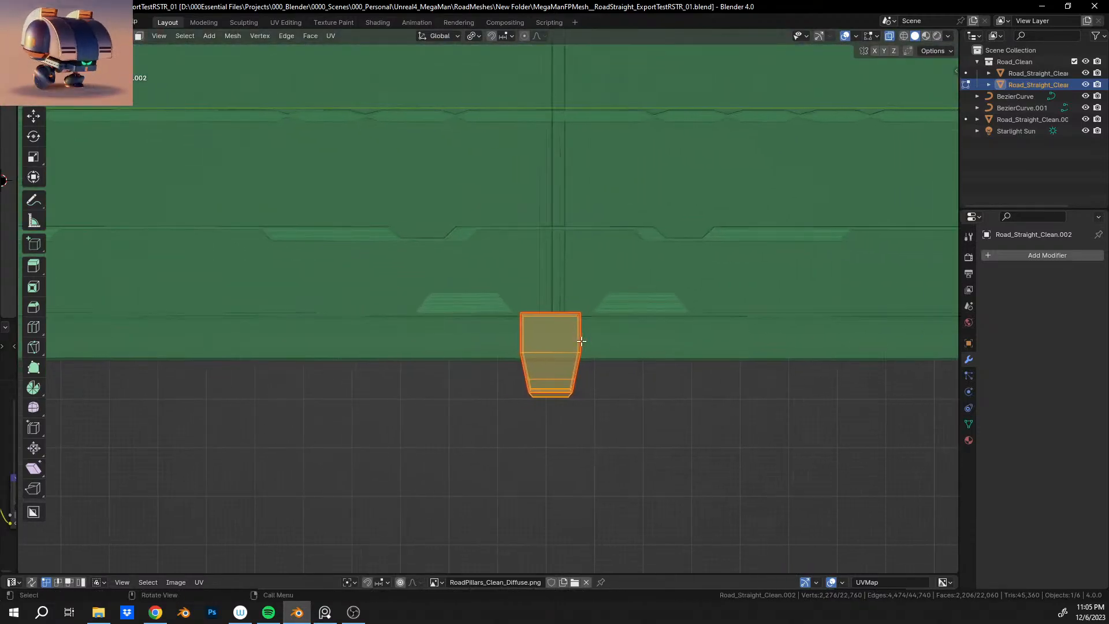
scroll(581, 341, "up", 7)
middle_click_drag(778, 384, 664, 310, "shift")
scroll(721, 315, "down", 1)
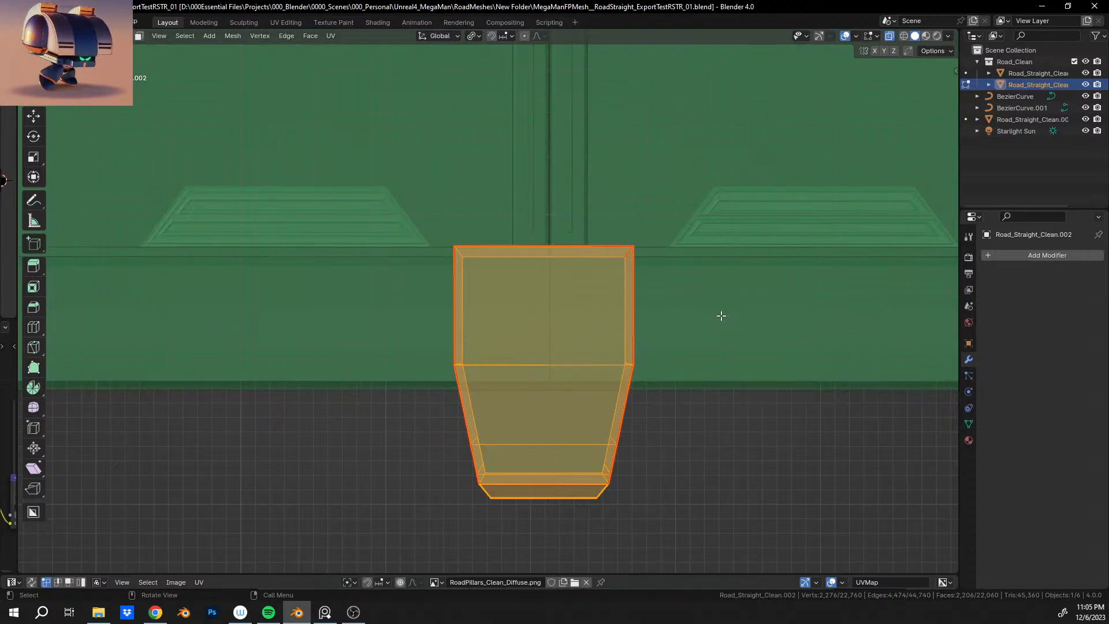
scroll(721, 316, "down", 8)
middle_click_drag(637, 144, 549, 451, "shift")
scroll(452, 360, "up", 8)
middle_click_drag(398, 376, 674, 364, "shift")
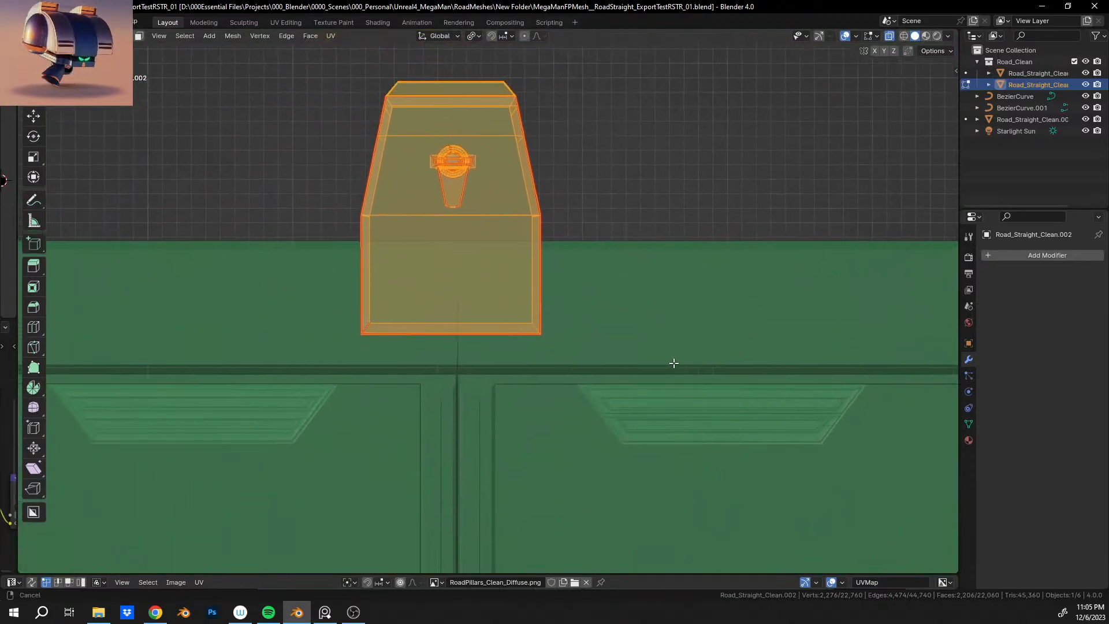
key("g")
key("y")
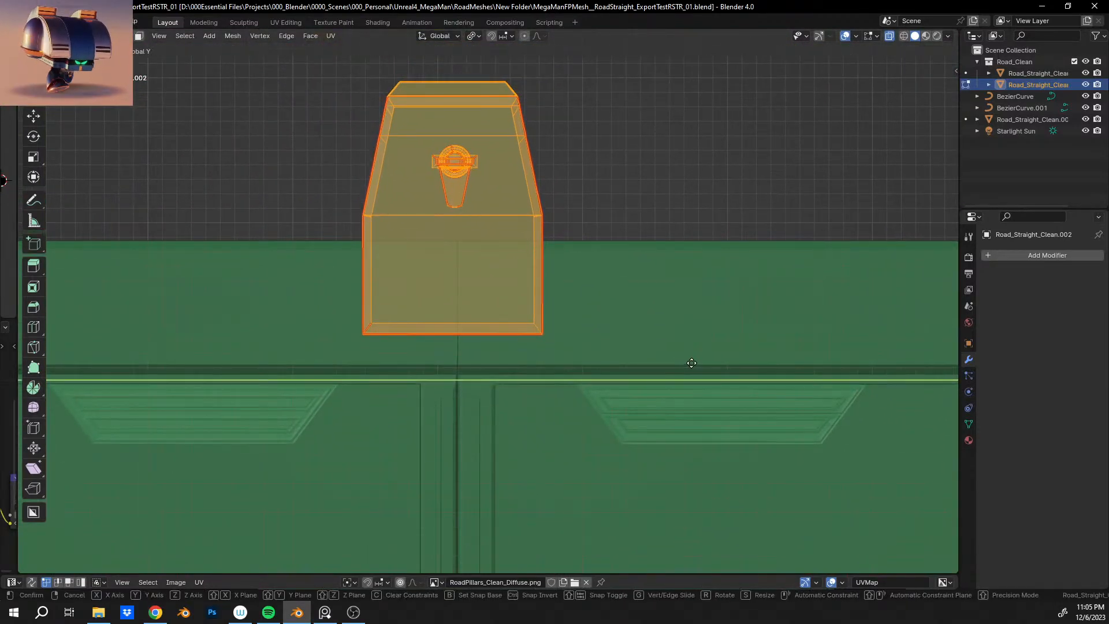
left_click(732, 366)
scroll(627, 396, "down", 14)
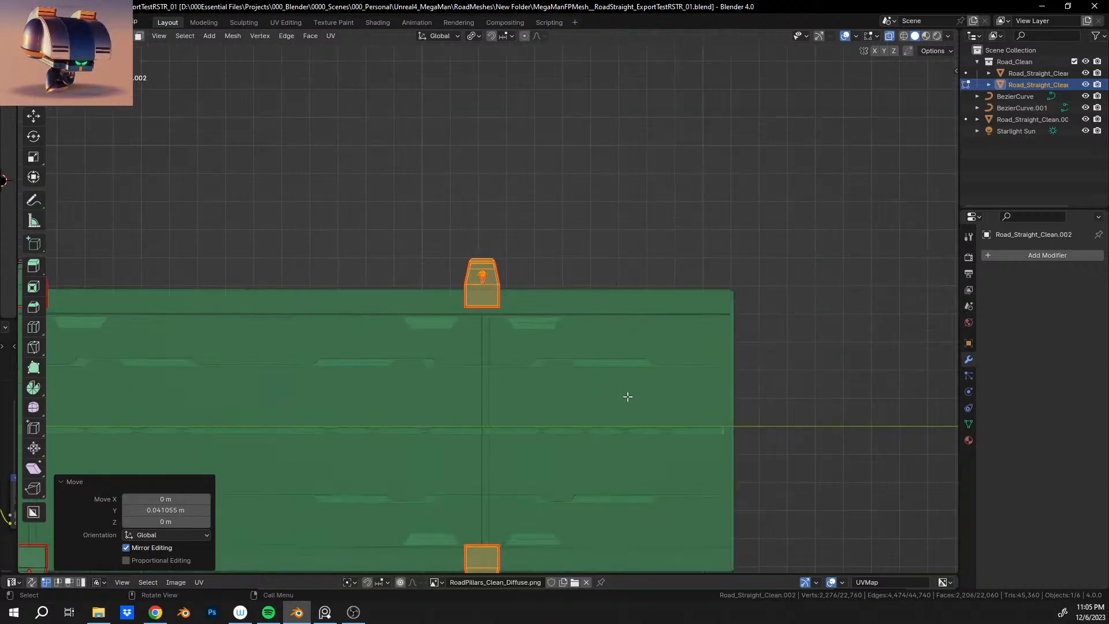
scroll(724, 368, "up", 2)
key("ctrl+s")
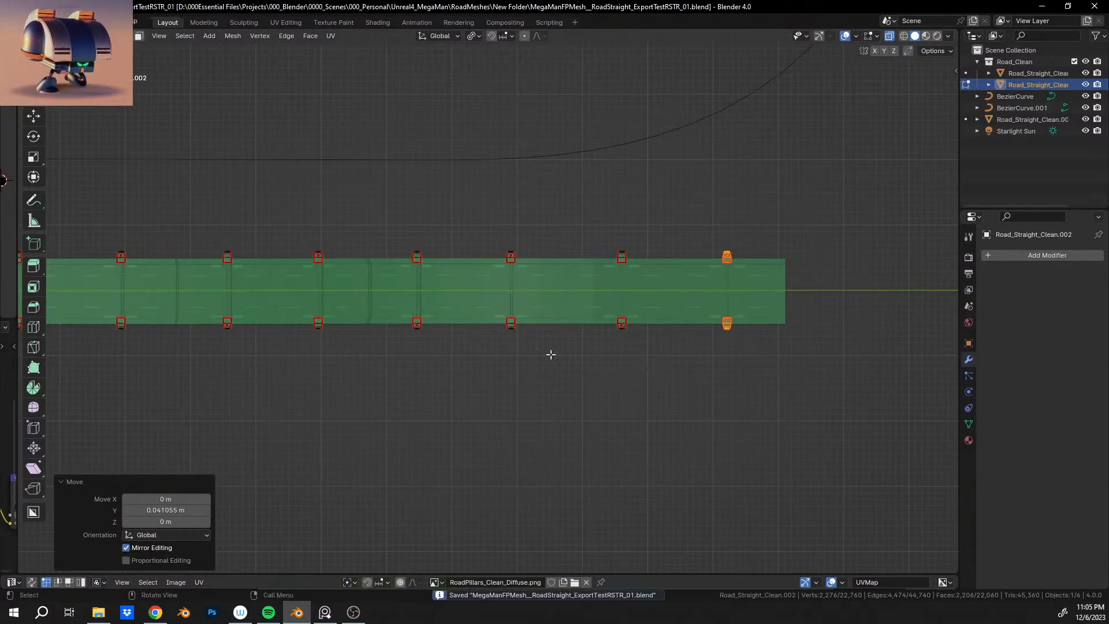
In side view, select all pillars except the first two pairs and raise them about 1.57 m along Z to meet the road.
middle_click_drag(550, 354, 697, 149)
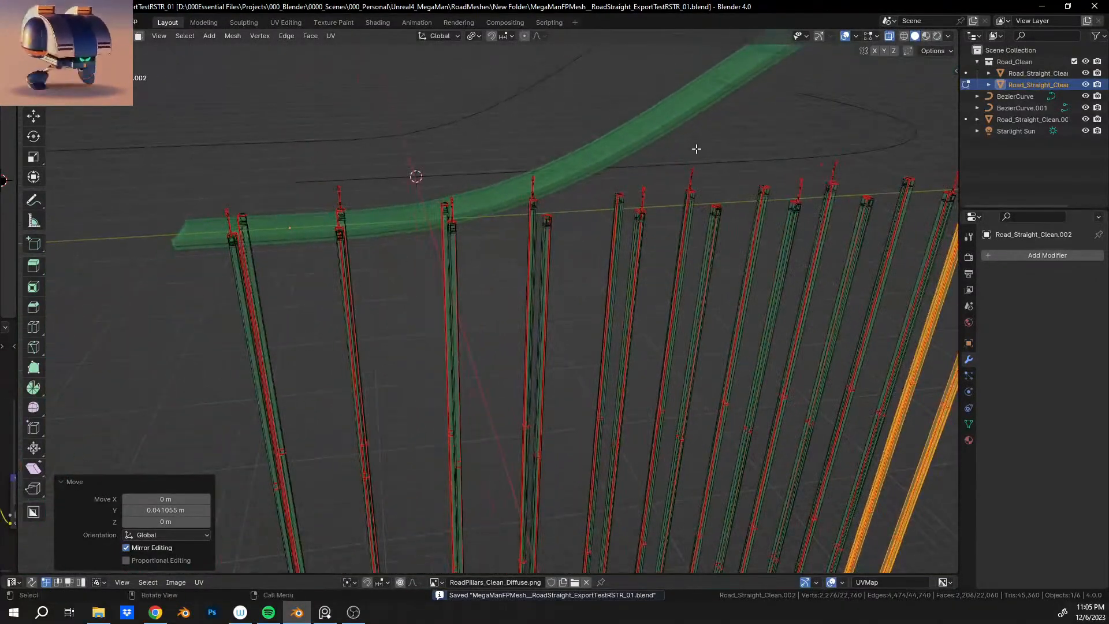
key("a")
middle_click_drag(673, 191, 419, 221, "alt")
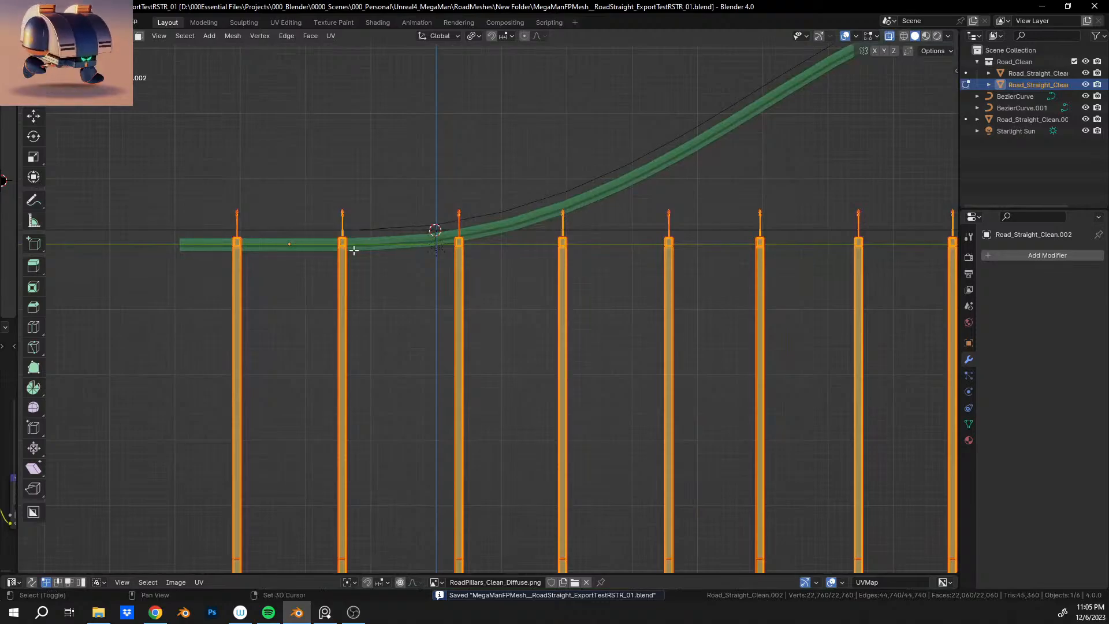
middle_click_drag(354, 250, 522, 260, "shift")
scroll(532, 260, "up", 8)
middle_click_drag(591, 151, 478, 267, "shift")
scroll(503, 364, "down", 10)
scroll(493, 357, "down", 8)
left_click_drag(430, 139, 494, 572)
scroll(503, 364, "up", 10)
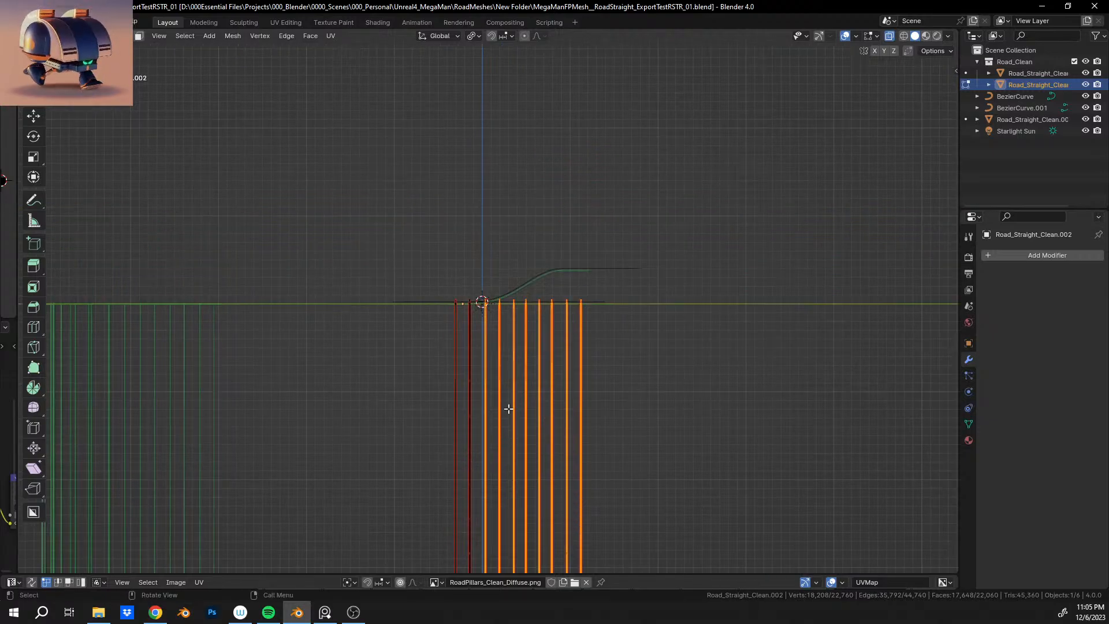
middle_click_drag(472, 372, 626, 322, "shift")
scroll(618, 335, "up", 7)
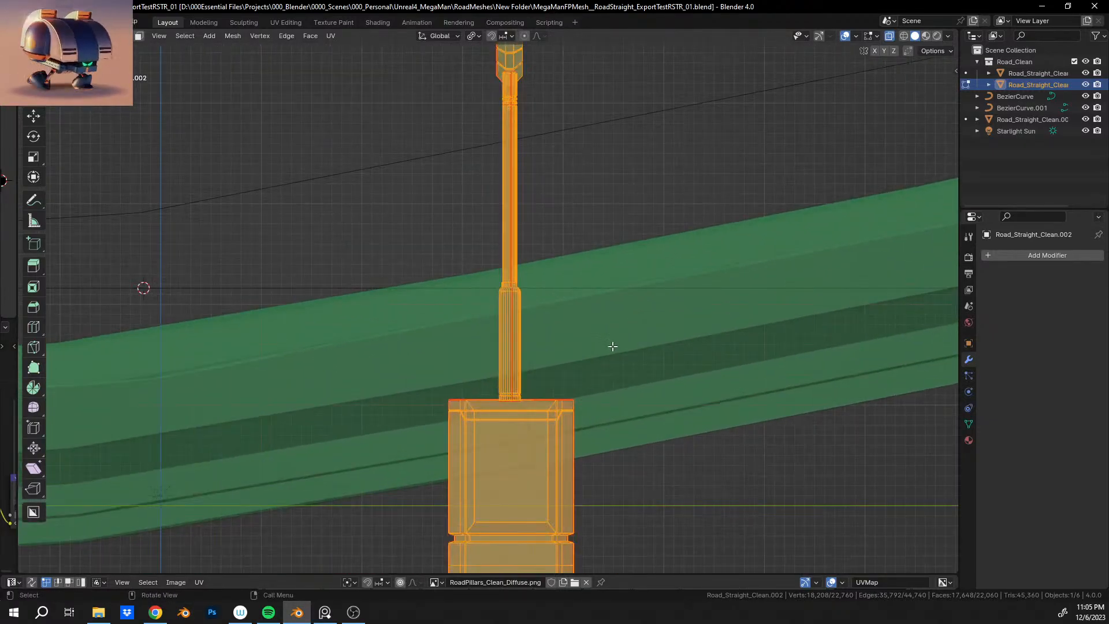
key("g")
key("z")
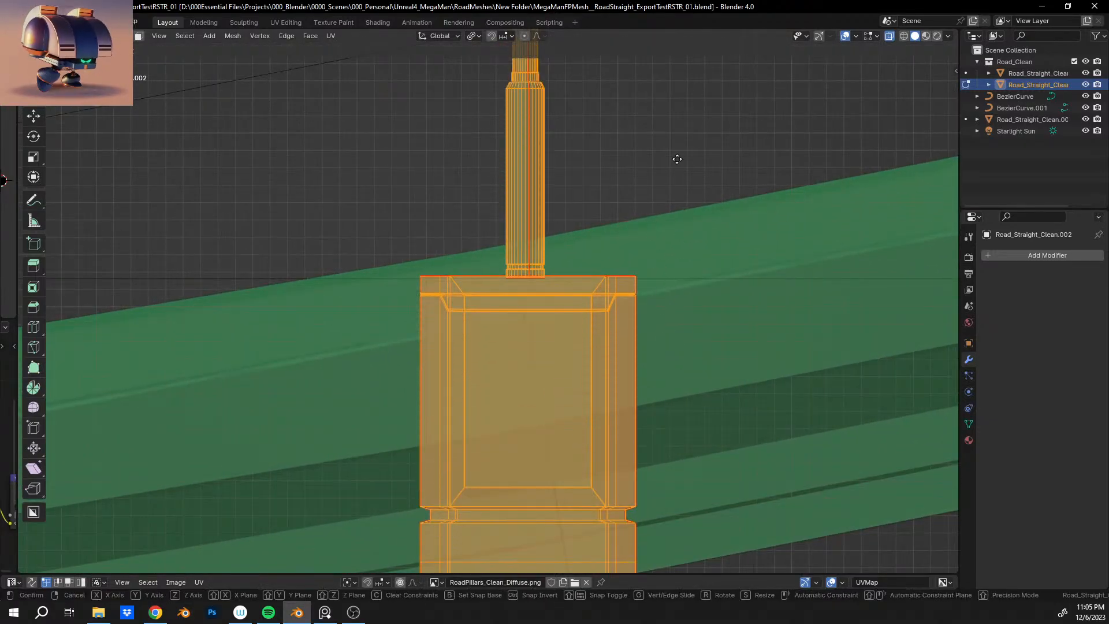
left_click(684, 82)
scroll(674, 146, "down", 20)
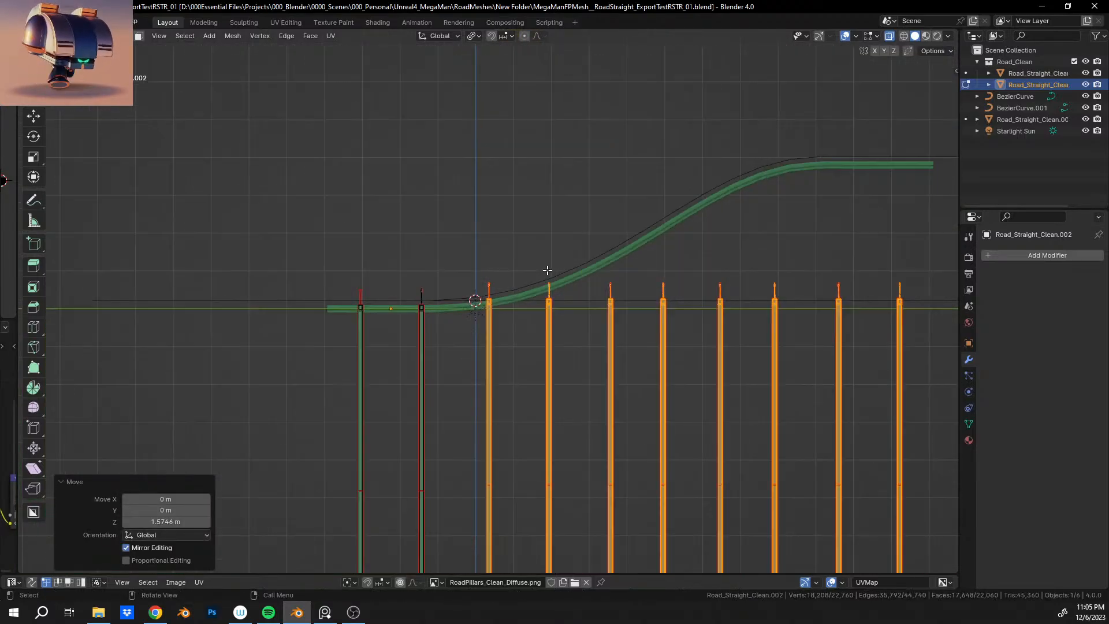
Deselect the third pillar pair, keeping the seven pairs farther up the road selected.
middle_click_drag(521, 317, 518, 145, "shift")
scroll(519, 145, "down", 4)
left_click_drag(445, 137, 495, 545, "ctrl")
scroll(560, 237, "up", 8)
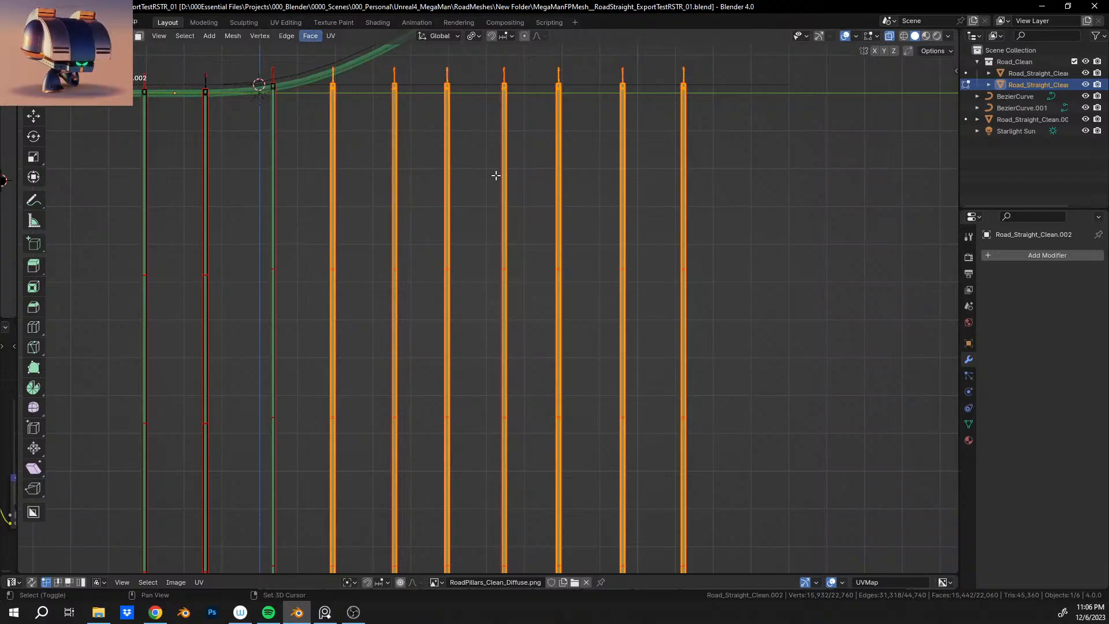
middle_click_drag(395, 129, 557, 288, "shift")
scroll(555, 283, "up", 3)
middle_click_drag(541, 176, 544, 274, "shift")
scroll(545, 272, "up", 6)
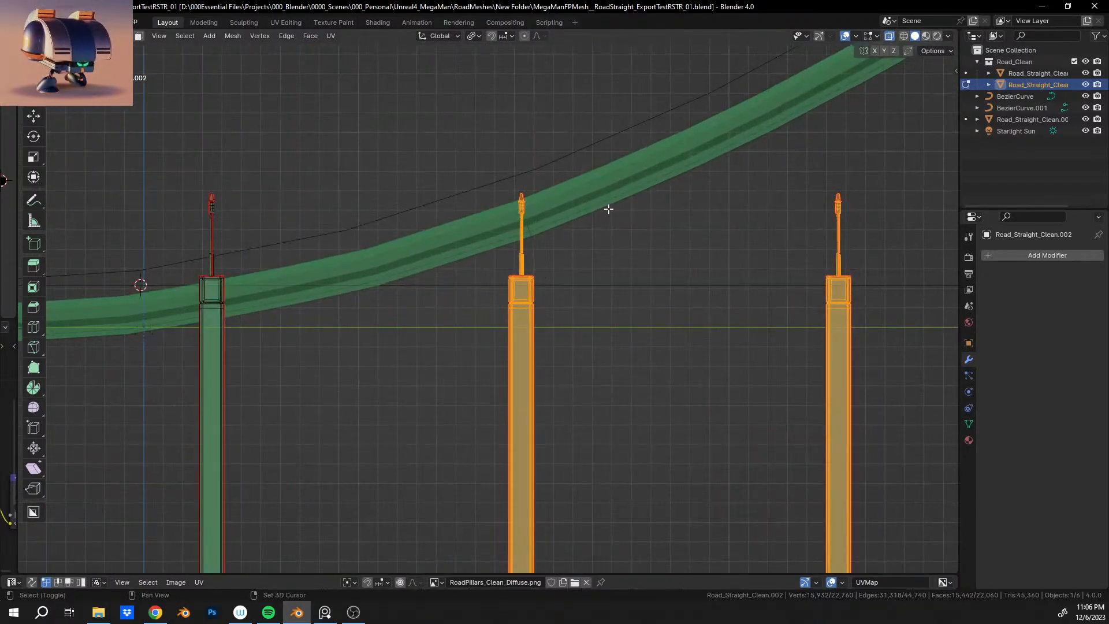
middle_click_drag(609, 209, 576, 285, "shift")
scroll(572, 270, "up", 7)
key("g")
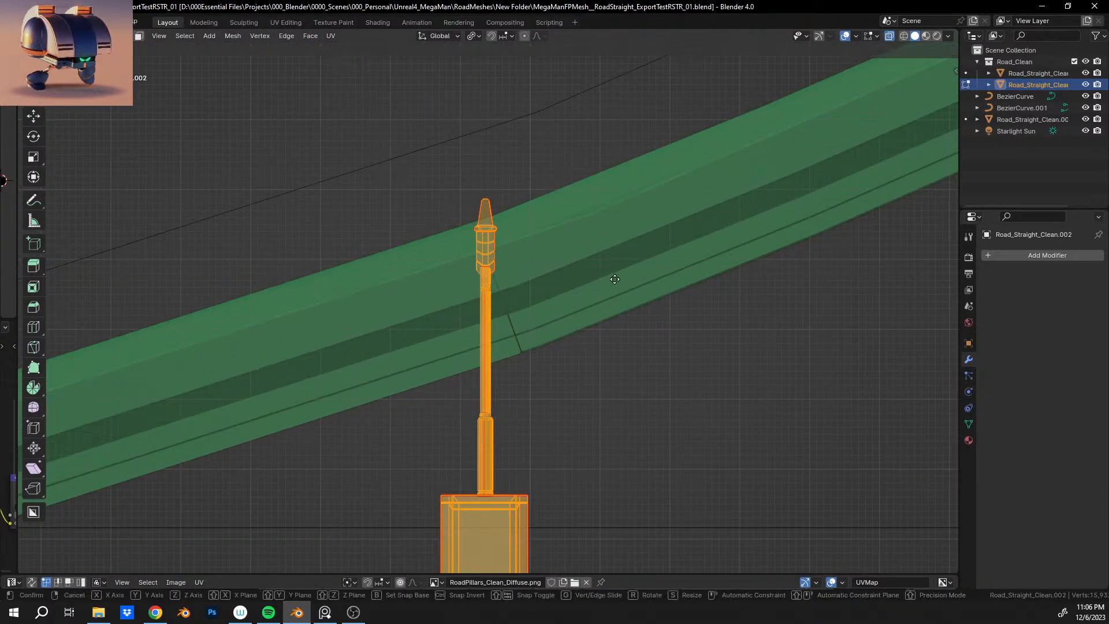
left_click(614, 279)
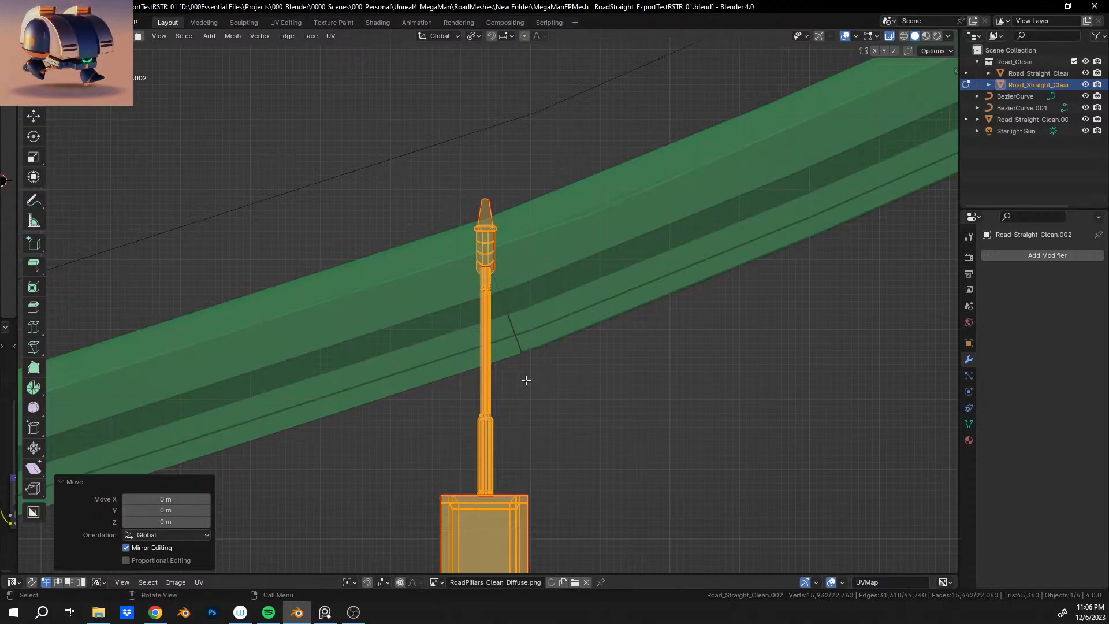
key("ctrl+l")
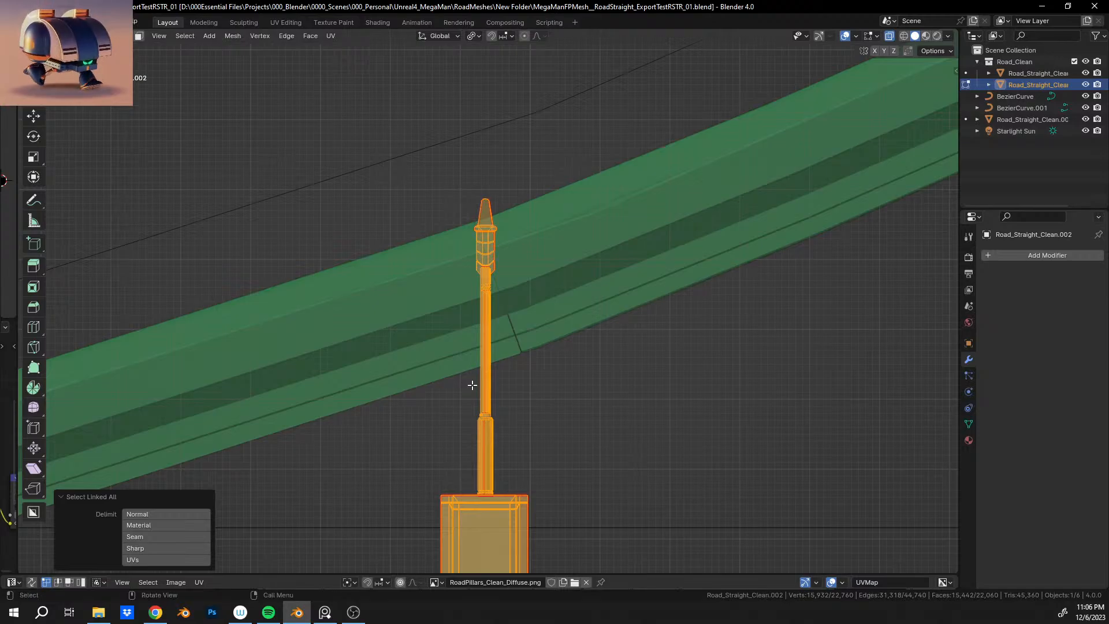
key("ctrl+z")
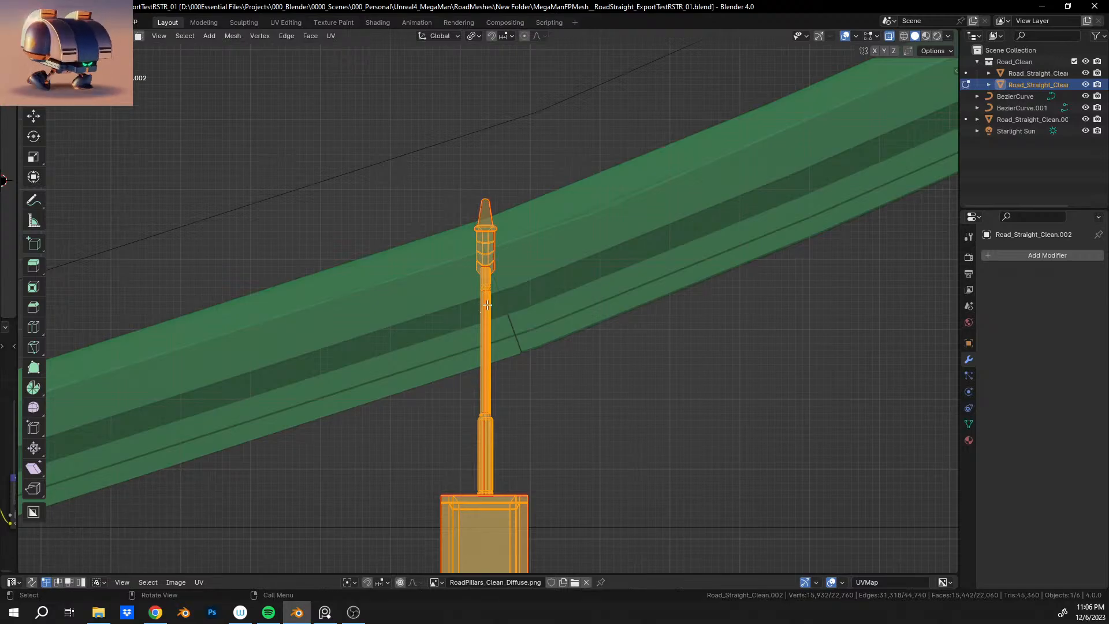
key("alt+l")
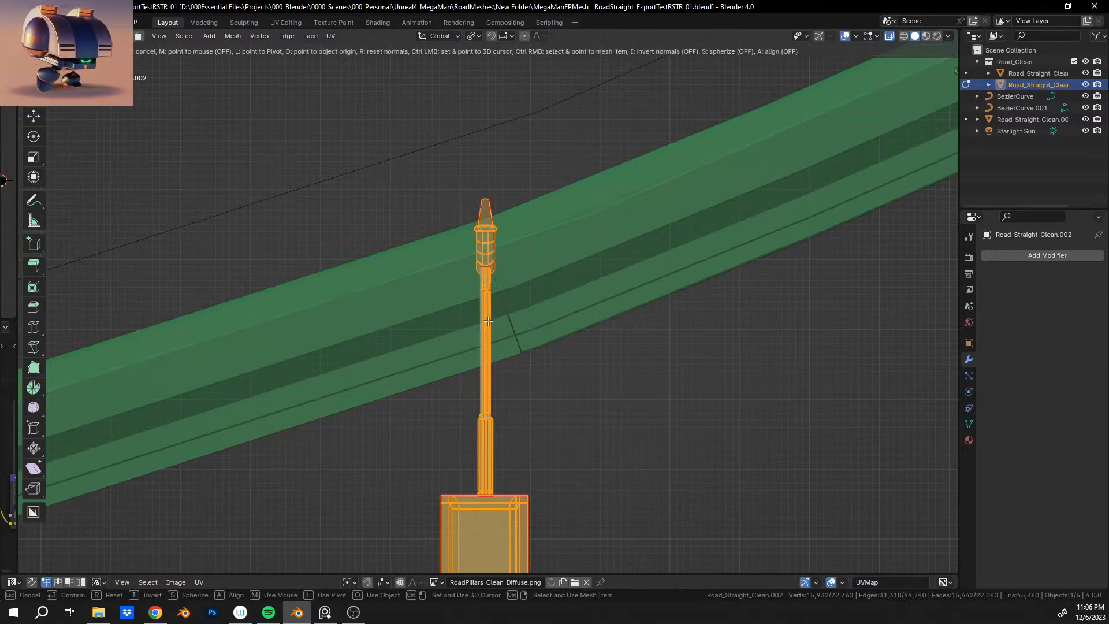
left_click(488, 321)
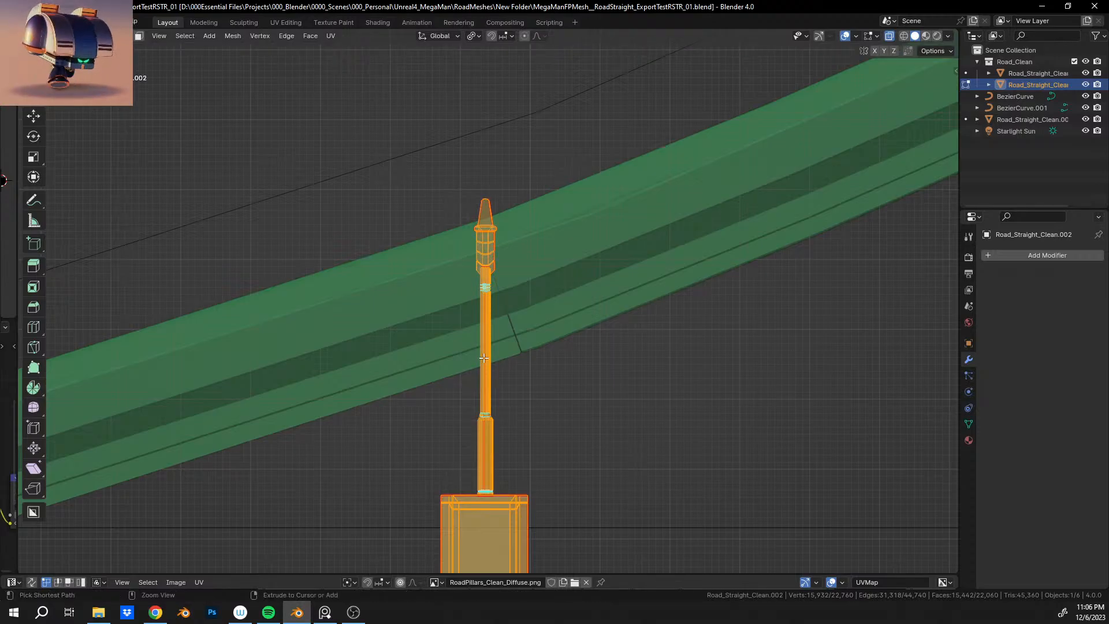
Raise the seven selected pillar pairs about 4.33 m along Z so the fourth pair meets the rising road.
middle_click_drag(492, 395, 490, 350, "shift")
scroll(485, 355, "down", 20)
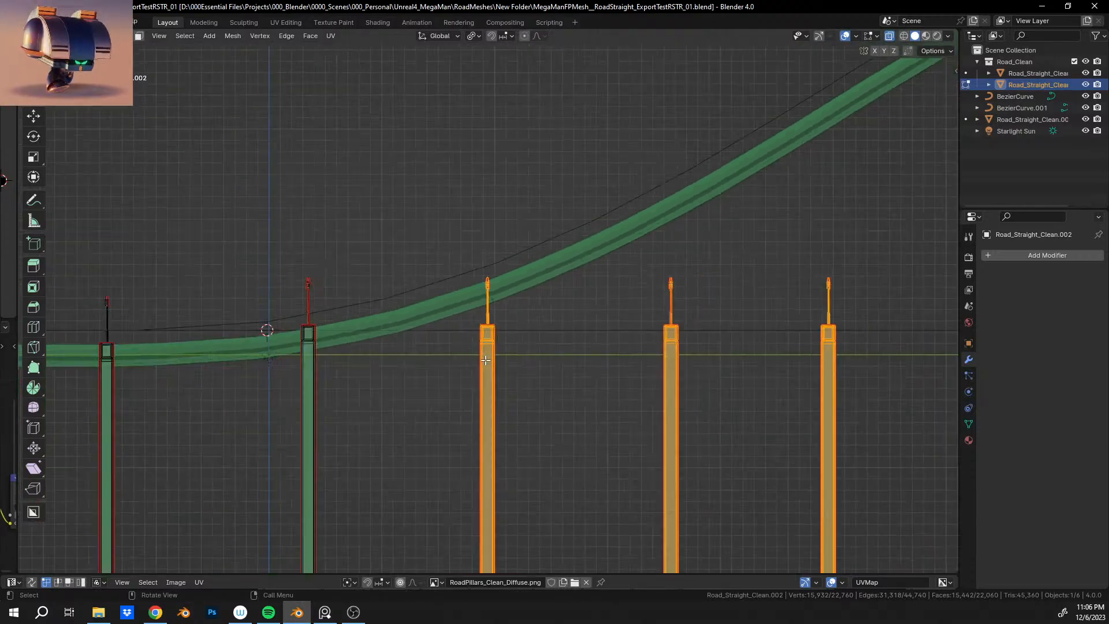
scroll(480, 349, "up", 15)
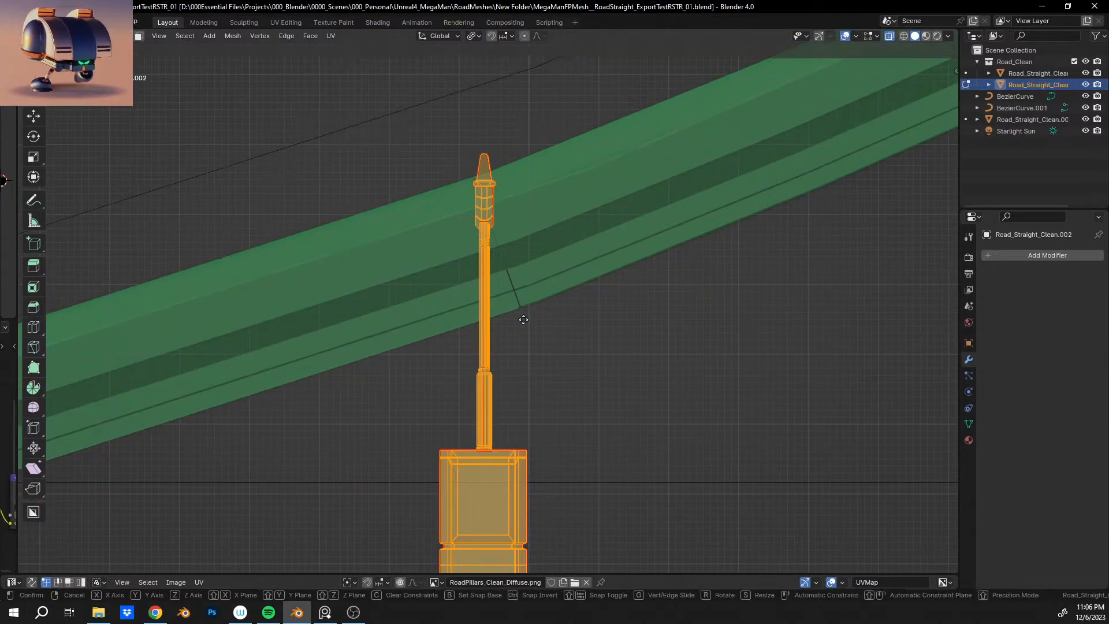
key("g")
key("z")
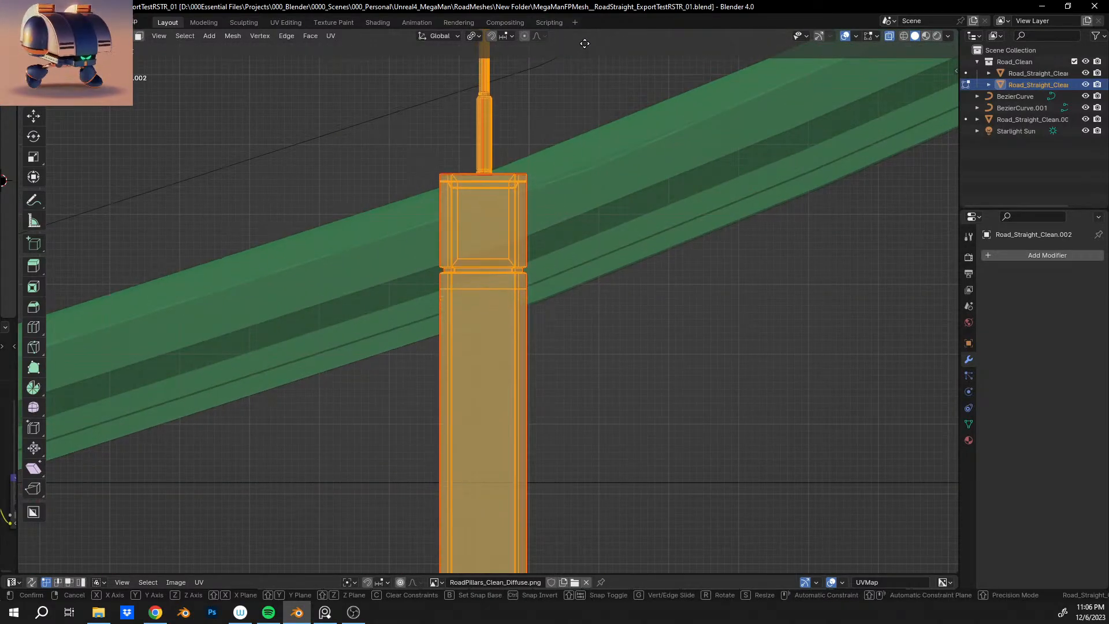
left_click(587, 561)
scroll(560, 504, "down", 10)
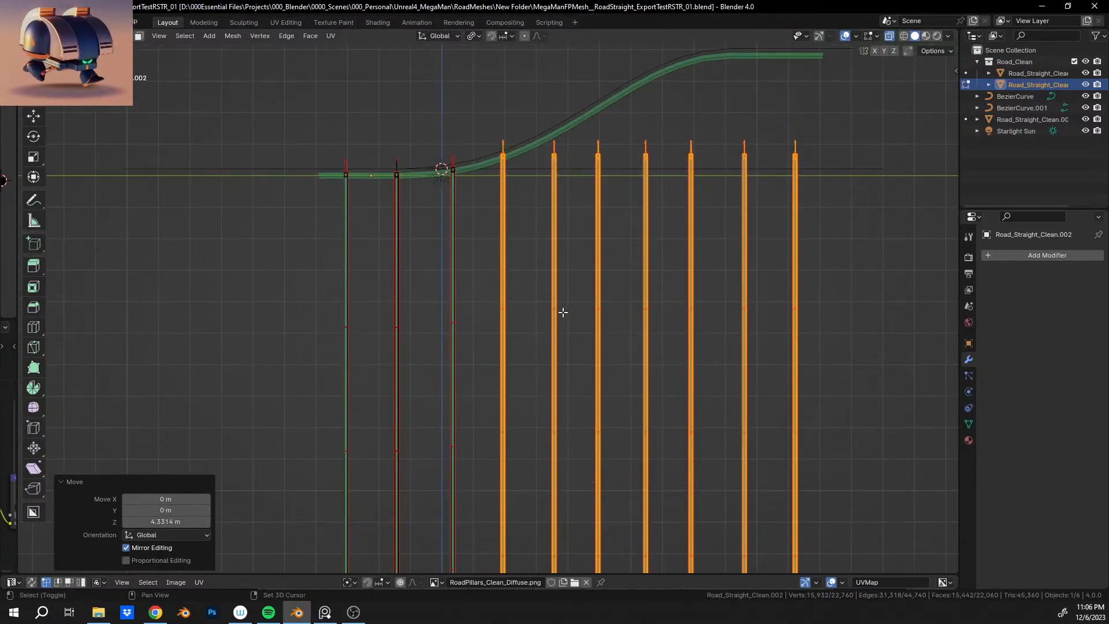
Deselect the fourth pillar pair and raise the remaining pillars about 7.70 m along Z to fit the fifth pair to the road.
left_click_drag(463, 220, 498, 570)
scroll(566, 156, "up", 8)
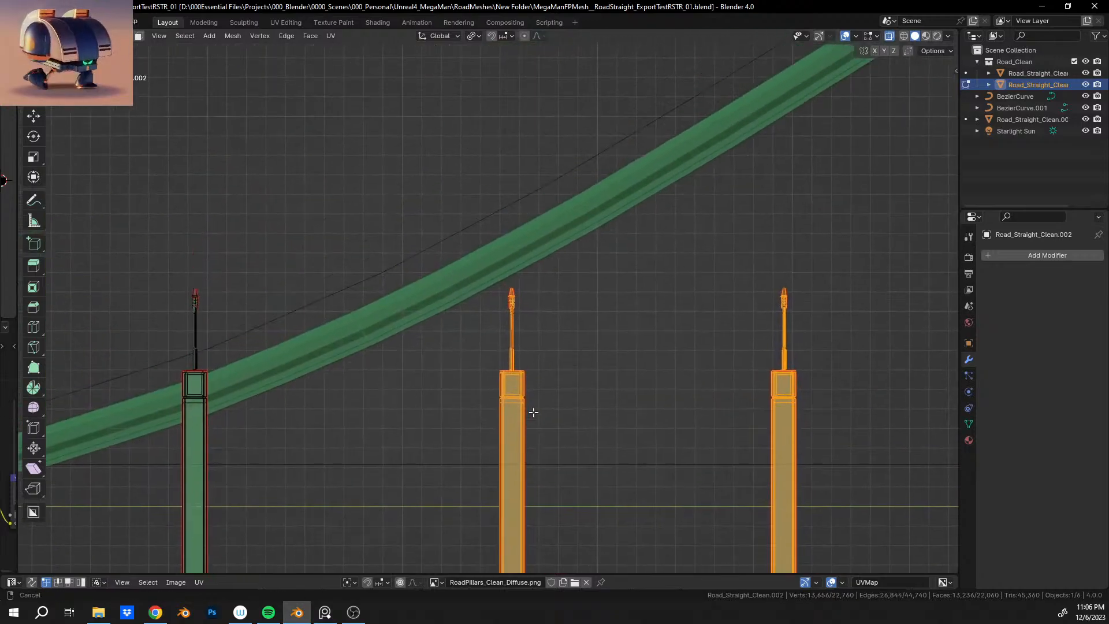
scroll(533, 412, "up", 5)
key("g")
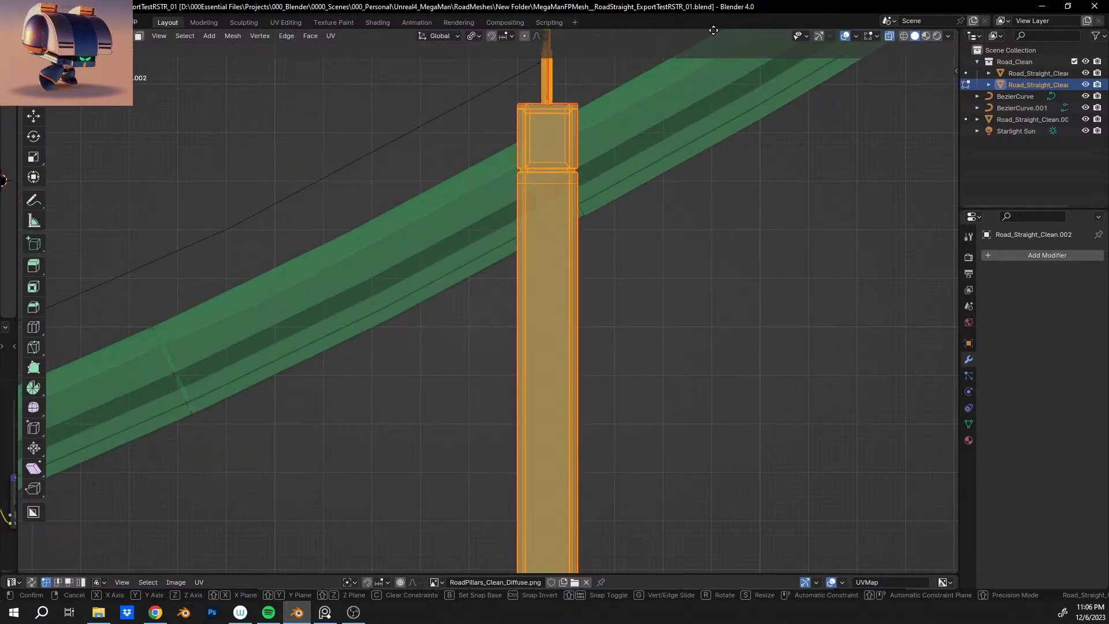
left_click(714, 570)
scroll(579, 270, "down", 15)
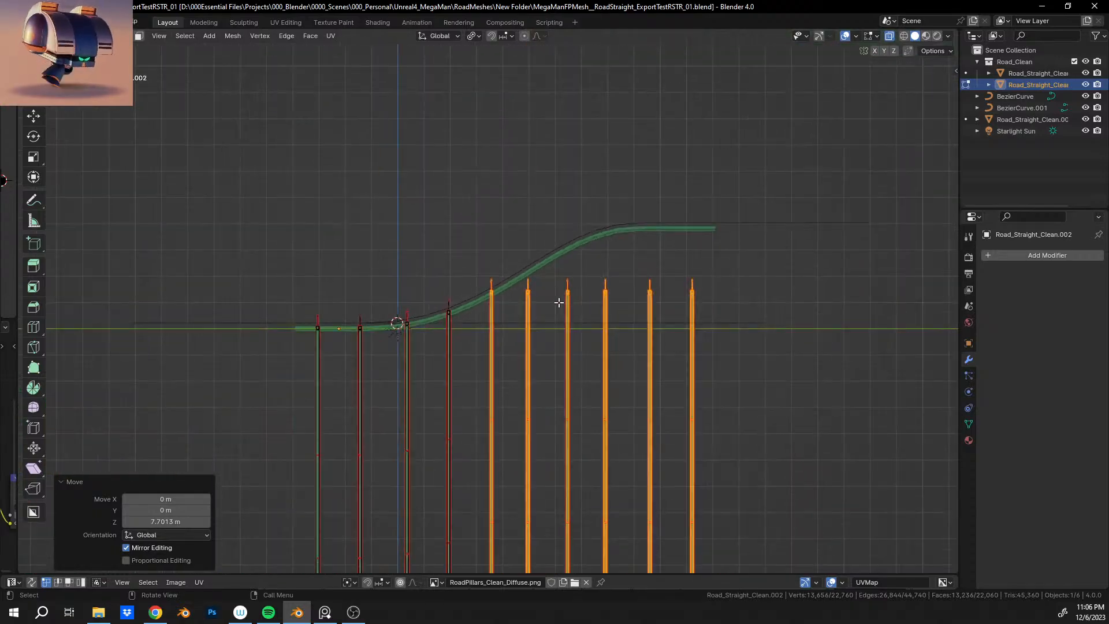
Deselect the fifth pillar pair and raise the remaining pillars about 8.29 m along Z to fit the sixth pair to the road.
middle_click_drag(529, 363, 518, 241, "shift")
scroll(486, 223, "down", 7)
middle_click_drag(491, 320, 498, 275, "shift")
scroll(501, 267, "up", 2)
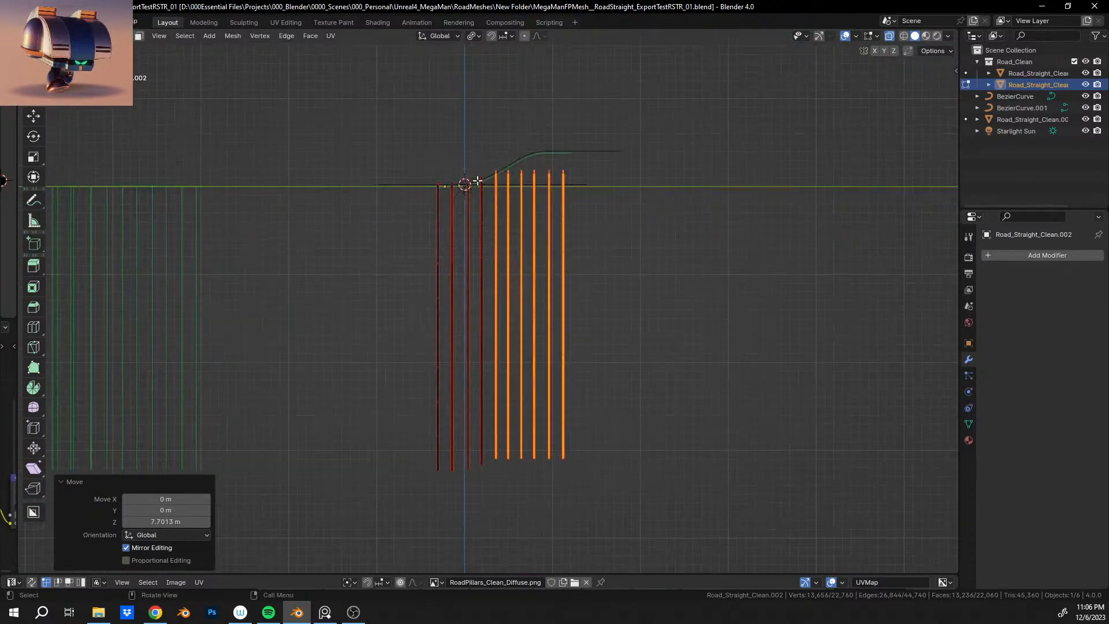
left_click_drag(474, 134, 498, 493, "ctrl")
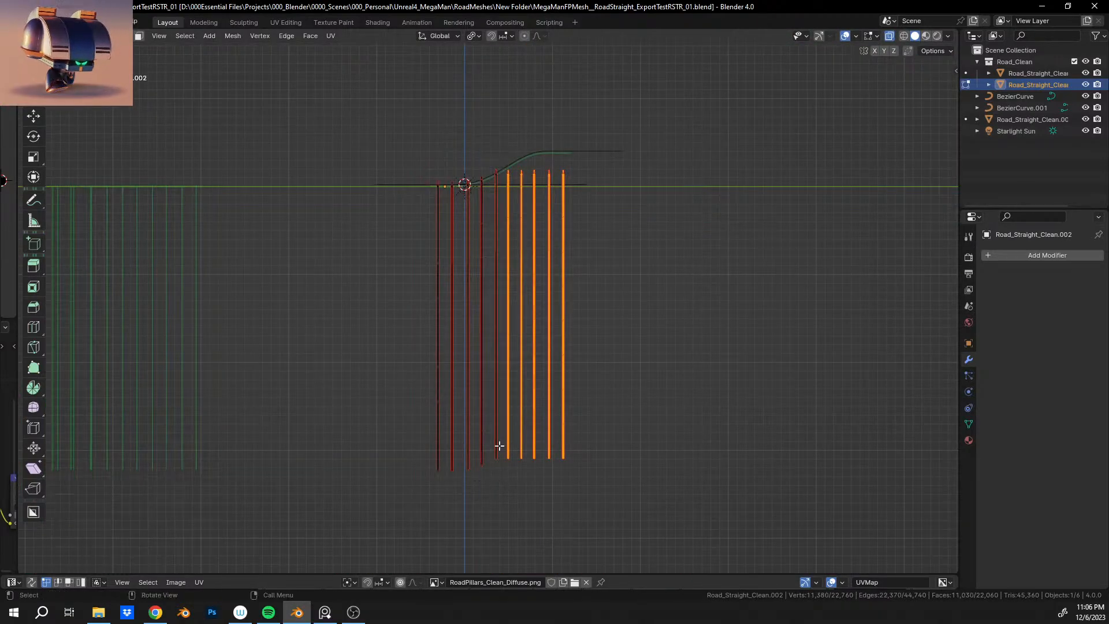
scroll(553, 216, "up", 3)
middle_click_drag(553, 188, 540, 384, "shift")
scroll(540, 384, "up", 6)
middle_click_drag(583, 247, 559, 343, "shift")
scroll(562, 324, "up", 7)
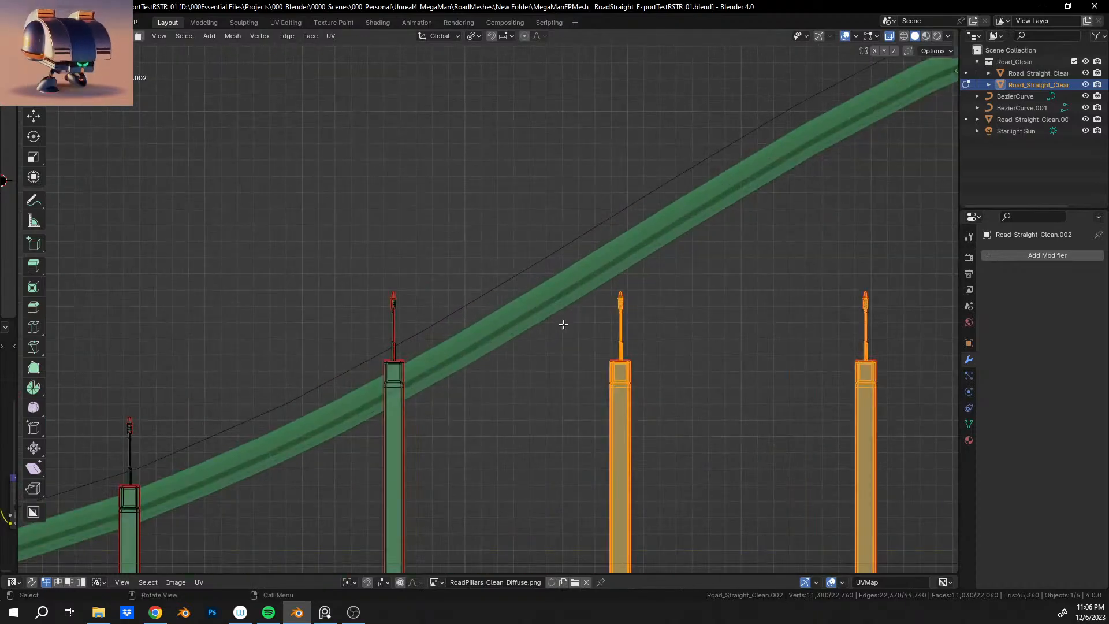
scroll(581, 323, "up", 1)
key("g")
key("z")
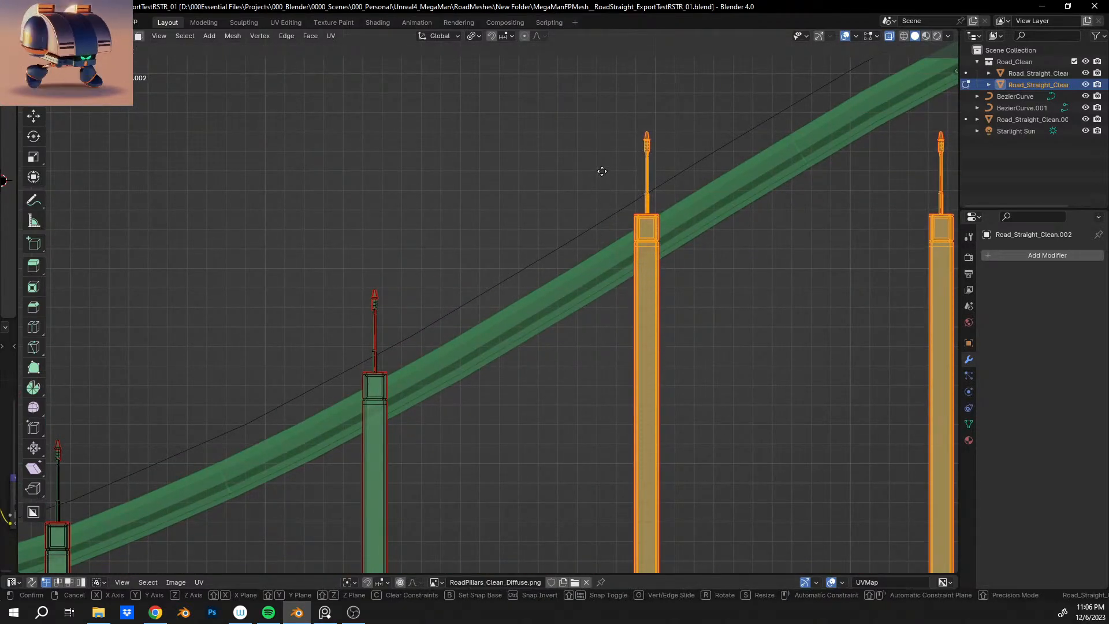
left_click(602, 167)
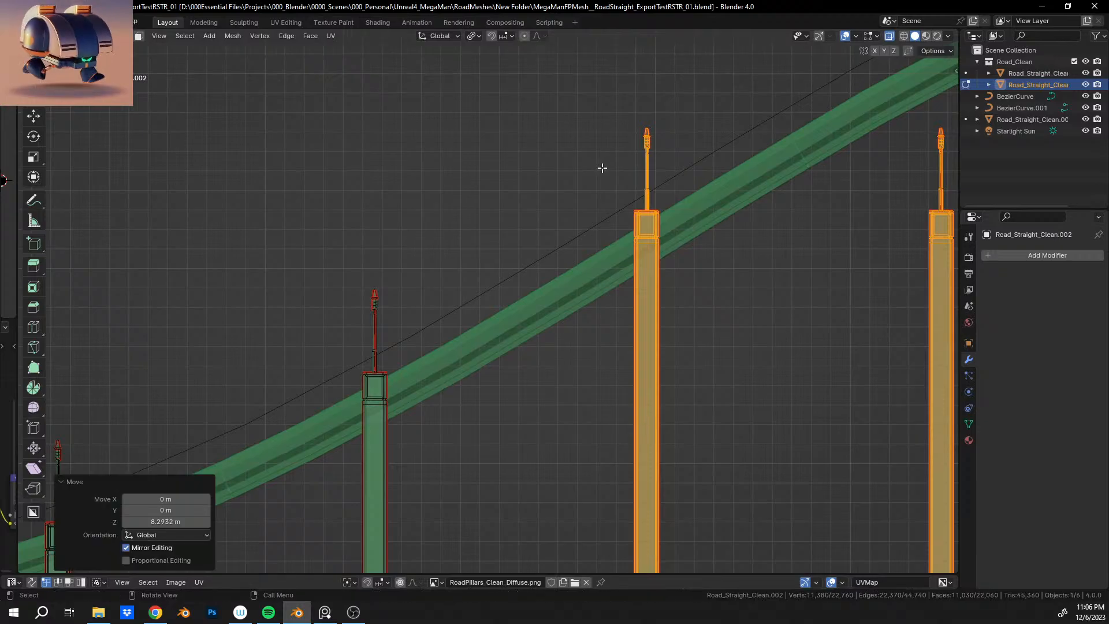
middle_click_drag(774, 315, 629, 366, "shift")
scroll(633, 350, "down", 17)
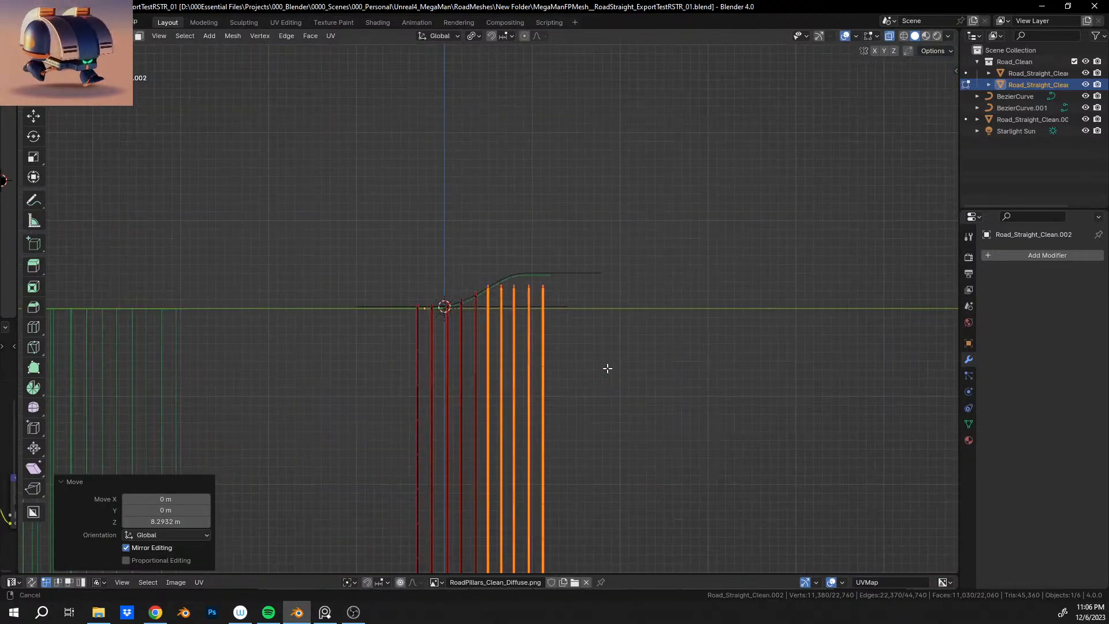
Deselect the sixth pillar pair and raise the remaining pillars about 8.79 m along Z to fit the seventh pair to the road.
middle_click_drag(589, 399, 535, 364, "shift")
scroll(535, 364, "up", 15)
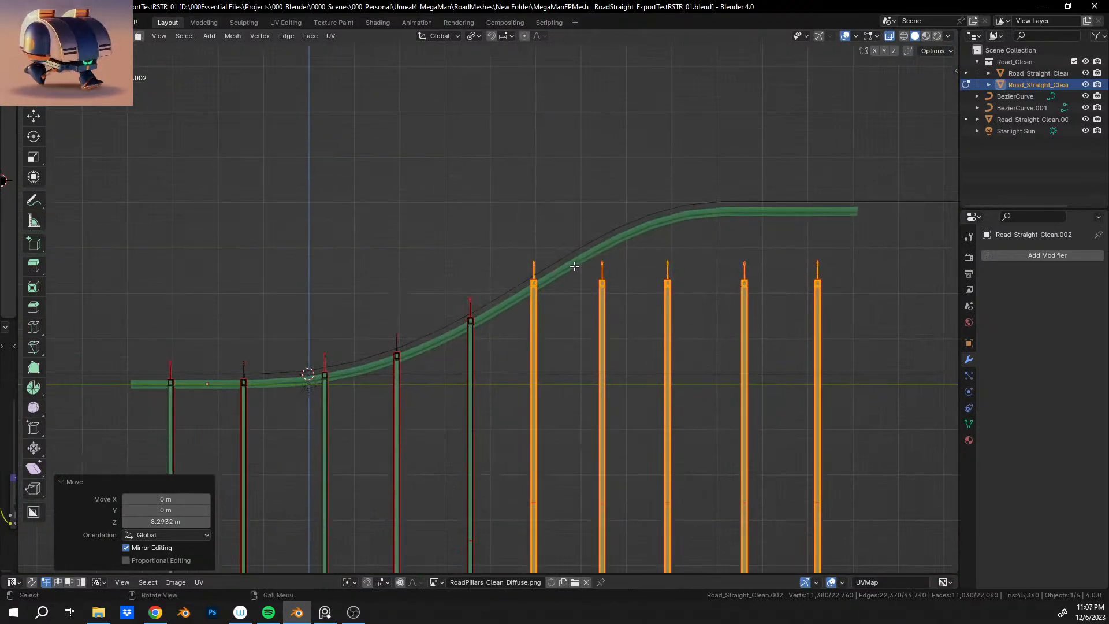
middle_click_drag(644, 260, 546, 127)
left_click_drag(556, 104, 653, 491, "ctrl")
middle_click_drag(656, 414, 516, 292)
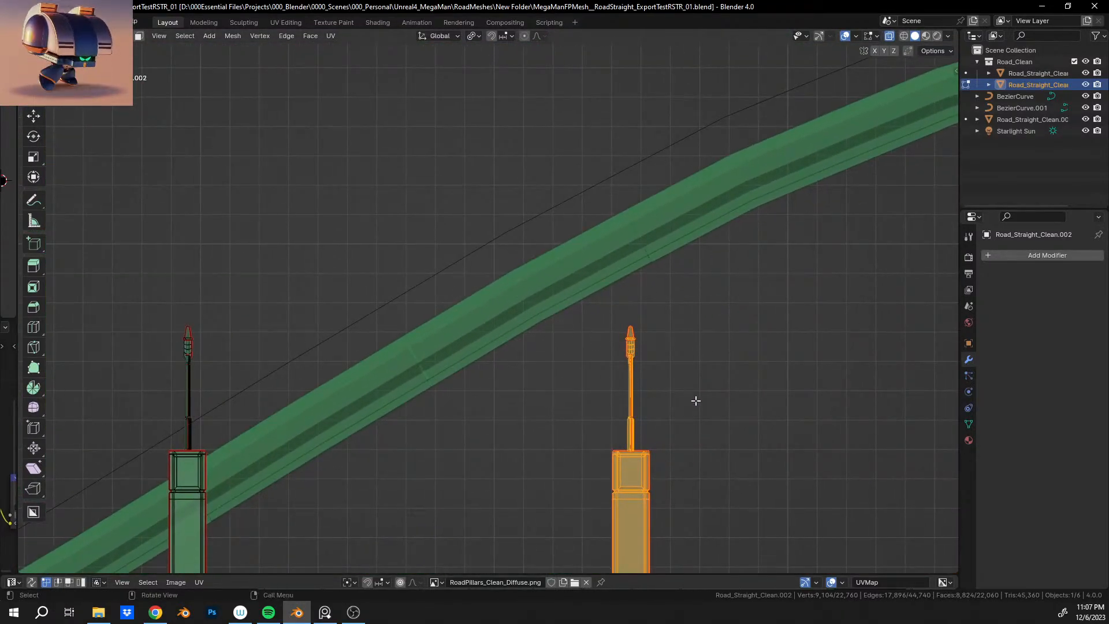
key("g")
key("z")
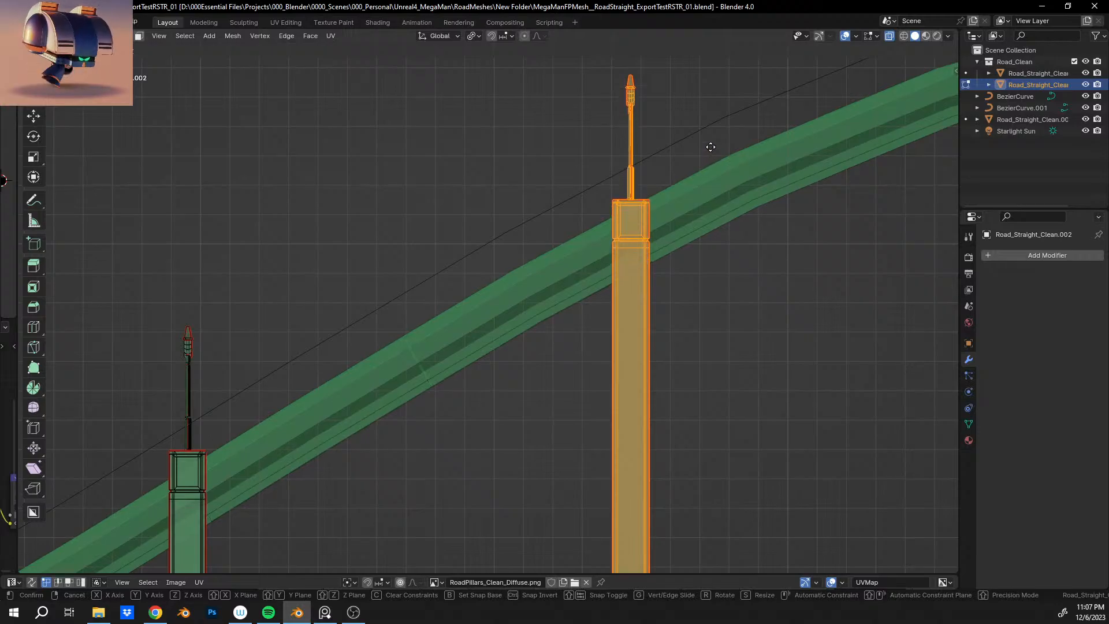
left_click(710, 142)
Deselect the seventh pillar pair and raise the last three pairs along Z so the eighth pair meets the road.
key("KP_7")
scroll(648, 359, "down", 5)
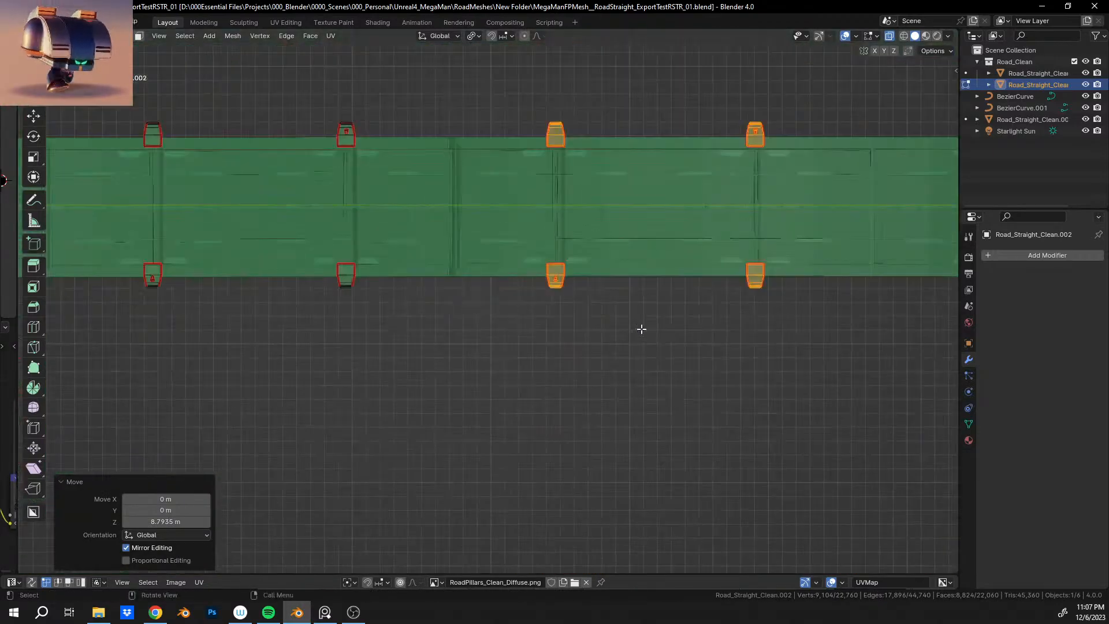
left_click_drag(440, 205, 540, 397, "ctrl")
middle_click_drag(540, 397, 463, 314)
scroll(494, 301, "up", 6)
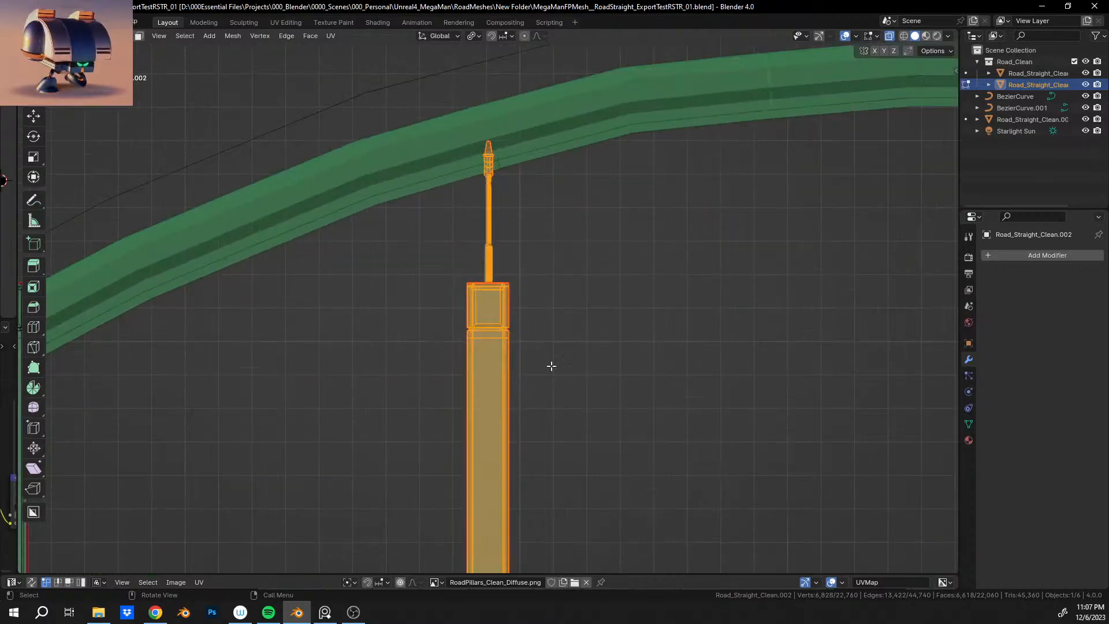
key("g")
key("z")
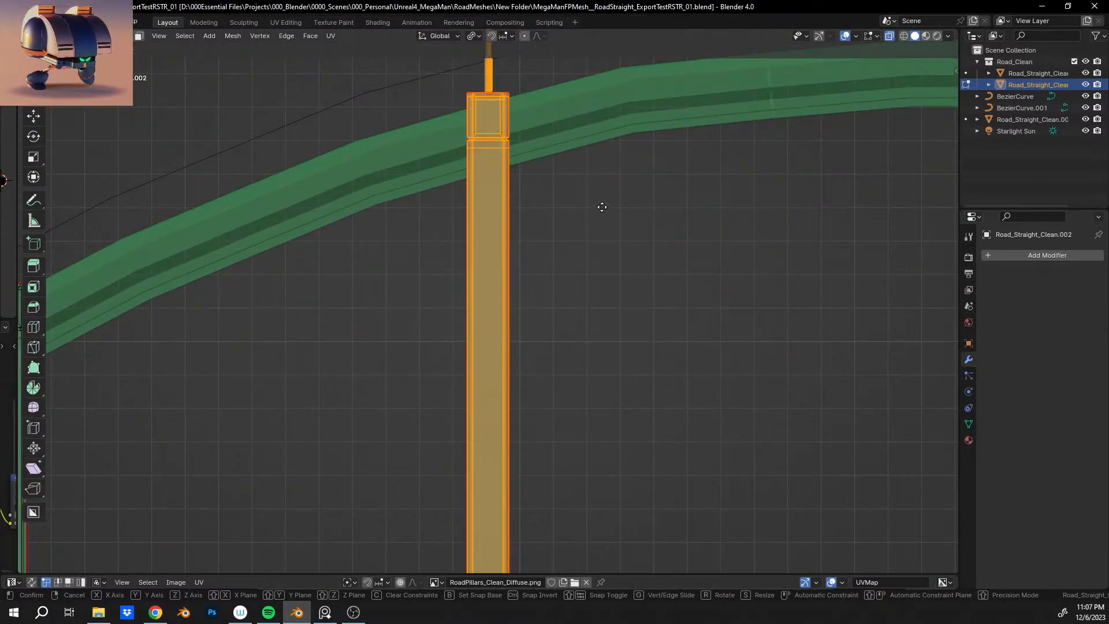
left_click(602, 207)
Deselect the eighth pillar pair and raise the last two pairs about 1.66 m so their caps sit just above the flat road's edge.
middle_click_drag(601, 203, 526, 404)
scroll(518, 335, "down", 4)
left_click_drag(476, 111, 561, 408, "ctrl")
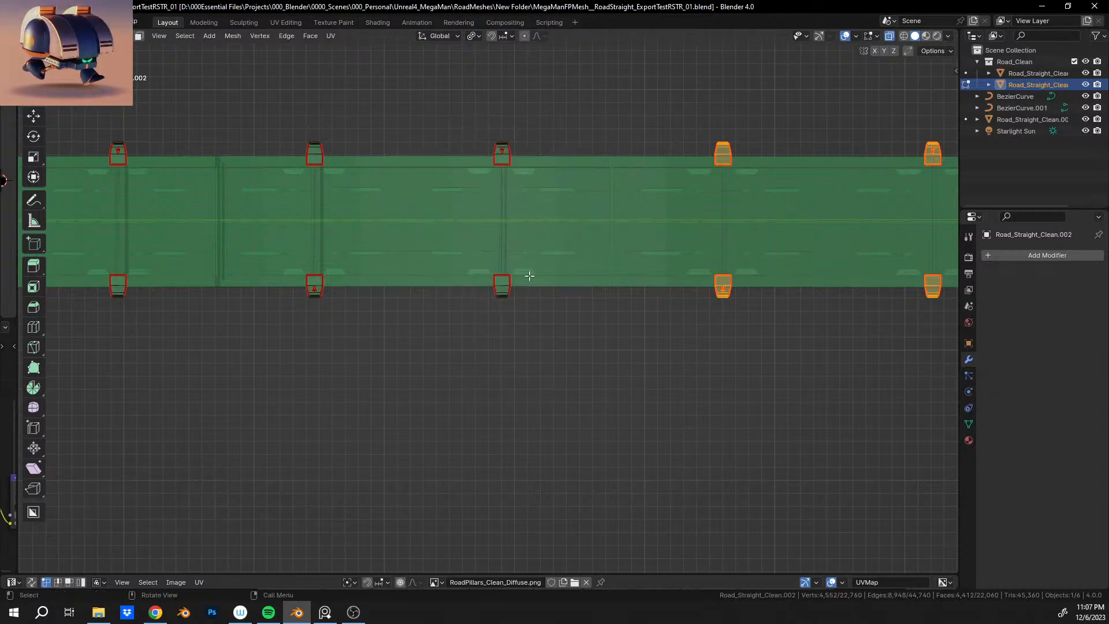
middle_click_drag(520, 296, 483, 510)
middle_click_drag(564, 241, 568, 457, "shift")
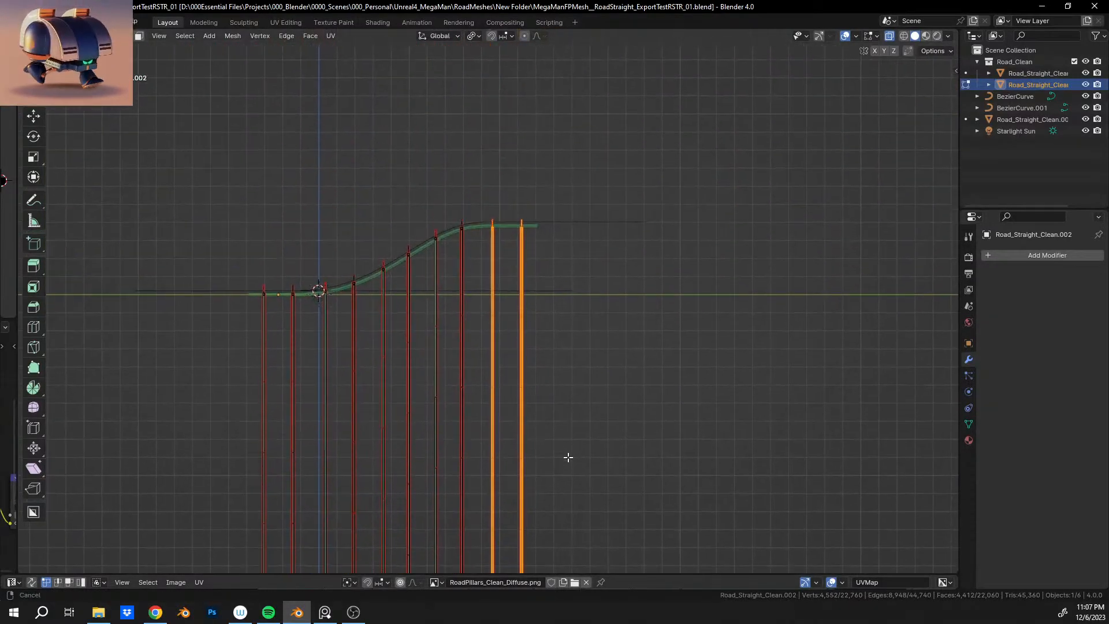
scroll(567, 451, "up", 5)
middle_click_drag(528, 175, 568, 329, "shift")
scroll(552, 269, "up", 5)
middle_click_drag(592, 188, 525, 307, "shift")
scroll(578, 324, "up", 5)
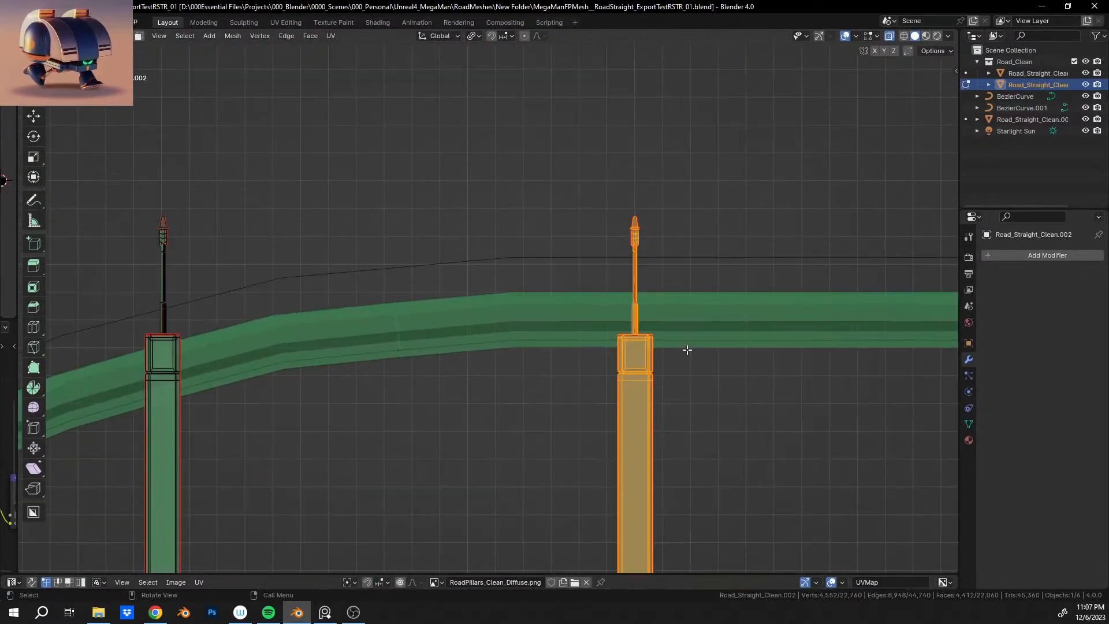
middle_click_drag(686, 349, 564, 309, "shift")
scroll(577, 324, "up", 8)
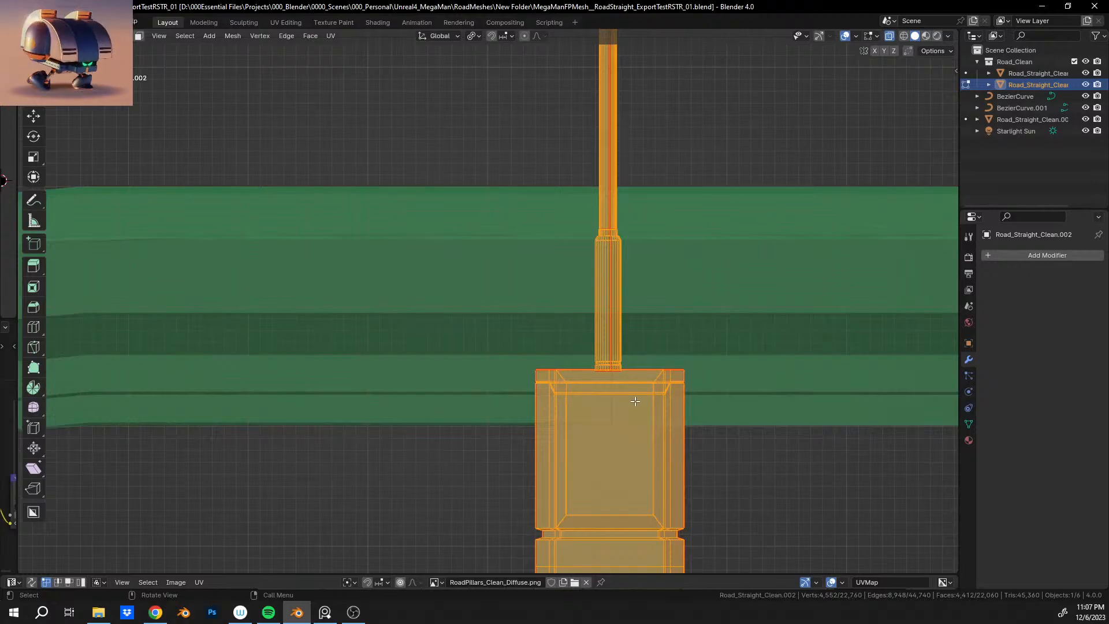
key("g")
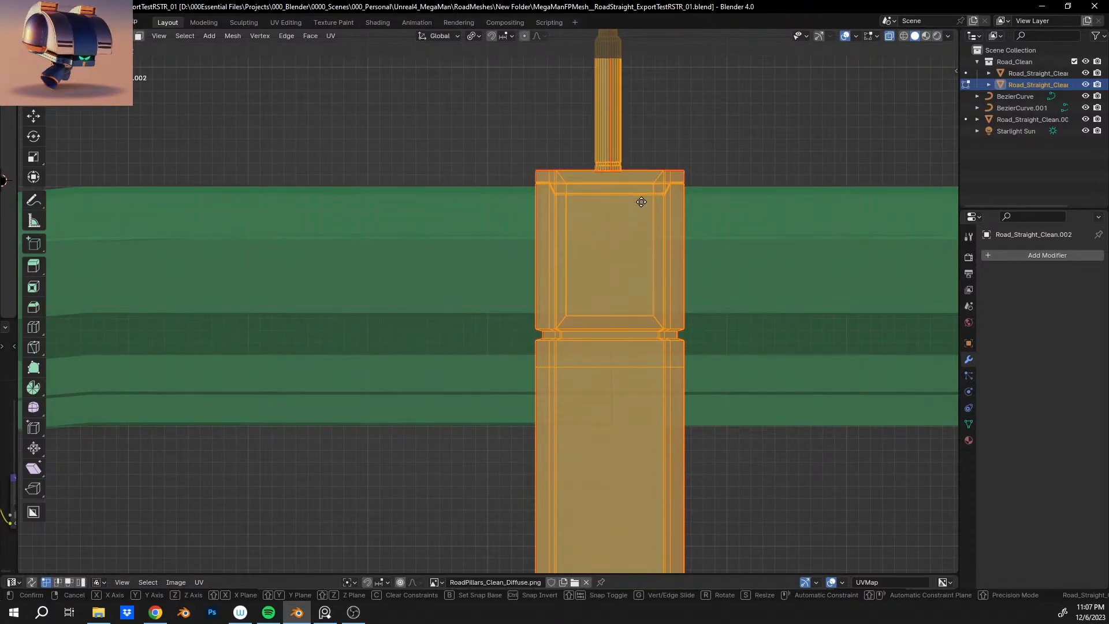
left_click(641, 202)
Leave Edit Mode on the pillar object and turn off X-ray display.
scroll(709, 266, "down", 8)
middle_click_drag(809, 291, 374, 308, "shift")
scroll(560, 327, "up", 8)
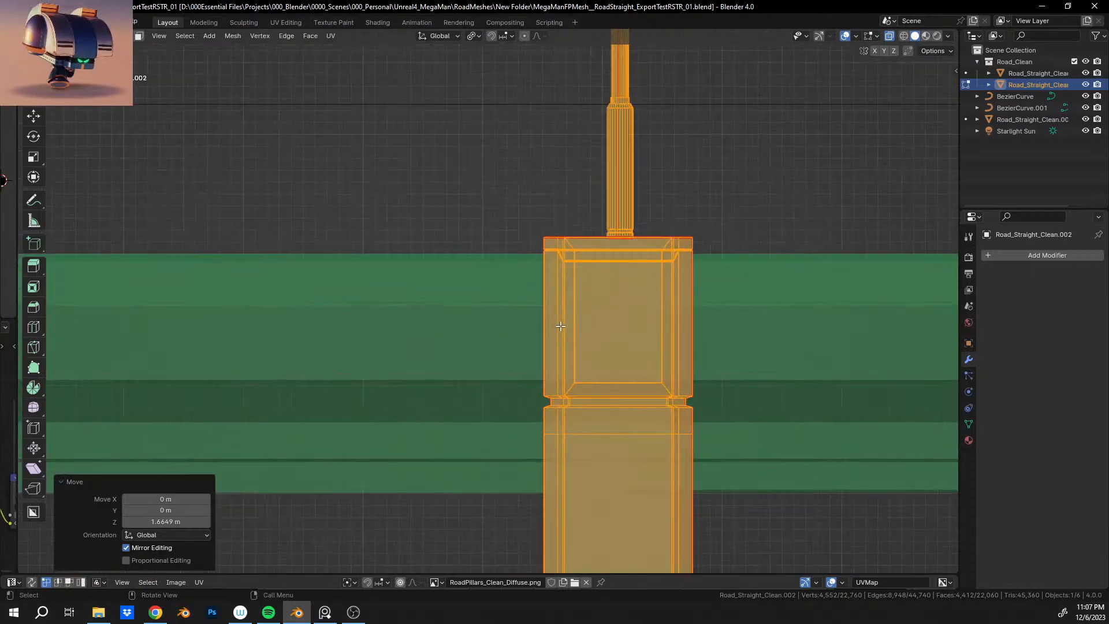
scroll(561, 327, "up", 4)
scroll(557, 330, "down", 8)
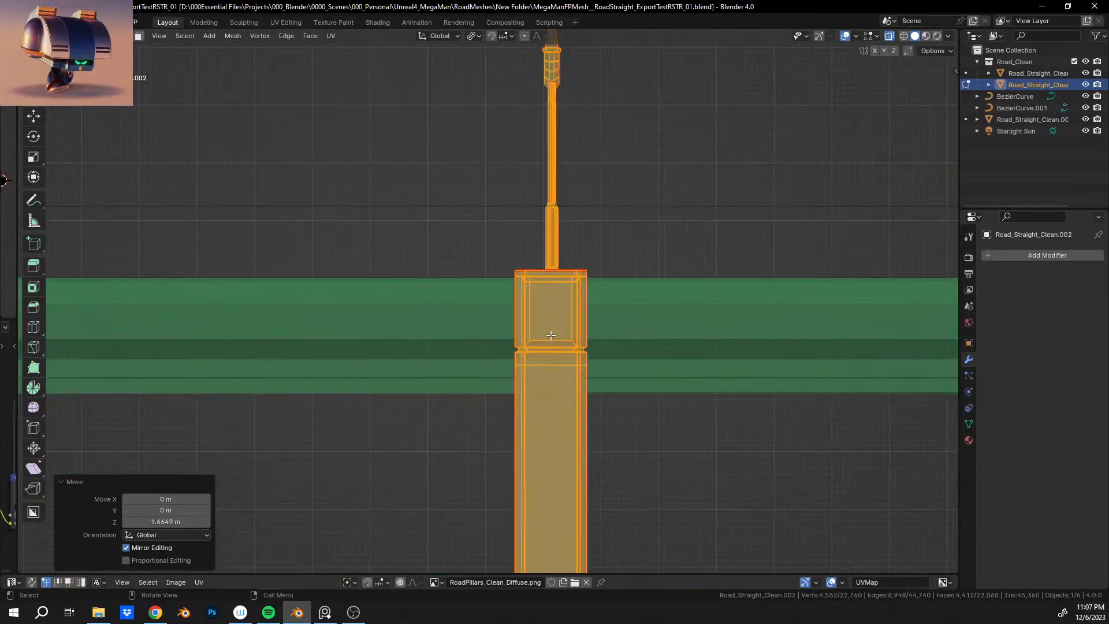
middle_click_drag(557, 330, 647, 321)
key("Tab")
scroll(404, 361, "down", 8)
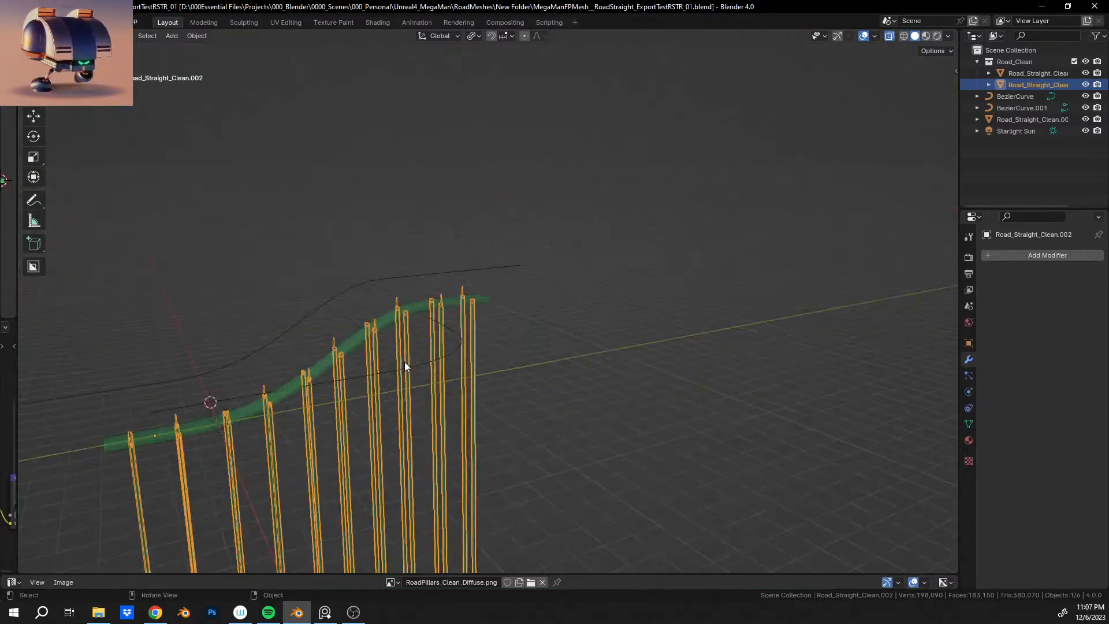
scroll(405, 362, "down", 1)
left_click(889, 36)
Add the rising road mesh to the pillar selection and join both into one object.
scroll(414, 324, "up", 2)
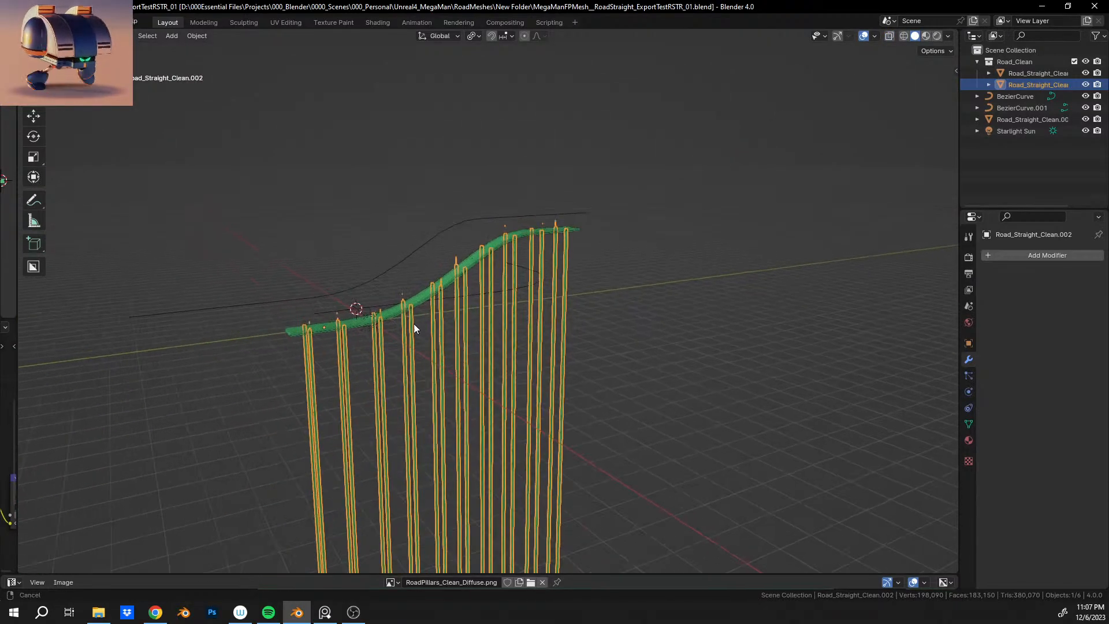
middle_click_drag(413, 324, 491, 328)
scroll(413, 365, "up", 4)
middle_click_drag(414, 365, 399, 346)
scroll(399, 346, "up", 3)
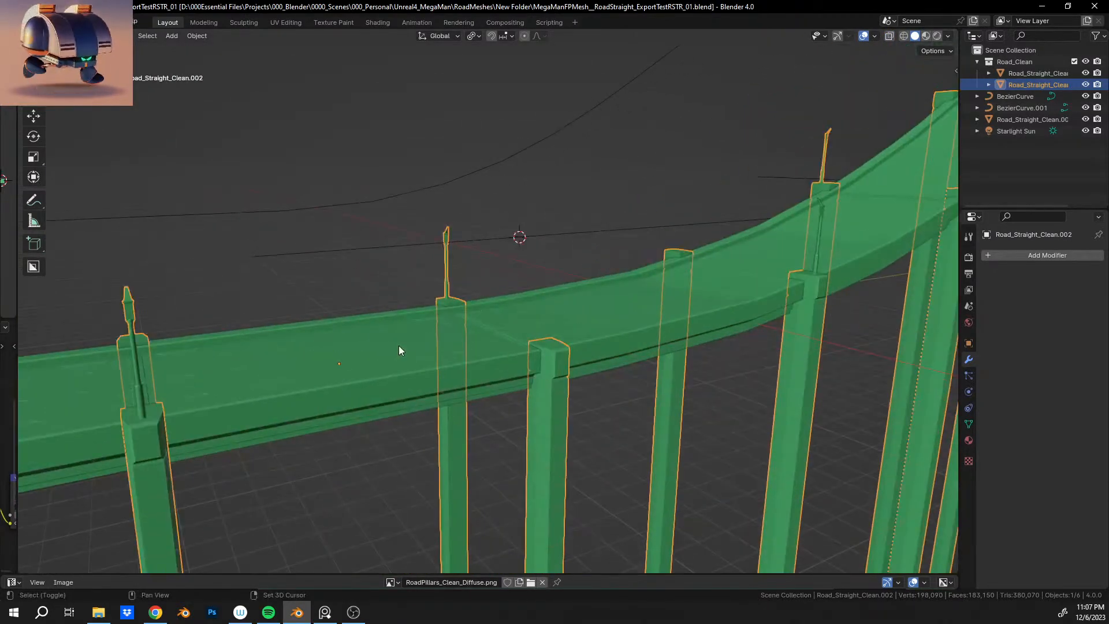
left_click(398, 344, "shift")
key("ctrl+j")
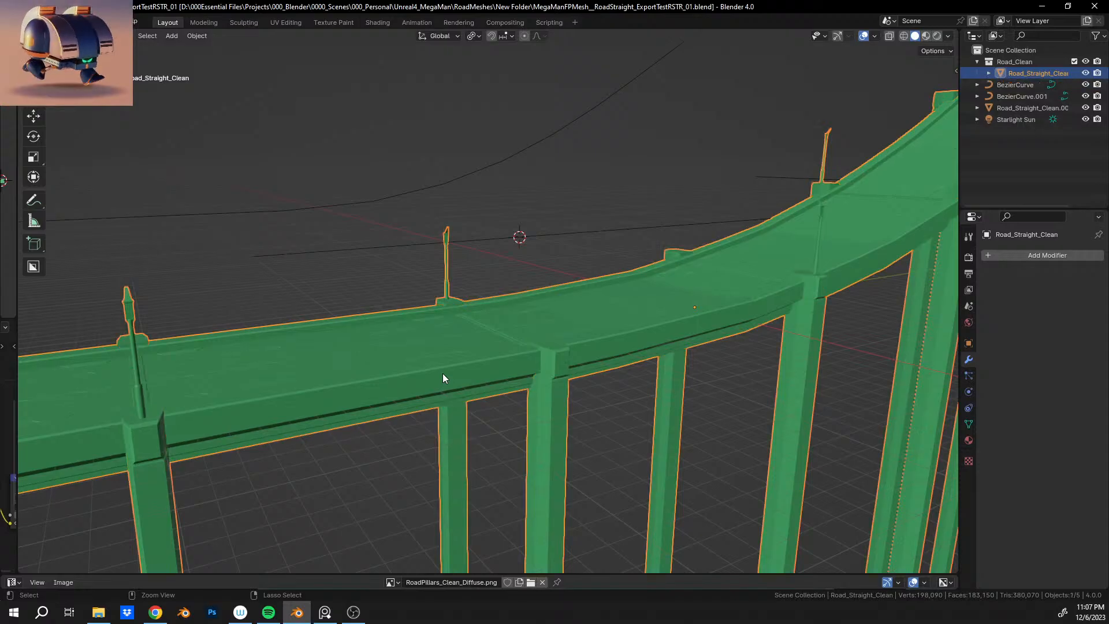
Move the joined rising road about -255.59 m along Y to the end of the curved road piece.
middle_click_drag(452, 361, 520, 353)
scroll(520, 323, "down", 4)
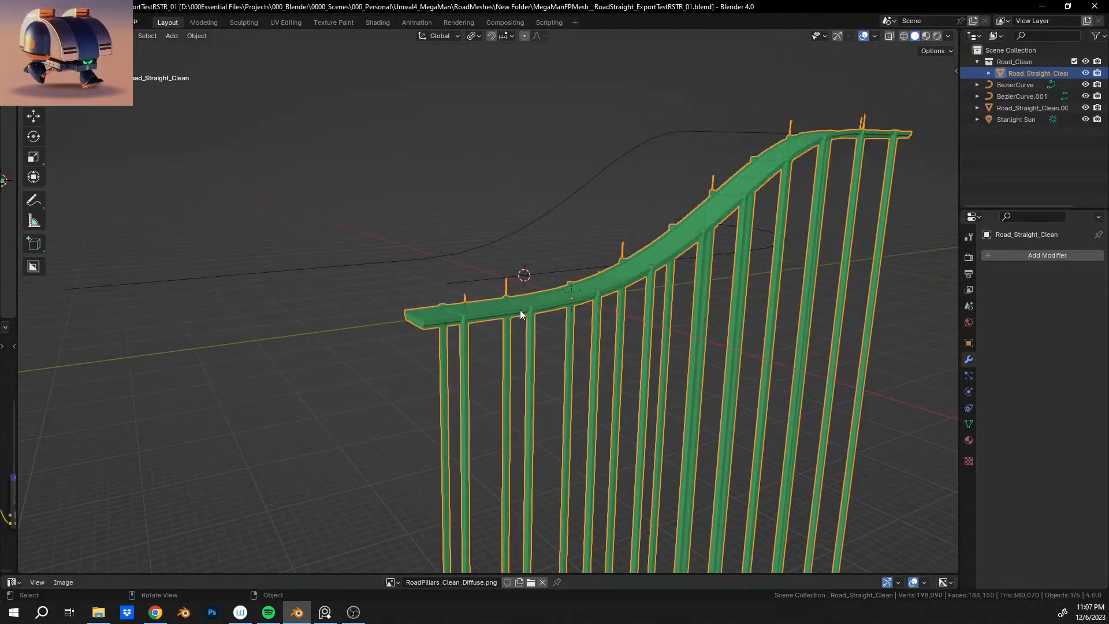
middle_click_drag(497, 307, 478, 376)
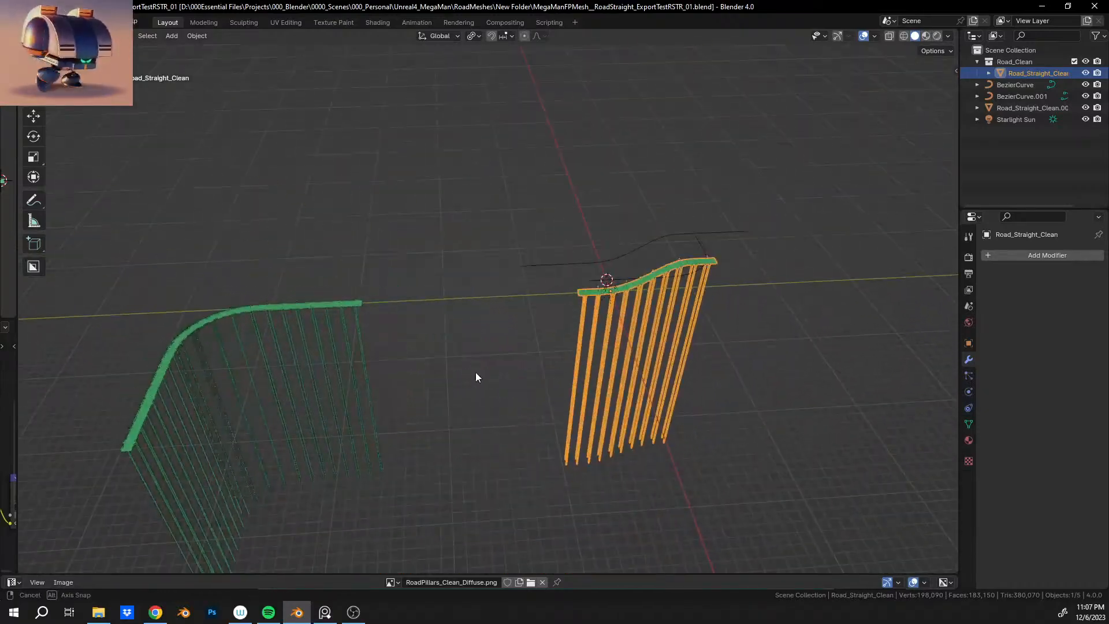
scroll(650, 338, "up", 3)
key("g")
key("y")
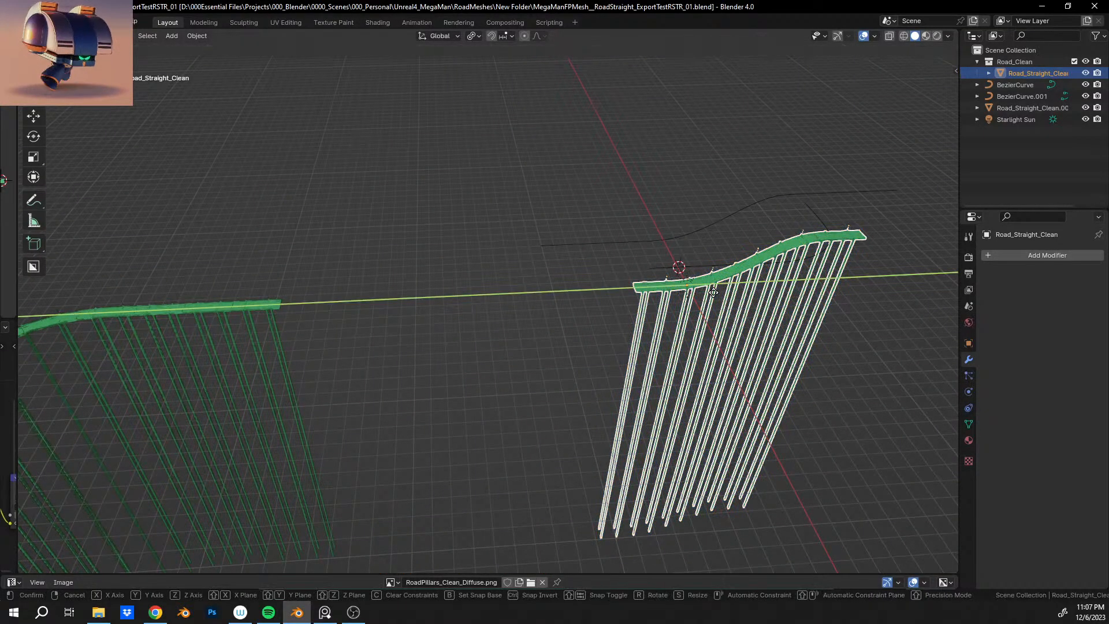
left_click(282, 327)
Close the gap between the two road pieces by moving the rising road about -1.54 m along Y.
scroll(434, 360, "up", 5)
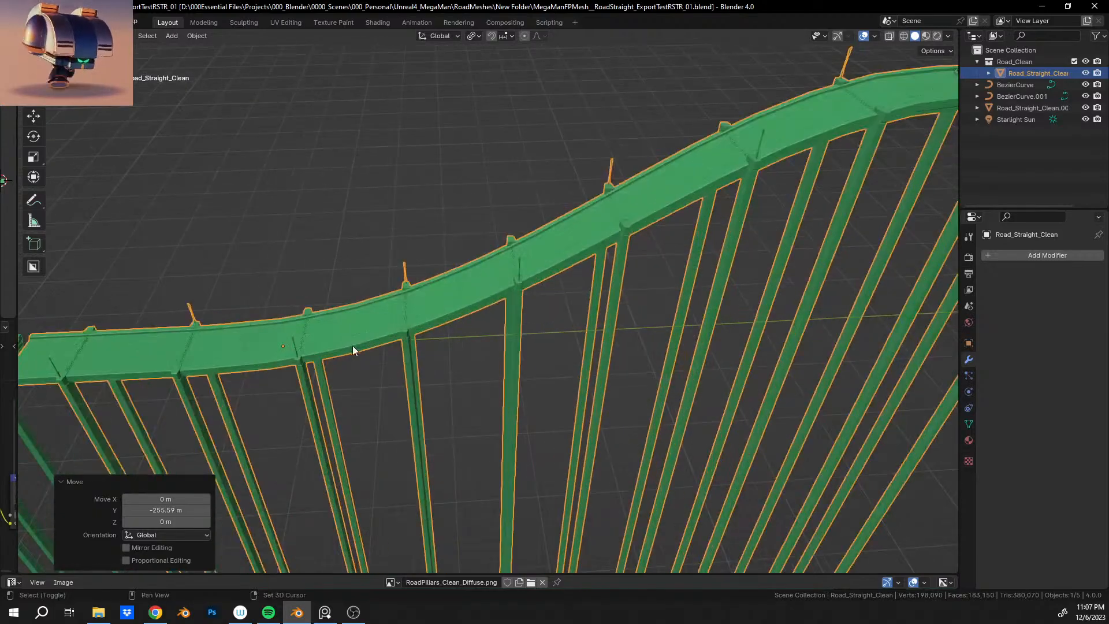
middle_click_drag(353, 345, 500, 297)
scroll(574, 286, "up", 3)
scroll(501, 297, "up", 2)
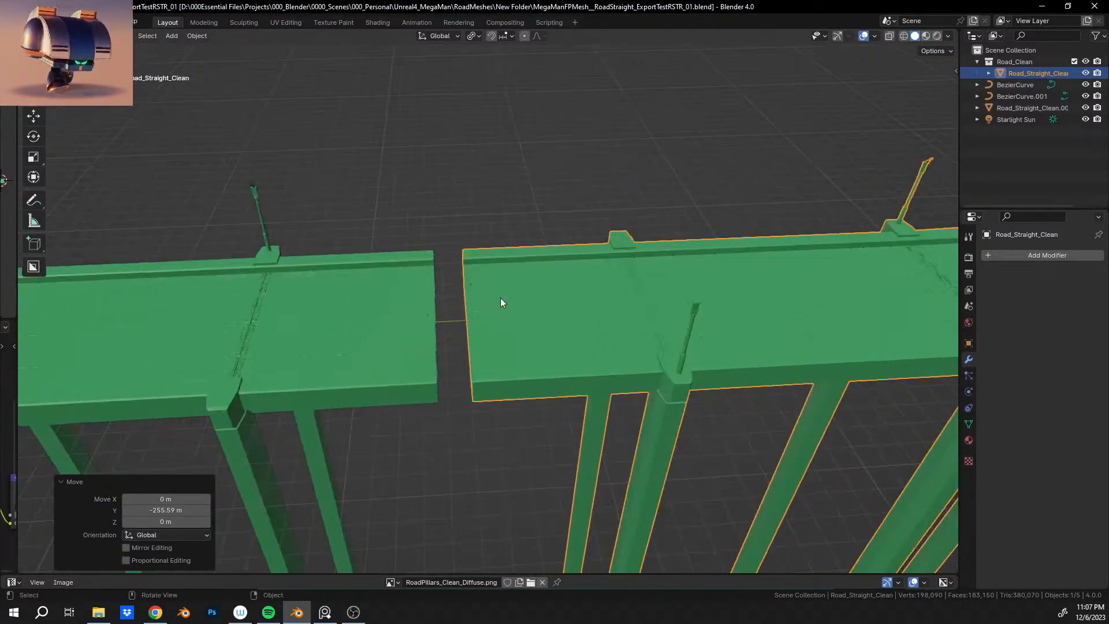
scroll(512, 313, "up", 5)
middle_click_drag(497, 361, 530, 281)
key("g")
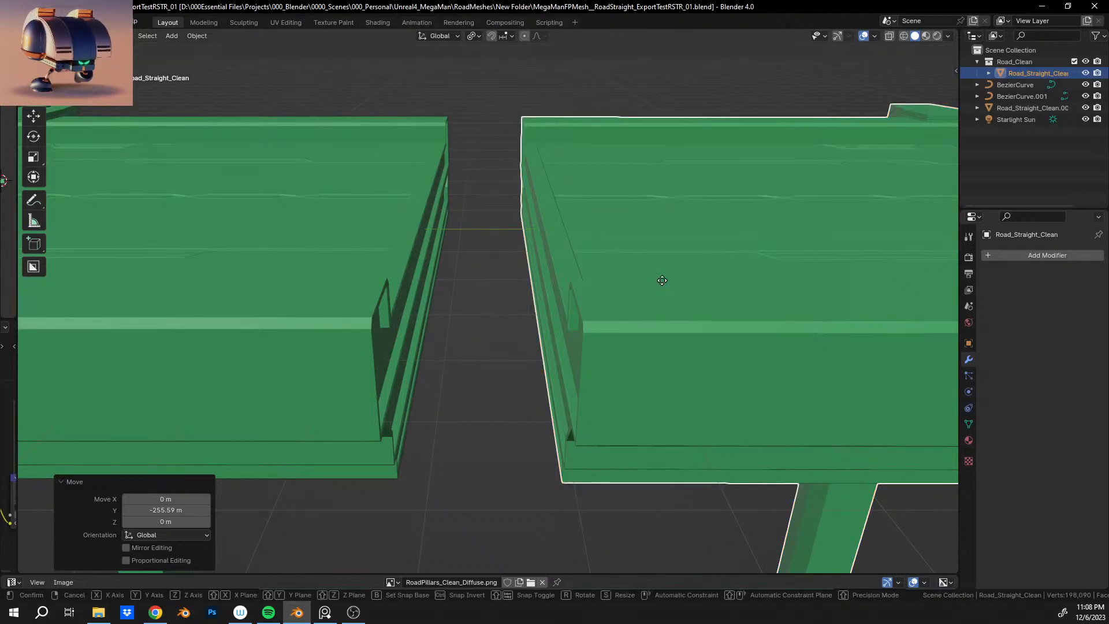
key("y")
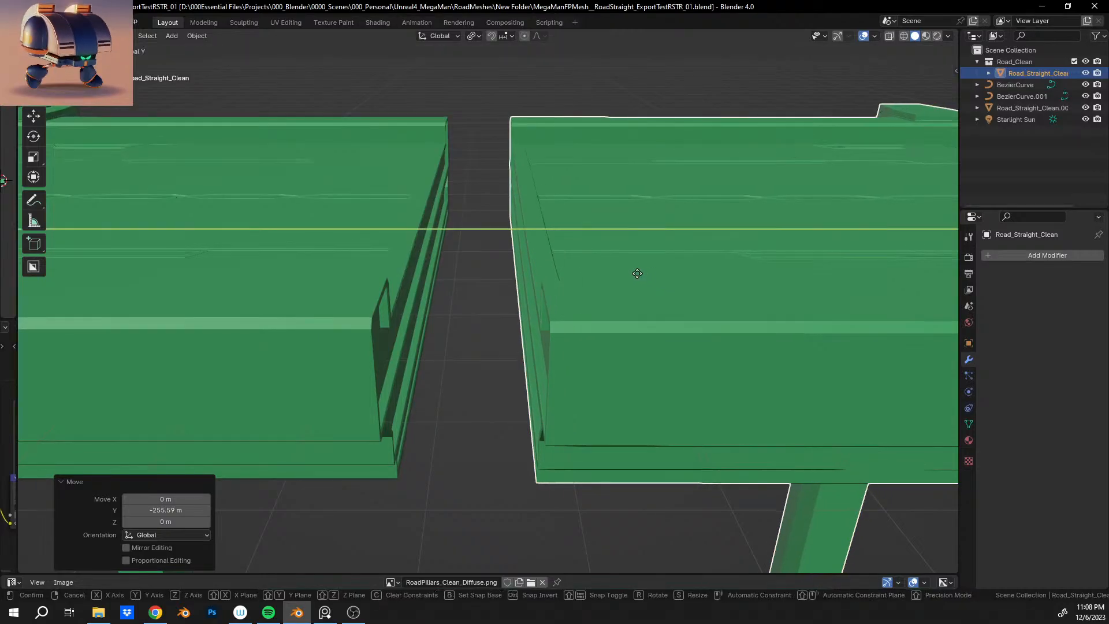
left_click(564, 267)
Nudge the rising road about -0.06 m along X to line its edge up with the curved piece.
scroll(488, 360, "up", 3)
middle_click_drag(510, 363, 583, 291)
key("g")
key("x")
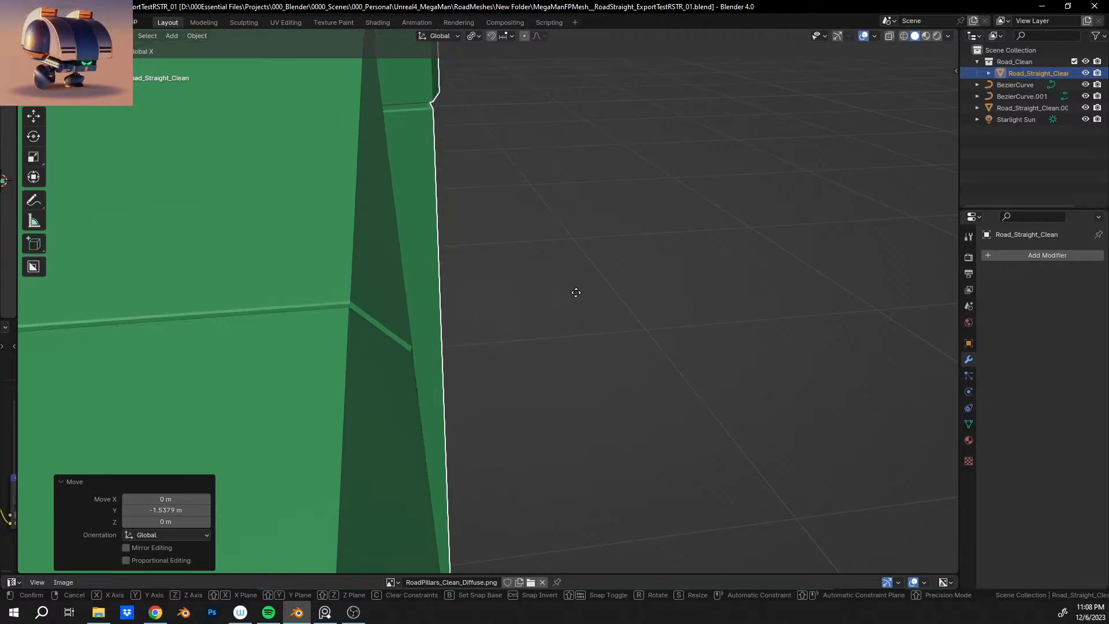
left_click(577, 293)
scroll(576, 294, "down", 8)
scroll(425, 331, "up", 10)
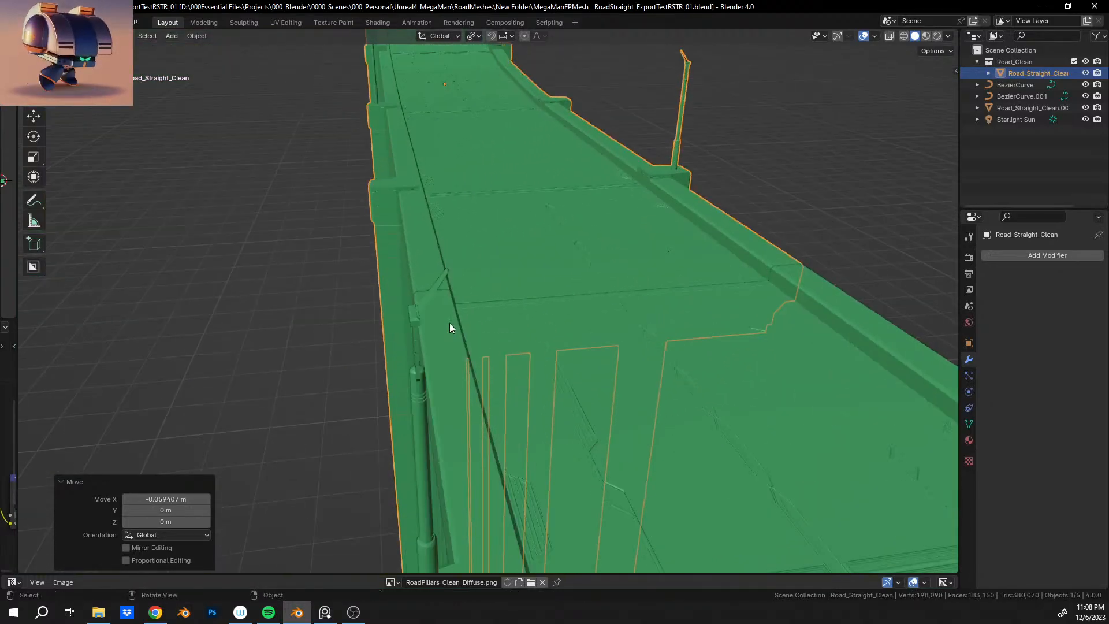
Save the Blender file with the two road pieces aligned end to end.
middle_click_drag(539, 325, 356, 315)
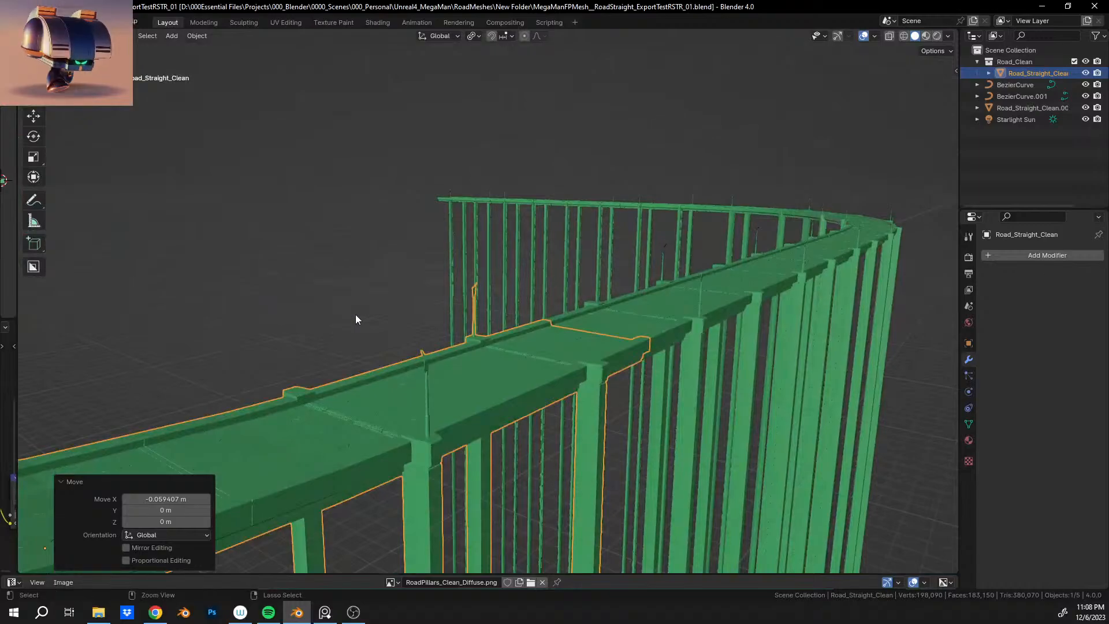
key("ctrl+s")
middle_click_drag(481, 325, 544, 283)
middle_click_drag(681, 348, 484, 355)
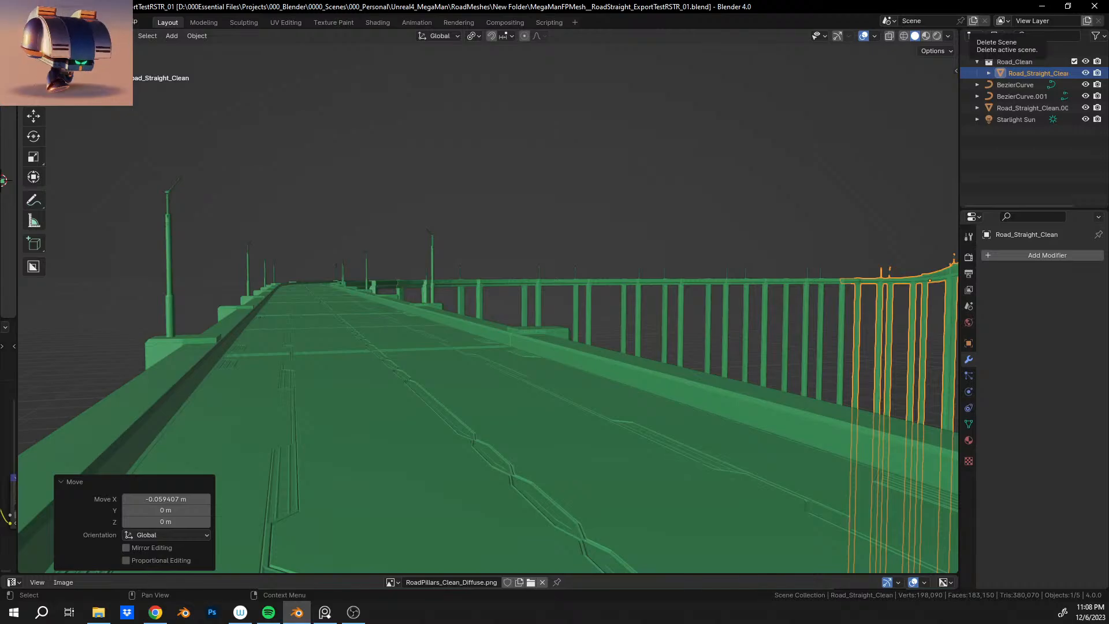
key("alt+Tab")
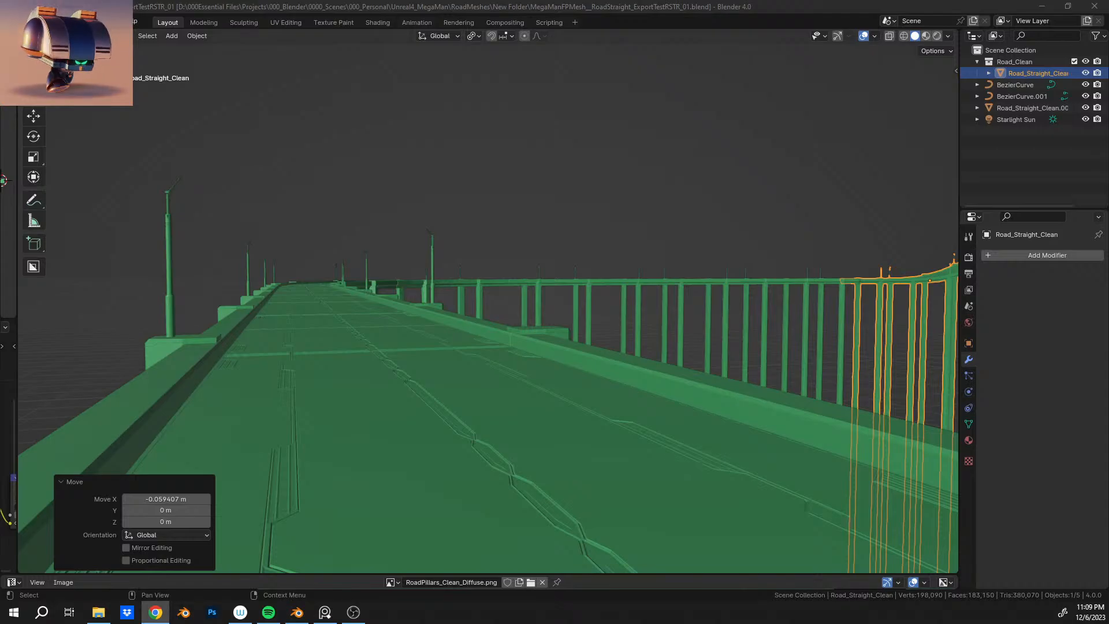
left_click(959, 70)
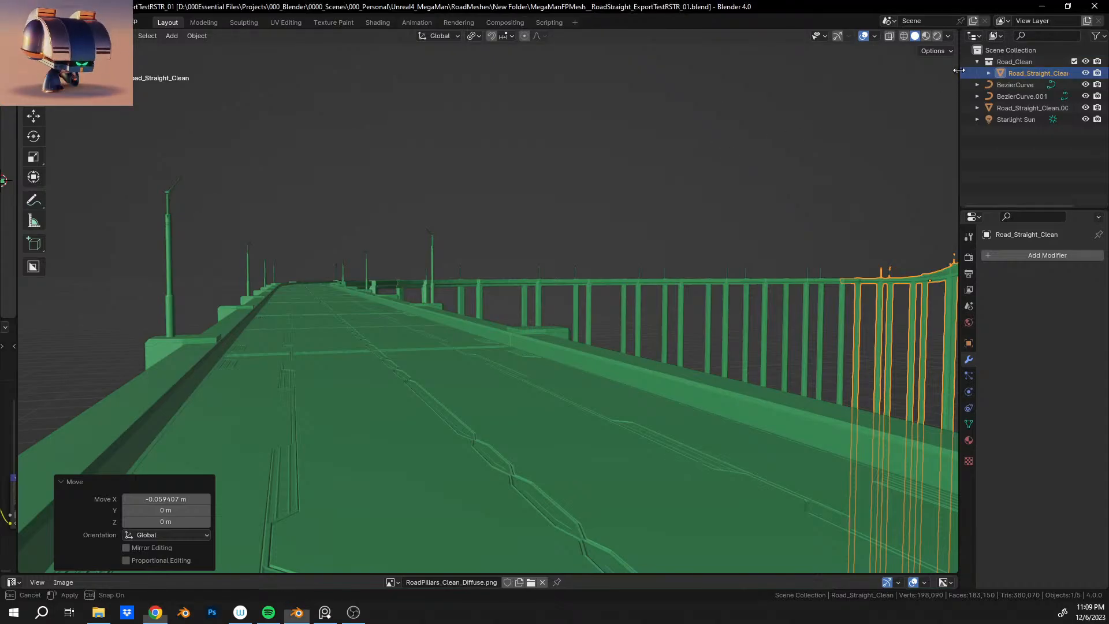
left_click(954, 70)
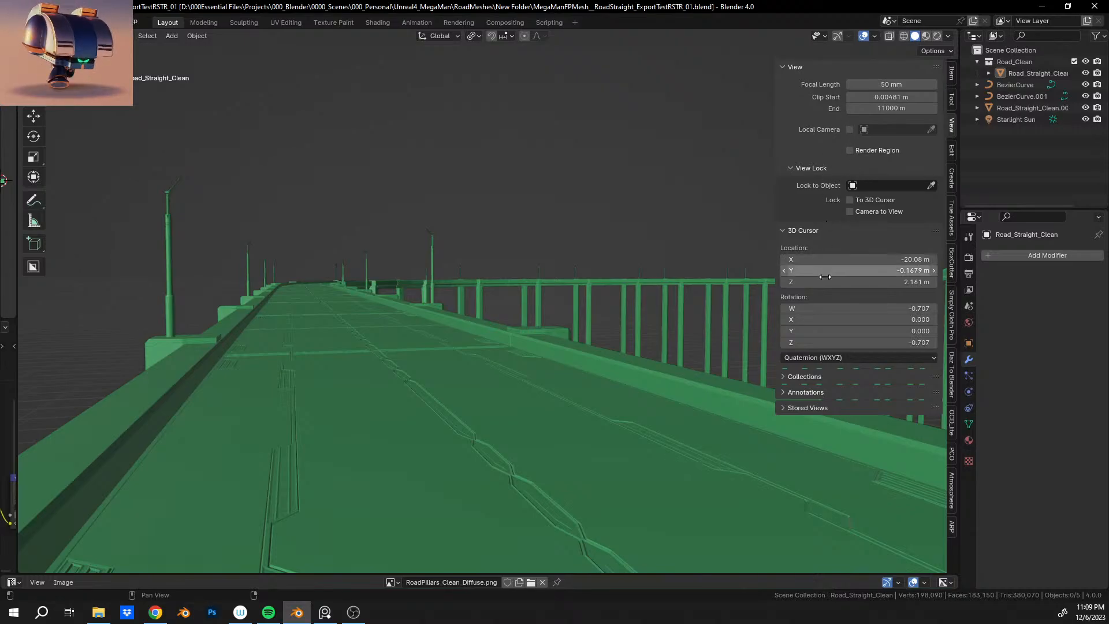
left_click(838, 395)
left_click(837, 396)
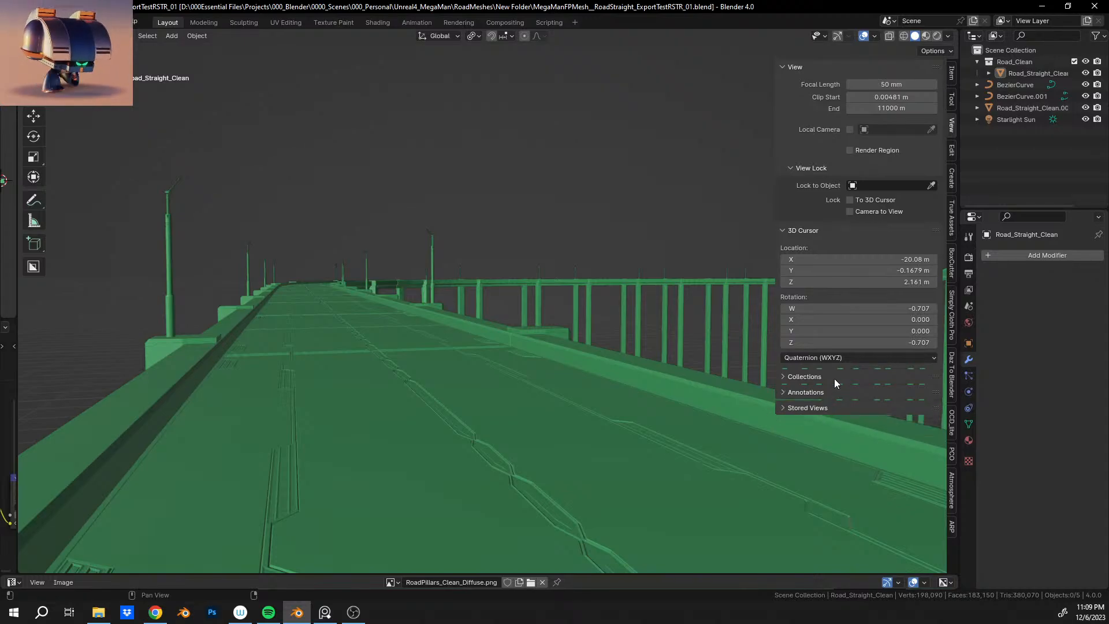
left_click(835, 379)
left_click(834, 378)
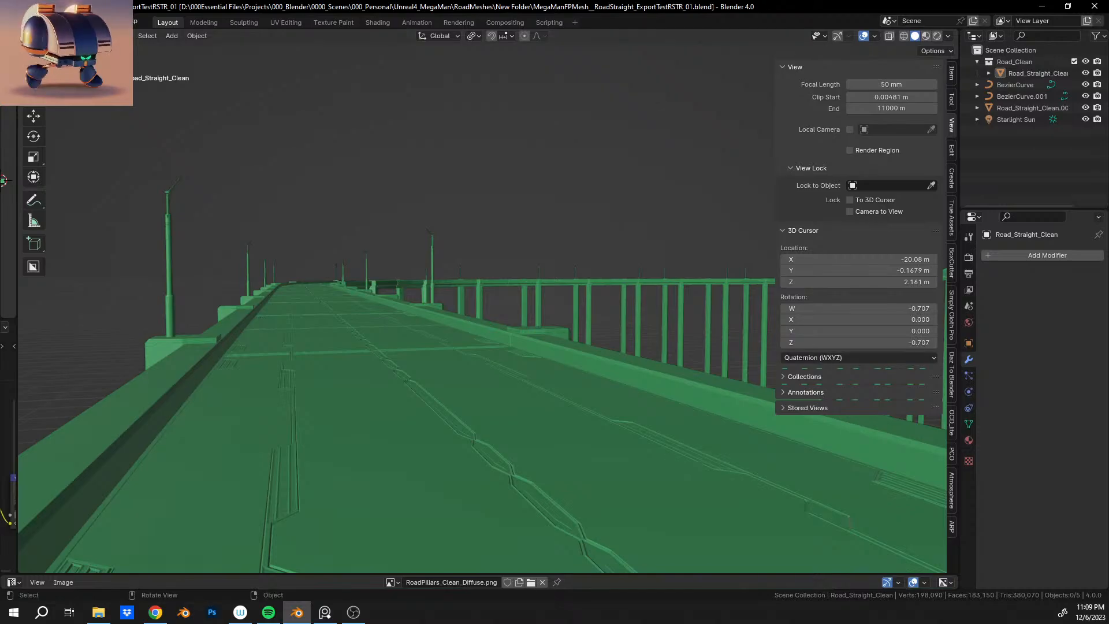
key("alt+Tab")
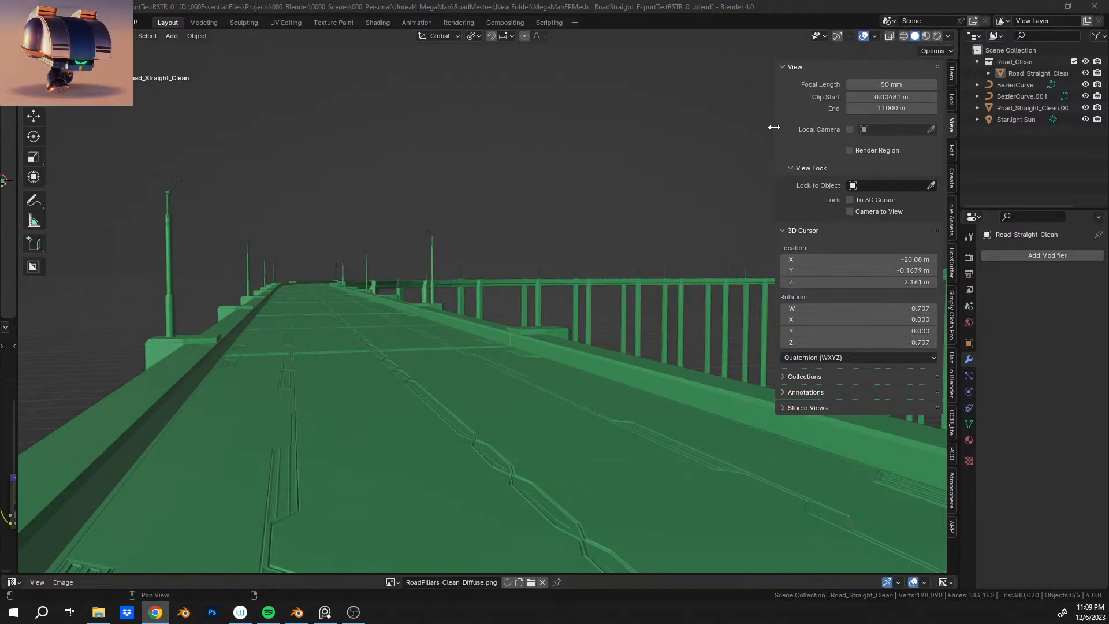
left_click_drag(774, 128, 797, 132)
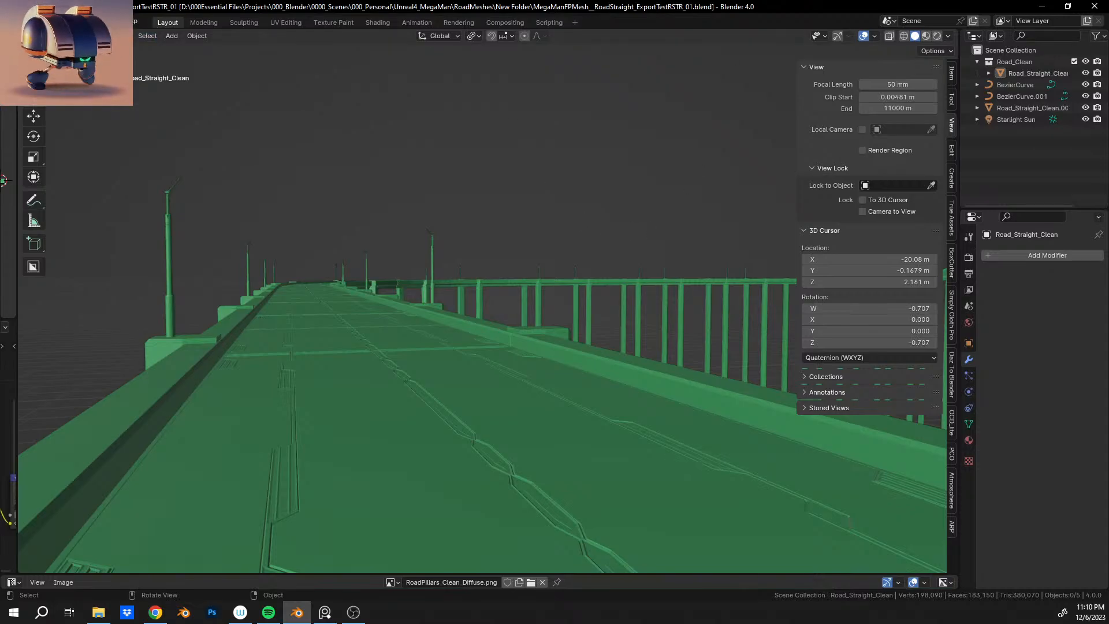
Look through the viewport, tool, render, output, view layer and scene settings for a first-person navigation mode.
left_click(29, 22)
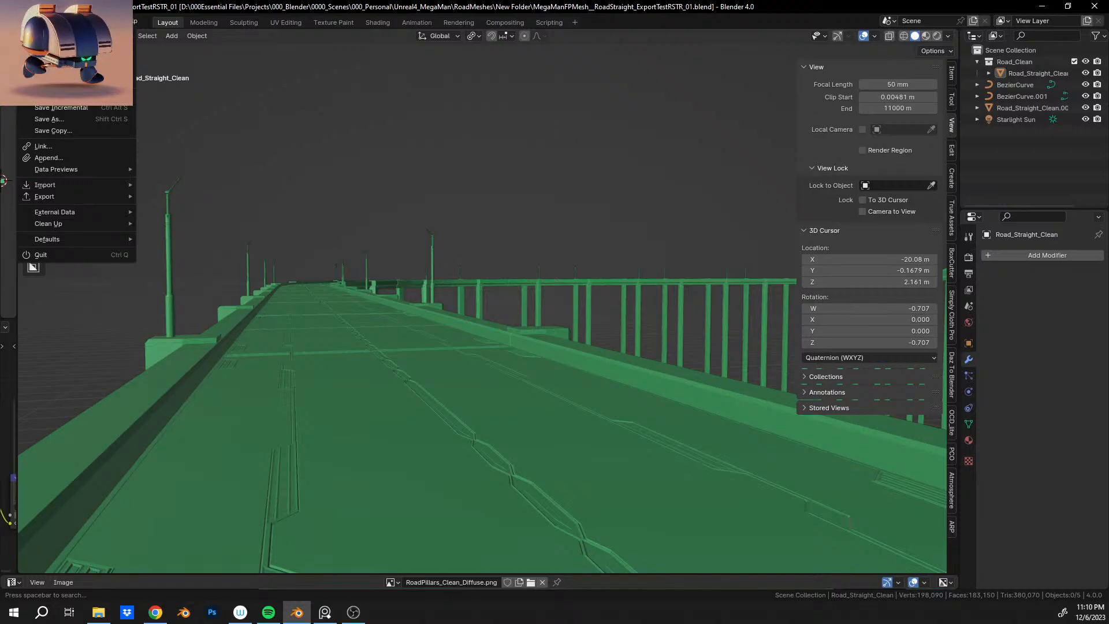
mouse_move(44, 22)
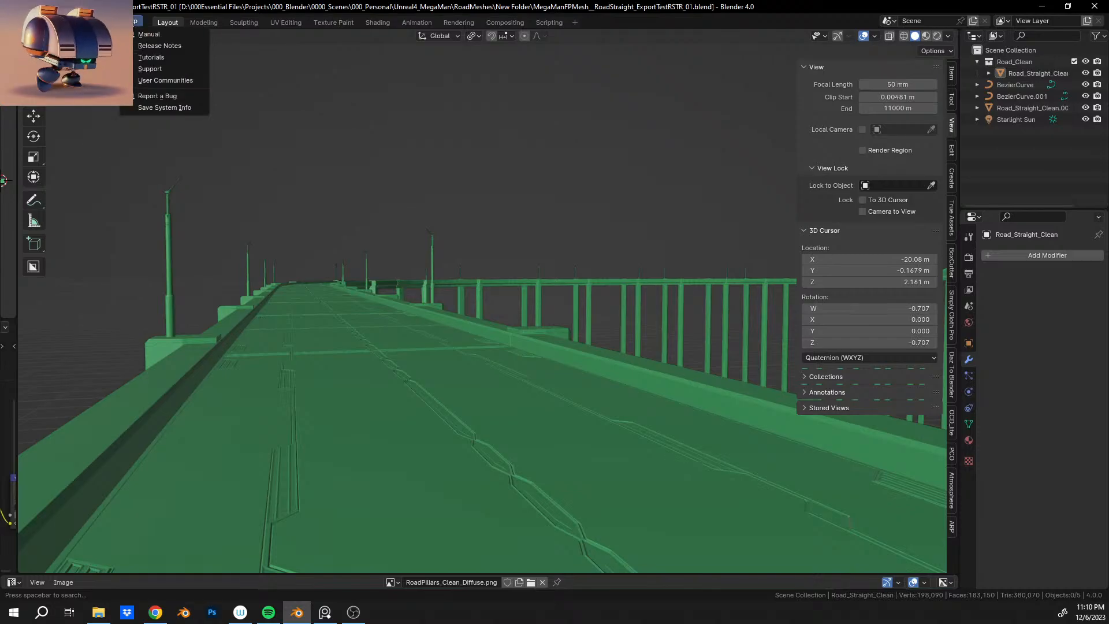
left_click(824, 72)
left_click(824, 71)
left_click(824, 72)
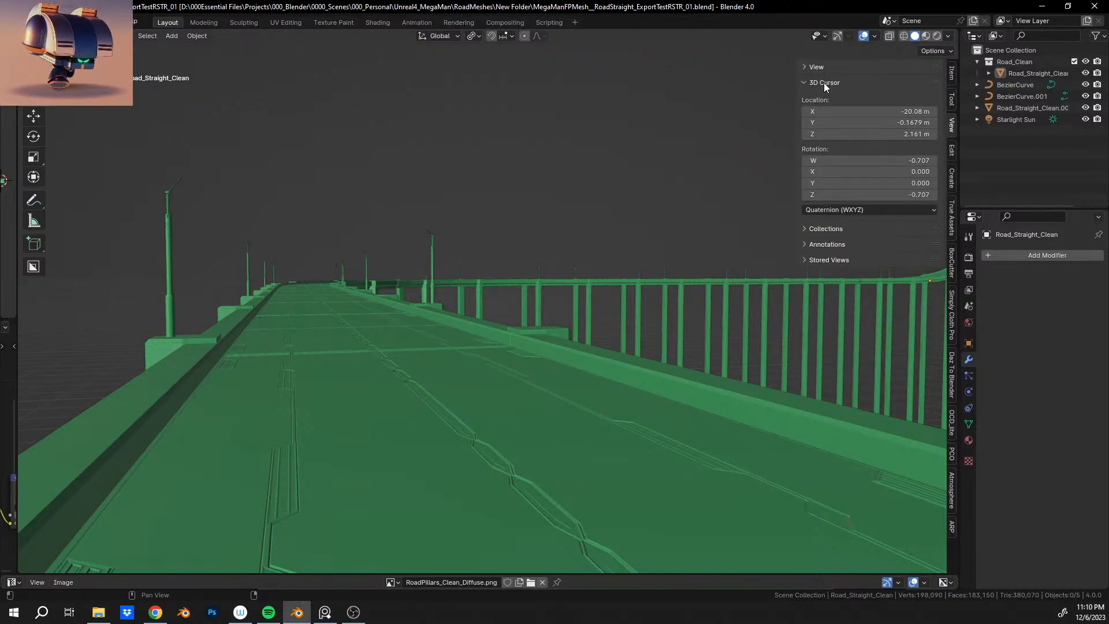
left_click(824, 82)
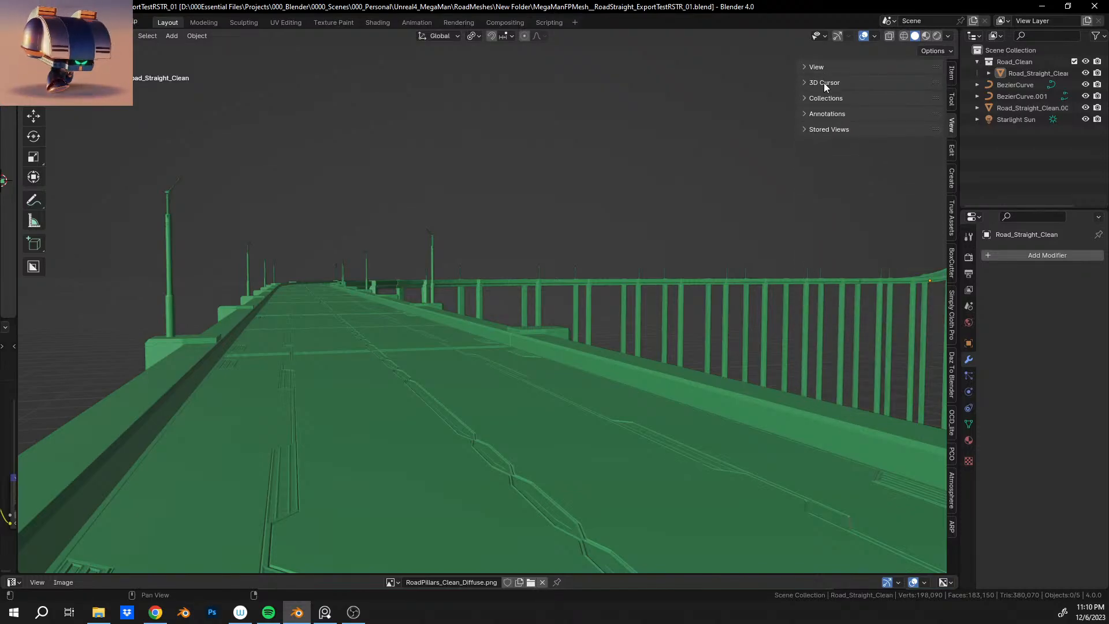
left_click(824, 72)
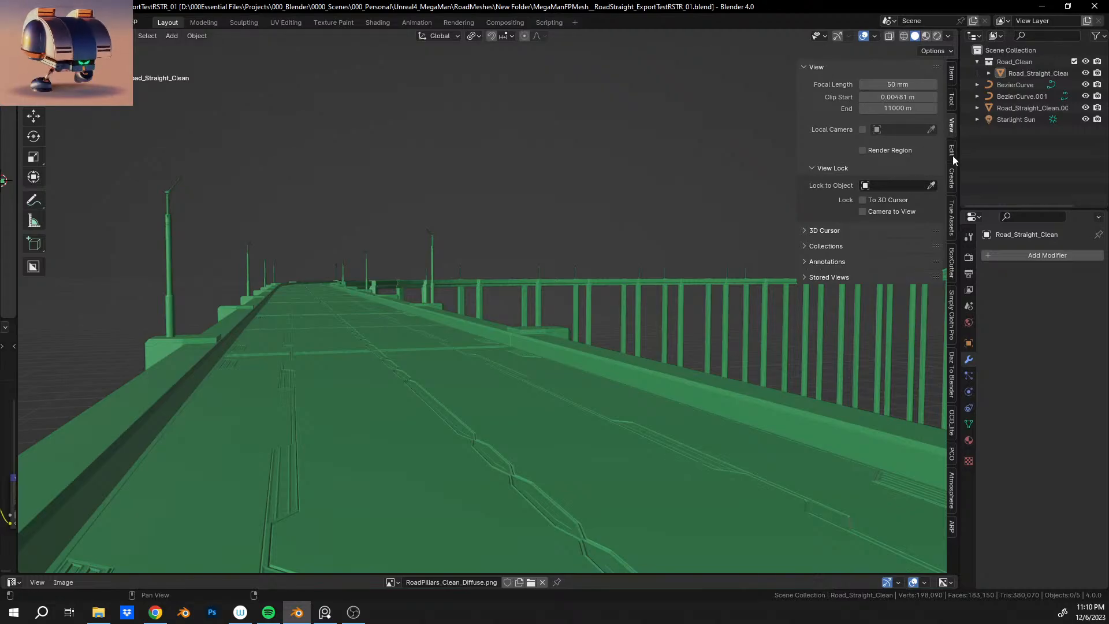
left_click(969, 237)
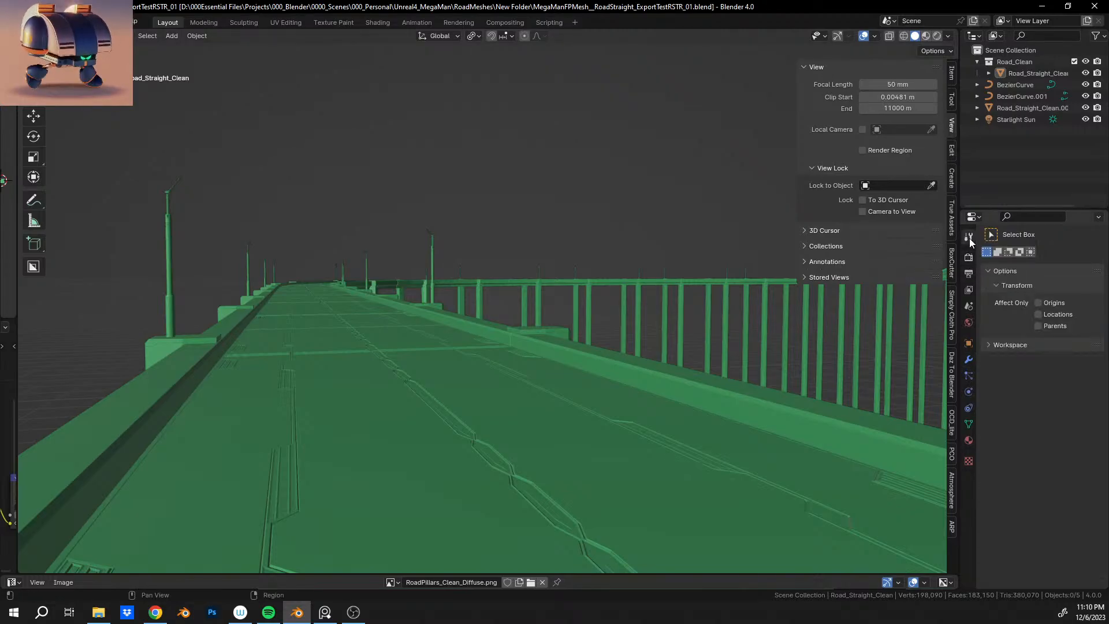
left_click(968, 257)
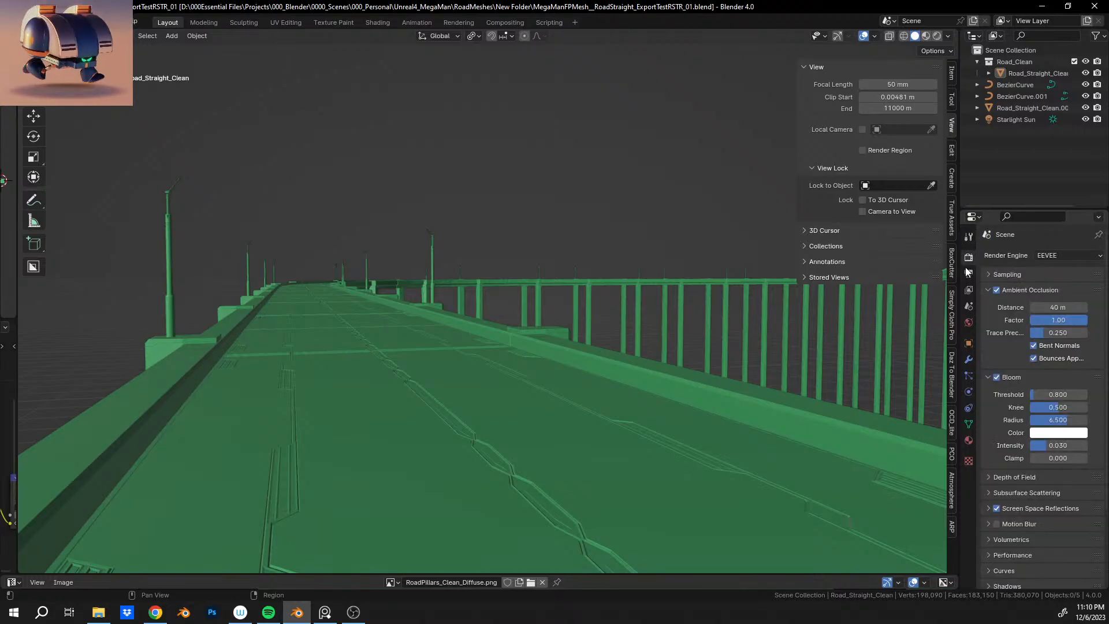
left_click(966, 274)
left_click(970, 296)
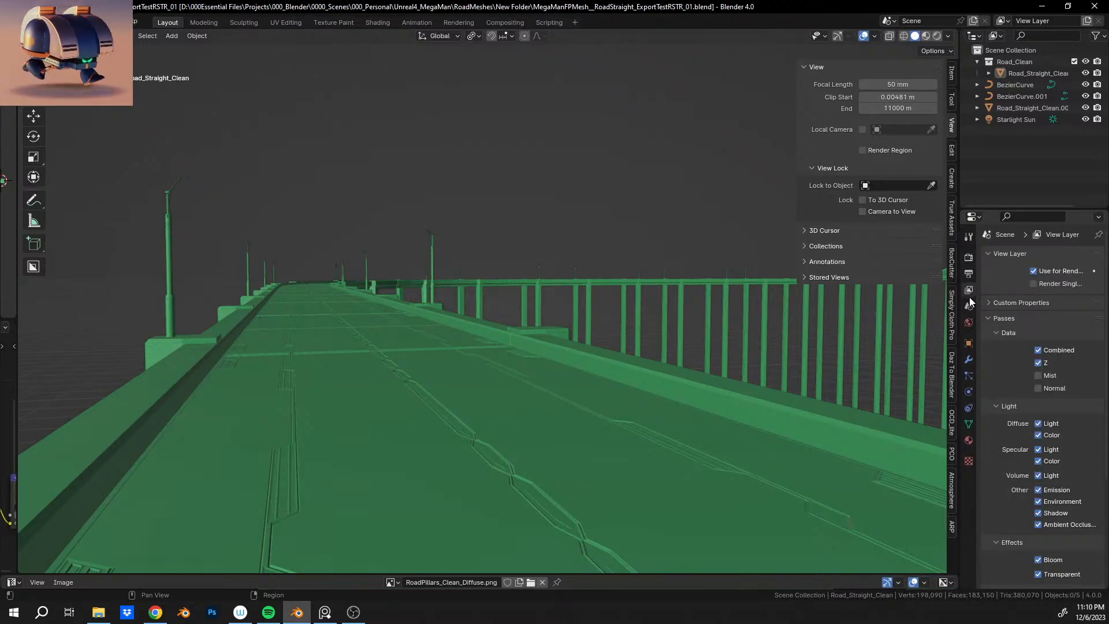
scroll(1007, 331, "down", 5)
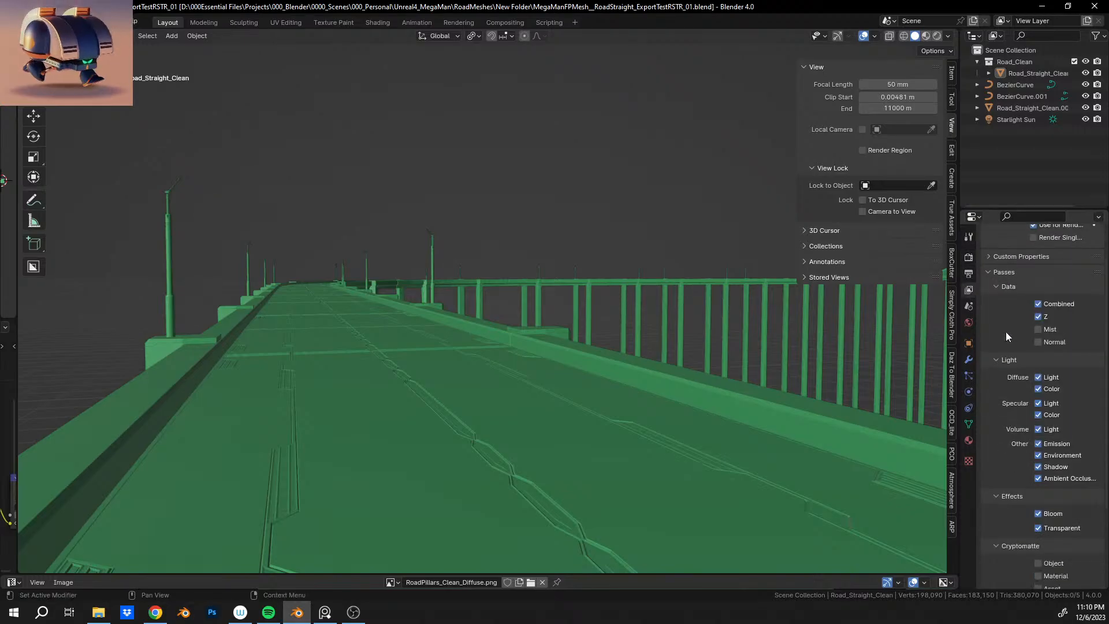
left_click(969, 306)
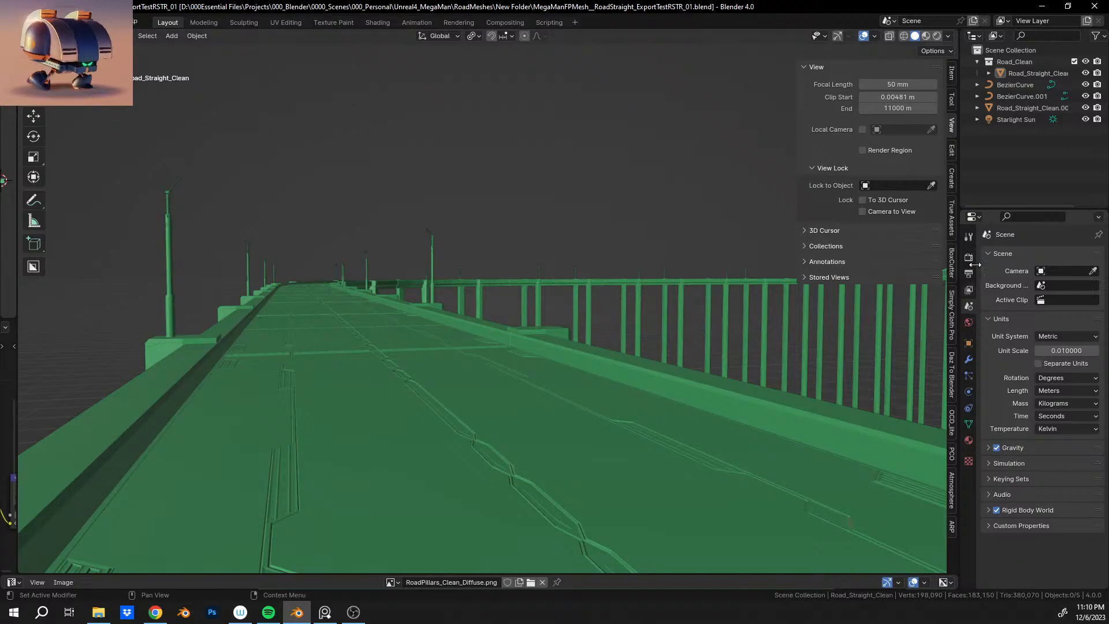
key("alt+Tab")
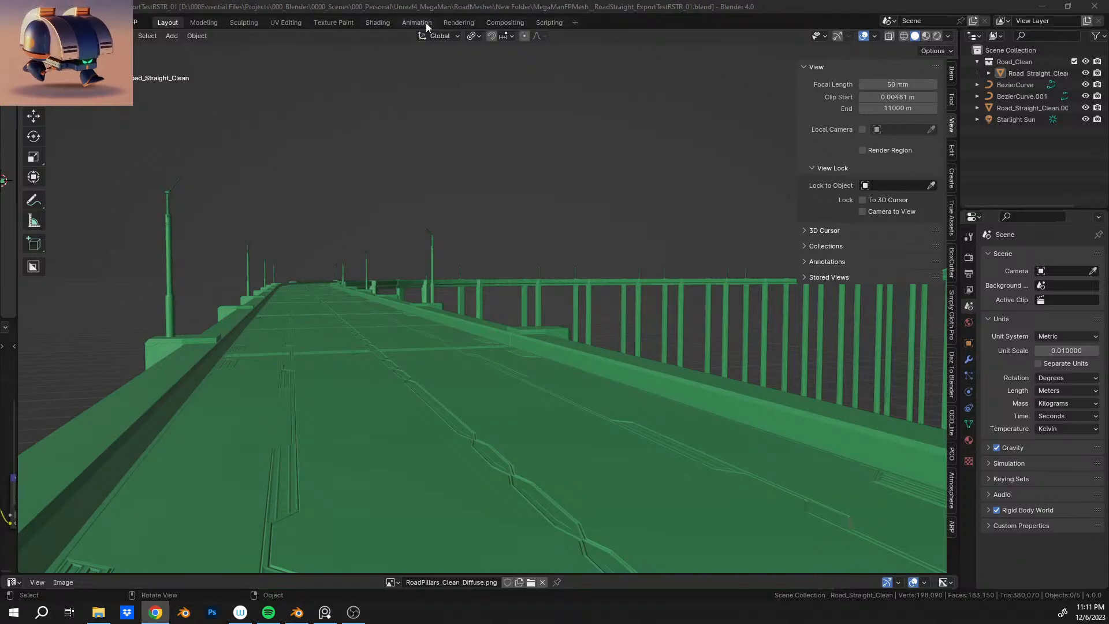
left_click(575, 21)
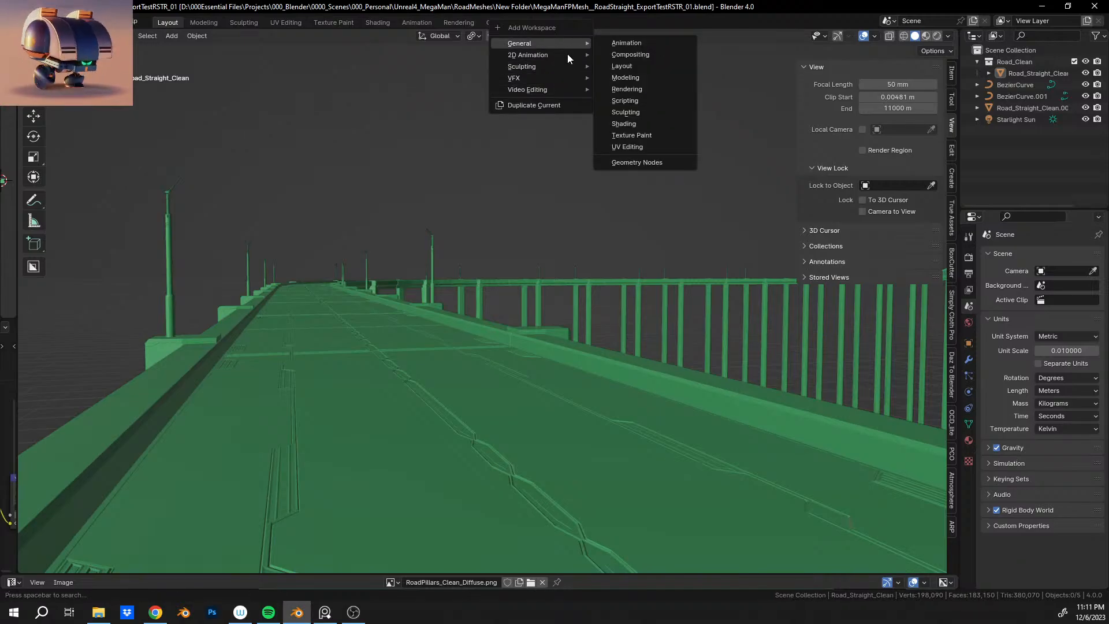
left_click(630, 77)
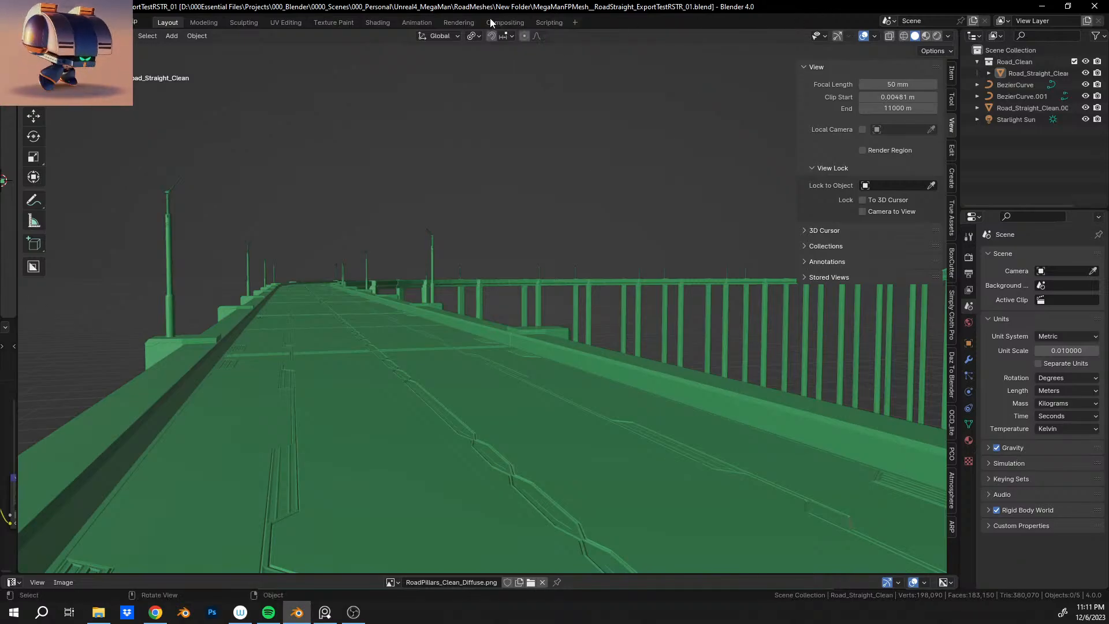
left_click(104, 22)
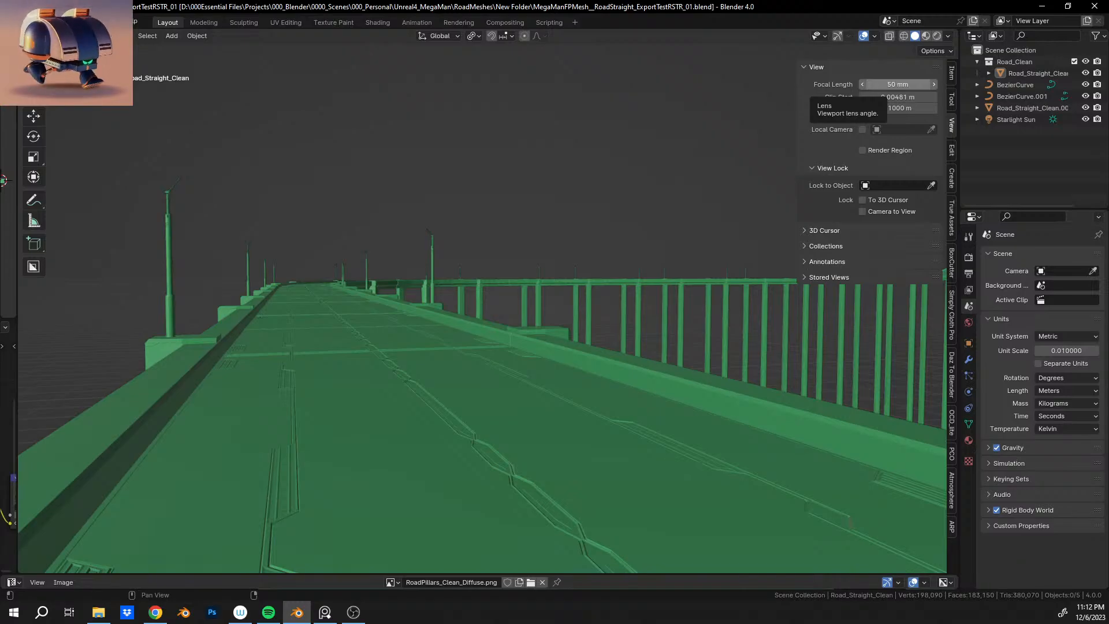
key("alt+Tab")
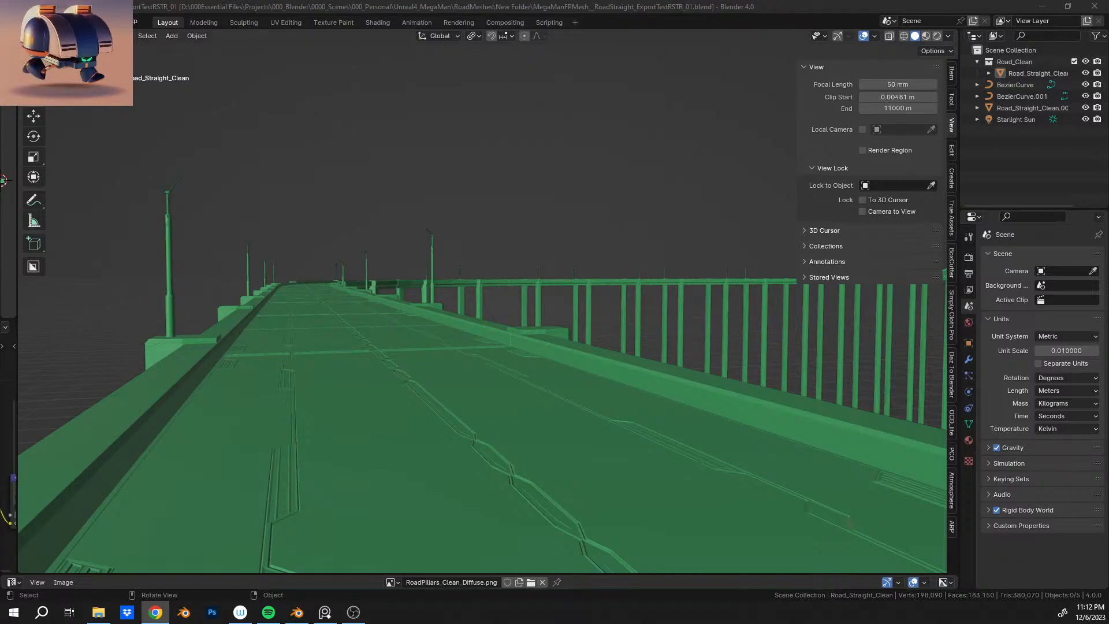
Inspect the road surface and lamp posts from road level with Walk Navigation, and leave the walk mode.
left_click(122, 36)
mouse_move(177, 192)
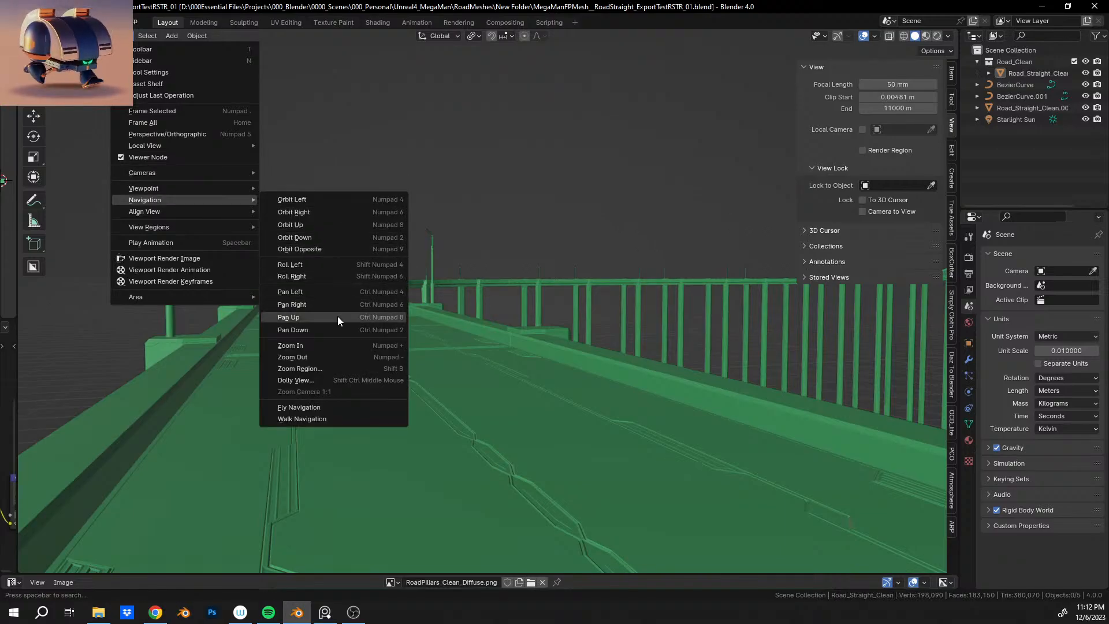
left_click(312, 418)
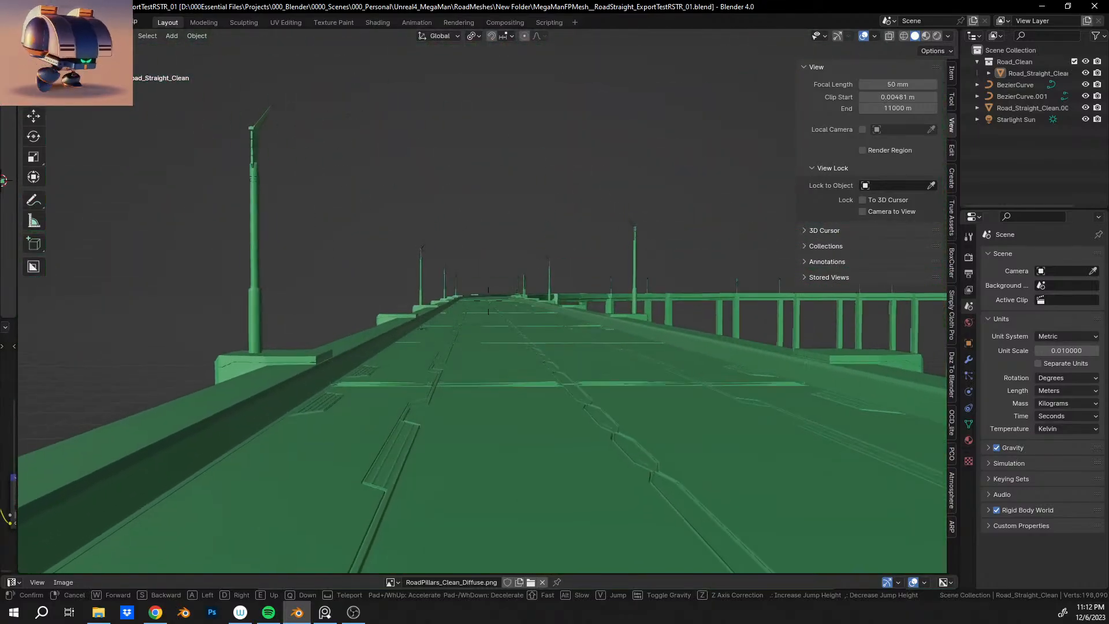
key("w")
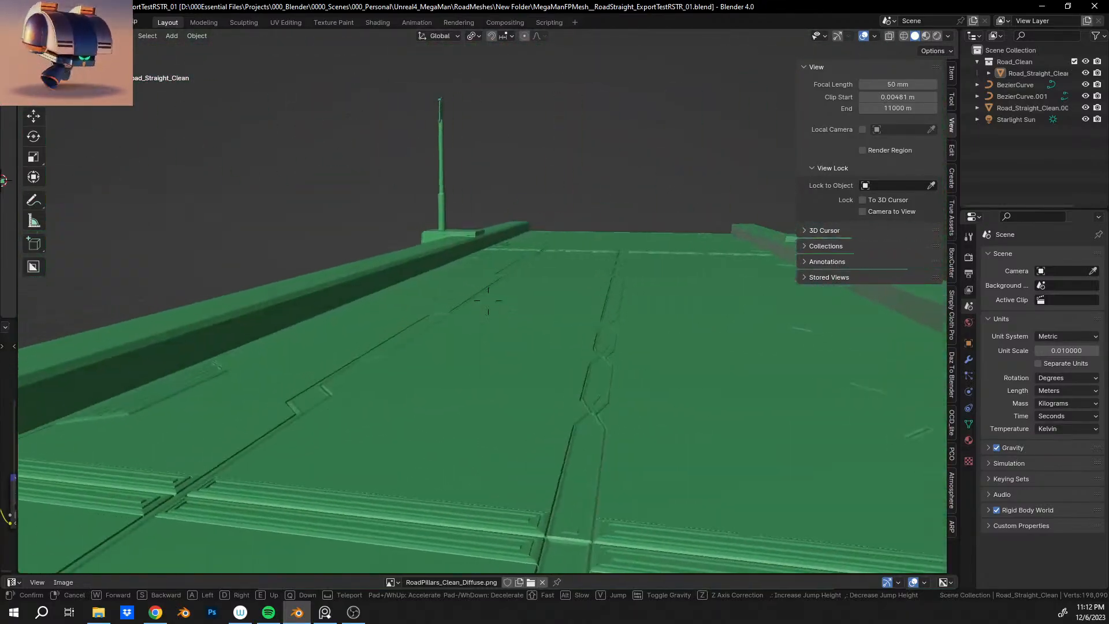
key("w")
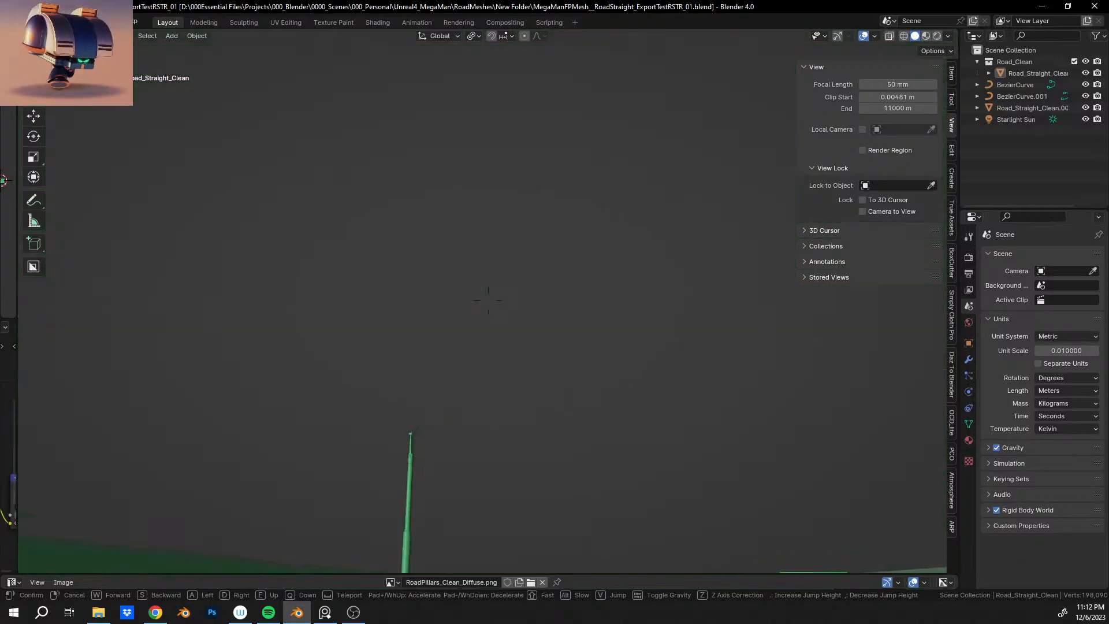
key("w")
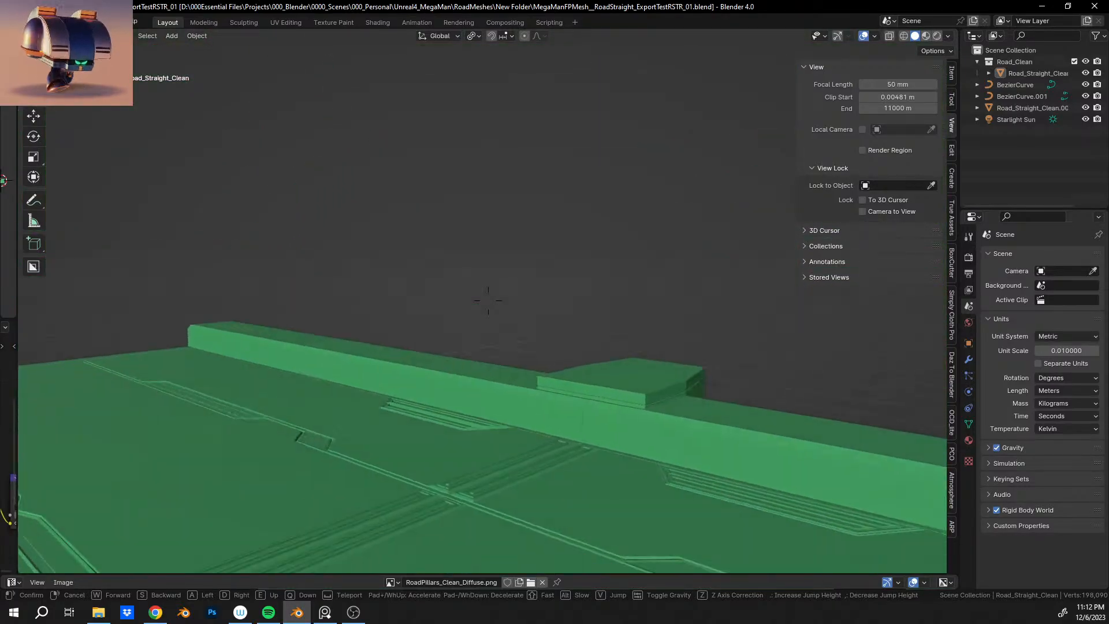
key("w")
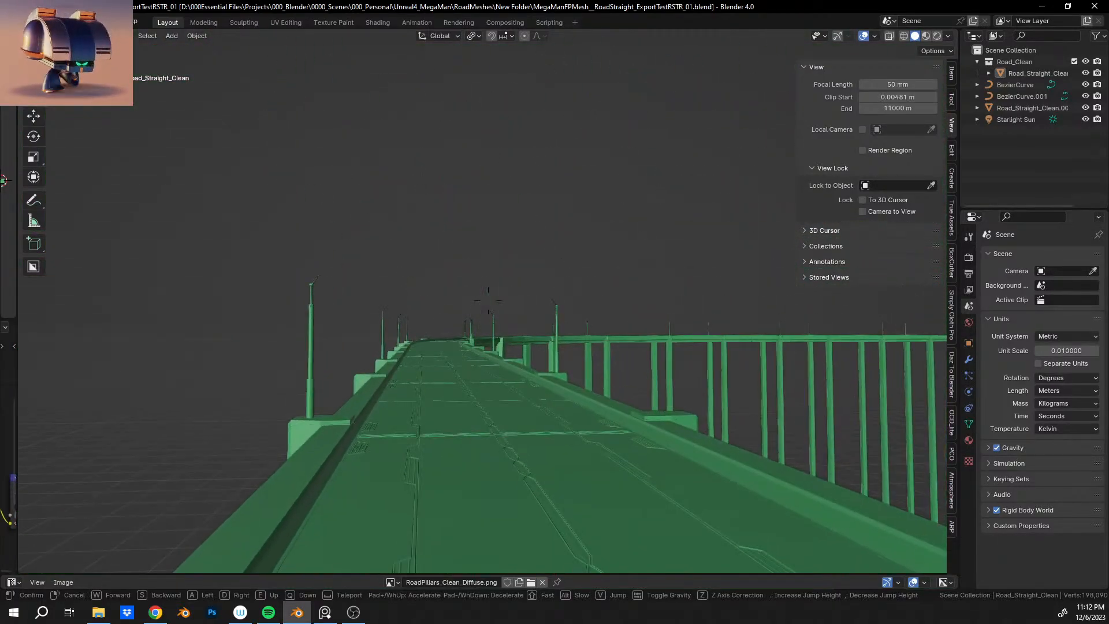
key("w")
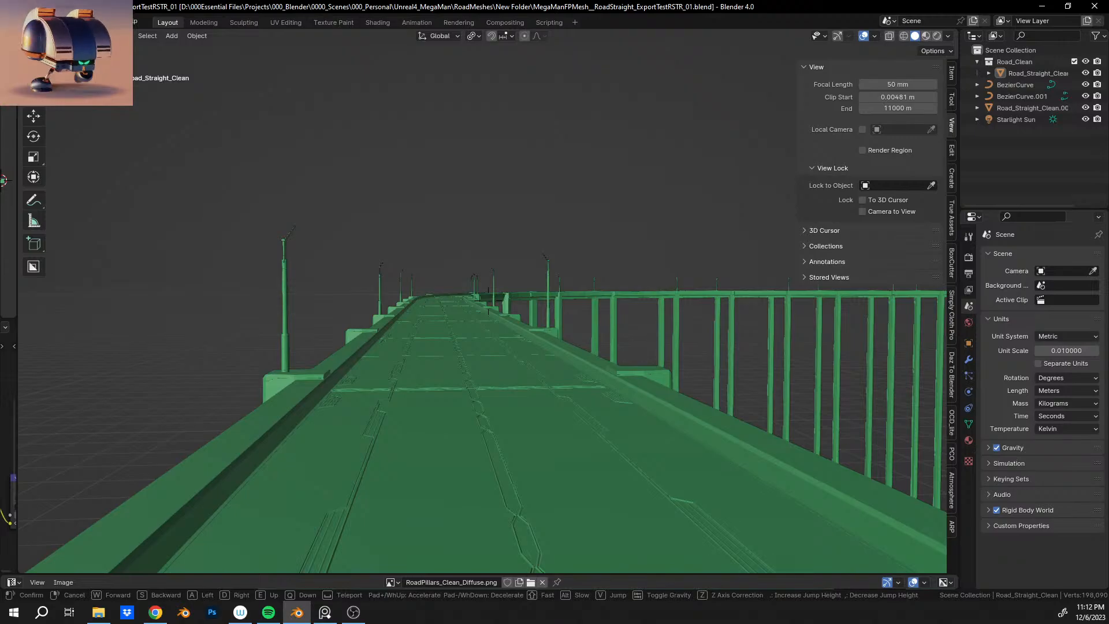
left_click(272, 373)
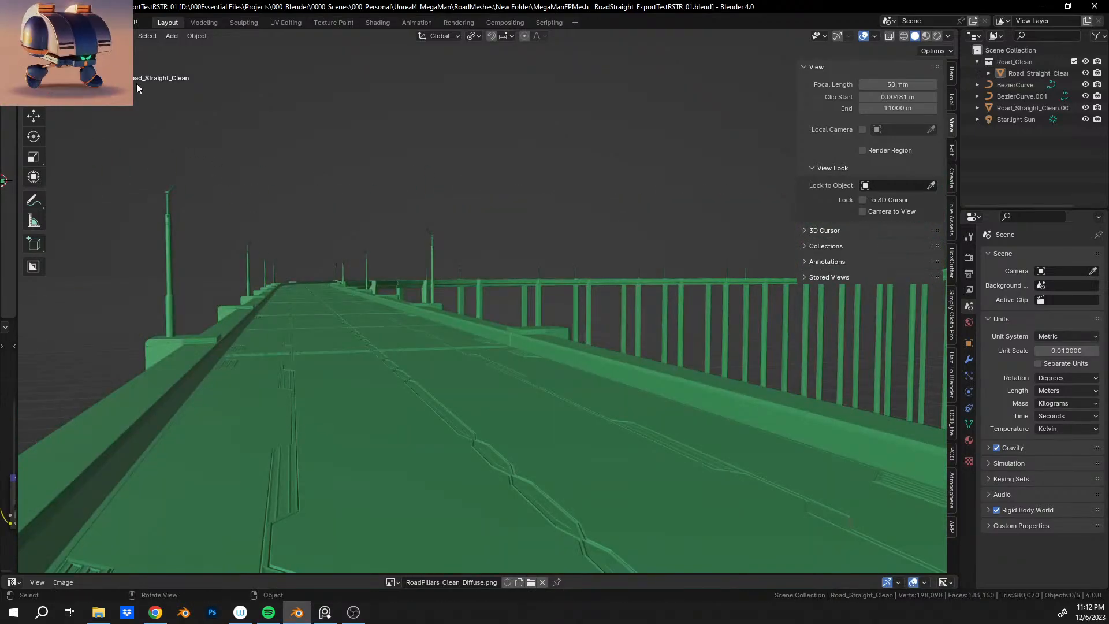
left_click(122, 36)
mouse_move(187, 200)
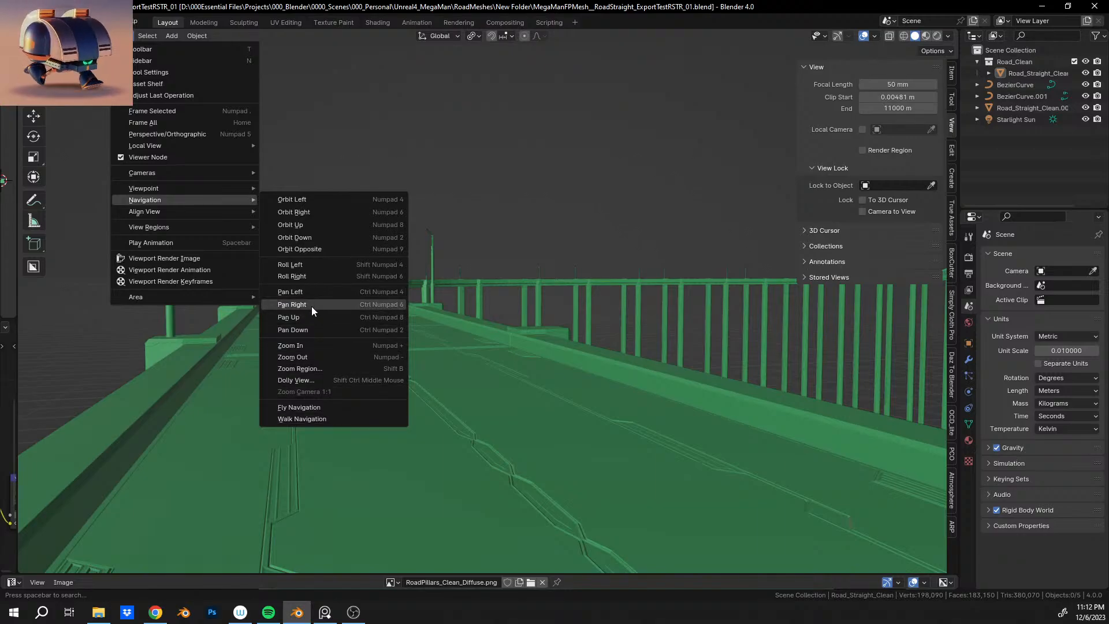
mouse_move(196, 229)
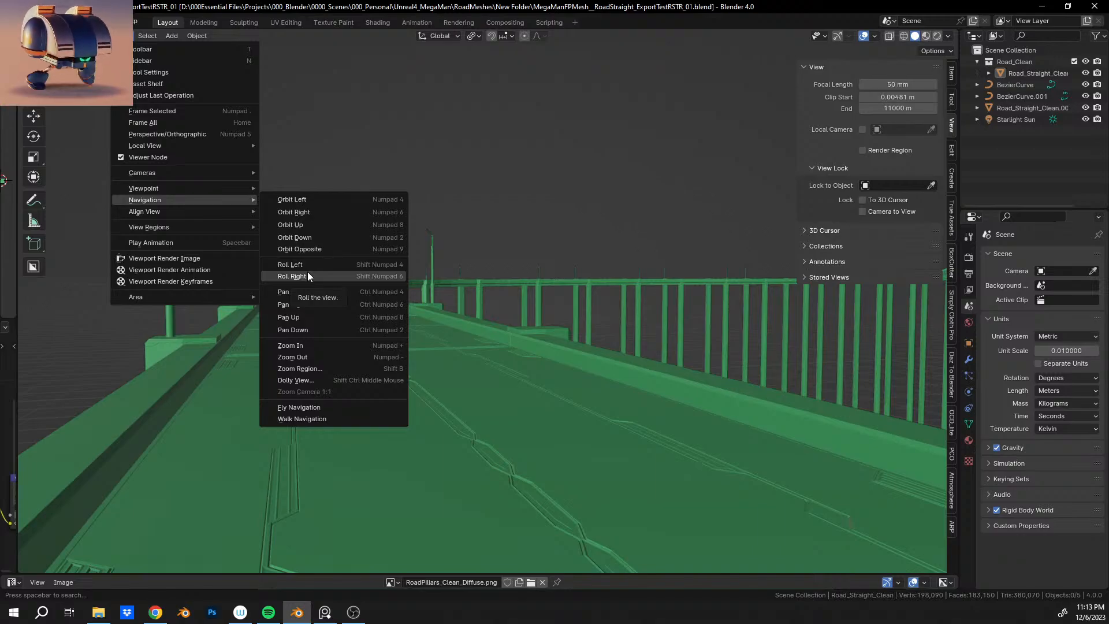
key("Escape")
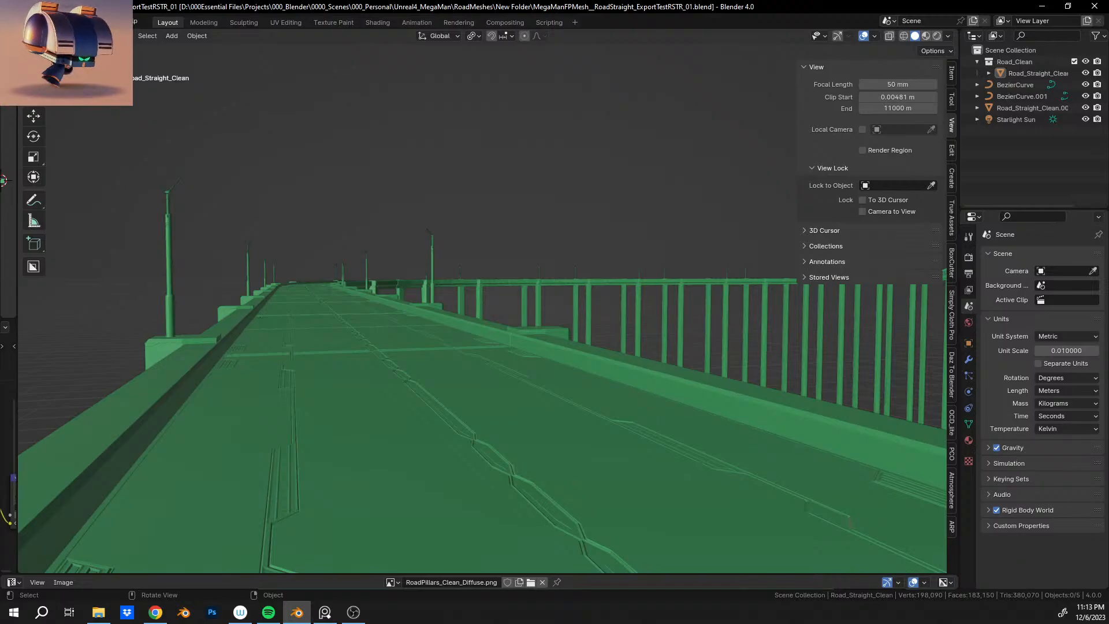
key("alt+Tab")
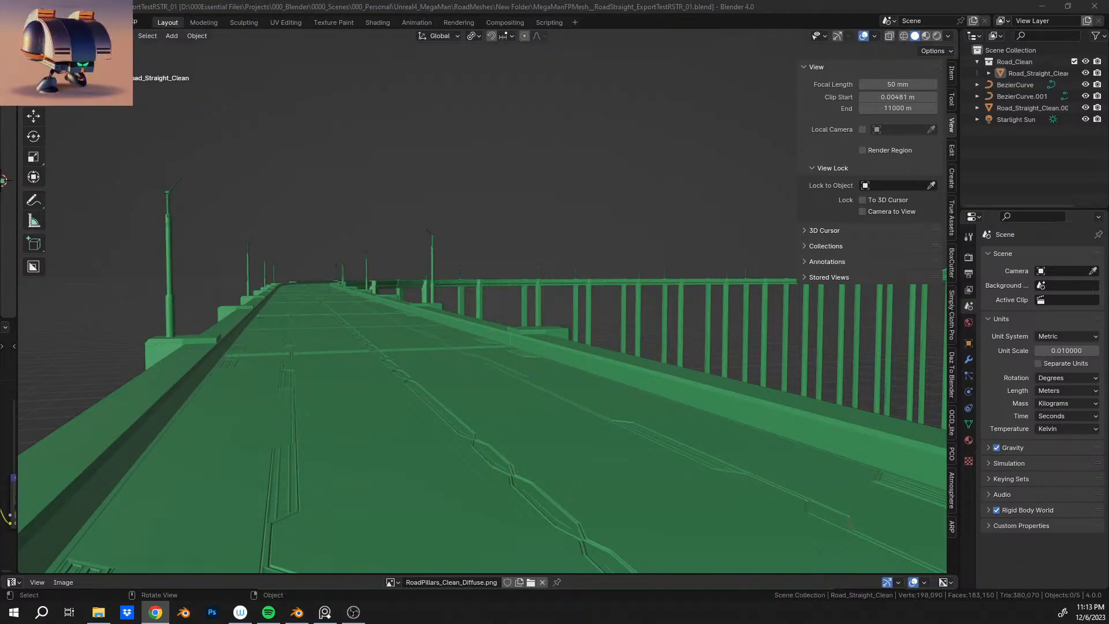
Inspect the road surface, side barriers and support pillars in solid shading with Walk Navigation, and leave the walk mode.
left_click(132, 35)
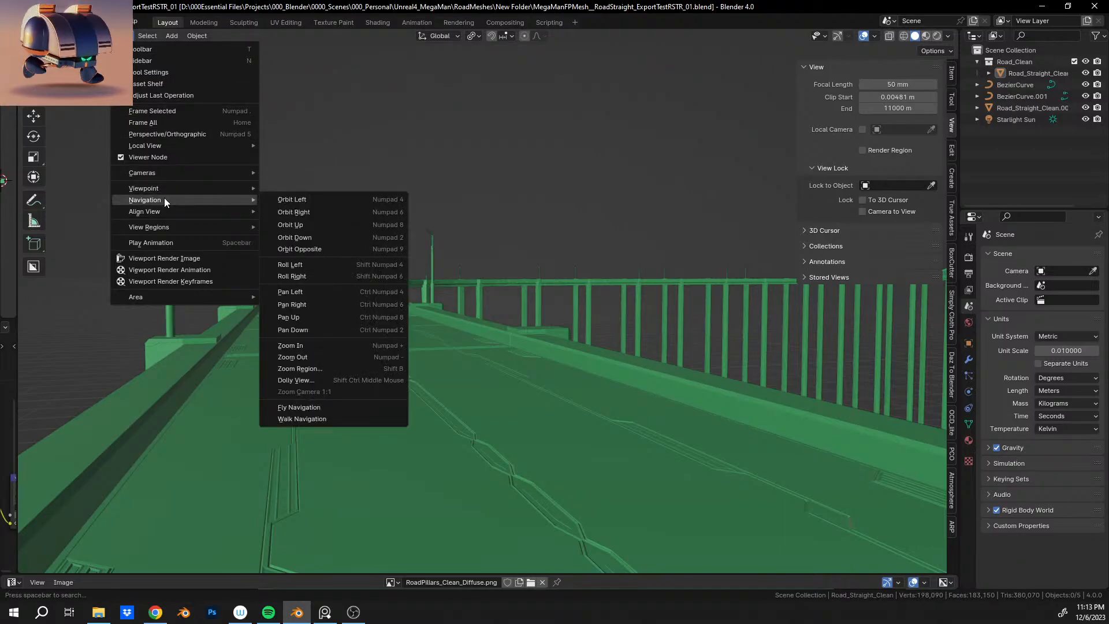
left_click(301, 419)
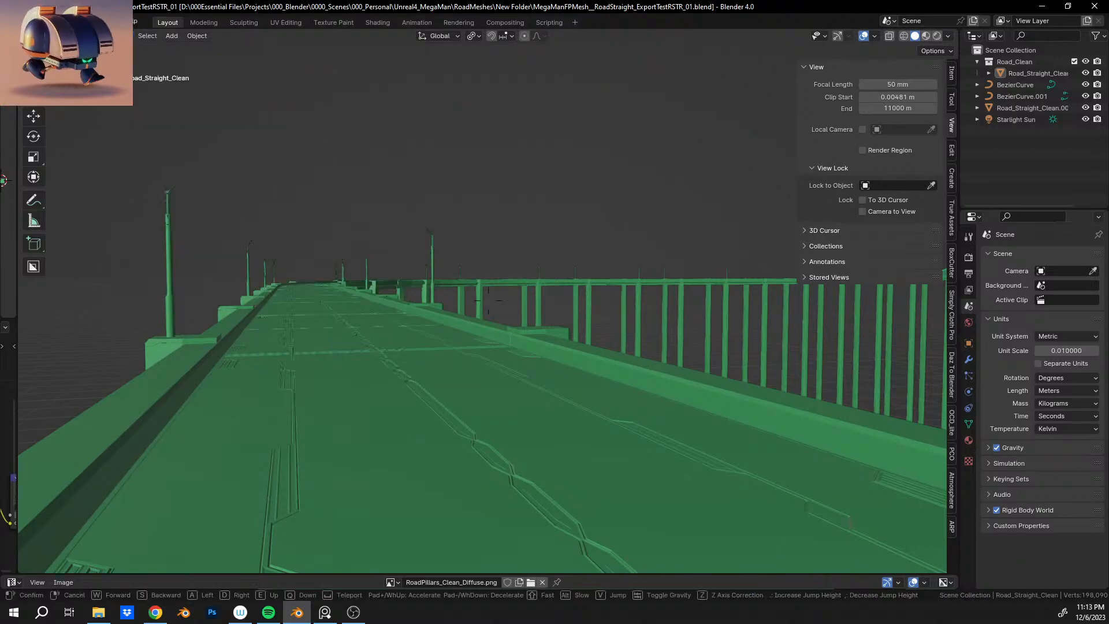
key("s")
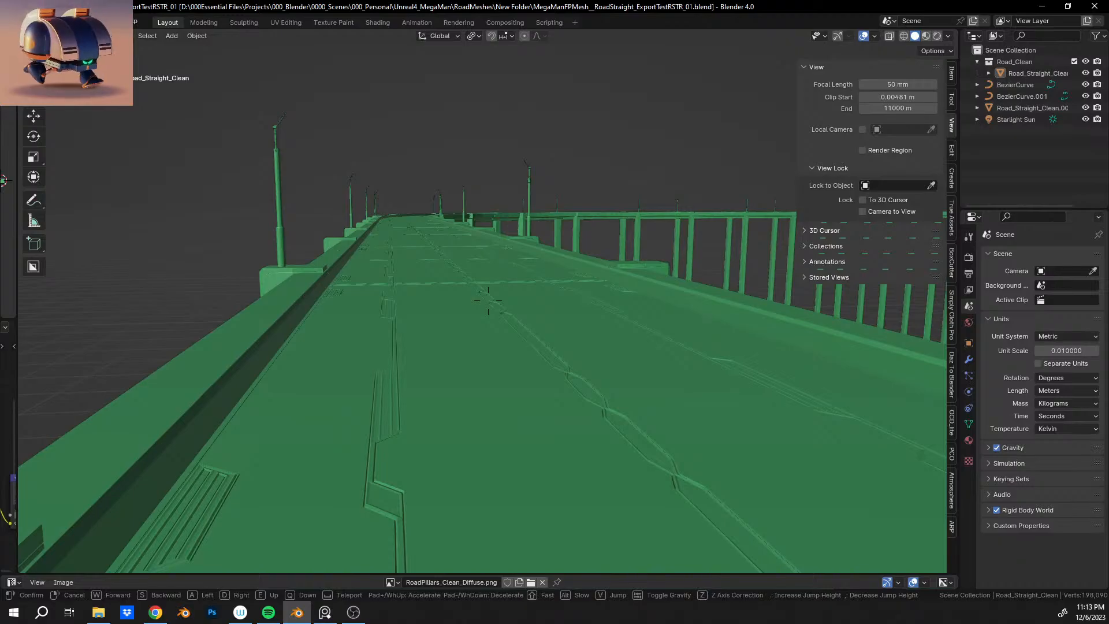
key("w")
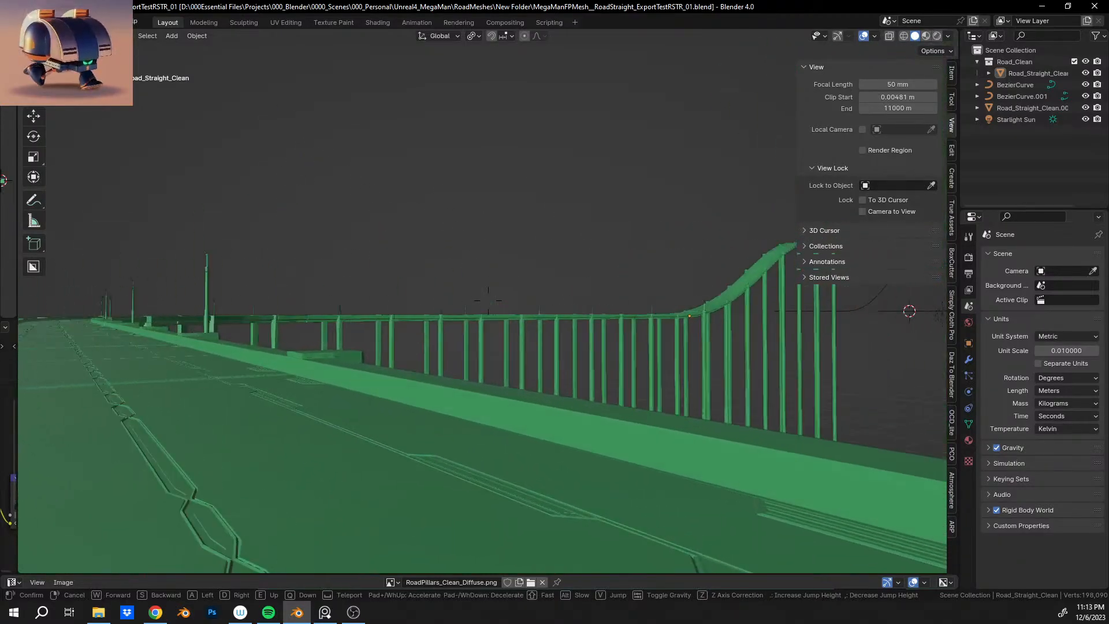
key("w")
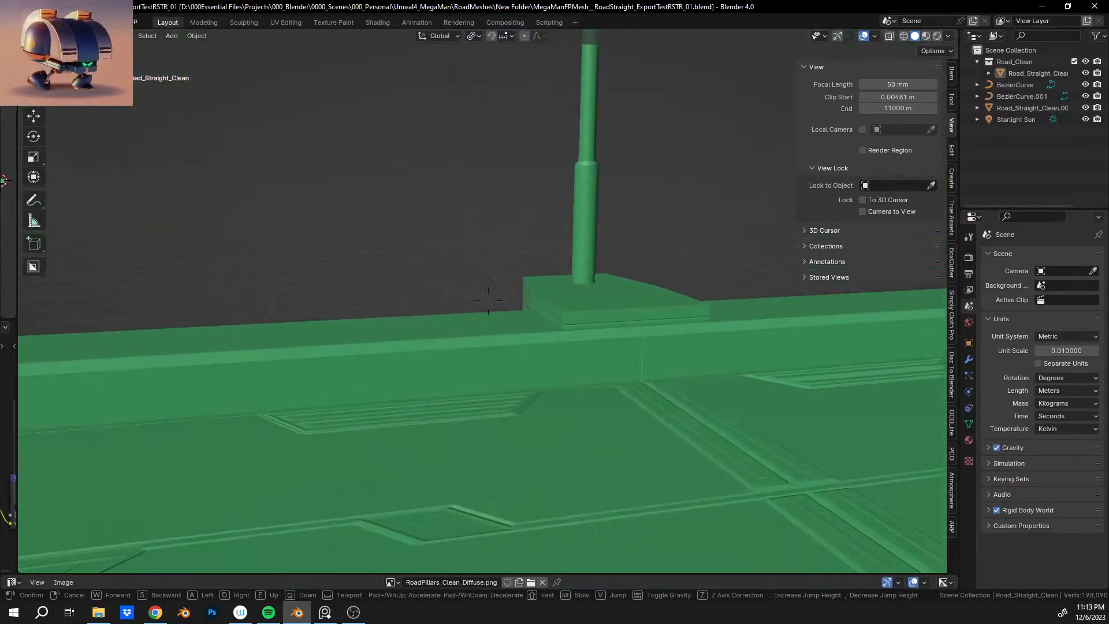
key("w")
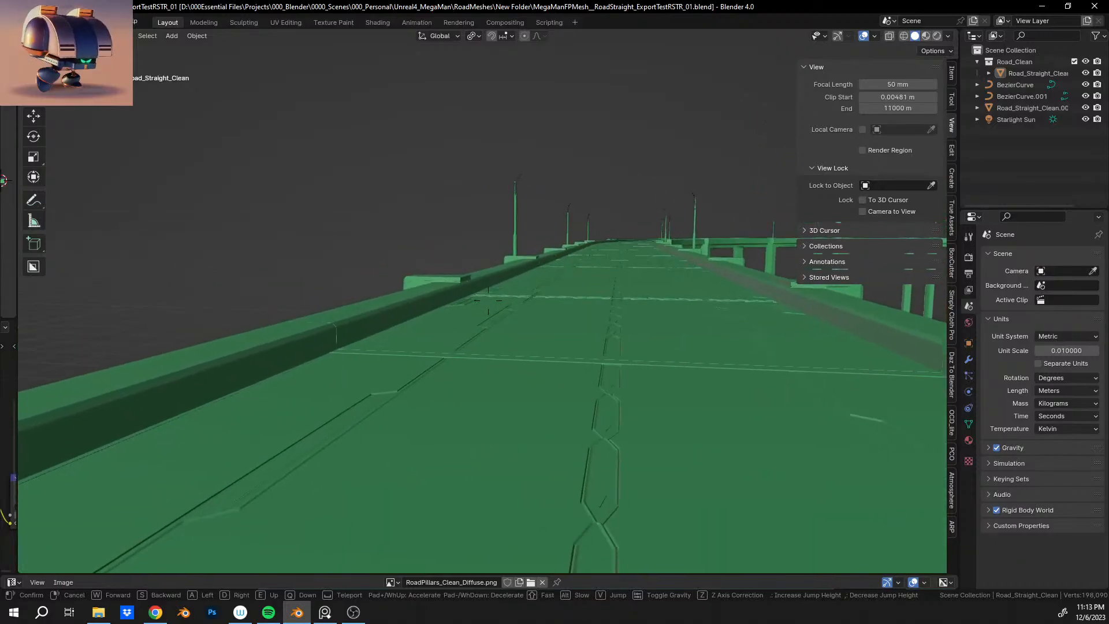
key("w")
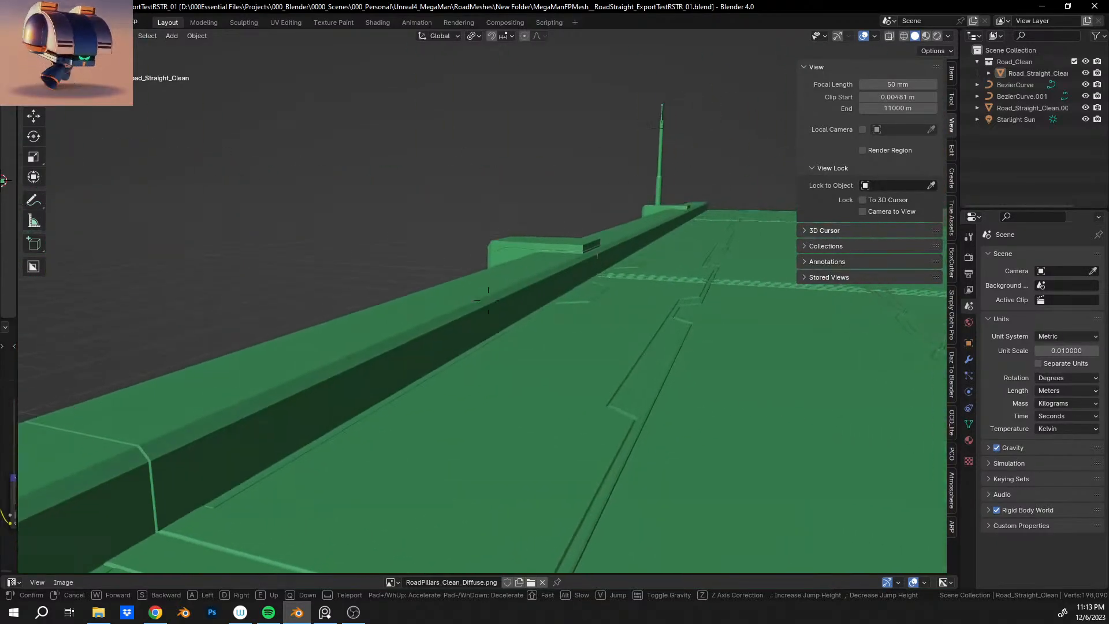
key("w")
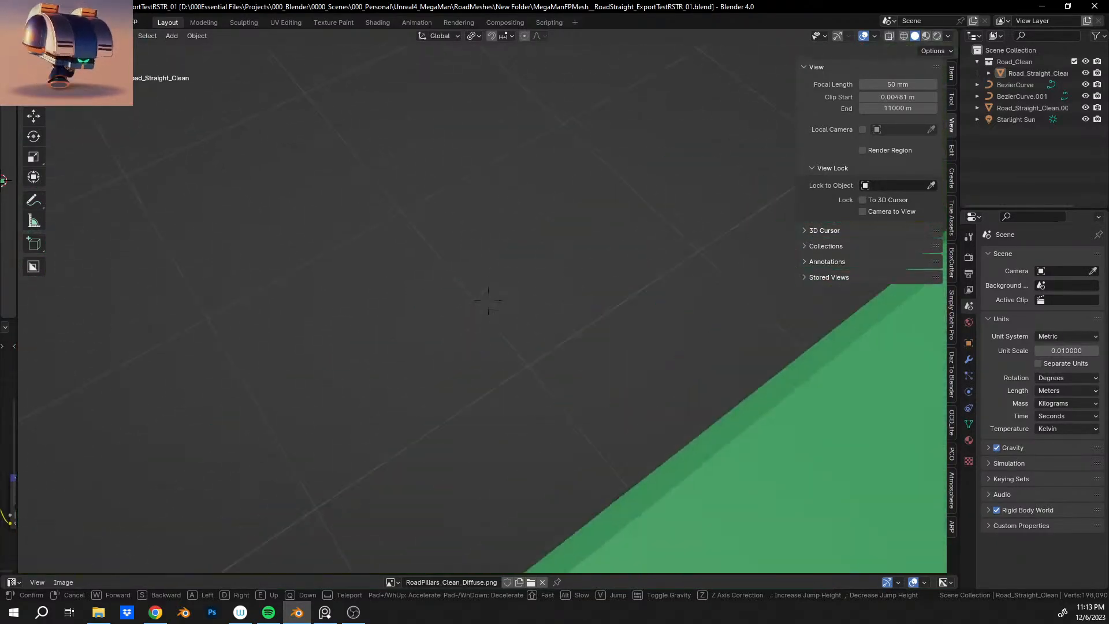
key("w")
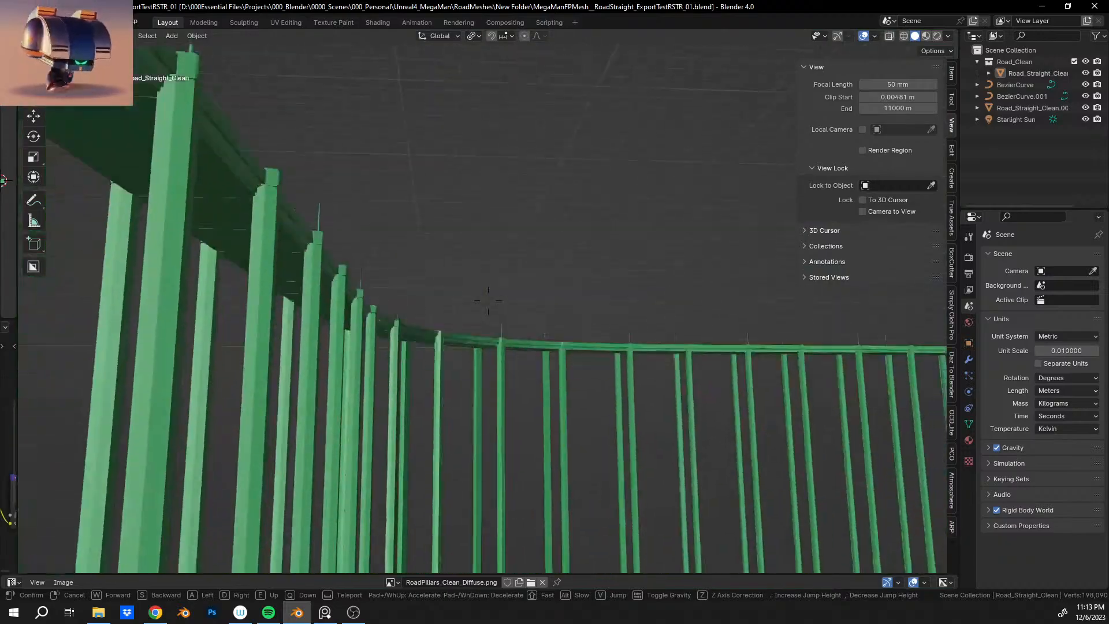
key("Escape")
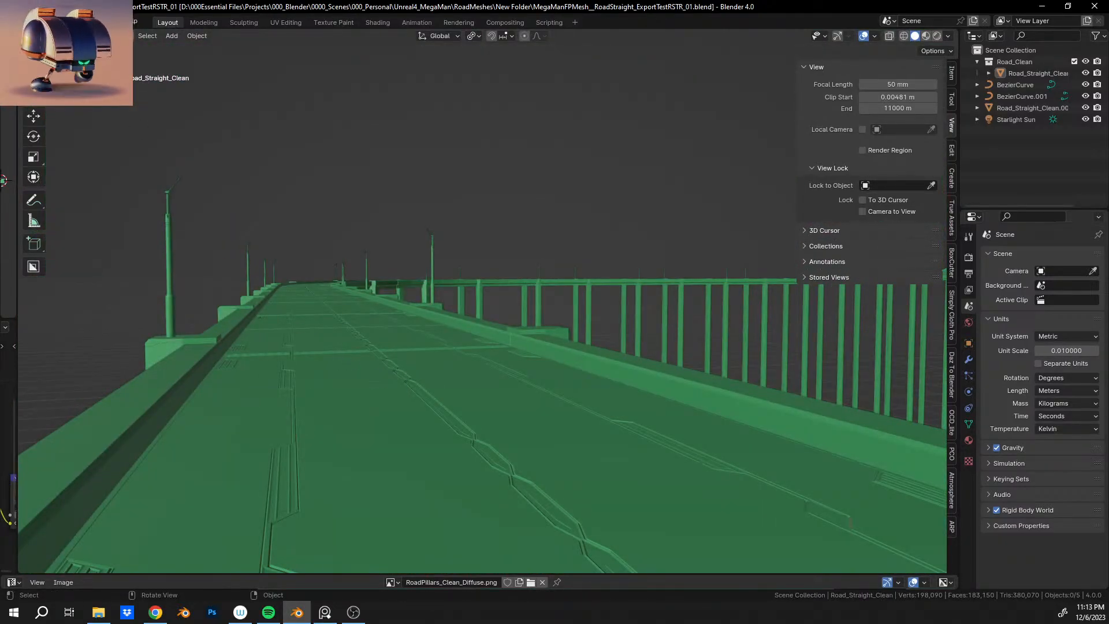
Restart Walk Navigation for a brief look along the road, leave it, and switch the viewport to rendered shading.
left_click(124, 35)
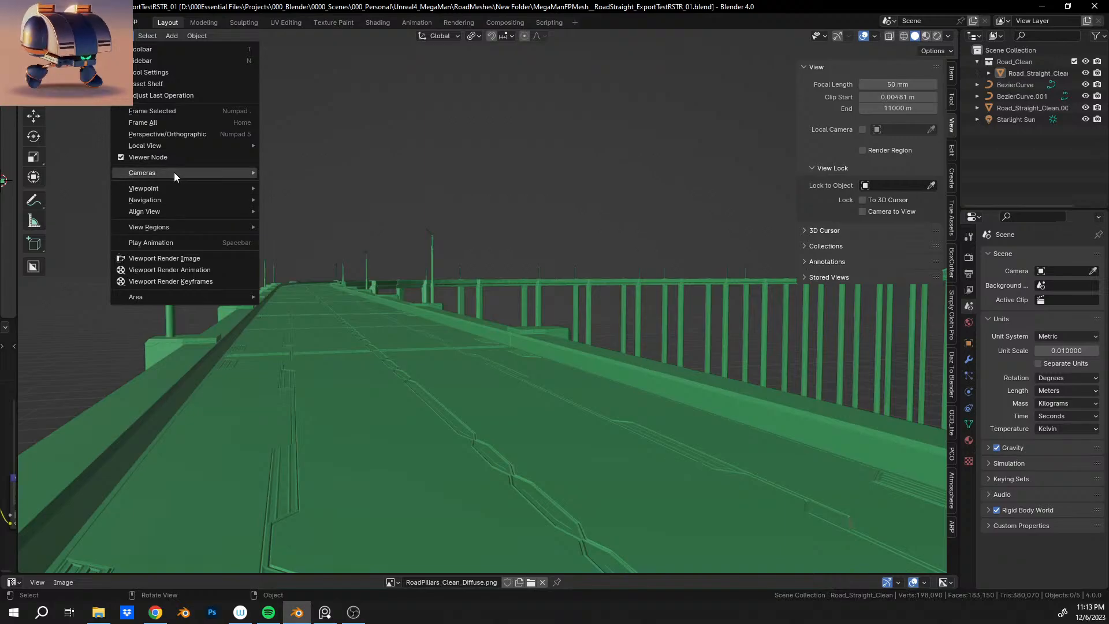
mouse_move(189, 199)
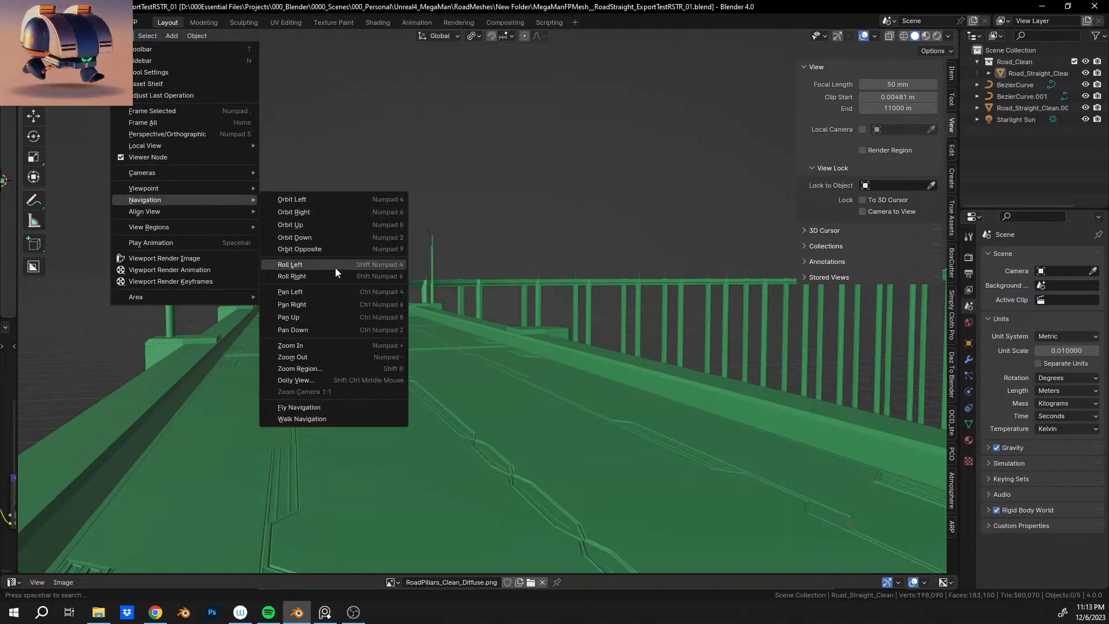
left_click(320, 420)
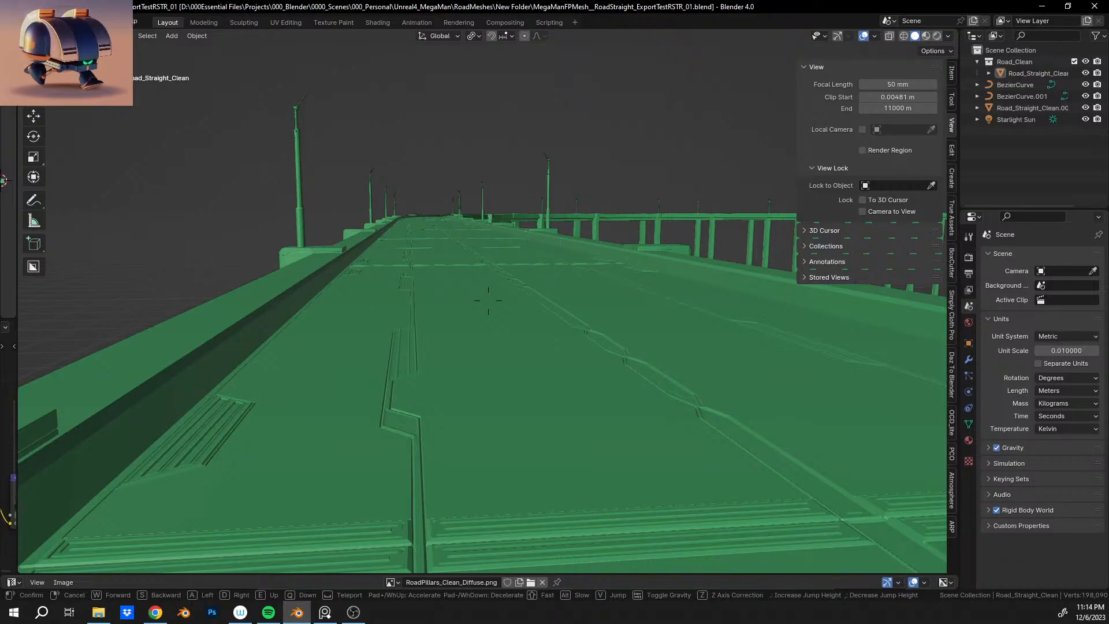
key("Escape")
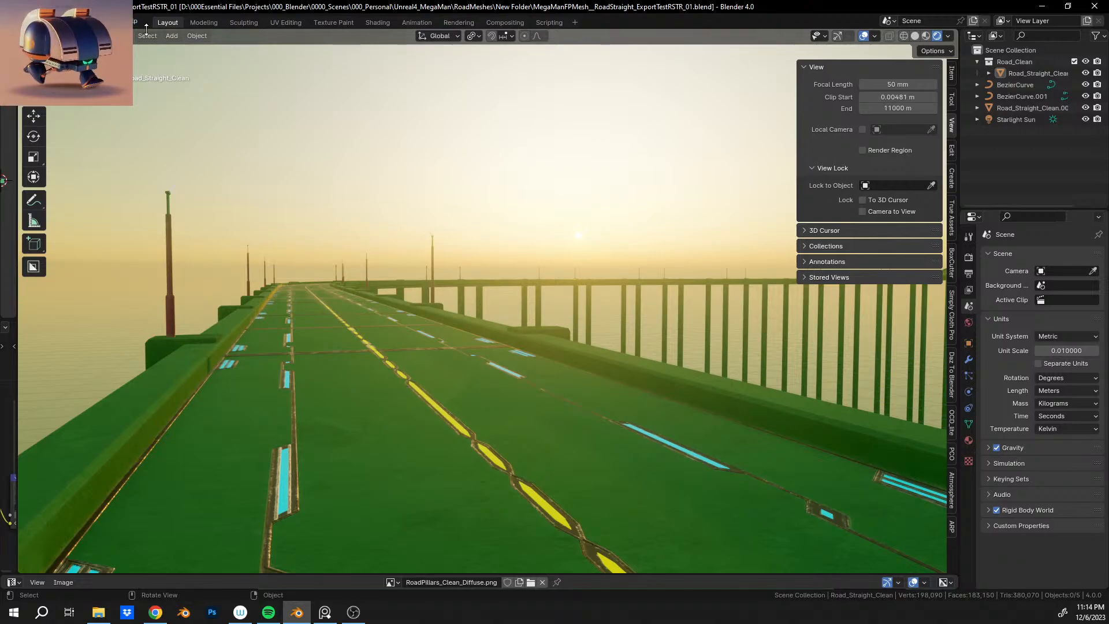
Walk along the rendered road with Walk Navigation to examine the lane markings, barriers and lamp posts up to the curve.
left_click(122, 36)
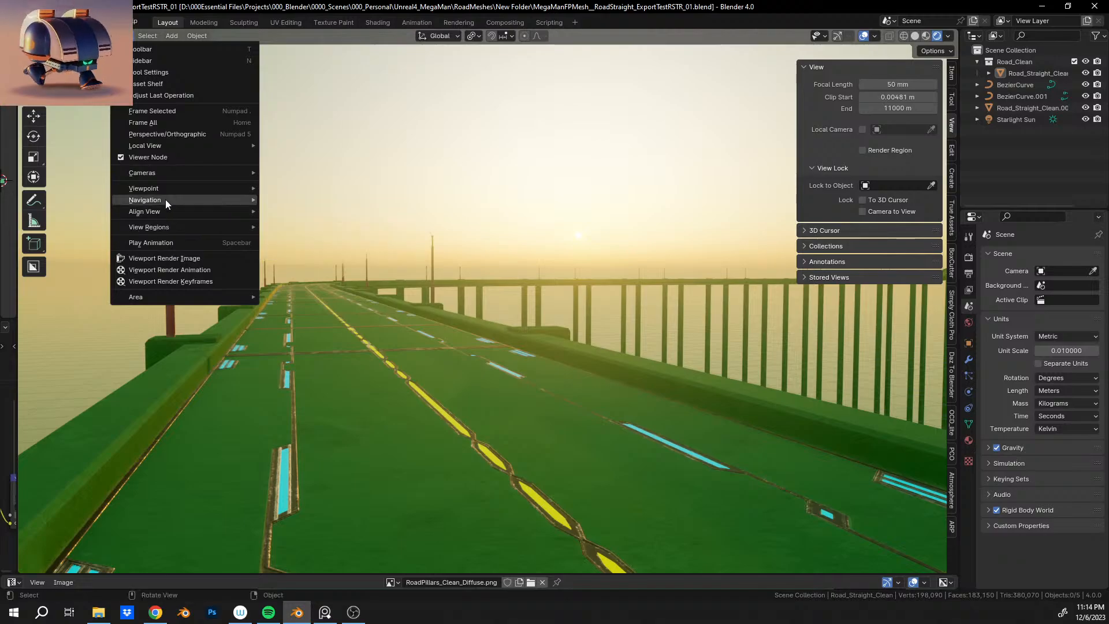
mouse_move(162, 200)
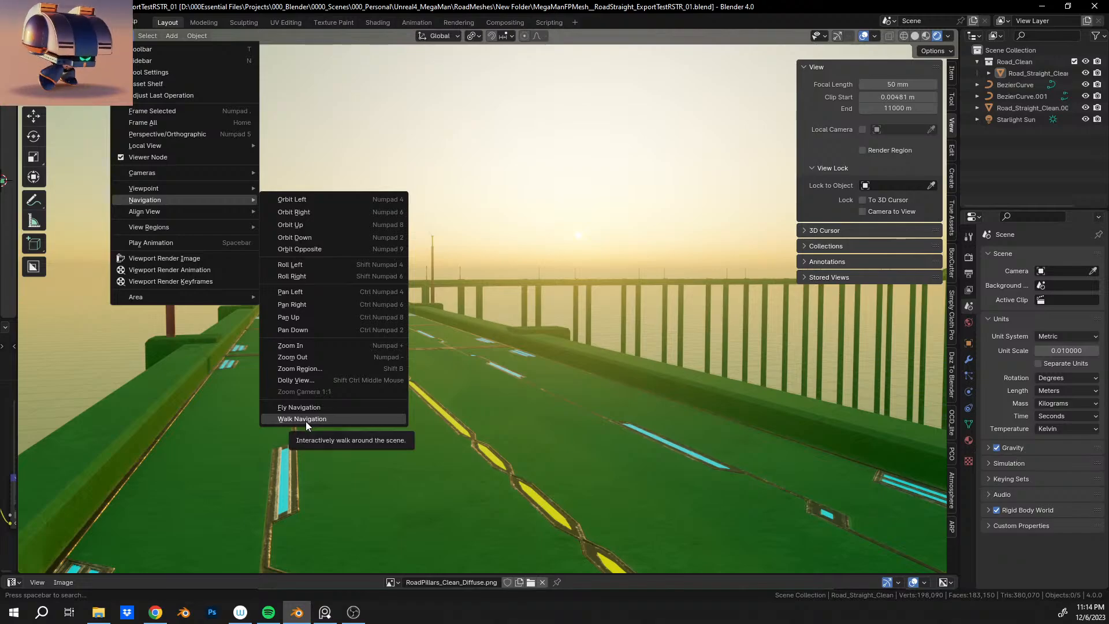
left_click(306, 421)
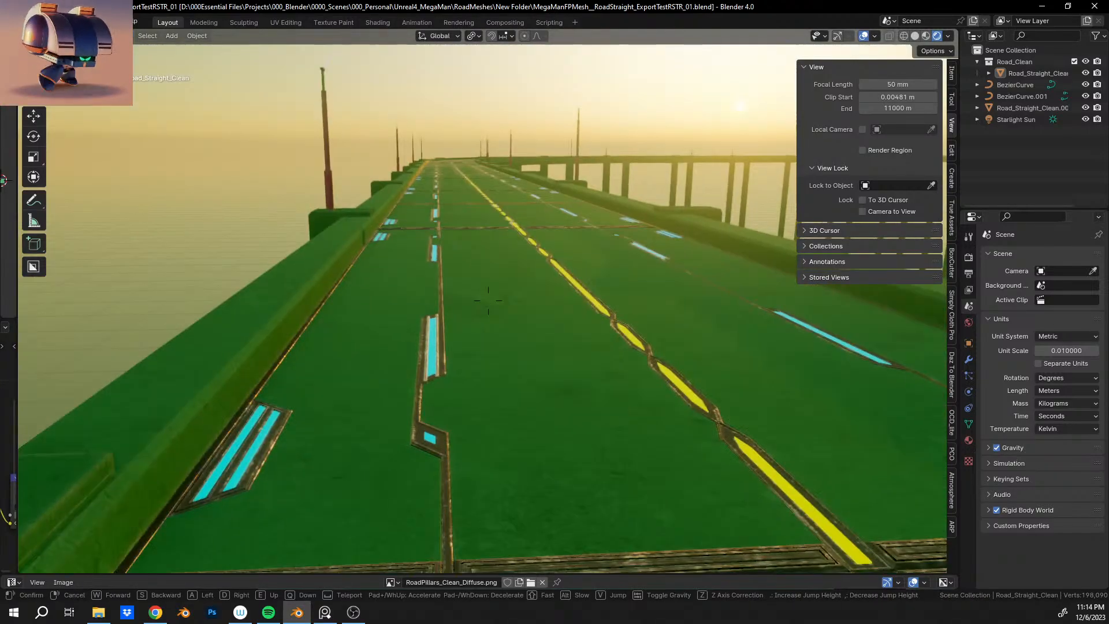
key("q")
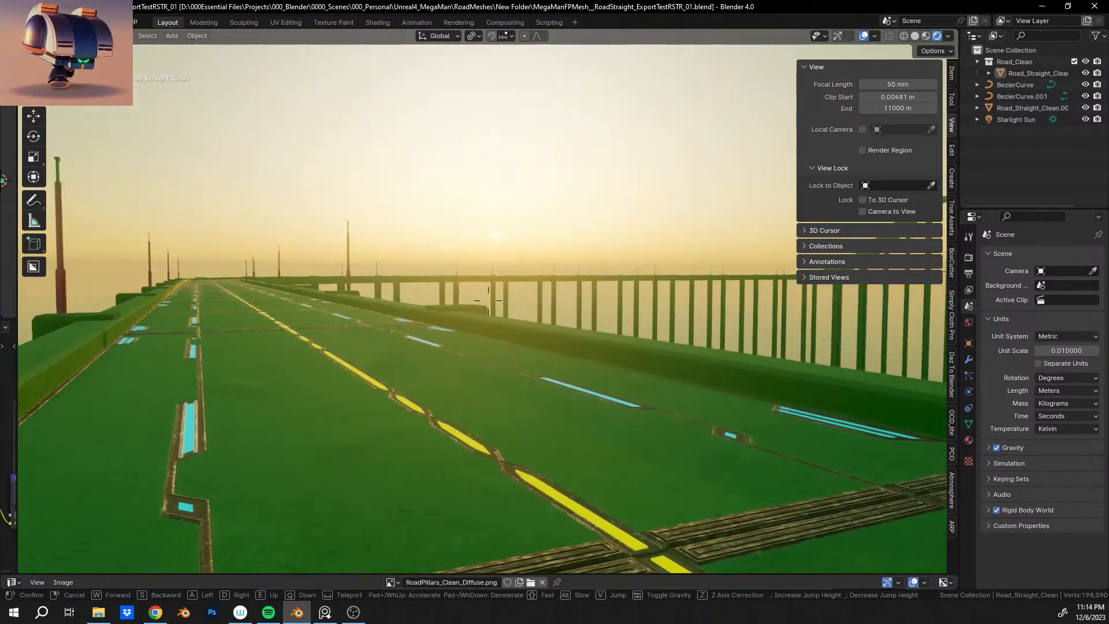
key("w")
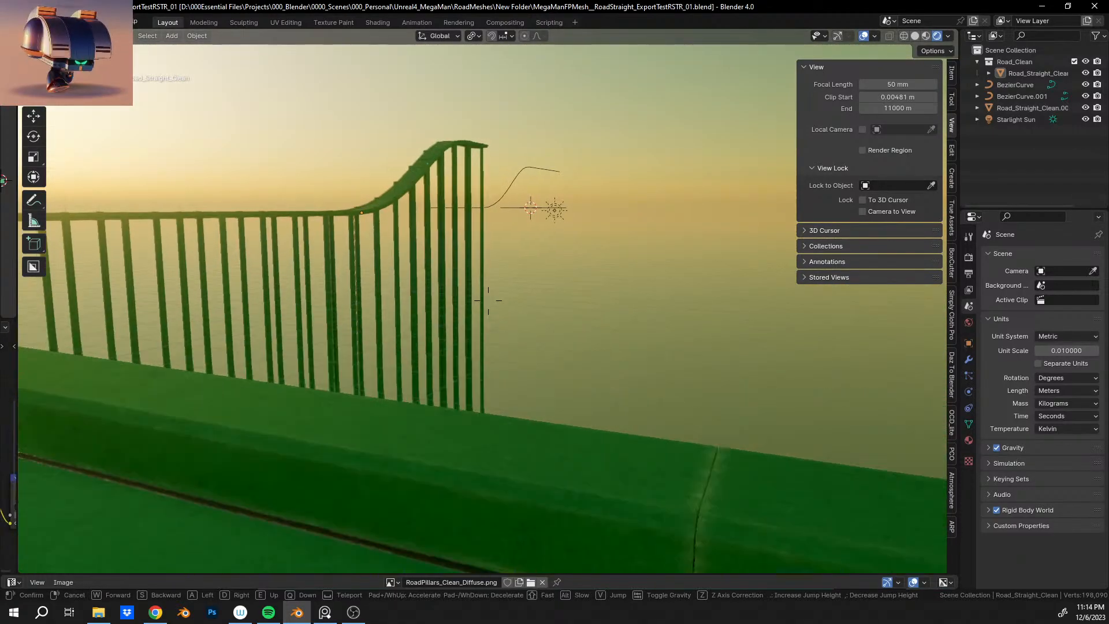
key("a")
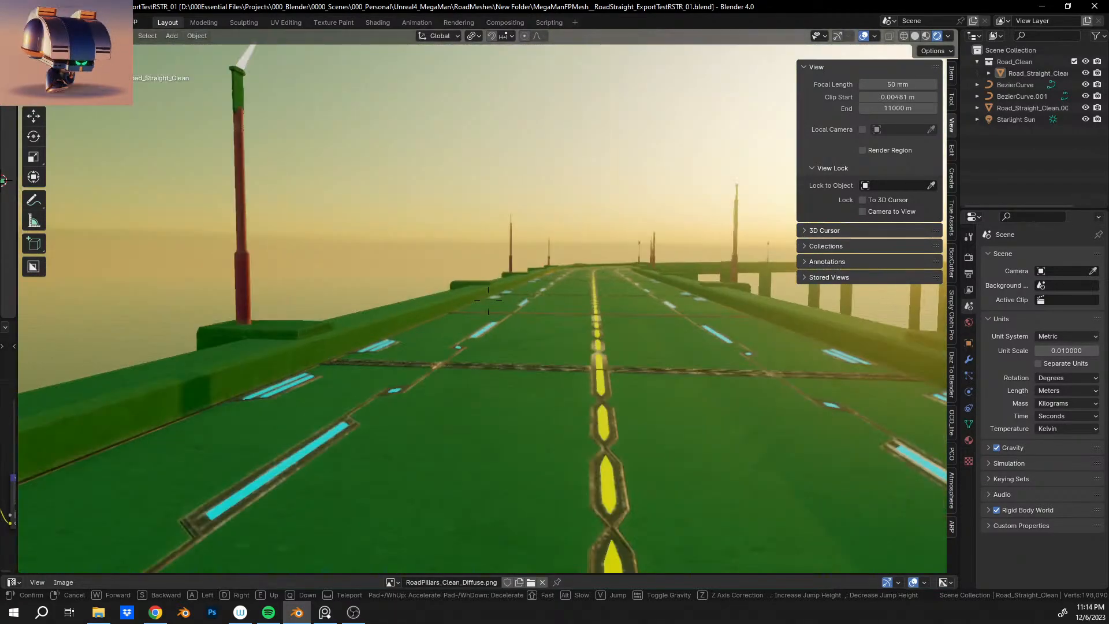
key("w")
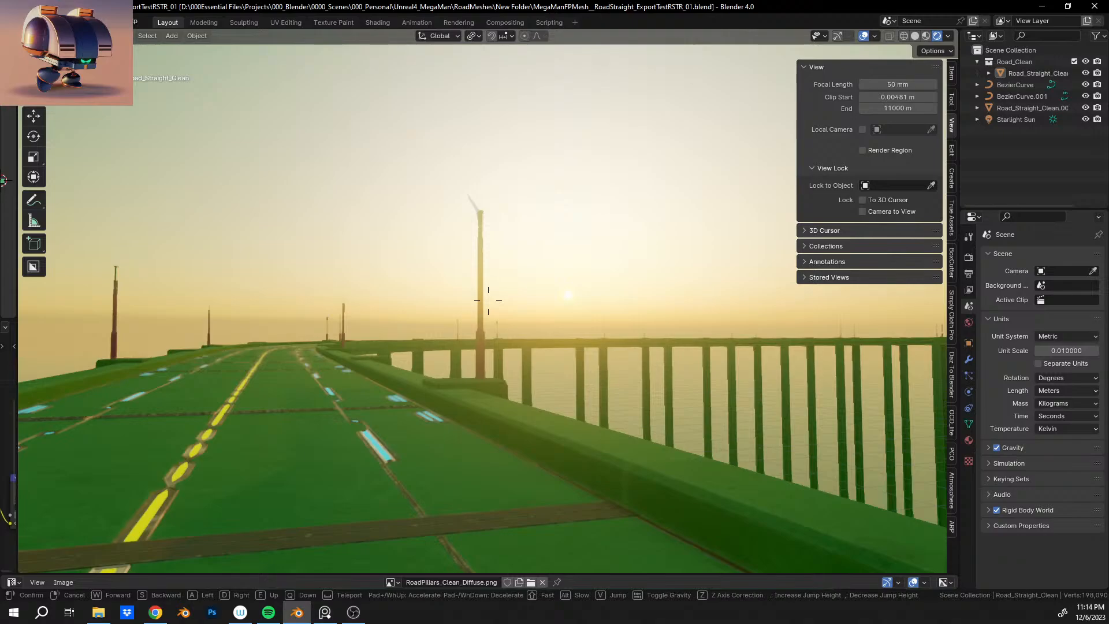
key("w")
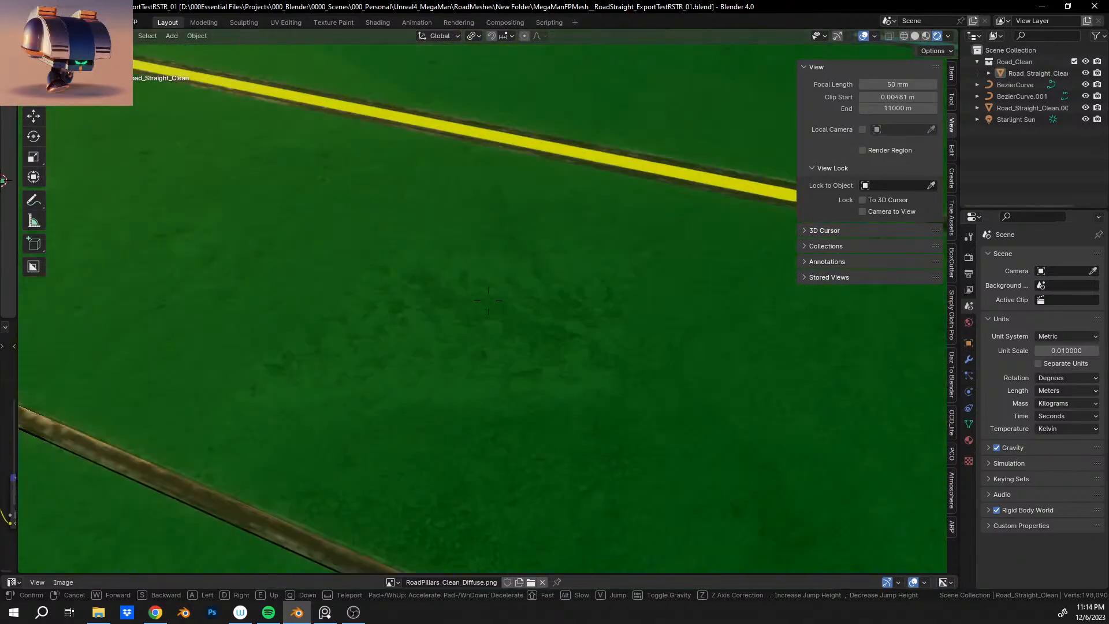
key("w")
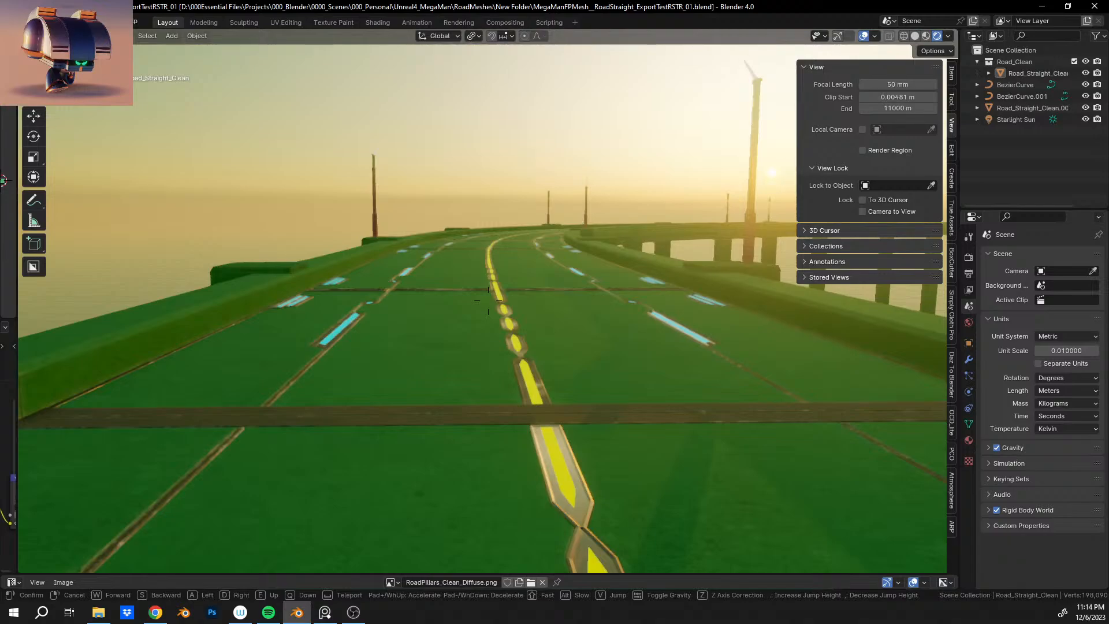
key("w")
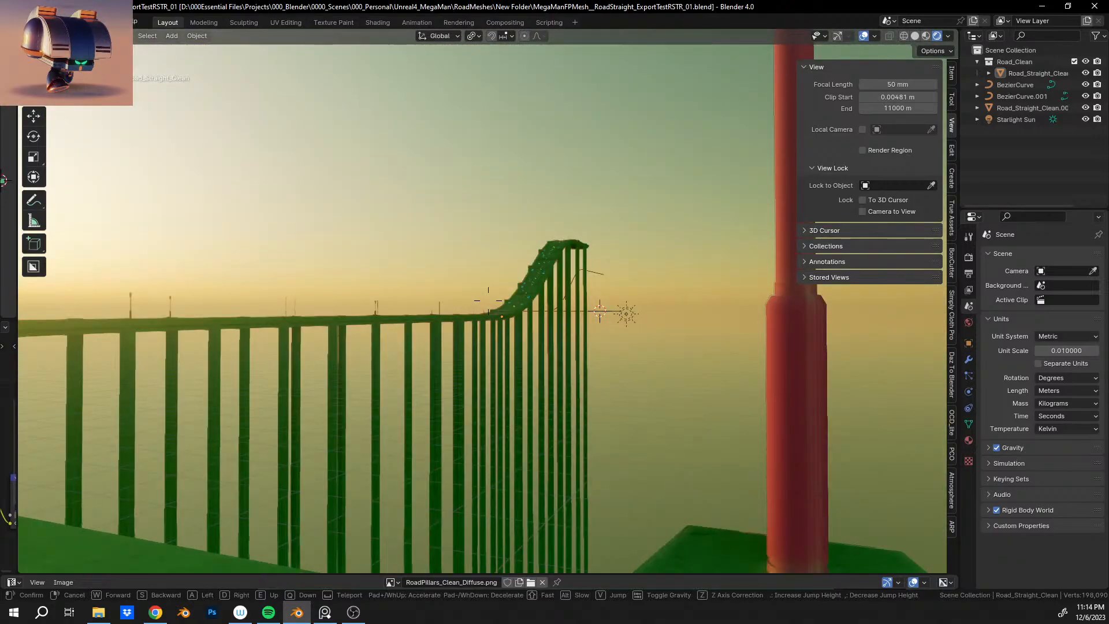
key("s")
key("w")
key("a")
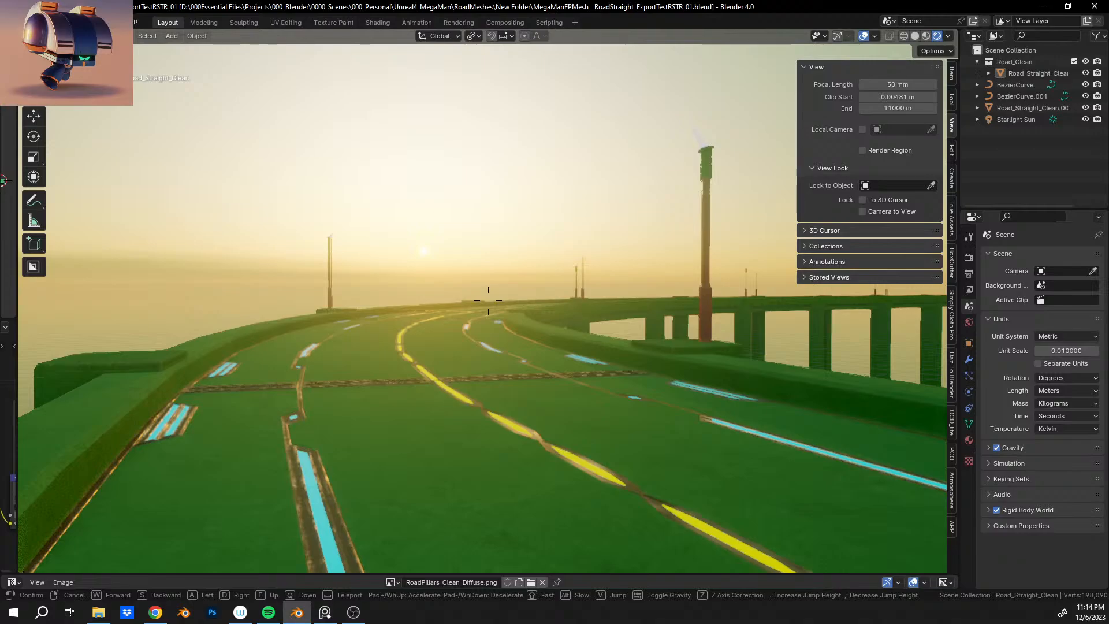
Follow the curve in Walk Navigation towards the rising road, checking the flow of the centre line, and leave the walk mode.
key("w")
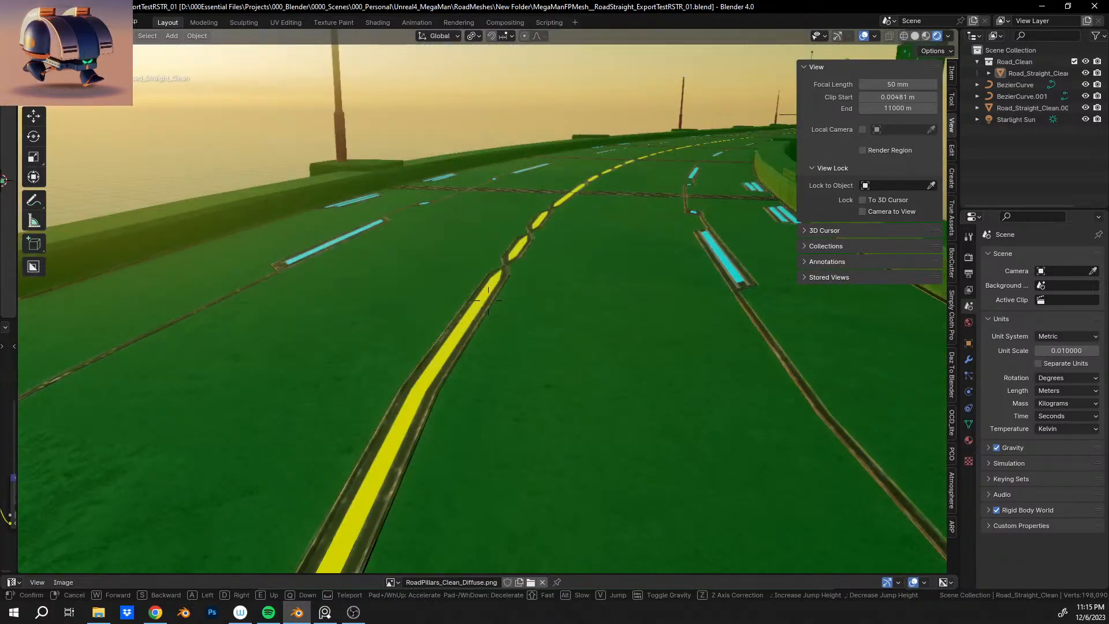
key("s")
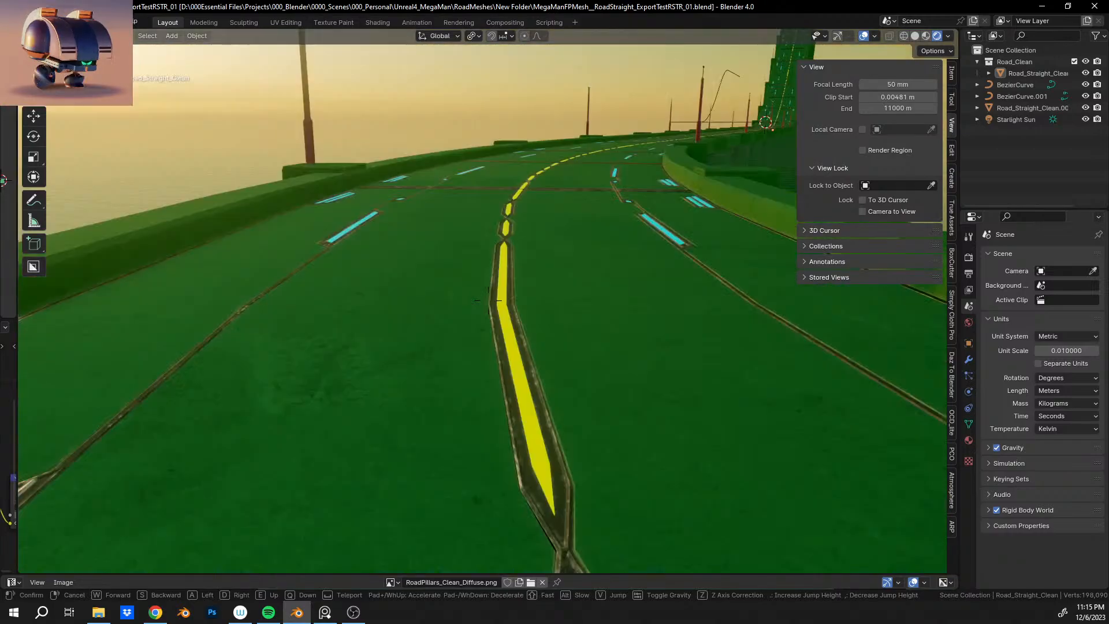
key("w")
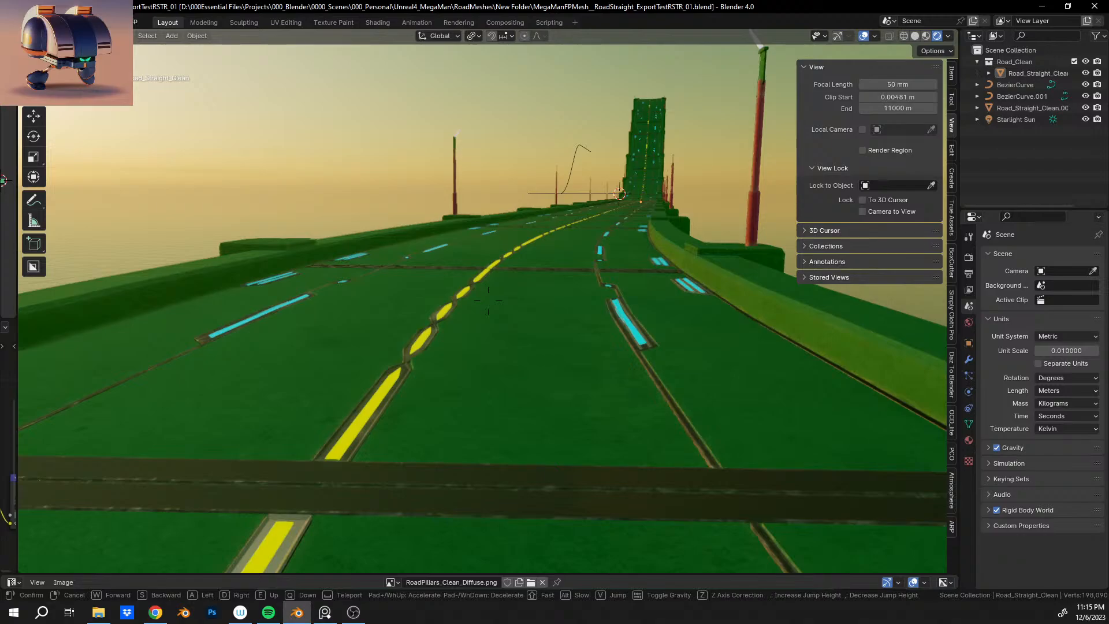
key("w")
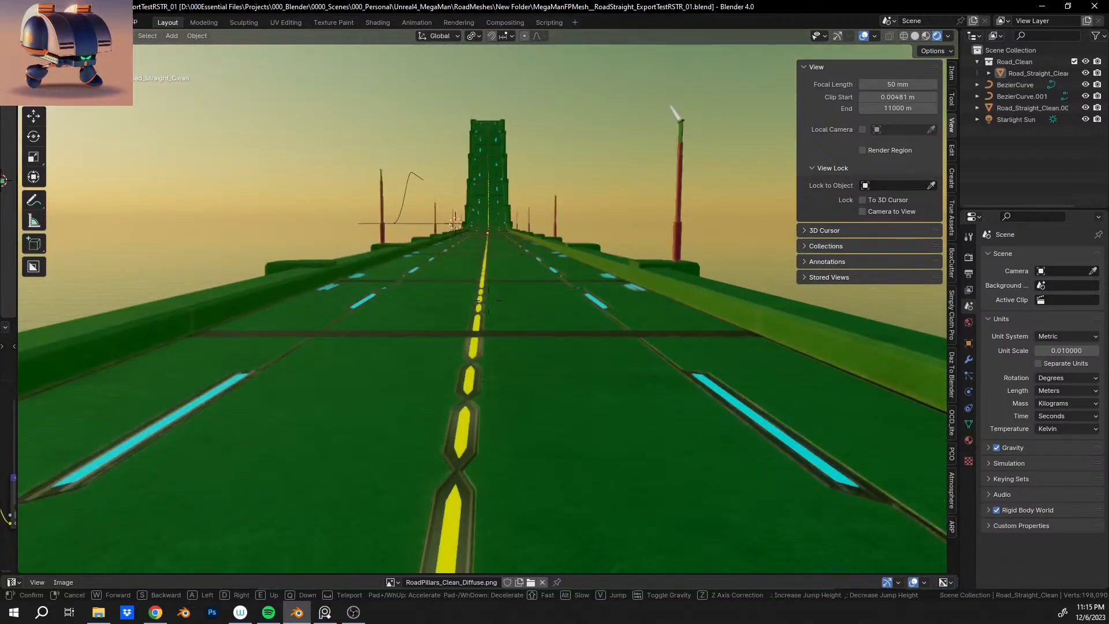
key("w")
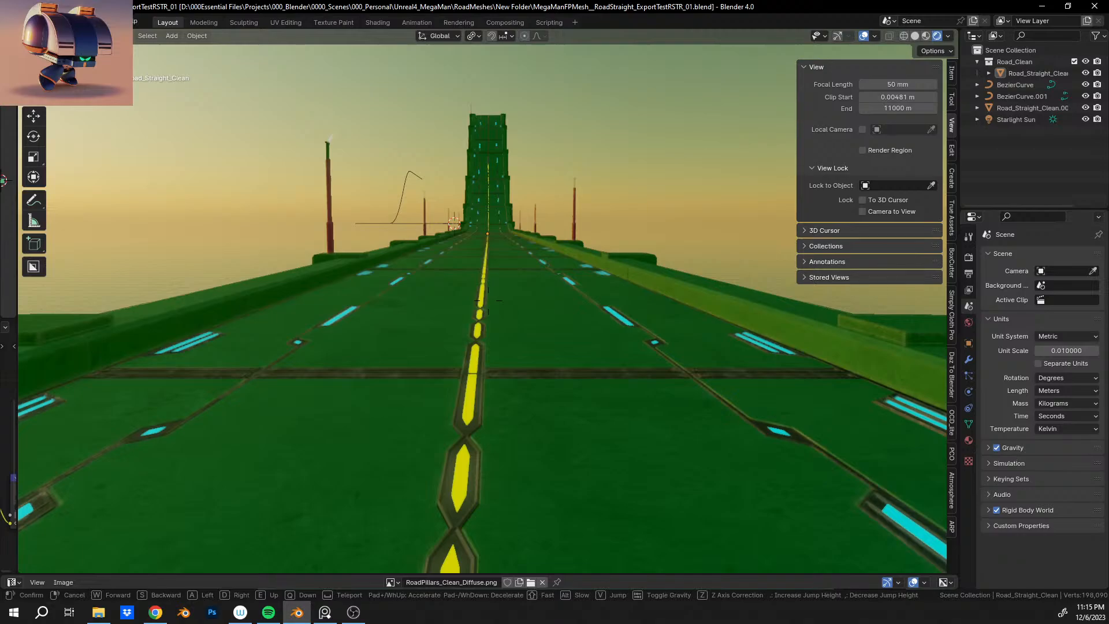
key("s")
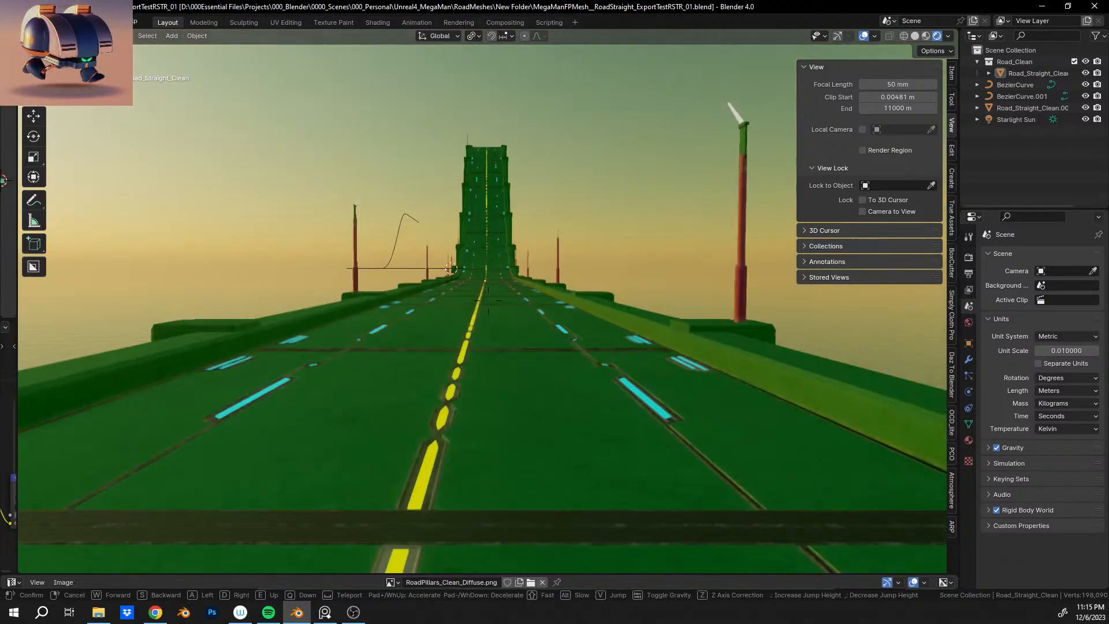
key("w")
key("a")
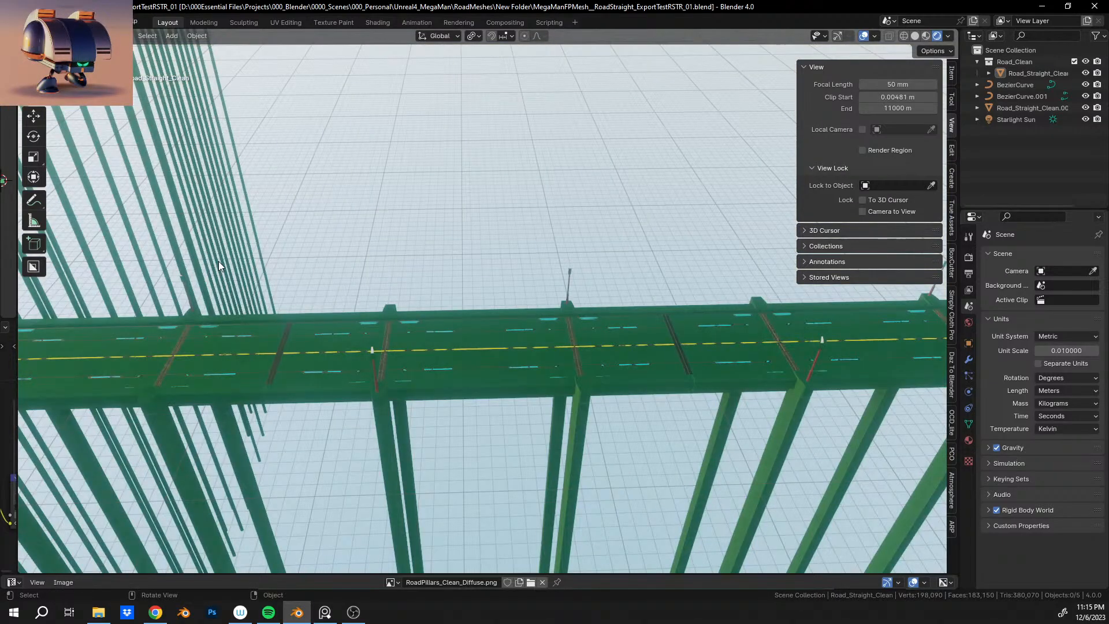
Look along the rendered road at surface level, start Walk Navigation for a brief look around, and leave the walk mode.
middle_click_drag(219, 261, 382, 300)
scroll(382, 297, "up", 9)
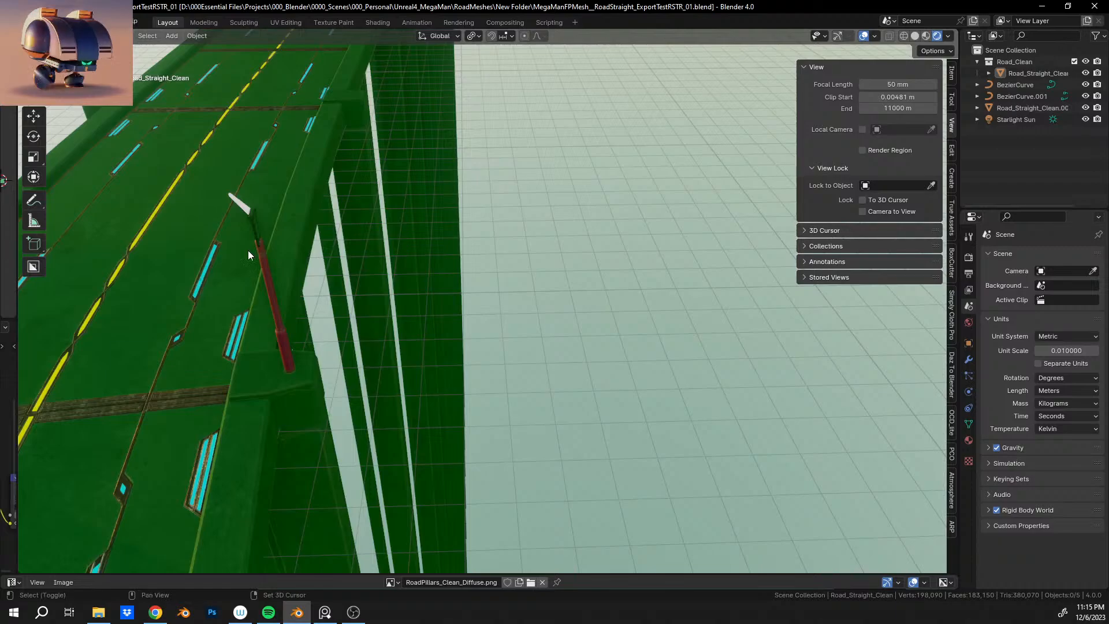
middle_click_drag(249, 254, 368, 223)
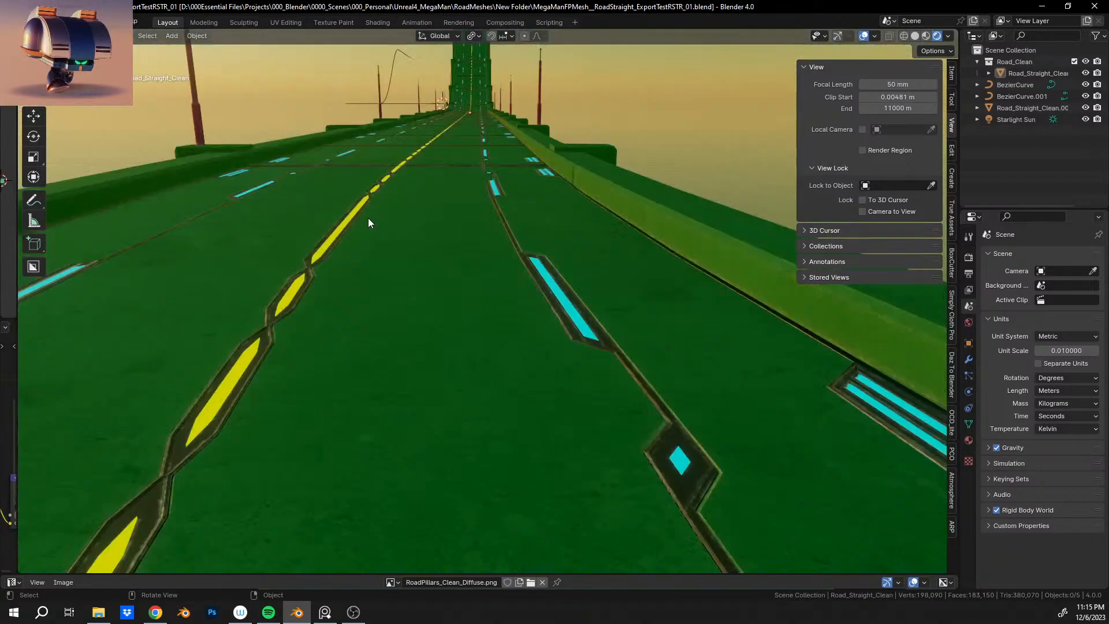
left_click(135, 23)
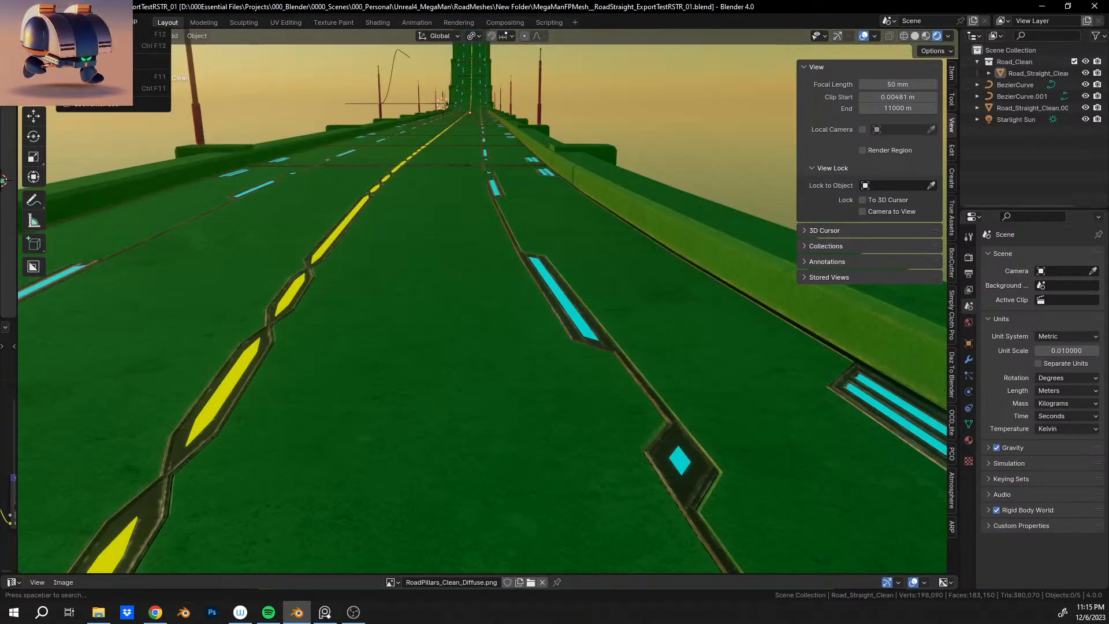
key("Escape")
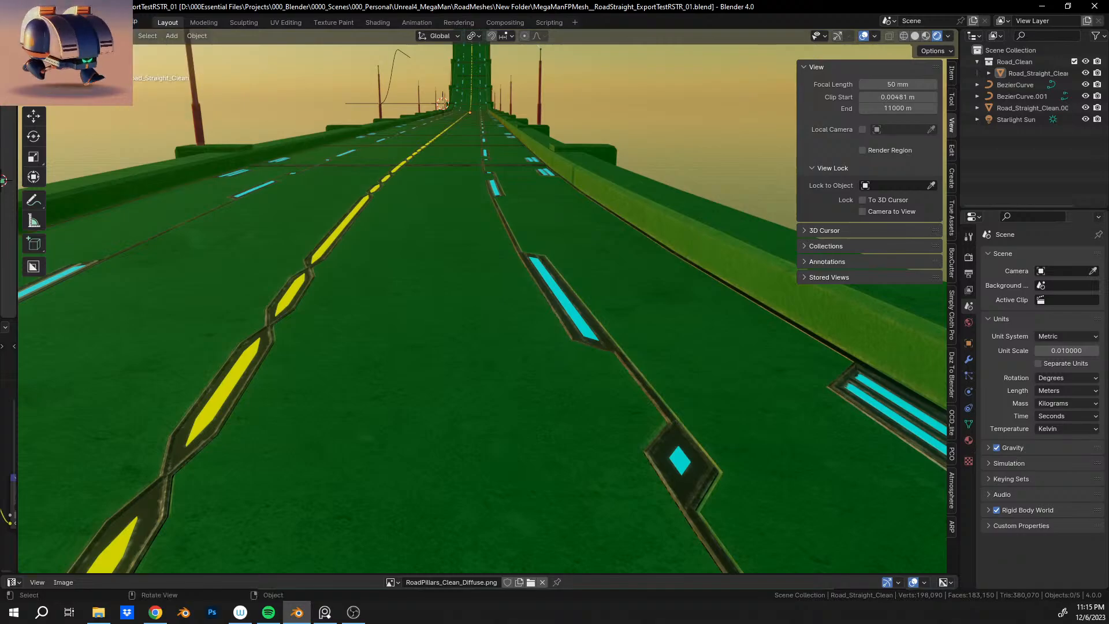
left_click(122, 36)
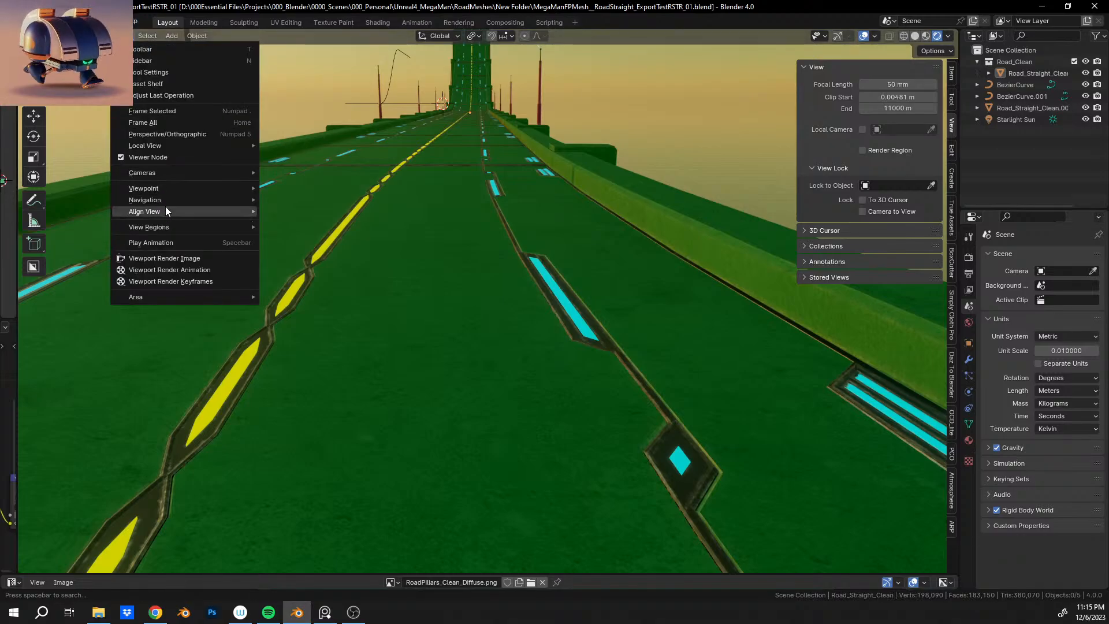
mouse_move(167, 200)
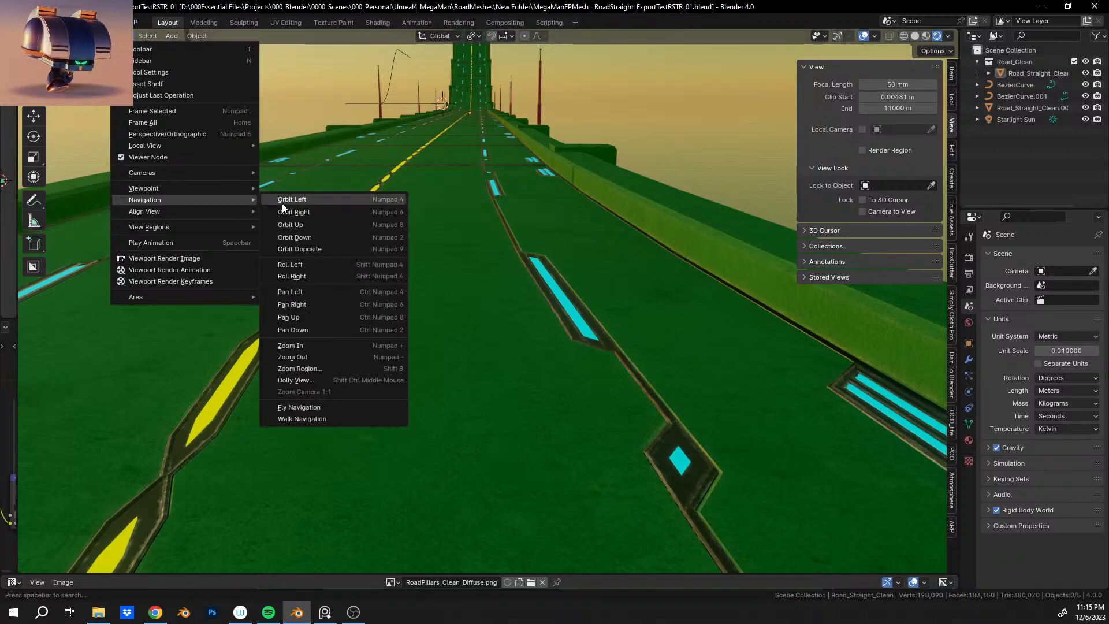
left_click(311, 417)
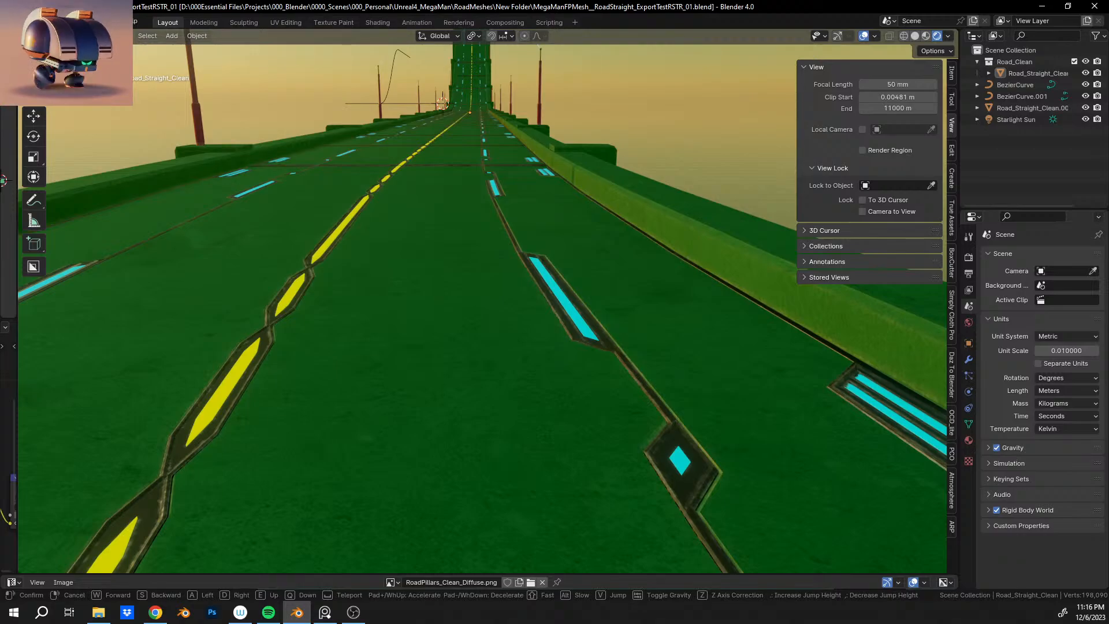
right_click(311, 417)
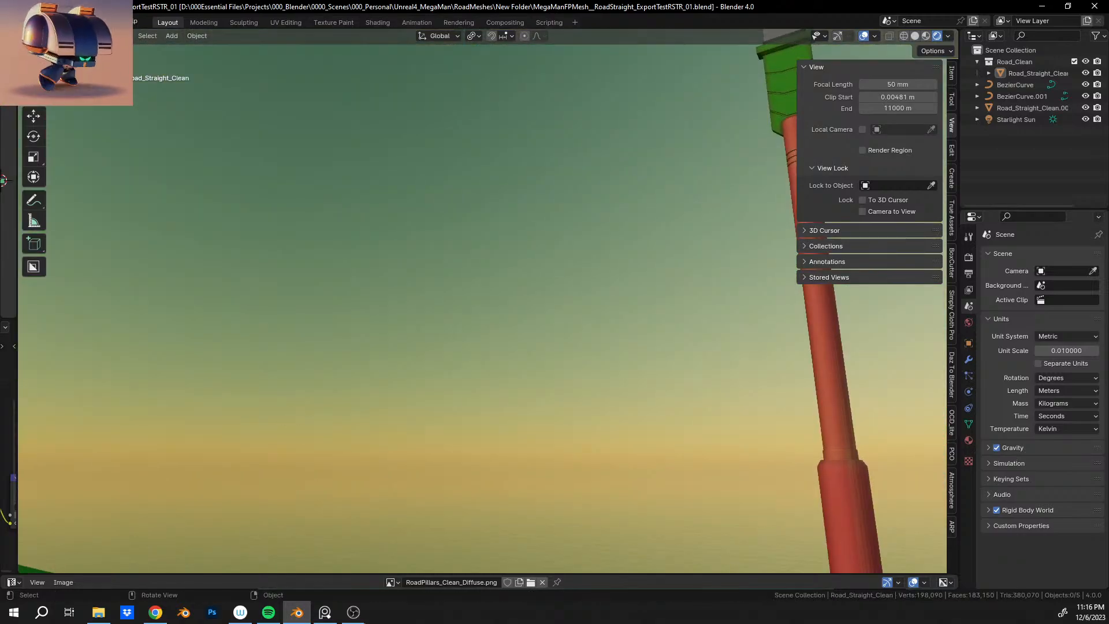
right_click(556, 455)
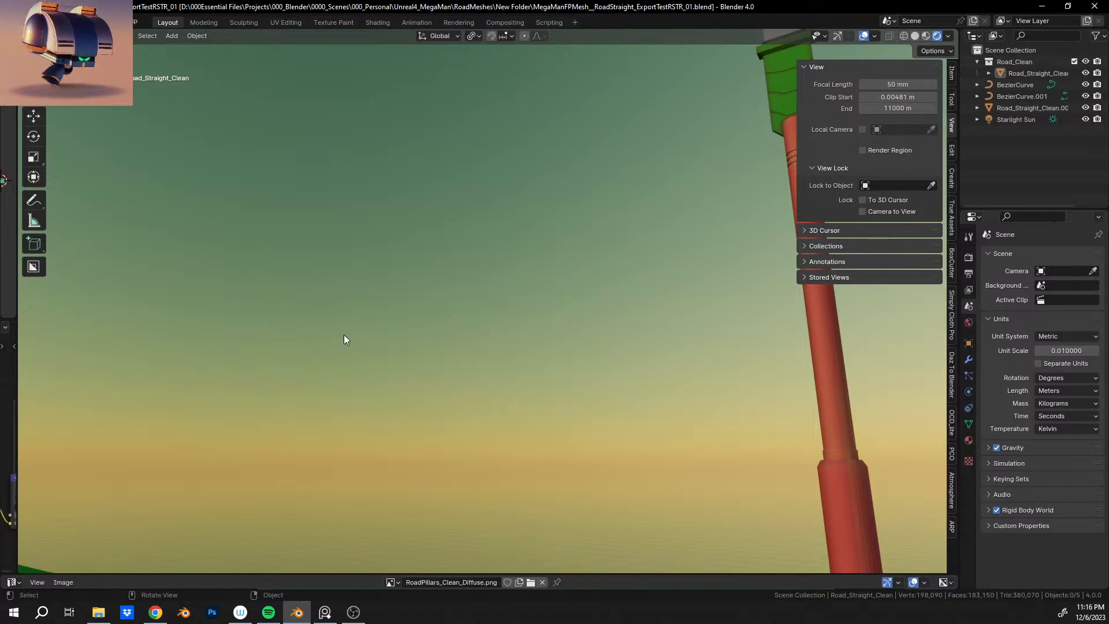
Enlarge the editor area below the viewport, change it from the UV Editor to the Timeline, and set the current frame to 0.
middle_click_drag(310, 307, 387, 360)
scroll(405, 365, "up", 10)
scroll(405, 462, "up", 2)
scroll(360, 484, "down", 2)
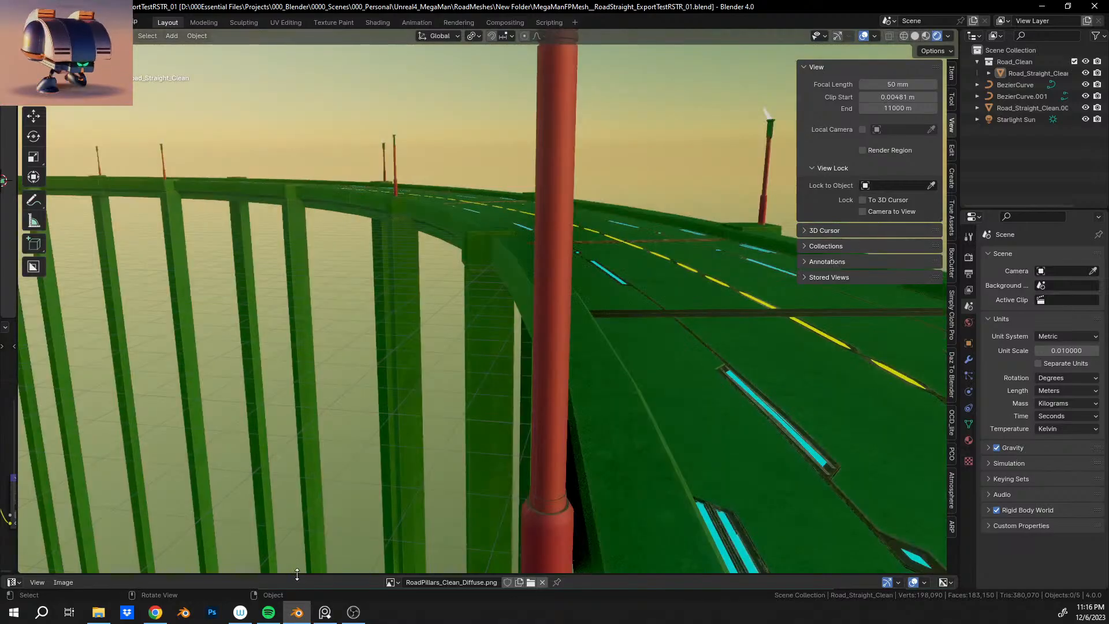
left_click_drag(297, 574, 298, 449)
left_click(11, 454)
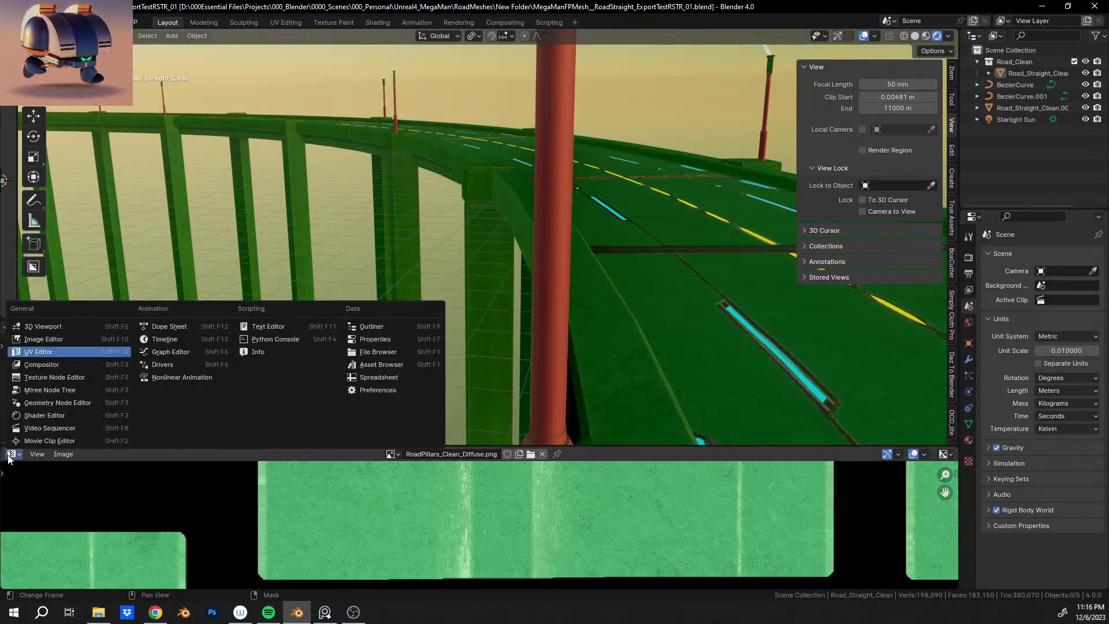
left_click(183, 341)
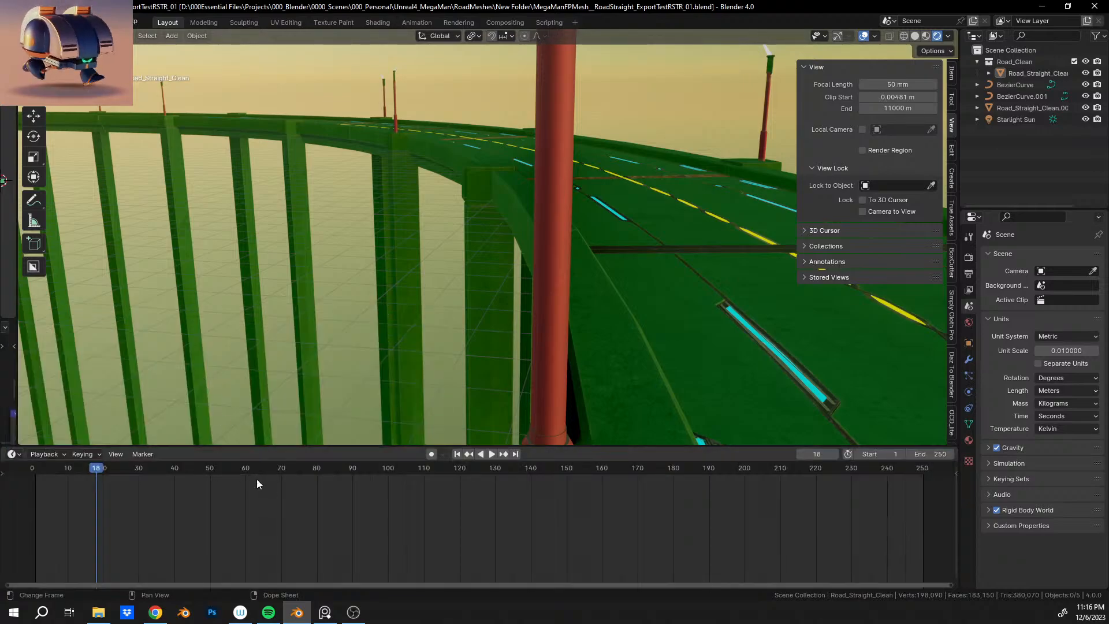
left_click(33, 466)
Shrink the timeline area to a thin strip so the 3D viewport regains its height.
middle_click_drag(665, 266, 510, 276)
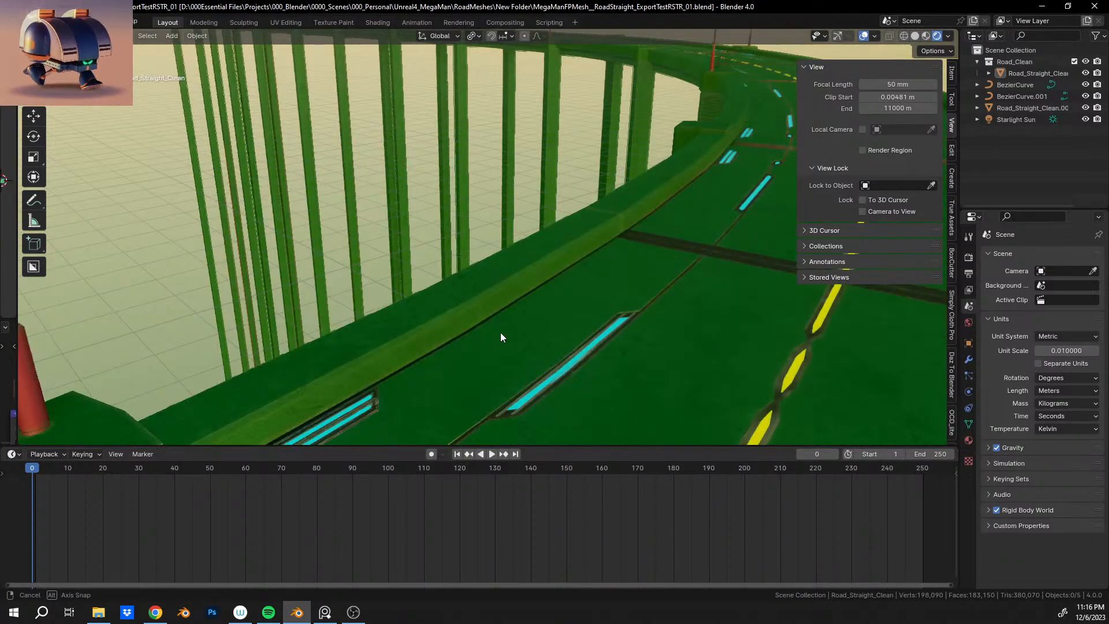
middle_click_drag(542, 450, 538, 24)
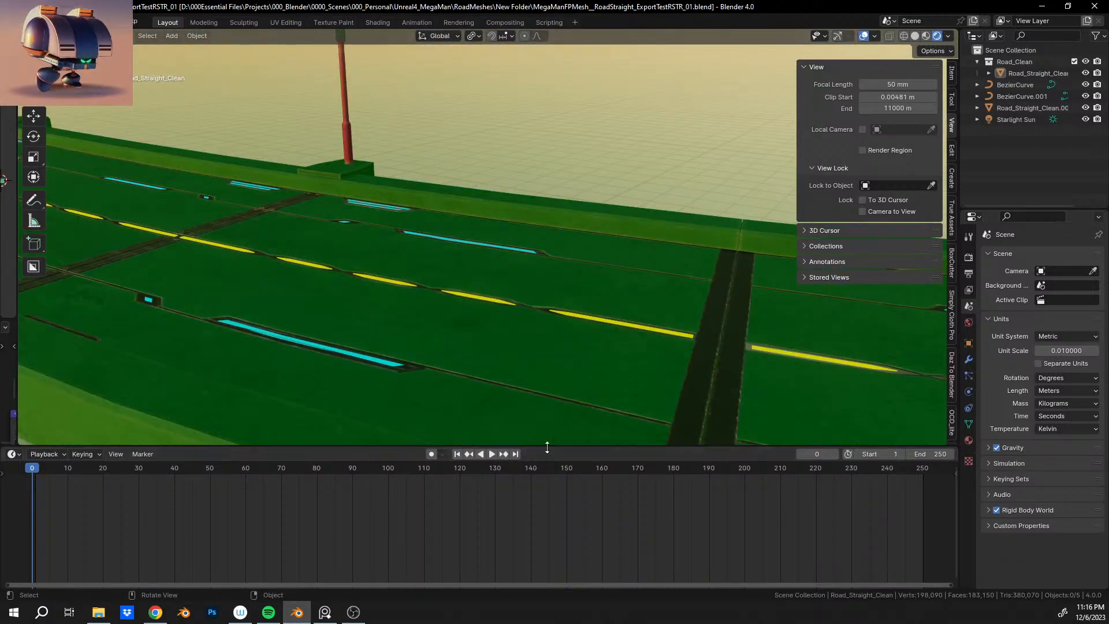
left_click_drag(547, 447, 524, 620)
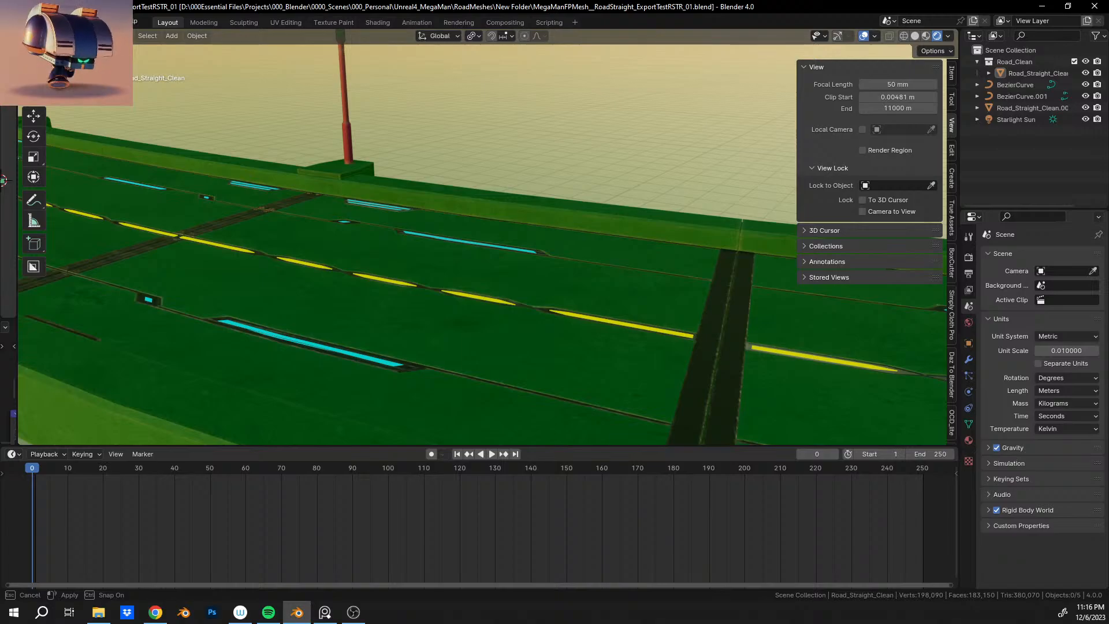
left_click_drag(524, 621, 519, 557)
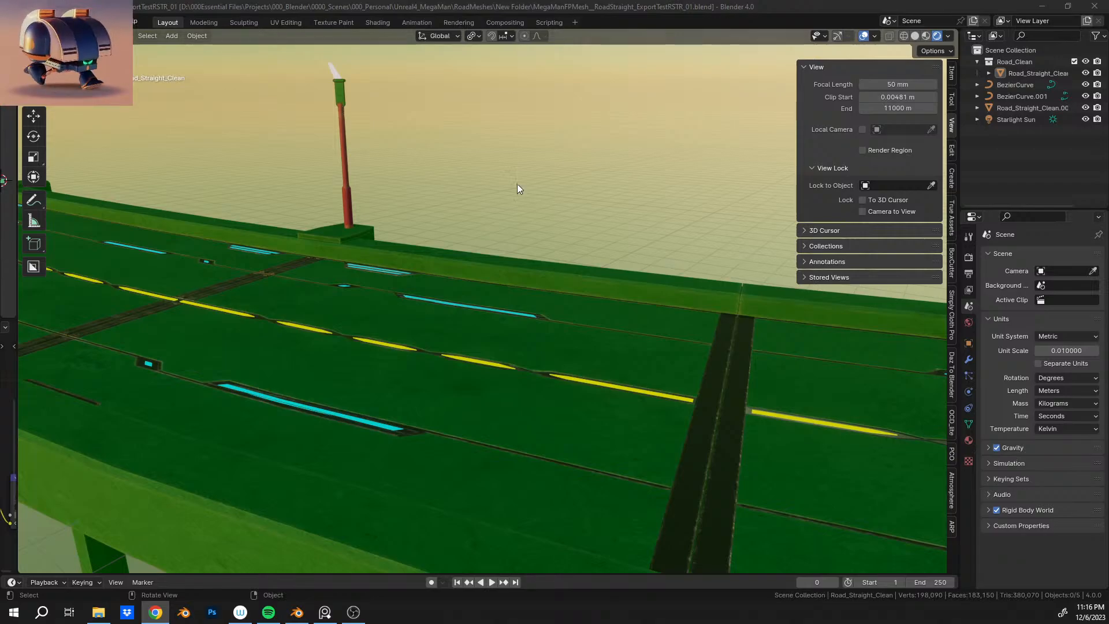
Start Walk Navigation above the curved road and walk towards the rising road, examining the centre line, lane markings and side barriers.
middle_click_drag(536, 384, 421, 357)
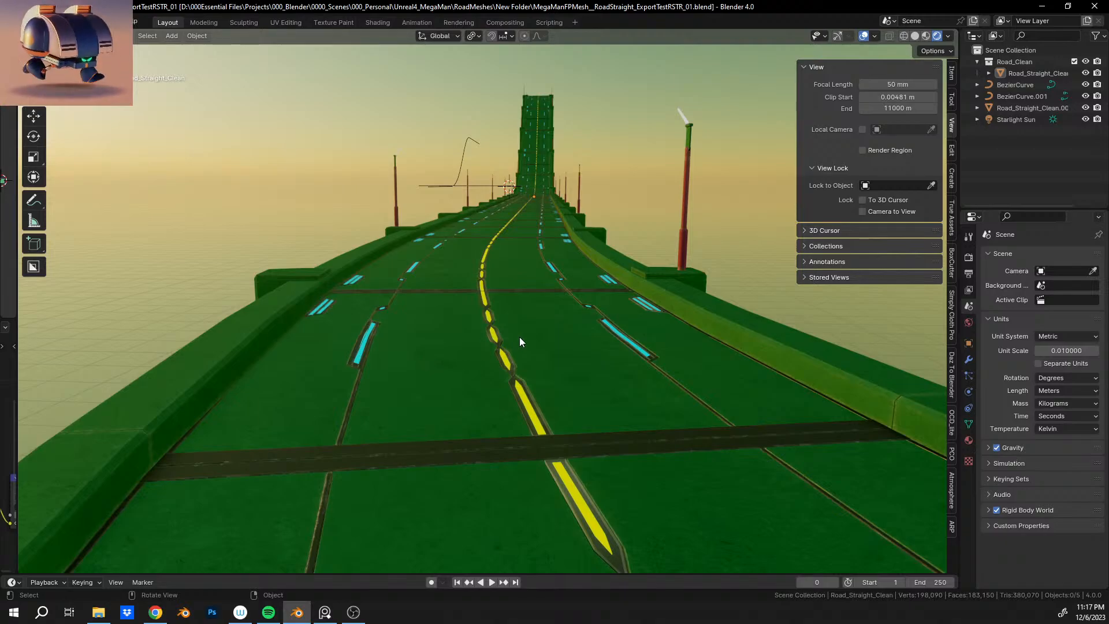
middle_click_drag(539, 347, 481, 328, "shift")
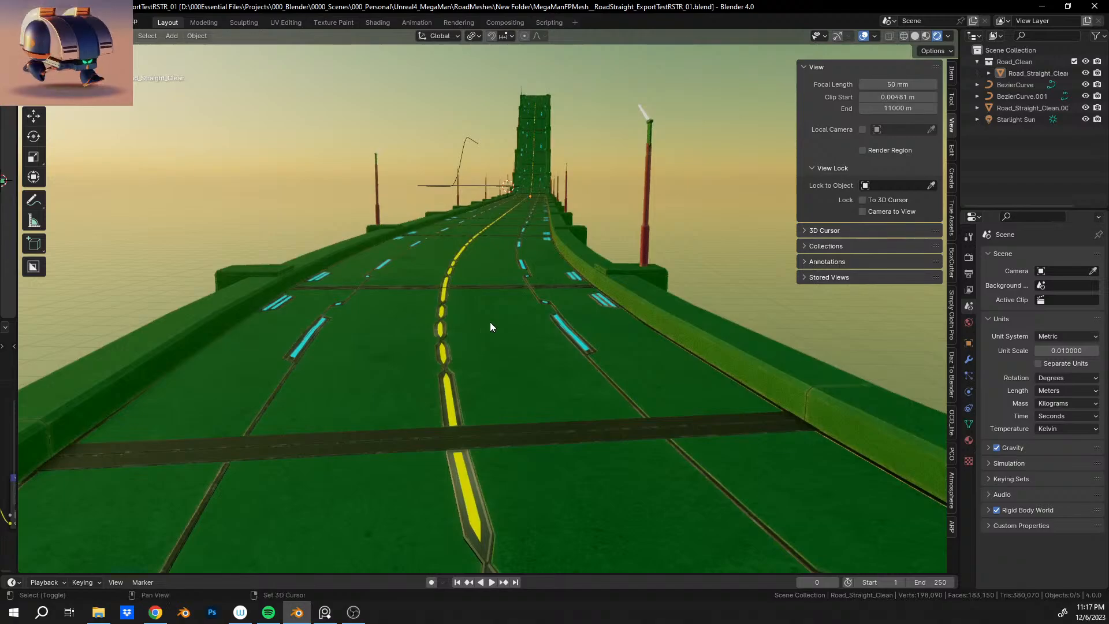
left_click(123, 36)
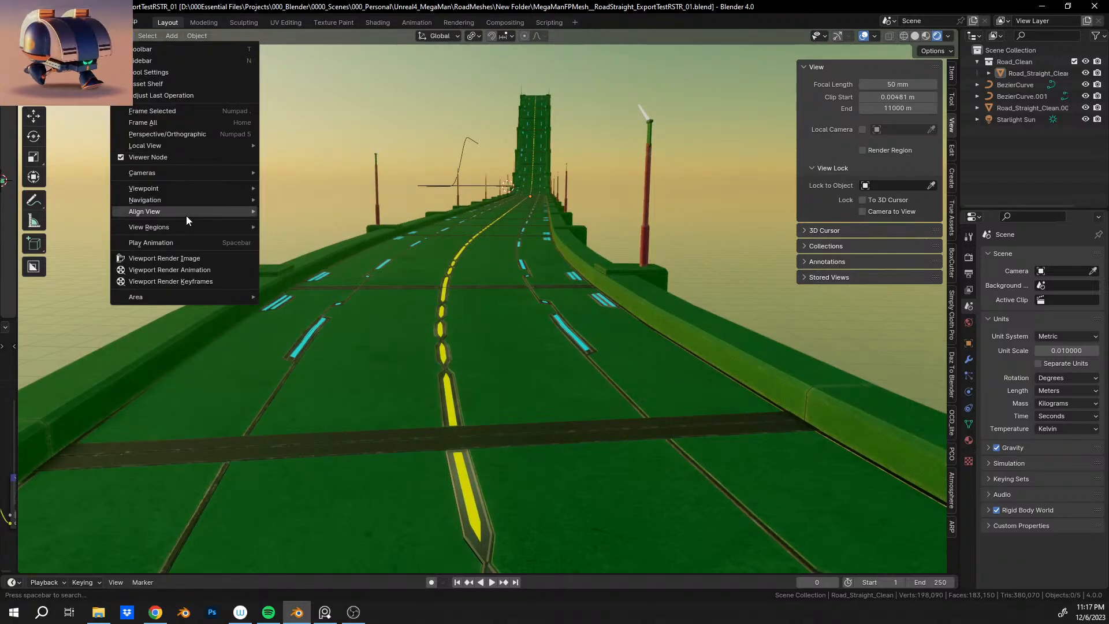
mouse_move(188, 201)
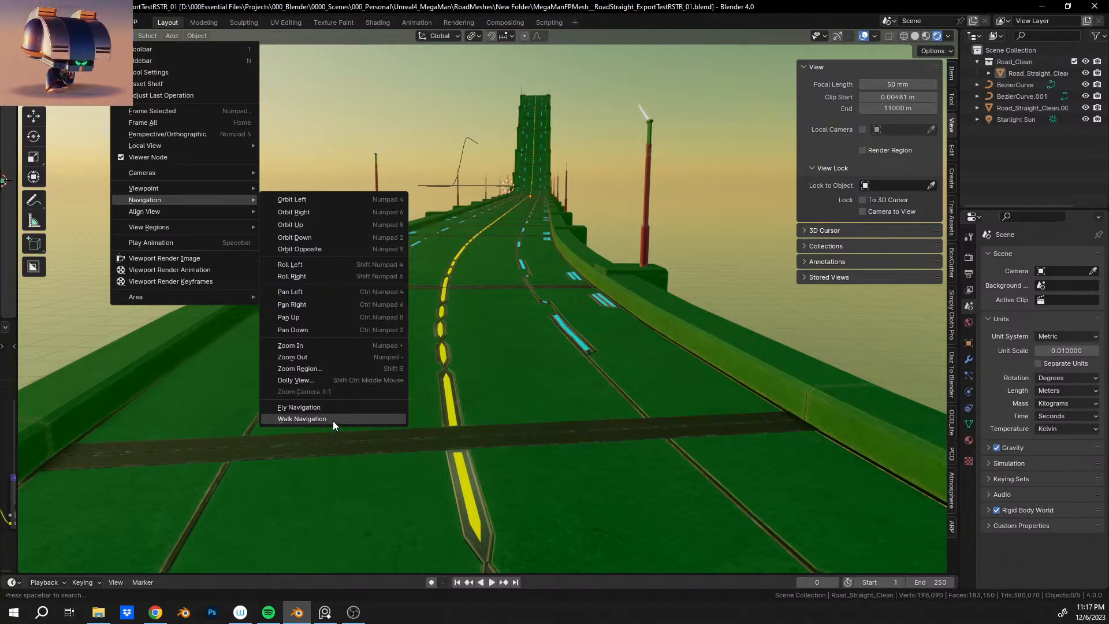
left_click(333, 420)
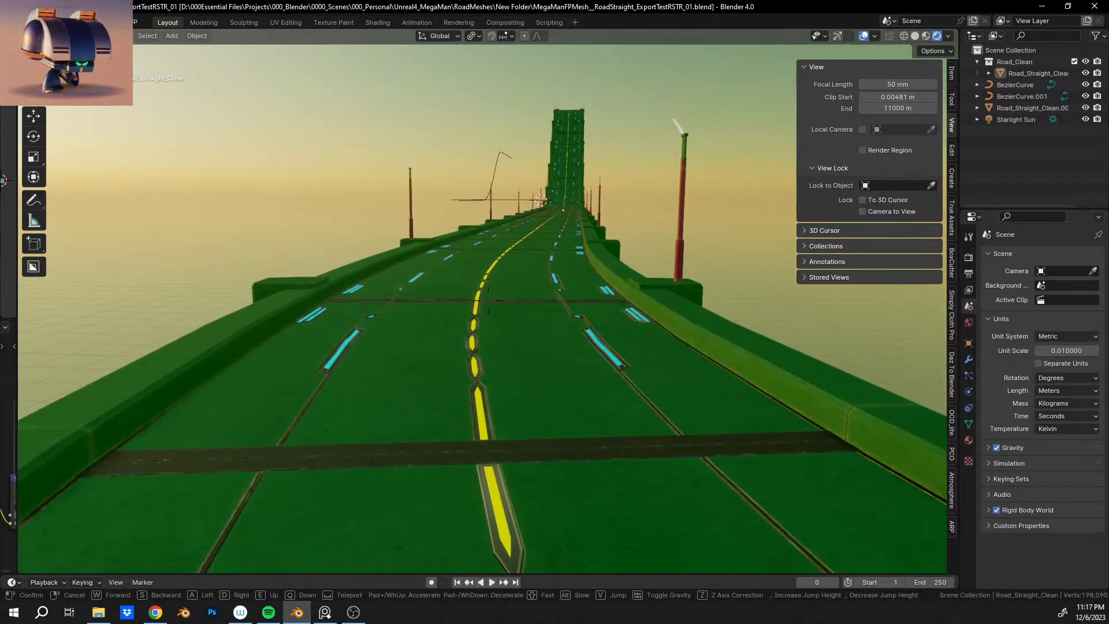
key("w")
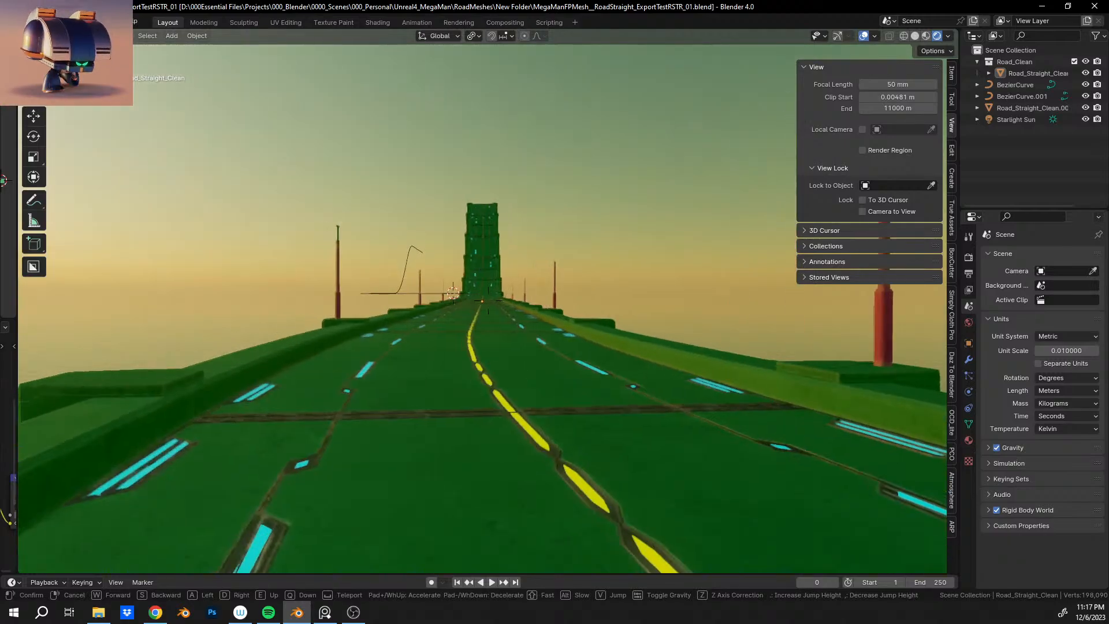
key("w")
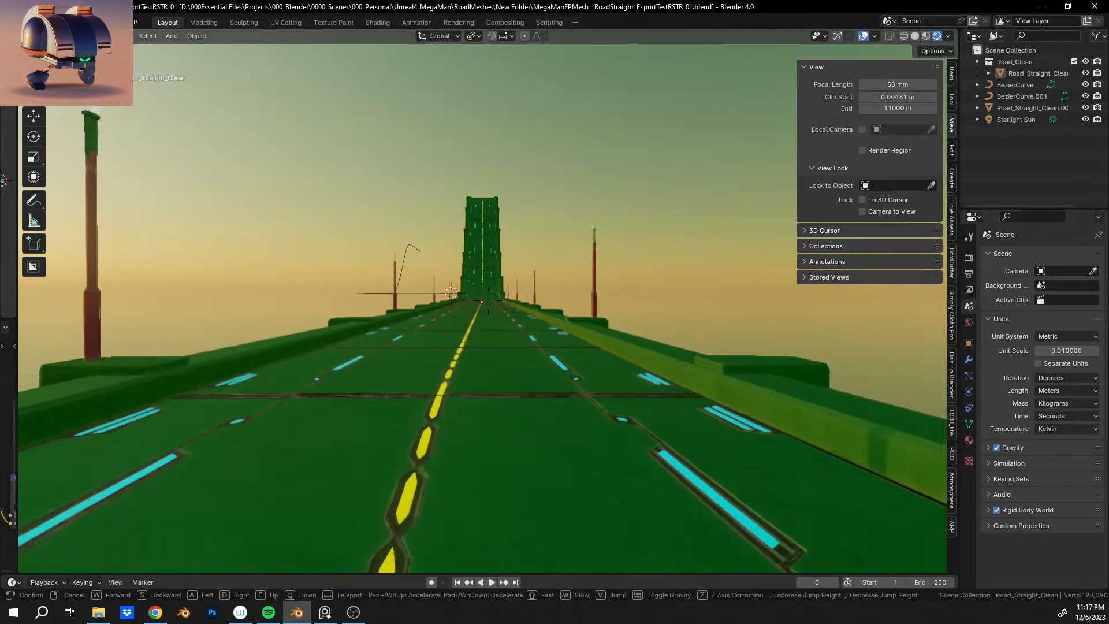
key("w")
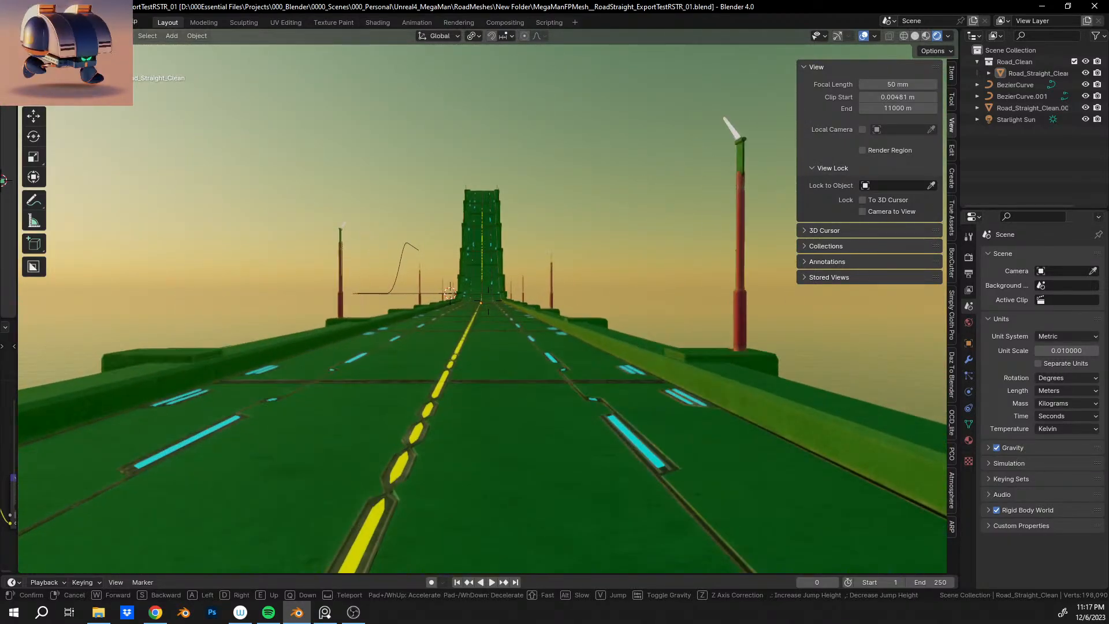
key("s")
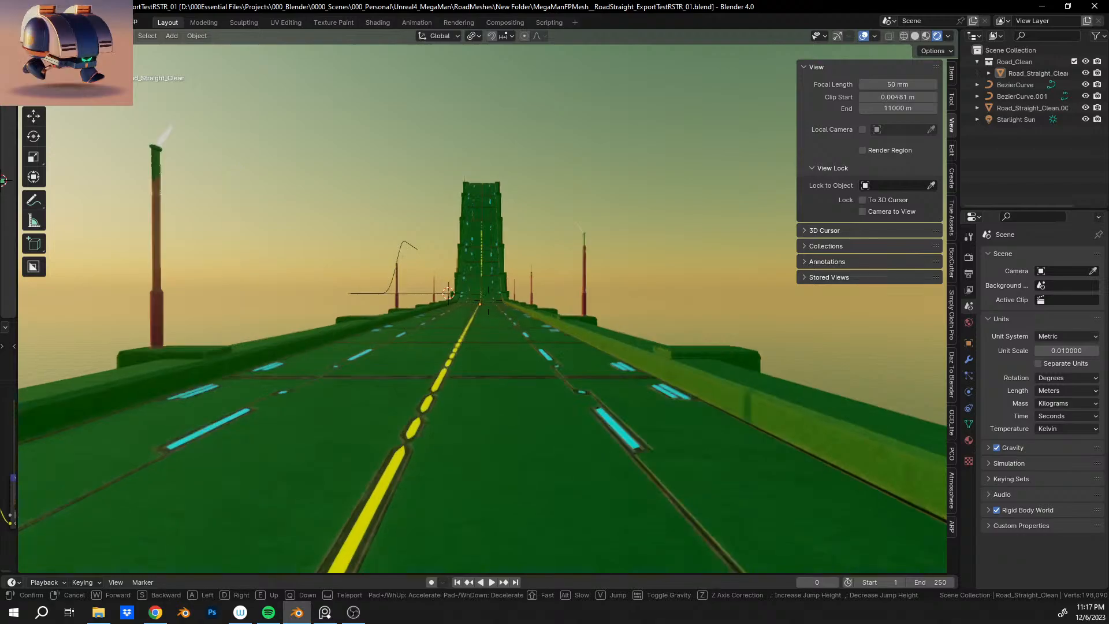
key("w")
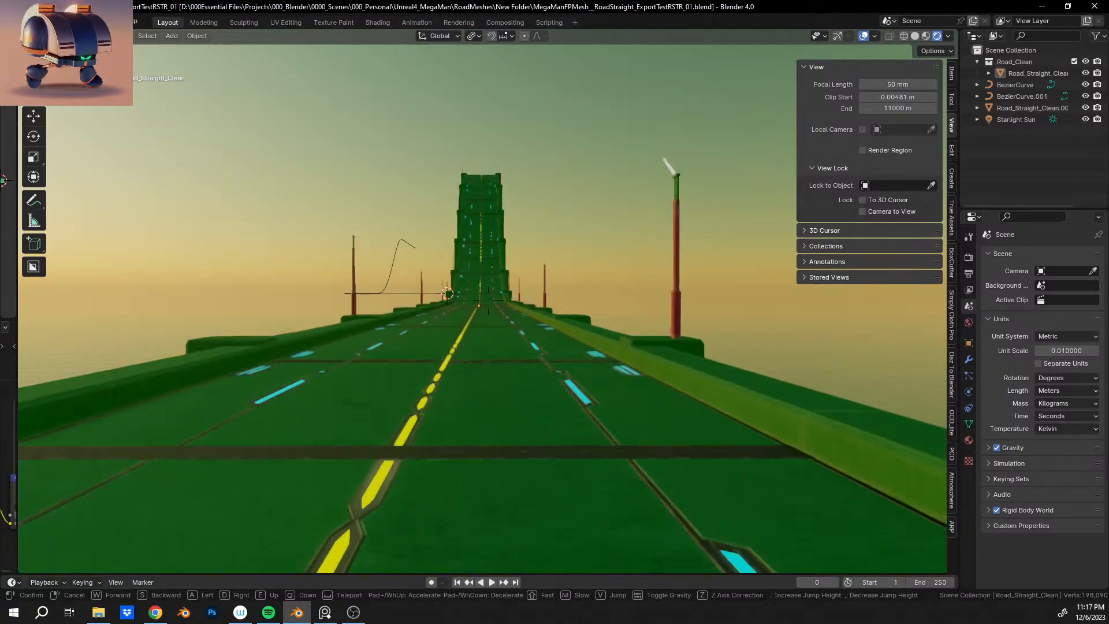
key("w")
key("s")
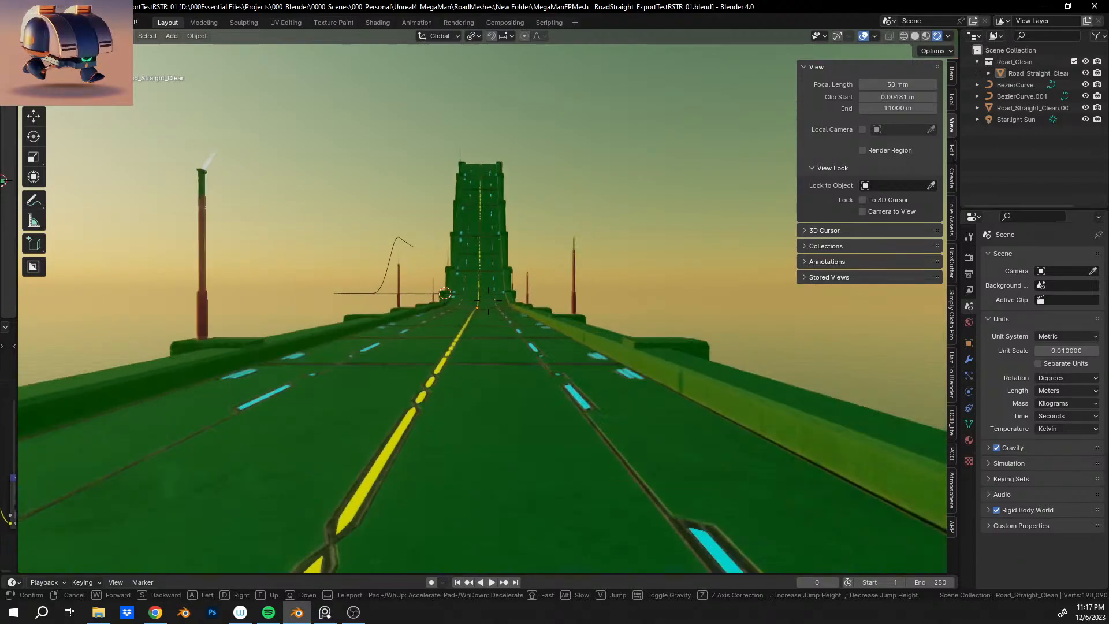
key("s")
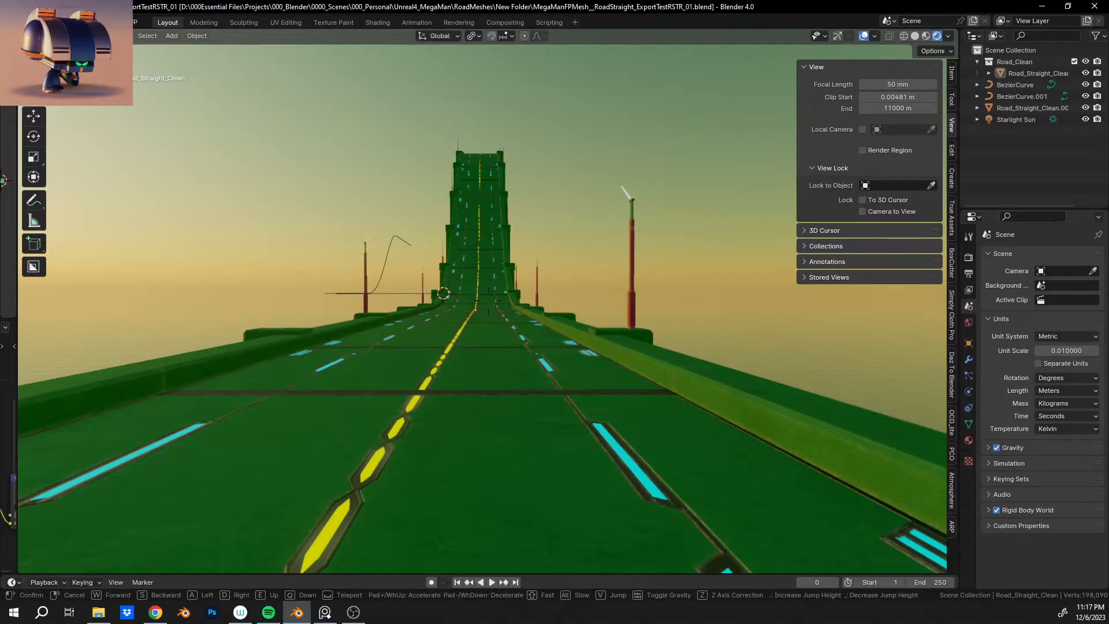
Walk along the straight stretch to the foot of the rising road, examining how the centre line and lane markings follow the bend upward.
key("w")
key("w")
key("a")
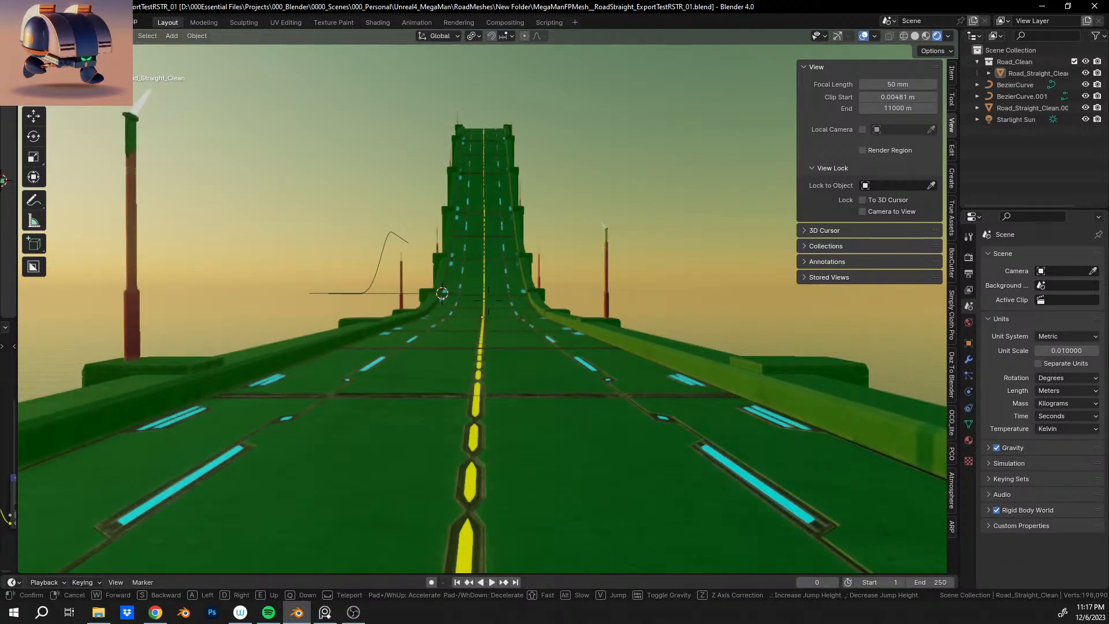
key("w")
key("w")
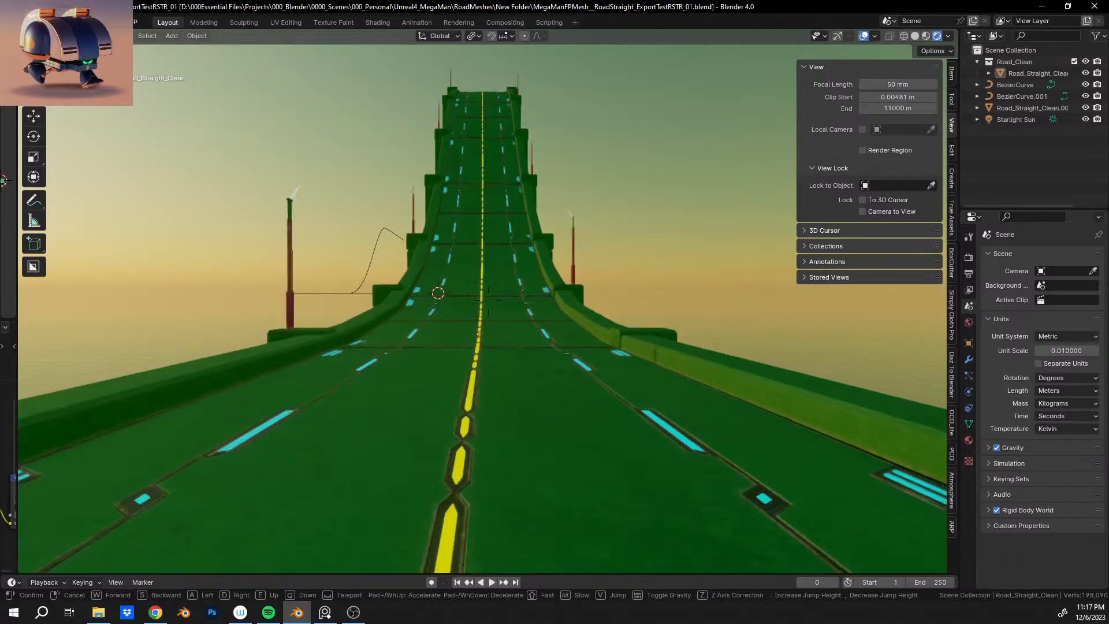
key("w")
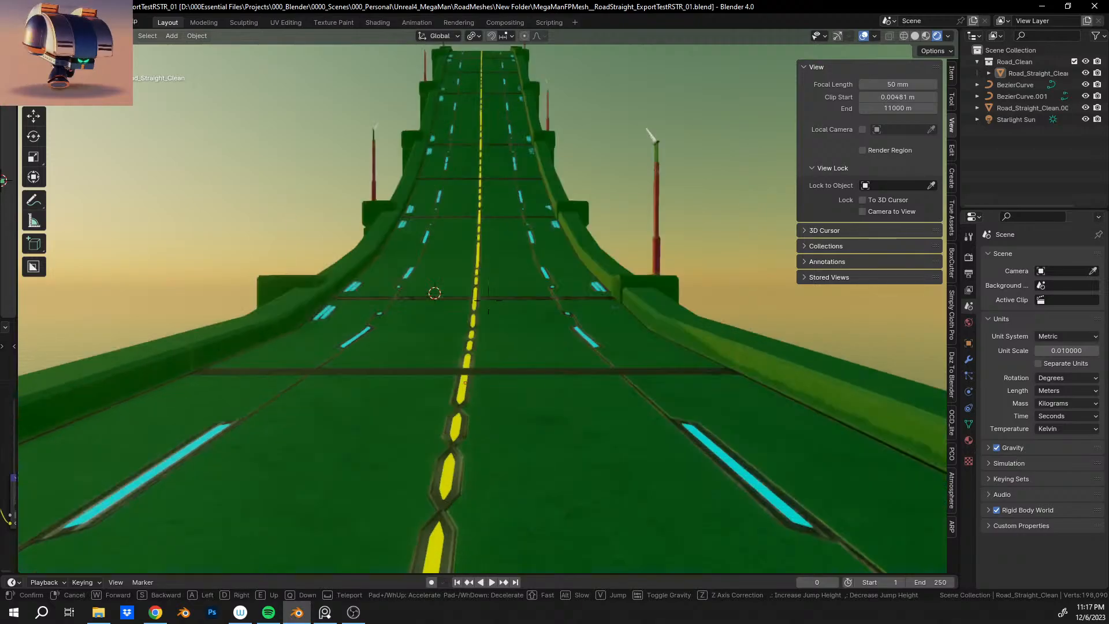
key("w")
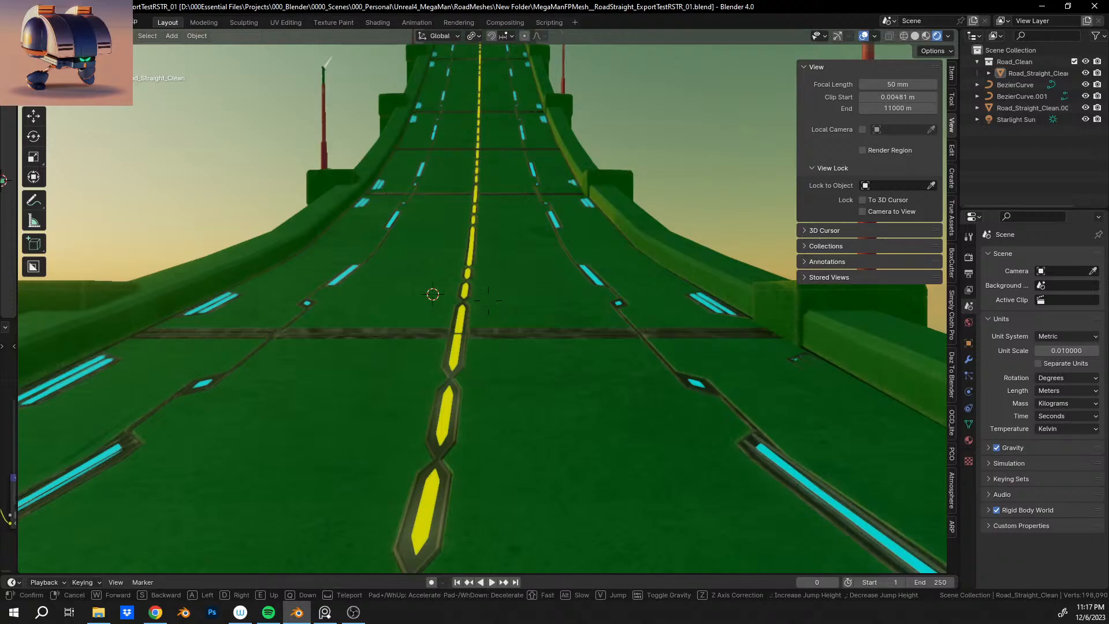
Walk up the rising road's slope towards its crest, examining the panel seams, yellow centre line and barriers at surface level.
key("w")
key("w")
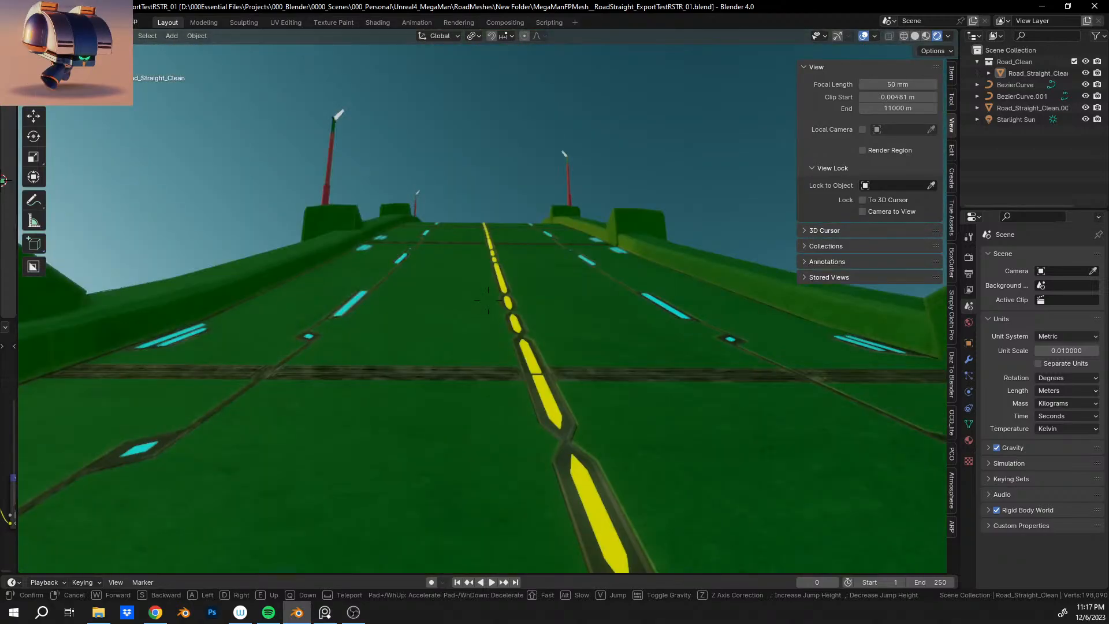
key("w")
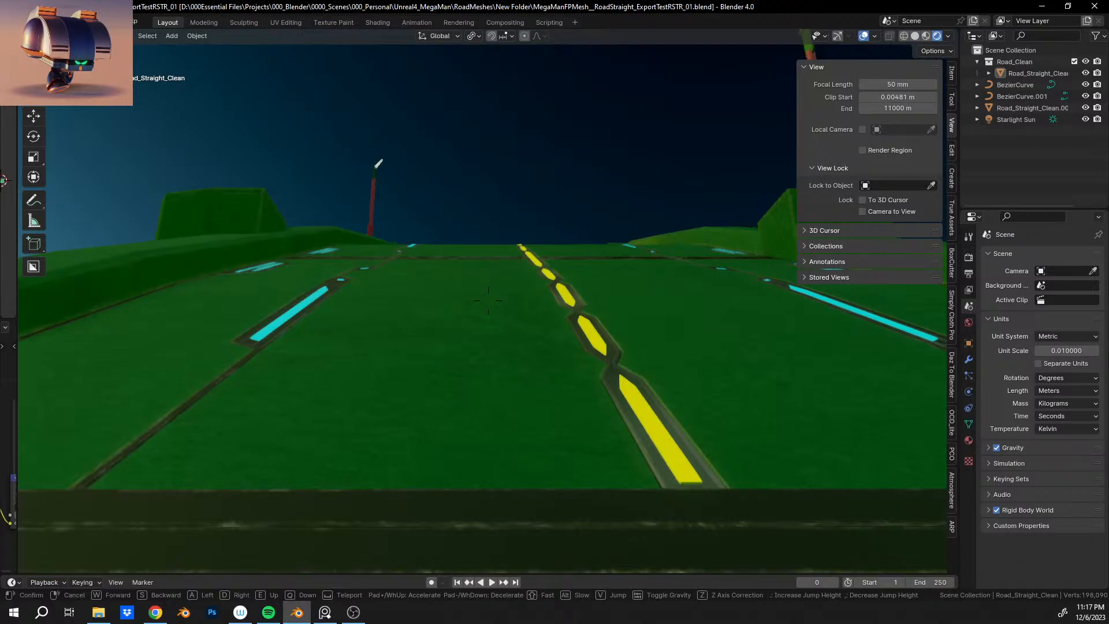
key("w")
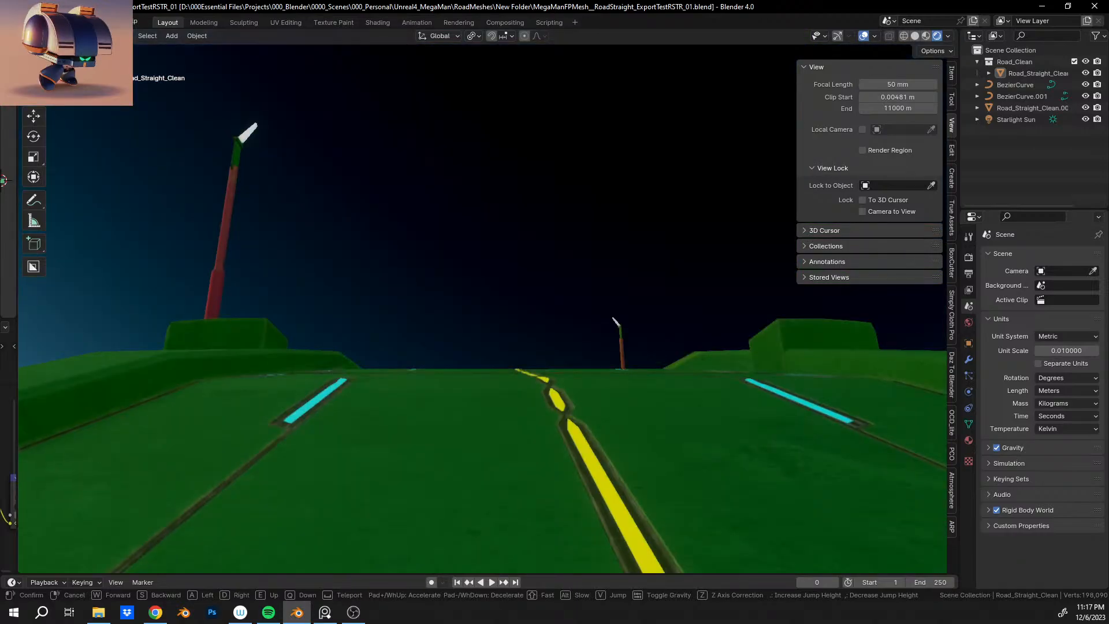
key("w")
key("w")
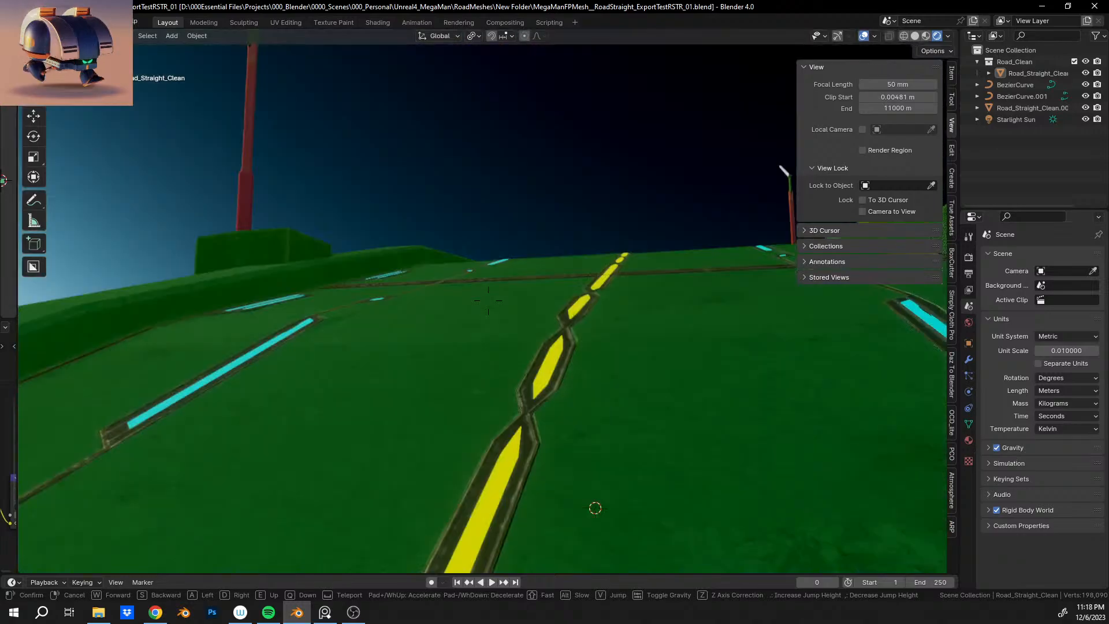
key("w")
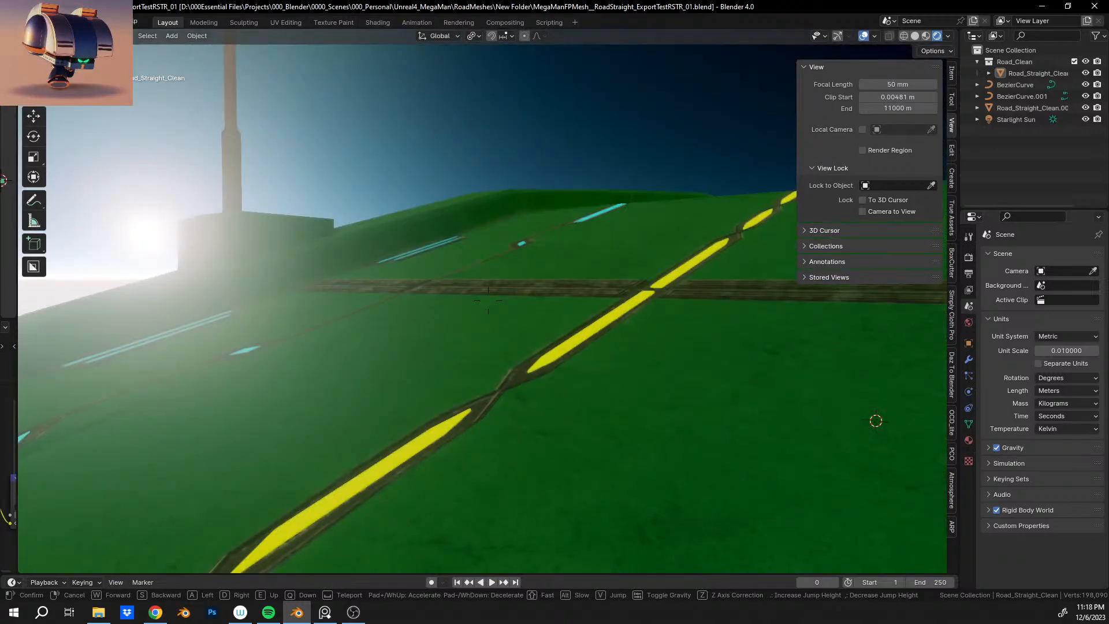
Walk around the upper part of the rising road, examining the side barrier and markings and looking back down the slope.
key("w")
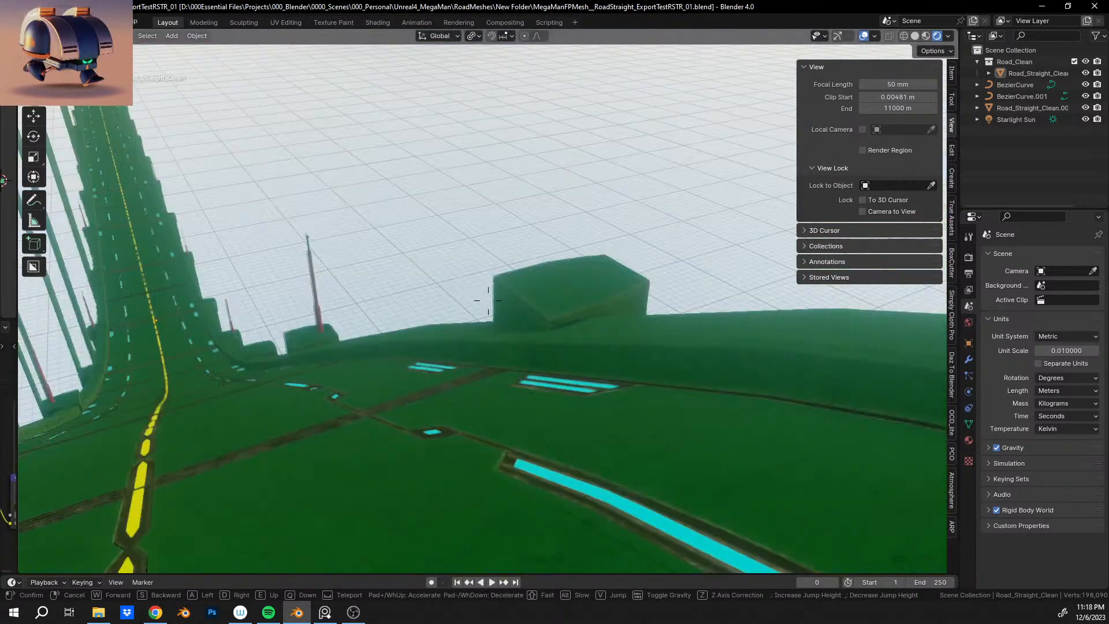
key("w")
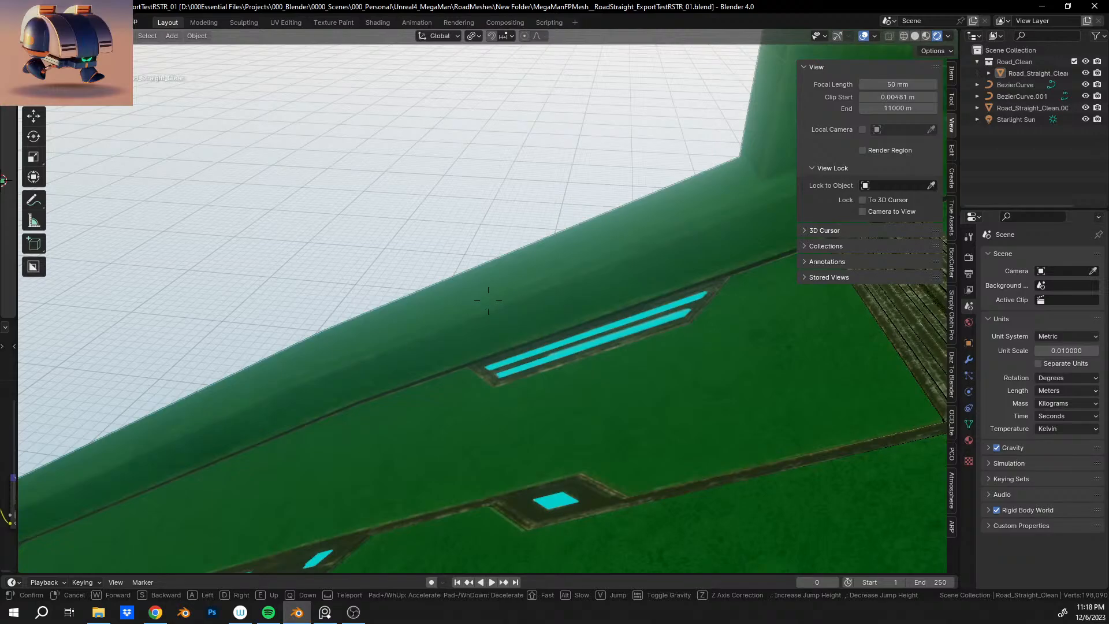
key("w")
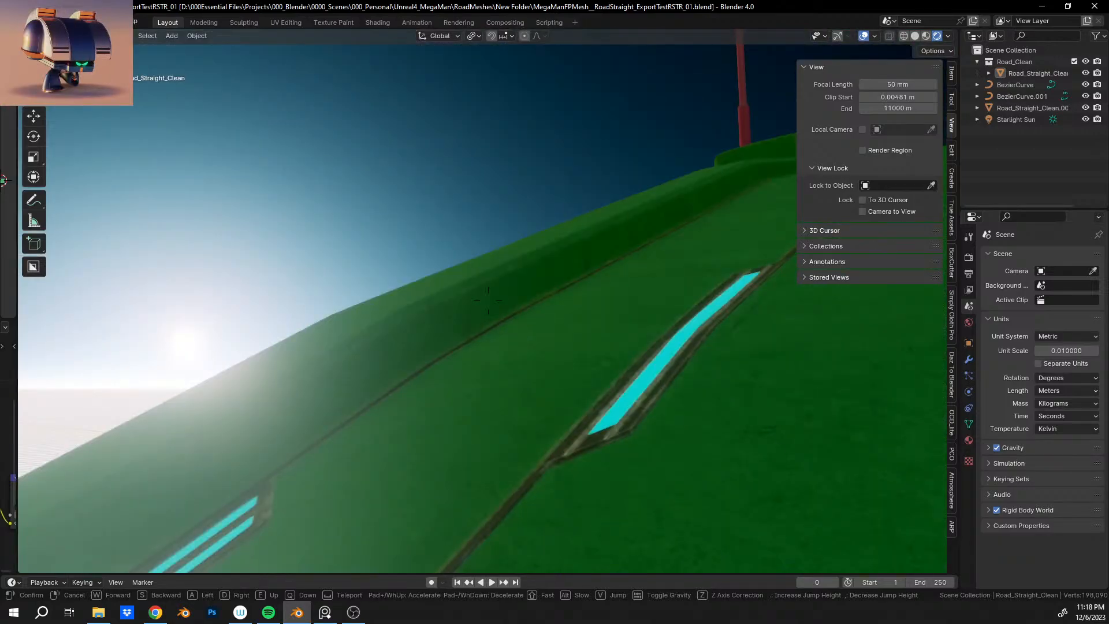
key("w")
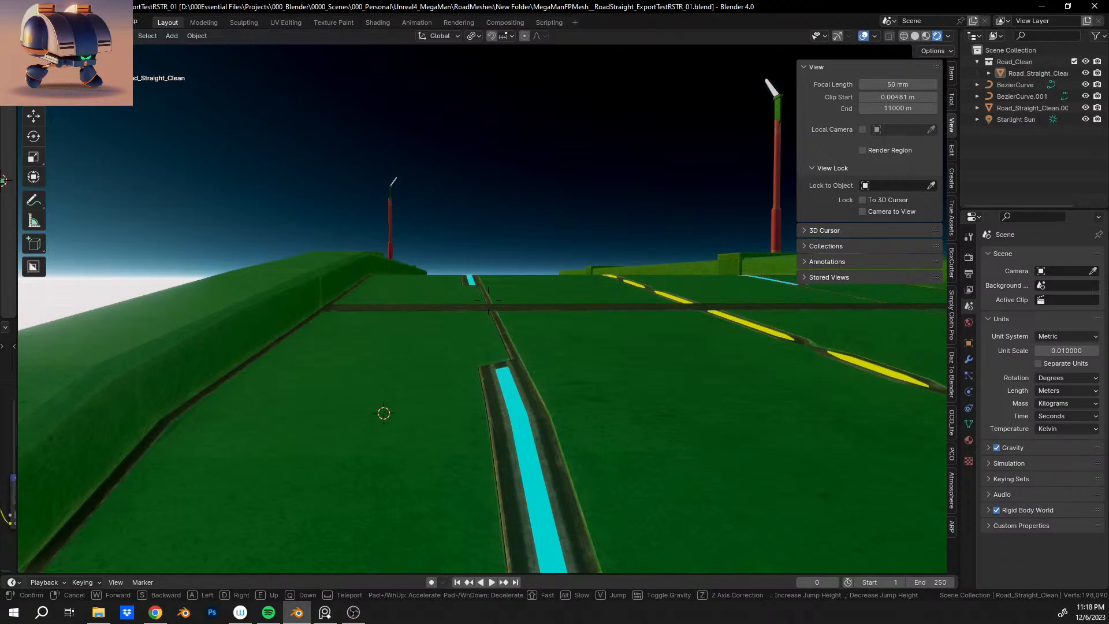
key("w")
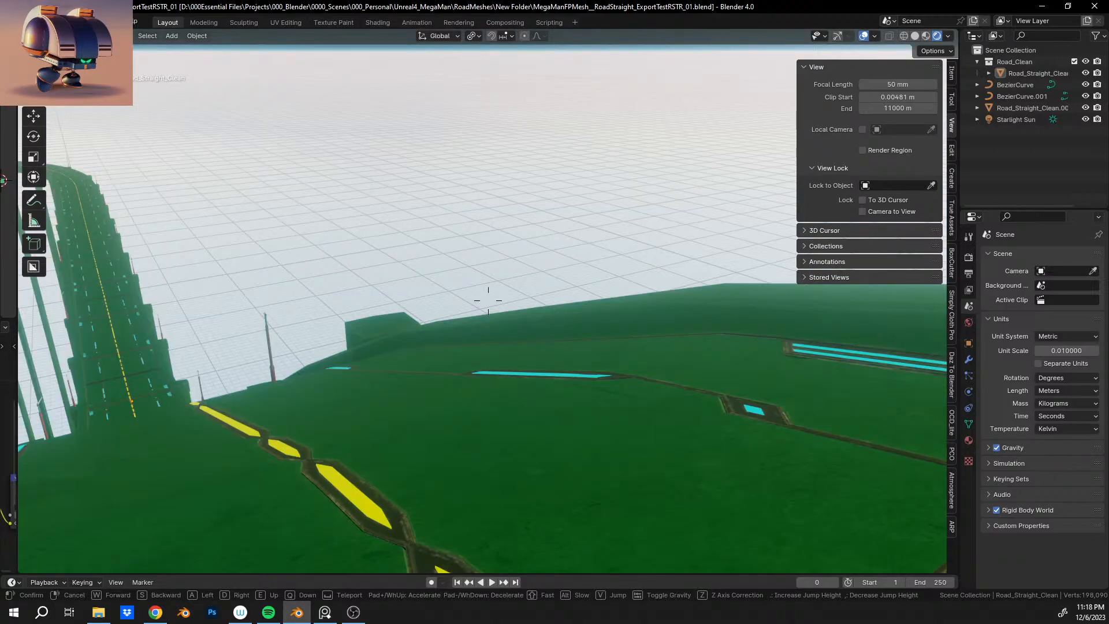
key("w")
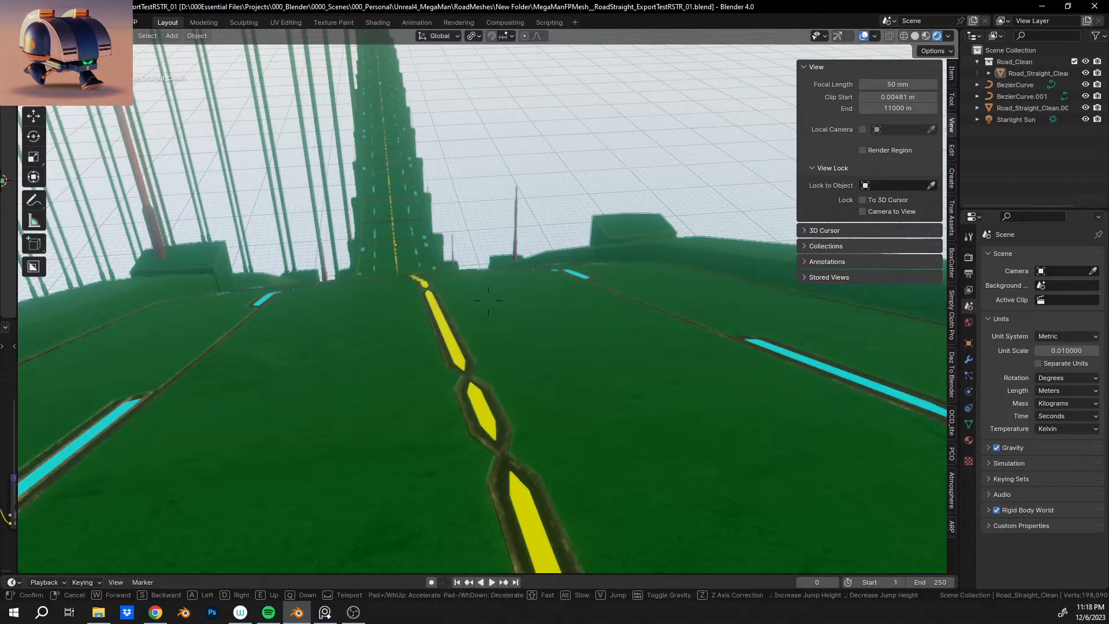
key("w")
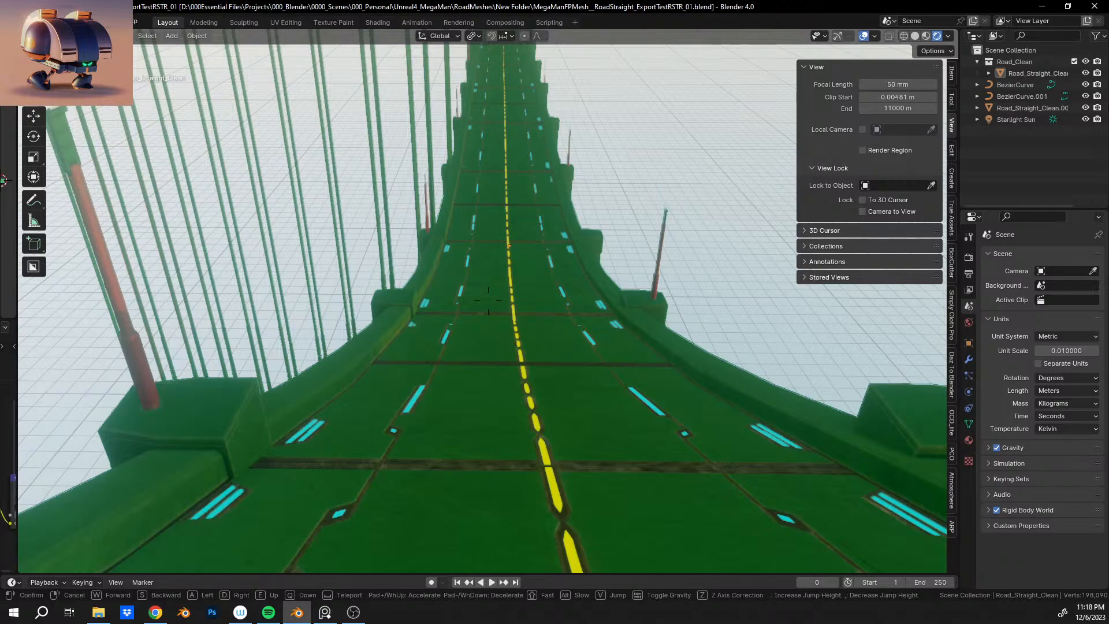
Teleport down the slope, walk along the curved road to examine its markings and railings through the bend, and leave Walk Navigation.
key("space")
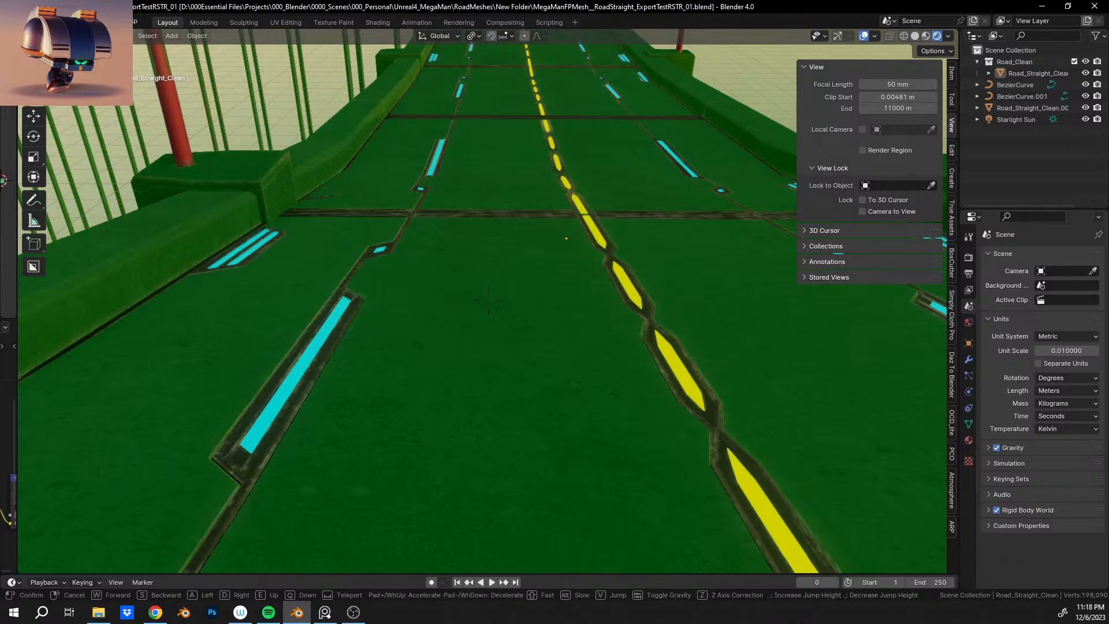
key("s")
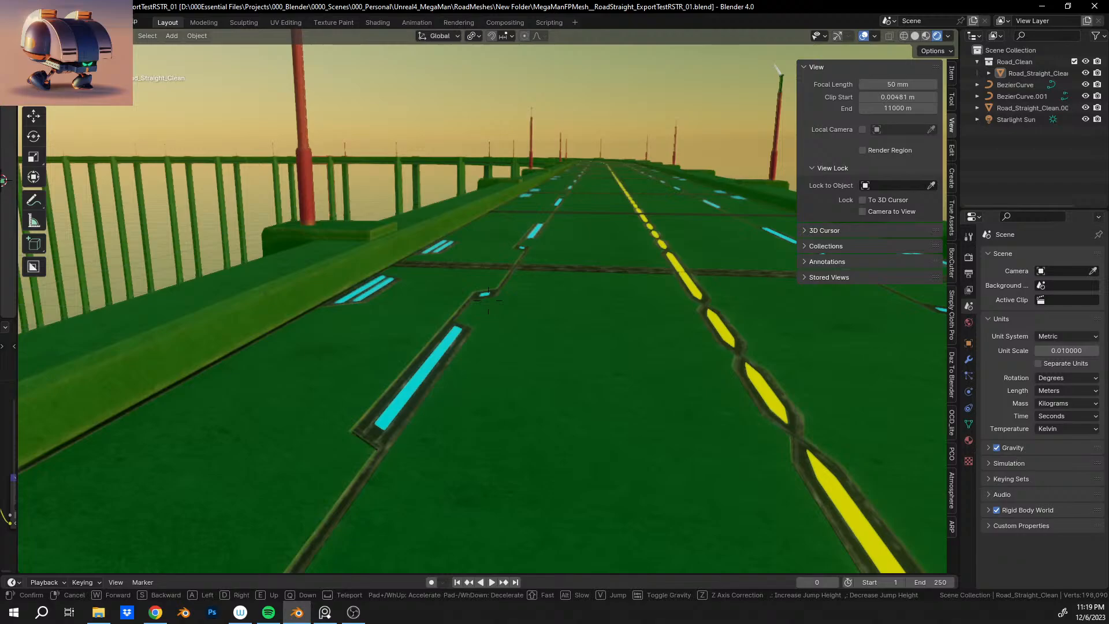
key("w")
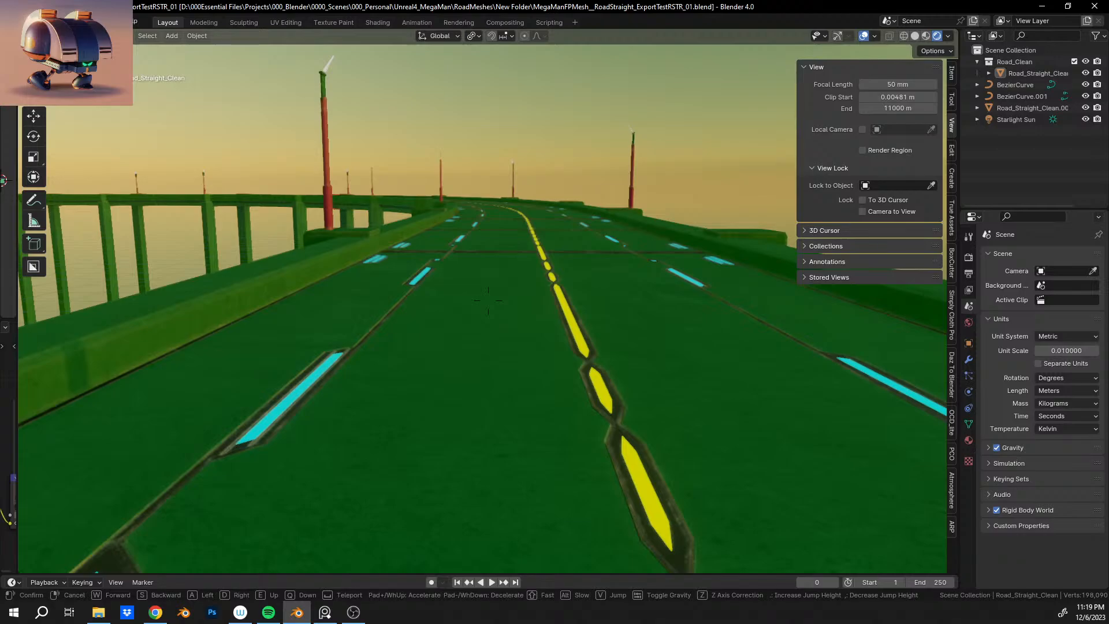
key("w")
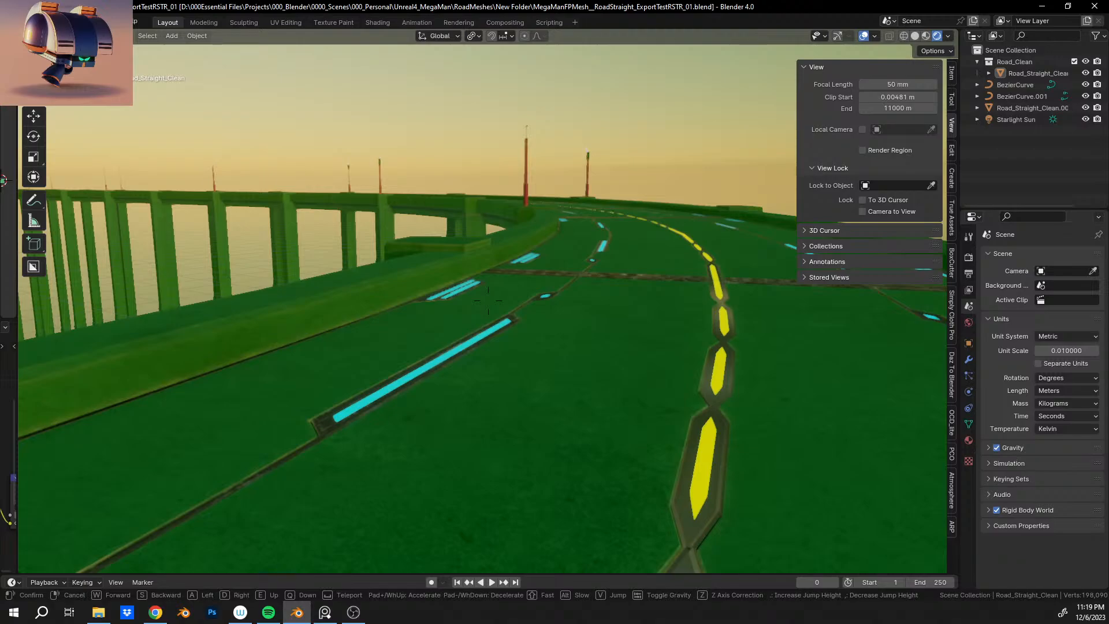
key("w")
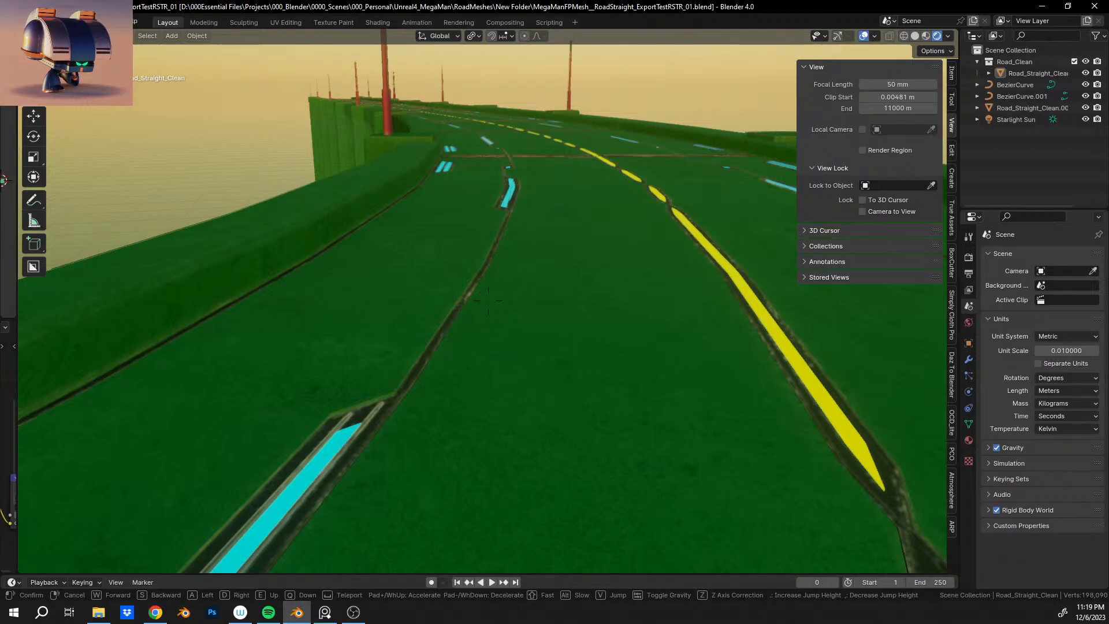
key("w")
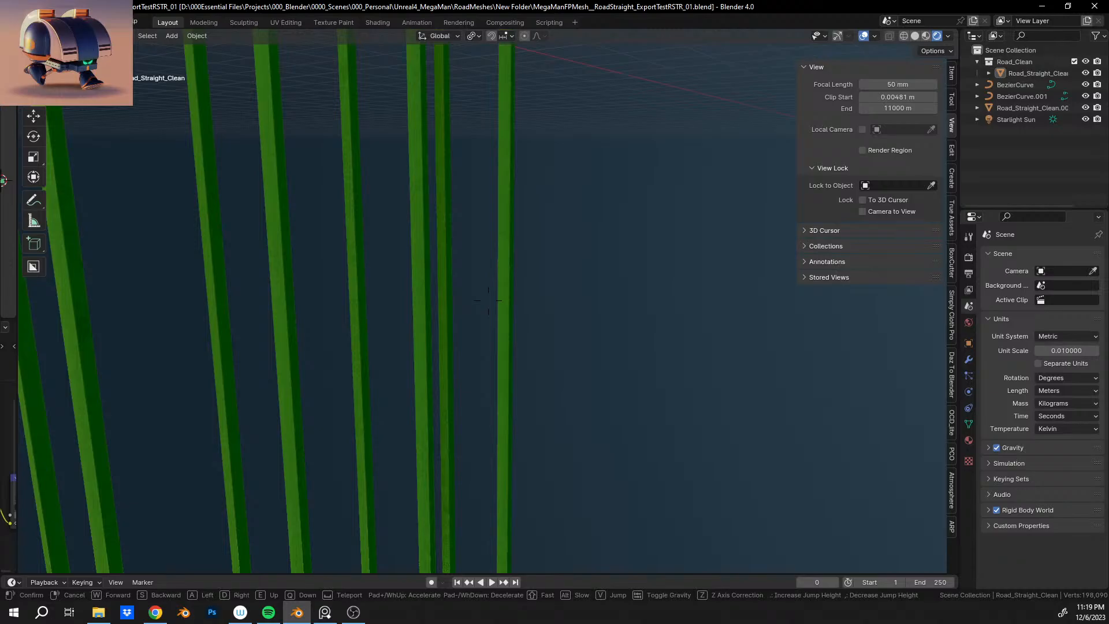
key("Escape")
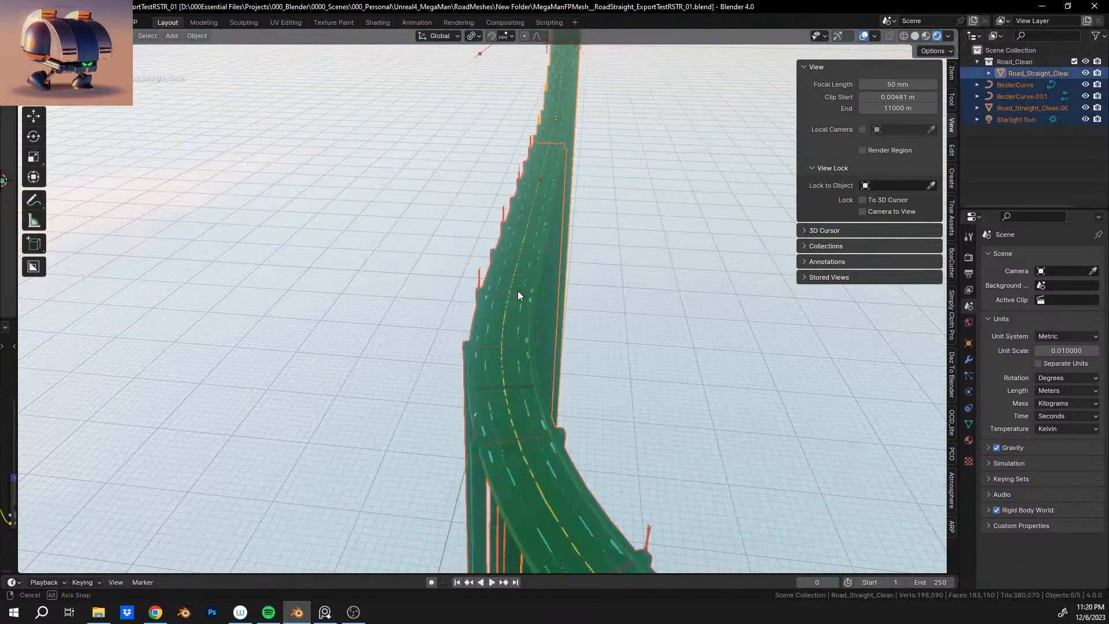
View the whole connected road from the side and save the blend file.
middle_click_drag(518, 290, 518, 286)
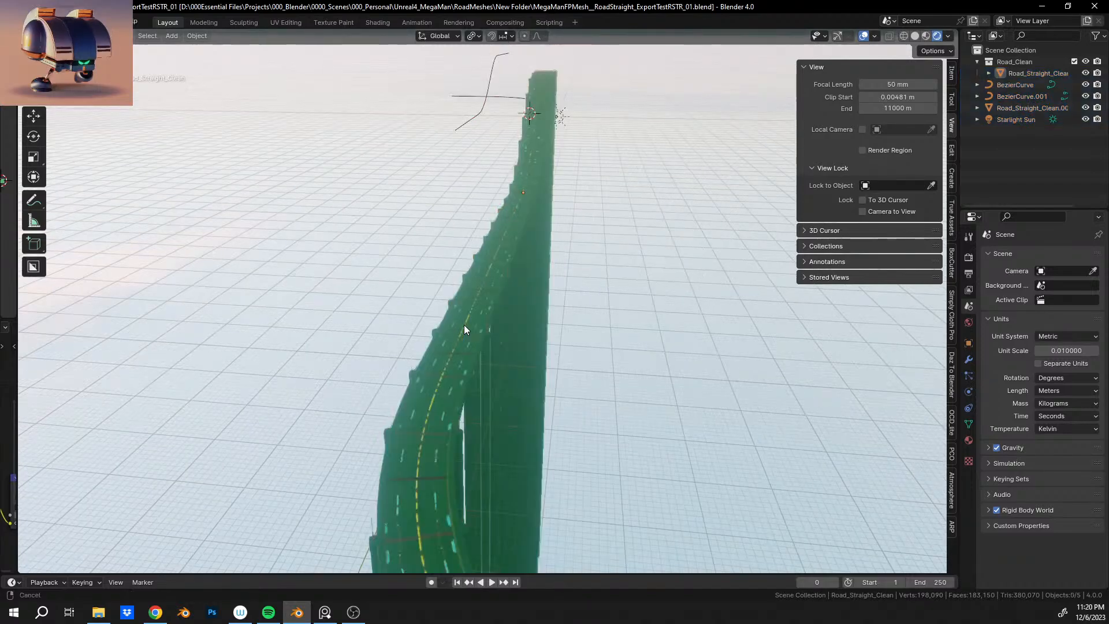
middle_click_drag(463, 325, 395, 296)
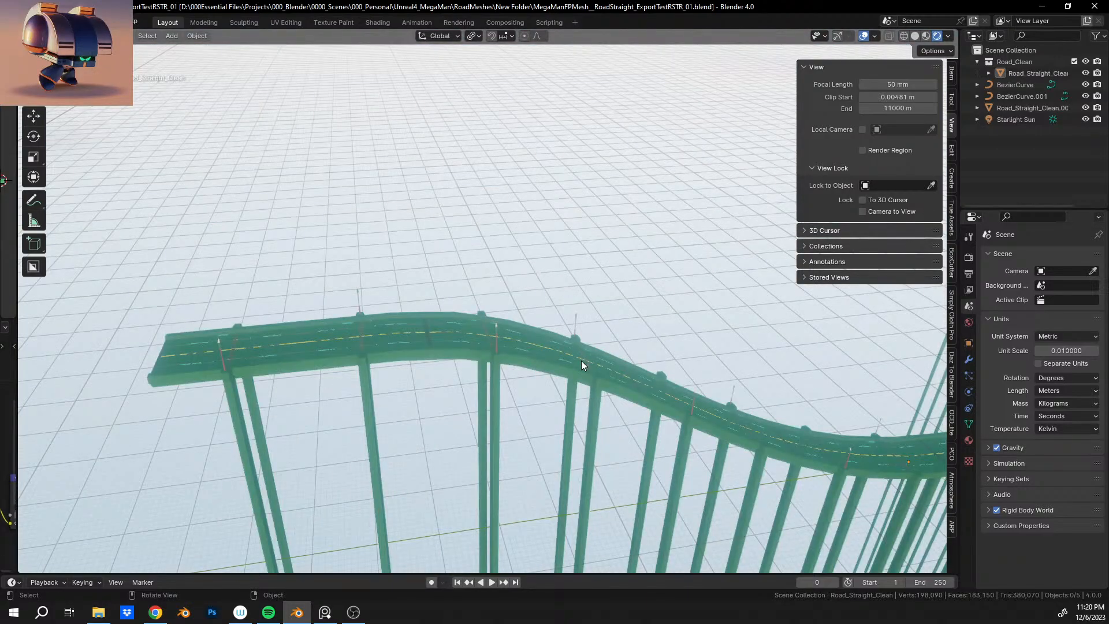
key("ctrl+s")
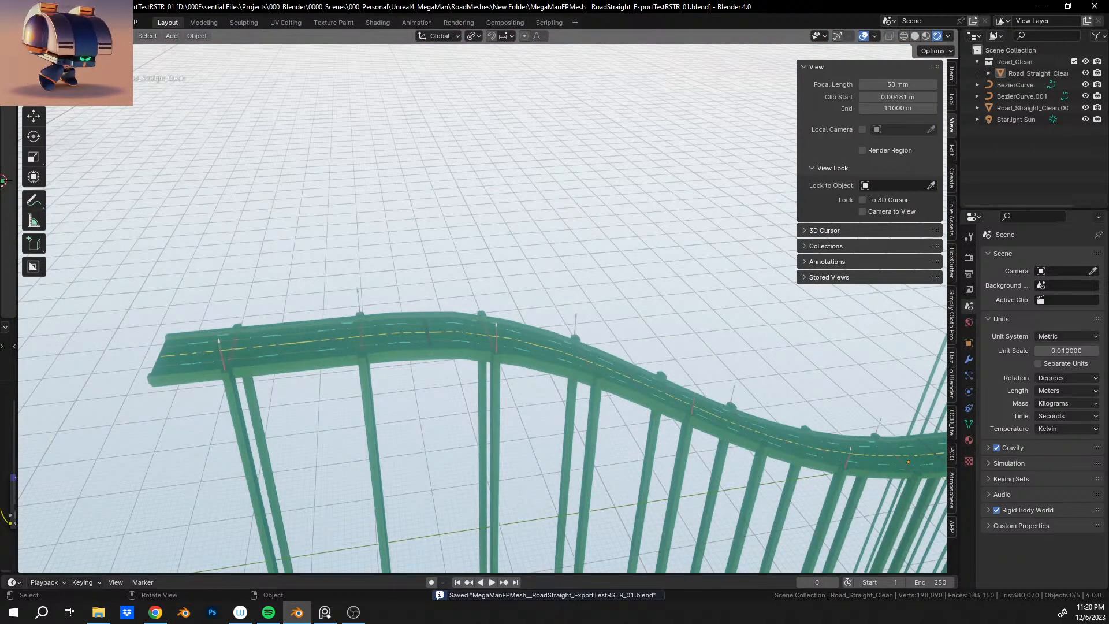
Select the rising road and examine its surface closely from the crest, then the full road layout from a distance.
mouse_move(469, 351)
middle_mouse_down()
mouse_move(584, 334)
mouse_move(557, 334)
mouse_move(480, 370)
mouse_move(461, 359)
mouse_move(483, 338)
middle_mouse_up()
left_click(481, 339)
middle_click_drag(557, 331, 393, 311)
middle_click_drag(469, 324, 466, 265)
scroll(483, 297, "up", 8)
scroll(503, 315, "up", 1)
scroll(489, 314, "down", 8)
scroll(490, 388, "up", 5)
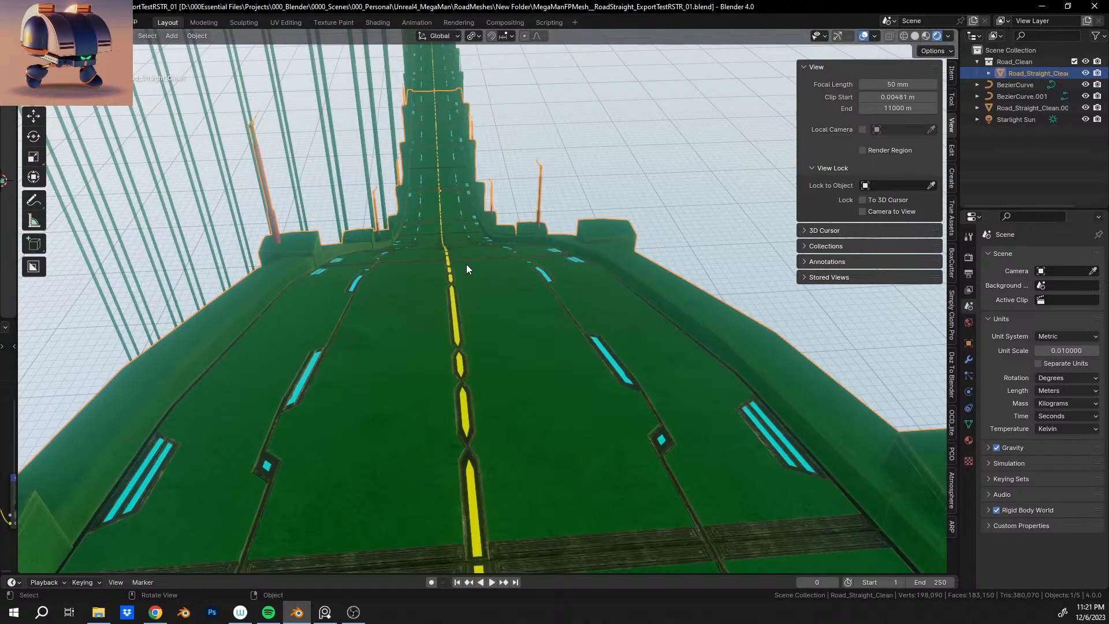
middle_click_drag(467, 265, 348, 422)
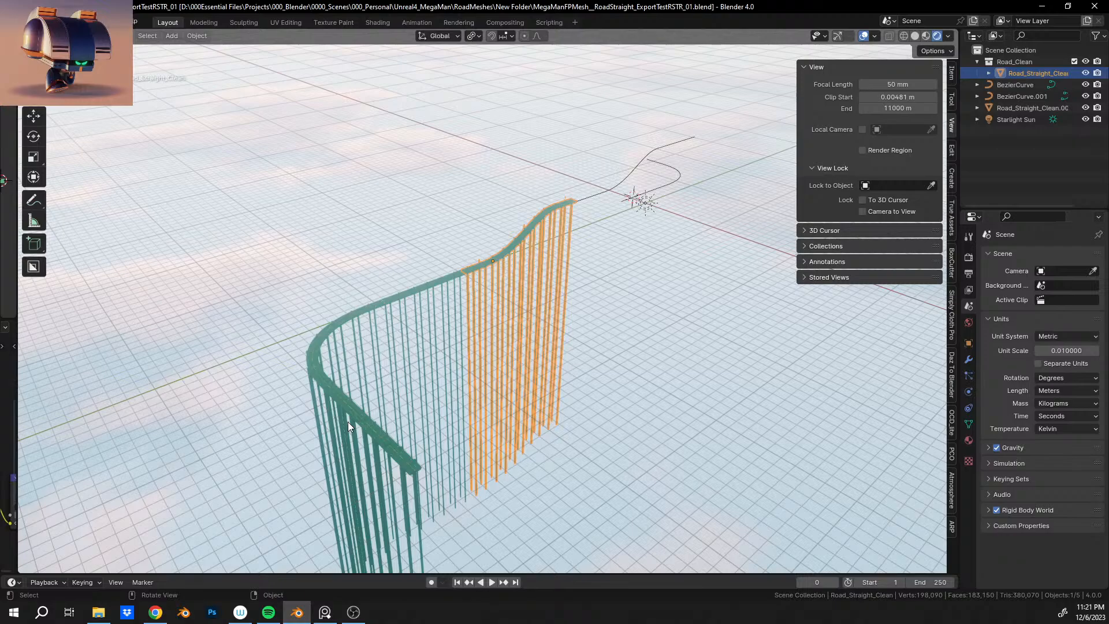
Try moving the curved road down and away from the end of the rising road, and undo the move.
left_click_drag(347, 422, 347, 435)
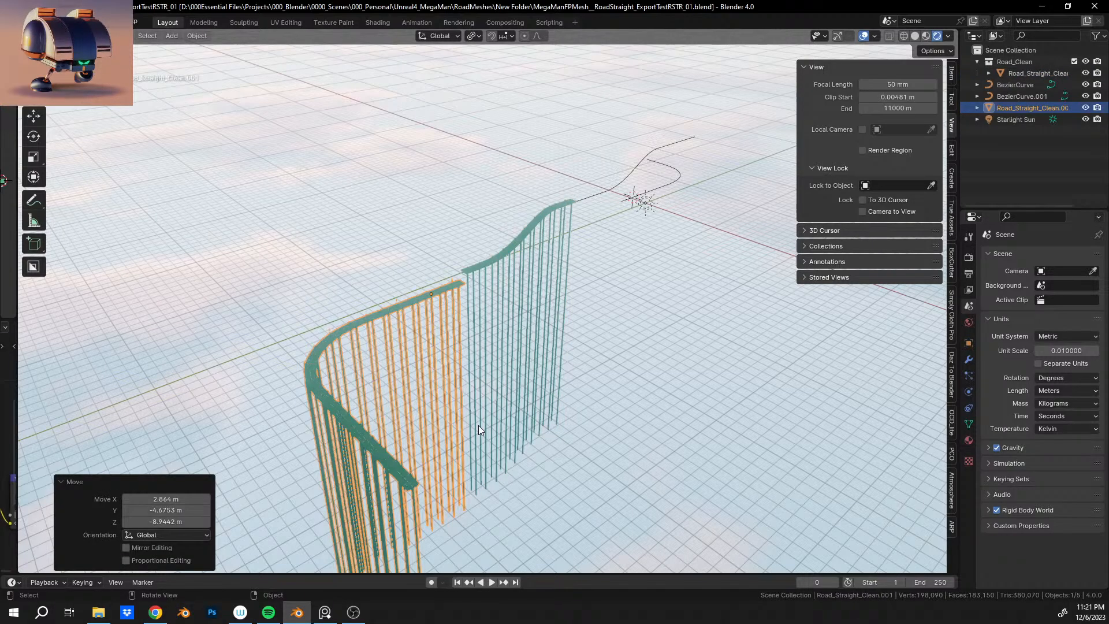
middle_click_drag(479, 426, 508, 299)
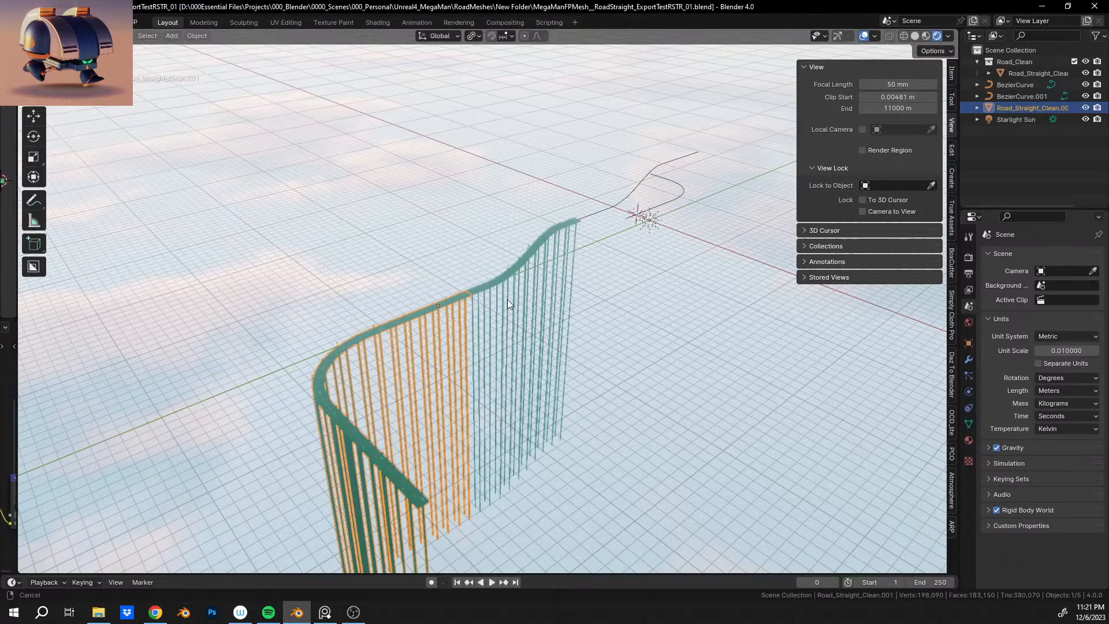
middle_click_drag(508, 300, 445, 306)
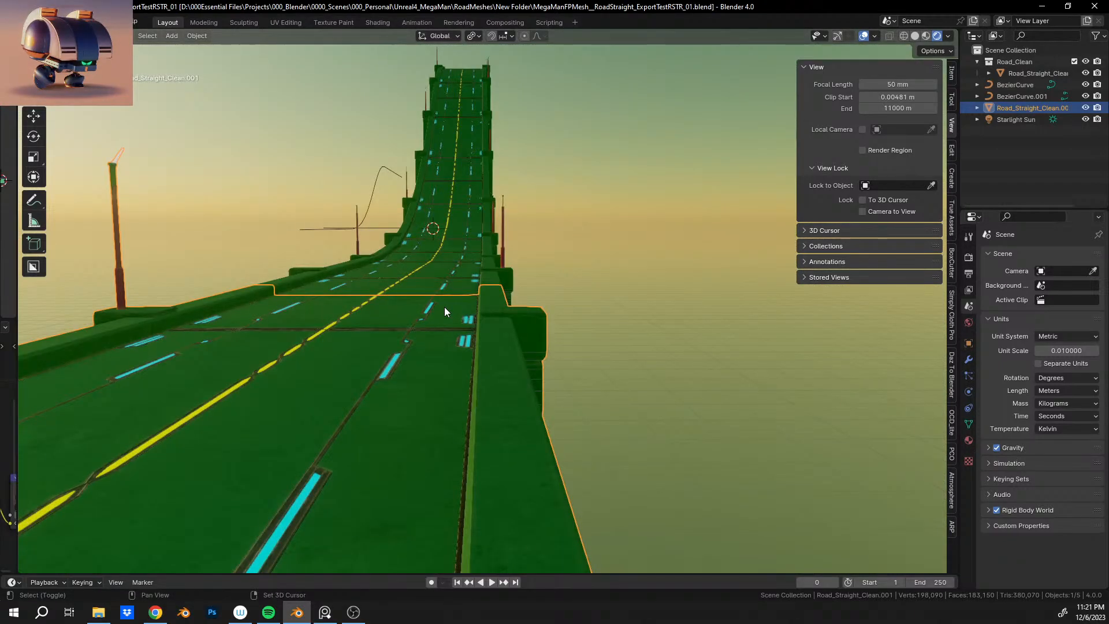
Deselect the roads and examine the joint, the curve and the centre line leading towards the rising road.
left_click(445, 307, "shift")
middle_click_drag(445, 307, 467, 324)
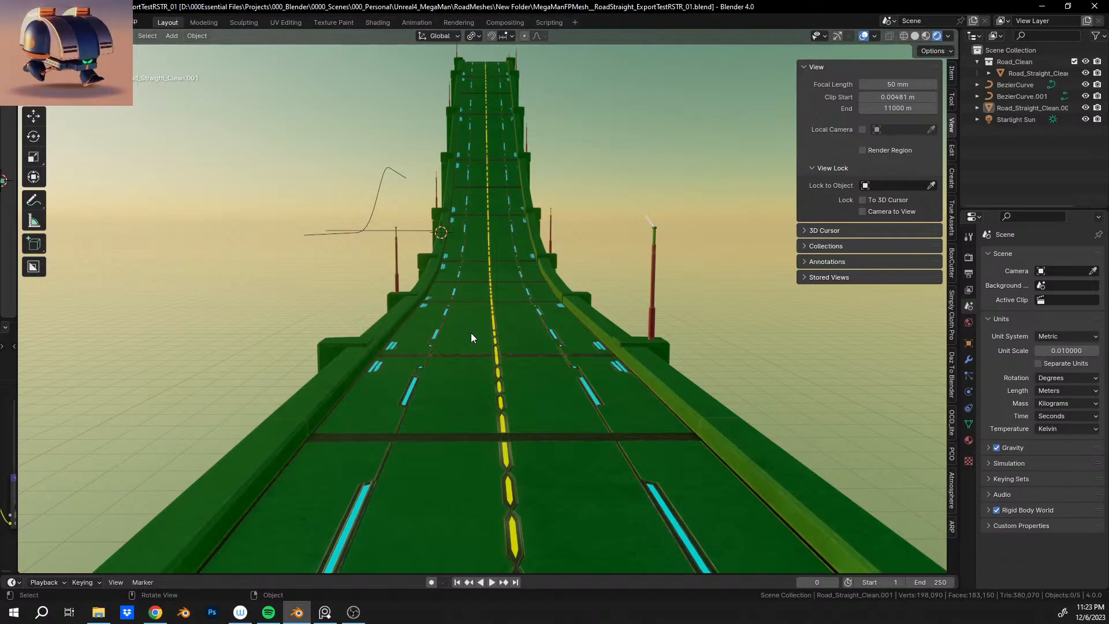
middle_click_drag(382, 414, 300, 391)
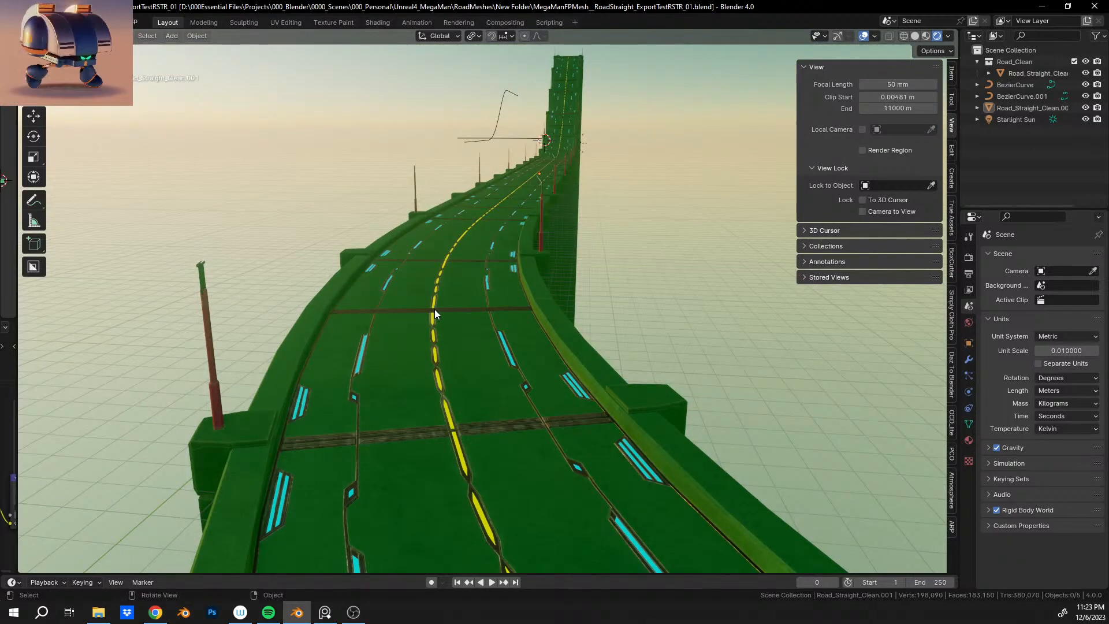
scroll(471, 222, "up", 6)
middle_click_drag(486, 200, 462, 196)
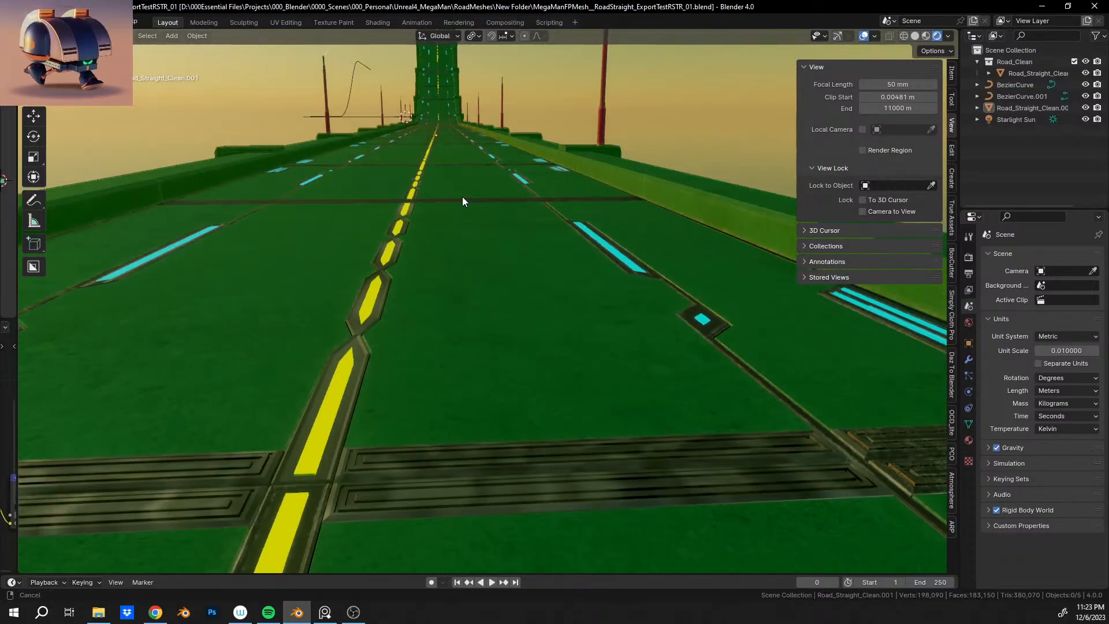
Examine the road from farther back and return close to the surface to check the lane markings and seams up the rise.
scroll(433, 145, "down", 5)
scroll(432, 144, "down", 4)
middle_click_drag(433, 144, 478, 309)
scroll(452, 190, "up", 4)
middle_click_drag(453, 191, 516, 305)
scroll(500, 235, "up", 8)
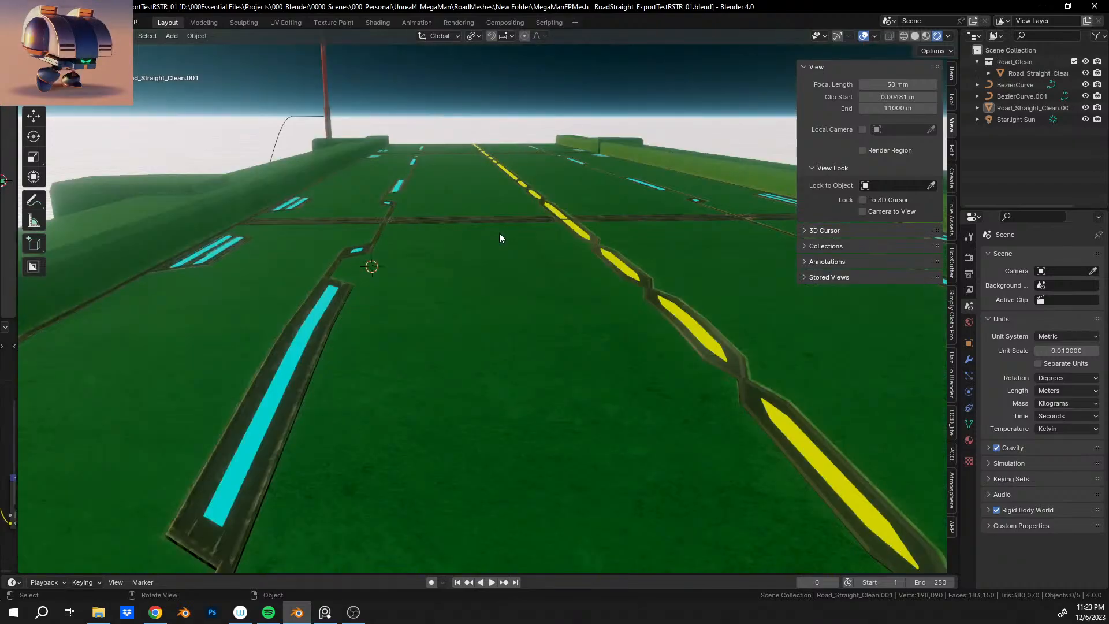
Follow the yellow centre line up the rising road to its far edge and examine the surface and end face there.
scroll(498, 233, "up", 3)
scroll(495, 236, "down", 8)
scroll(487, 217, "up", 4)
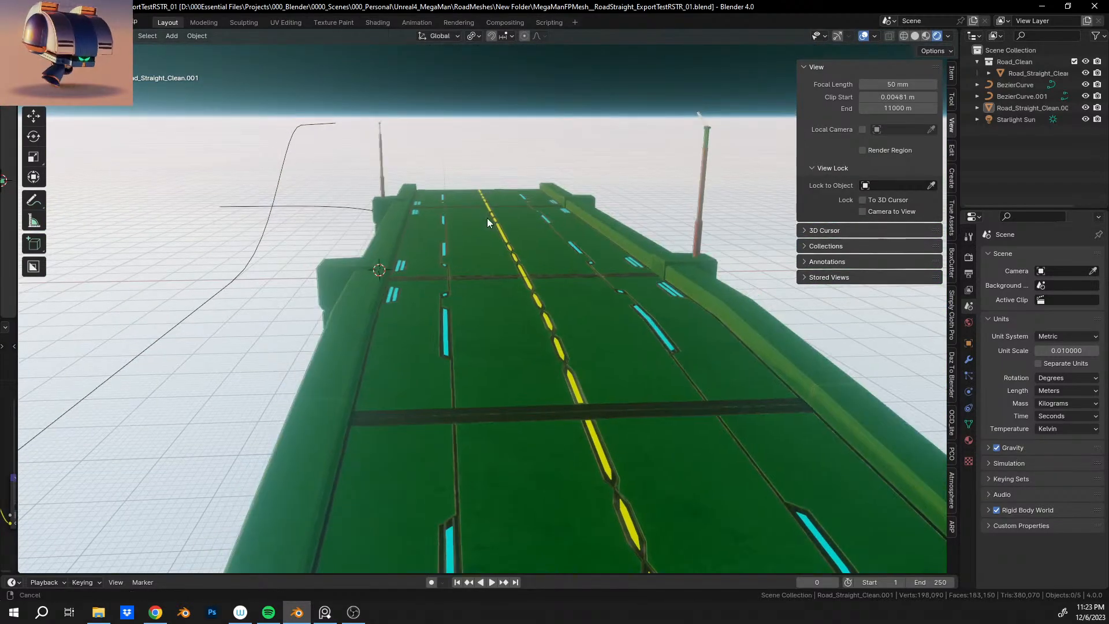
scroll(475, 319, "up", 5)
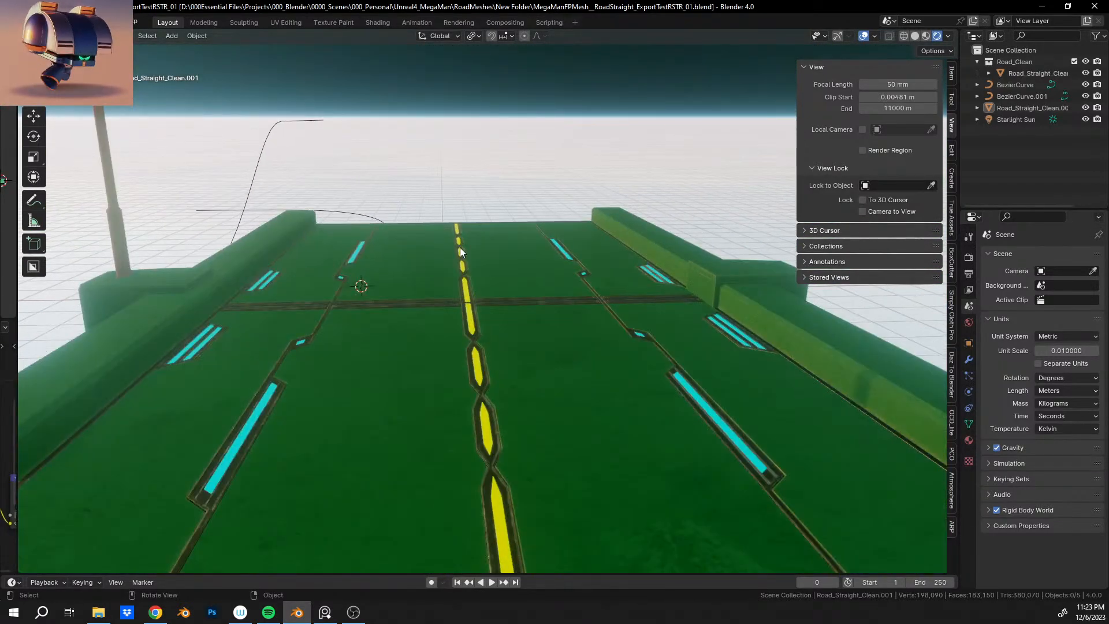
scroll(448, 377, "up", 5)
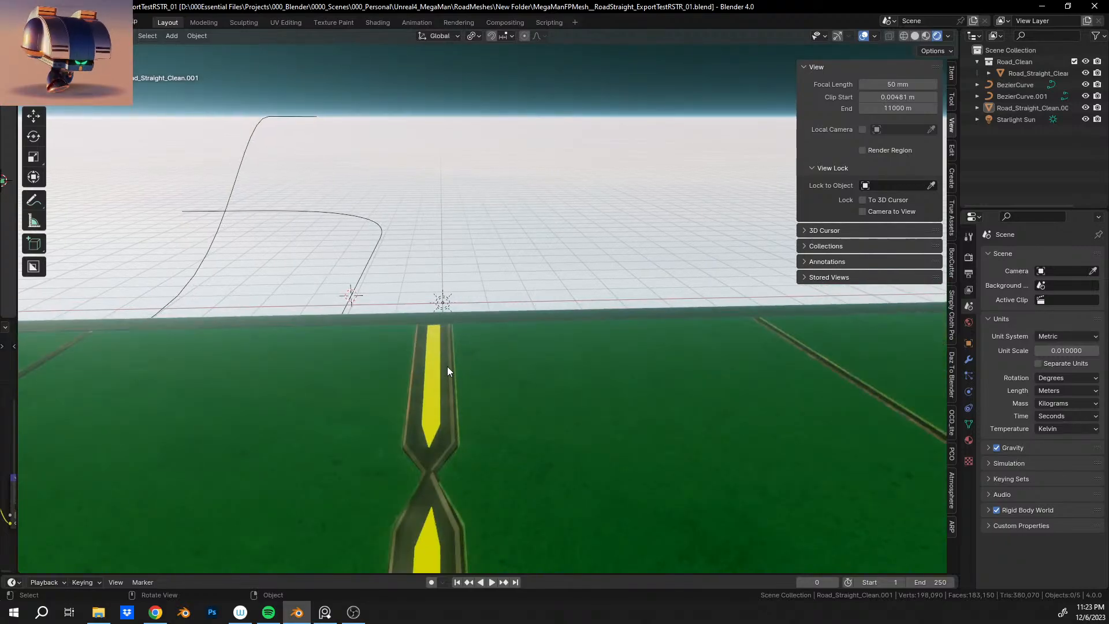
middle_click_drag(494, 360, 556, 281)
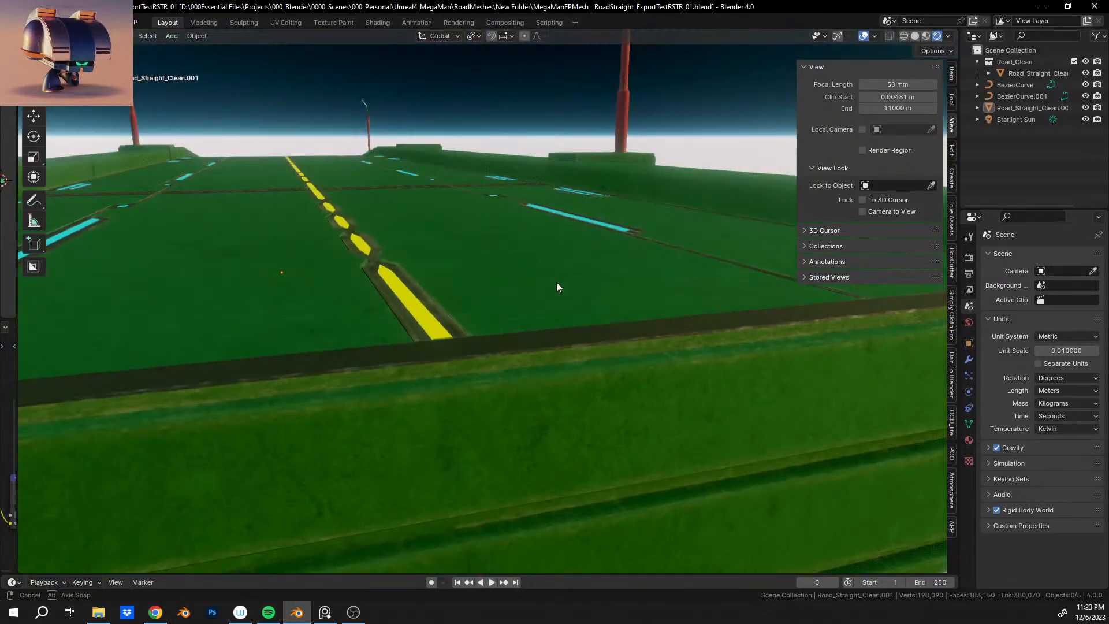
Examine the road from the crest down the slope towards the curved section, ending close to the surface.
scroll(462, 254, "down", 6)
middle_click_drag(431, 247, 499, 419, "shift")
scroll(427, 323, "up", 3)
middle_click_drag(421, 317, 487, 385)
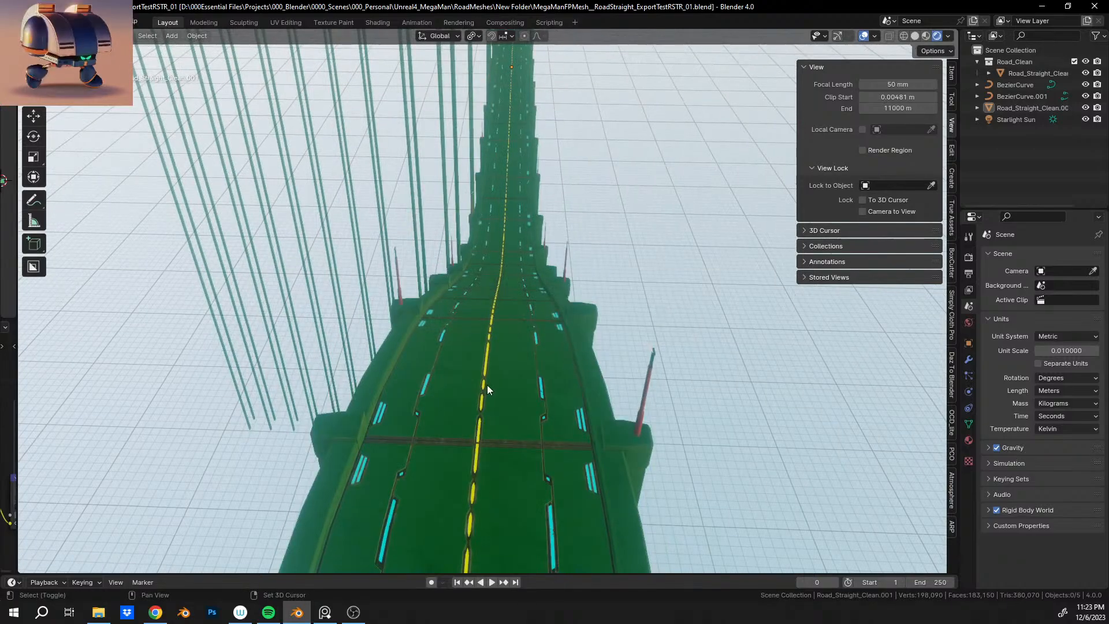
scroll(491, 331, "up", 8)
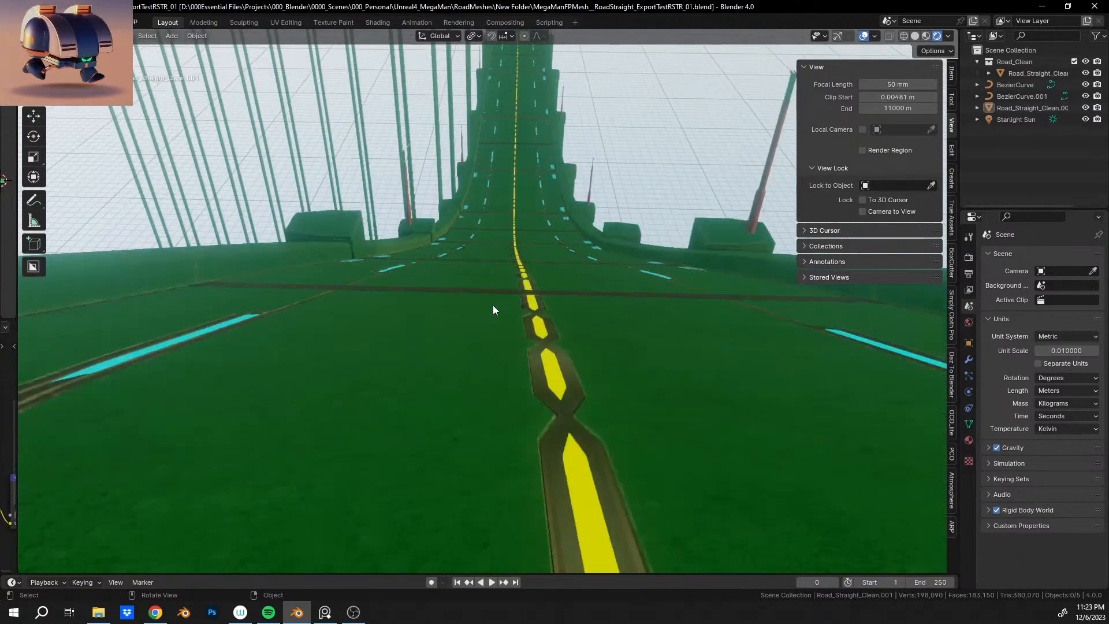
scroll(502, 288, "up", 2)
middle_click_drag(529, 181, 500, 283, "shift")
scroll(505, 308, "up", 5)
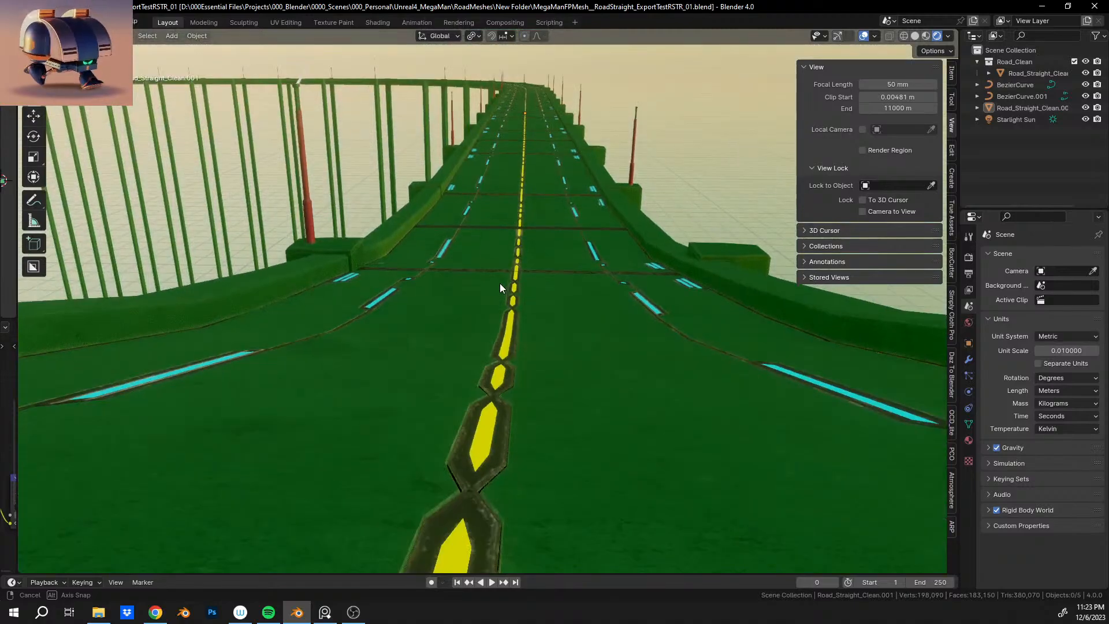
View the road at walking level and look along the centre line up the rise from several angles.
middle_click_drag(516, 188, 372, 303)
middle_click_drag(436, 266, 336, 332)
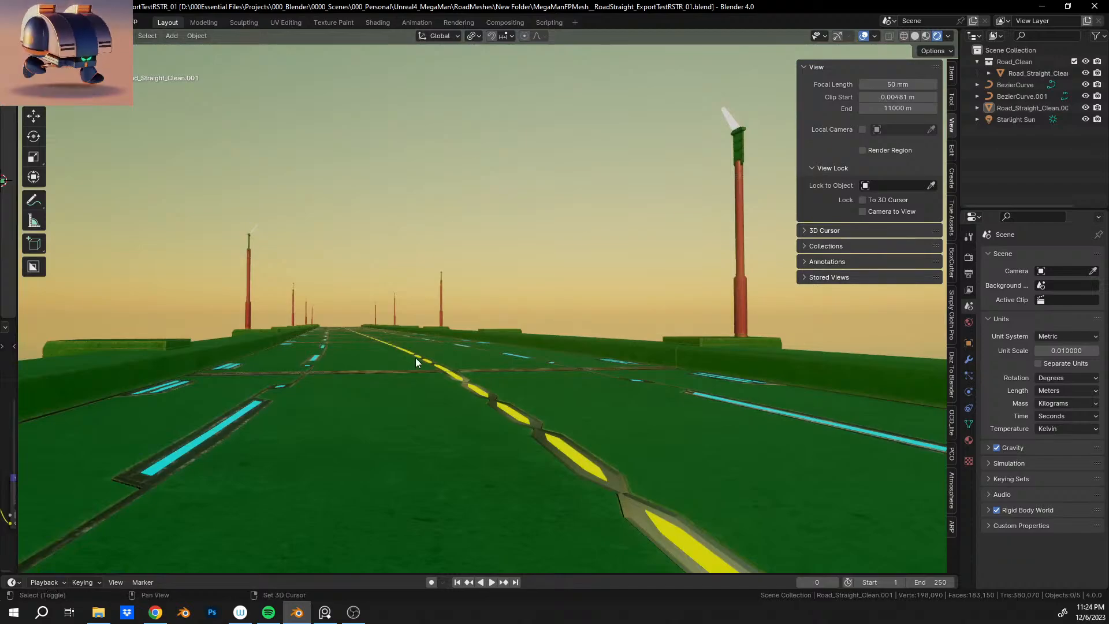
middle_click_drag(415, 358, 476, 405)
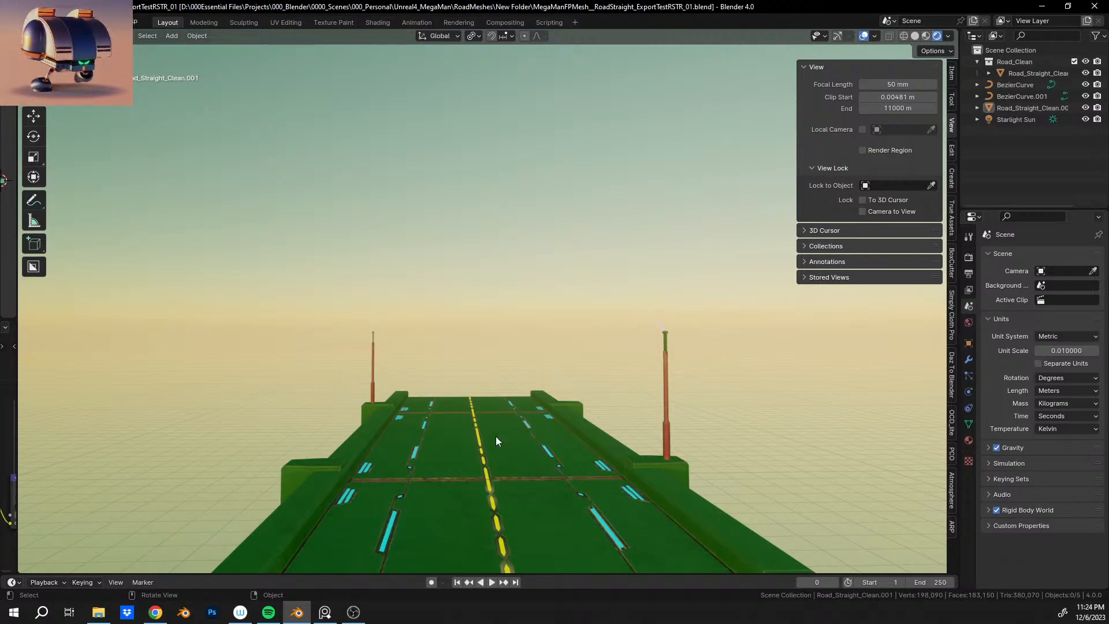
middle_click_drag(496, 436, 427, 356)
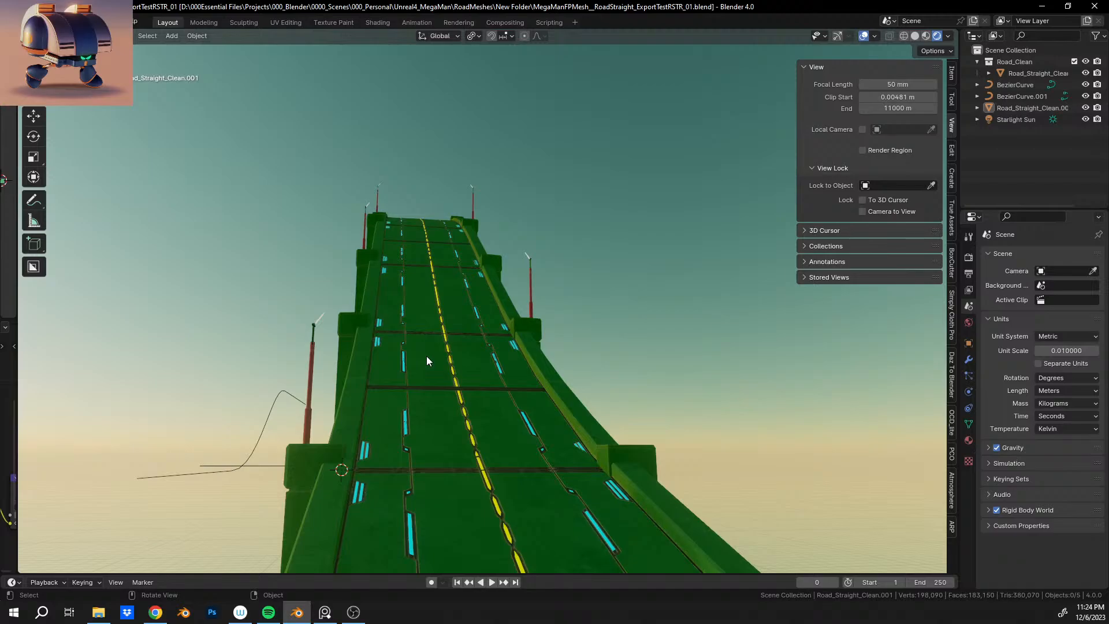
Switch to Chrome, view the Tron Bonne reference image in its own tab, and close the image and search tabs.
key("alt+Tab")
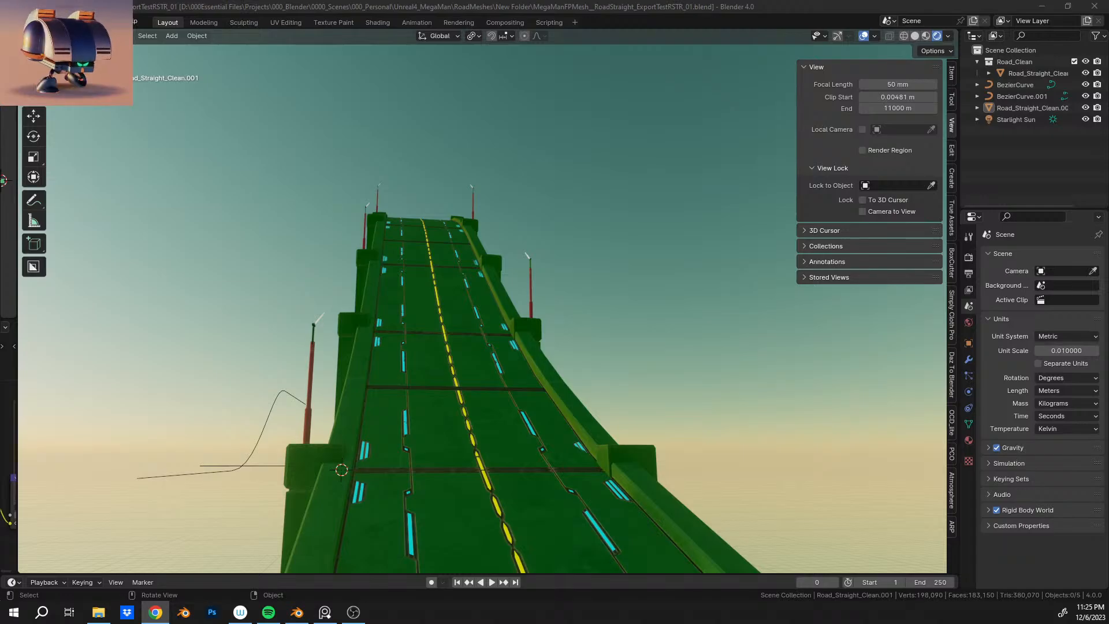
left_click_drag(901, 0, 650, 0)
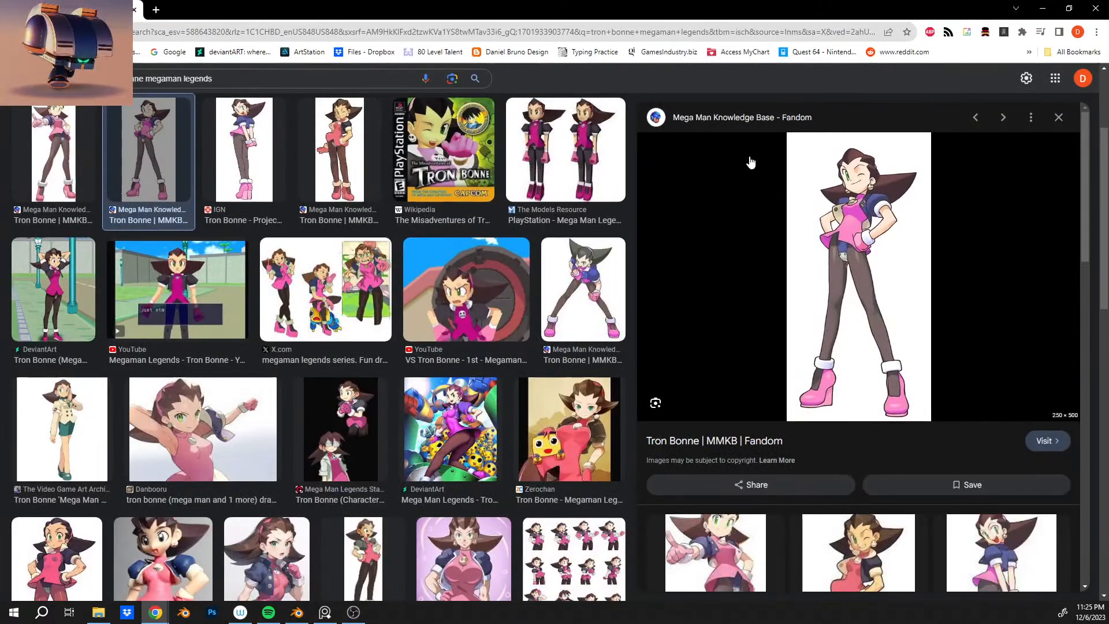
right_click(850, 269)
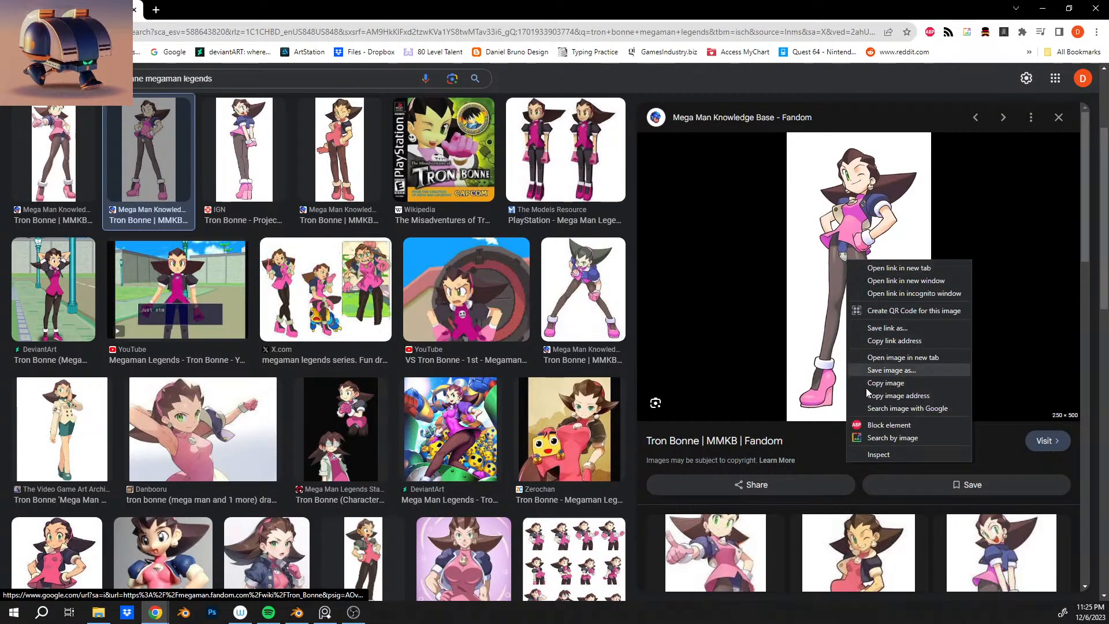
left_click(902, 358)
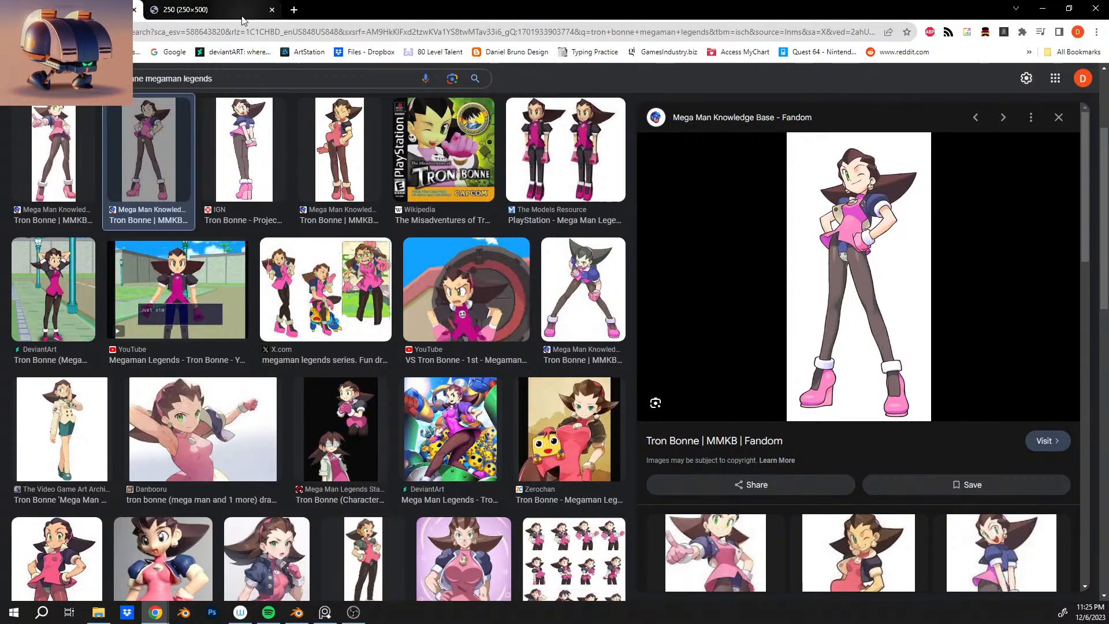
left_click(214, 9)
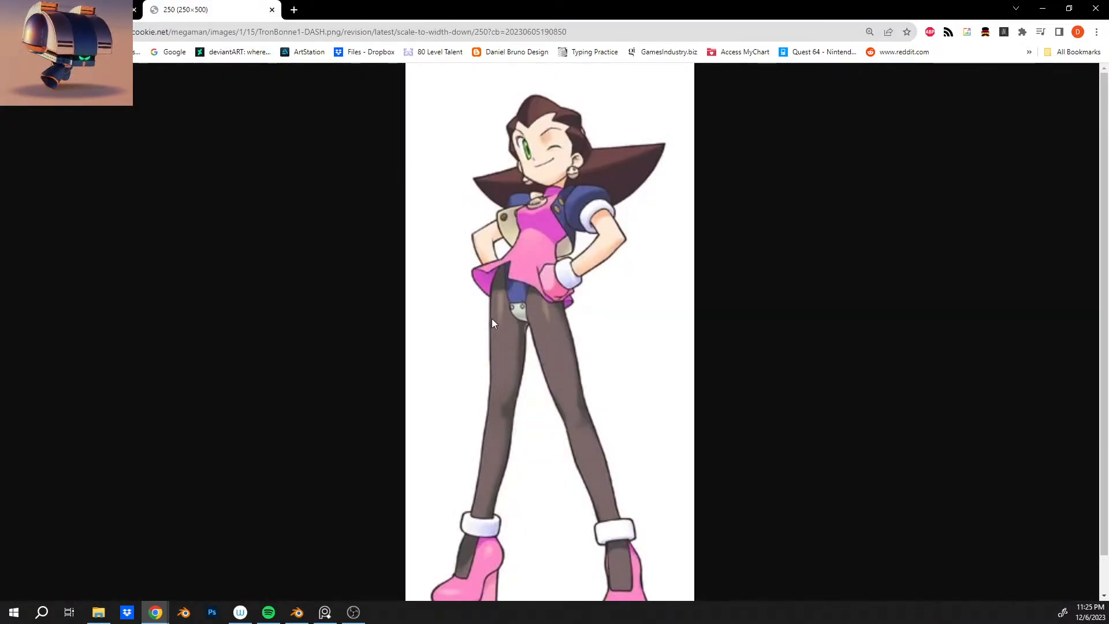
left_click(273, 10)
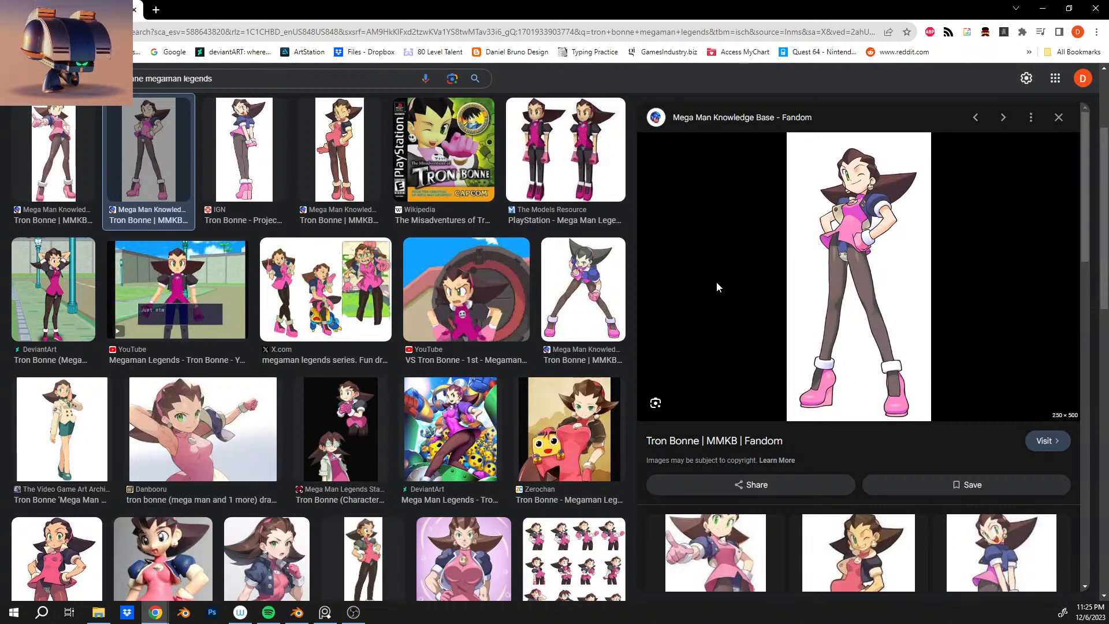
left_click(134, 10)
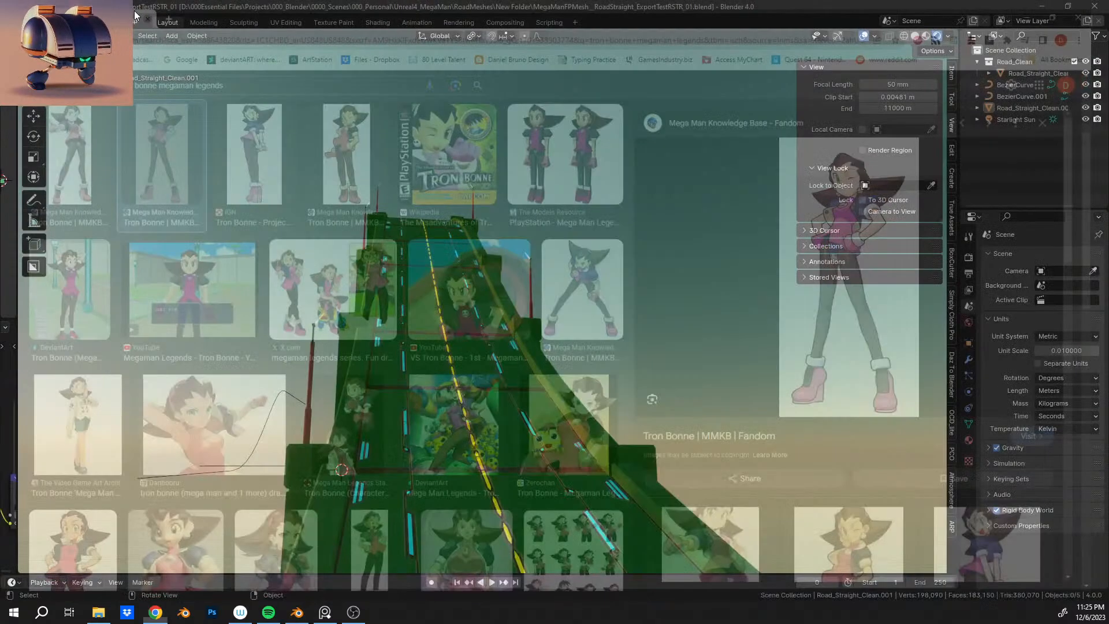
Return to Blender and examine the road over the crest towards the curve, comparing elevated and low viewpoints.
middle_click_drag(458, 388, 532, 424)
scroll(508, 431, "up", 3)
scroll(508, 365, "up", 2)
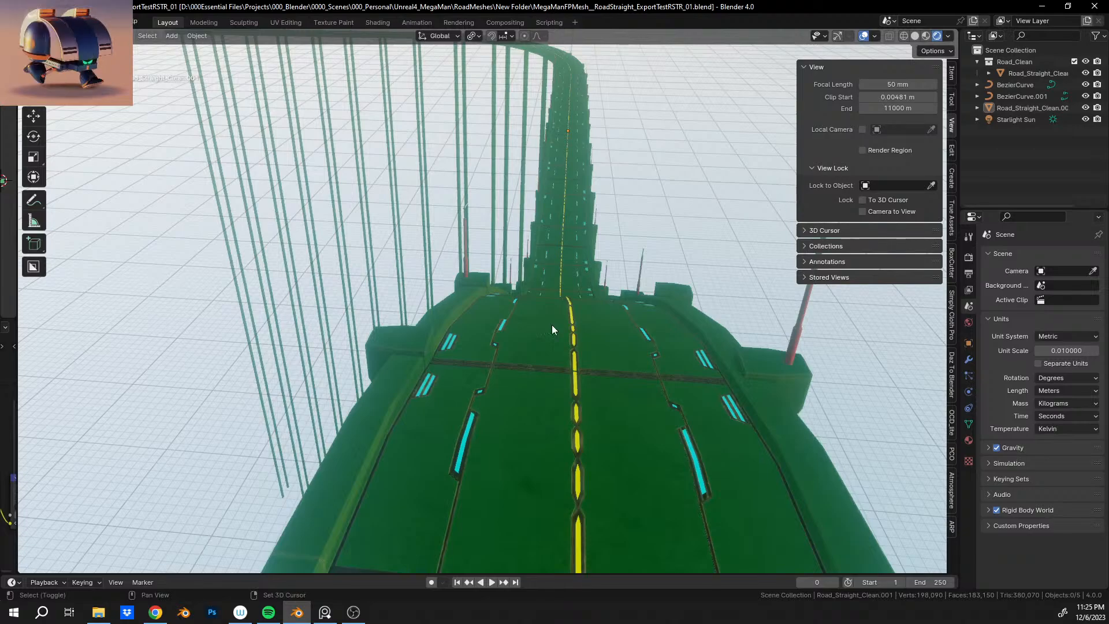
middle_click_drag(552, 325, 448, 392)
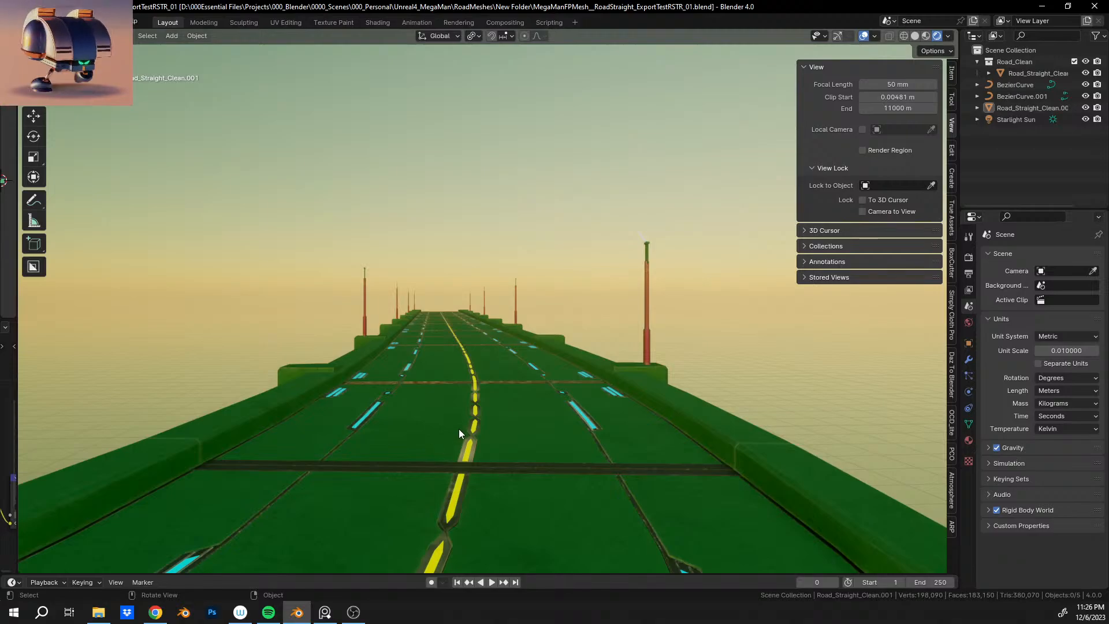
middle_click_drag(459, 429, 665, 422)
middle_click_drag(454, 318, 482, 289)
Inspect the lane markings and cross seams up close, and the pillar-supported curve from walking level.
scroll(468, 283, "up", 6)
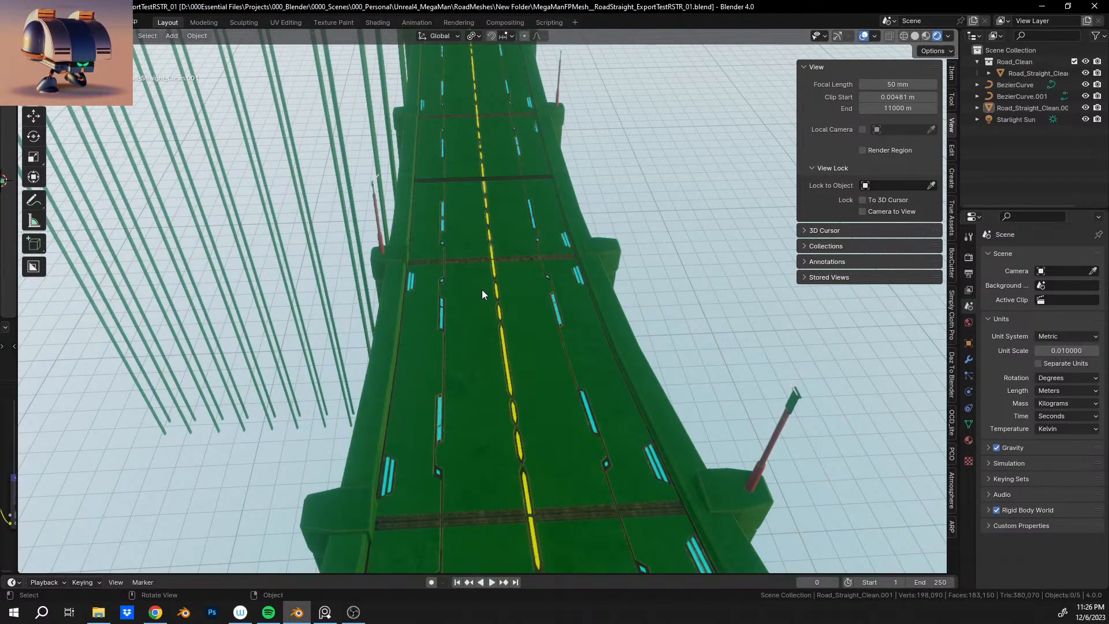
scroll(482, 290, "up", 4)
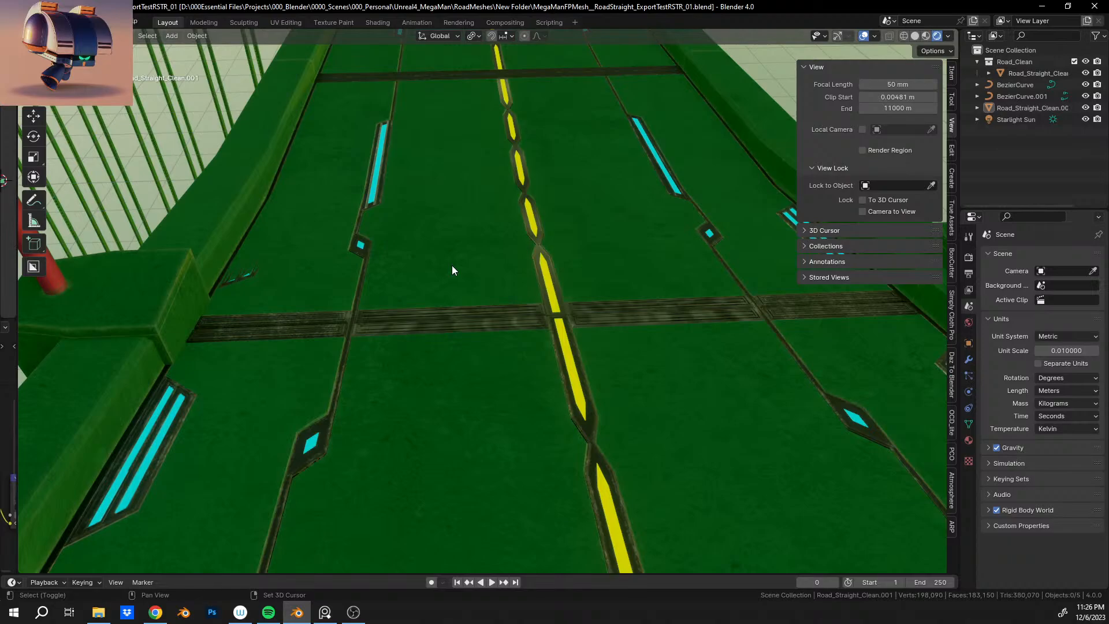
middle_click_drag(452, 265, 406, 274)
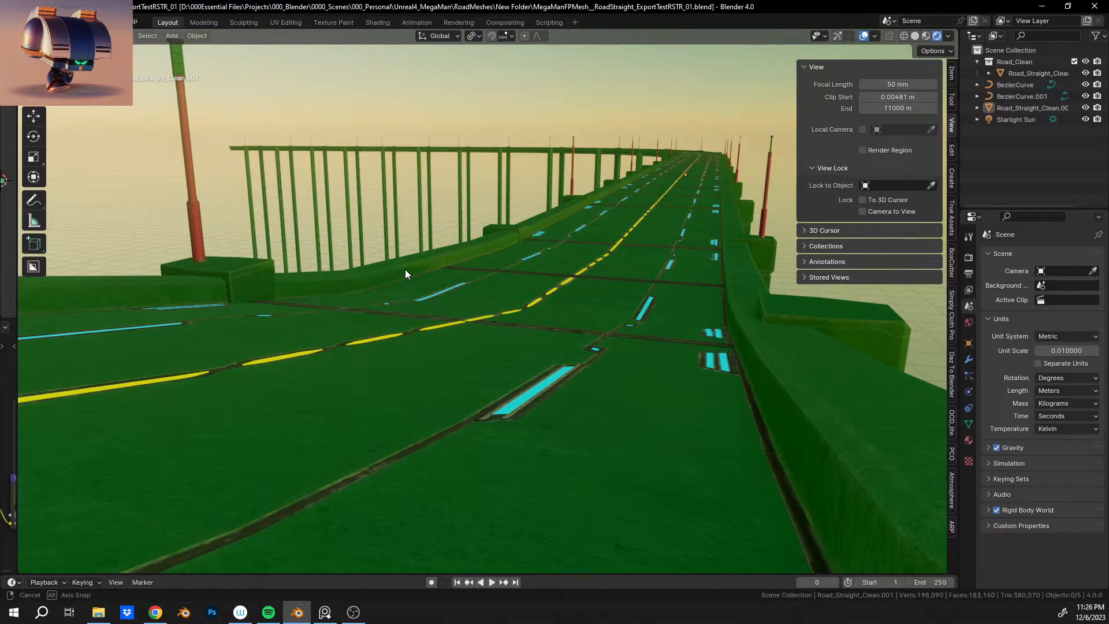
middle_click_drag(405, 269, 533, 373)
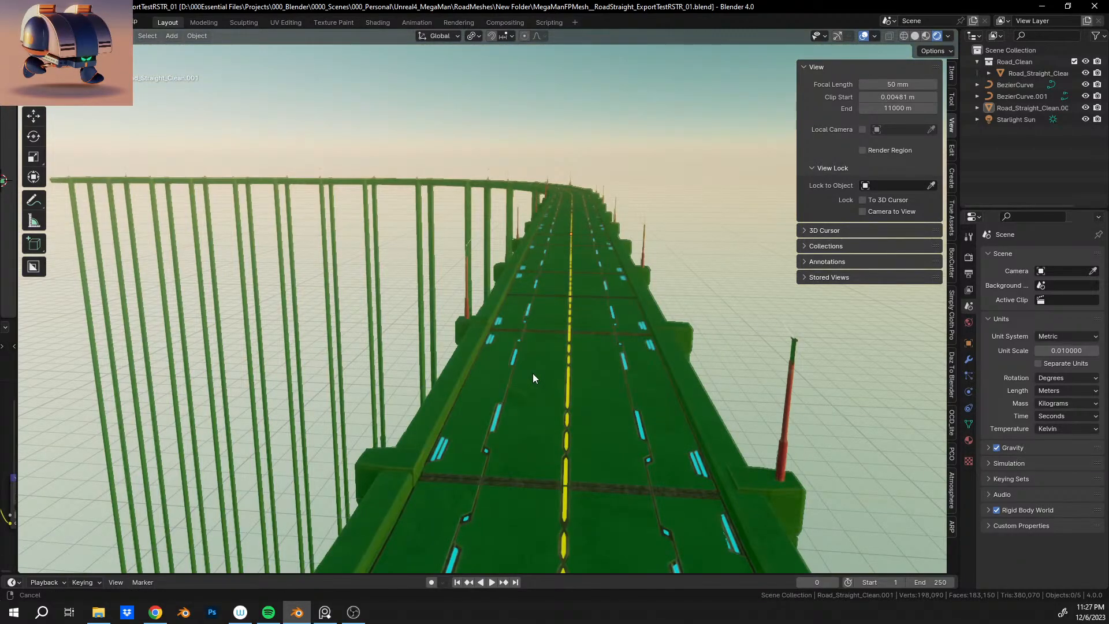
middle_click_drag(532, 373, 533, 314)
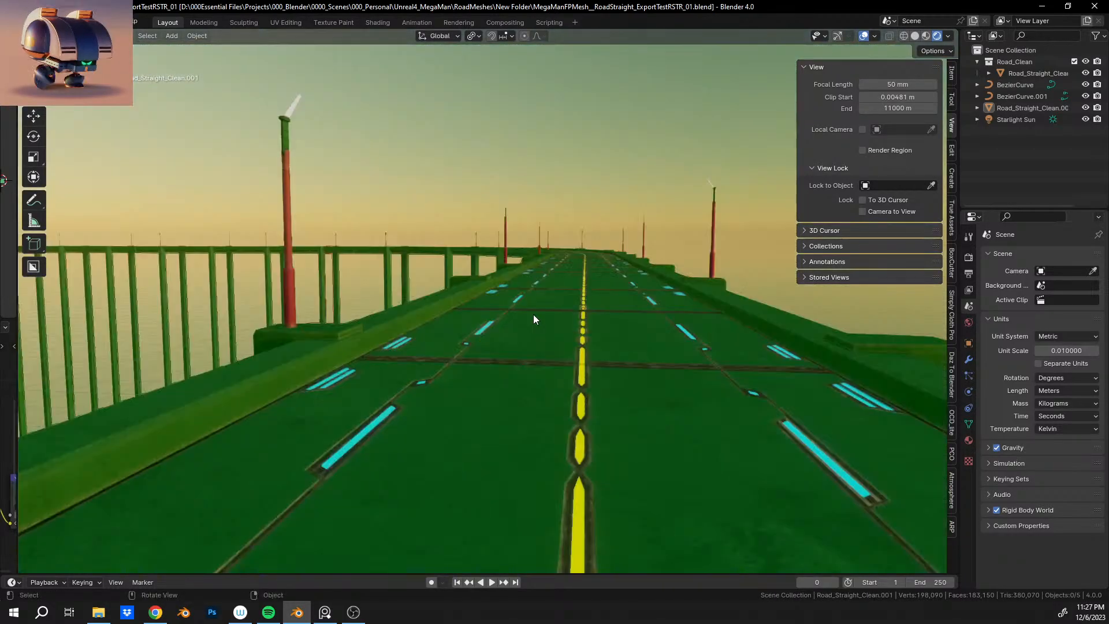